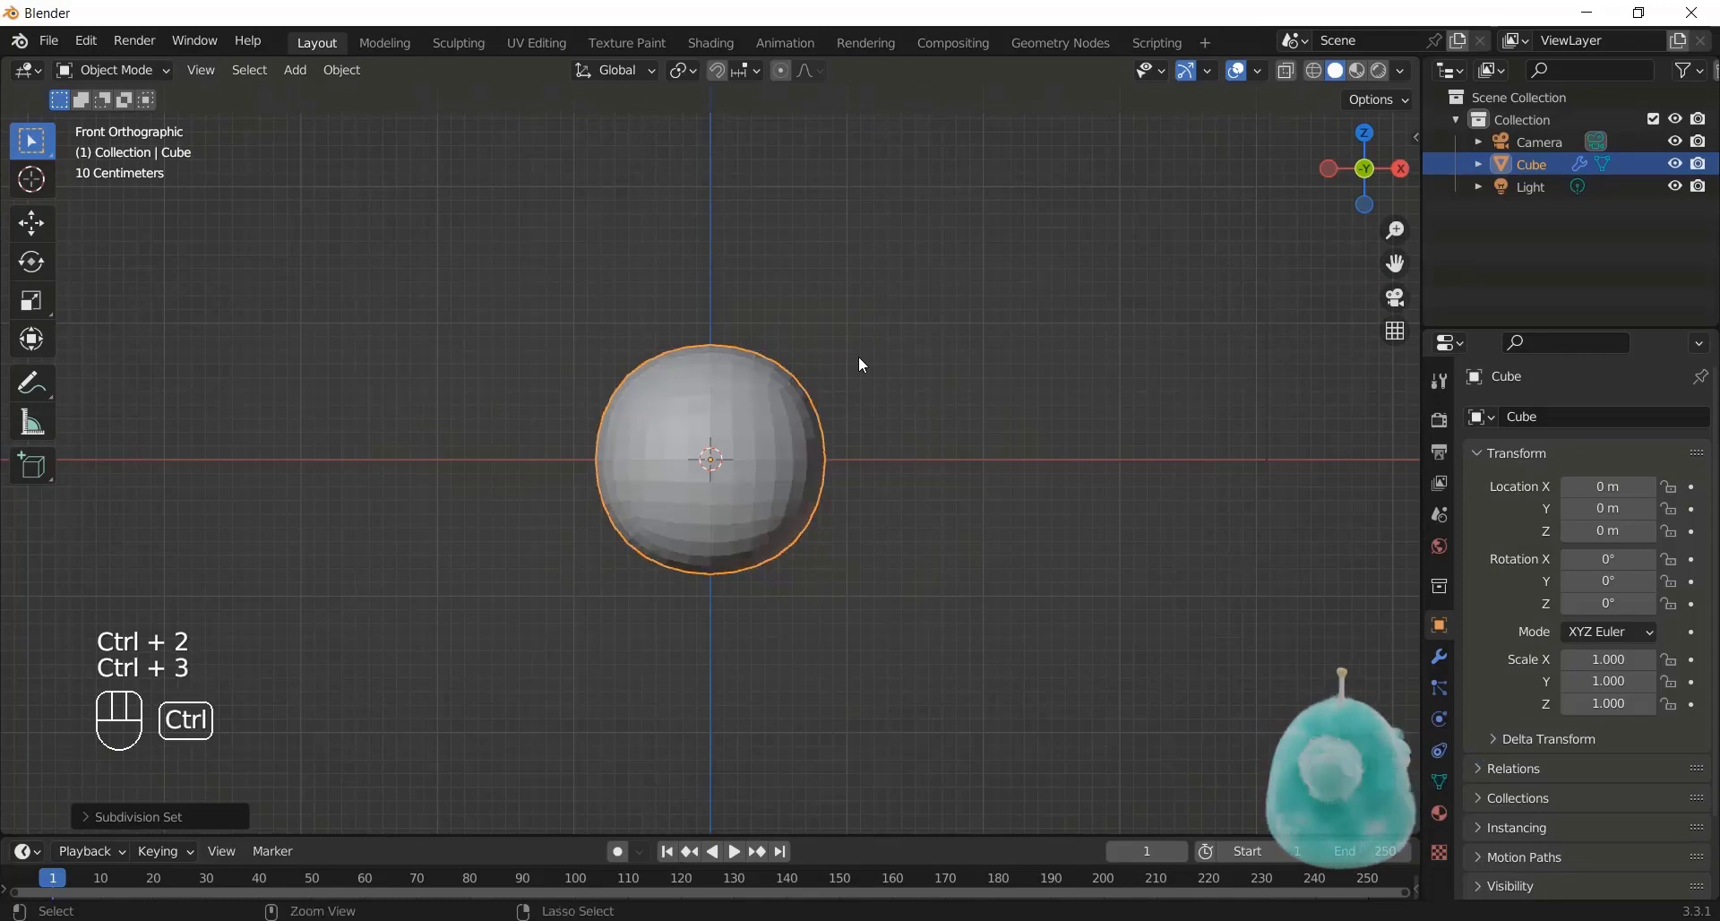
Step: Apply the Subdivision modifier on the cube
{"action": "left_click", "coordinate": [1439, 656]}
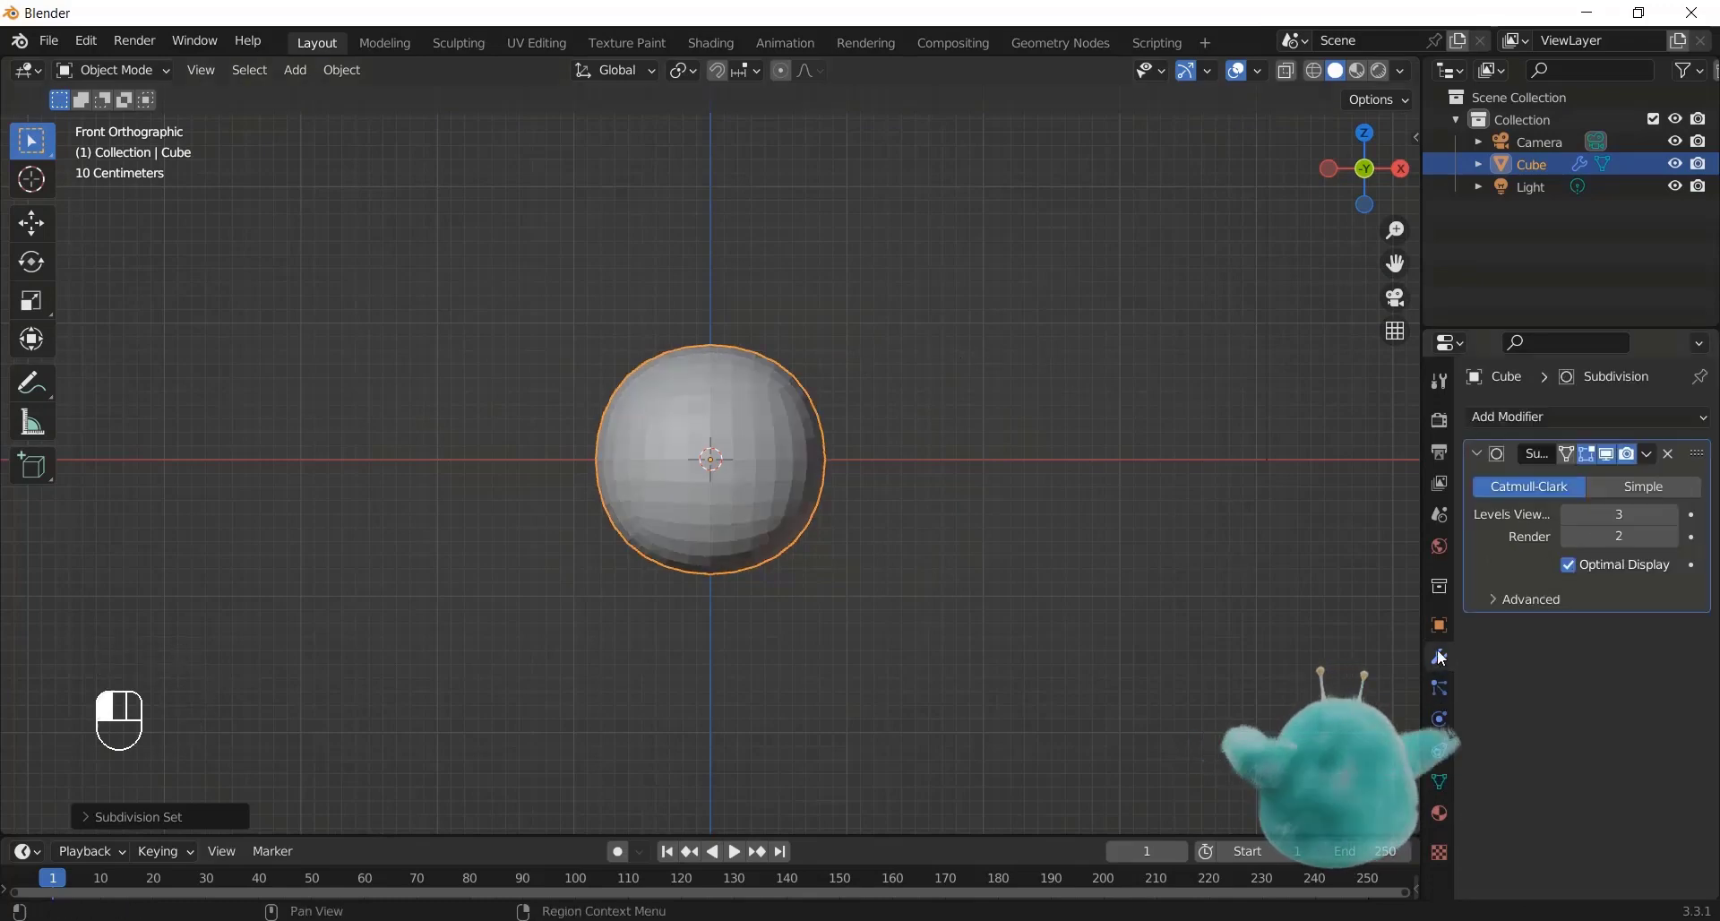
{"action": "left_click", "coordinate": [1649, 454]}
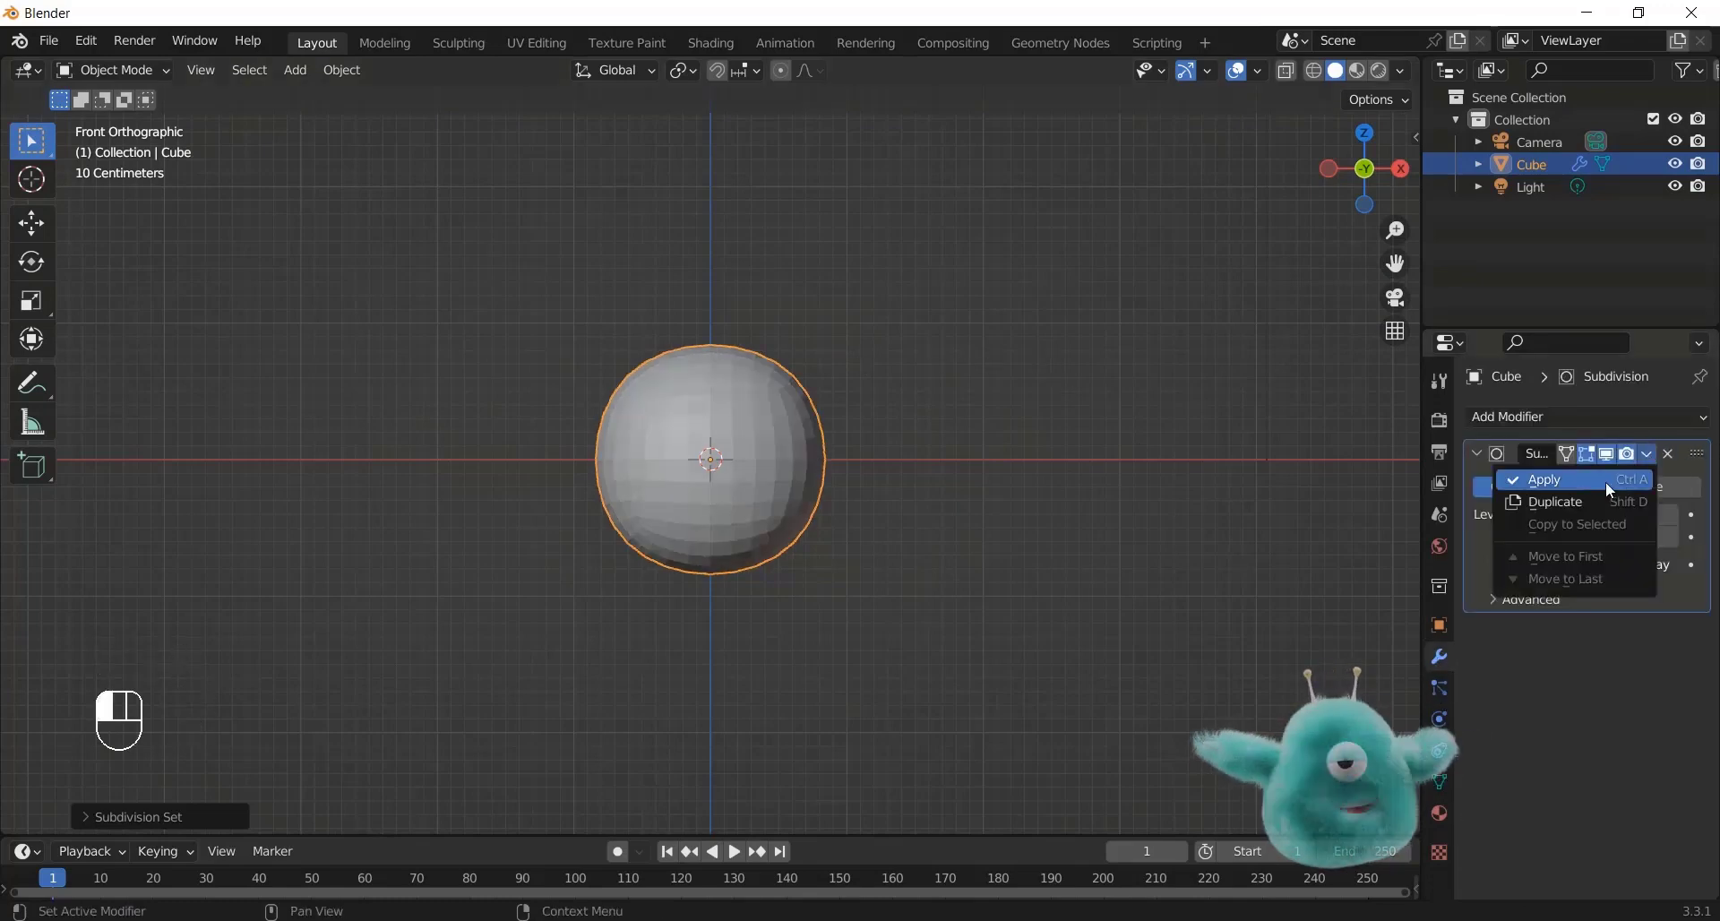
{"action": "left_click", "coordinate": [1543, 480]}
Step: Delete the vertices of the sphere's negative-X half in wireframe, keeping the centre line
{"action": "key", "text": "Tab"}
{"action": "key", "text": "Tab"}
{"action": "key", "text": "z"}
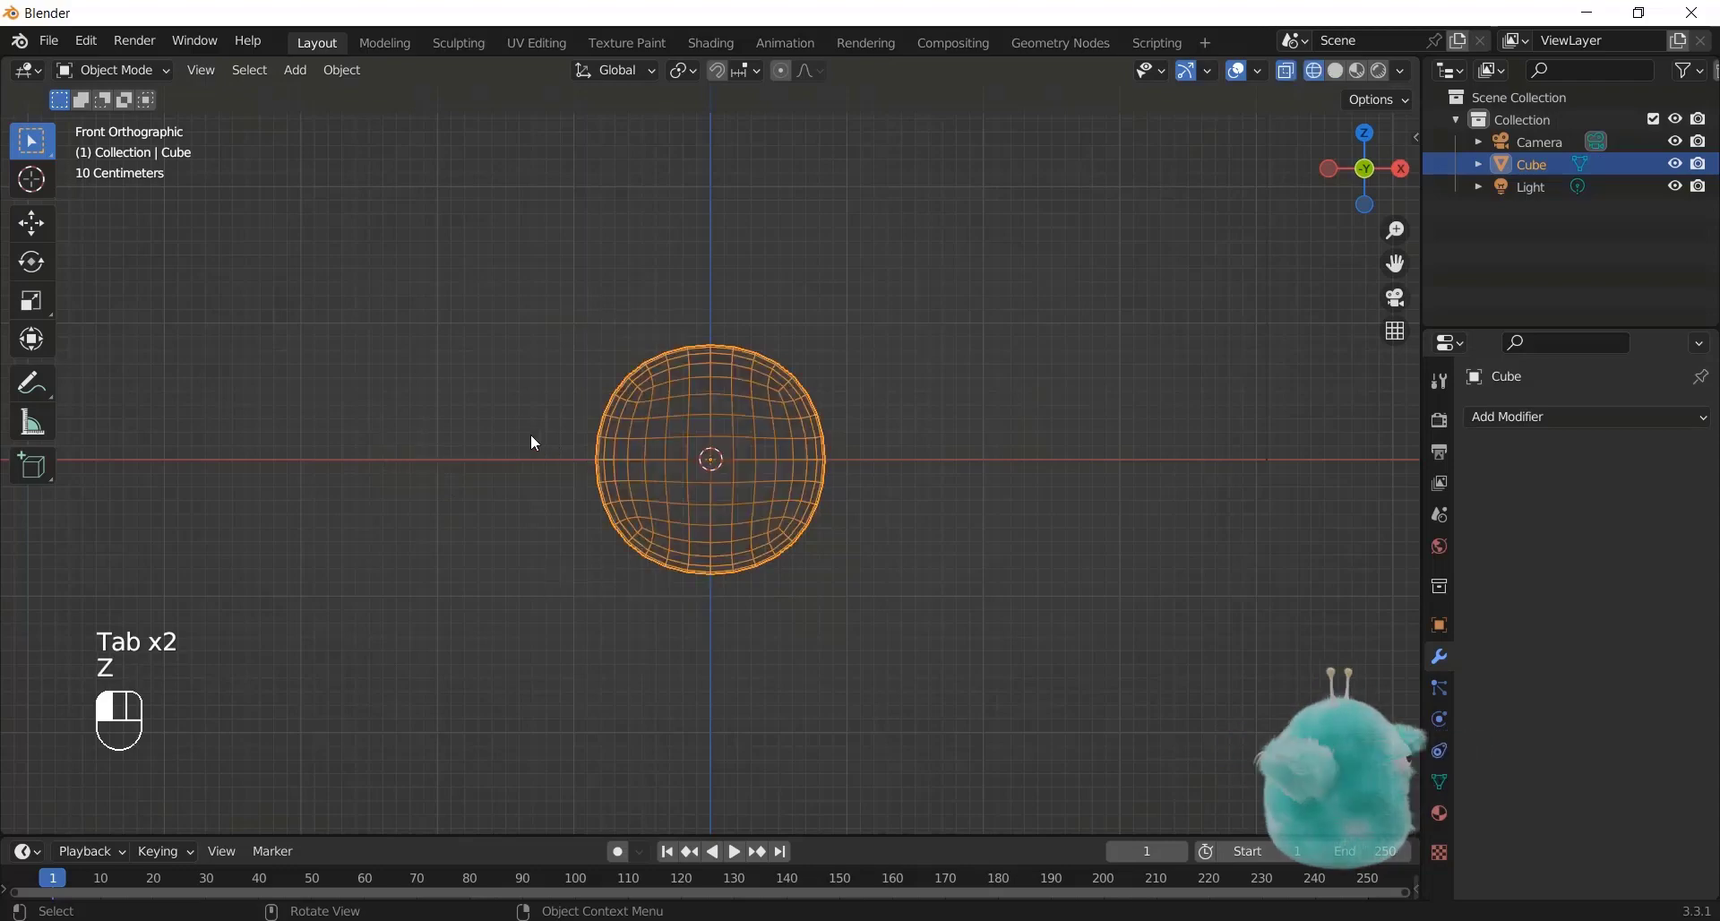
{"action": "key", "text": "Tab"}
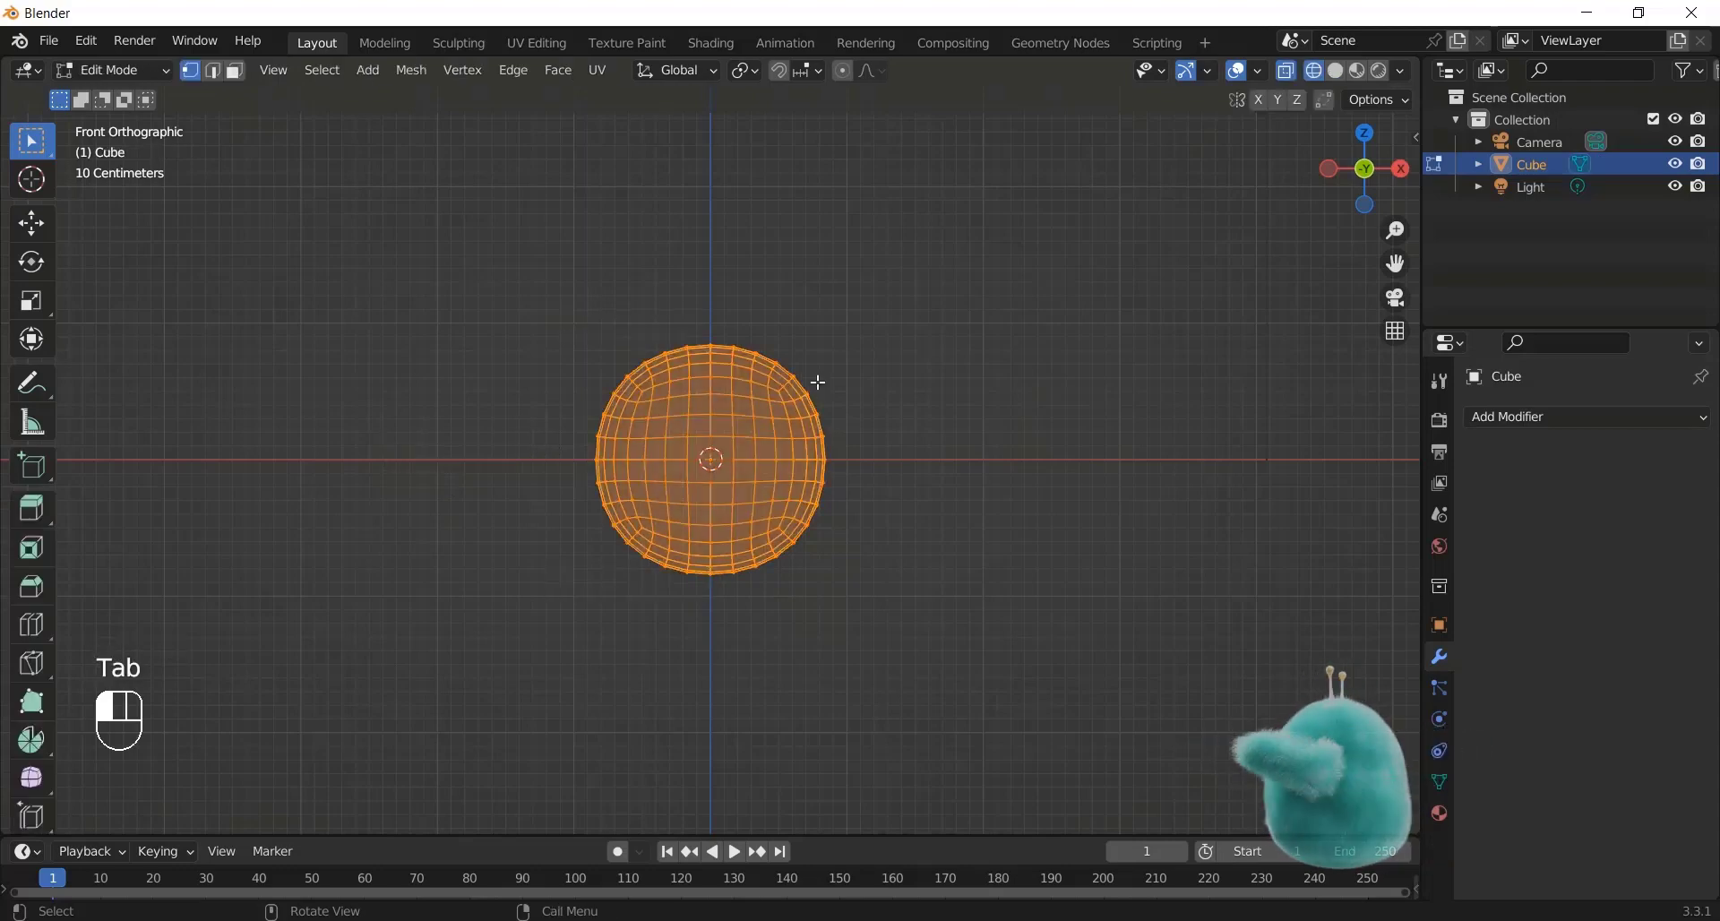
{"action": "left_click", "coordinate": [568, 356]}
{"action": "key", "text": "b"}
{"action": "left_click_drag", "start_coordinate": [519, 261], "coordinate": [713, 616]}
{"action": "key", "text": "Delete"}
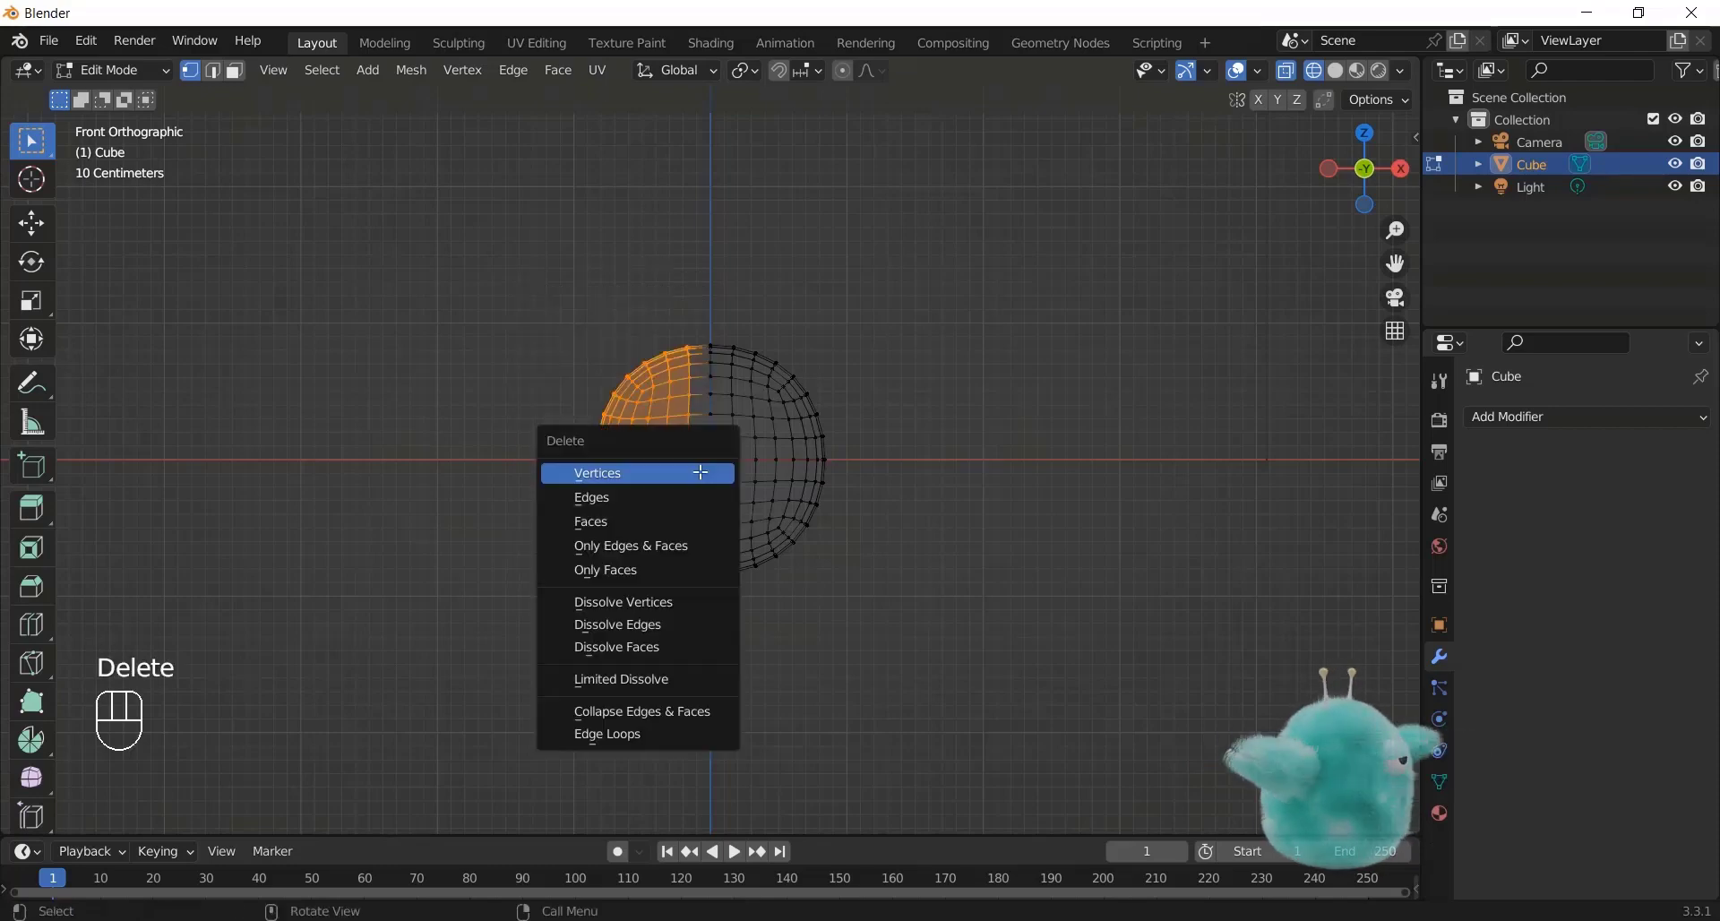
{"action": "left_click", "coordinate": [701, 472]}
Step: Add a Mirror modifier on the X axis to the half sphere and enable clipping
{"action": "left_click", "coordinate": [1507, 419]}
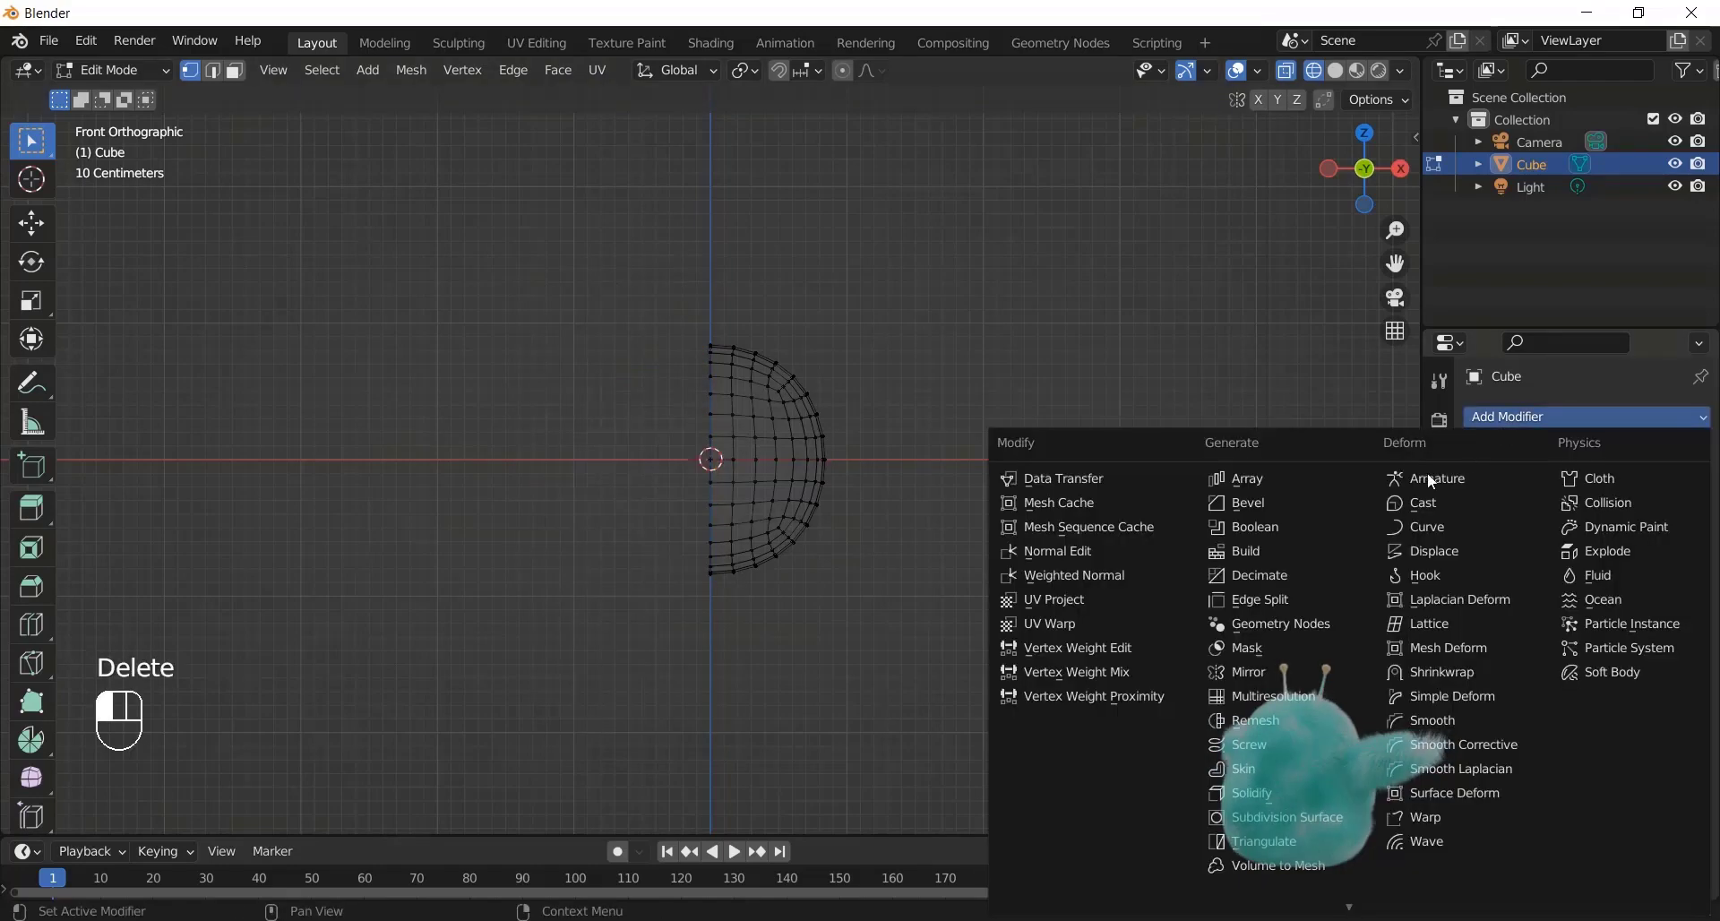
{"action": "left_click", "coordinate": [1240, 670]}
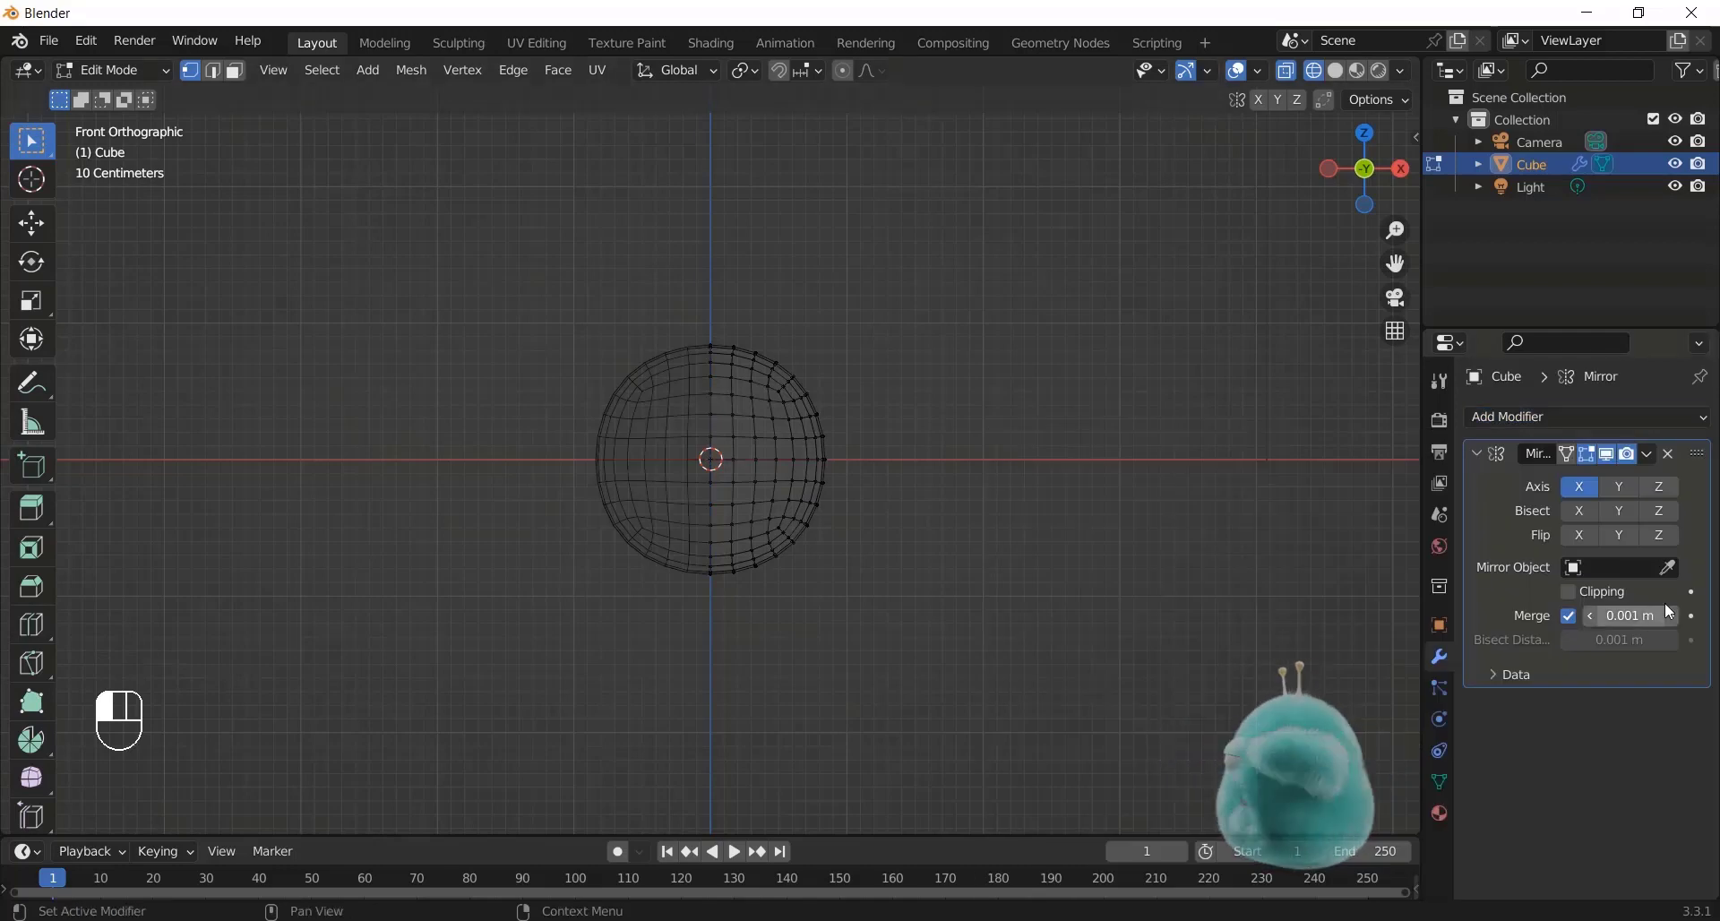
{"action": "left_click", "coordinate": [822, 437]}
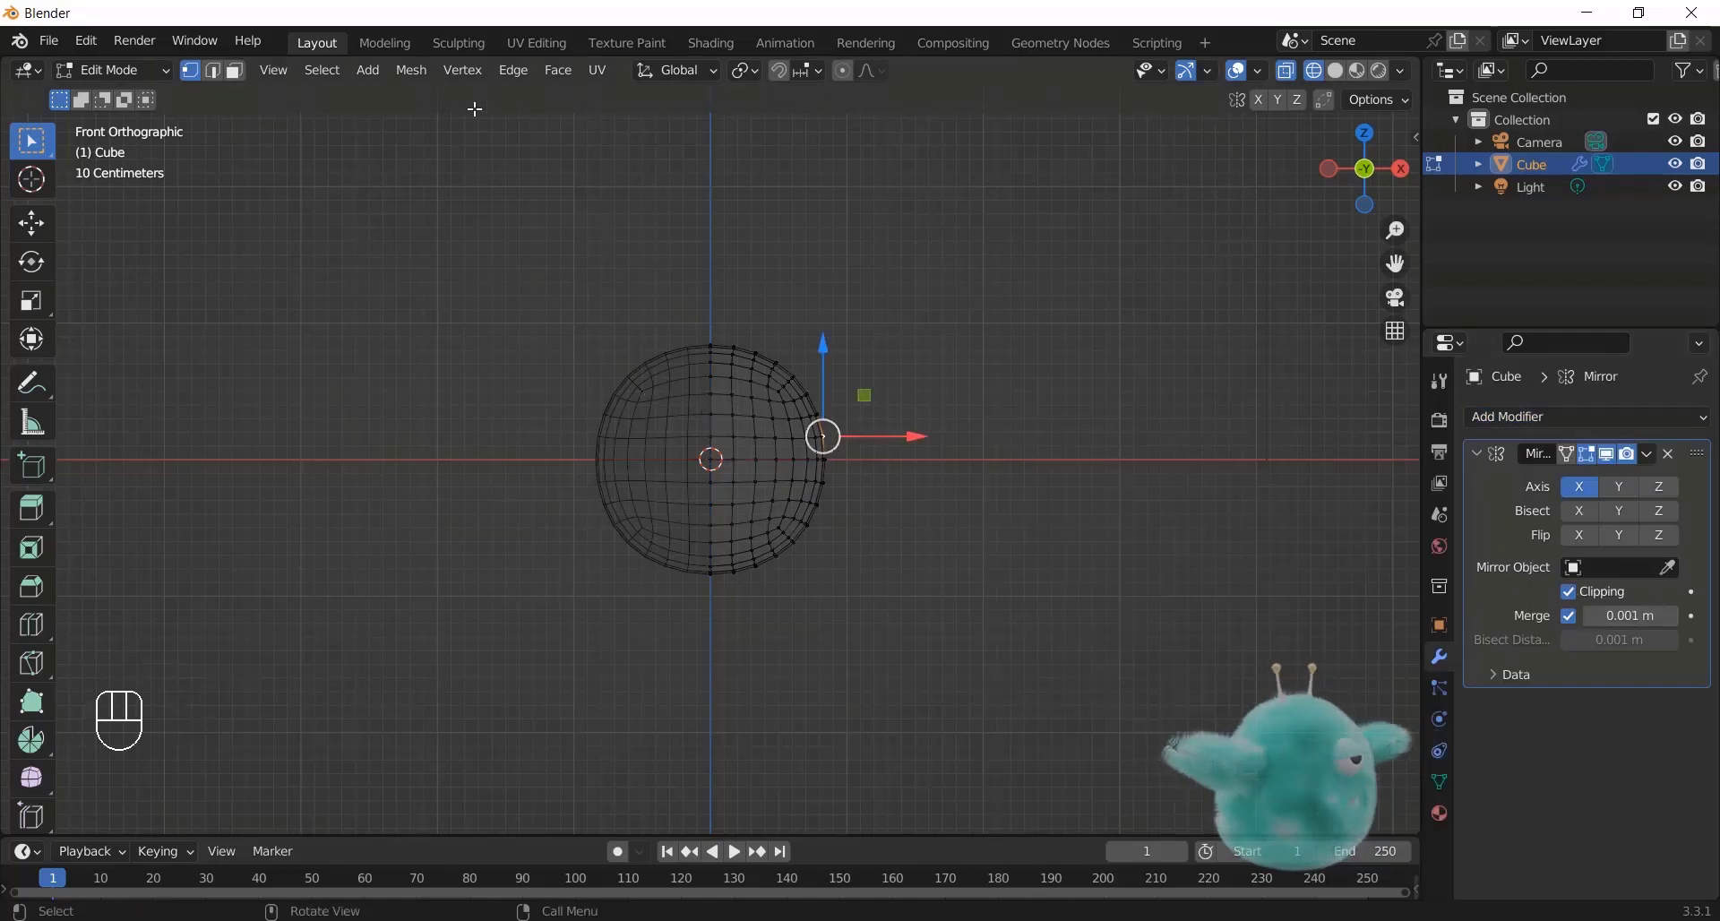
Step: Pull the sphere's top face upward with proportional editing to stretch the body into an egg shape
{"action": "key", "text": "z"}
{"action": "left_click", "coordinate": [837, 369]}
{"action": "key", "text": "KP_1"}
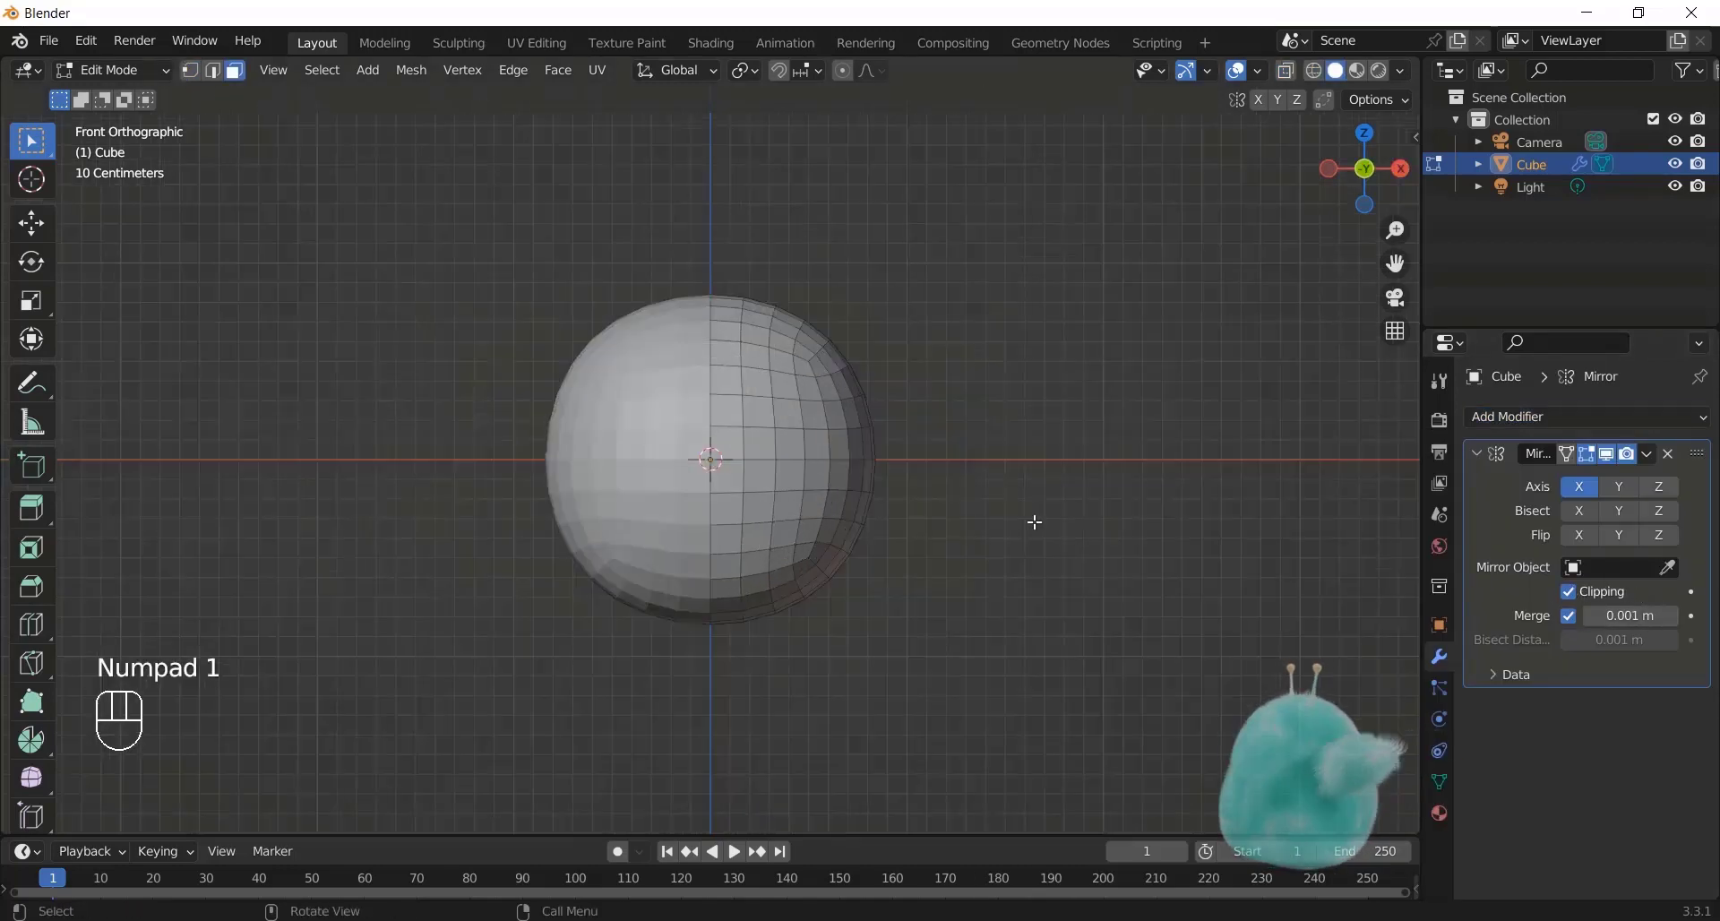
{"action": "key", "text": "z"}
{"action": "left_click", "coordinate": [791, 528]}
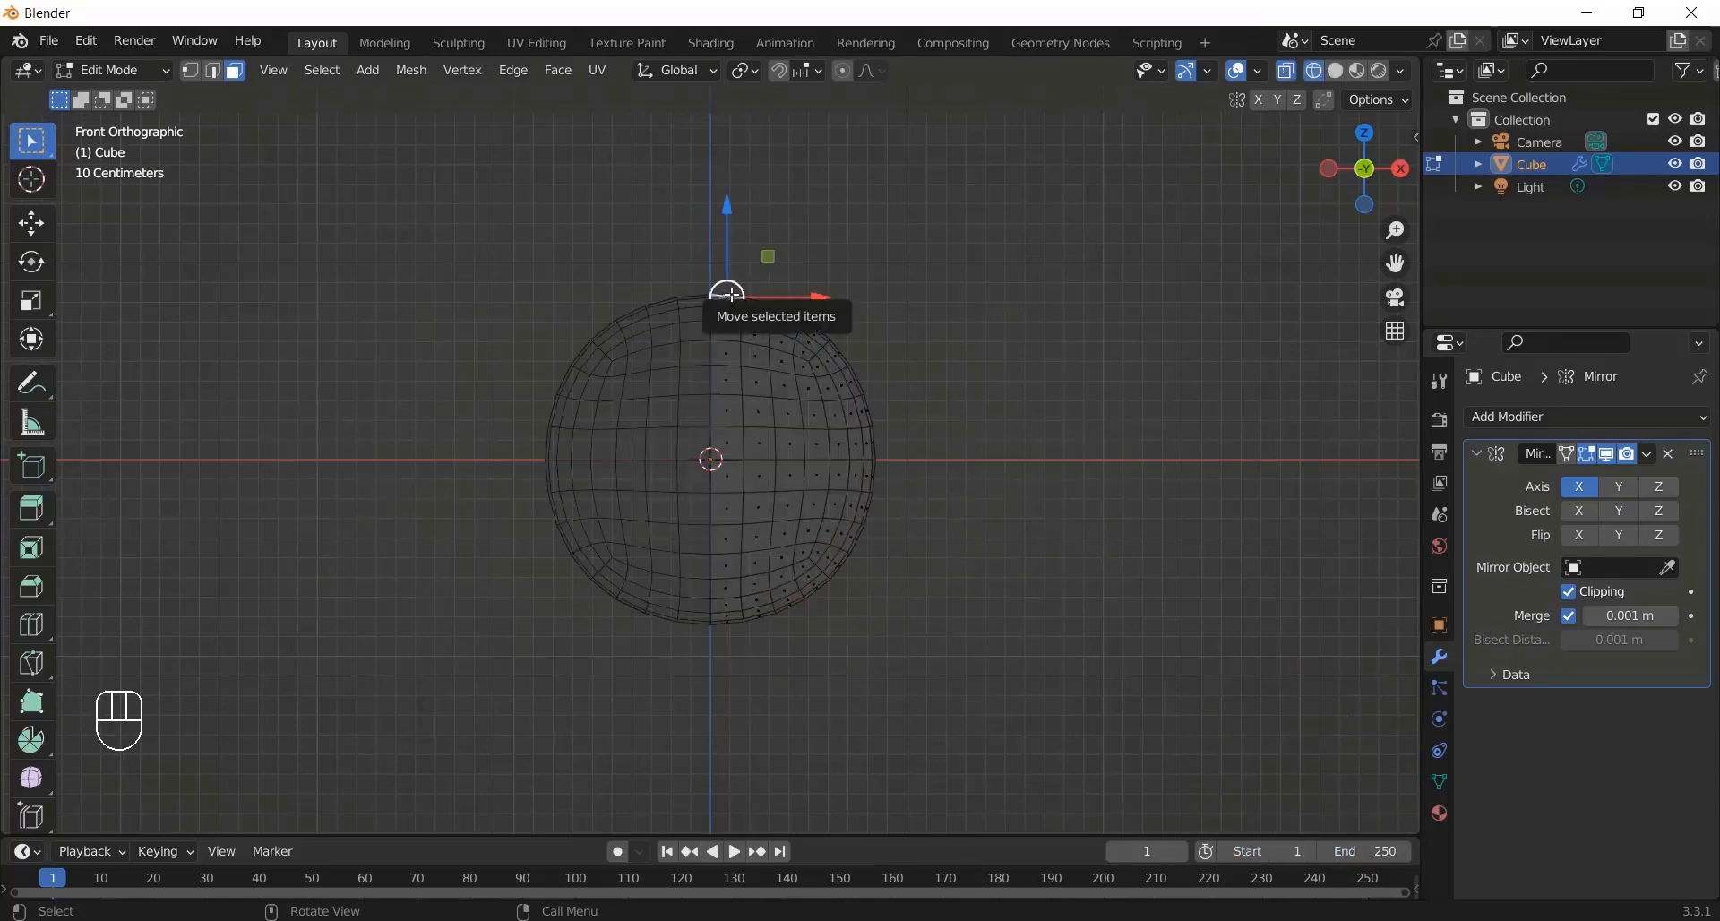
{"action": "key", "text": "o"}
{"action": "left_click_drag", "start_coordinate": [725, 246], "coordinate": [641, 173]}
Step: Select the faces along the body's underside and move, rotate and enlarge them with proportional editing to widen the base
{"action": "left_click", "coordinate": [725, 607]}
{"action": "key", "text": "c"}
{"action": "left_click_drag", "start_coordinate": [731, 610], "coordinate": [830, 596]}
{"action": "right_click", "coordinate": [829, 595]}
{"action": "key", "text": "g"}
{"action": "left_click", "coordinate": [891, 646]}
{"action": "key", "text": "r"}
{"action": "left_click", "coordinate": [962, 667]}
{"action": "key", "text": "s"}
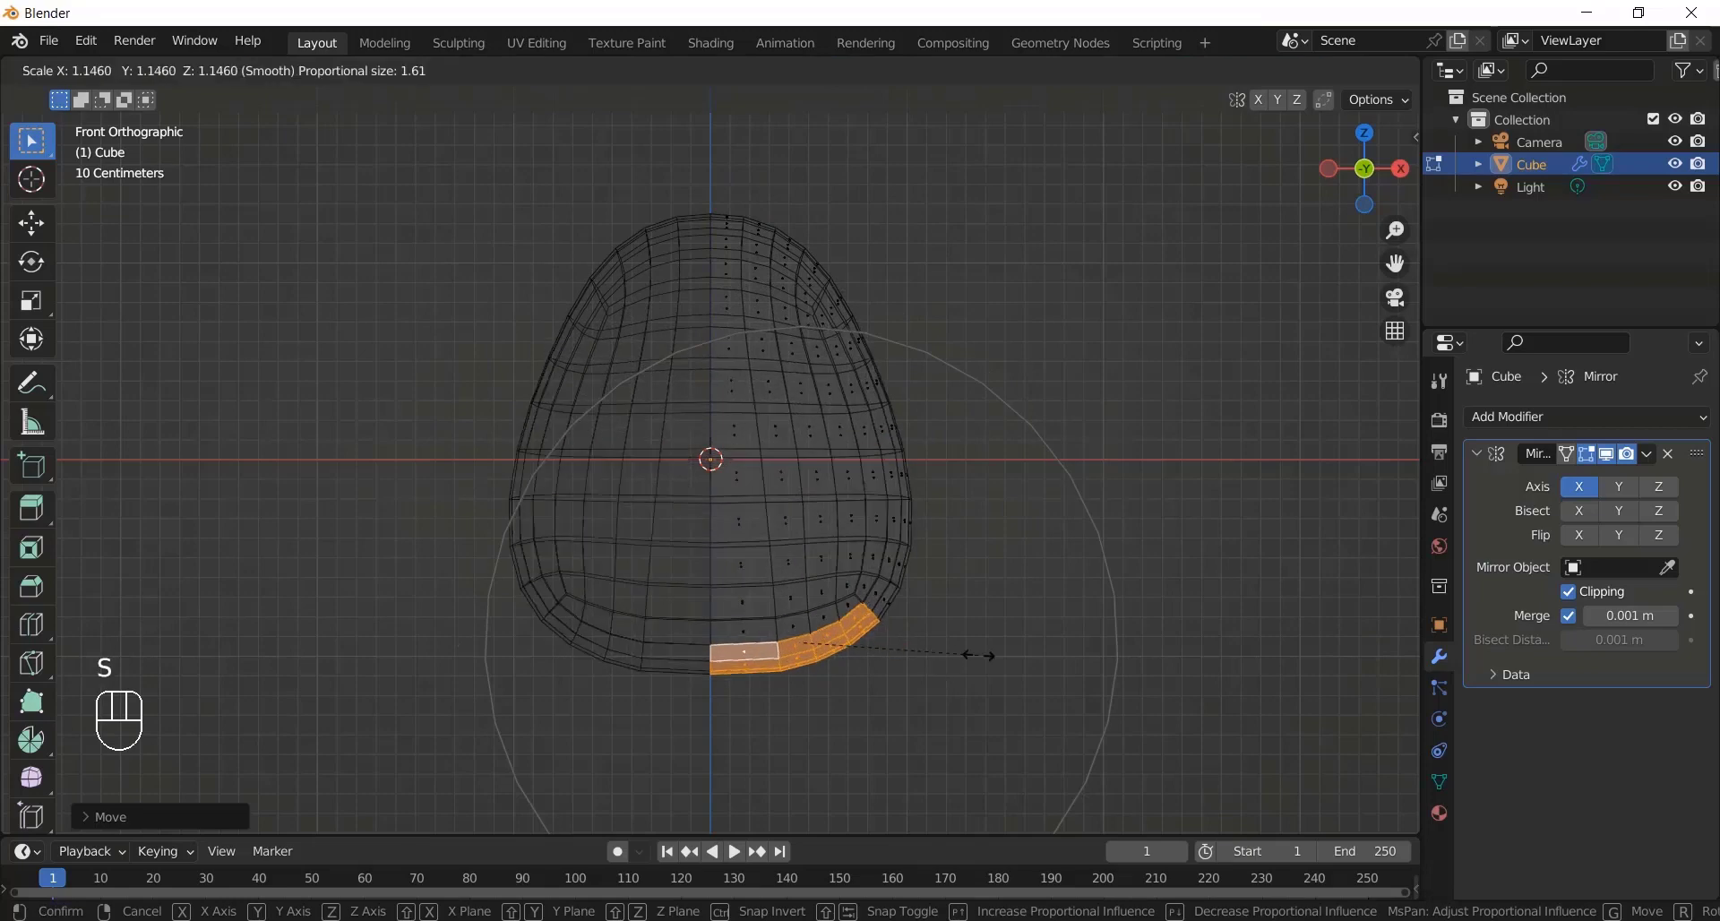
{"action": "left_click", "coordinate": [983, 654]}
Step: Nudge a face low on the body's back outward with proportional editing in solid shading
{"action": "key", "text": "z"}
{"action": "left_click_drag", "start_coordinate": [1372, 170], "coordinate": [1226, 278]}
{"action": "left_click", "coordinate": [928, 491]}
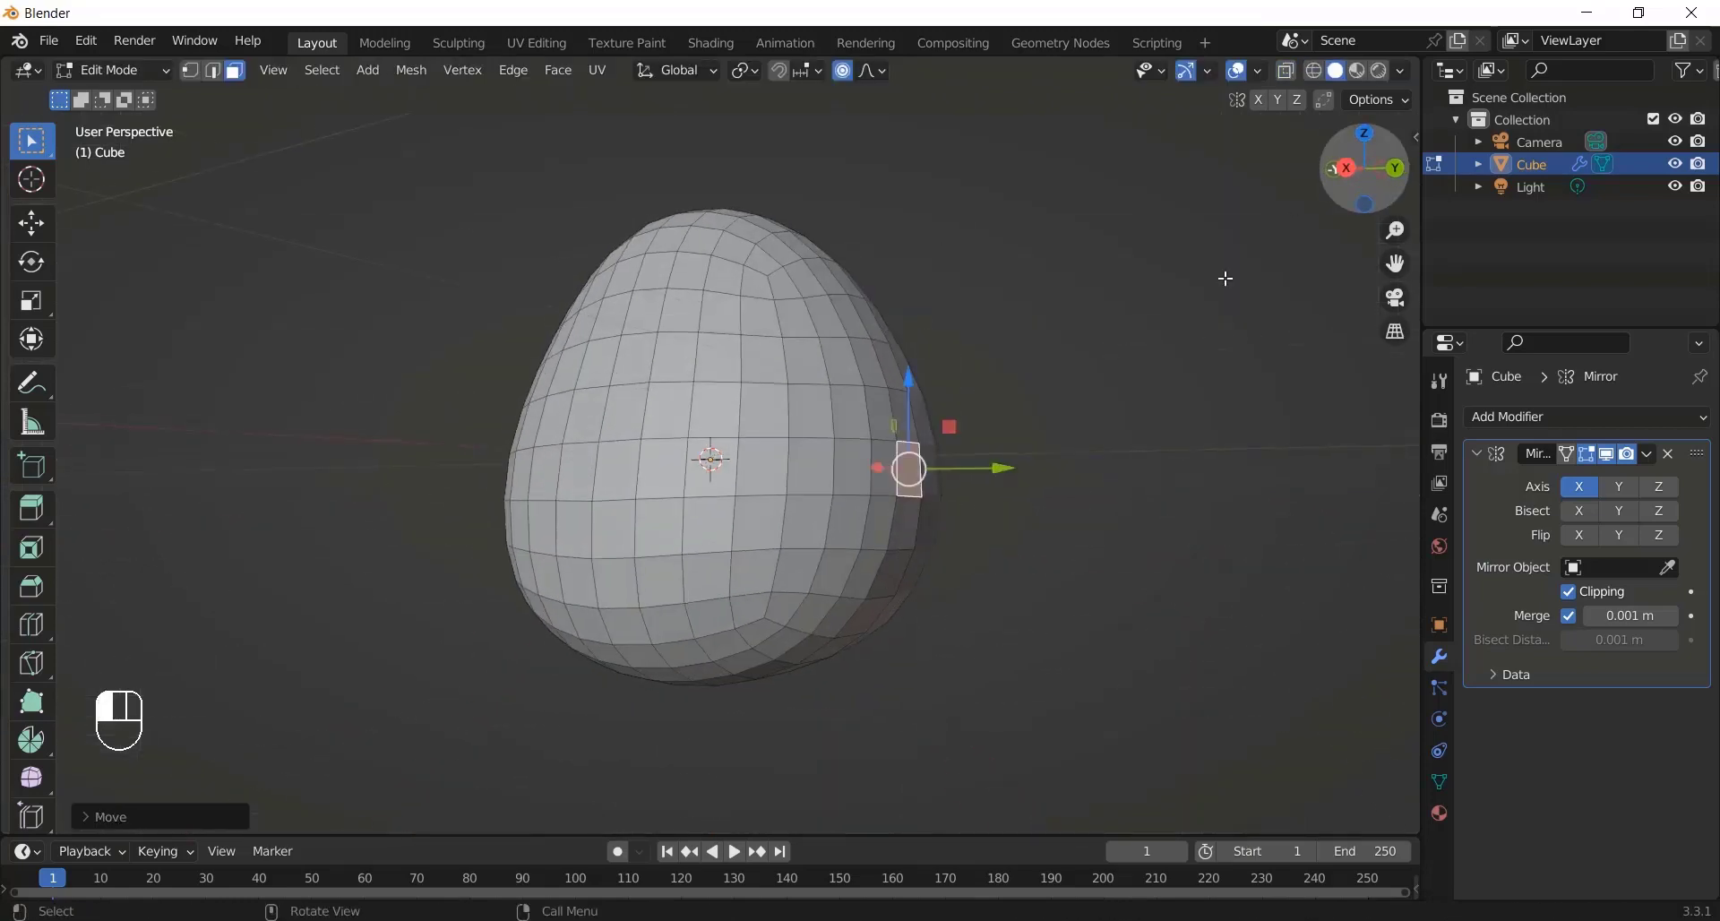
{"action": "left_click", "coordinate": [893, 575]}
{"action": "key", "text": "g"}
{"action": "left_click", "coordinate": [901, 575]}
Step: Select a two-by-two block of faces in the middle of the body's side from the right view
{"action": "left_click_drag", "start_coordinate": [1354, 174], "coordinate": [1213, 346]}
{"action": "key", "text": "KP_3"}
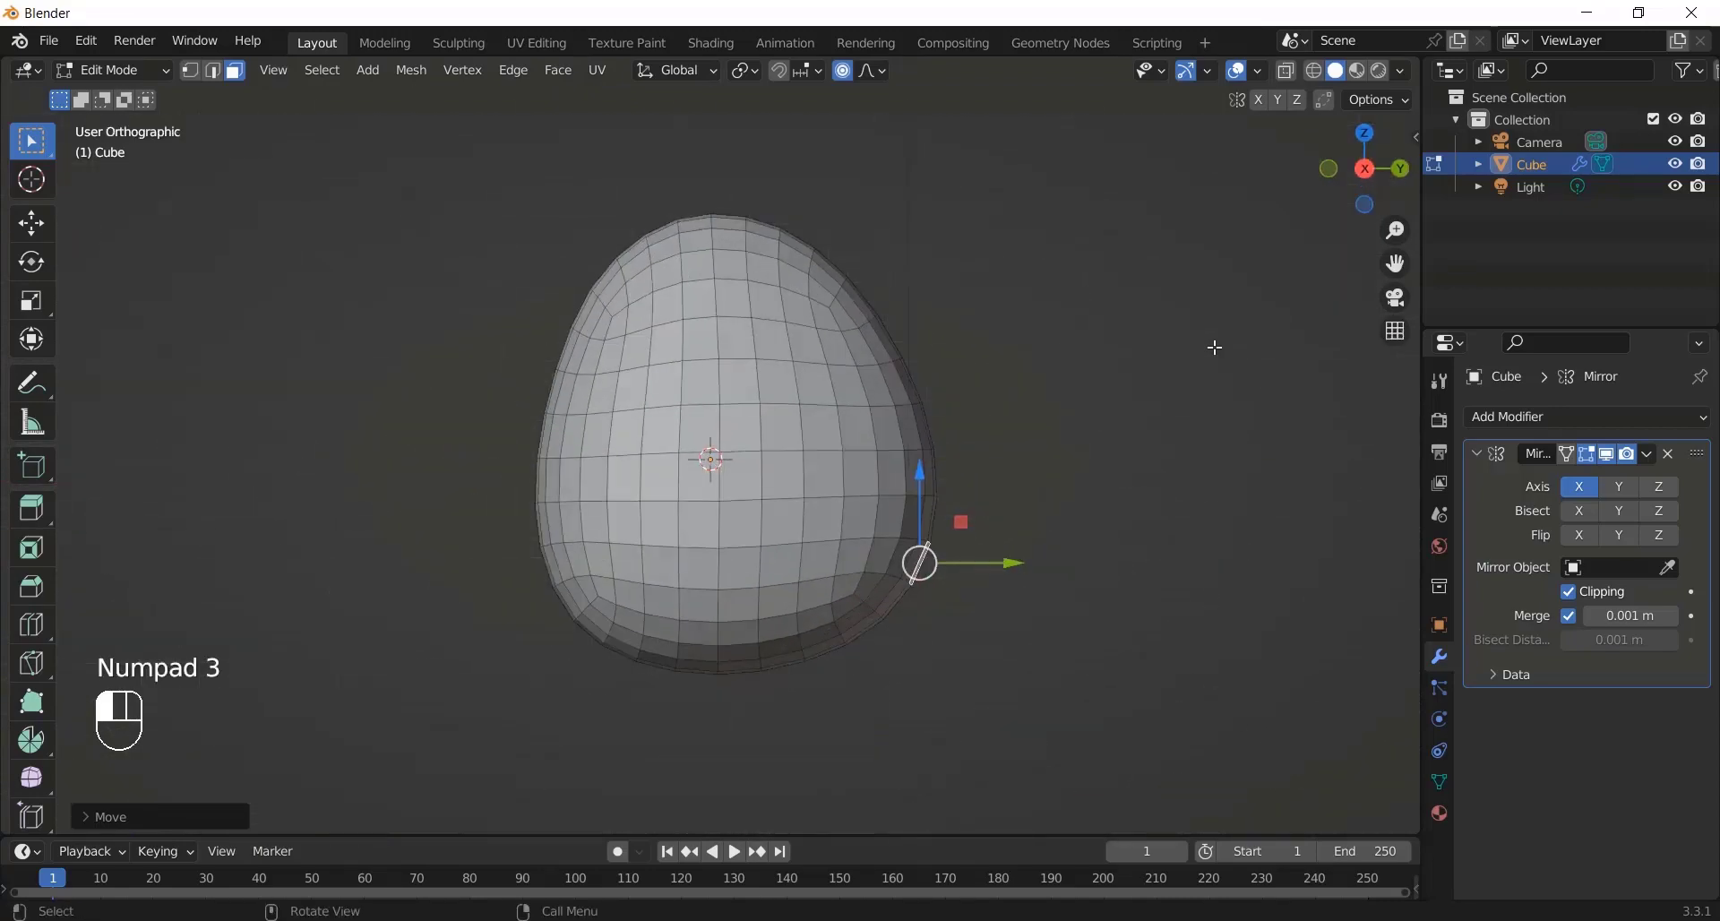
{"action": "left_click", "coordinate": [742, 426]}
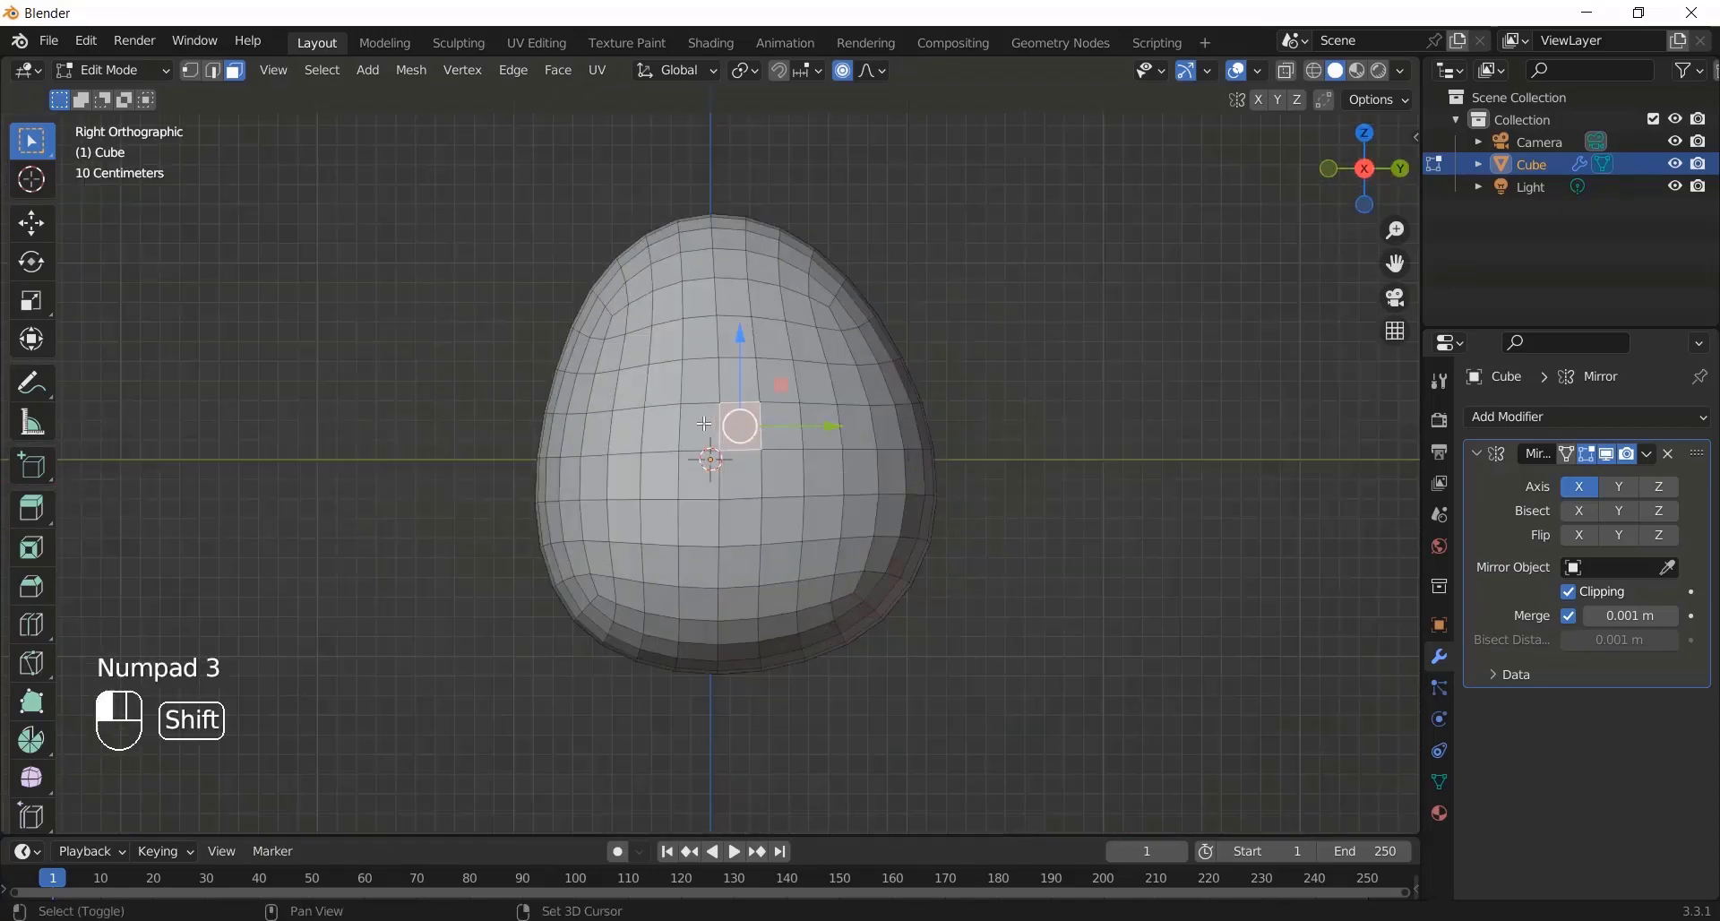
{"action": "left_click", "coordinate": [704, 423], "text": "shift"}
{"action": "left_click", "coordinate": [701, 473], "text": "shift"}
{"action": "left_click", "coordinate": [722, 461], "text": "shift"}
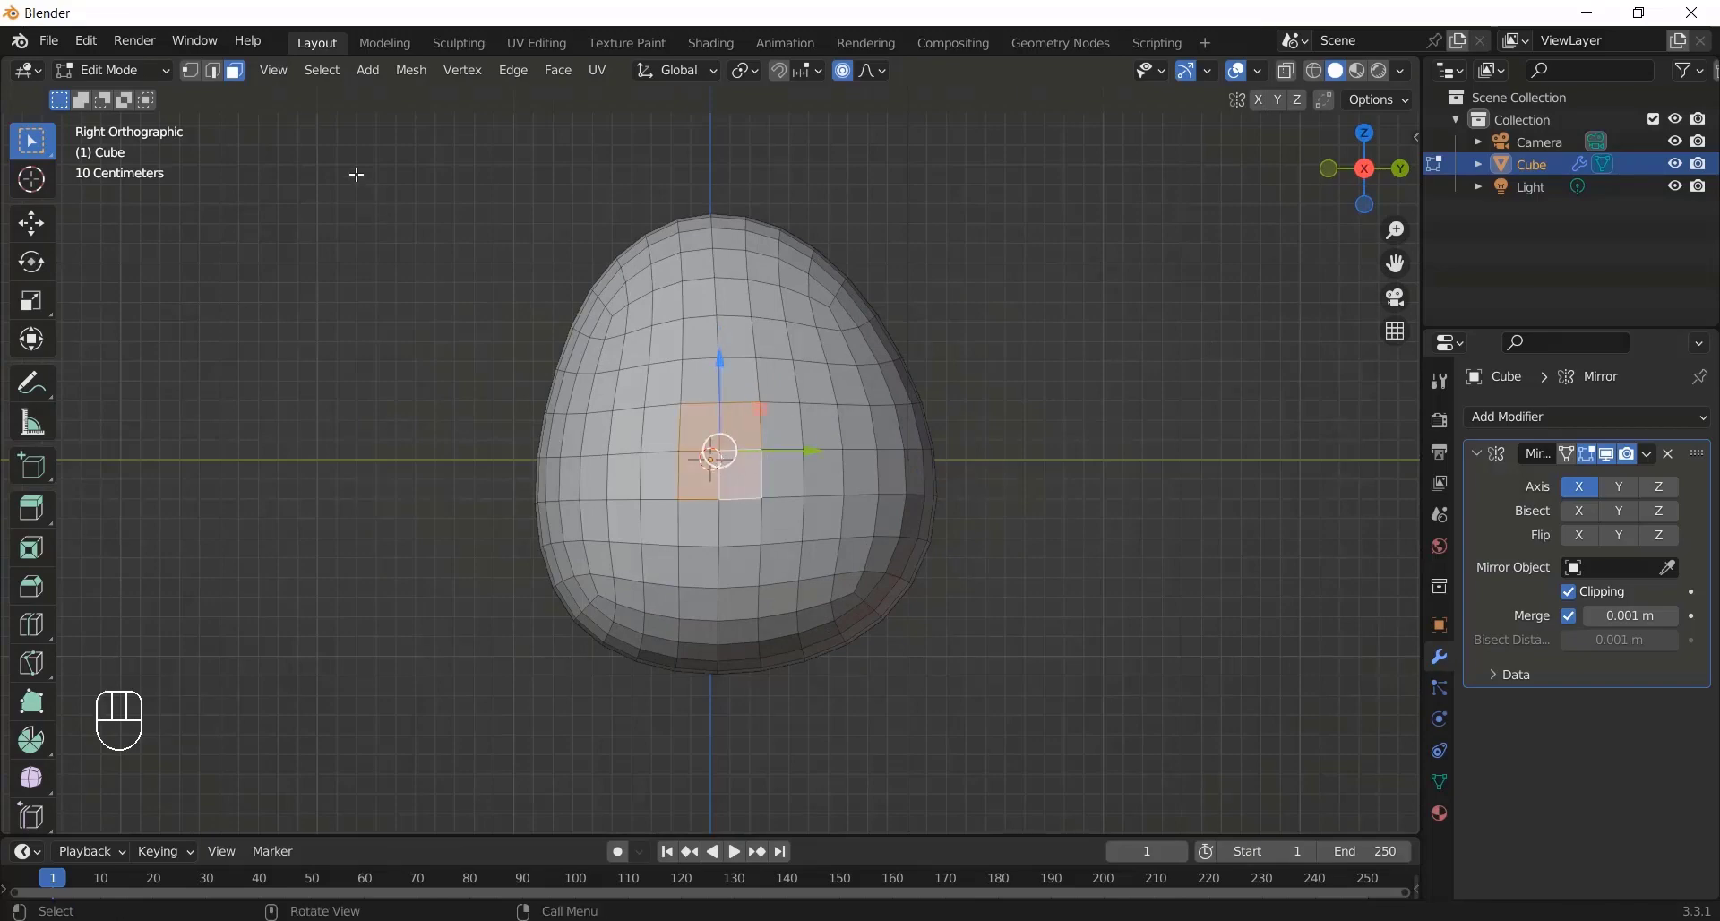
Step: Search the add-on preferences for "loop" and check that Mesh: LoopTools is enabled
{"action": "left_click", "coordinate": [87, 42]}
{"action": "left_click", "coordinate": [134, 362]}
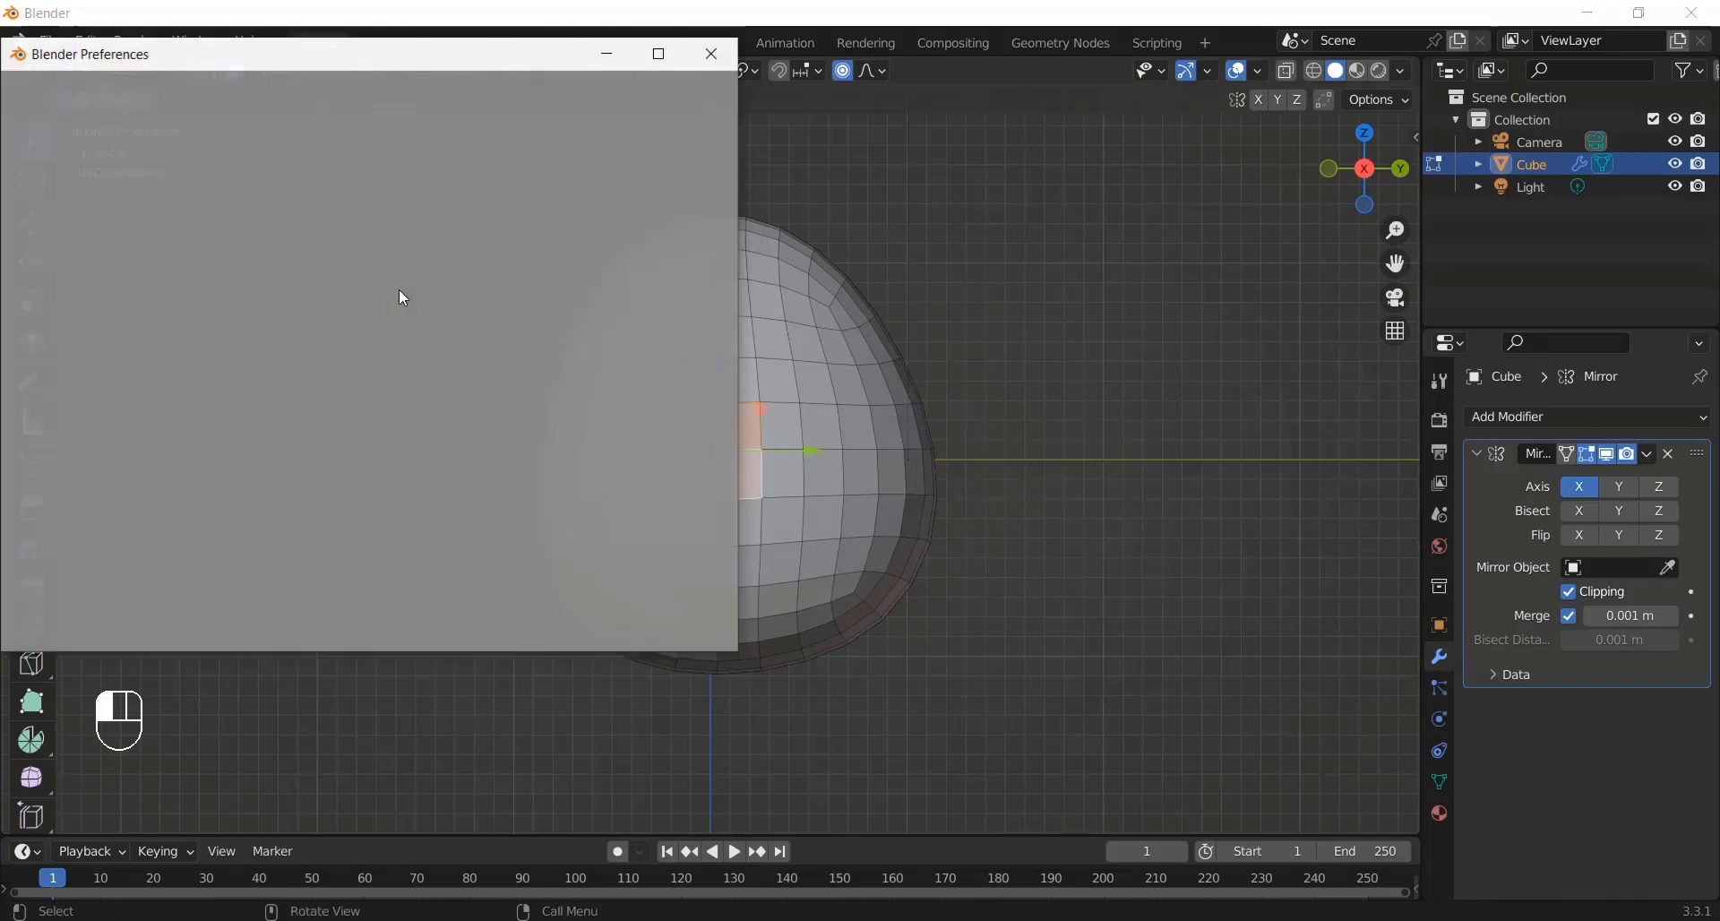
{"action": "type", "text": "loop"}
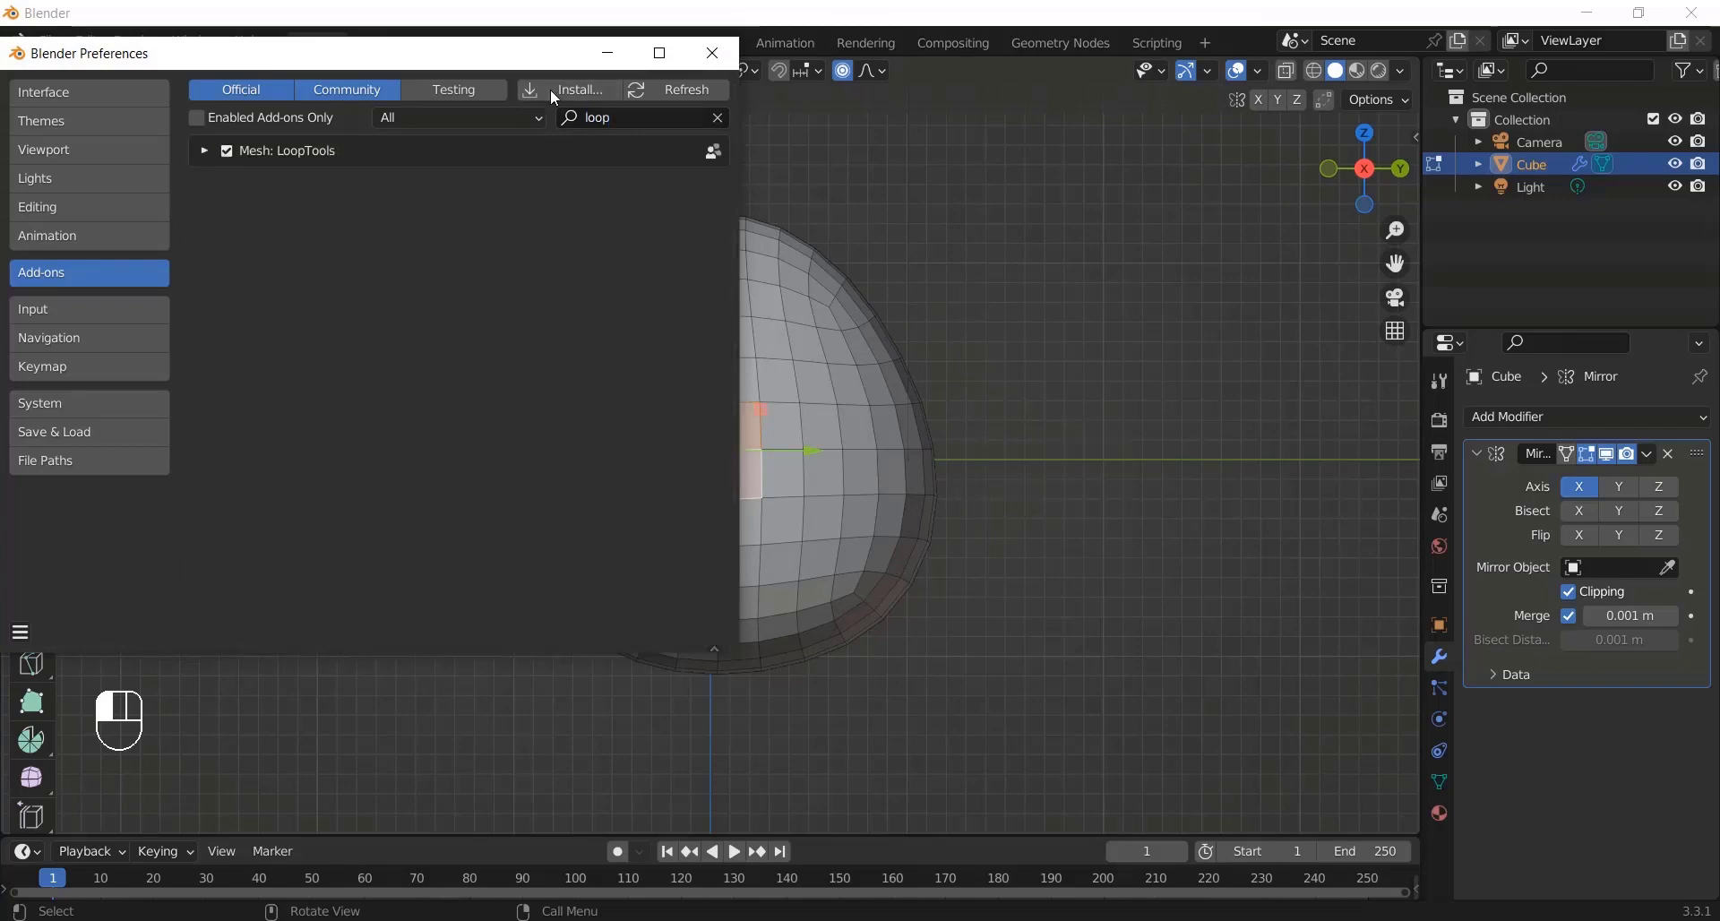
{"action": "left_click", "coordinate": [201, 154]}
{"action": "left_click", "coordinate": [201, 154]}
{"action": "left_click", "coordinate": [738, 56]}
Step: Reshape the four selected side faces into a circle with LoopTools
{"action": "right_click", "coordinate": [718, 430]}
{"action": "mouse_move", "coordinate": [718, 430]}
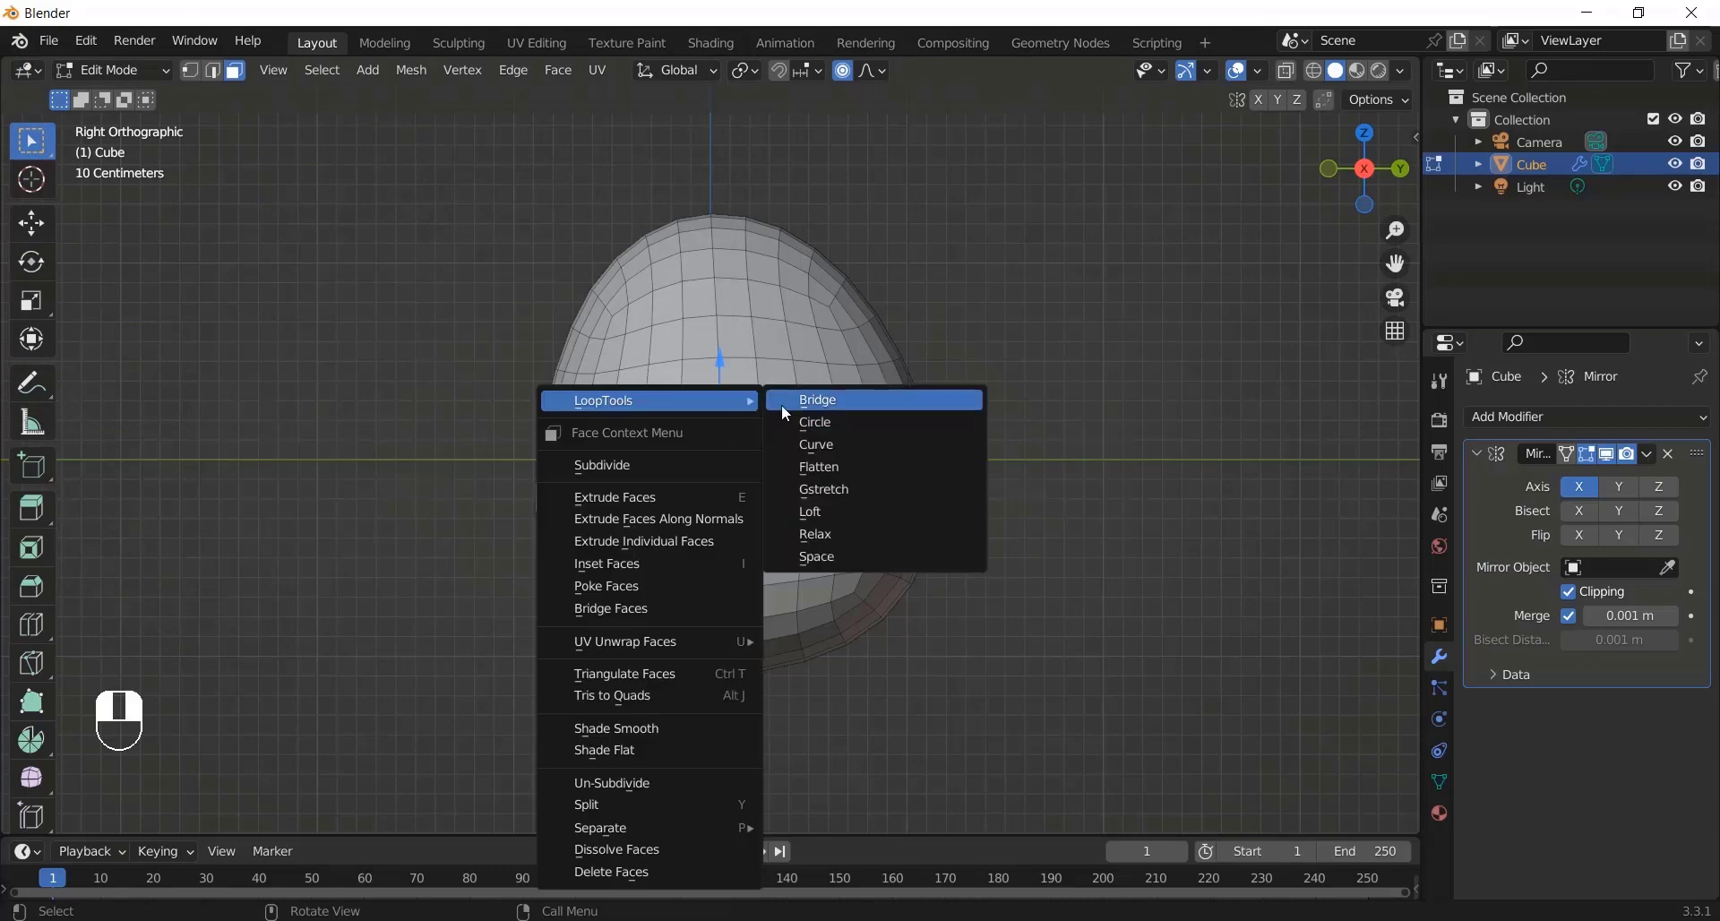
{"action": "left_click", "coordinate": [817, 422]}
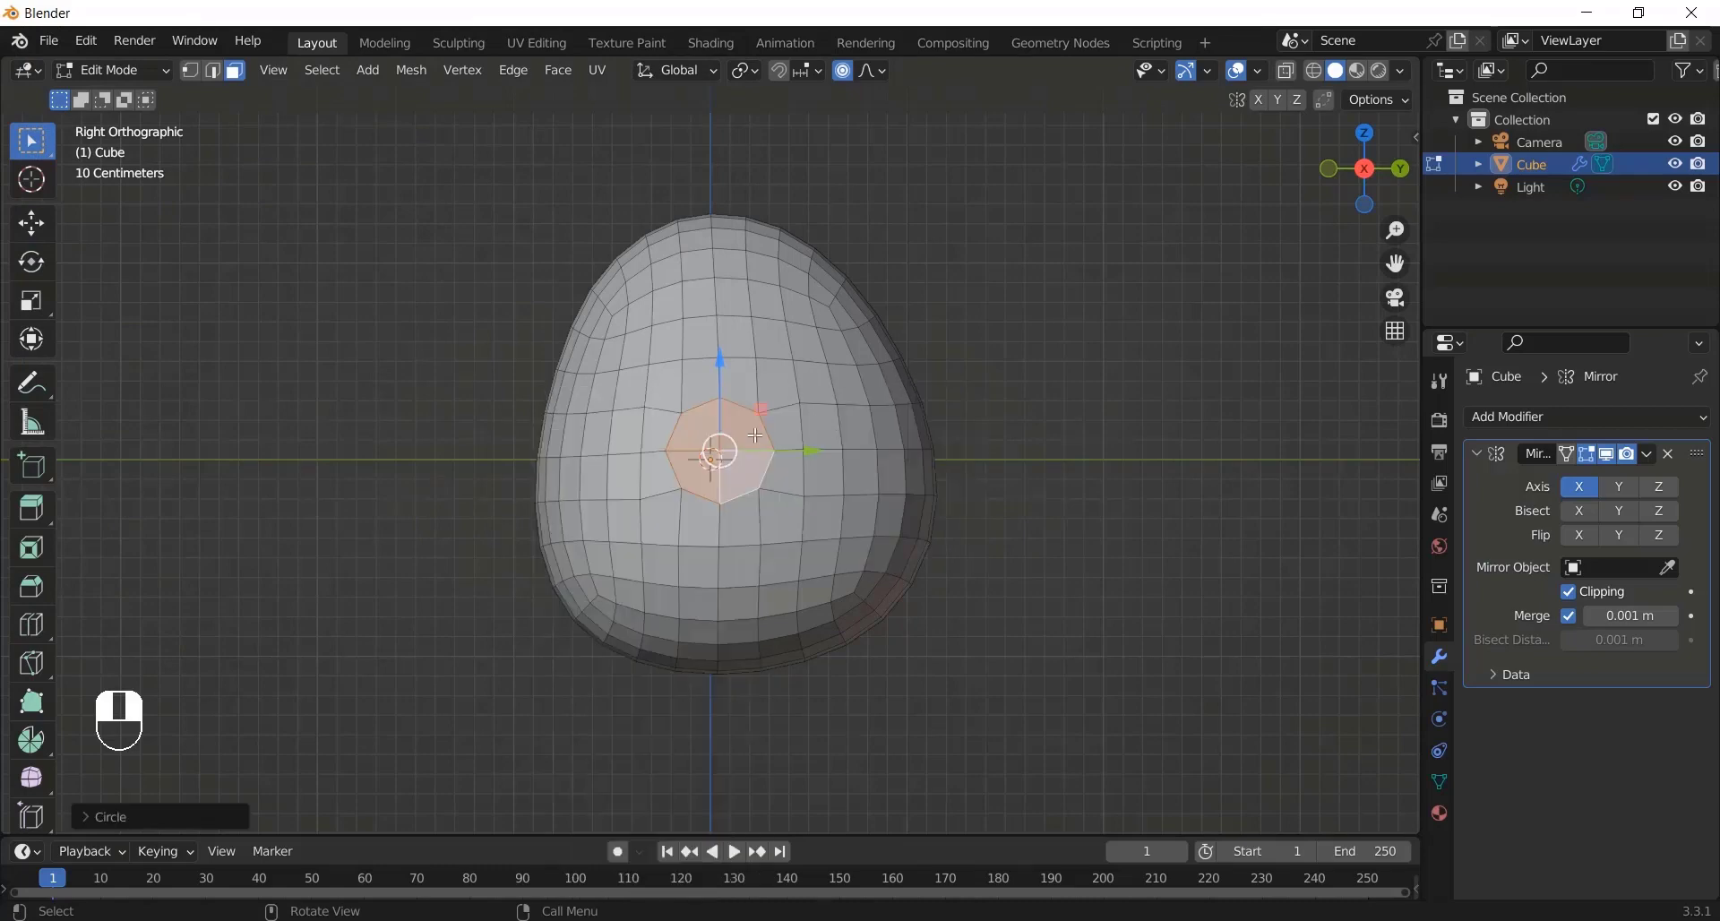
Step: Extrude the circular side faces outward about 0.71 m to start an arm
{"action": "key", "text": "KP_1"}
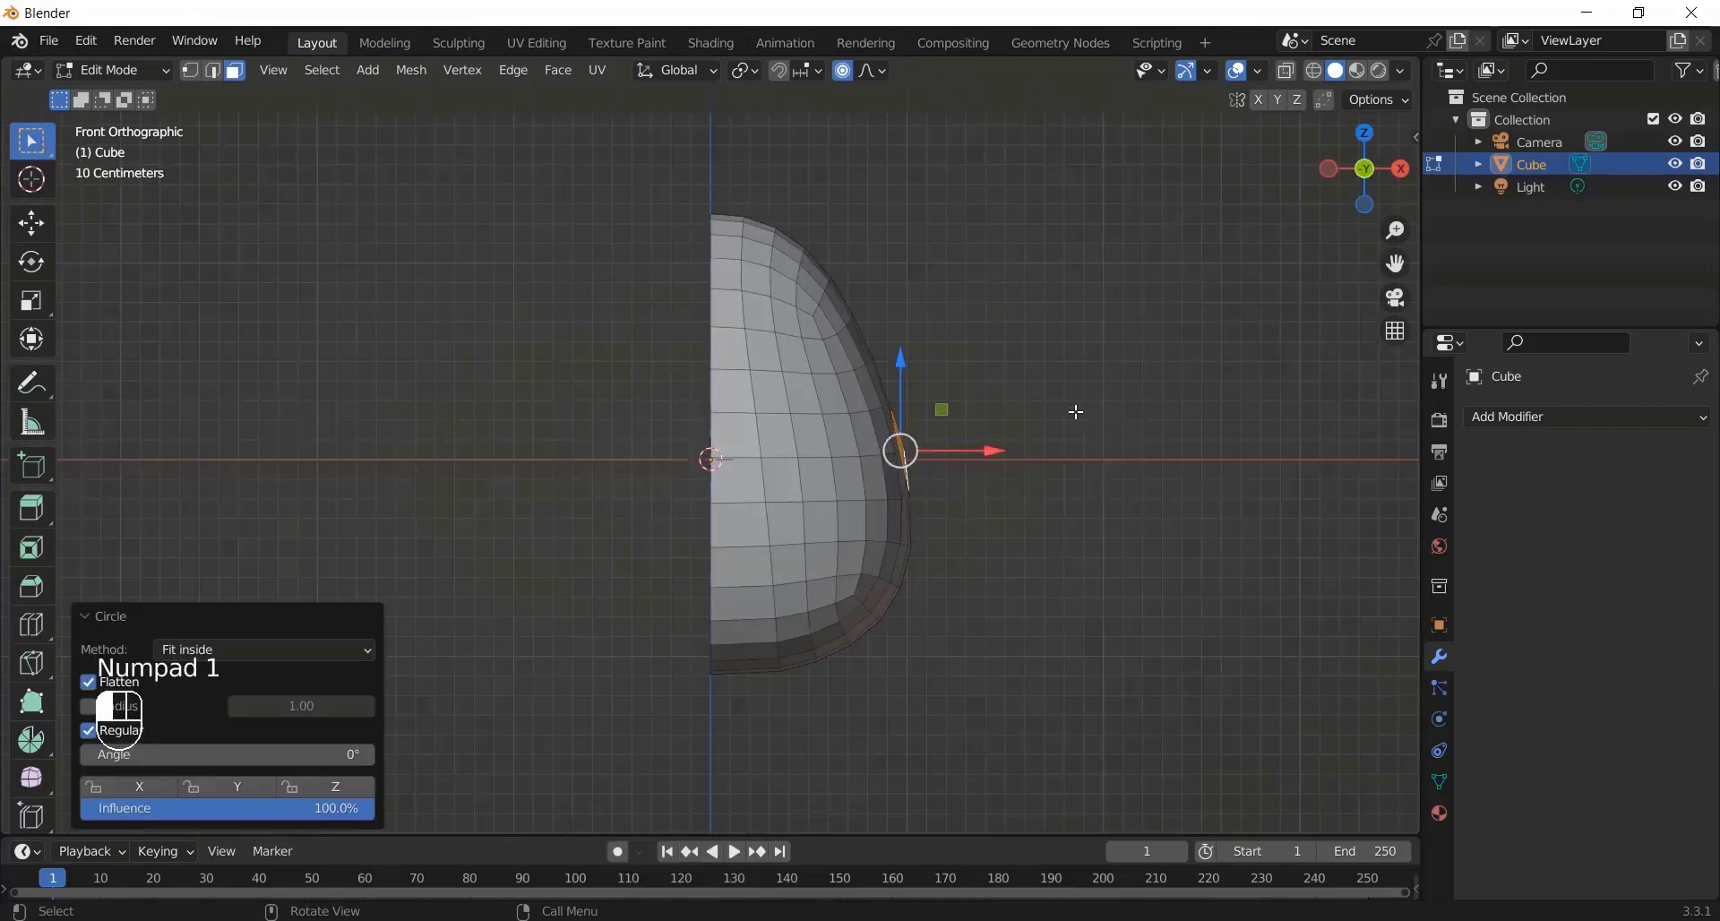
{"action": "key", "text": "e"}
{"action": "left_click", "coordinate": [1118, 467]}
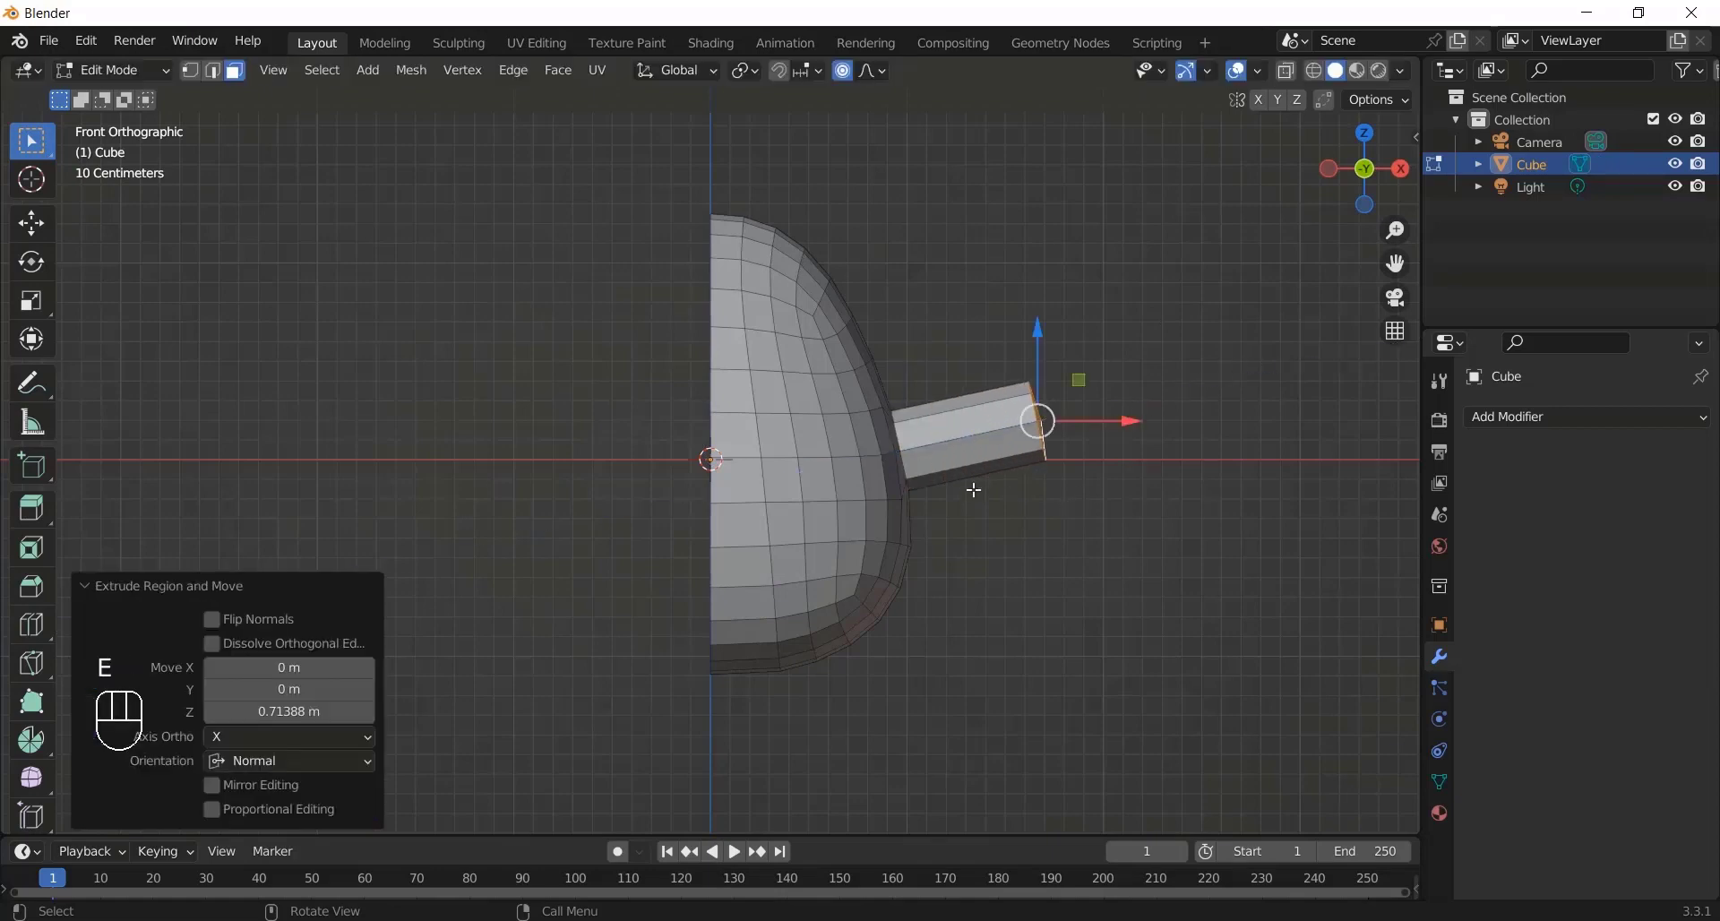
Step: Add a new X-axis Mirror modifier with clipping so the body and arm are duplicated on the opposite side
{"action": "key", "text": "Tab"}
{"action": "scroll", "coordinate": [808, 500], "scroll_direction": "down", "scroll_amount": 2}
{"action": "scroll", "coordinate": [874, 475], "scroll_direction": "up", "scroll_amount": 4}
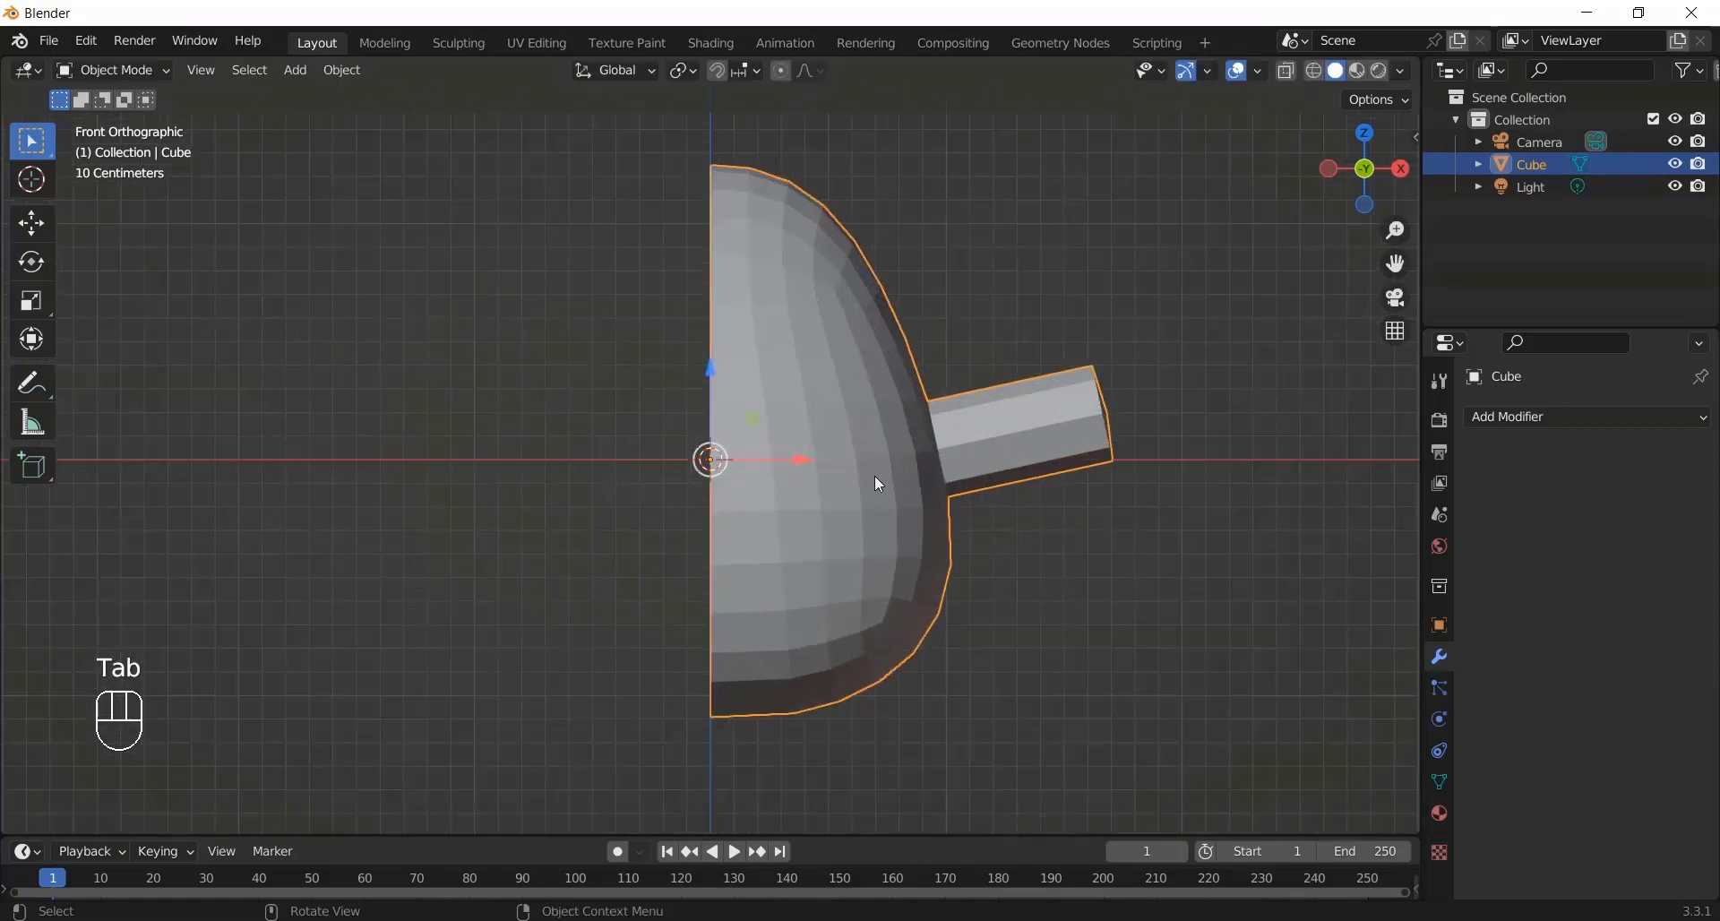
{"action": "key", "text": "Tab"}
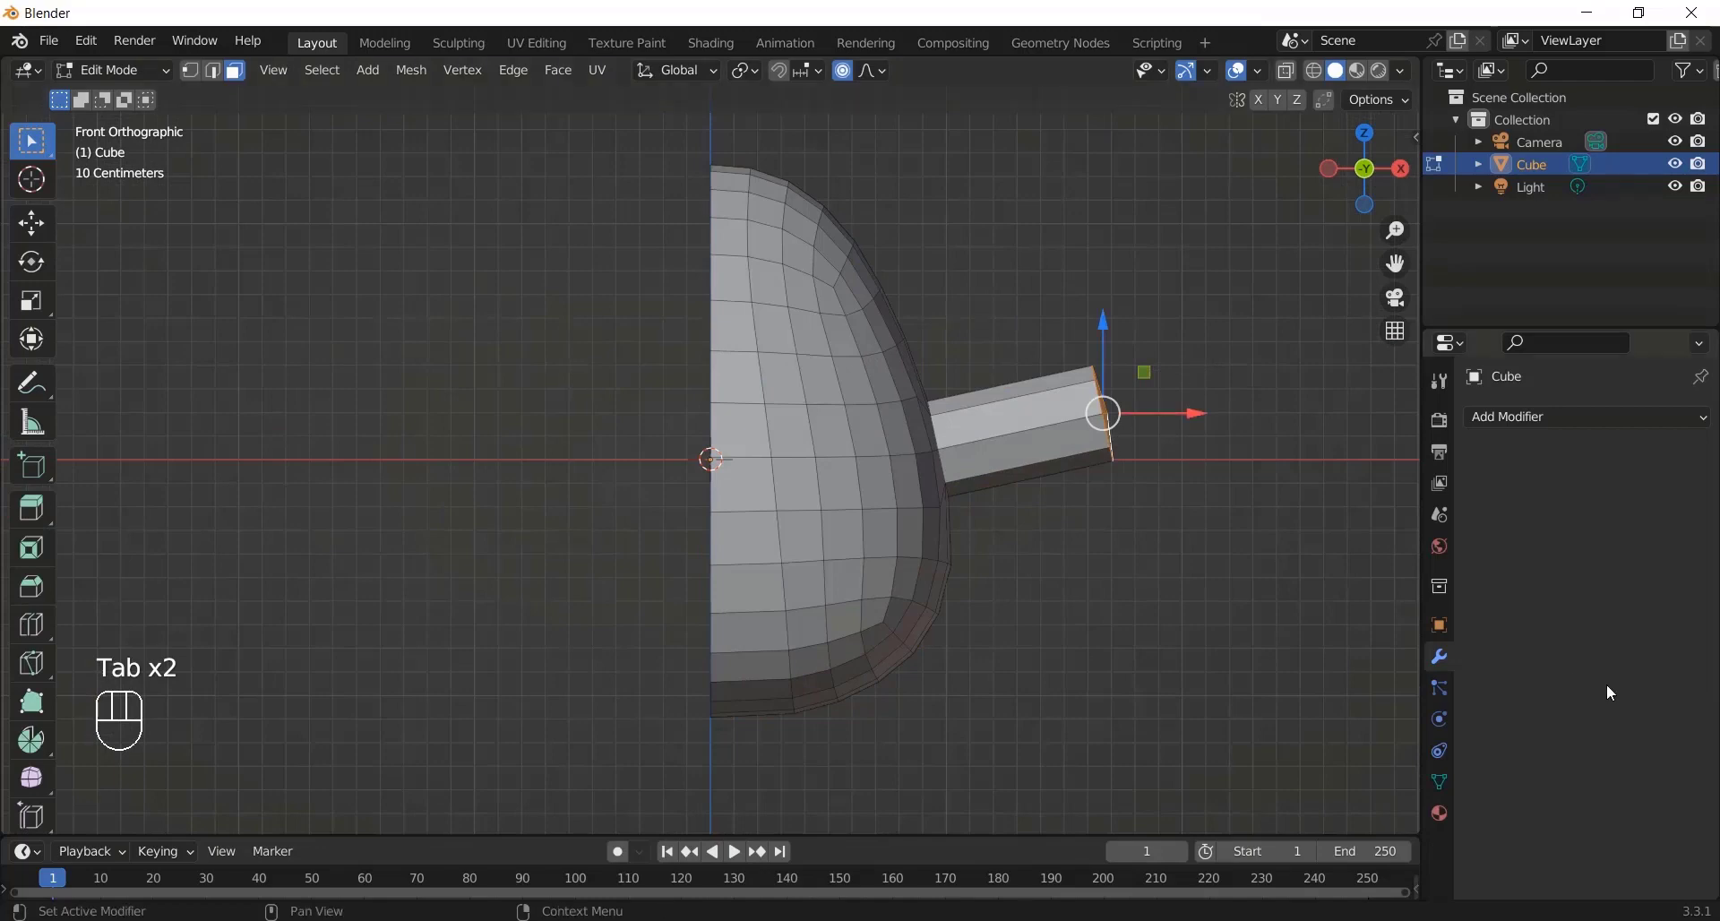
{"action": "left_click", "coordinate": [1523, 417]}
{"action": "left_click", "coordinate": [1254, 671]}
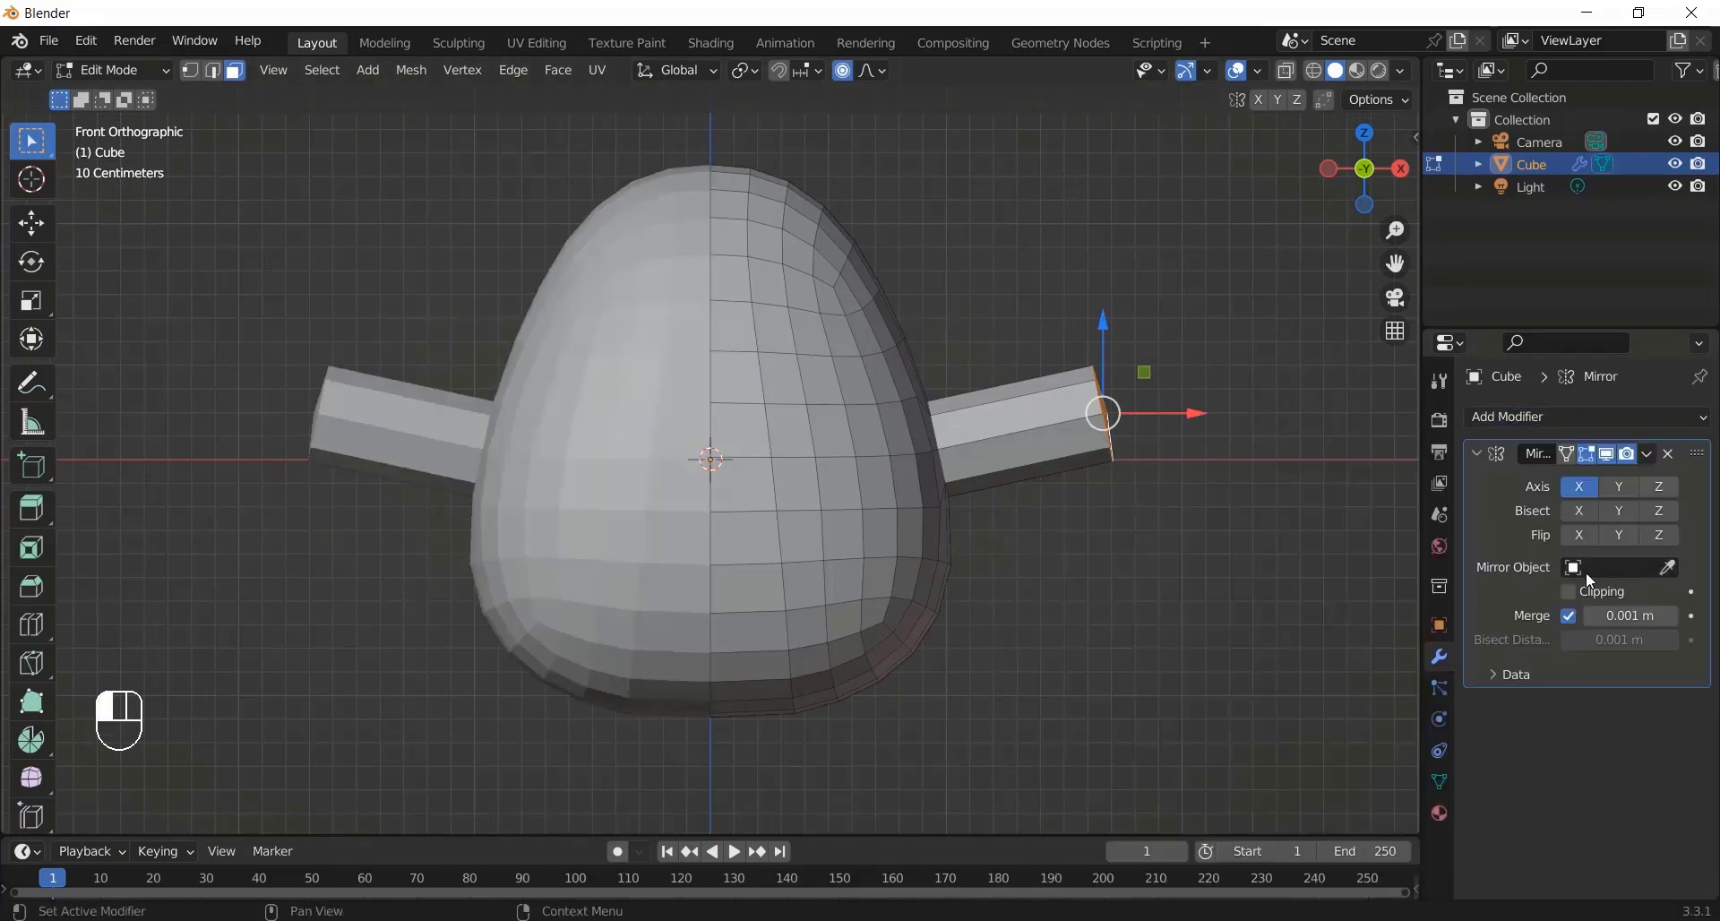
{"action": "scroll", "coordinate": [1176, 431], "scroll_direction": "up", "scroll_amount": 2}
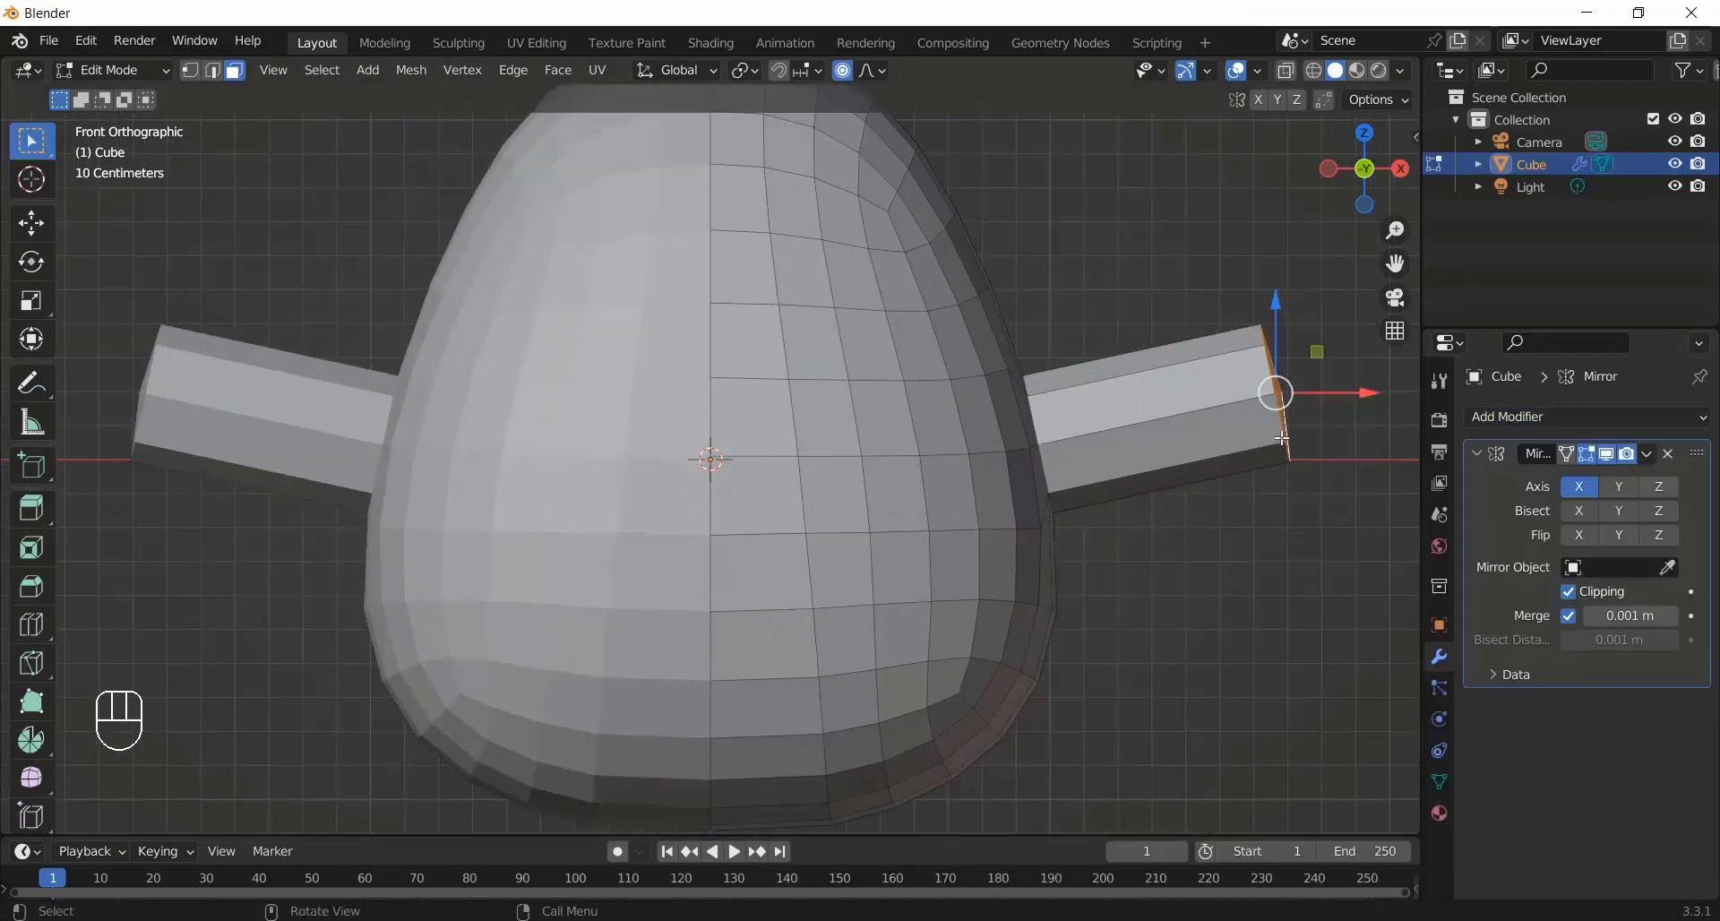
Step: Move the arm's end about 0.24 m toward the body with a proportional size of about 0.39, and scale it to about 0.79
{"action": "scroll", "coordinate": [1205, 430], "scroll_direction": "down", "scroll_amount": 3}
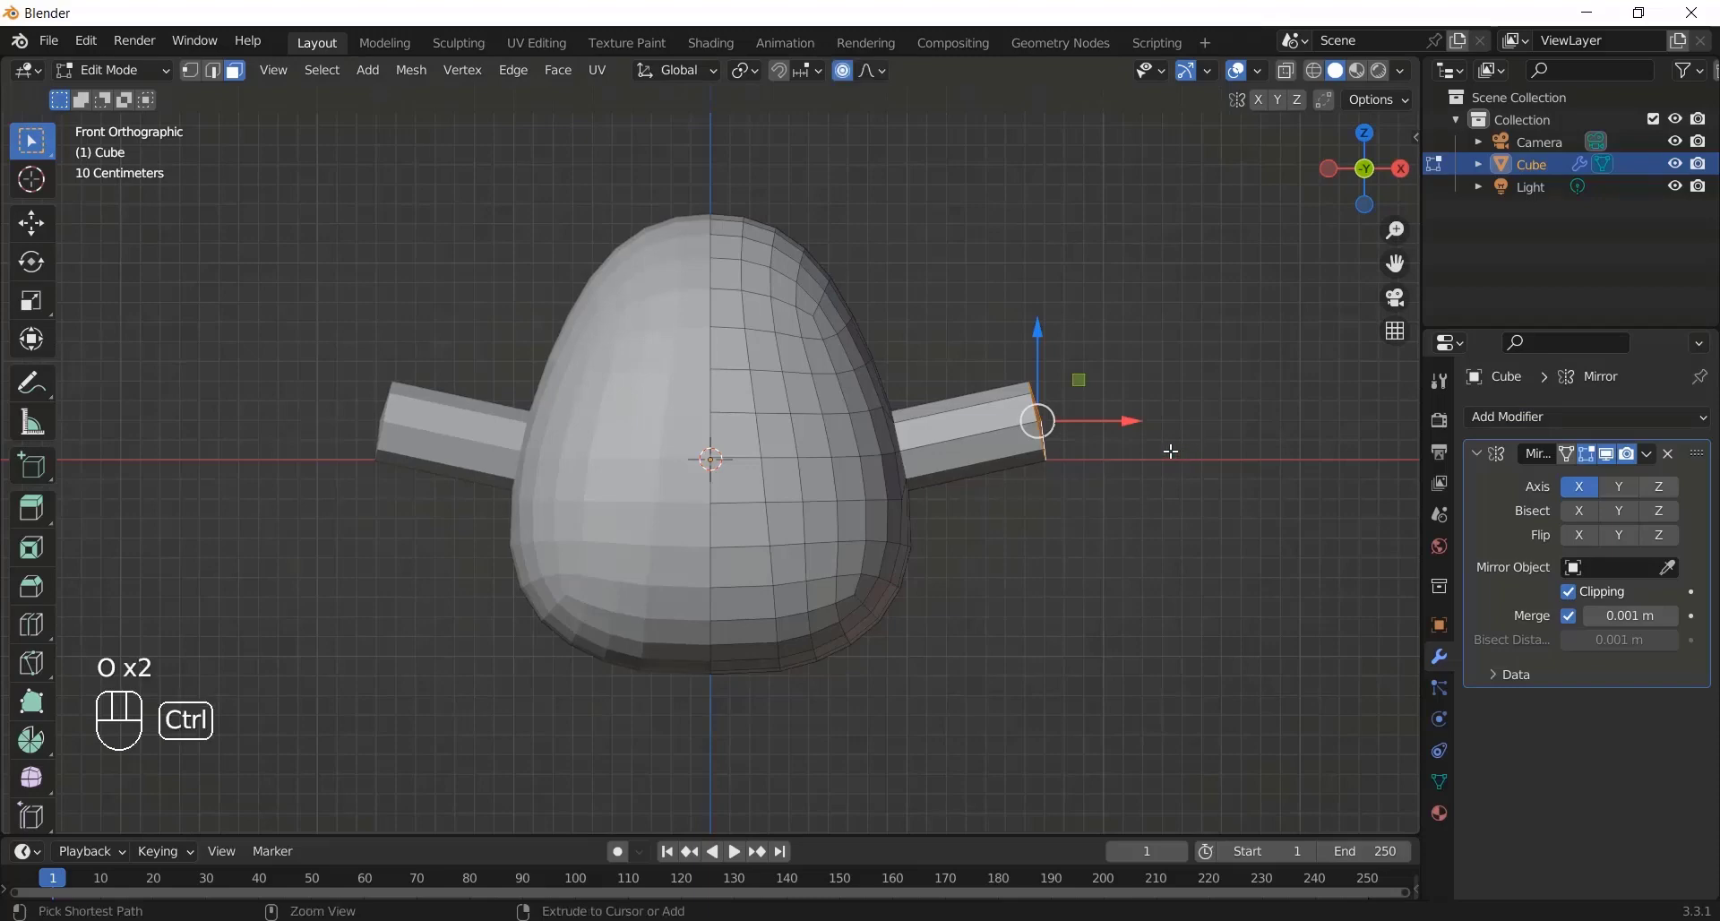
{"action": "key", "text": "ctrl+g"}
{"action": "key", "text": "g"}
{"action": "scroll", "coordinate": [1200, 385], "scroll_direction": "up", "scroll_amount": 5}
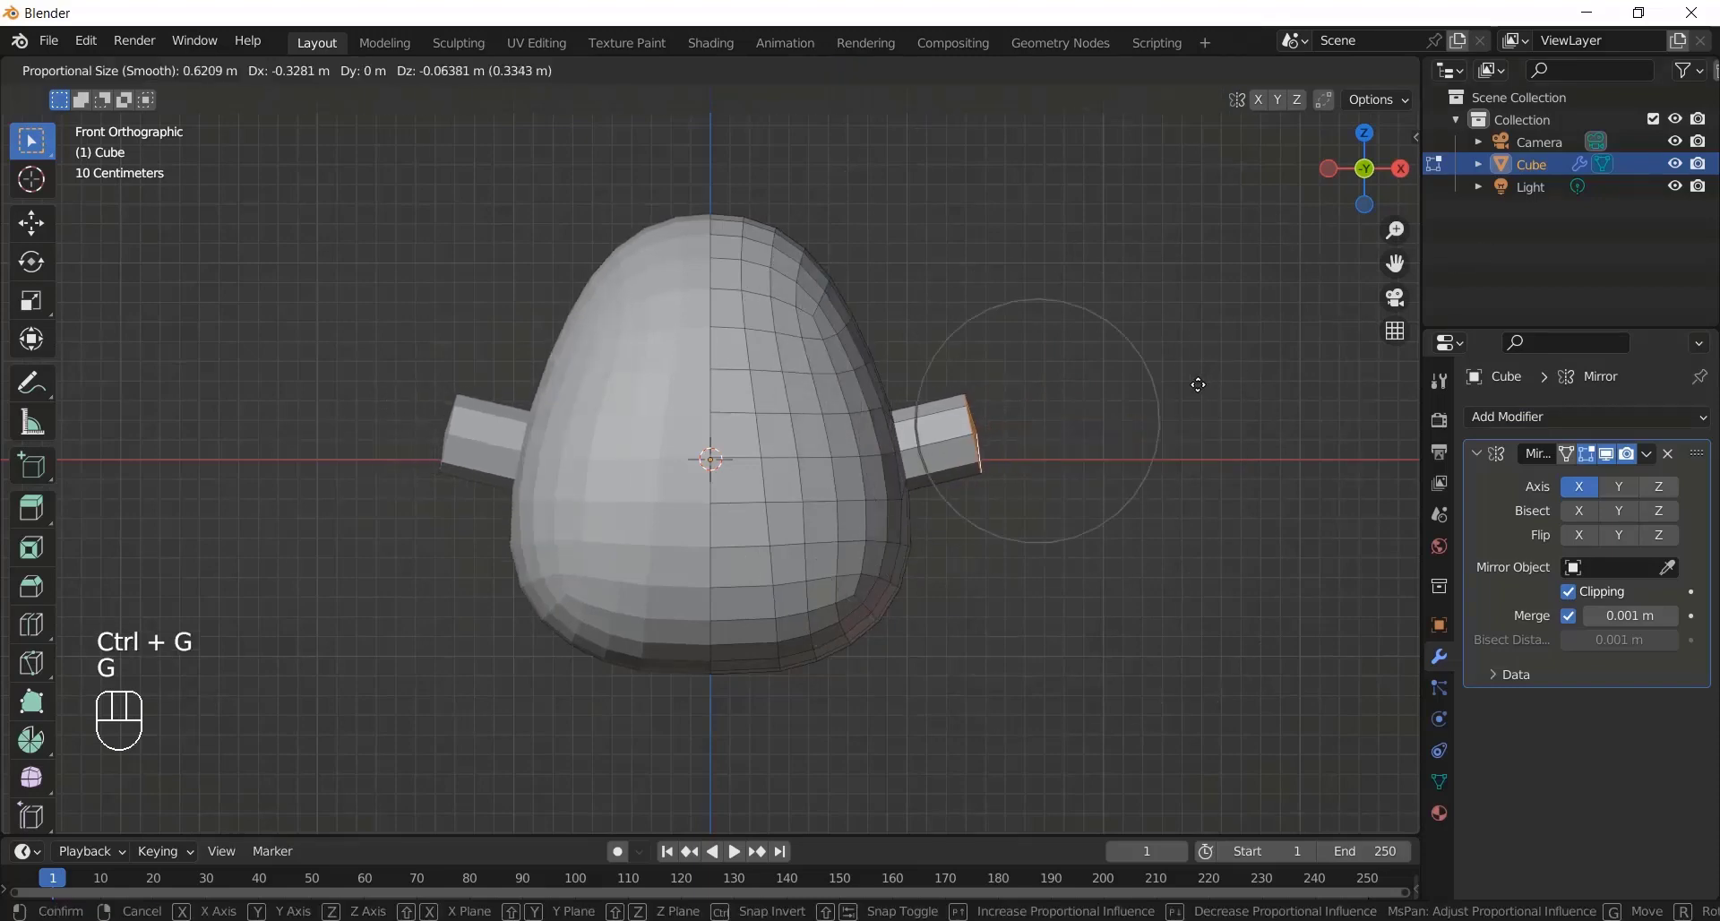
{"action": "scroll", "coordinate": [1200, 381], "scroll_direction": "up", "scroll_amount": 5}
{"action": "left_click", "coordinate": [1213, 380]}
{"action": "key", "text": "s"}
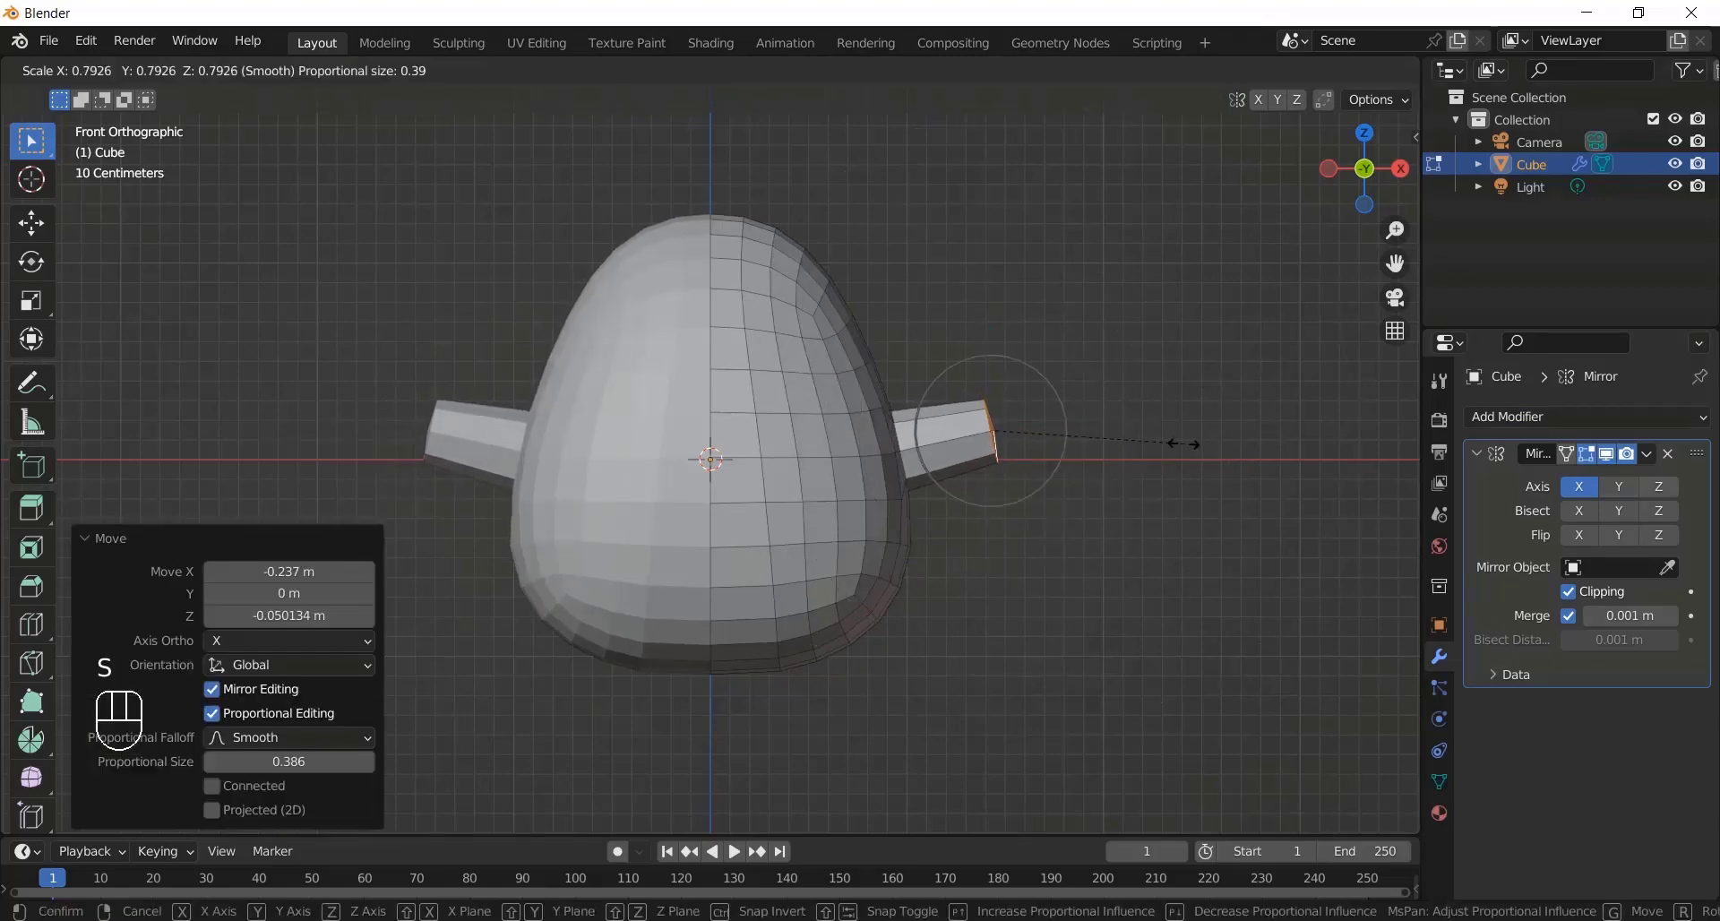
{"action": "left_click", "coordinate": [1174, 439]}
Step: Extrude the arm's end about 0.55 m, scale it to about 0.58, and move it about 0.17 m further outward
{"action": "key", "text": "e"}
{"action": "left_click", "coordinate": [1313, 409]}
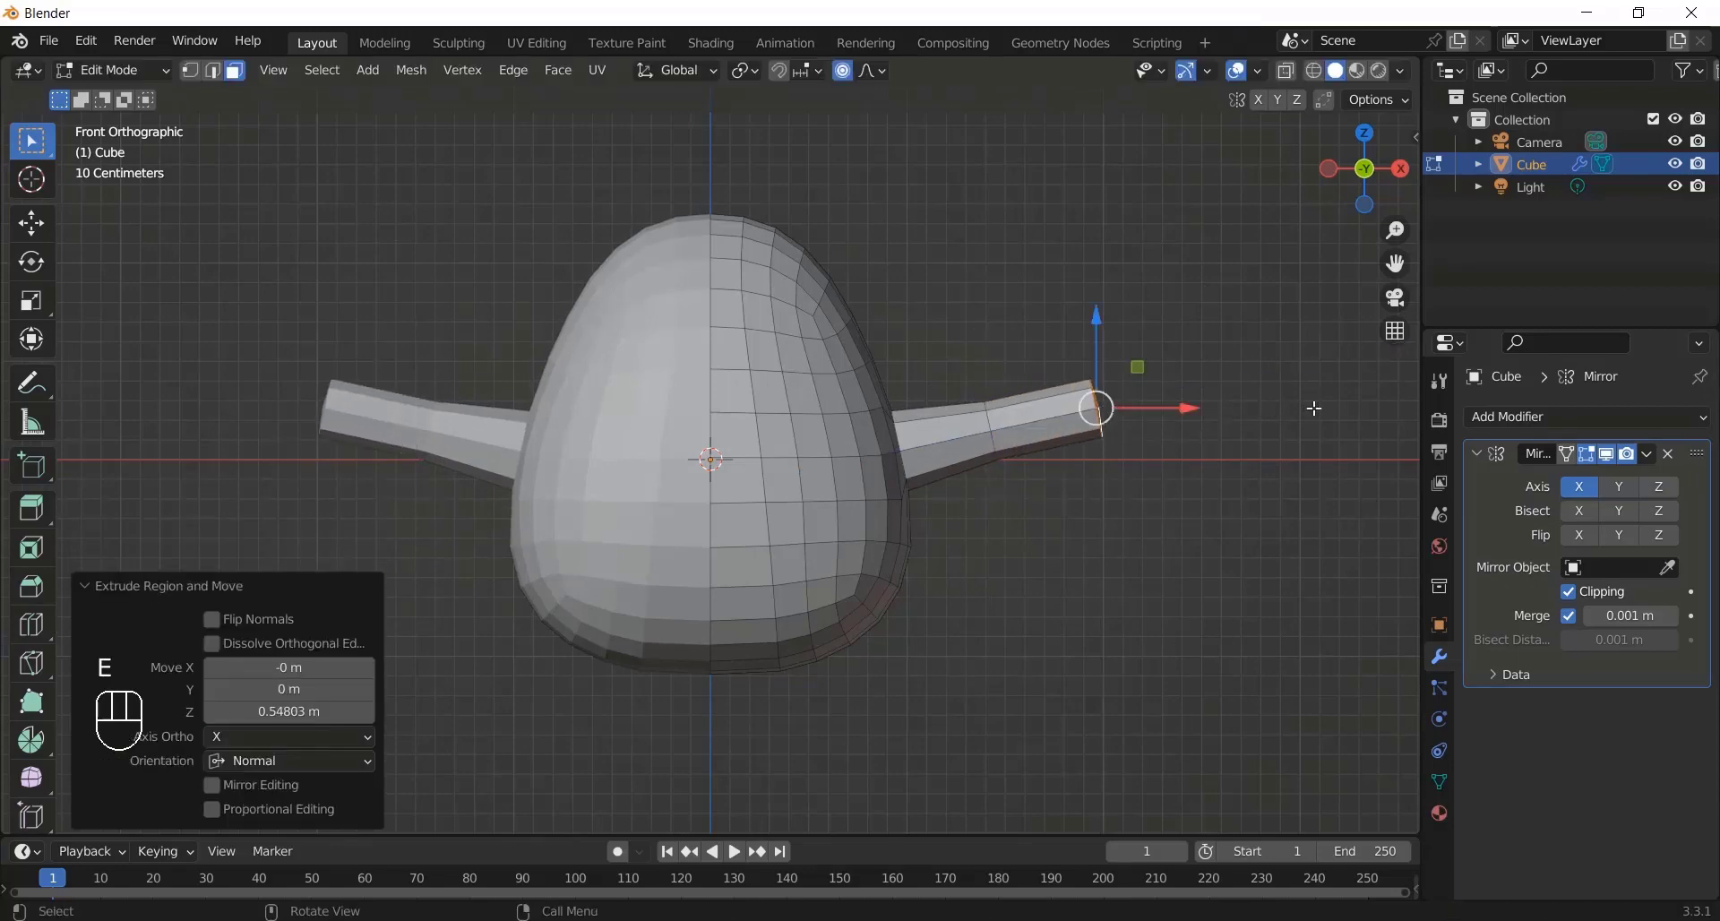
{"action": "key", "text": "s"}
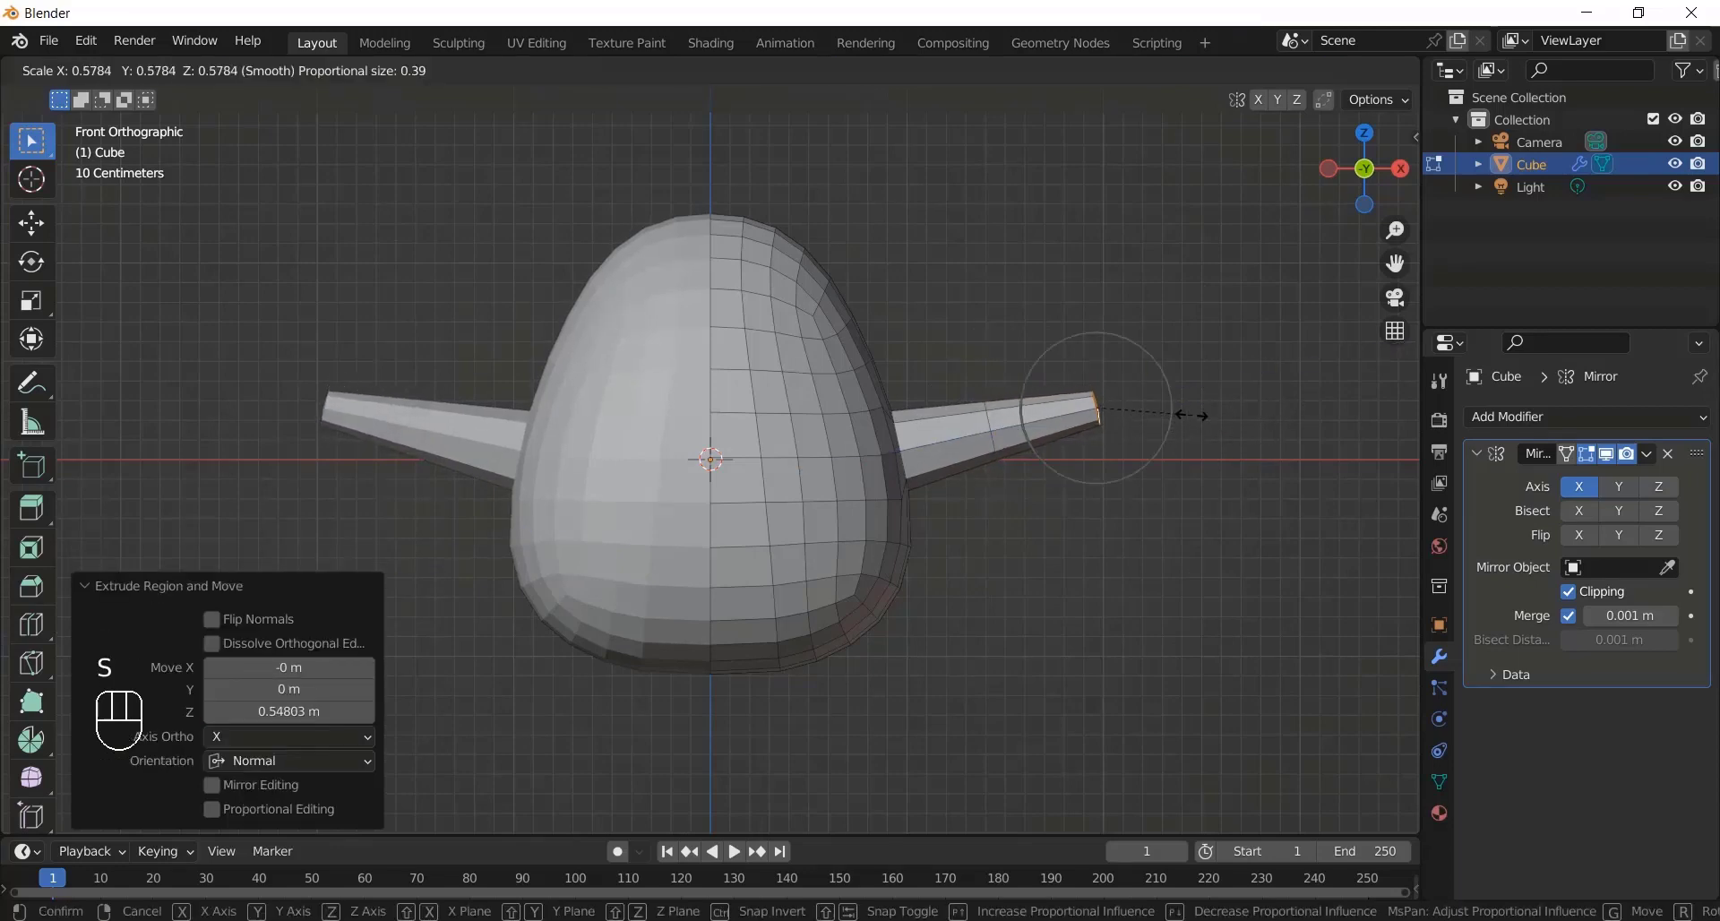
{"action": "left_click", "coordinate": [1194, 414]}
{"action": "key", "text": "g"}
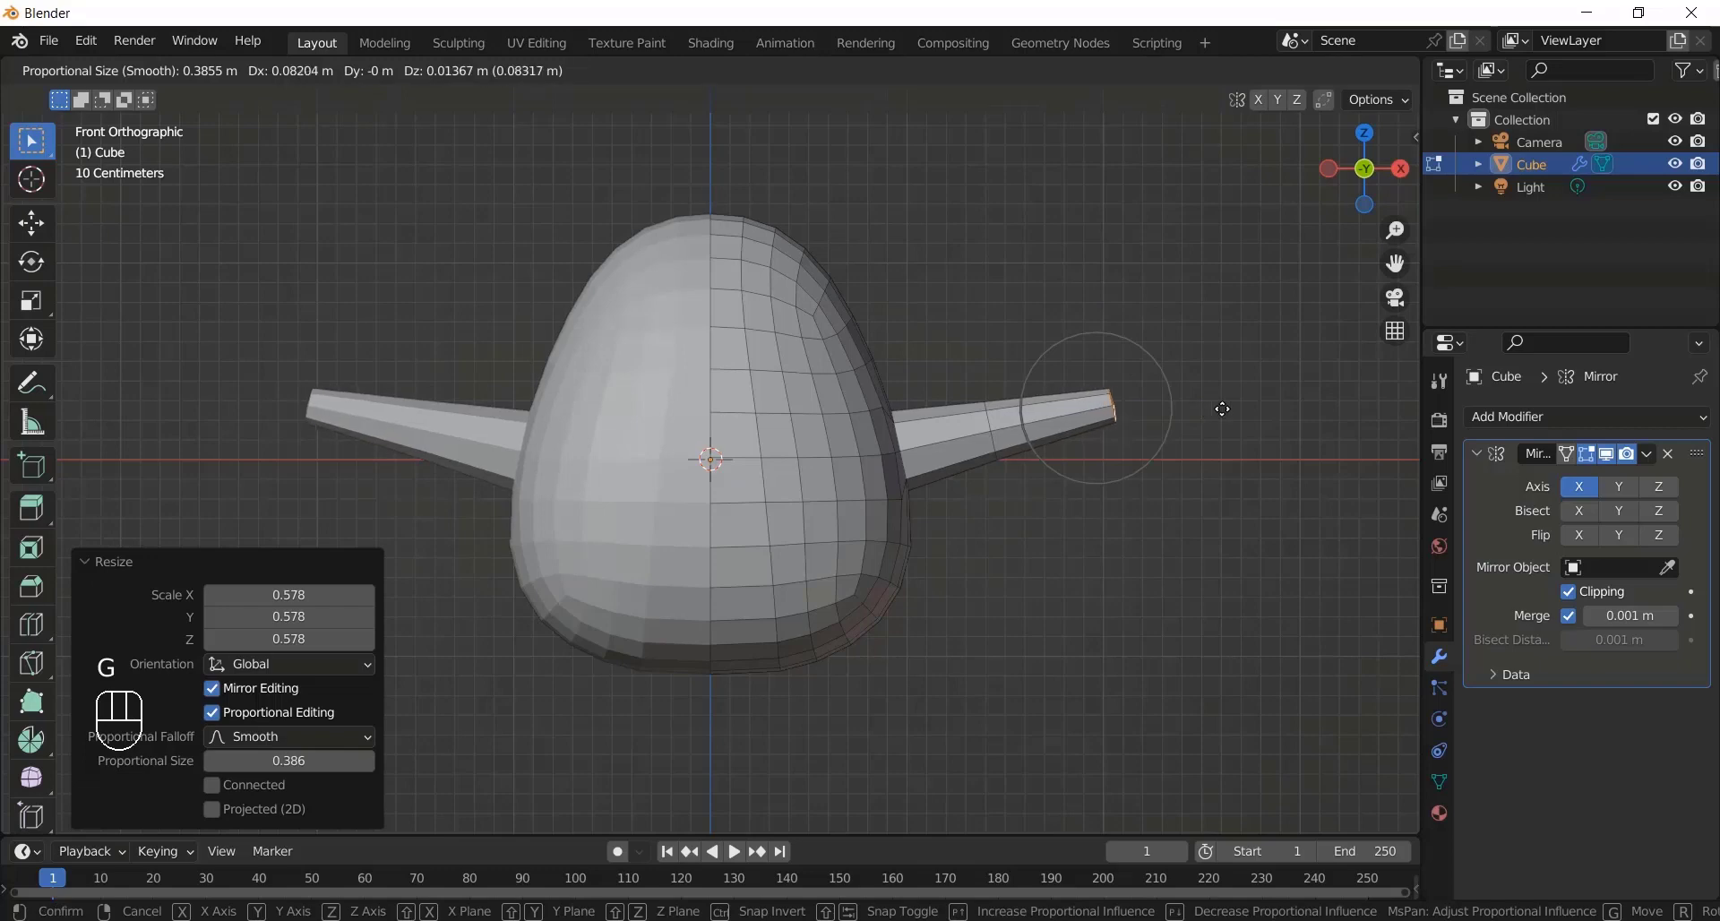
{"action": "left_click", "coordinate": [1238, 406]}
Step: Add two edge loops to the arm's outer segment and one to its inner segment
{"action": "key", "text": "ctrl+r"}
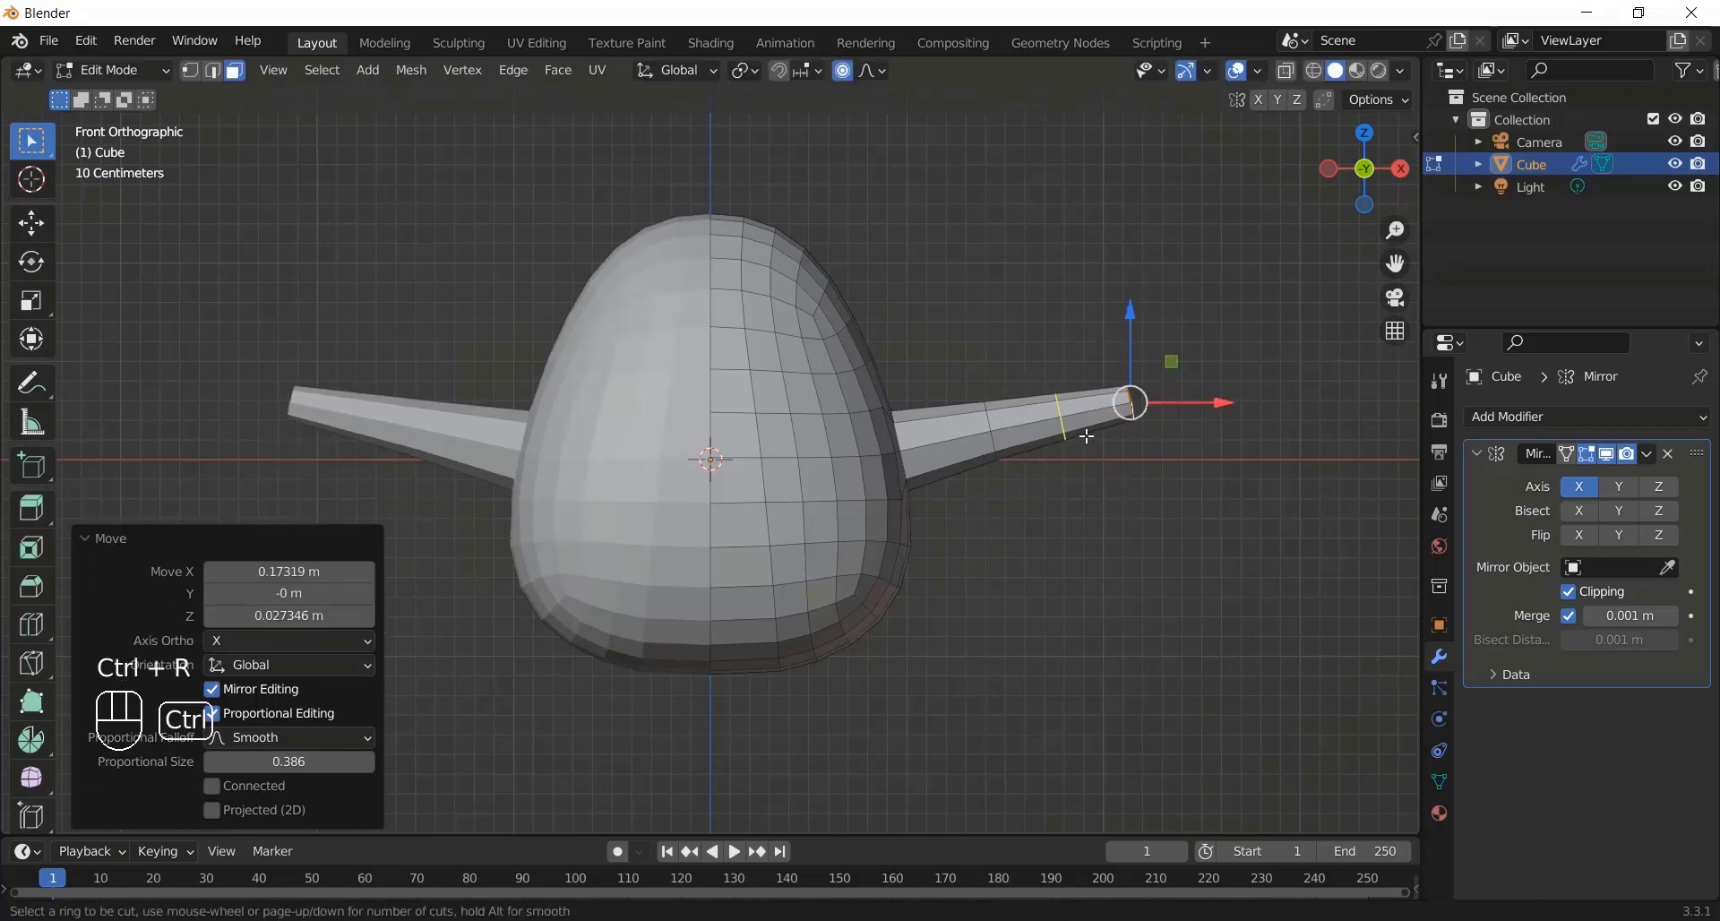
{"action": "scroll", "coordinate": [1083, 422], "scroll_direction": "up", "scroll_amount": 1}
{"action": "left_click", "coordinate": [1085, 426]}
{"action": "key", "text": "ctrl+r"}
{"action": "left_click", "coordinate": [943, 435]}
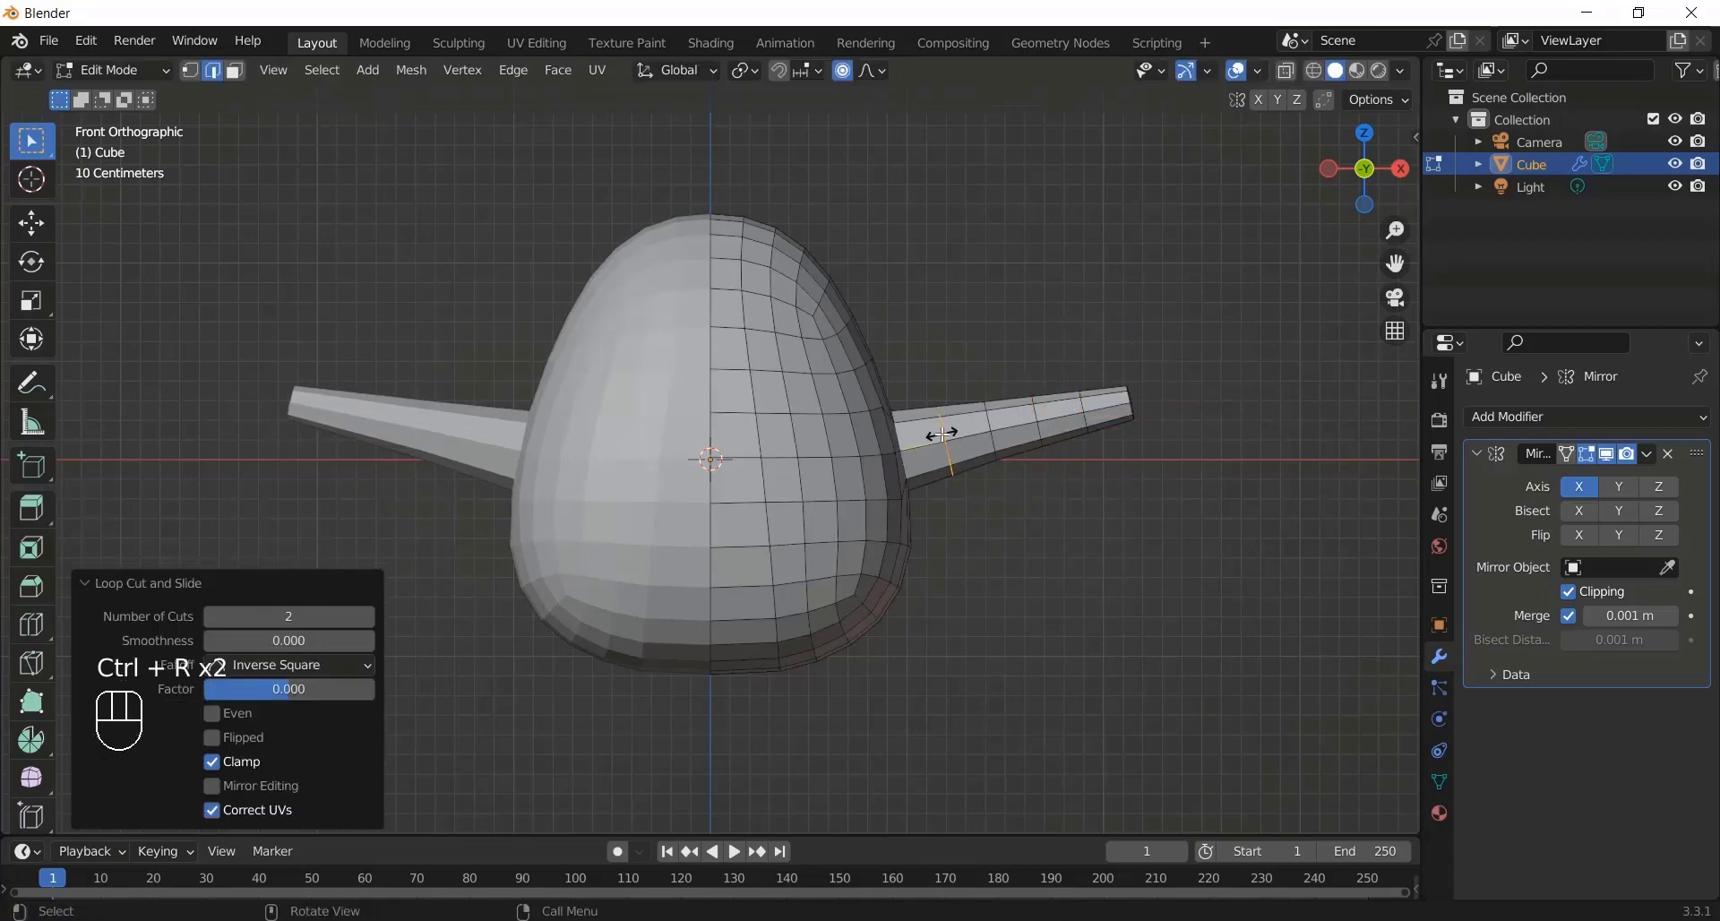
Step: Pull the centre vertex of the arm's tip about 0.04 m outward with a proportional size of about 0.15
{"action": "left_click_drag", "start_coordinate": [1363, 170], "coordinate": [1394, 154]}
{"action": "left_click", "coordinate": [1058, 598]}
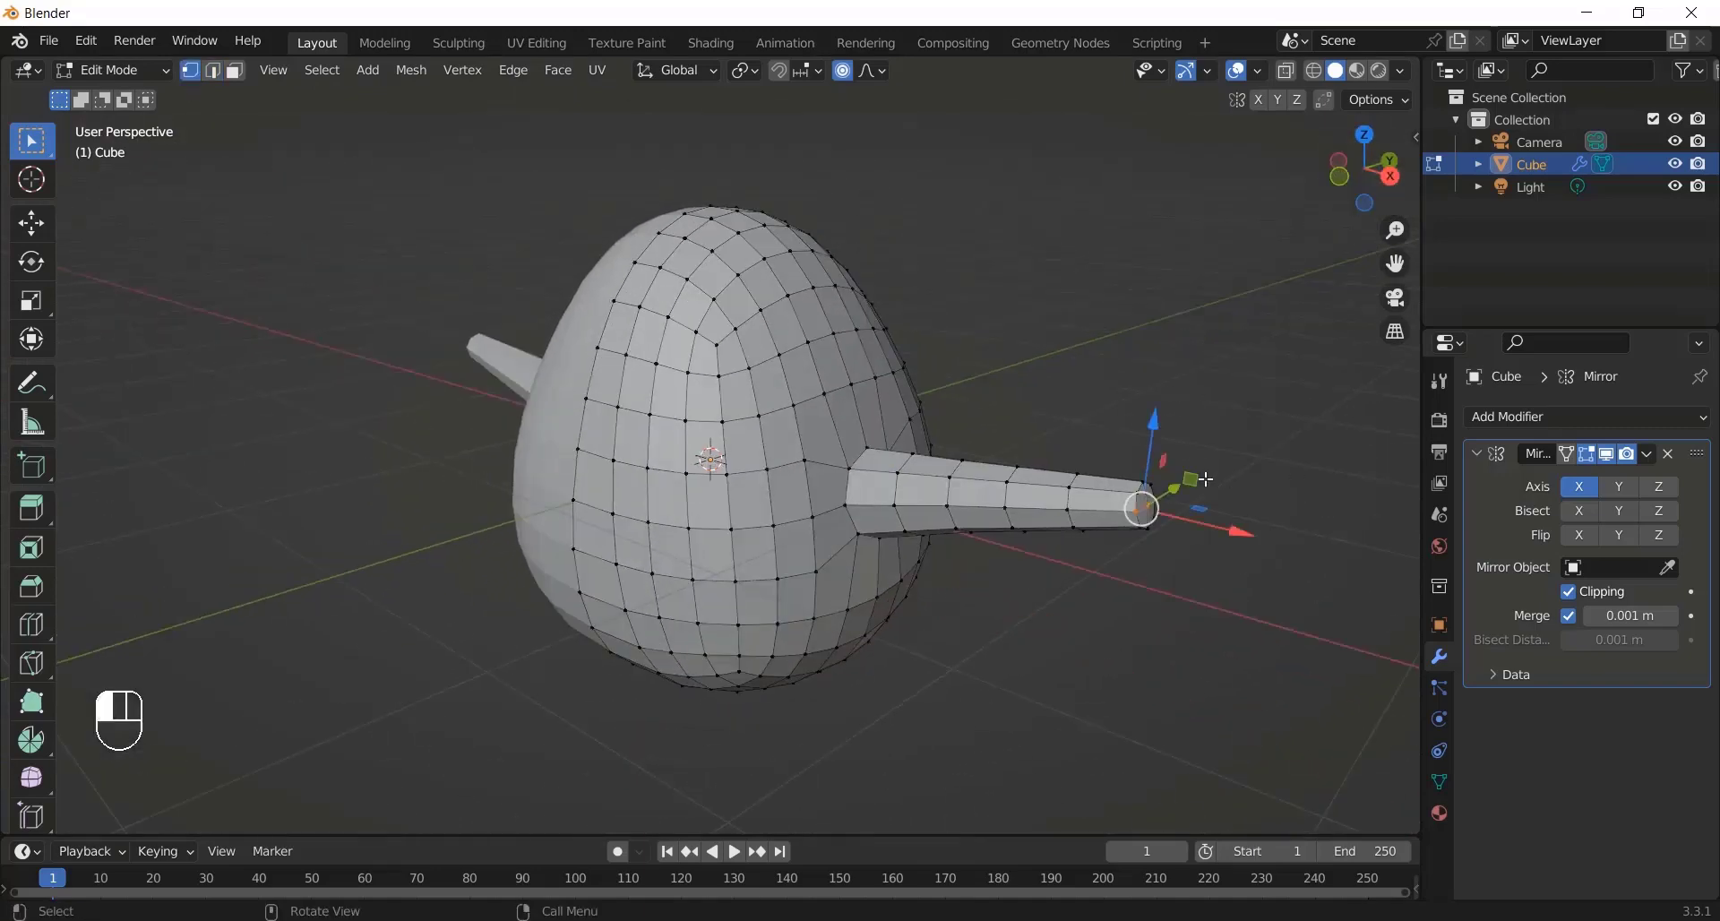
{"action": "key", "text": "g"}
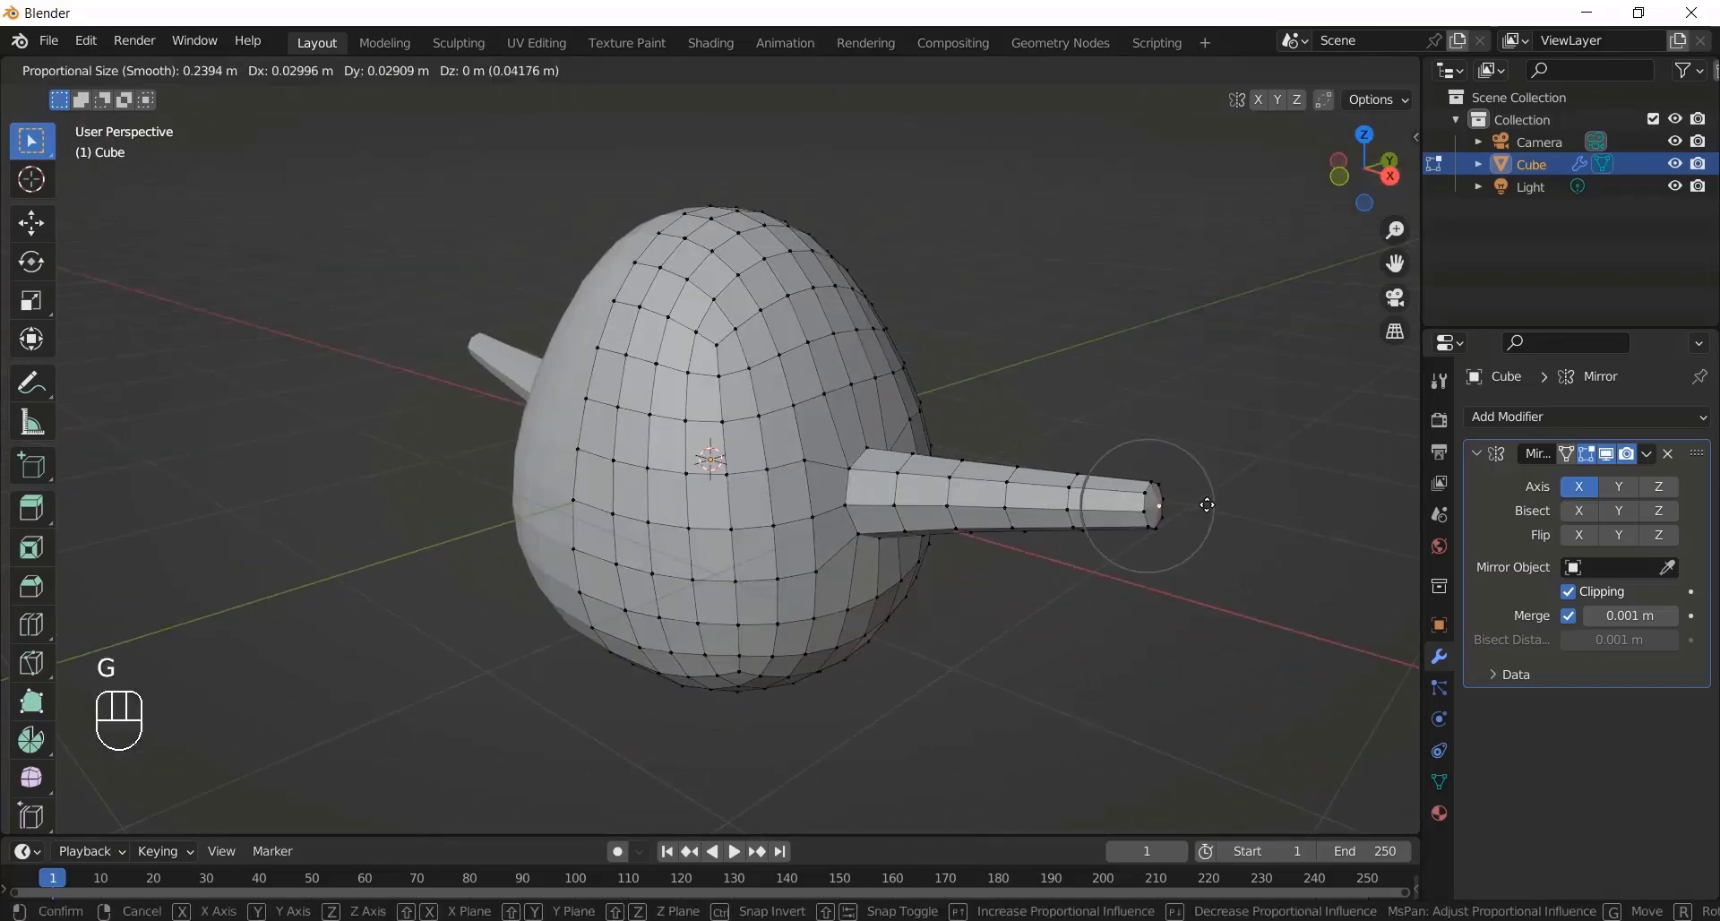
{"action": "left_click", "coordinate": [1206, 505]}
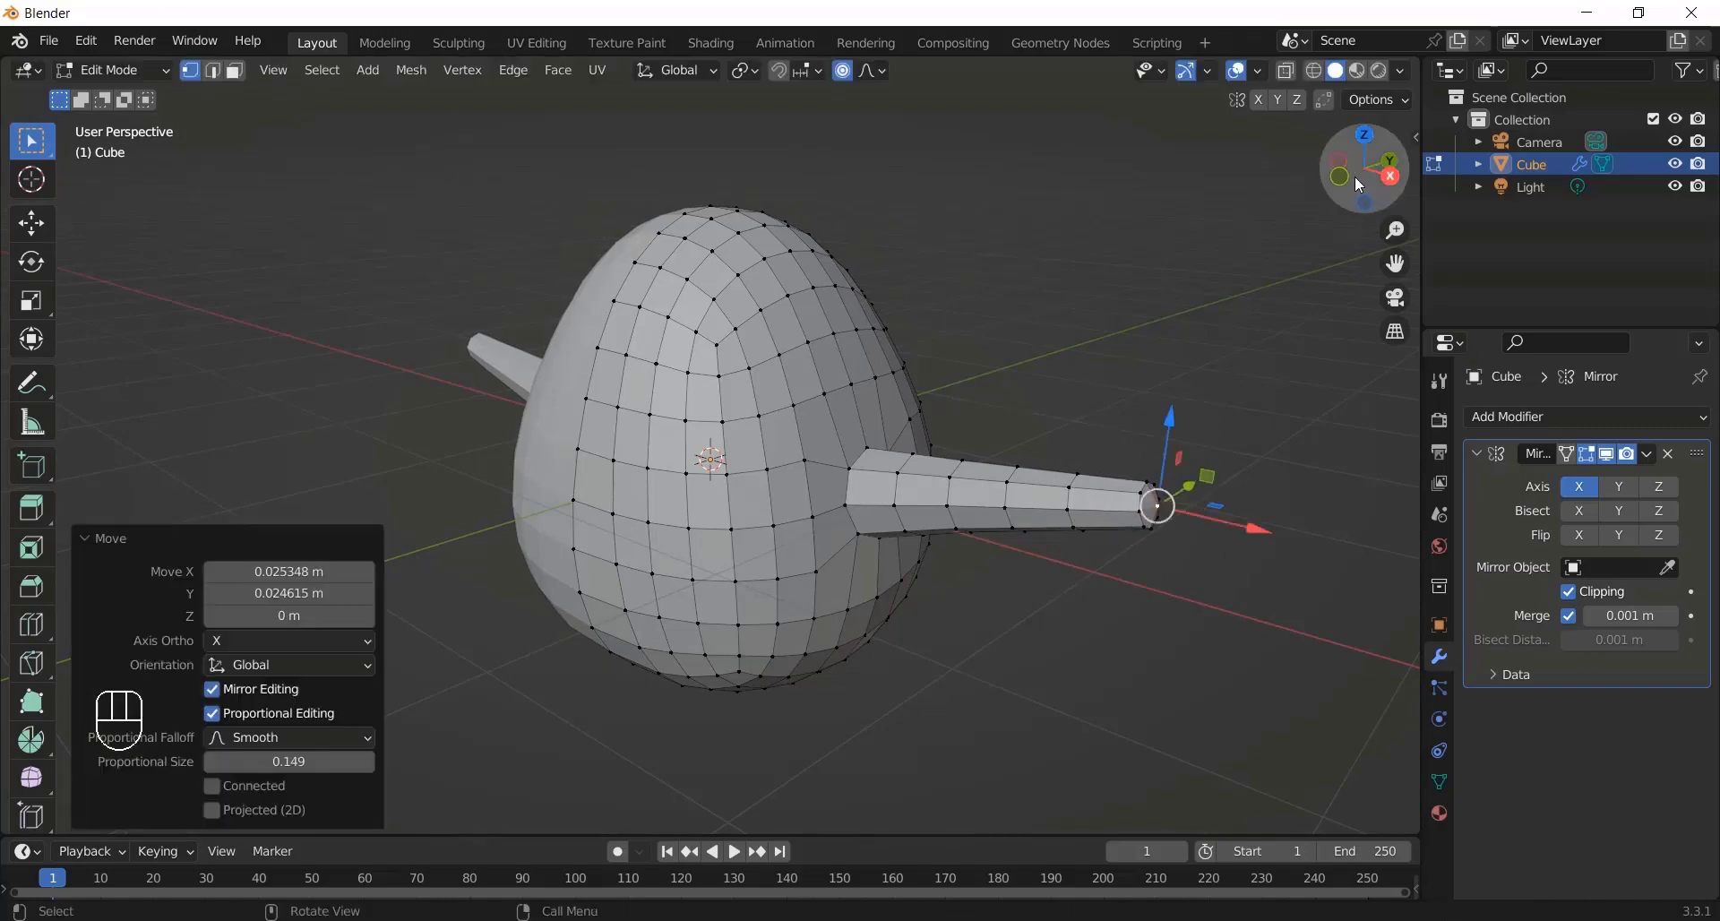
Step: Add a level 1 Subdivision modifier to the whole body in Object Mode
{"action": "key", "text": "Tab"}
{"action": "left_click", "coordinate": [1346, 175]}
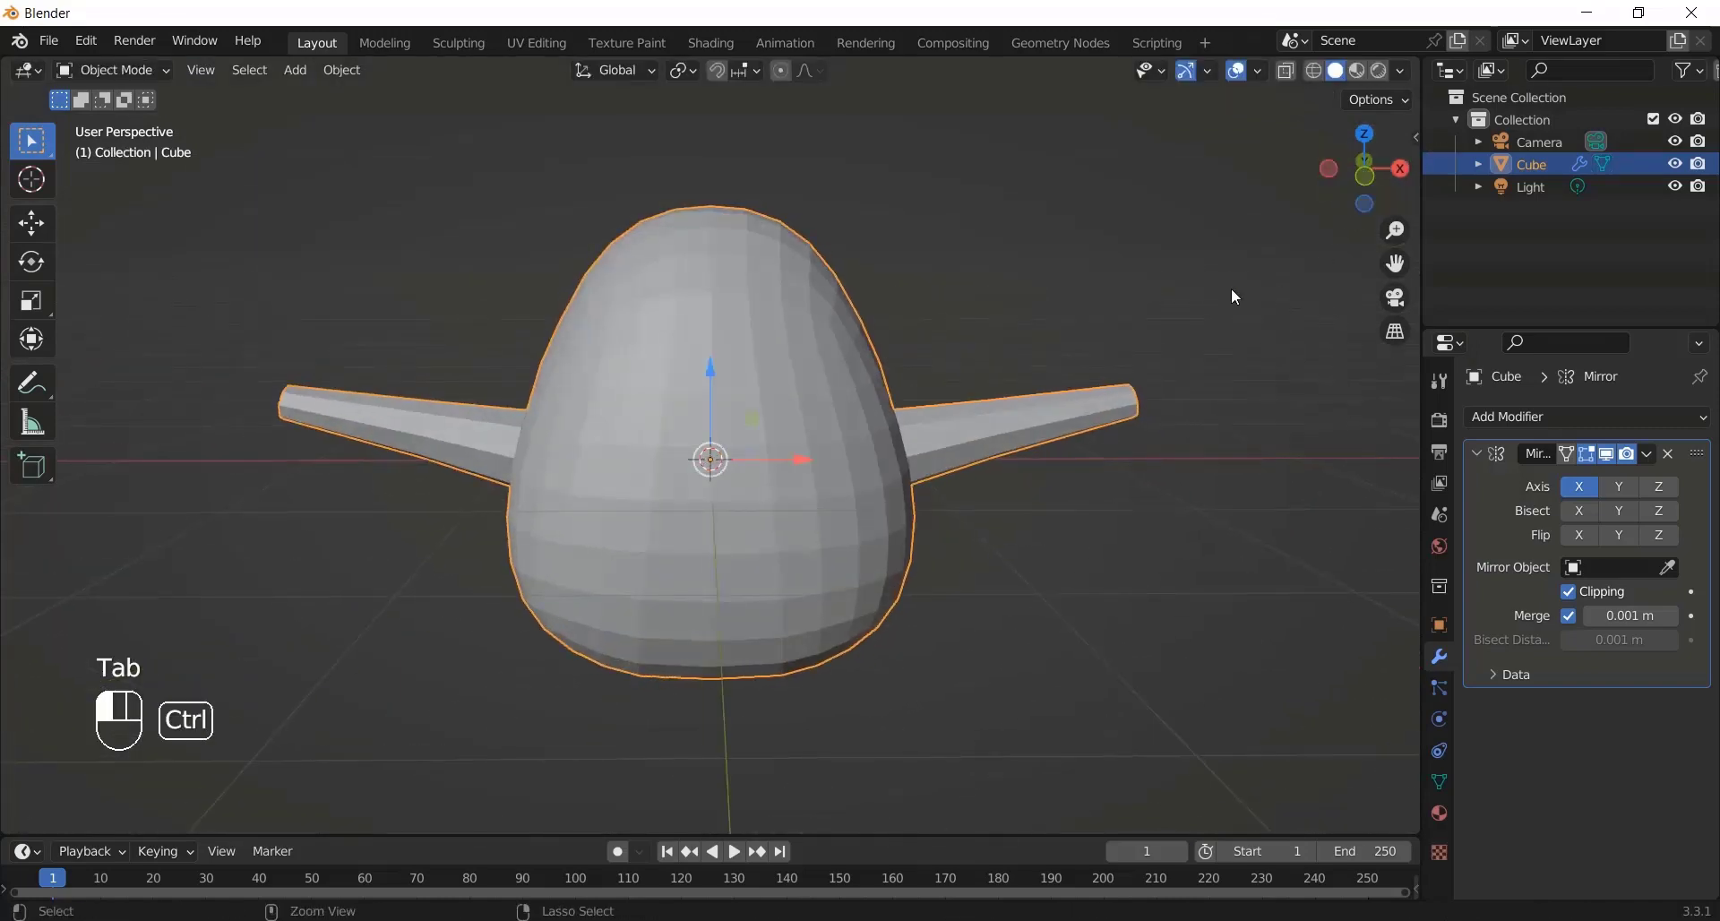
{"action": "key", "text": "ctrl+1"}
{"action": "middle_click_drag", "start_coordinate": [1295, 183], "coordinate": [1191, 433]}
Step: Add an edge loop around the base of the arm, slid toward the body by a factor of about 0.755
{"action": "key", "text": "Tab"}
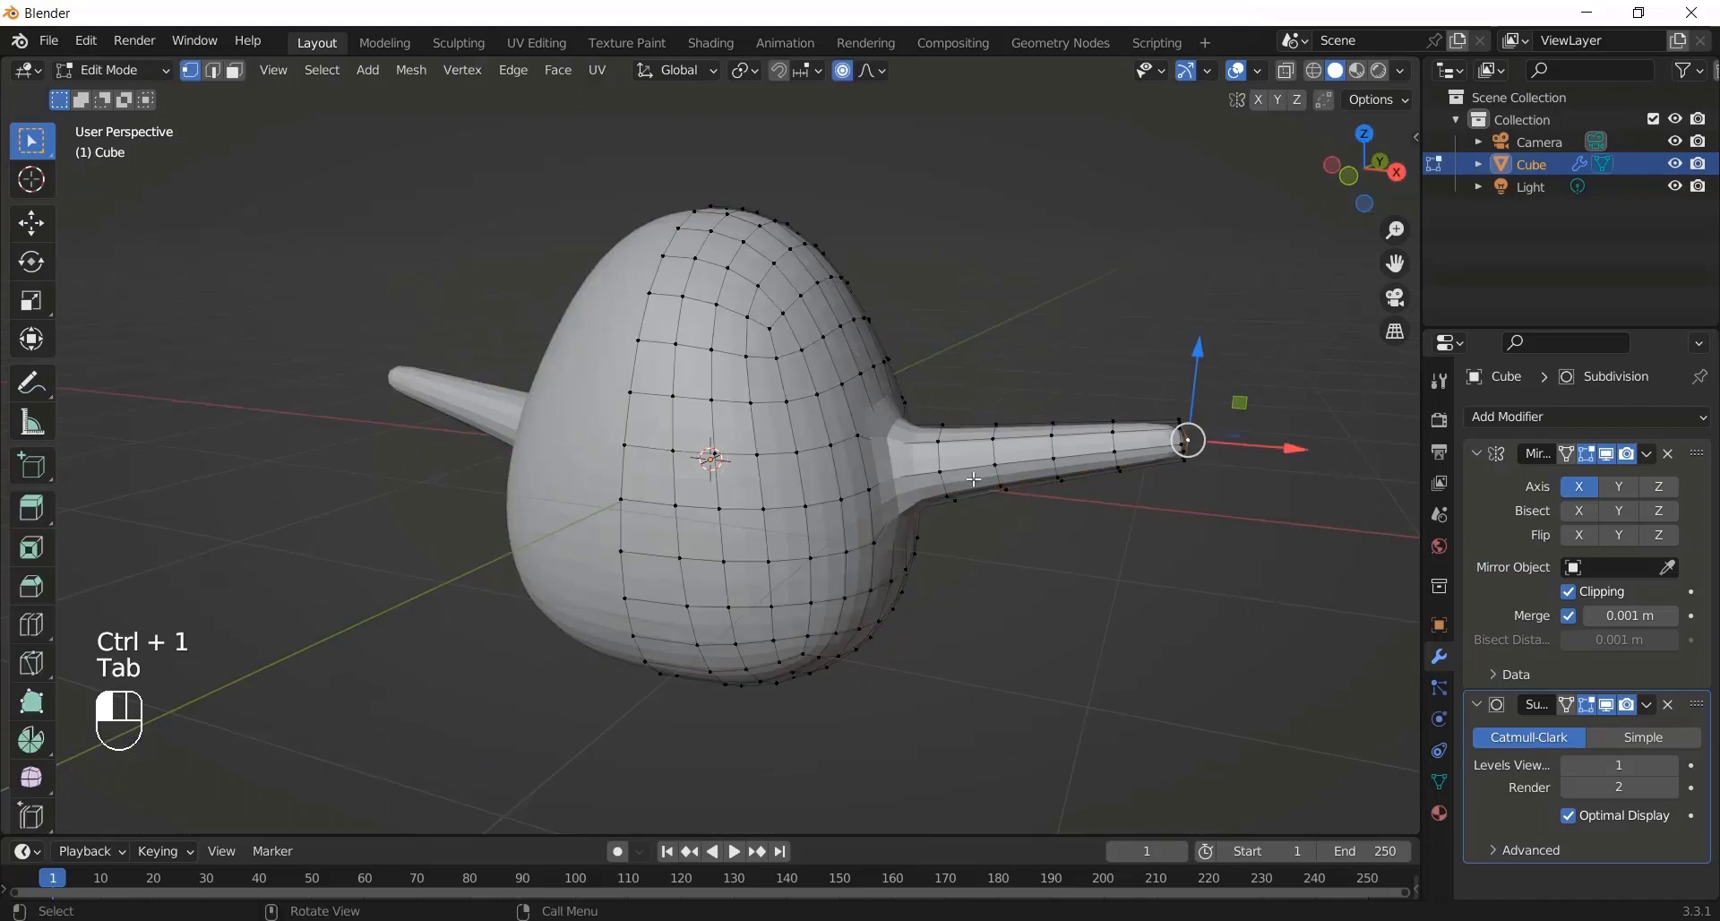
{"action": "key", "text": "ctrl+r"}
{"action": "left_click", "coordinate": [923, 452]}
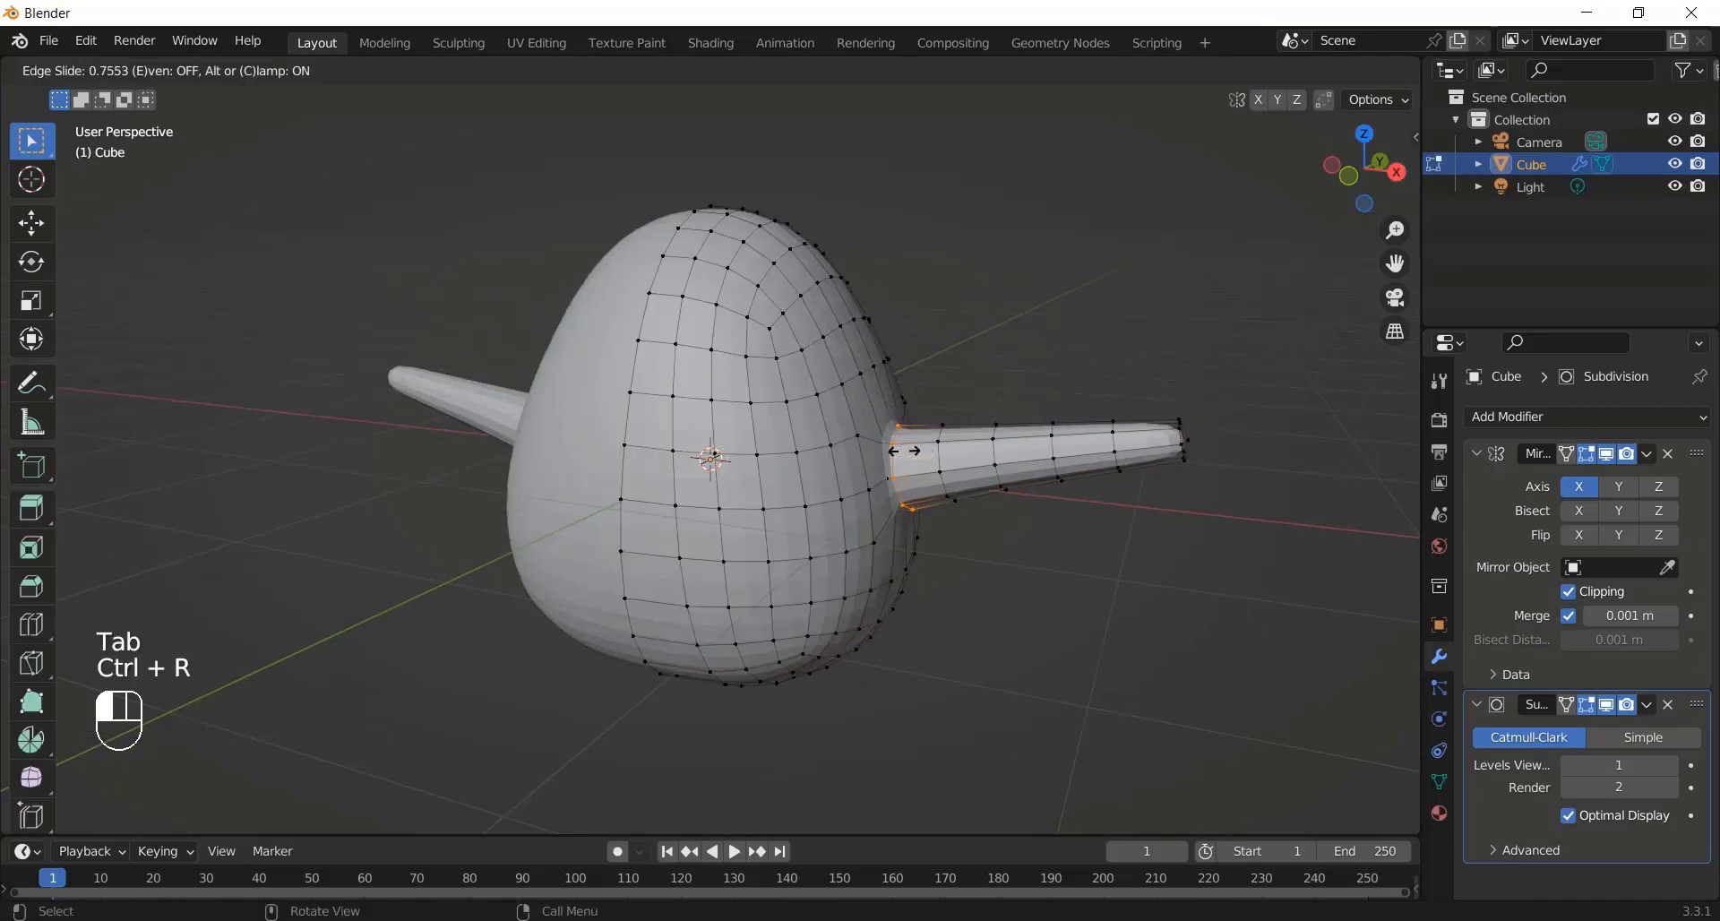
{"action": "left_click", "coordinate": [904, 451]}
Step: Select the stacked faces beside the centre line on the lower front of the body and shape them with LoopTools Circle
{"action": "left_click_drag", "start_coordinate": [1354, 175], "coordinate": [1364, 170]}
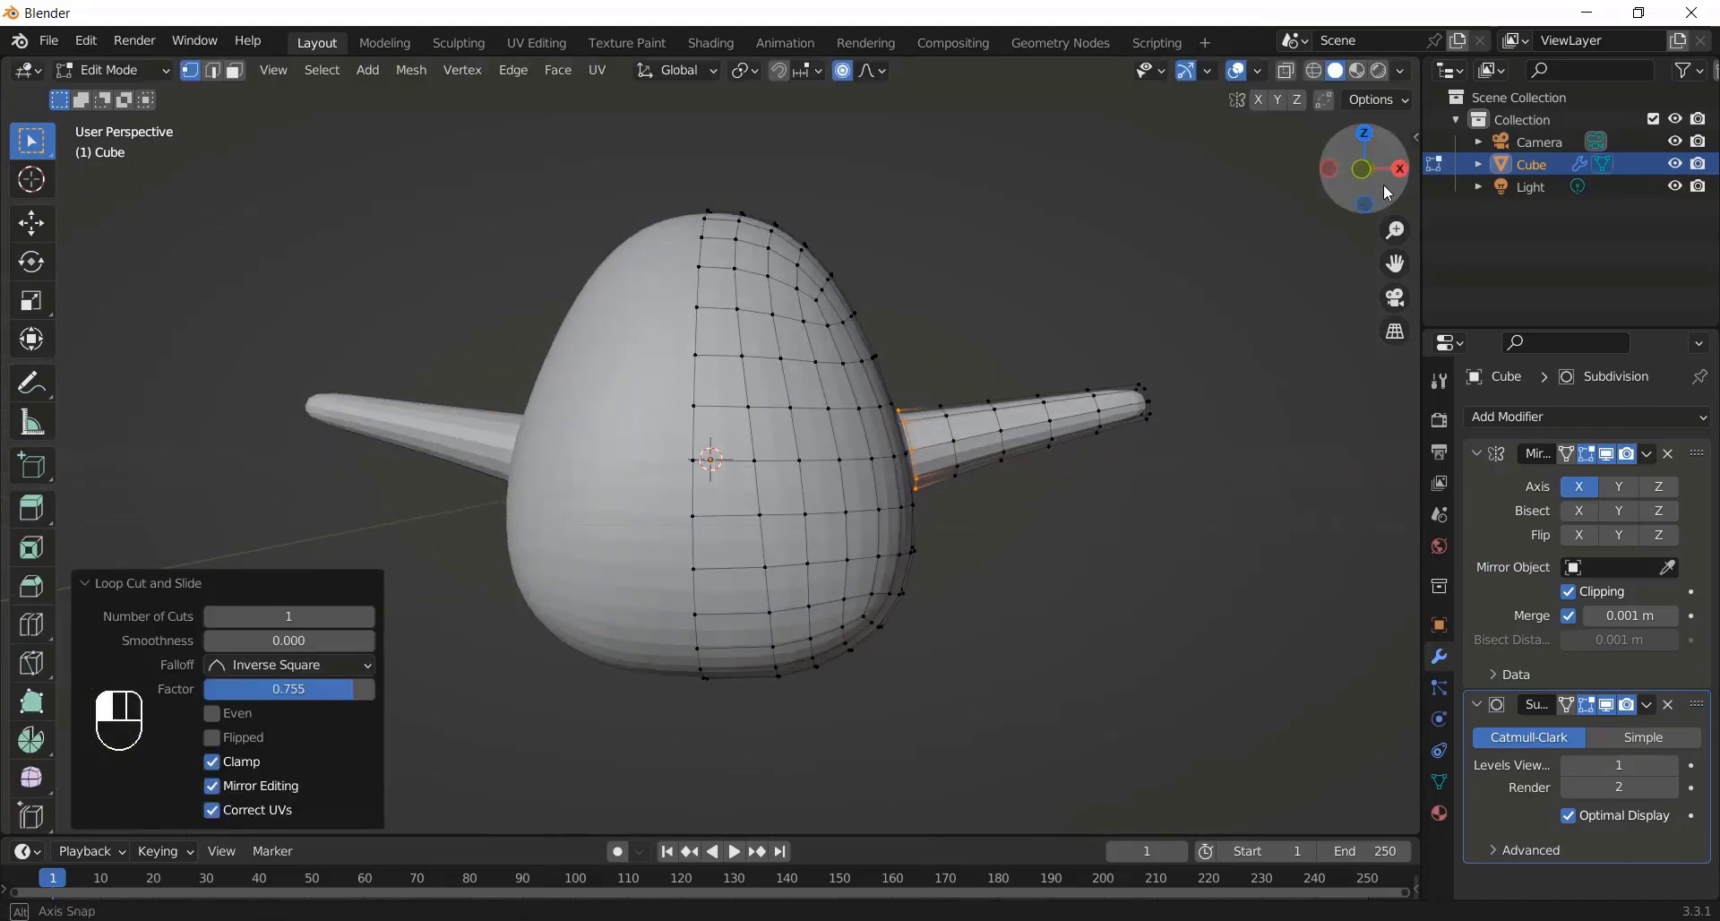
{"action": "scroll", "coordinate": [852, 510], "scroll_direction": "down", "scroll_amount": 5}
{"action": "scroll", "coordinate": [852, 510], "scroll_direction": "up", "scroll_amount": 3}
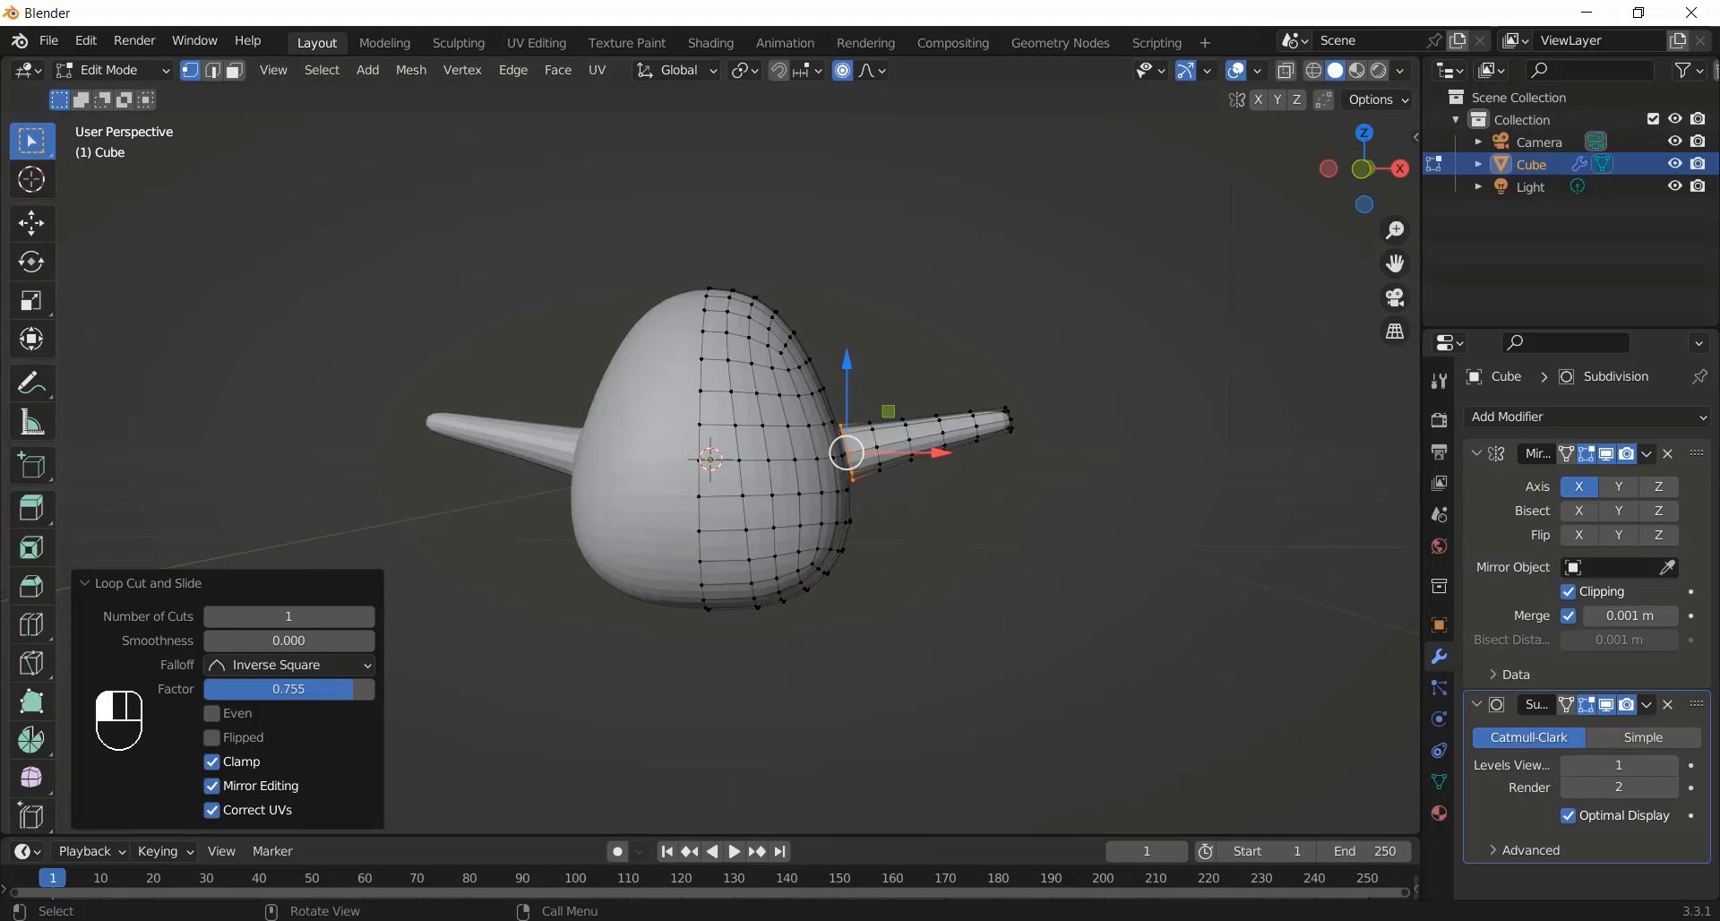
{"action": "left_click", "coordinate": [234, 72]}
{"action": "left_click", "coordinate": [741, 511], "text": "shift"}
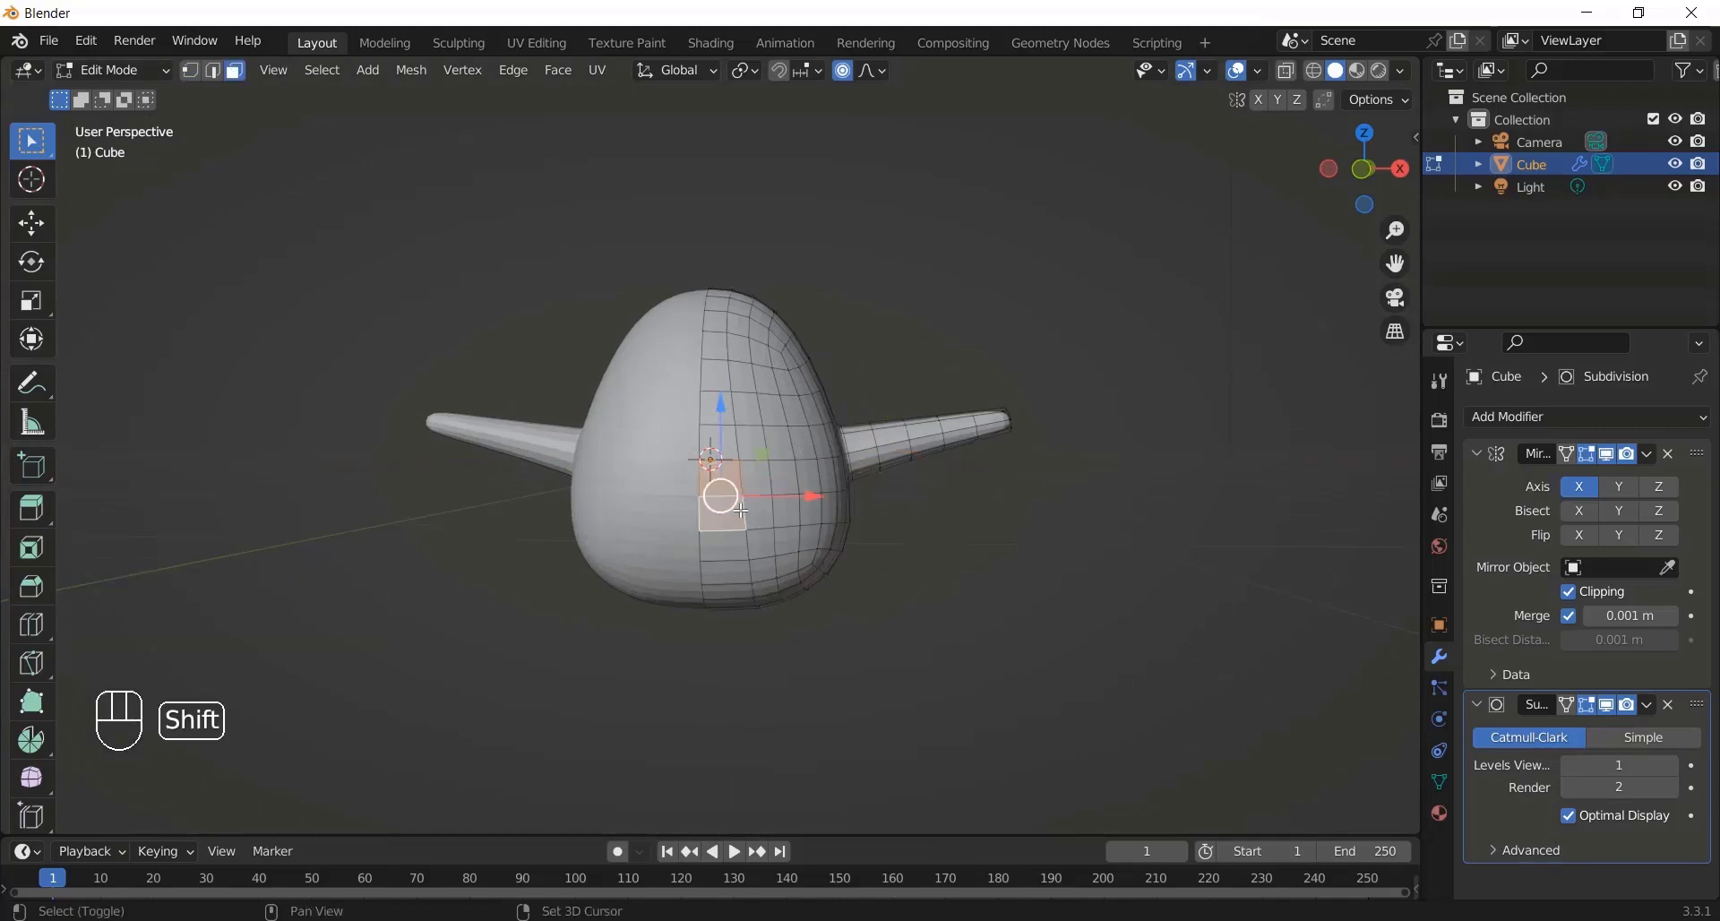
{"action": "right_click", "coordinate": [739, 494]}
{"action": "mouse_move", "coordinate": [789, 427]}
{"action": "left_click", "coordinate": [824, 451]}
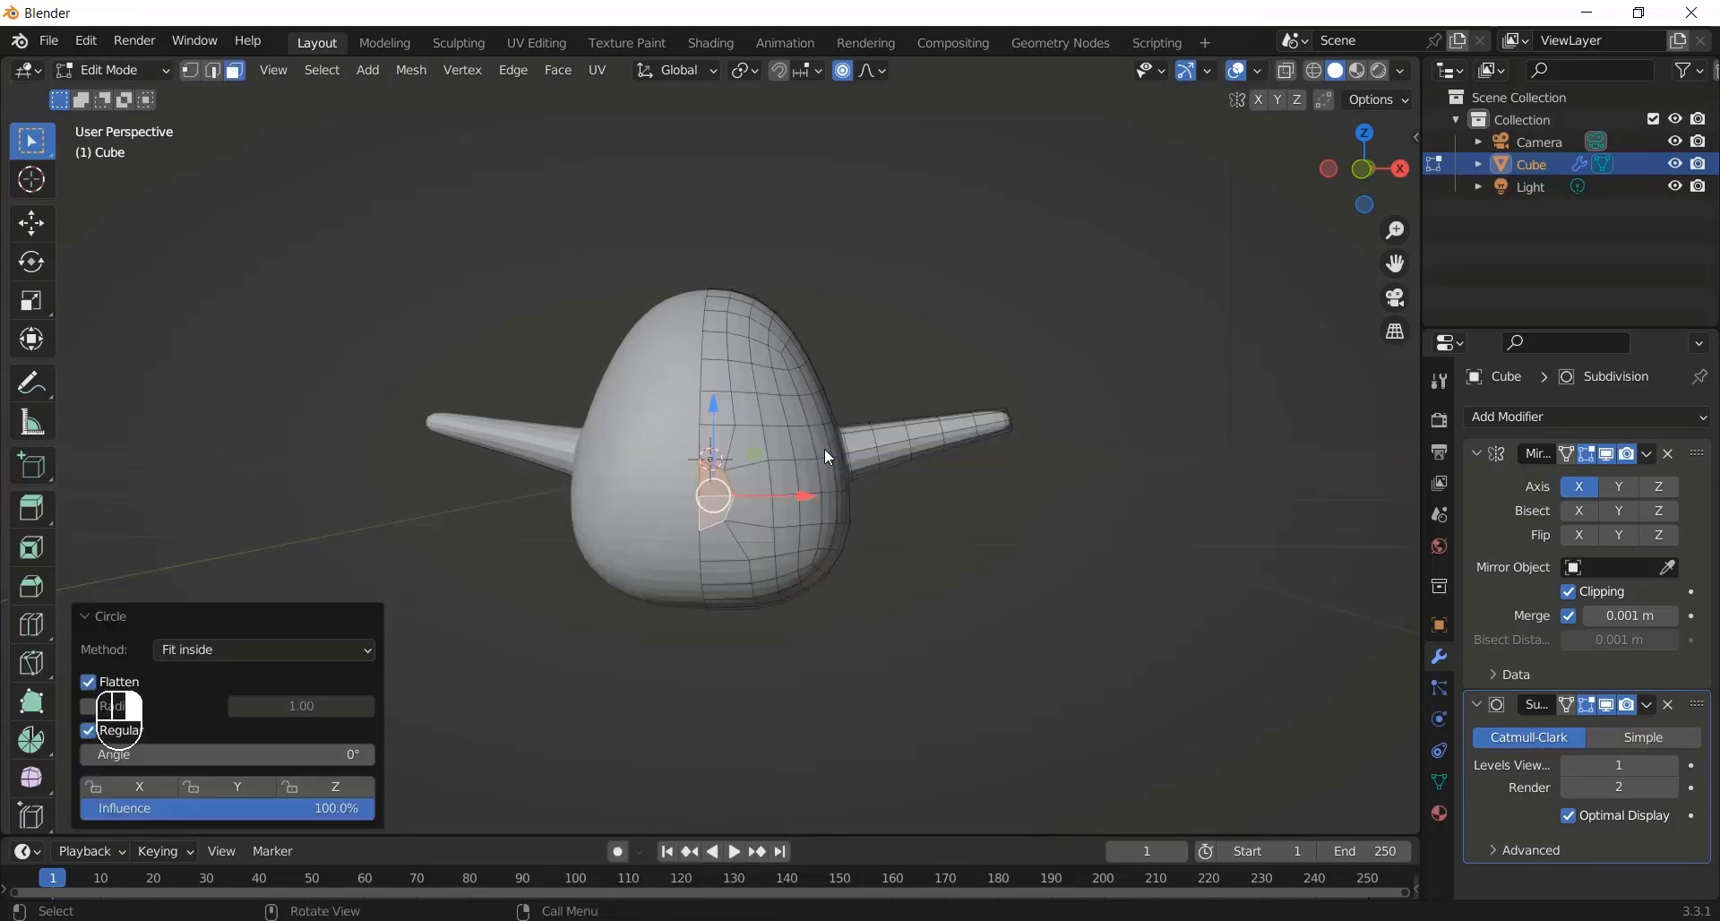
Step: Scale the mouth faces to about 0.69 along Z and move them about 0.10 m along X
{"action": "key", "text": "s"}
{"action": "key", "text": "z"}
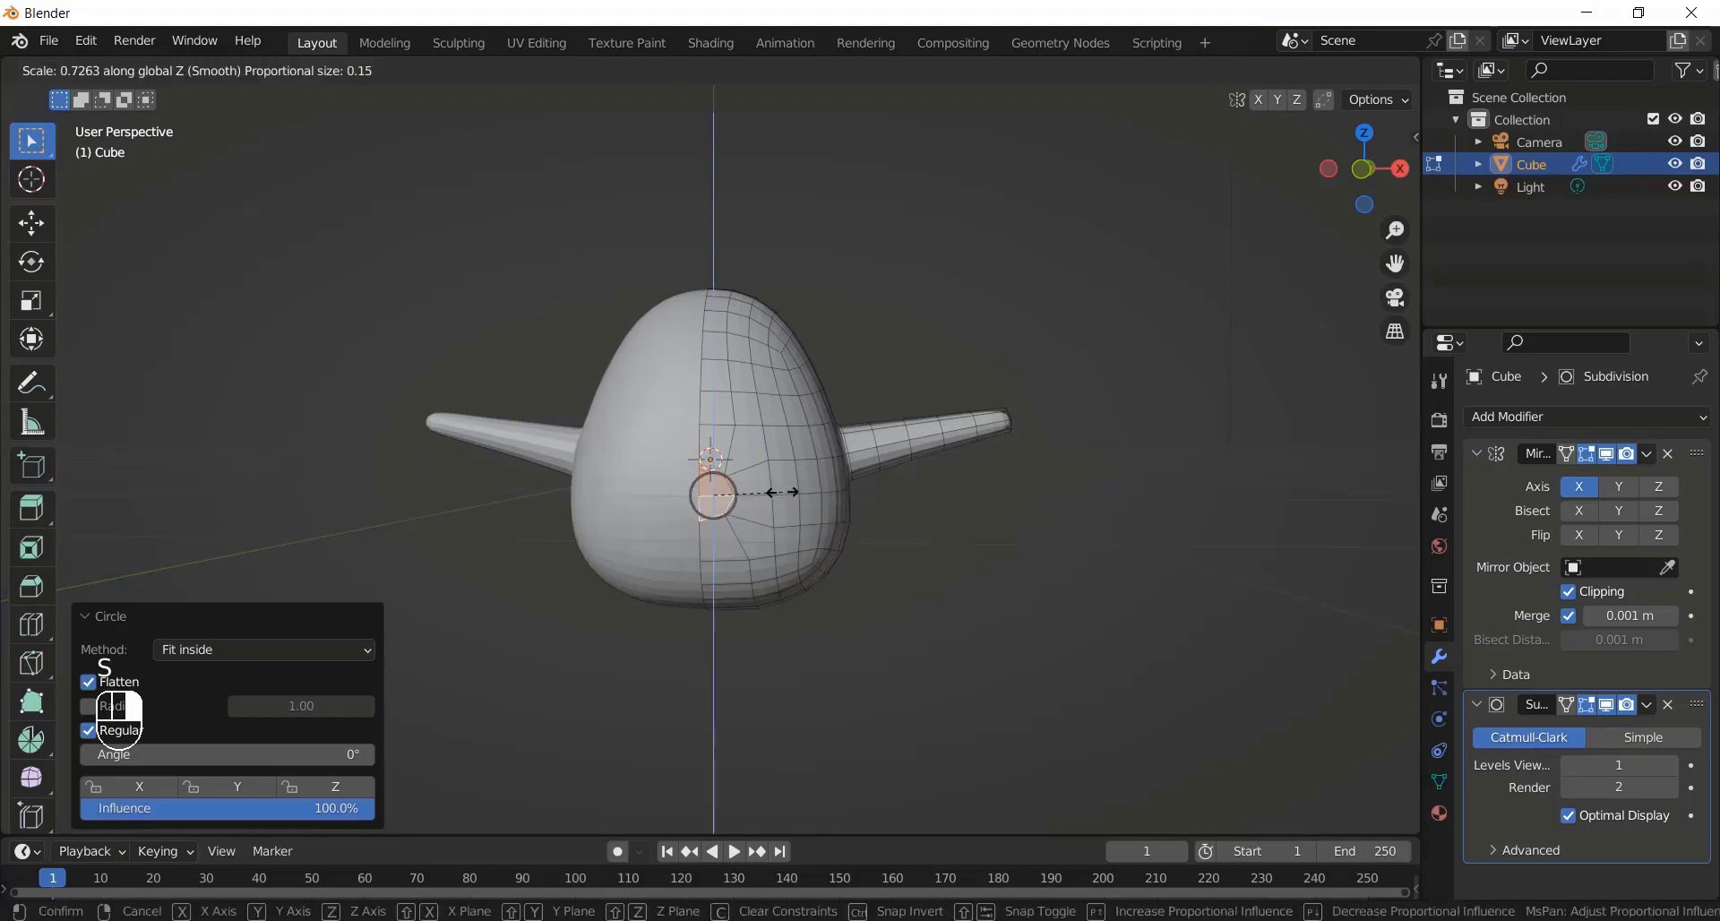
{"action": "left_click", "coordinate": [778, 491]}
{"action": "key", "text": "g"}
{"action": "key", "text": "x"}
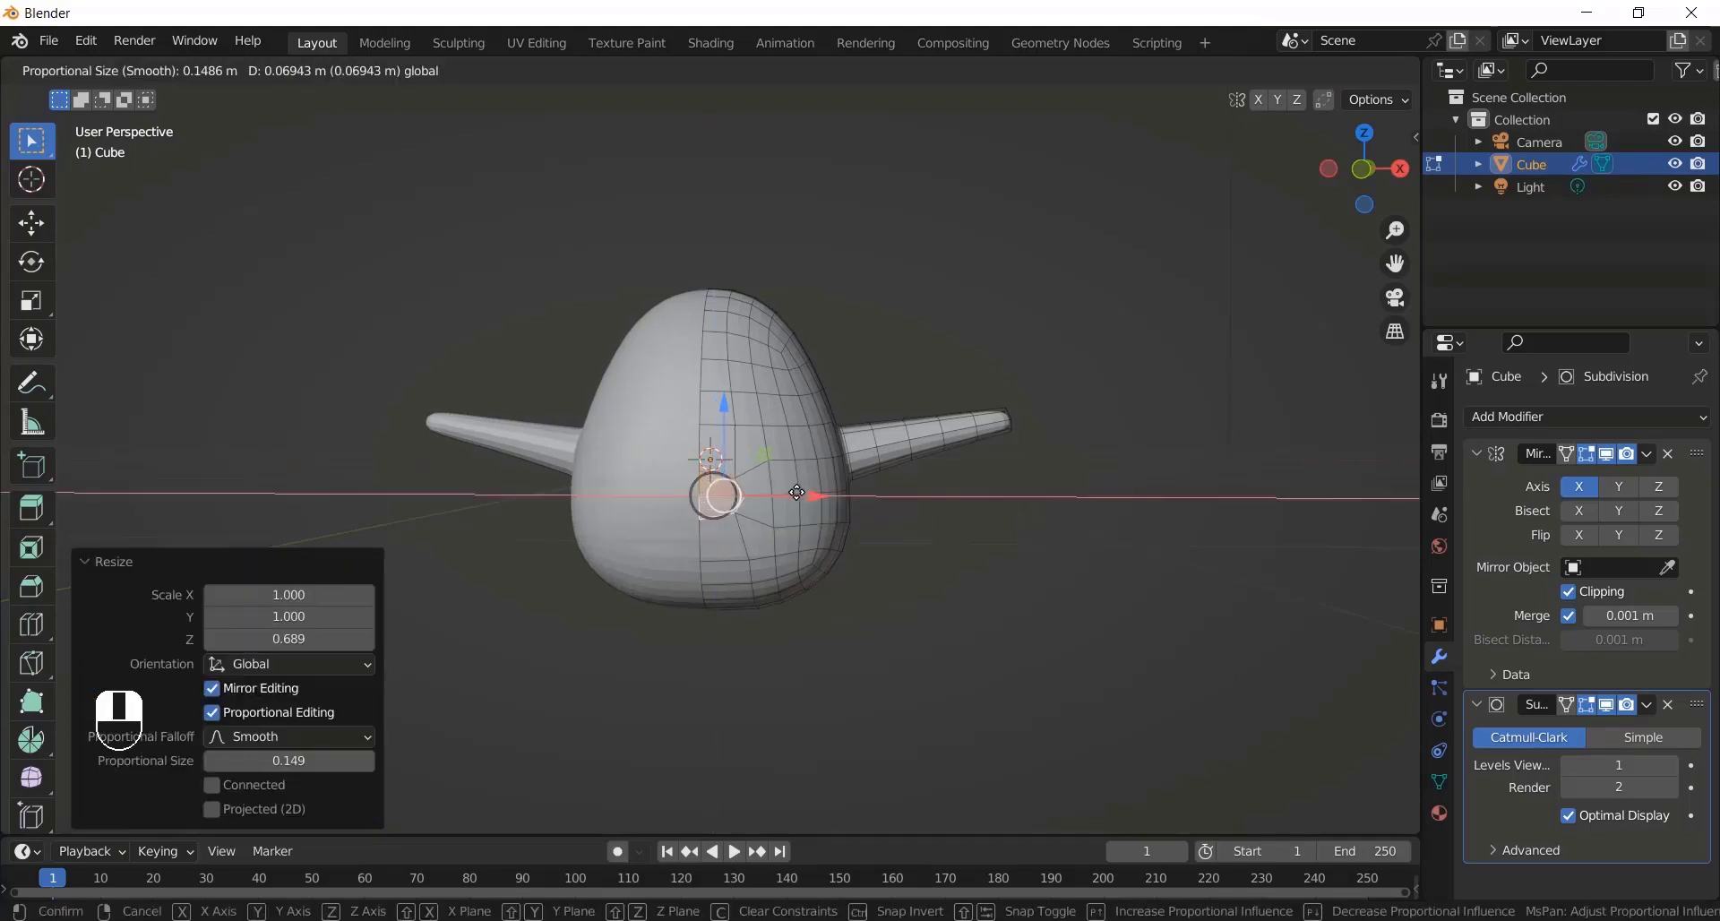
{"action": "left_click", "coordinate": [801, 493]}
Step: Extrude the mouth faces about 0.19 m into the body and move them about 0.06 m further back along Y
{"action": "scroll", "coordinate": [855, 476], "scroll_direction": "up", "scroll_amount": 4}
{"action": "middle_click_drag", "start_coordinate": [872, 491], "coordinate": [766, 519]}
{"action": "key", "text": "e"}
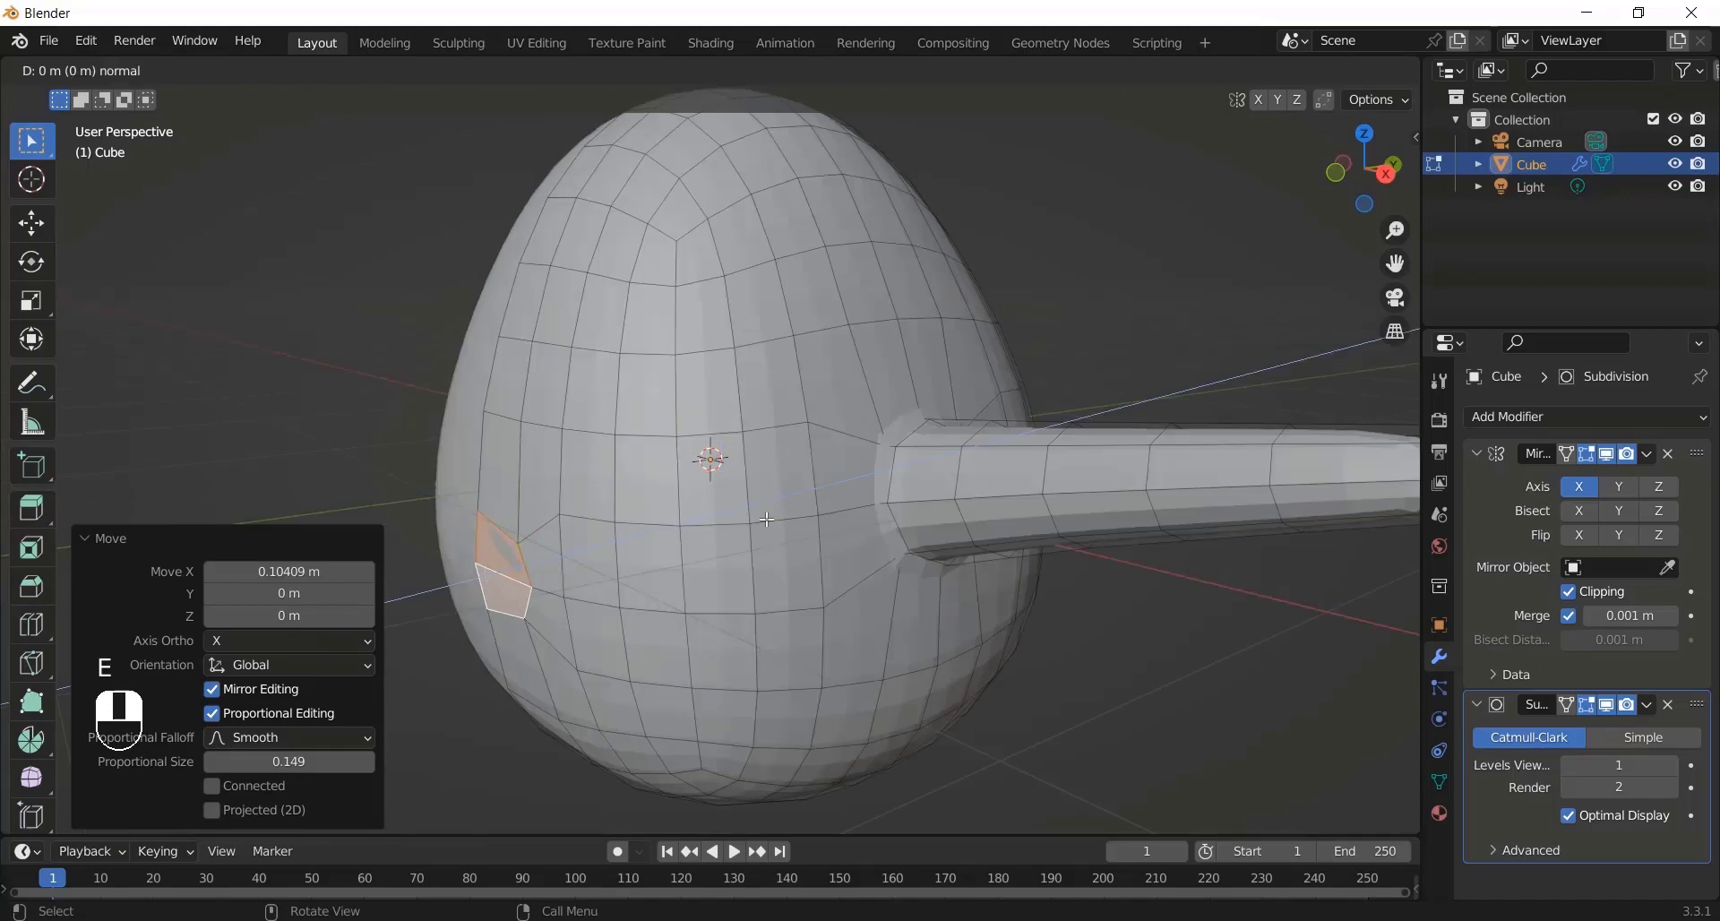
{"action": "left_click", "coordinate": [817, 514]}
{"action": "left_click_drag", "start_coordinate": [1364, 172], "coordinate": [1349, 176]}
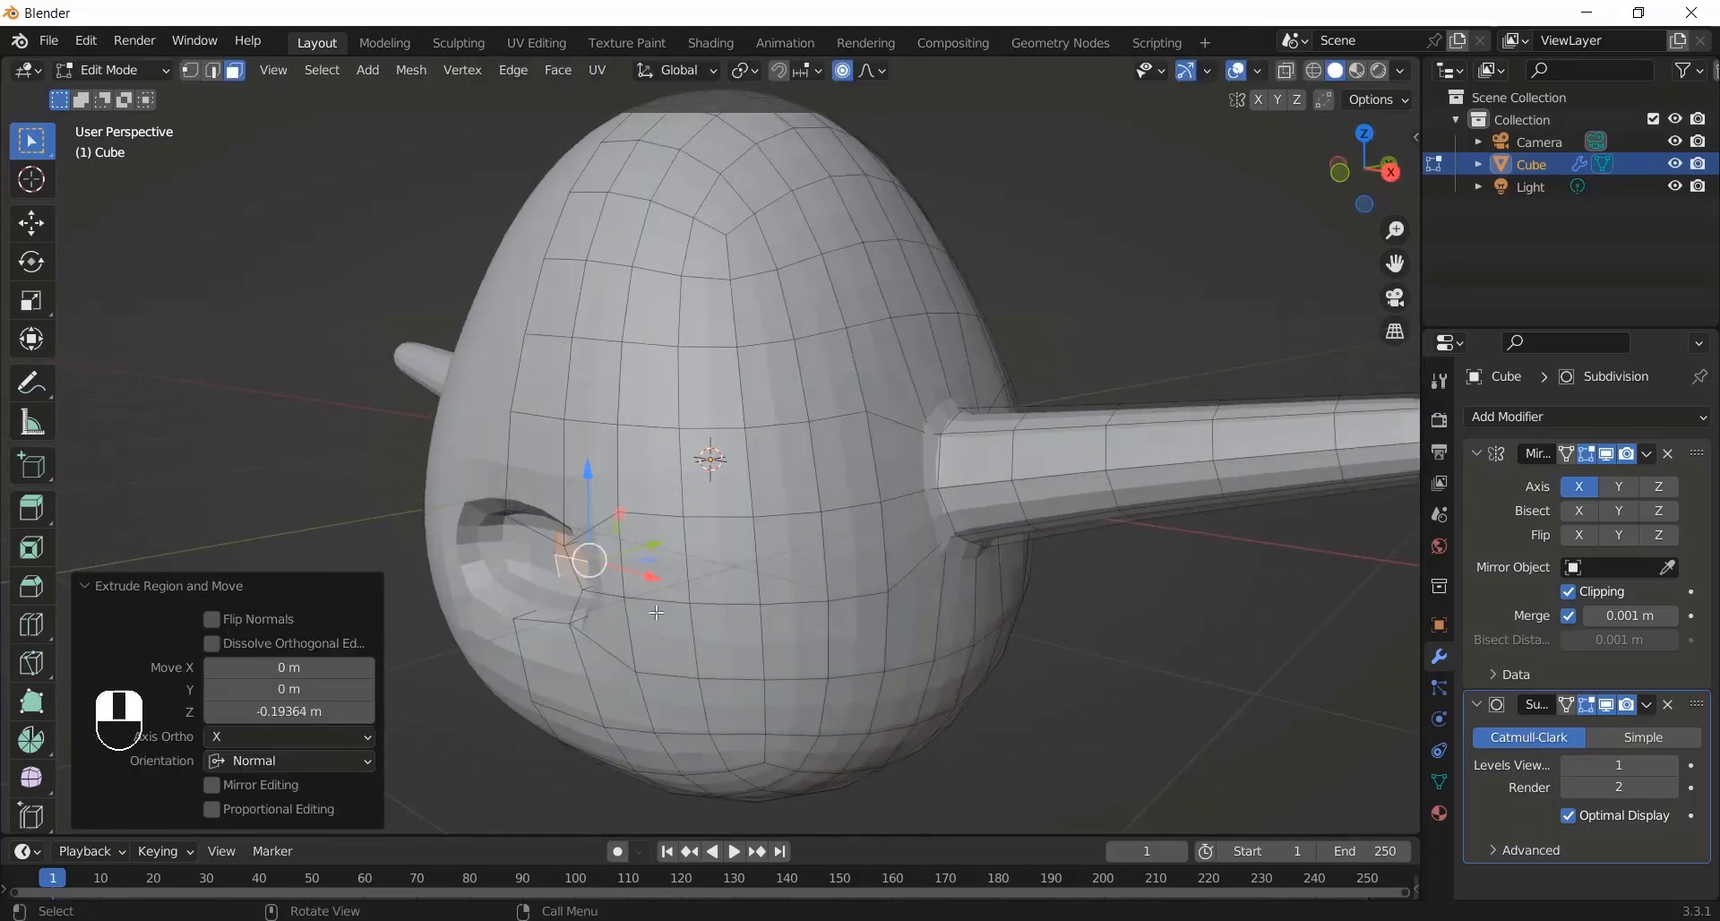
{"action": "left_click_drag", "start_coordinate": [653, 543], "coordinate": [670, 540]}
Step: Add an edge loop close to the mouth's rim with a slide factor of about 0.87, and return to Object Mode in front view
{"action": "left_click_drag", "start_coordinate": [1358, 174], "coordinate": [1493, 131]}
{"action": "key", "text": "ctrl+r"}
{"action": "left_click", "coordinate": [883, 433]}
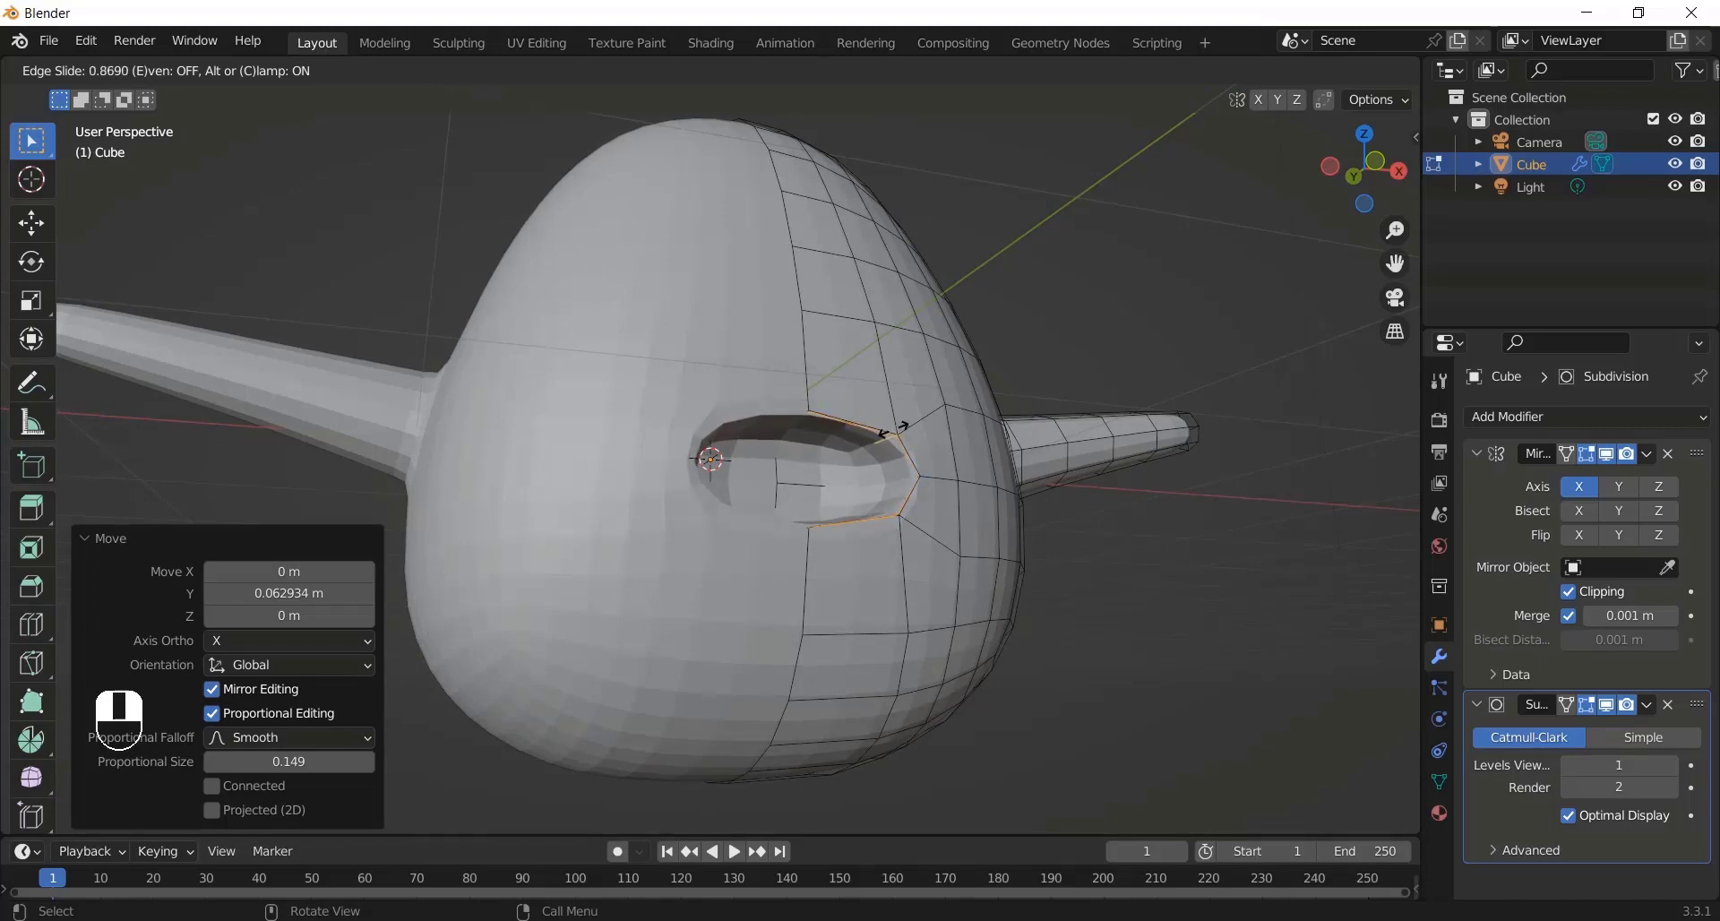
{"action": "left_click", "coordinate": [893, 430]}
{"action": "key", "text": "Tab"}
{"action": "scroll", "coordinate": [982, 385], "scroll_direction": "down", "scroll_amount": 4}
{"action": "key", "text": "KP_1"}
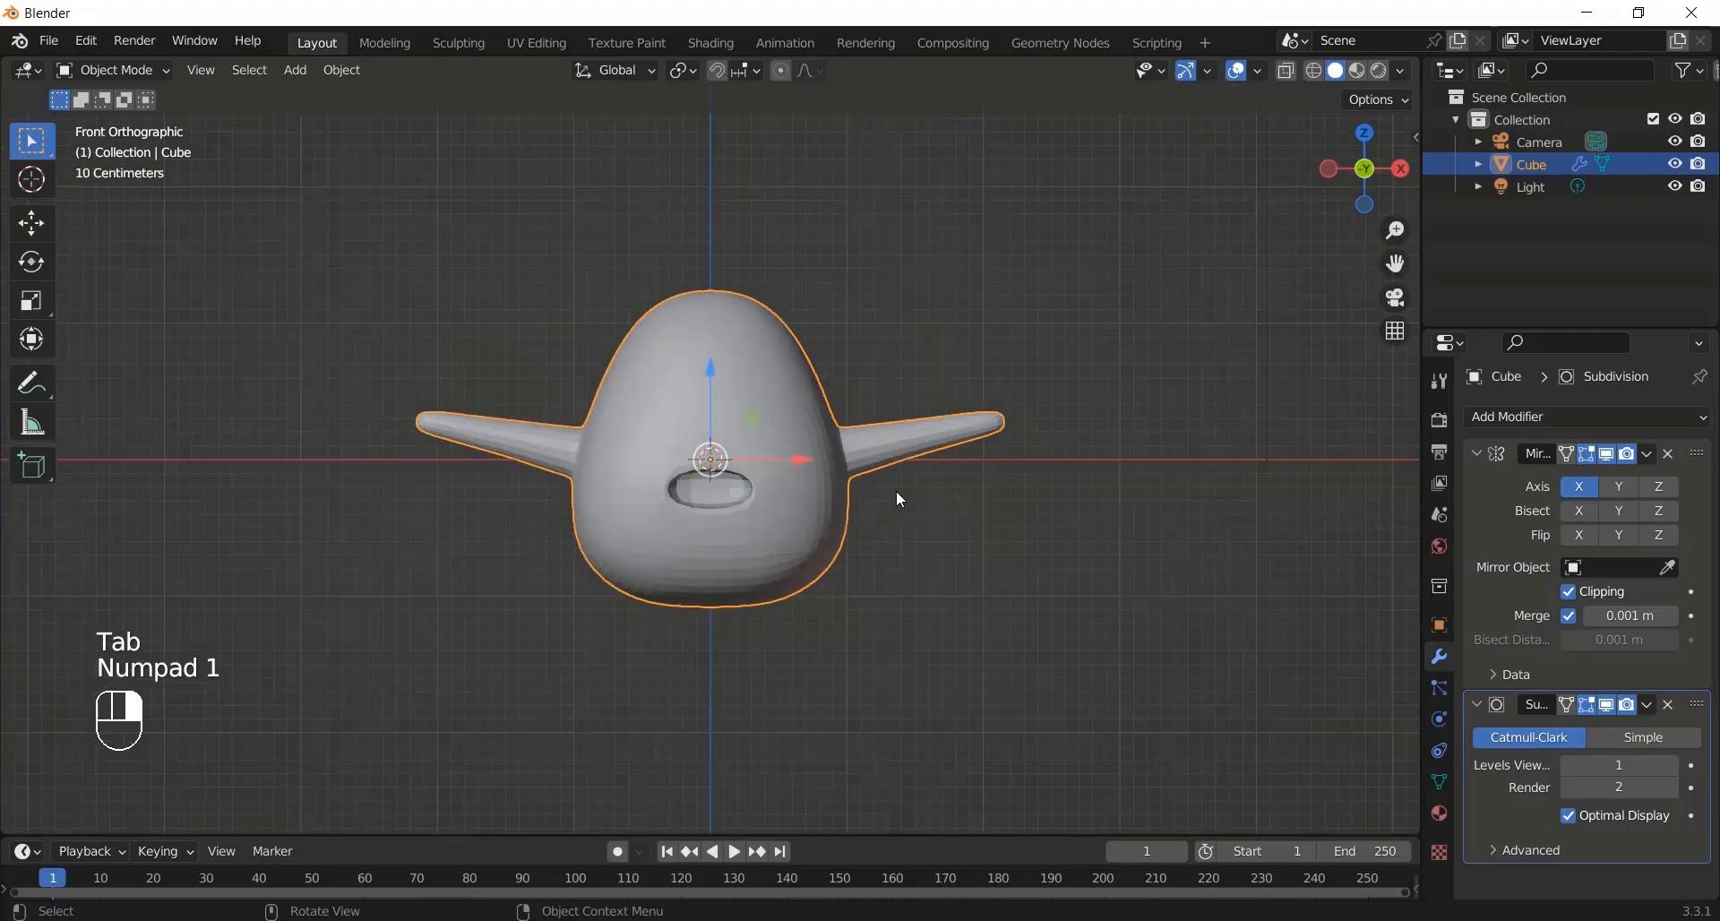
Step: Select two neighbouring faces on top of the head in Edit Mode and shape them with LoopTools Circle
{"action": "scroll", "coordinate": [896, 492], "scroll_direction": "up", "scroll_amount": 5}
{"action": "scroll", "coordinate": [1064, 511], "scroll_direction": "down", "scroll_amount": 1}
{"action": "left_click", "coordinate": [753, 425]}
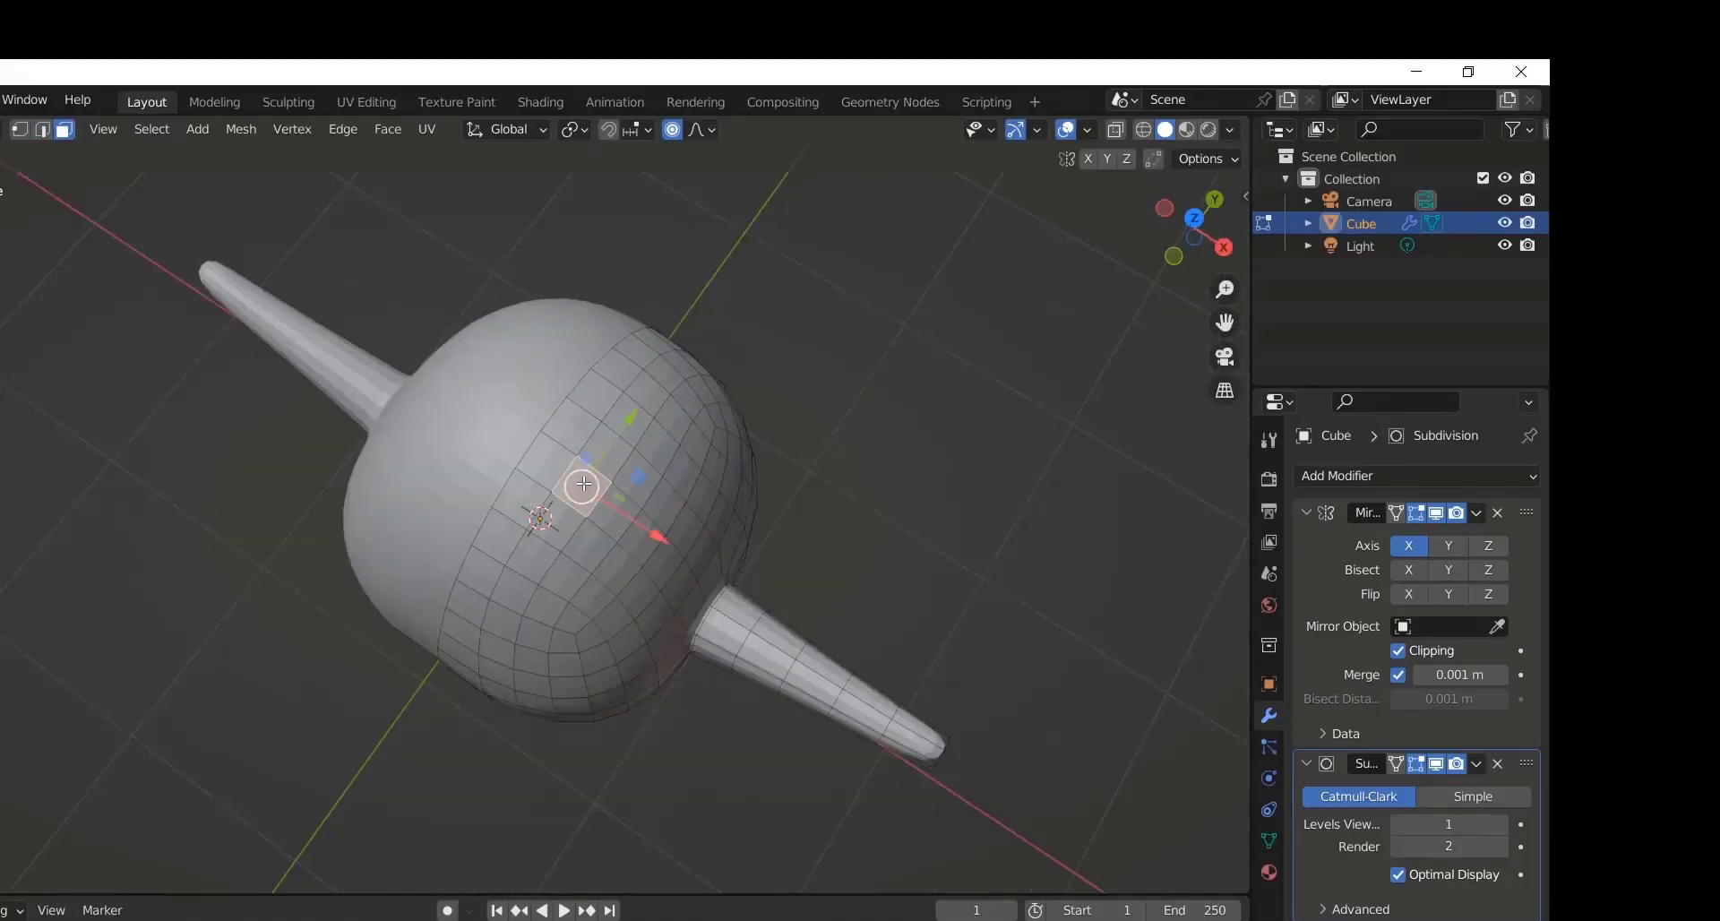
{"action": "left_click", "coordinate": [603, 457], "text": "shift"}
{"action": "right_click", "coordinate": [603, 460]}
{"action": "mouse_move", "coordinate": [603, 460]}
{"action": "left_click", "coordinate": [699, 485]}
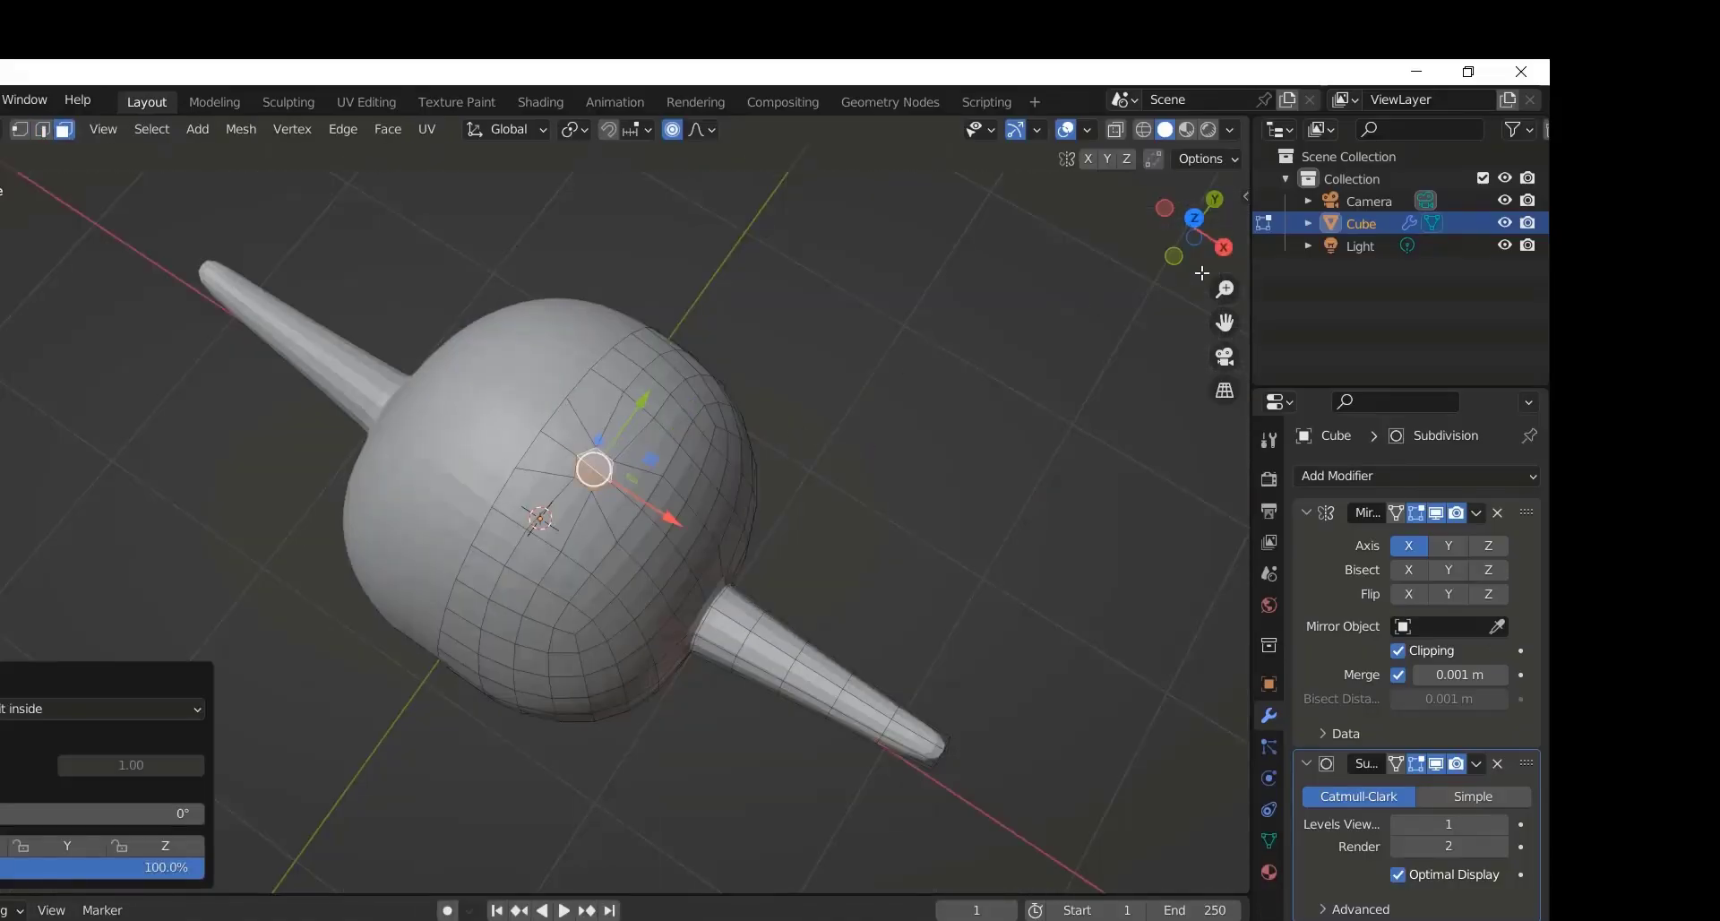
Step: Extrude the round head faces upward twice into a horn, with the second extrusion about 0.20 m long
{"action": "left_click_drag", "start_coordinate": [1199, 247], "coordinate": [1279, 125]}
{"action": "key", "text": "e"}
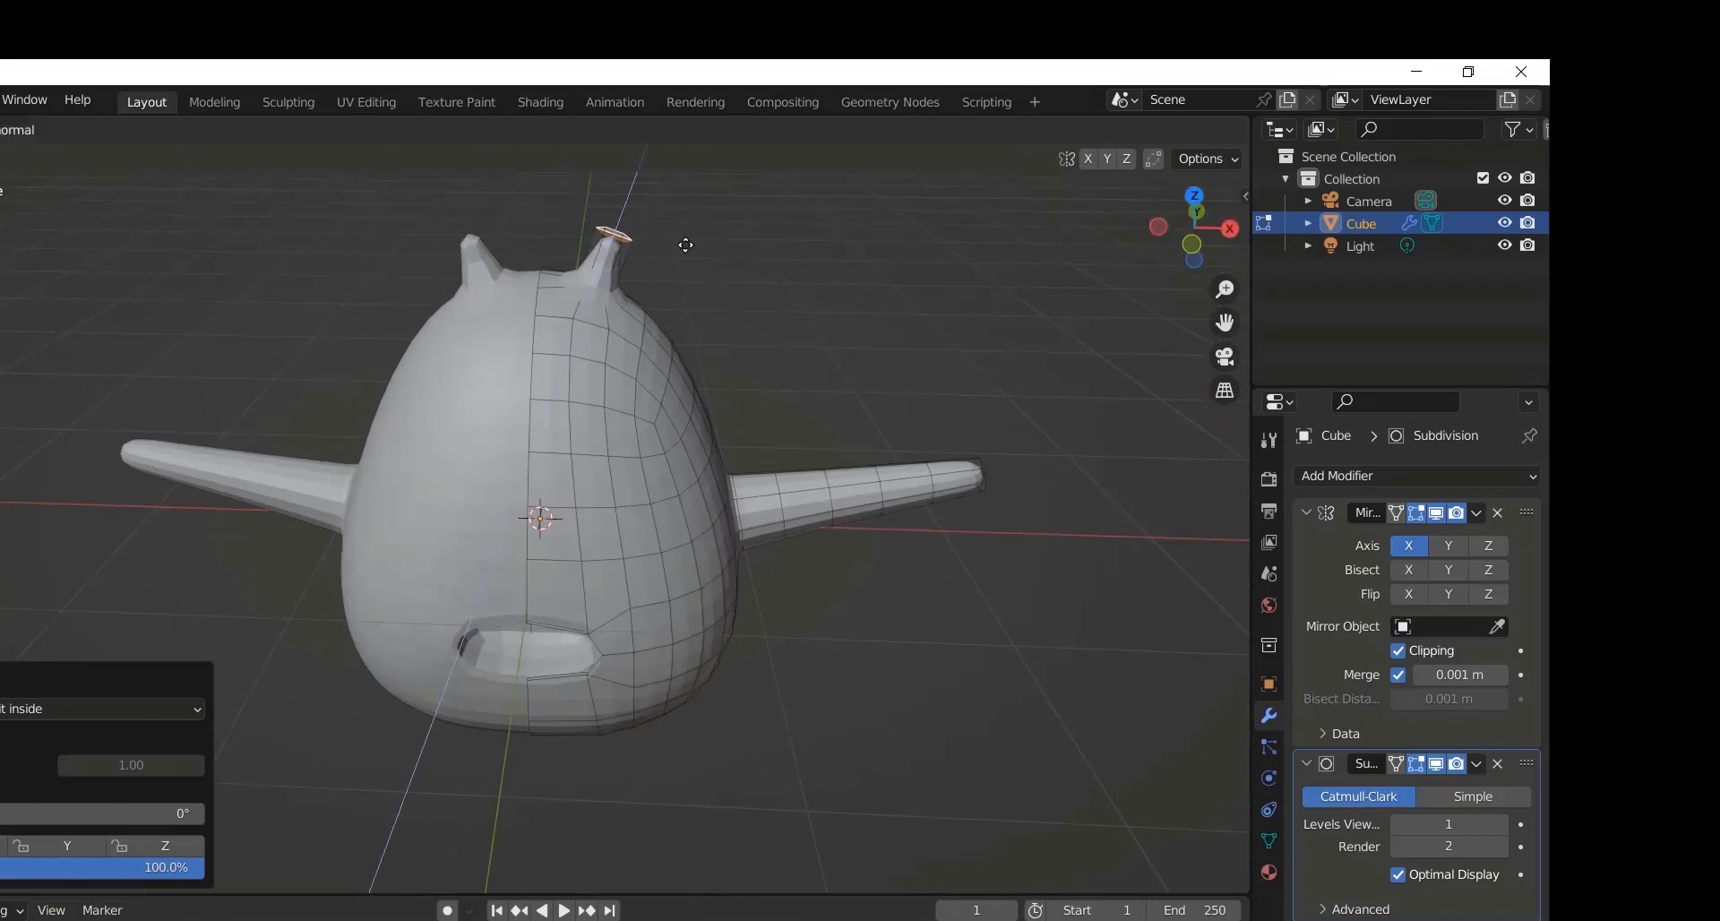
{"action": "left_click", "coordinate": [689, 226]}
{"action": "key", "text": "e"}
{"action": "left_click", "coordinate": [701, 184]}
Step: Scale down the horn's tip and move it about 0.03 m, mostly upward
{"action": "key", "text": "s"}
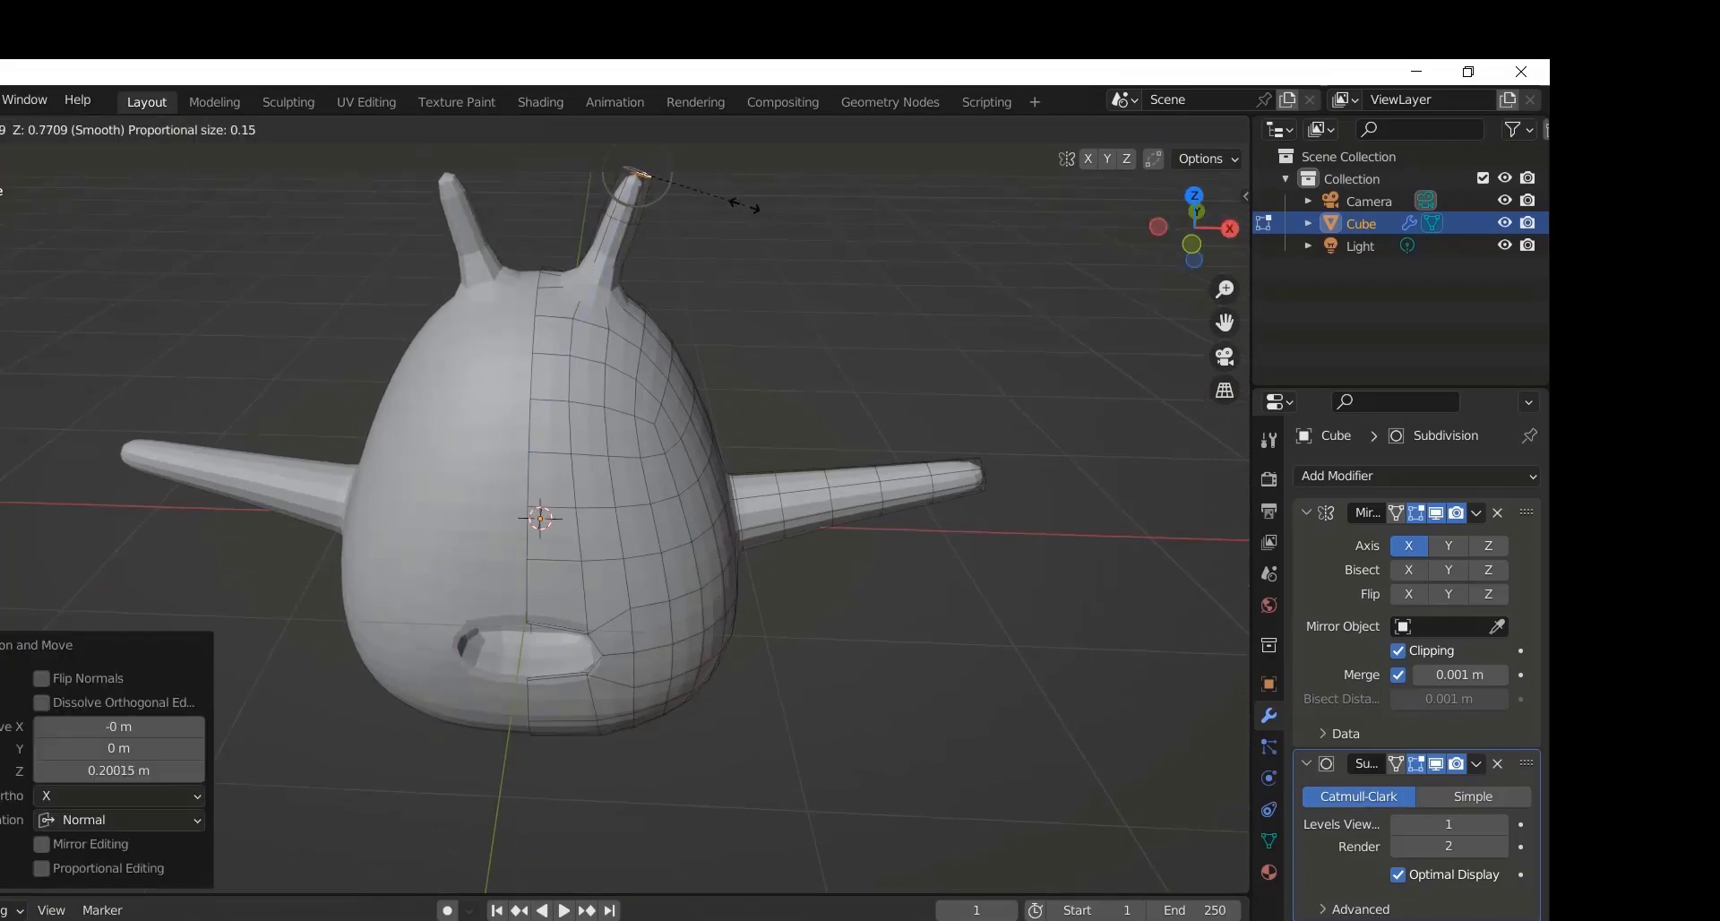
{"action": "left_click", "coordinate": [720, 193]}
{"action": "key", "text": "g"}
{"action": "left_click", "coordinate": [728, 175]}
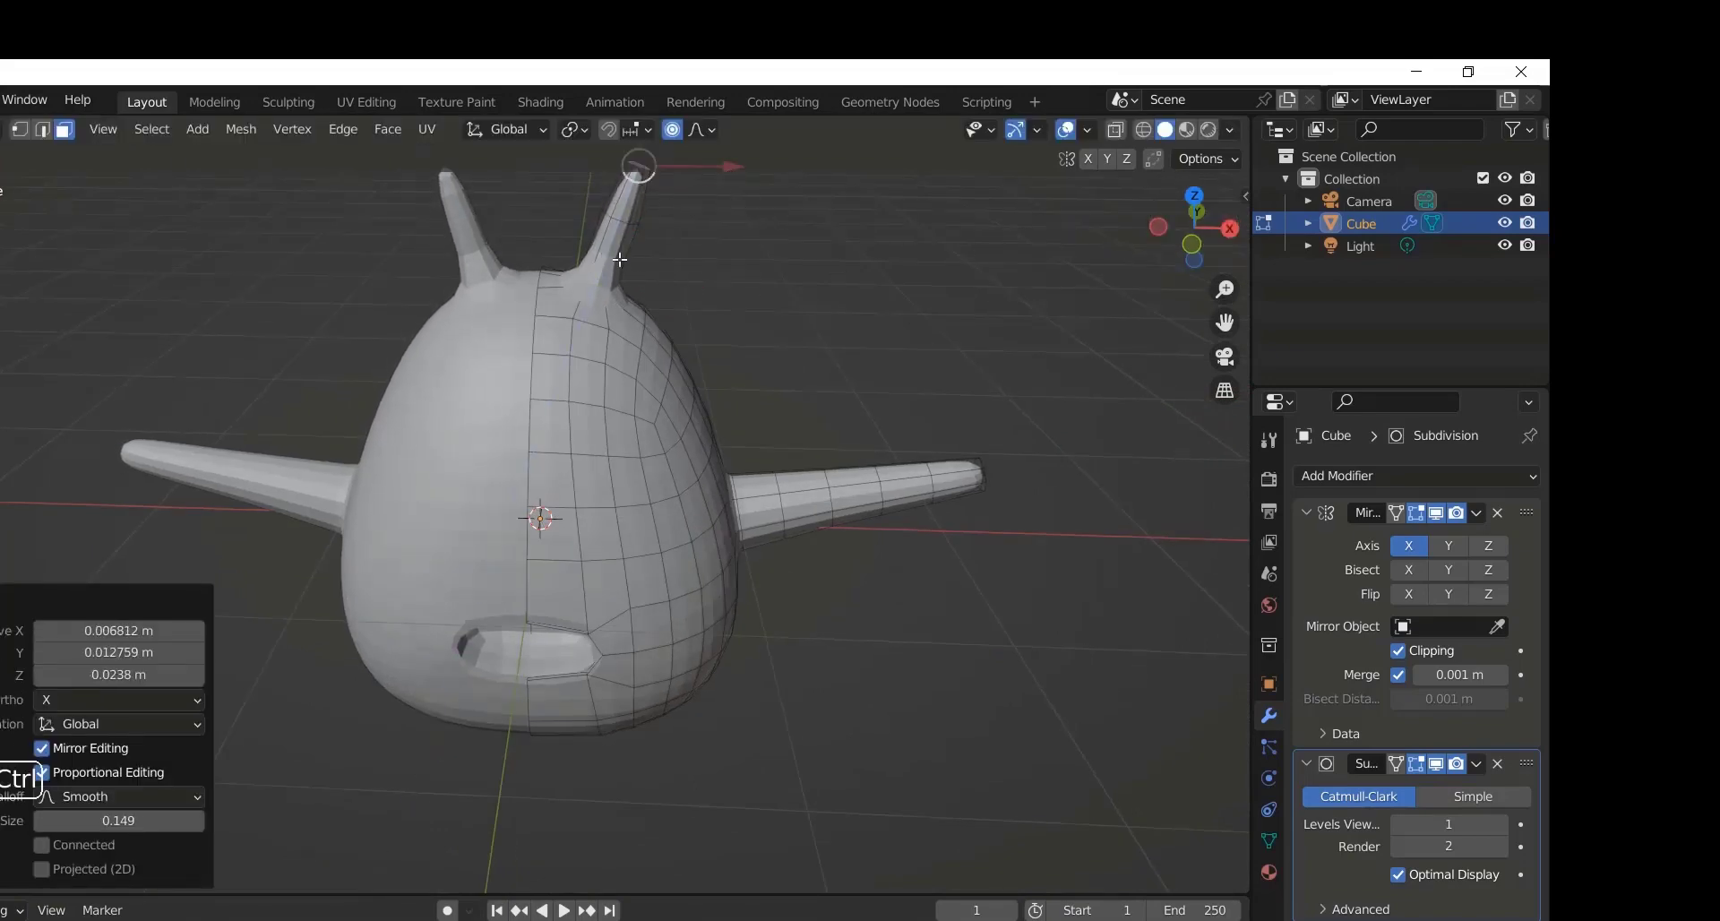
Step: Add an edge loop close to the base of the horn
{"action": "key", "text": "r"}
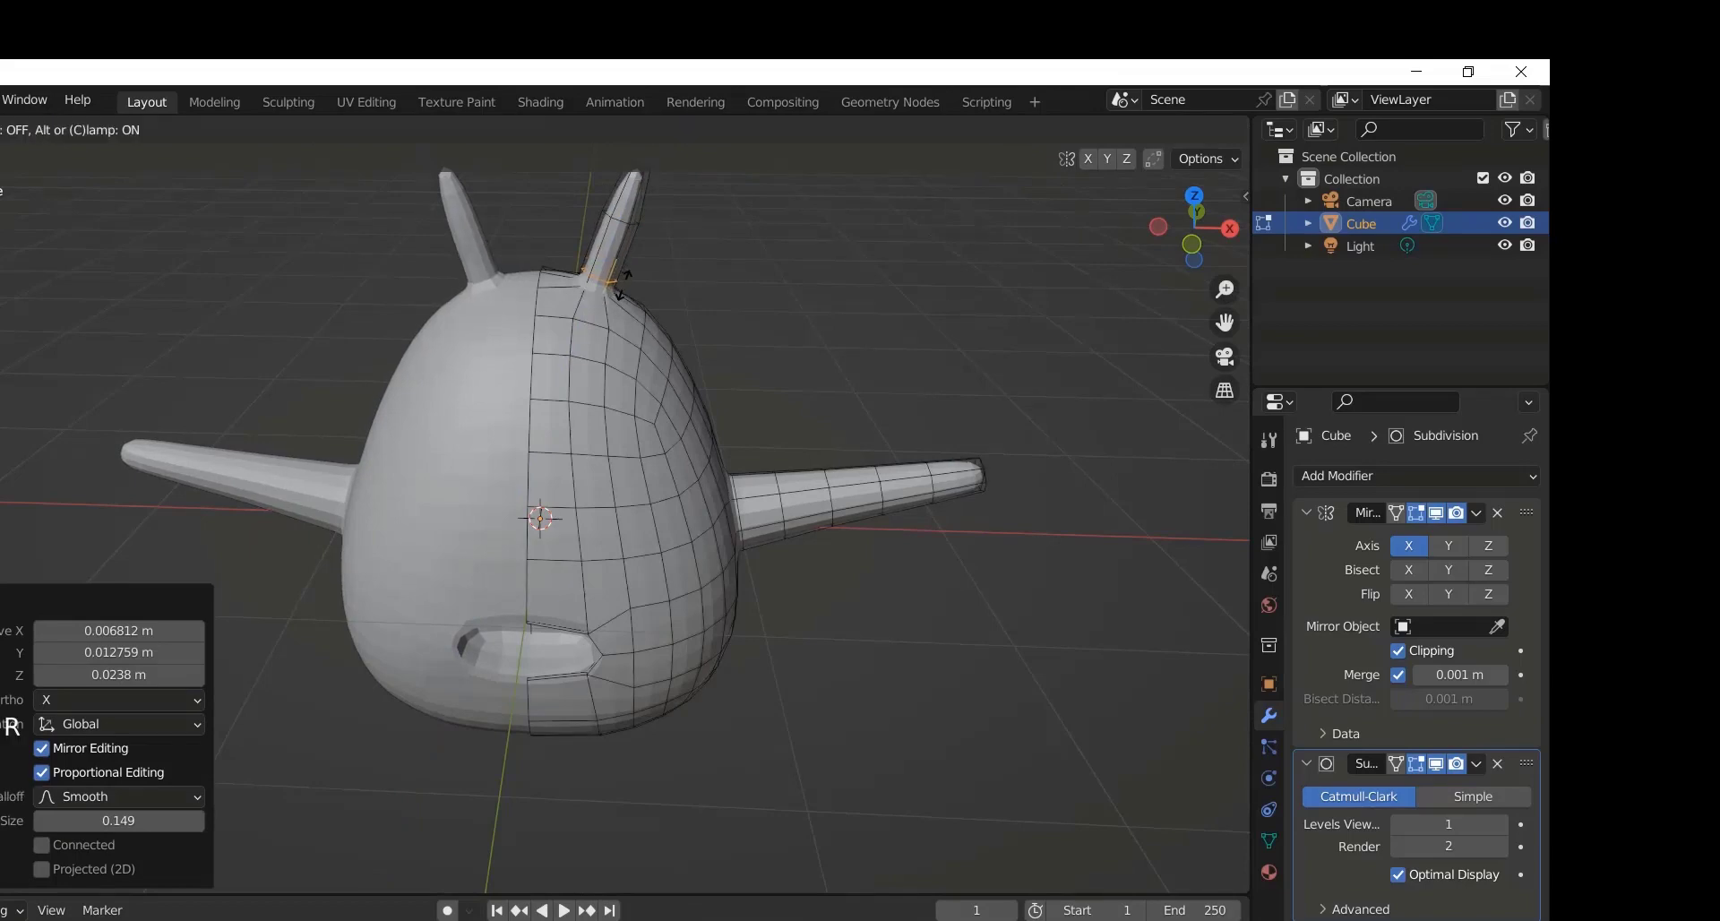
{"action": "left_click", "coordinate": [624, 286]}
{"action": "key", "text": "ctrl+r"}
{"action": "left_click", "coordinate": [625, 259]}
{"action": "left_click", "coordinate": [624, 255]}
{"action": "key", "text": "ctrl+z"}
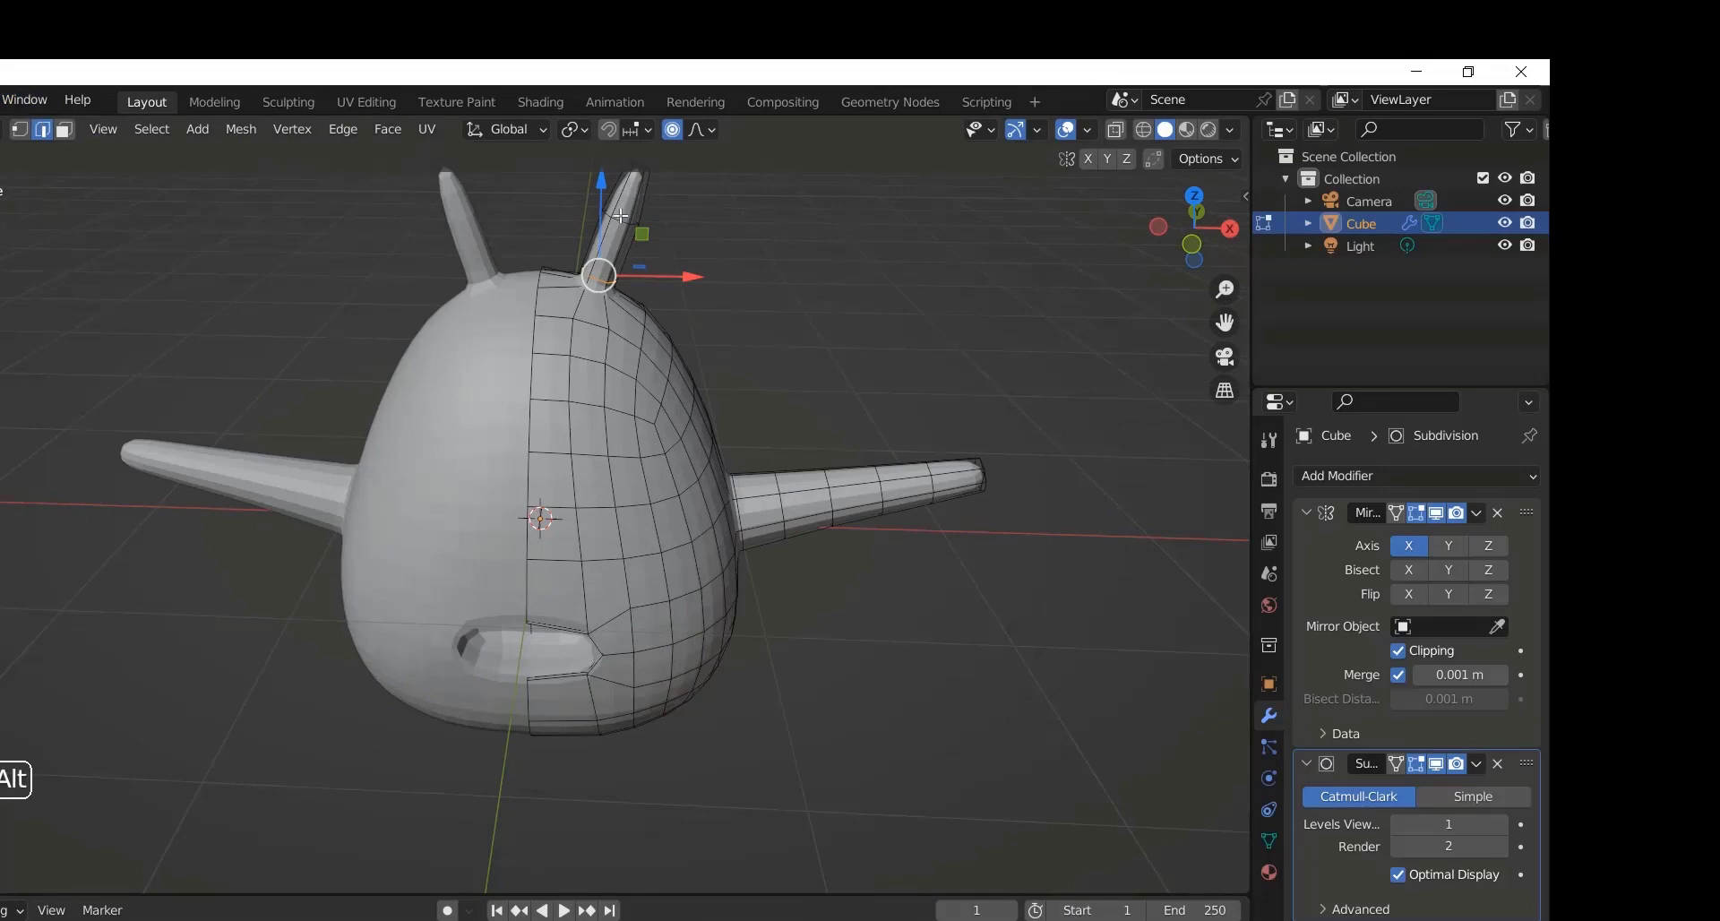
Step: Scale the edge loop halfway up the horn to about 0.52 with a proportional size of about 0.15
{"action": "key", "text": "s"}
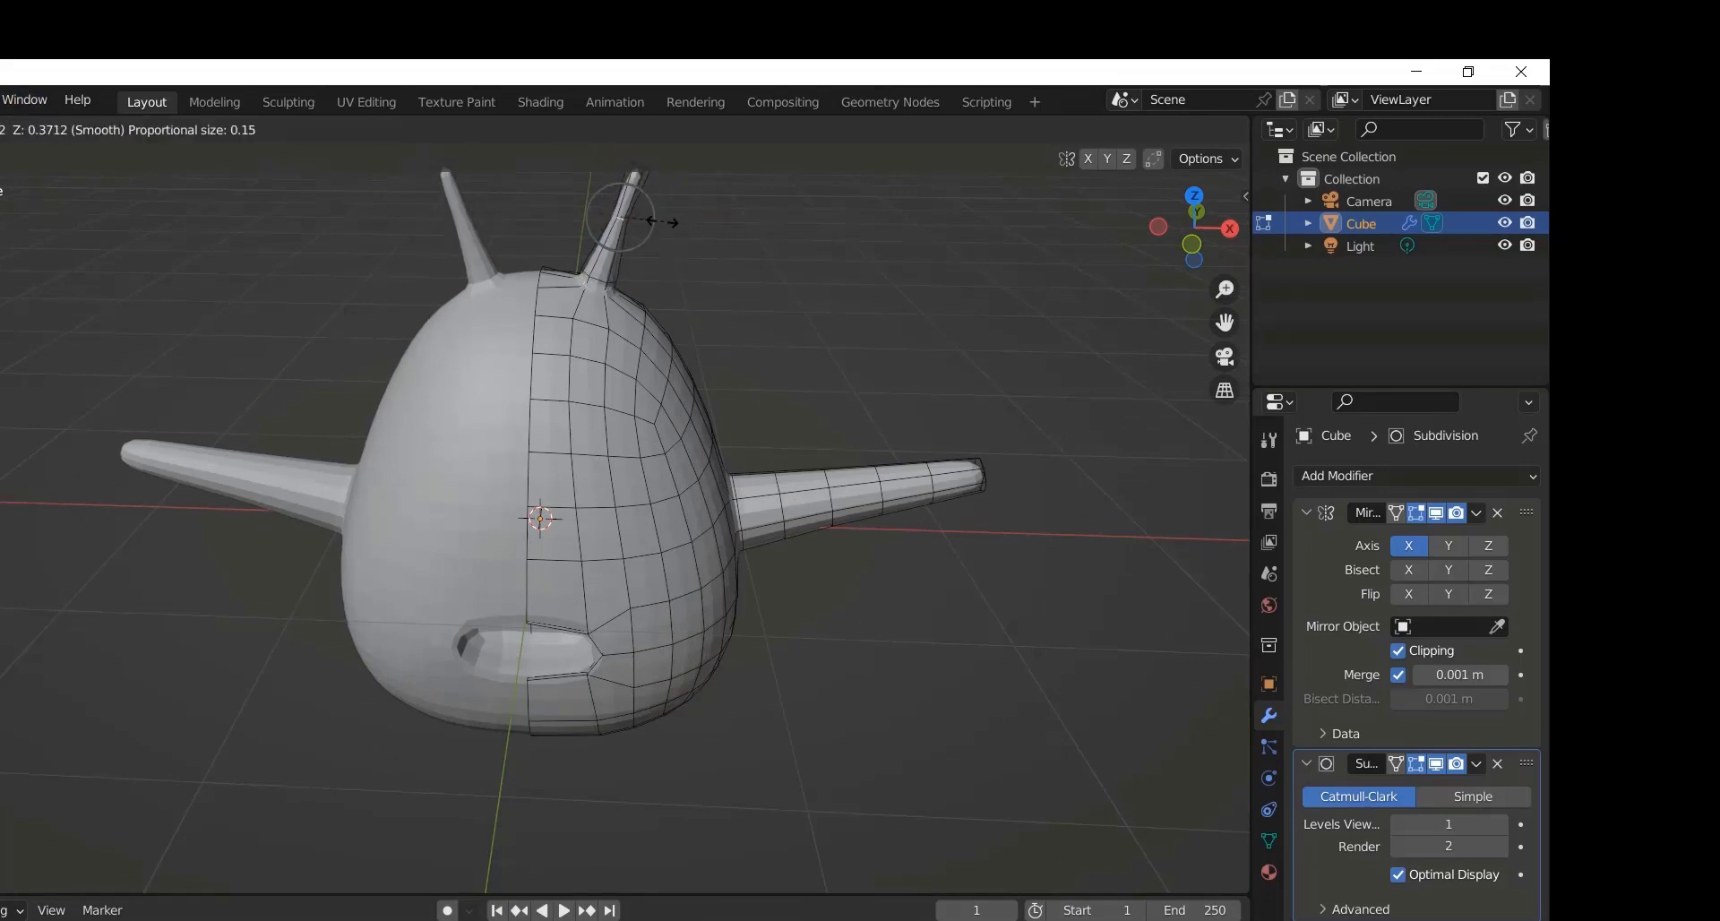
{"action": "left_click", "coordinate": [682, 228]}
{"action": "key", "text": "KP_1"}
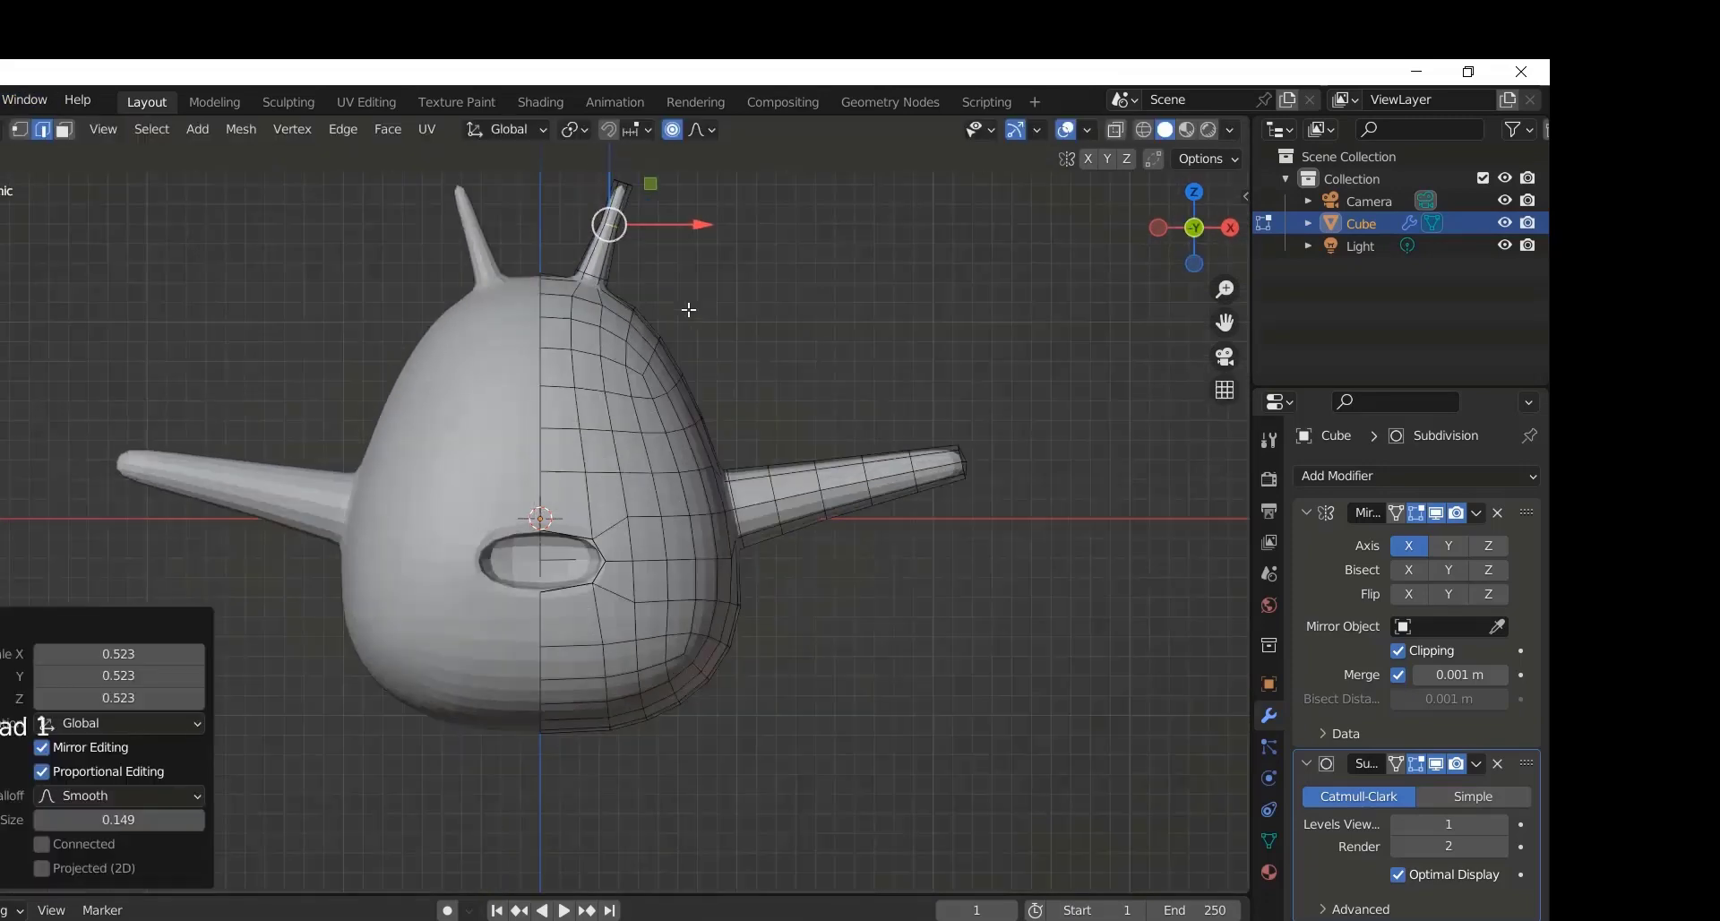
Step: Add a UV sphere as a new object at the scene's origin in Object Mode
{"action": "key", "text": "Tab"}
{"action": "key", "text": "shift+a"}
{"action": "mouse_move", "coordinate": [518, 387]}
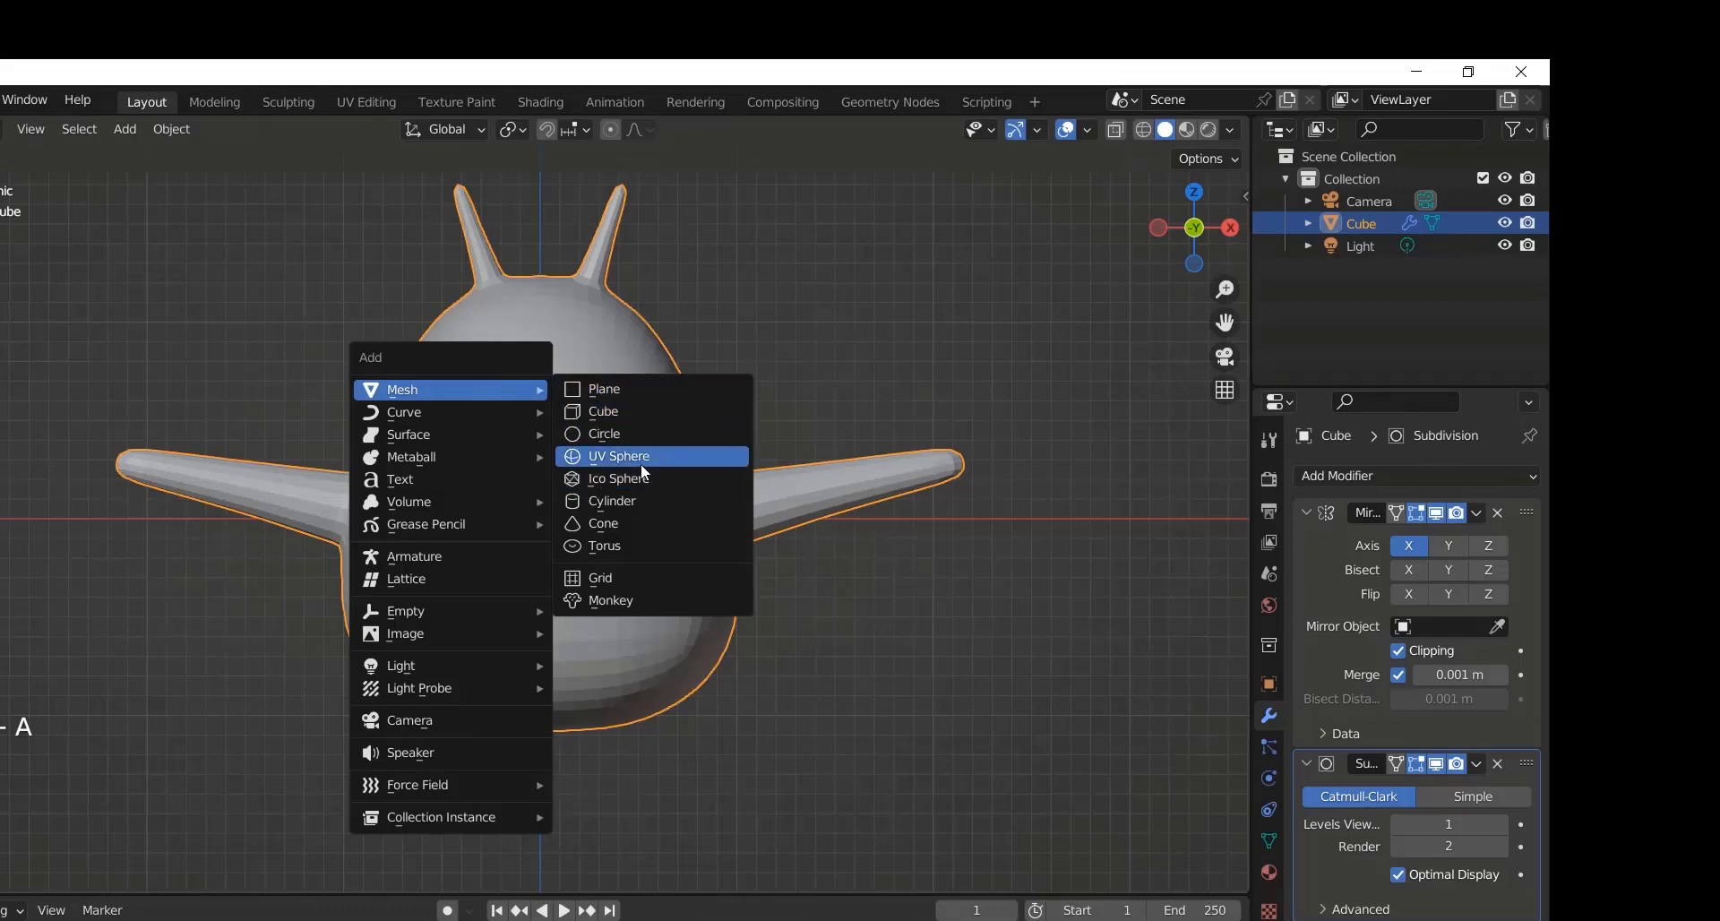
{"action": "left_click", "coordinate": [642, 464]}
{"action": "key", "text": "s"}
{"action": "left_click", "coordinate": [618, 385]}
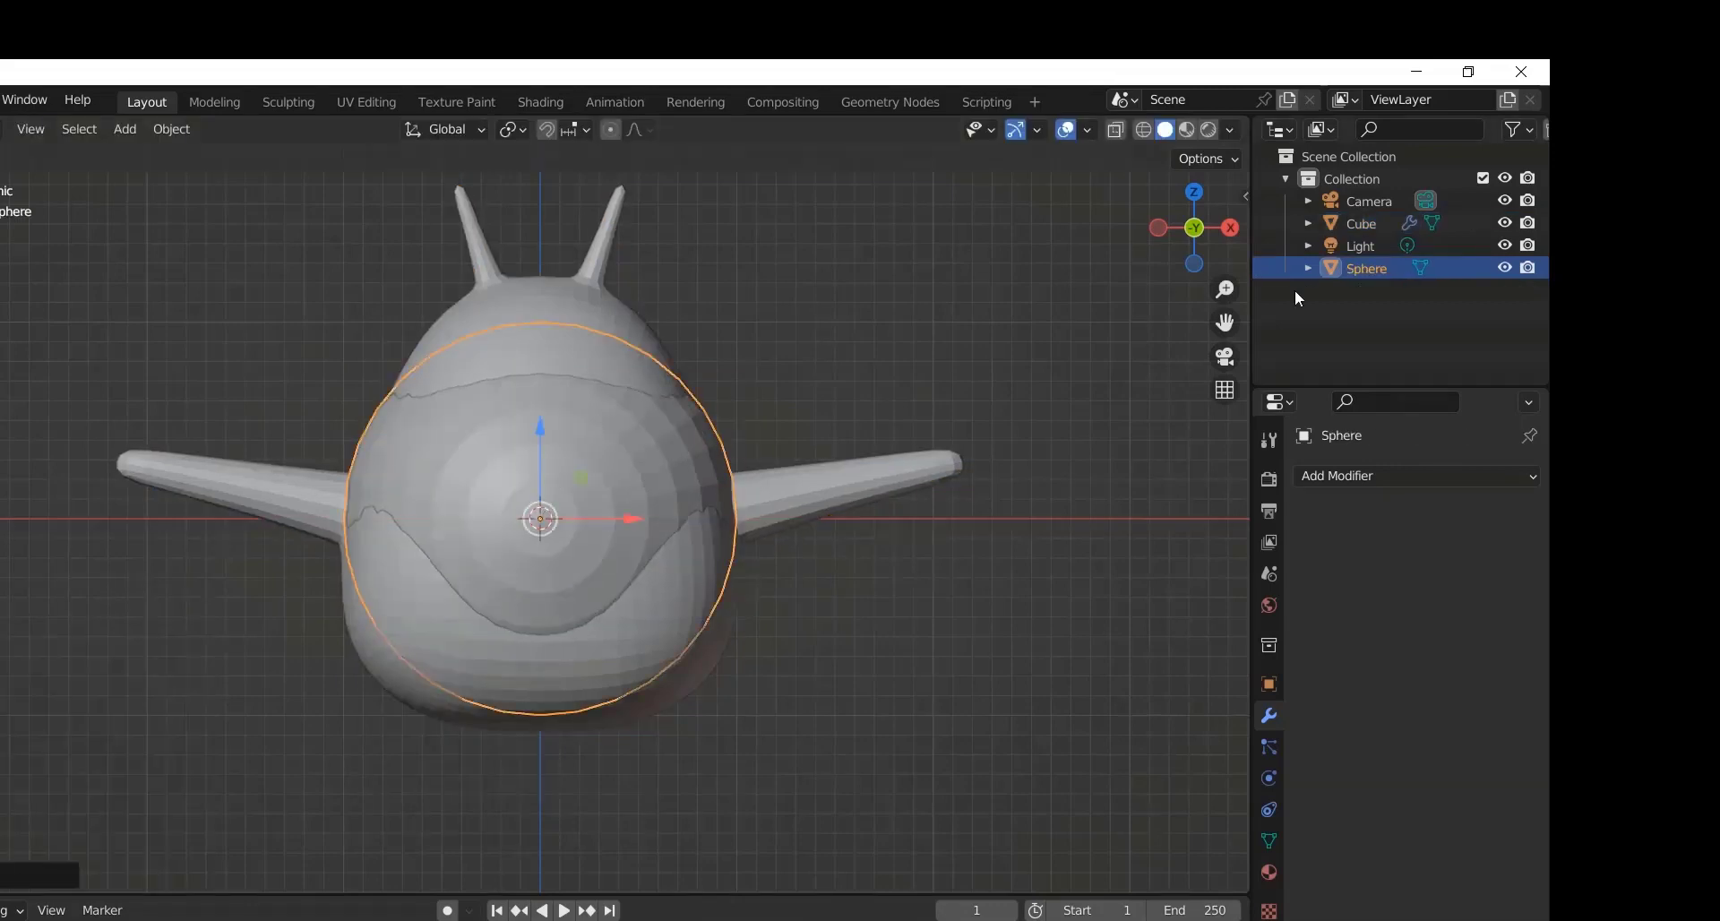
Step: Split the 3D viewport vertically into two nearly equal areas and set the new one to the right orthographic view
{"action": "right_click", "coordinate": [1251, 288]}
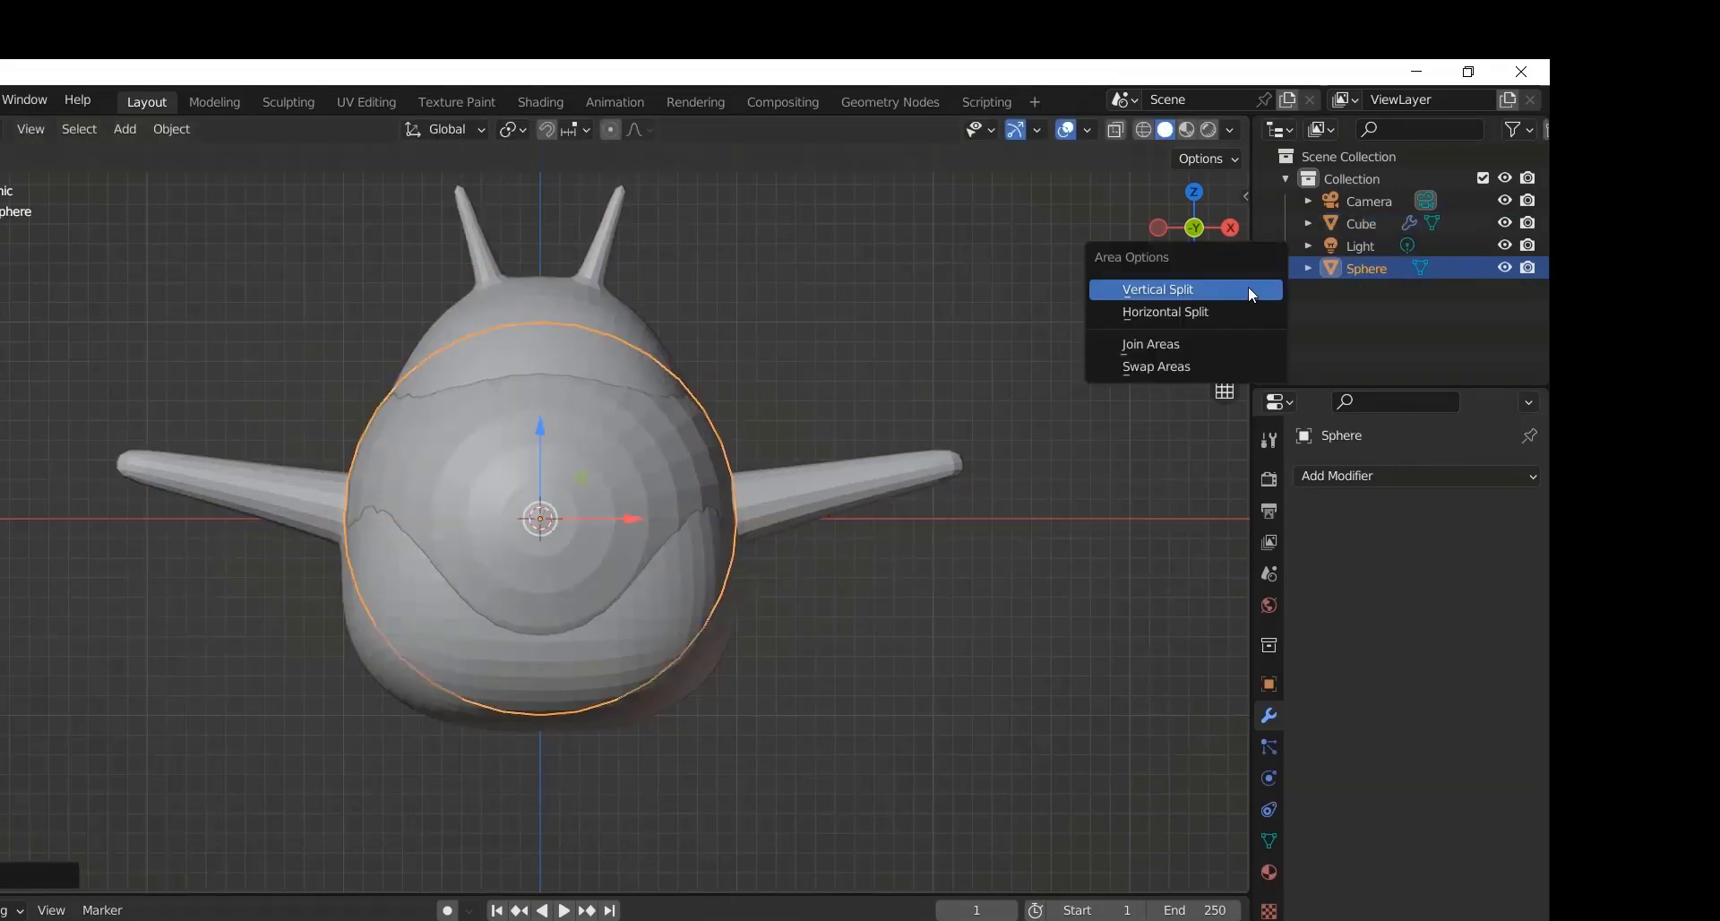
{"action": "left_click", "coordinate": [1249, 287]}
{"action": "left_click", "coordinate": [801, 285]}
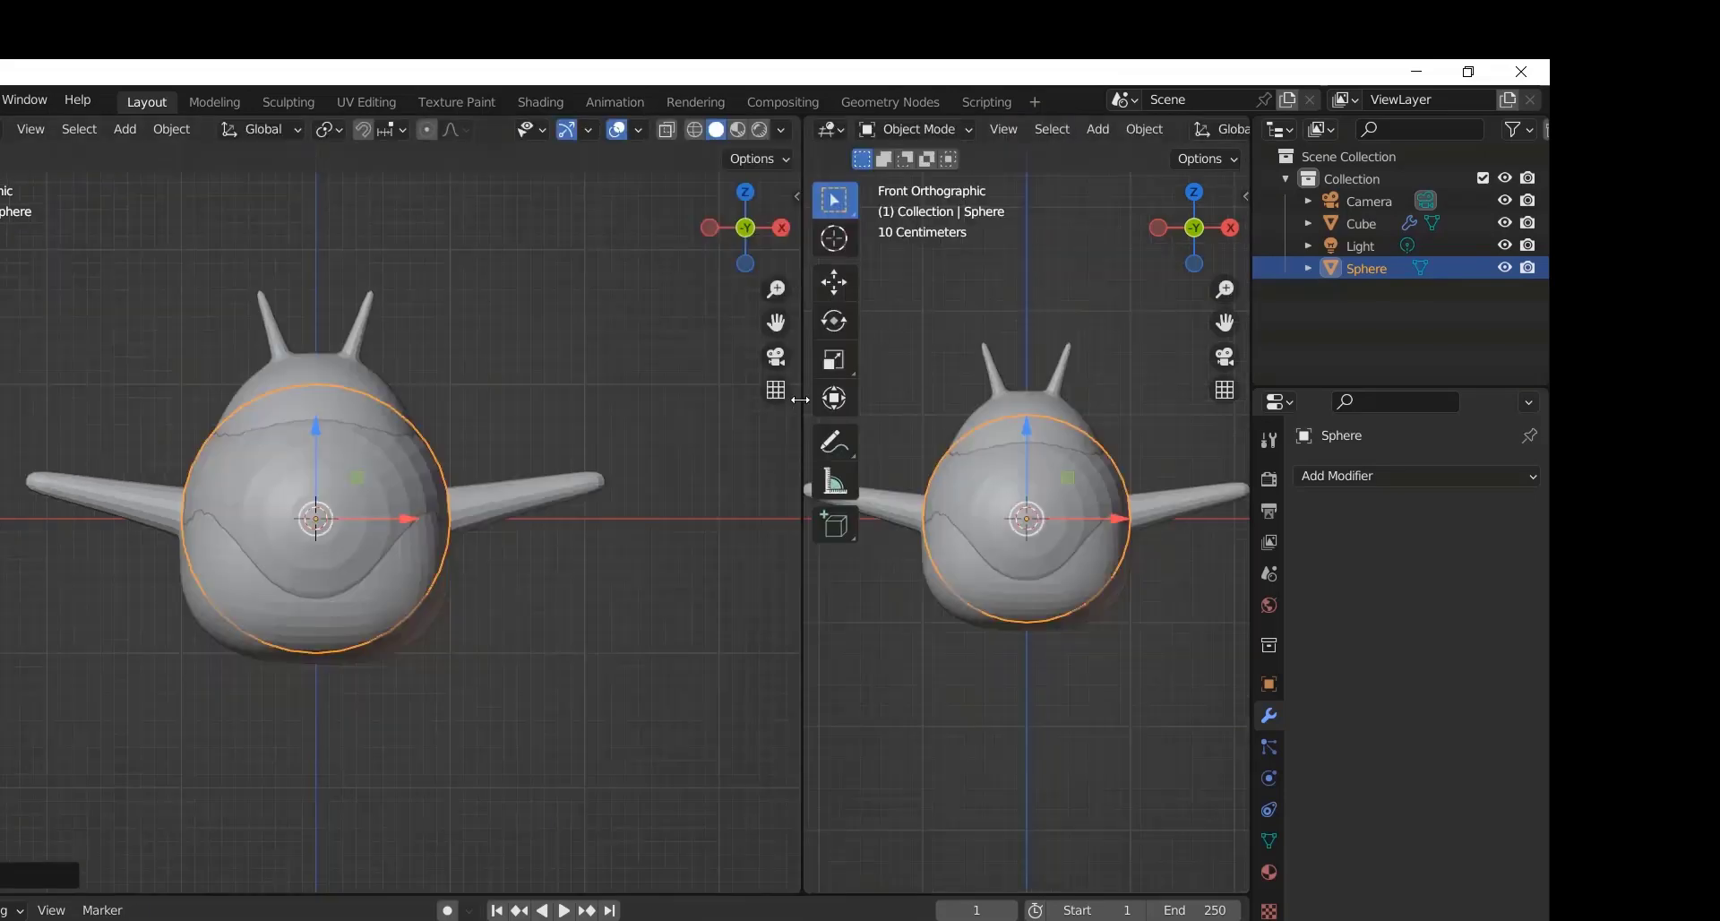
{"action": "left_click_drag", "start_coordinate": [800, 399], "coordinate": [672, 403]}
{"action": "key", "text": "KP_3"}
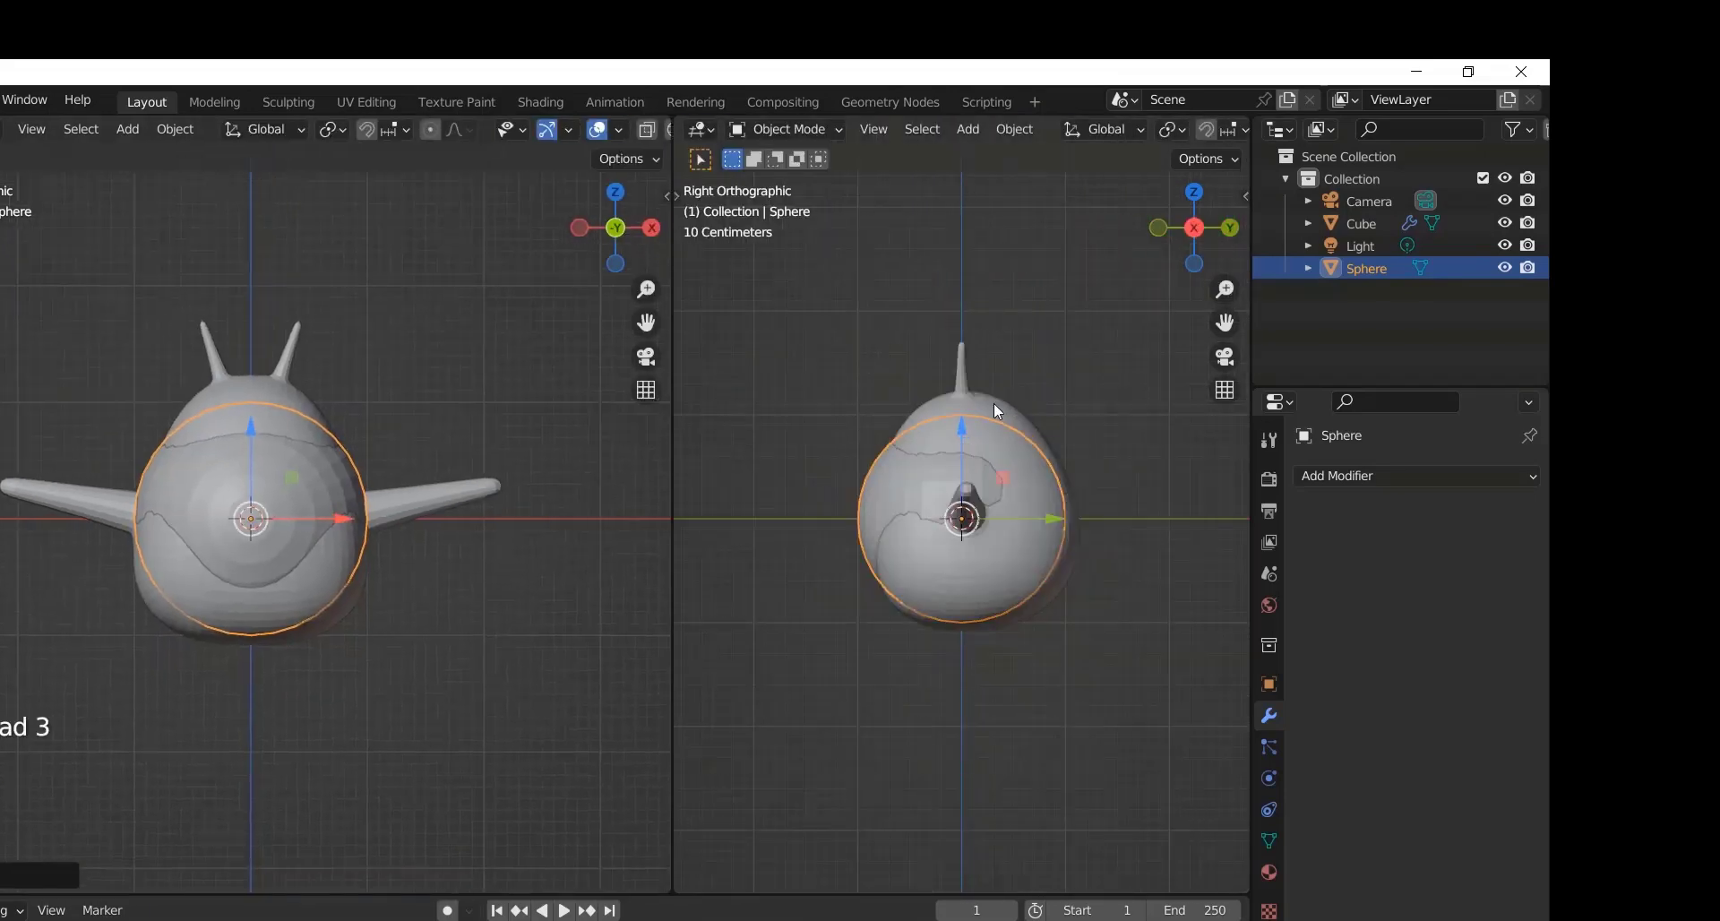
Step: Move the sphere along Y toward the front of the body and scale it to less than half its size
{"action": "scroll", "coordinate": [994, 410], "scroll_direction": "up", "scroll_amount": 2}
{"action": "left_click_drag", "start_coordinate": [1059, 516], "coordinate": [990, 515]}
{"action": "key", "text": "s"}
{"action": "left_click", "coordinate": [931, 503]}
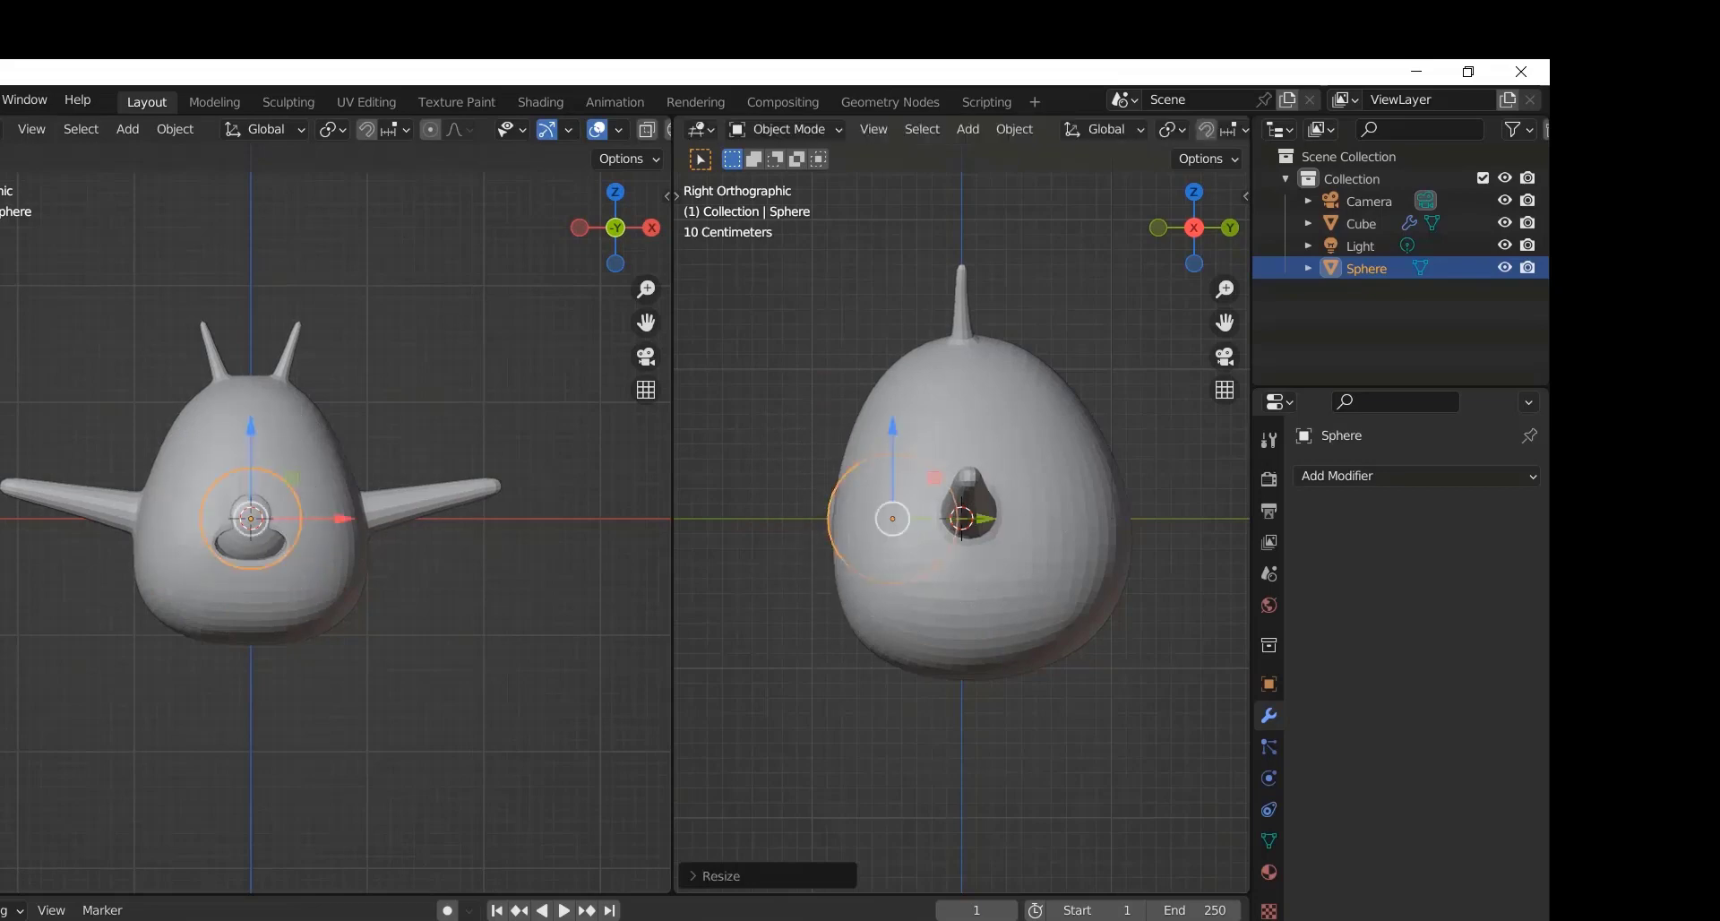
Step: Raise the sphere above the mouth, move it out to the front surface, and scale it down to eye size
{"action": "left_click_drag", "start_coordinate": [896, 456], "coordinate": [897, 402]}
{"action": "left_click_drag", "start_coordinate": [989, 462], "coordinate": [894, 457]}
{"action": "key", "text": "s"}
{"action": "left_click", "coordinate": [901, 459]}
{"action": "left_click_drag", "start_coordinate": [853, 399], "coordinate": [853, 387]}
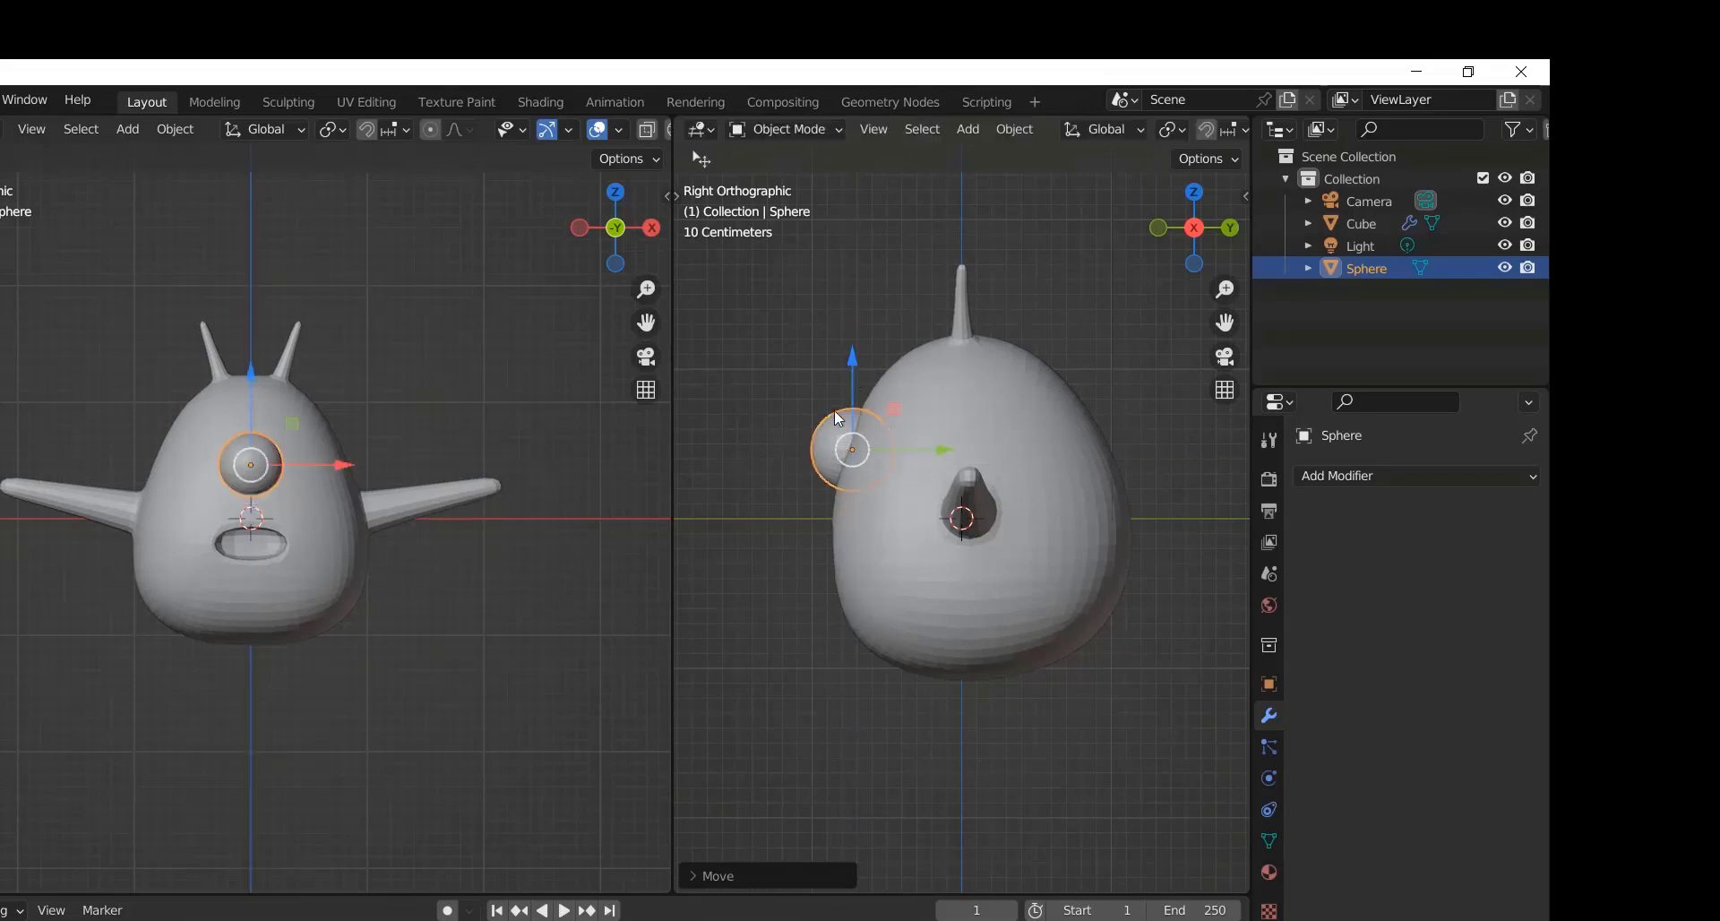
Step: Isolate the eye sphere in local view and set it up for face selection in Edit Mode with wireframe display
{"action": "key", "text": "KP_Divide"}
{"action": "key", "text": "Tab"}
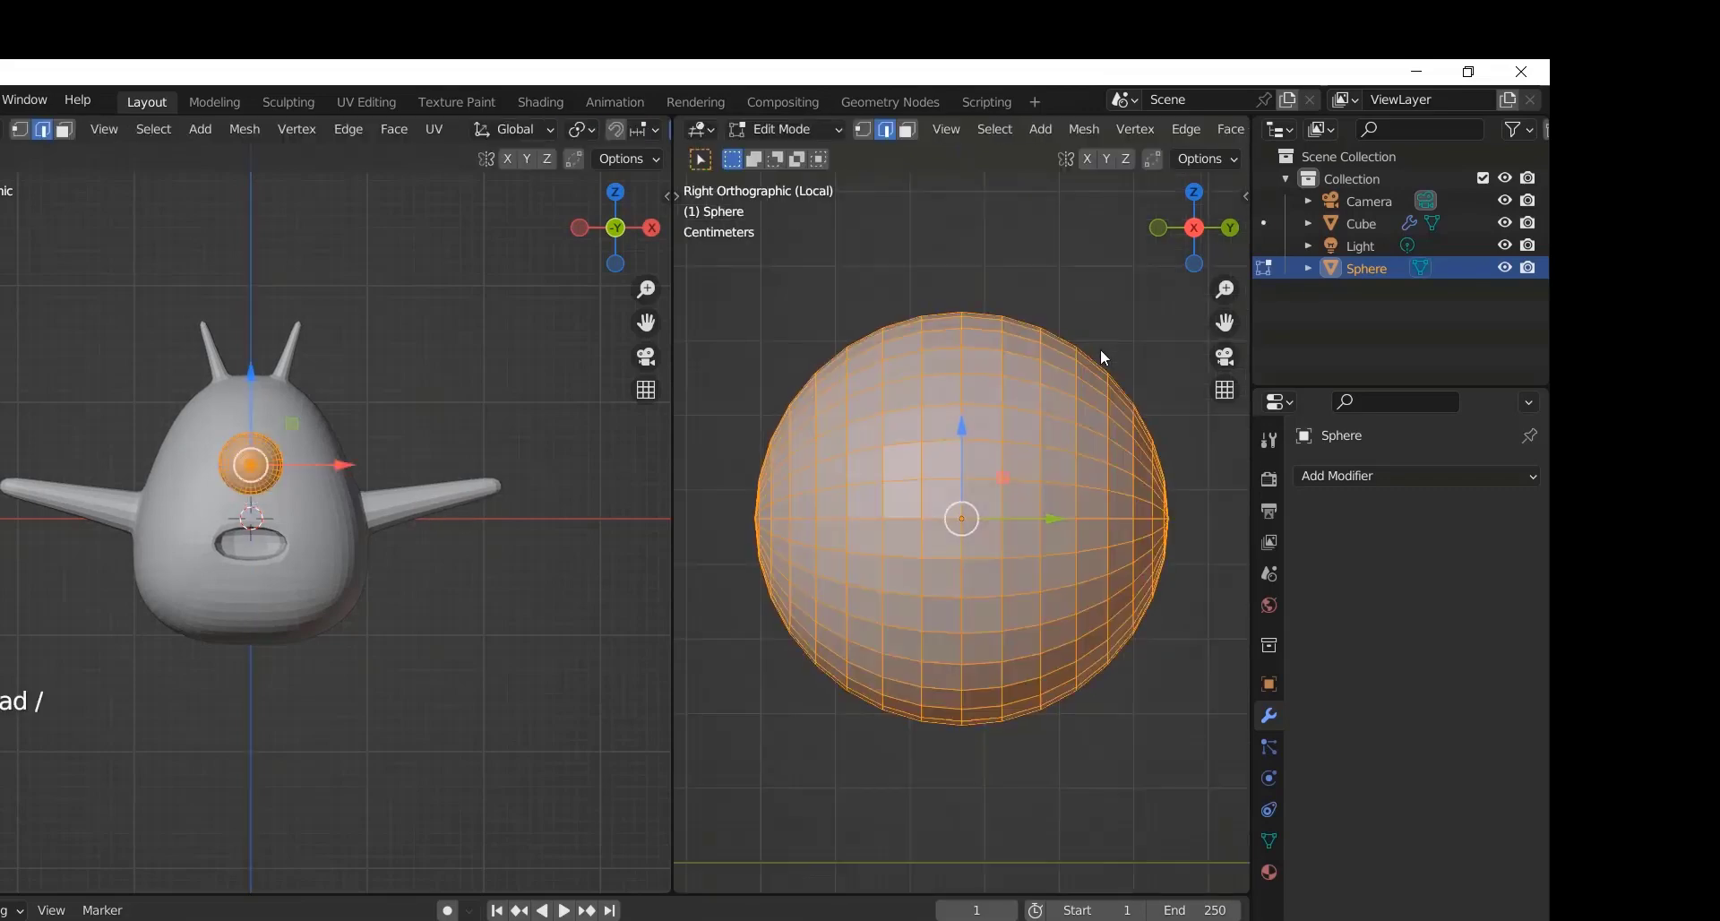
{"action": "left_click", "coordinate": [1042, 366]}
{"action": "left_click", "coordinate": [64, 130]}
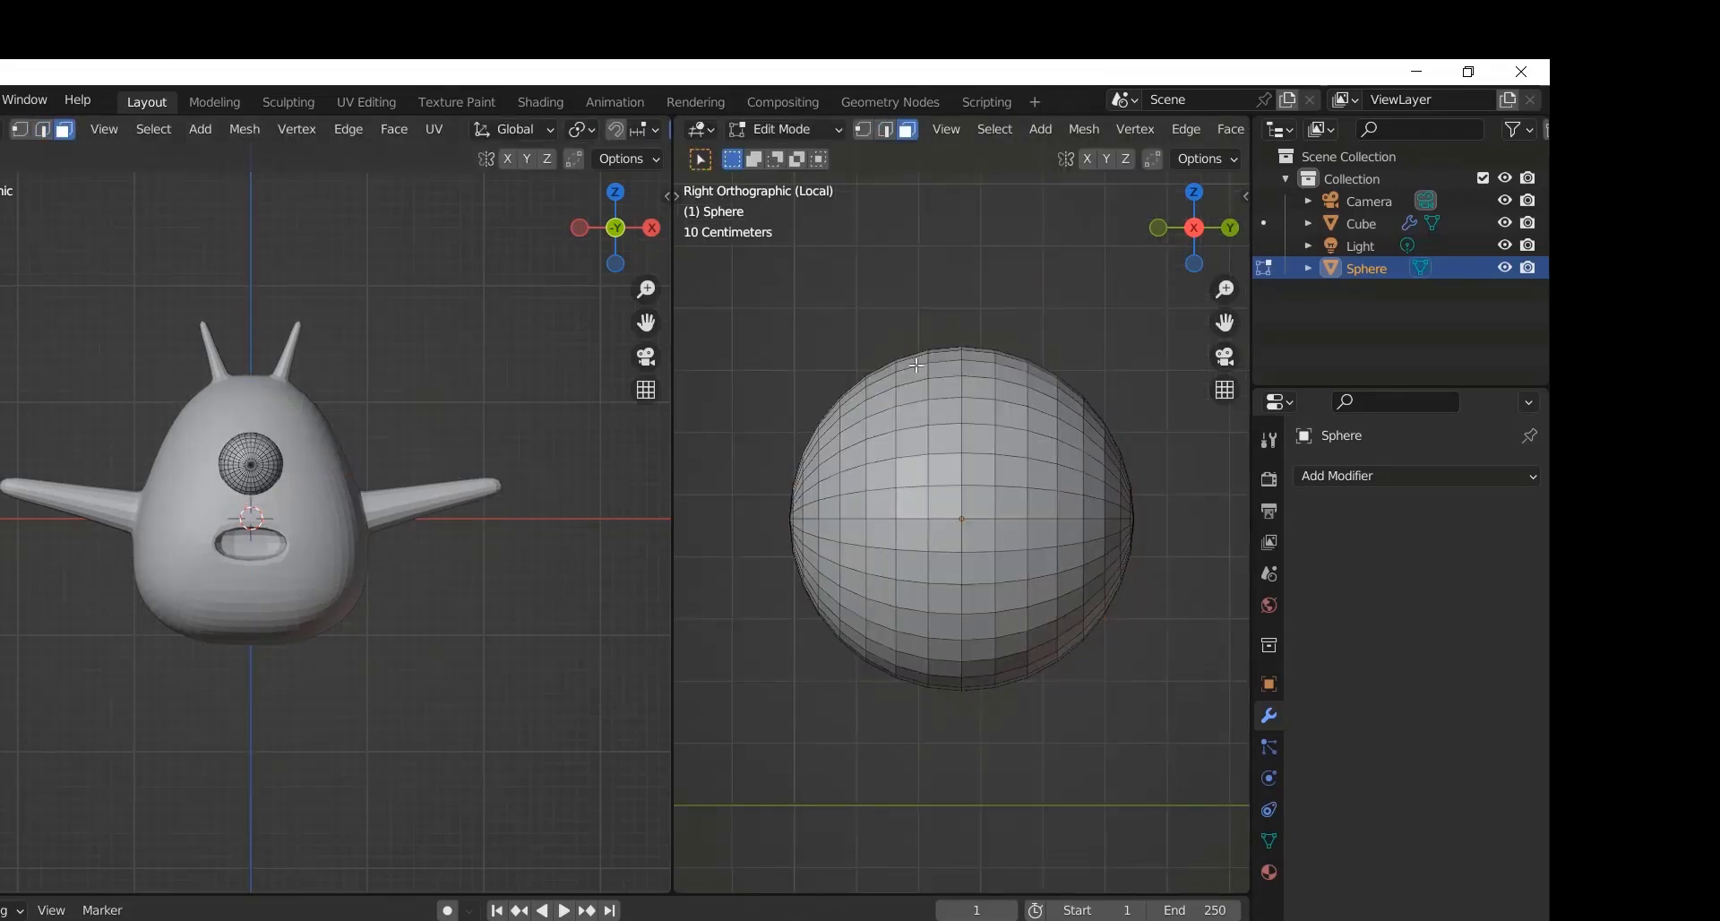
{"action": "key", "text": "z"}
{"action": "left_click", "coordinate": [782, 404]}
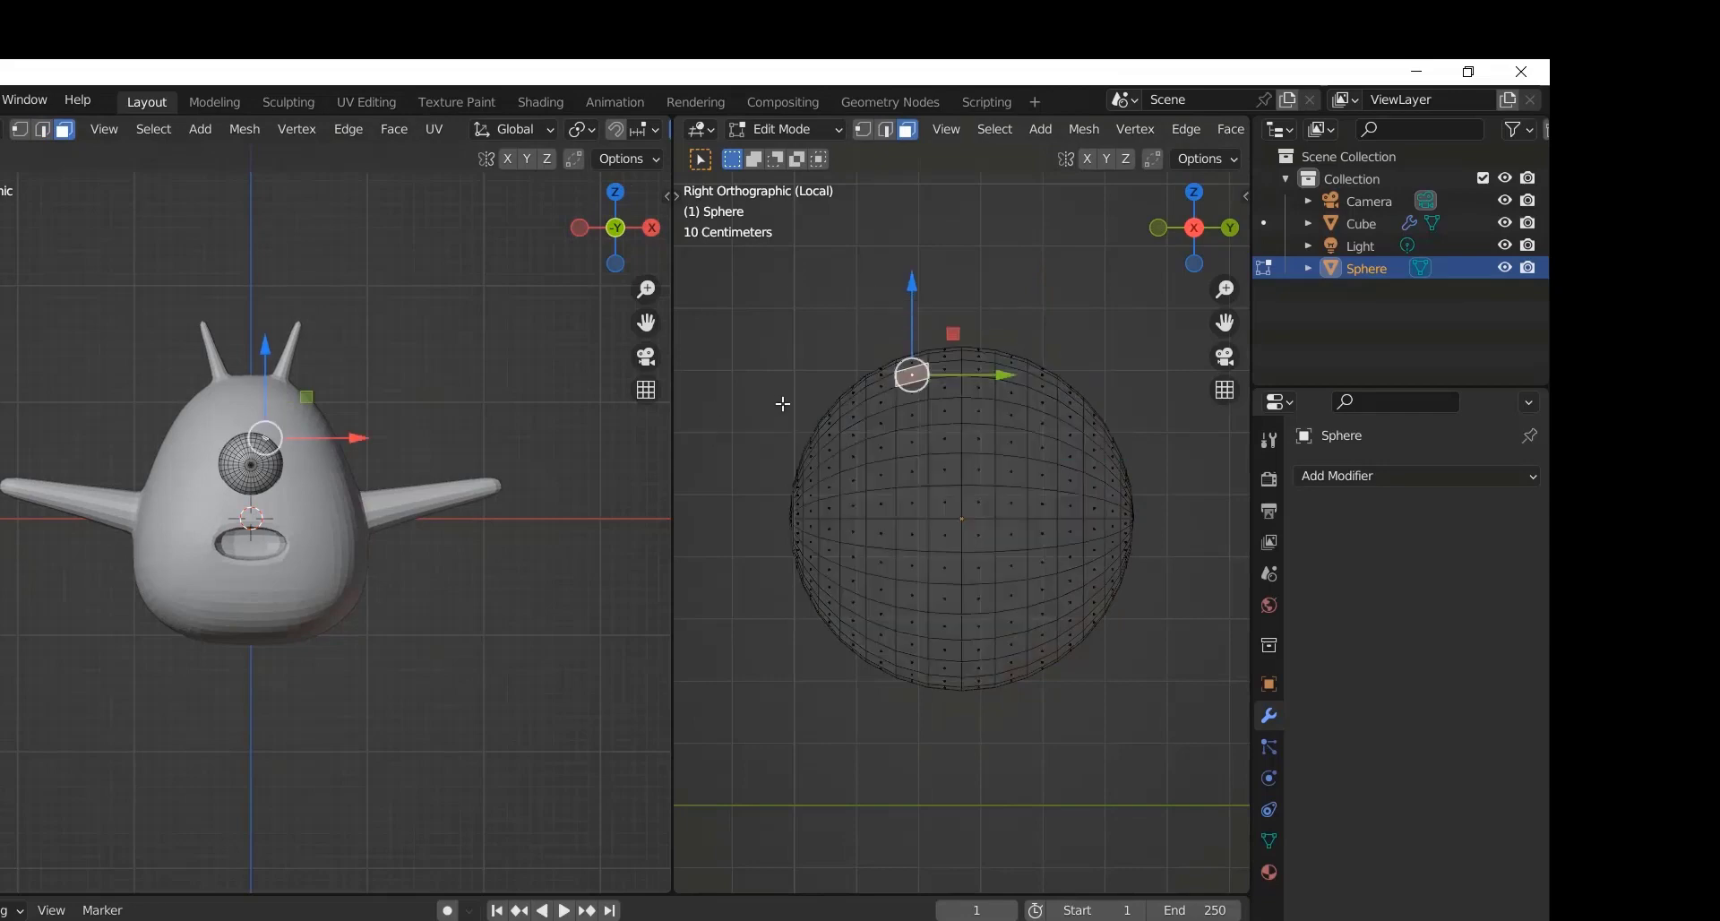
Step: Select the faces of the sphere's upper half with Circle Select and deselect the overshoot below the middle
{"action": "scroll", "coordinate": [794, 408], "scroll_direction": "up", "scroll_amount": 5}
{"action": "mouse_move", "coordinate": [795, 400]}
{"action": "left_mouse_down"}
{"action": "mouse_move", "coordinate": [1072, 451]}
{"action": "mouse_move", "coordinate": [804, 450]}
{"action": "left_mouse_up"}
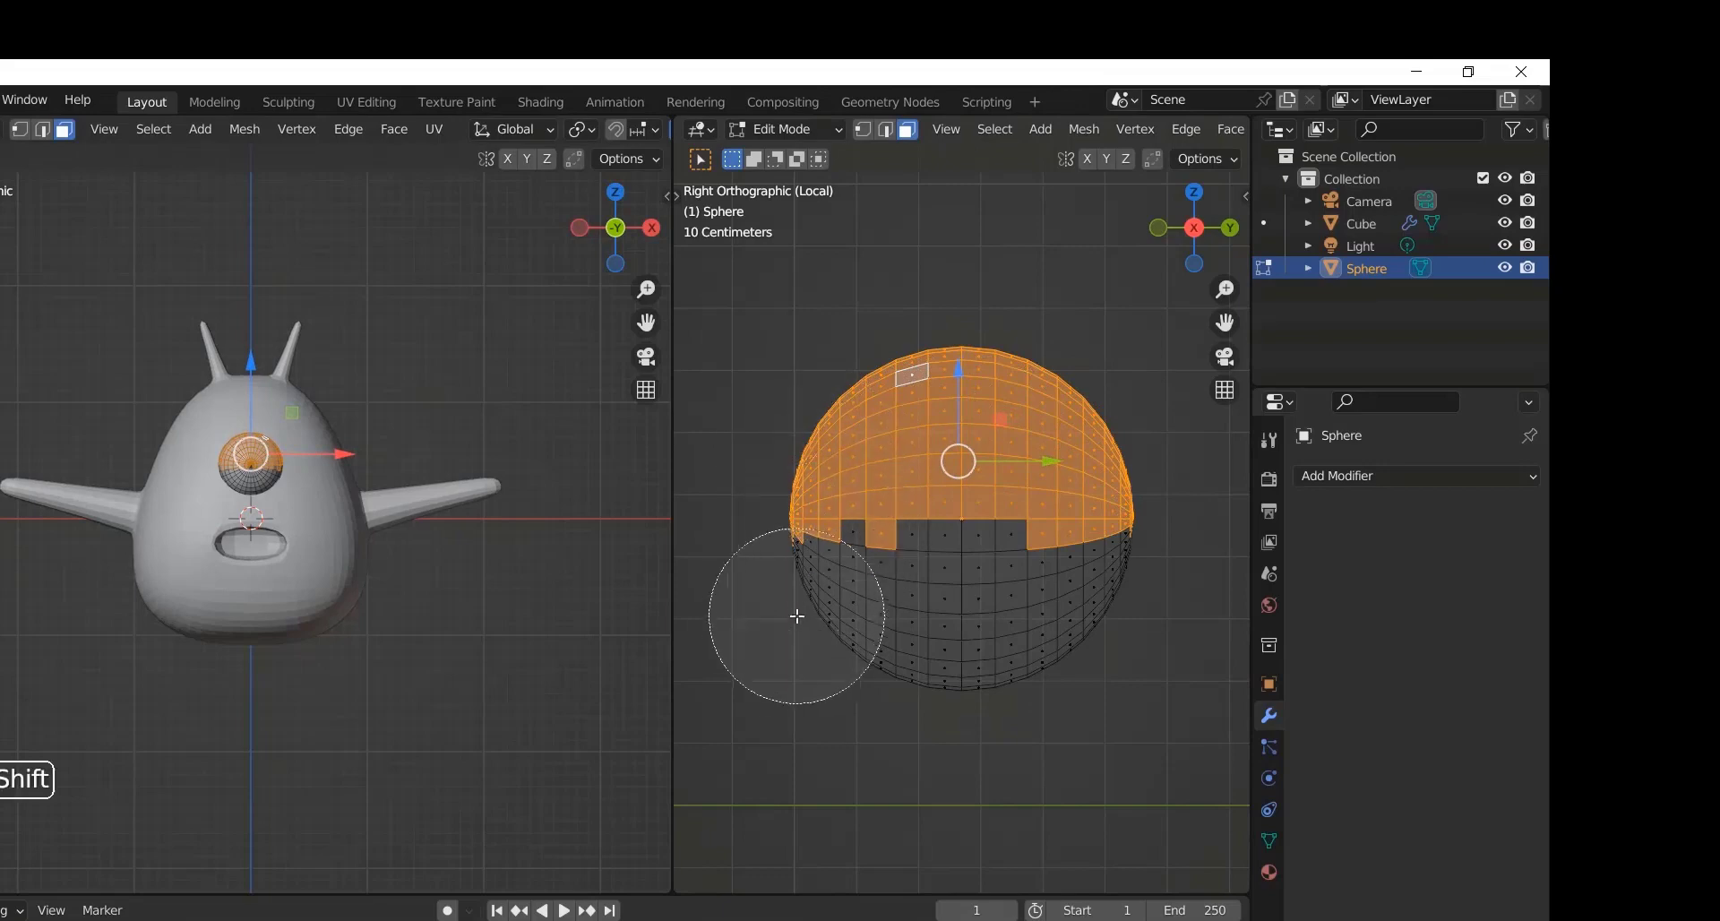
{"action": "mouse_move", "coordinate": [796, 615]}
{"action": "left_mouse_down", "text": "shift"}
{"action": "mouse_move", "coordinate": [1106, 614]}
{"action": "mouse_move", "coordinate": [1057, 614]}
{"action": "left_mouse_up", "text": "shift"}
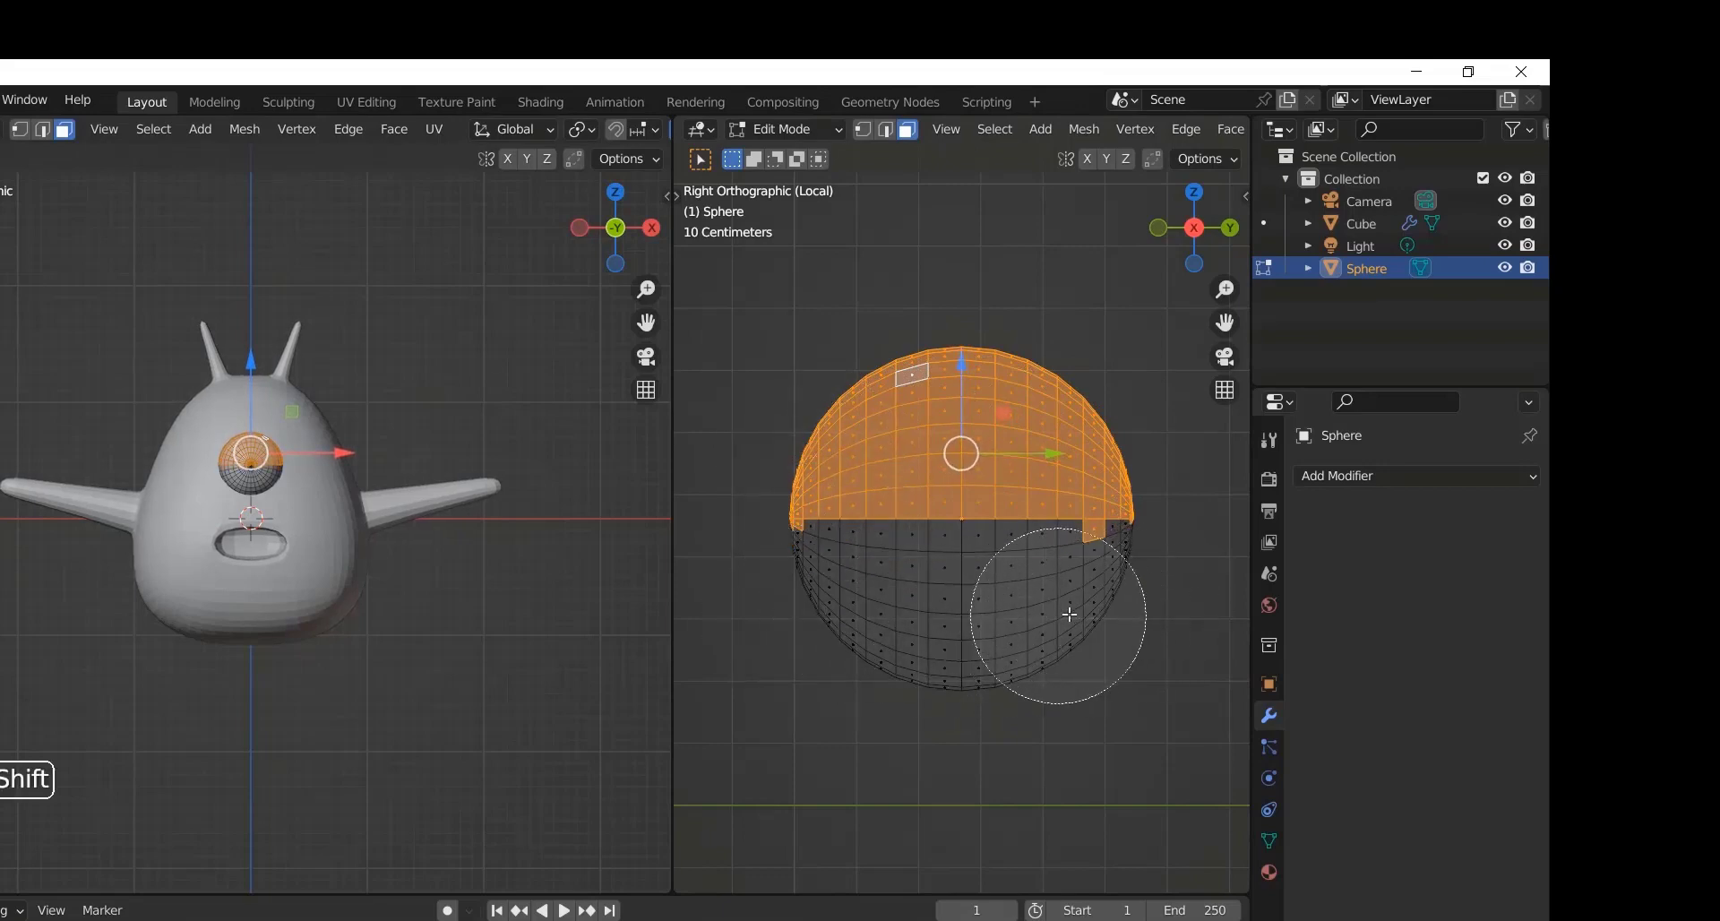
{"action": "right_click", "coordinate": [788, 596]}
Step: Deselect the stray faces just below the equator at both side edges of the sphere
{"action": "scroll", "coordinate": [788, 595], "scroll_direction": "up", "scroll_amount": 4}
{"action": "middle_click_drag", "start_coordinate": [814, 537], "coordinate": [1134, 521], "text": "shift"}
{"action": "scroll", "coordinate": [1134, 521], "scroll_direction": "up", "scroll_amount": 5}
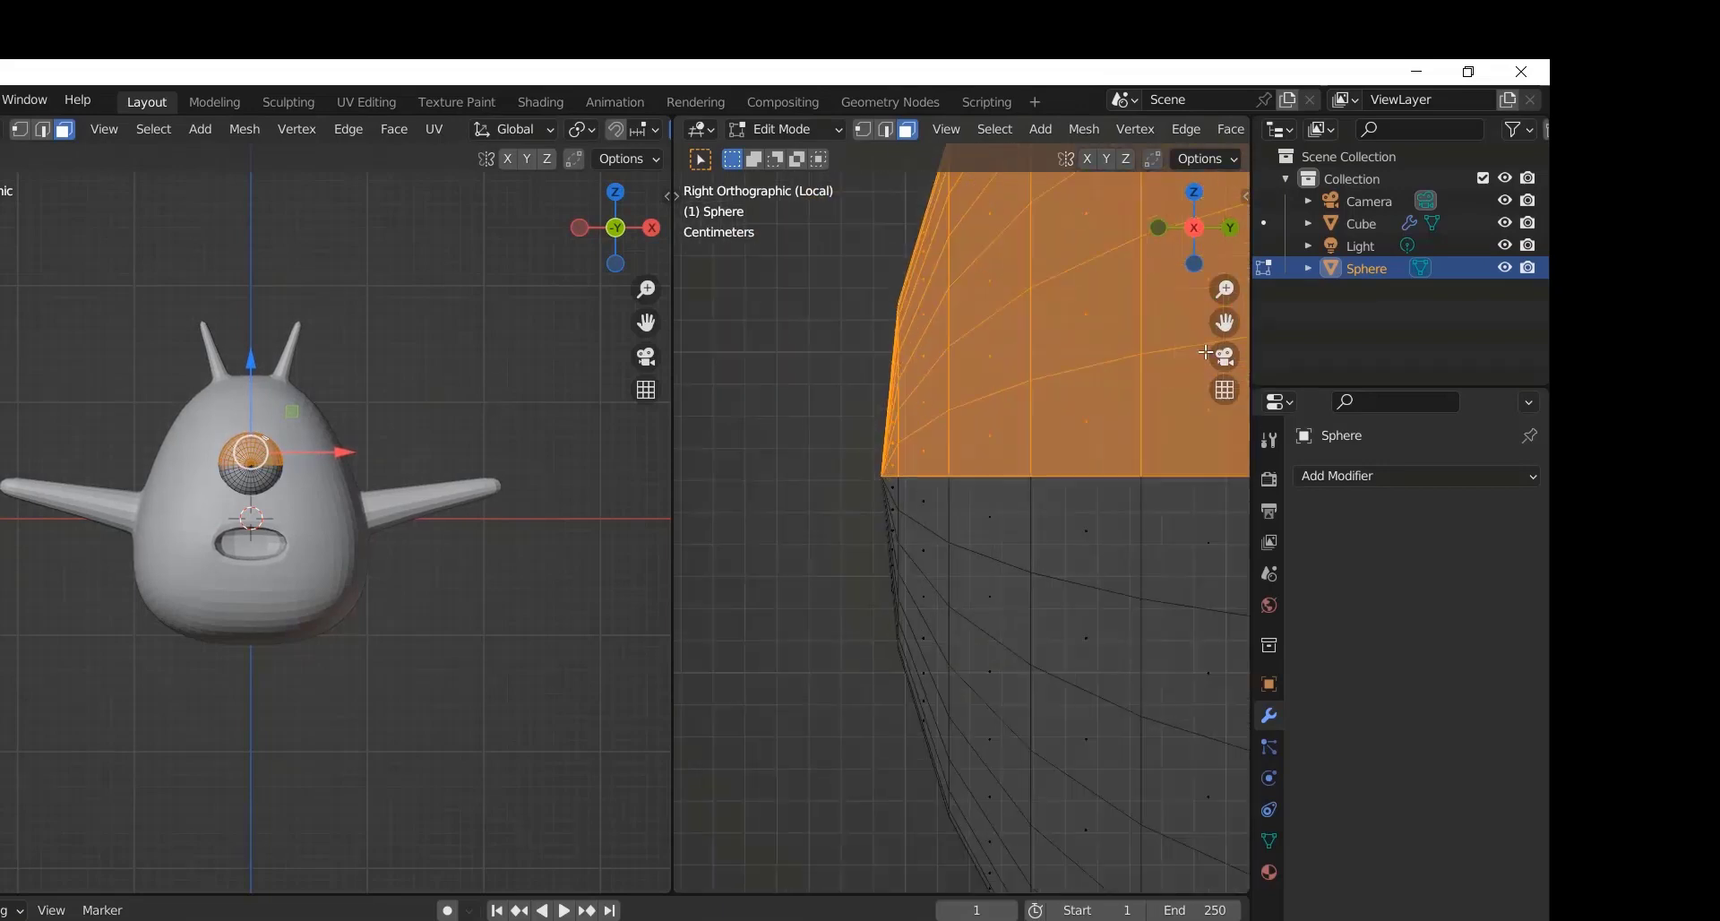
{"action": "scroll", "coordinate": [1134, 511], "scroll_direction": "down", "scroll_amount": 5}
{"action": "scroll", "coordinate": [860, 550], "scroll_direction": "up", "scroll_amount": 6}
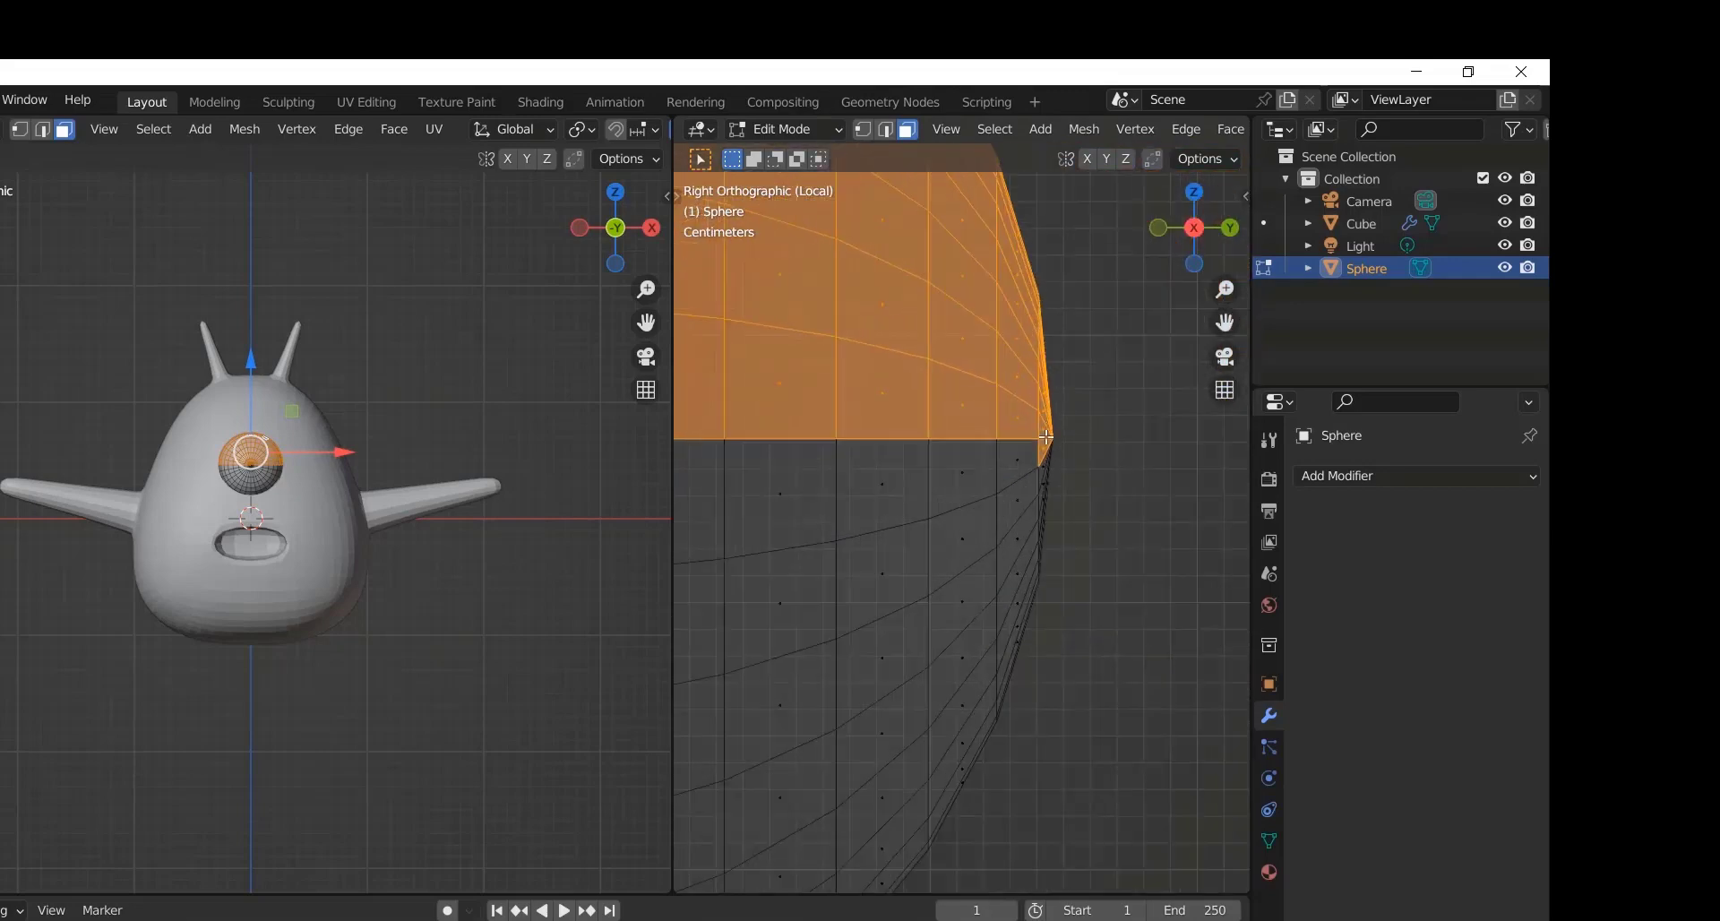
{"action": "key", "text": "c"}
{"action": "left_click", "coordinate": [1077, 490], "text": "shift"}
{"action": "right_click", "coordinate": [1076, 489]}
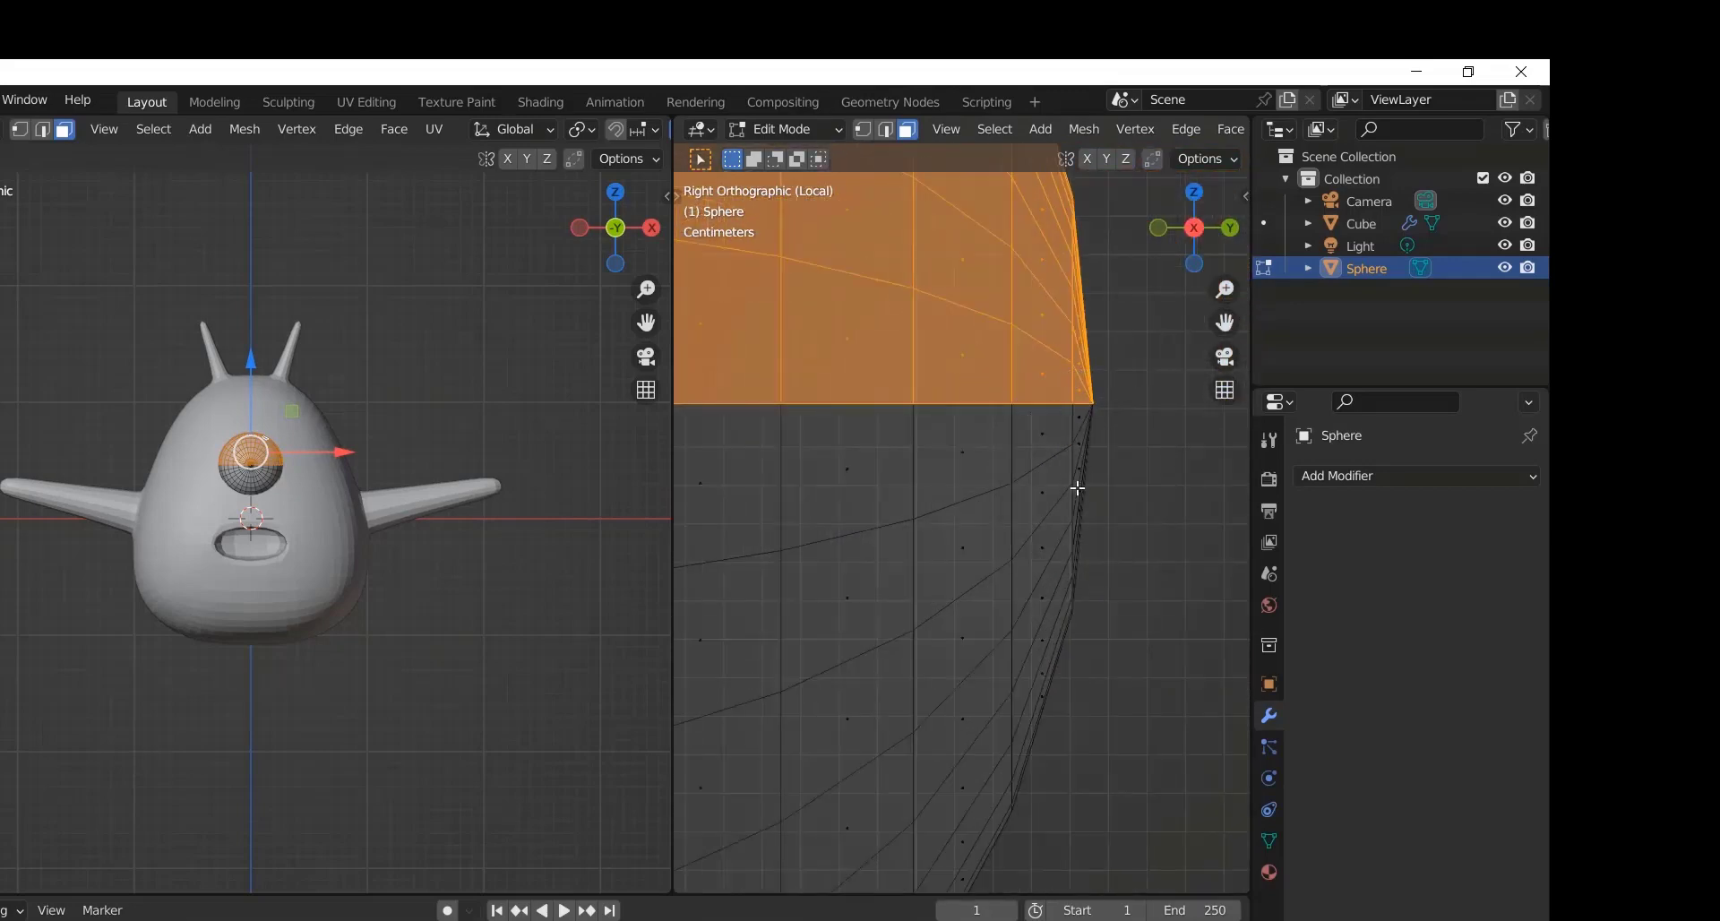
{"action": "scroll", "coordinate": [1076, 490], "scroll_direction": "down", "scroll_amount": 5}
{"action": "left_click_drag", "start_coordinate": [1229, 327], "coordinate": [1030, 322]}
{"action": "scroll", "coordinate": [1089, 400], "scroll_direction": "down", "scroll_amount": 3}
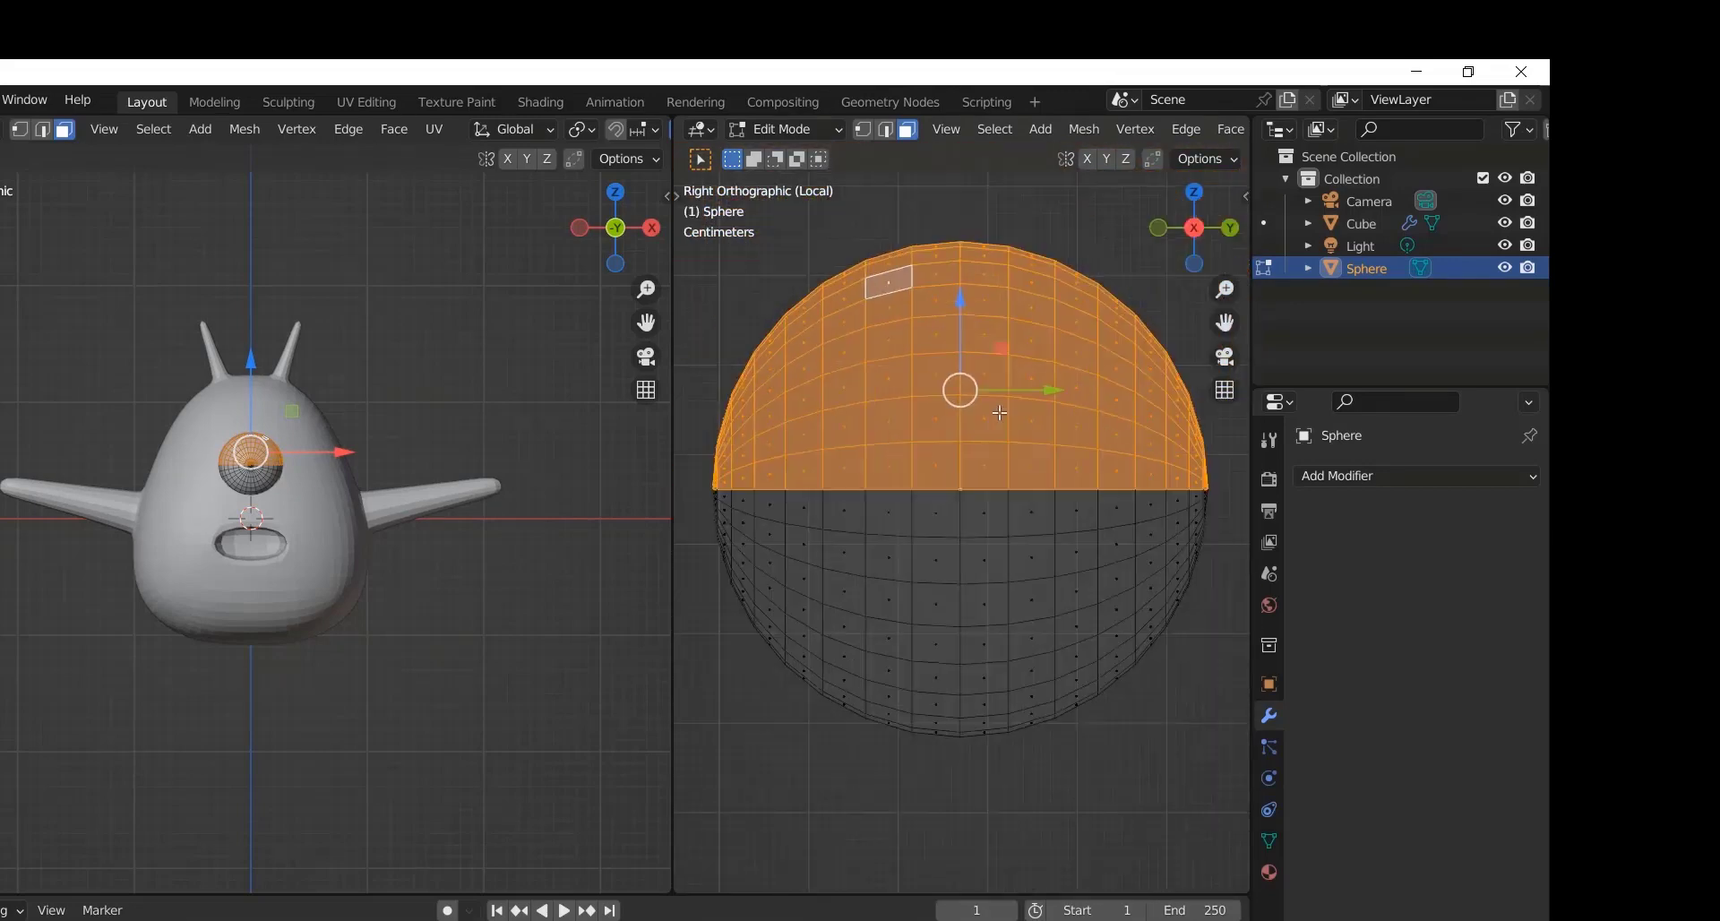
Step: Duplicate the selected upper-half faces in place, separate them into their own object, and return to Object Mode
{"action": "key", "text": "shift+d"}
{"action": "key", "text": "Escape"}
{"action": "key", "text": "p"}
{"action": "left_click", "coordinate": [992, 421]}
{"action": "key", "text": "Tab"}
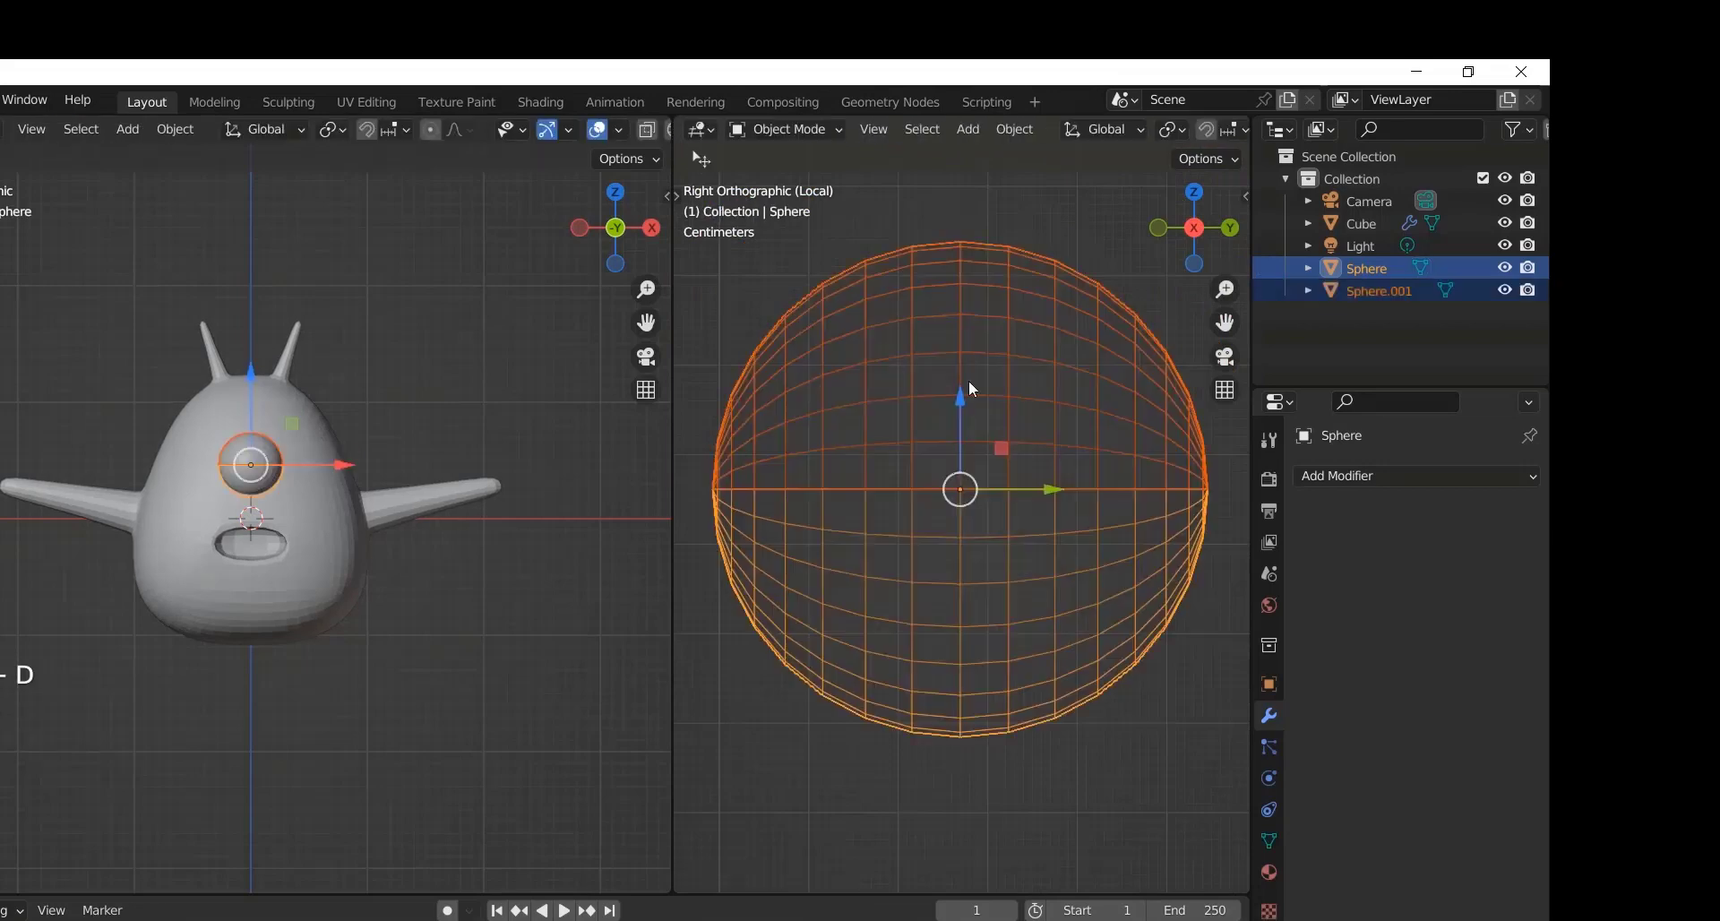
Step: Dissolve the front pole vertex of the separated upper half in Edit Mode
{"action": "left_click", "coordinate": [972, 377]}
{"action": "middle_click_drag", "start_coordinate": [842, 367], "coordinate": [1076, 401]}
{"action": "key", "text": "Tab"}
{"action": "left_click", "coordinate": [1053, 394]}
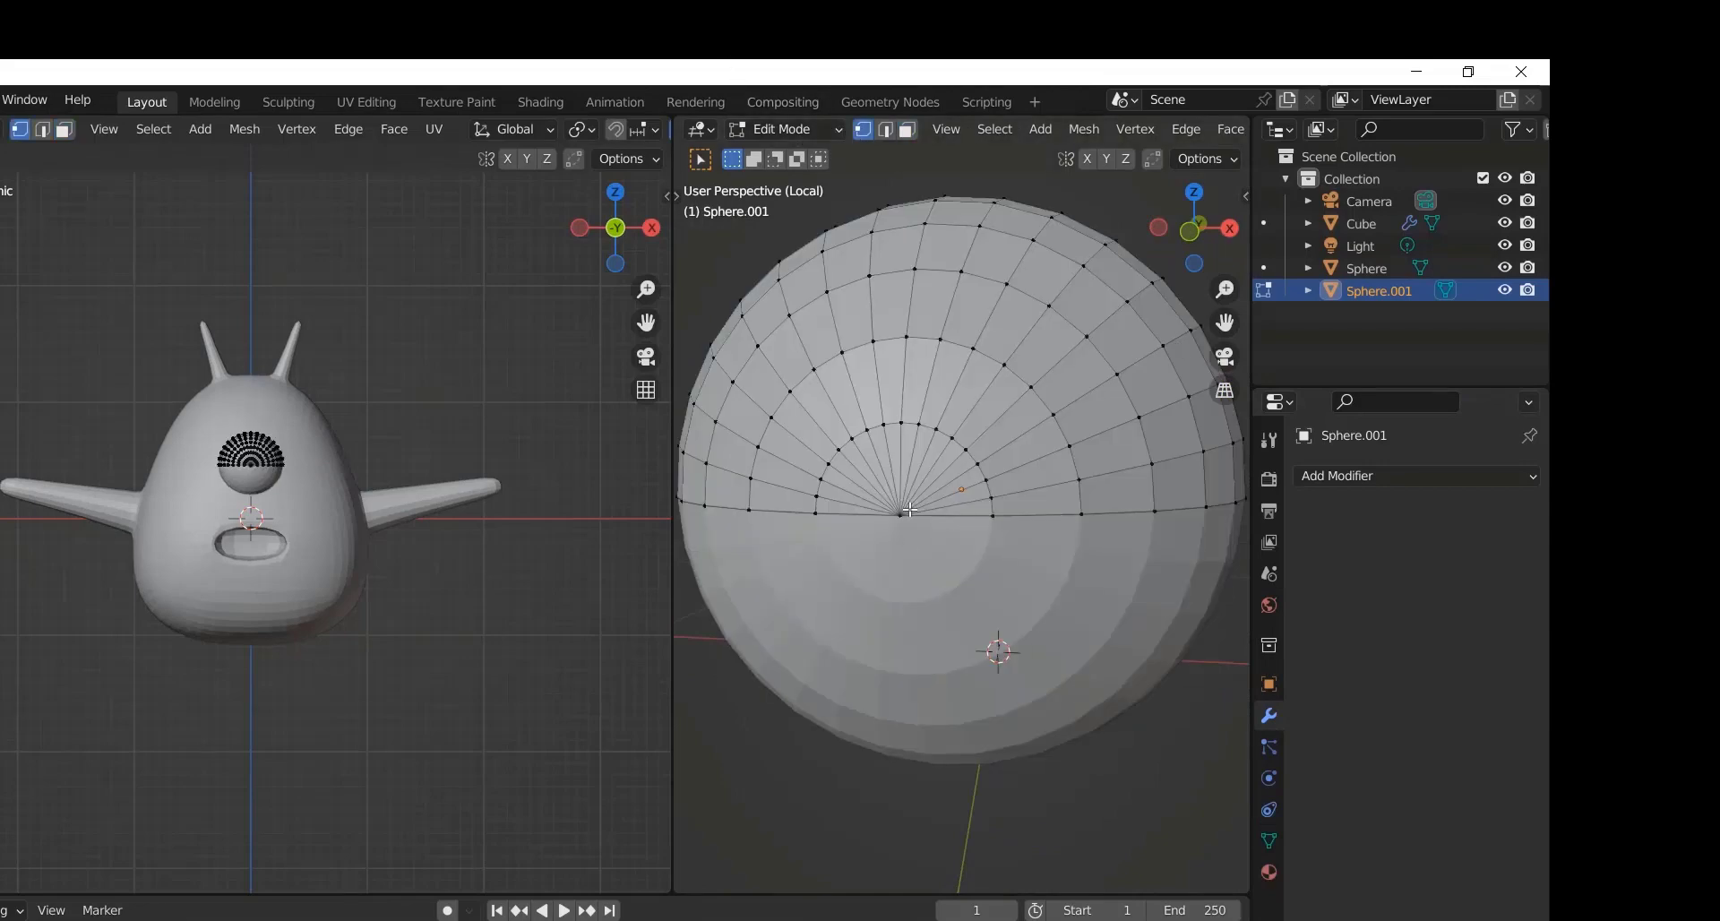
{"action": "key", "text": "x"}
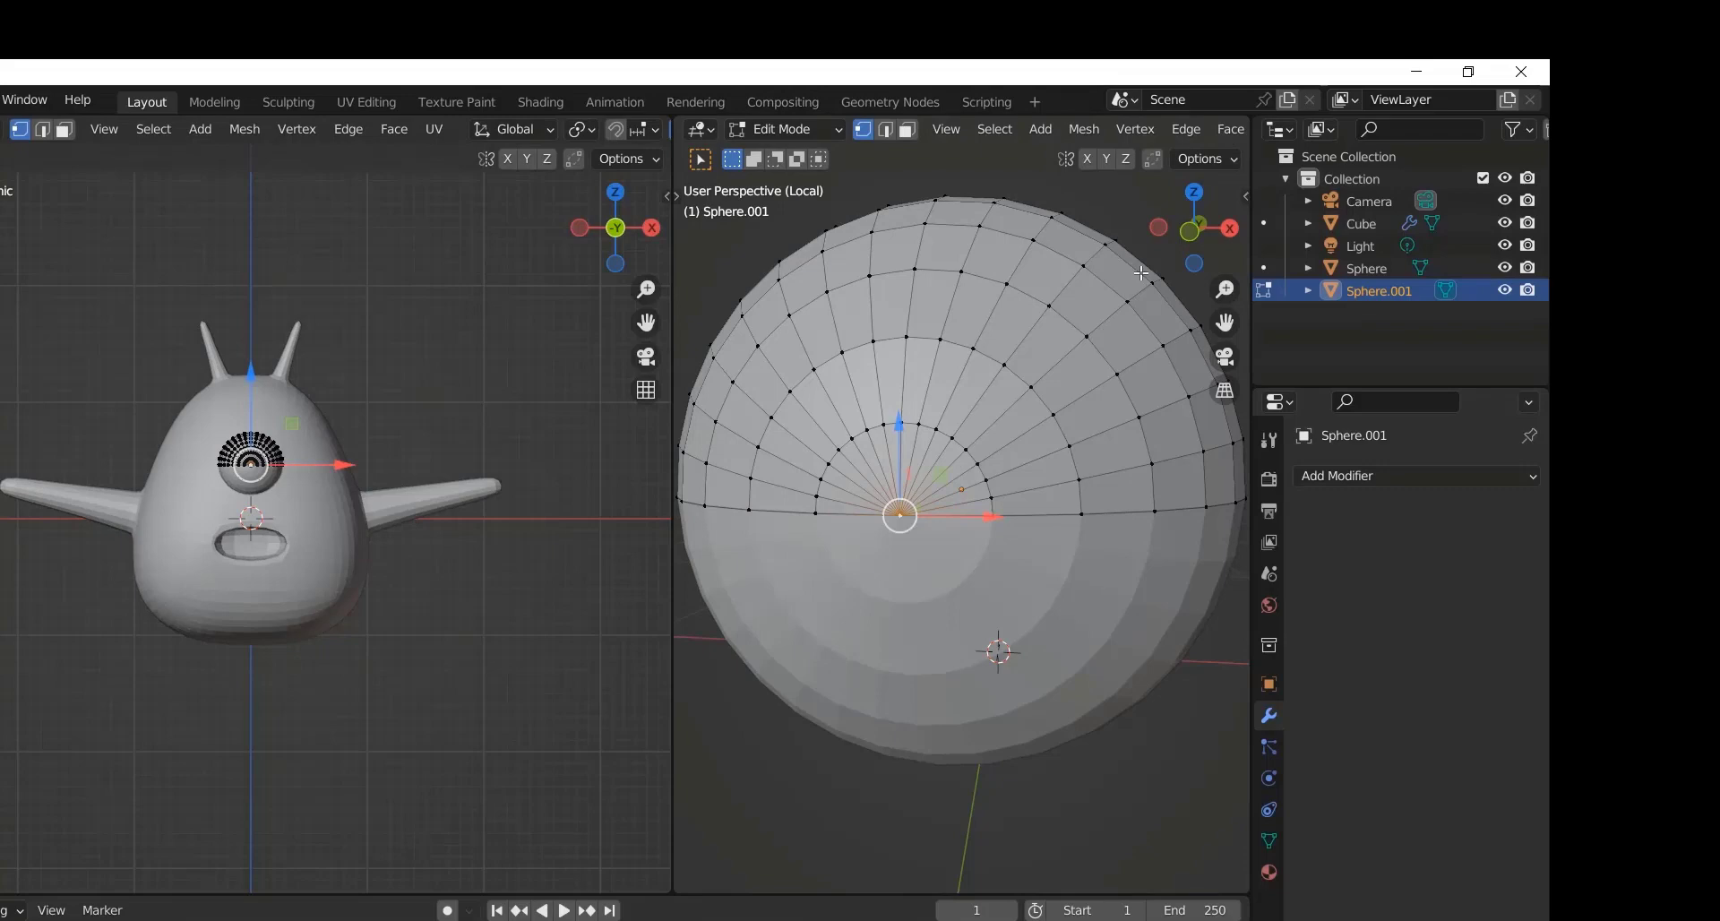
{"action": "key", "text": "x"}
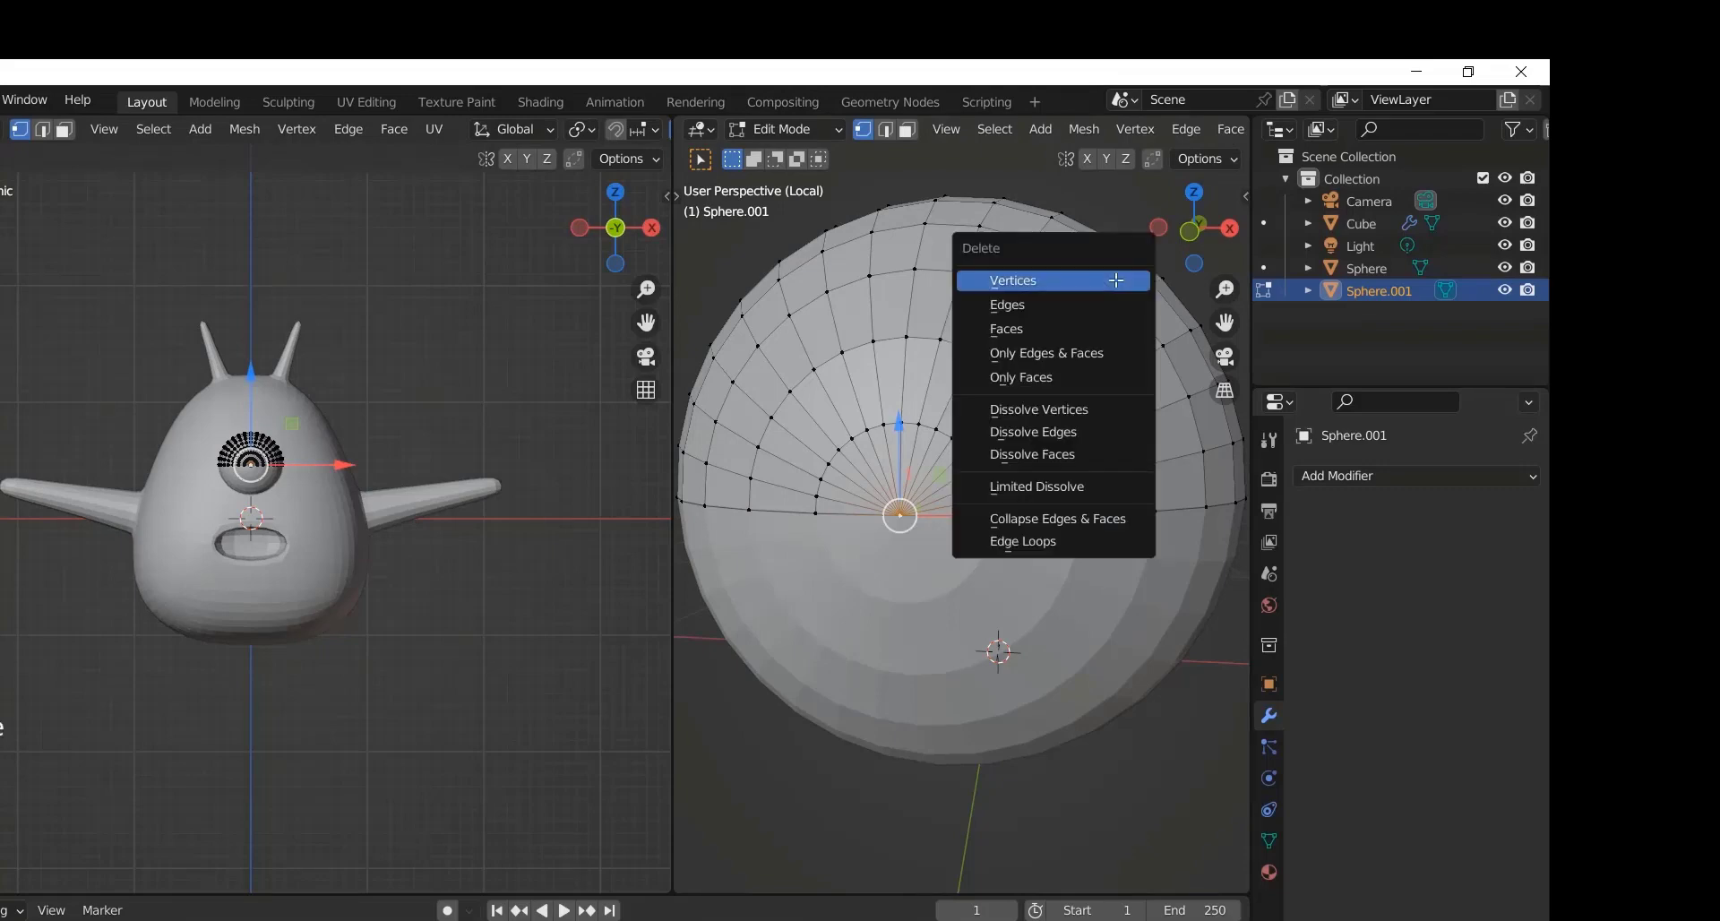
{"action": "left_click", "coordinate": [977, 407]}
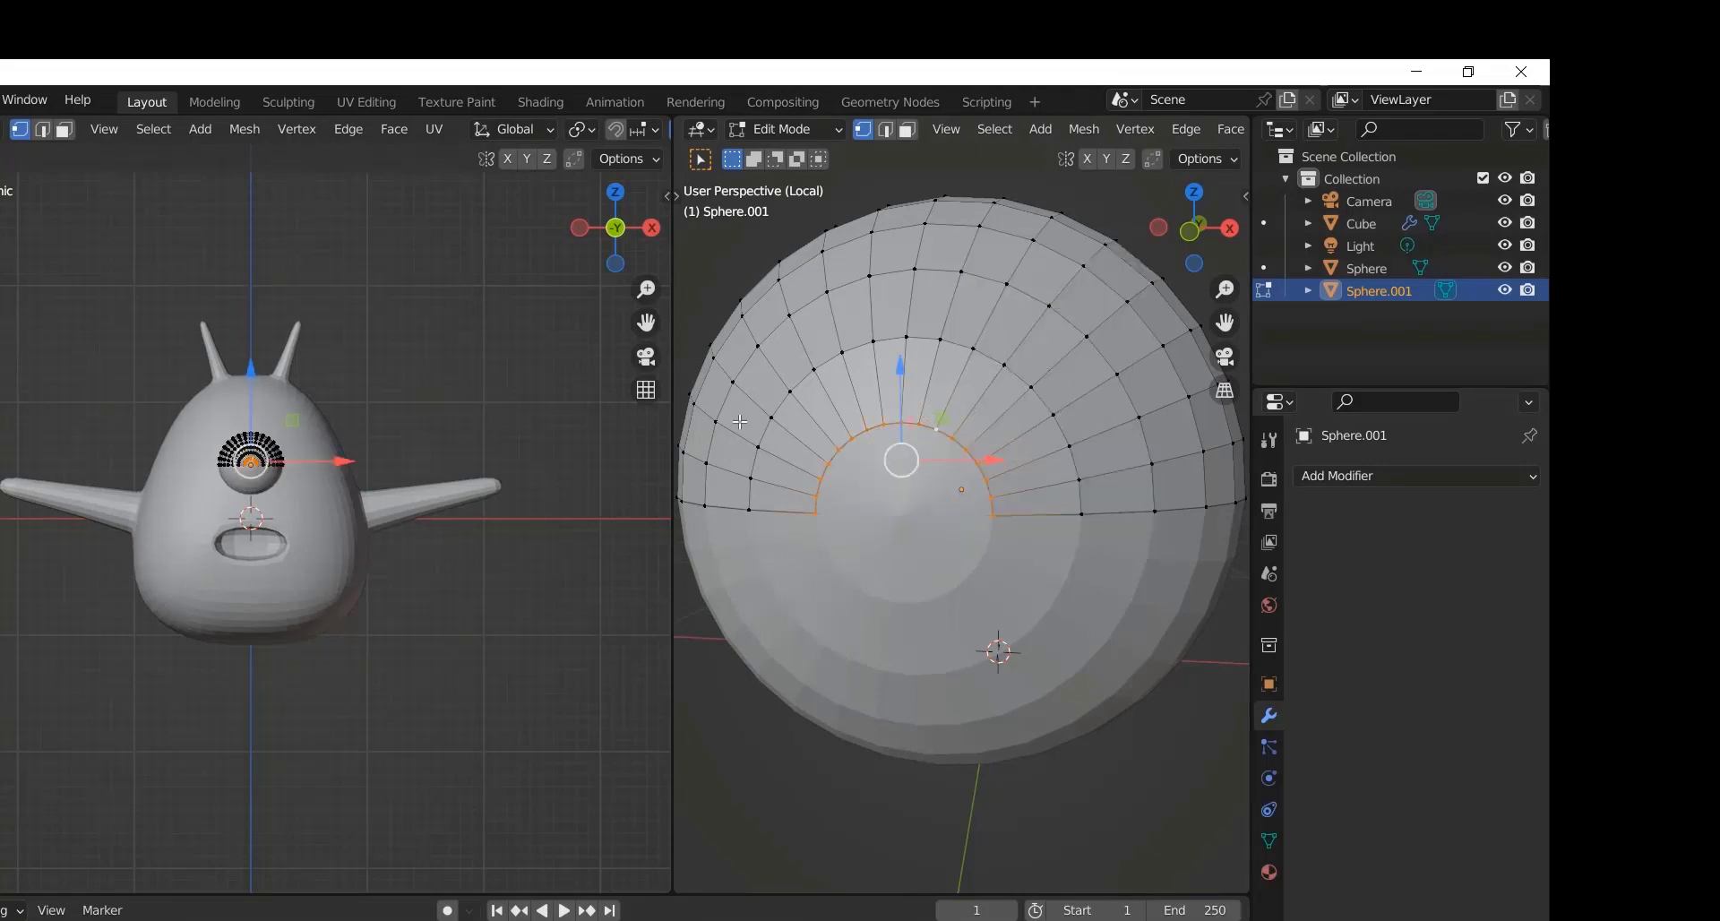
{"action": "scroll", "coordinate": [520, 434], "scroll_direction": "up", "scroll_amount": 6}
{"action": "key", "text": "Tab"}
{"action": "key", "text": "KP_Divide"}
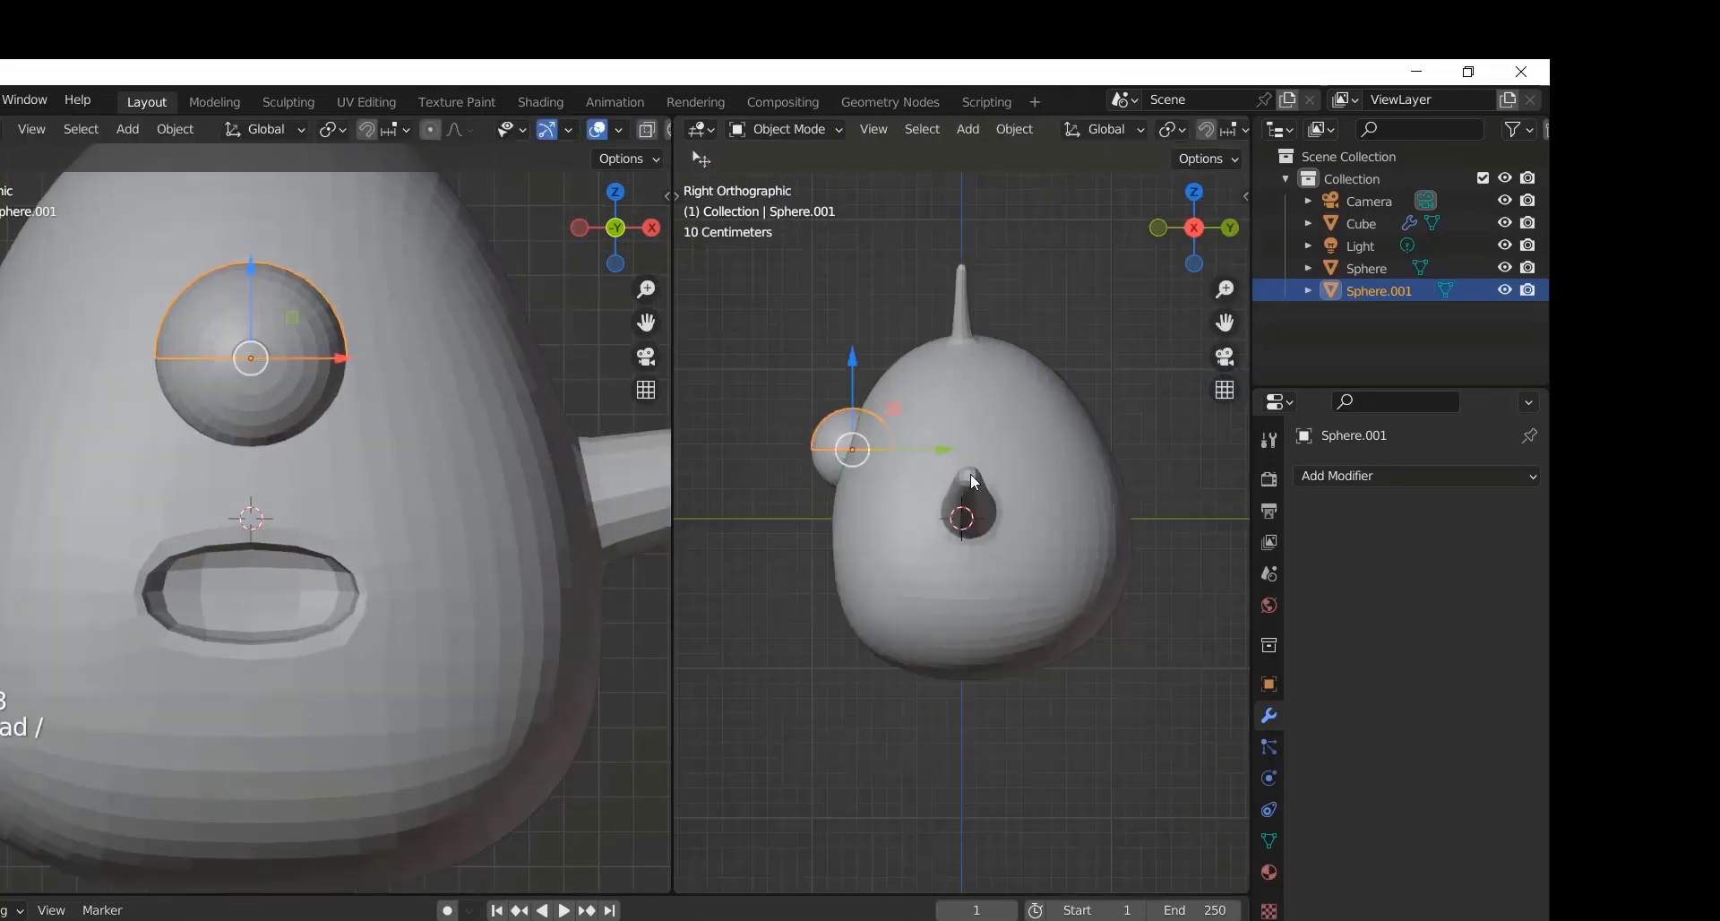
{"action": "key", "text": "KP_Divide"}
{"action": "left_click_drag", "start_coordinate": [1195, 226], "coordinate": [1181, 222]}
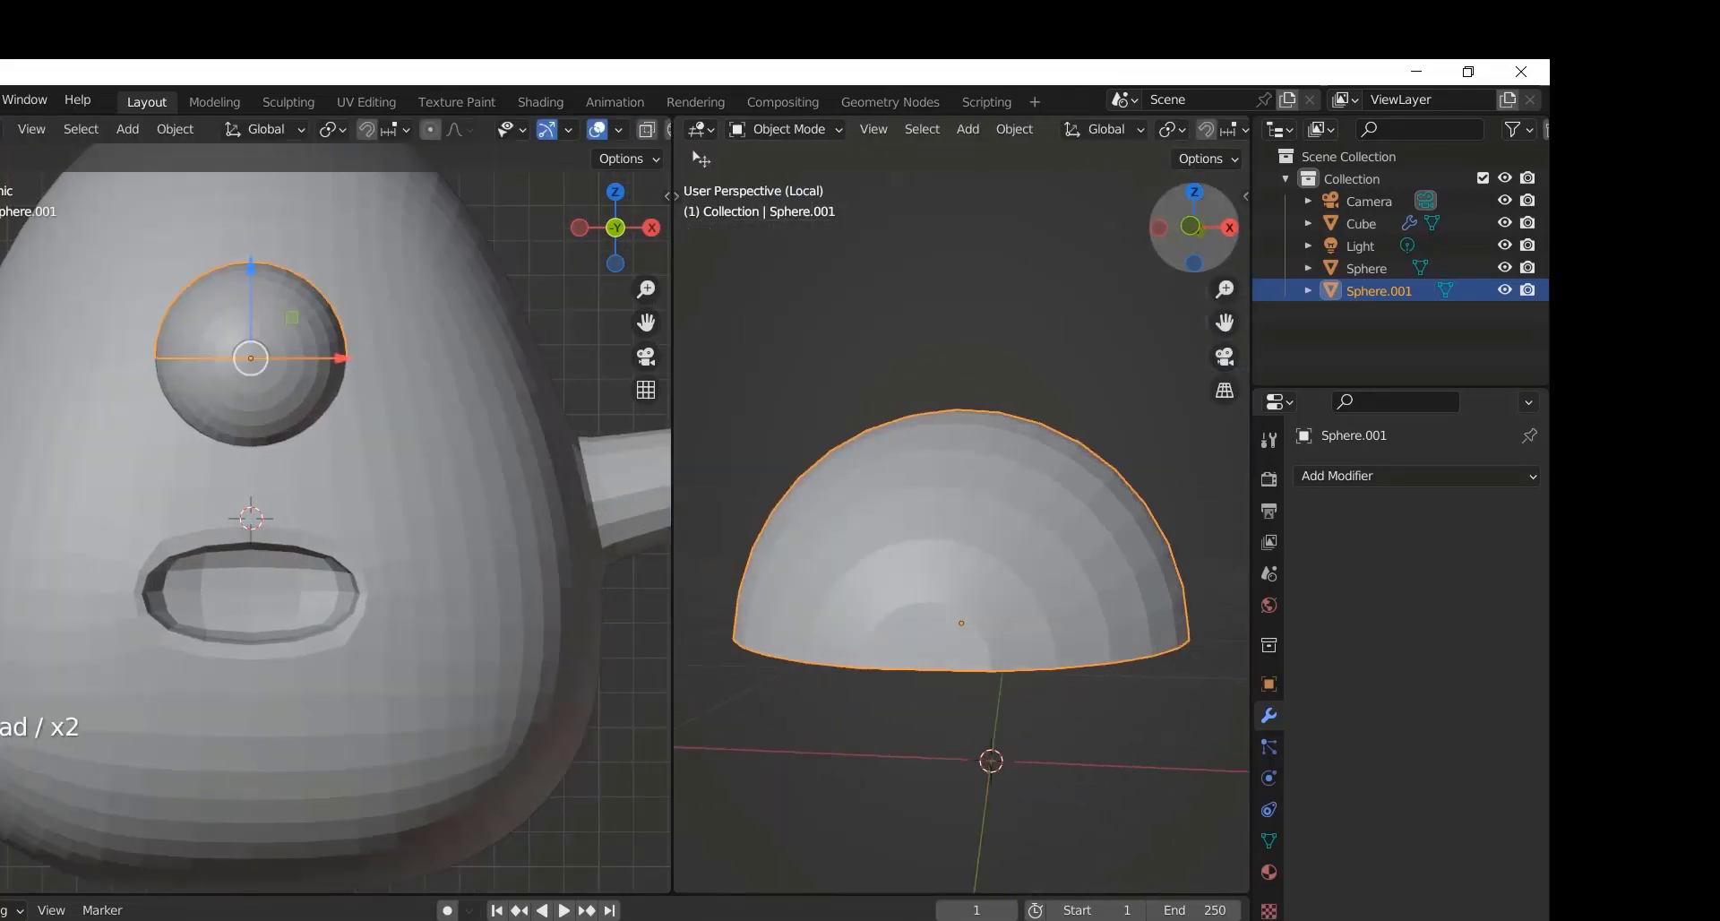
{"action": "key", "text": "ctrl+z"}
{"action": "key", "text": "ctrl+z"}
{"action": "key", "text": "ctrl+z"}
{"action": "key", "text": "ctrl+z"}
{"action": "key", "text": "ctrl+z"}
{"action": "key", "text": "ctrl+z"}
{"action": "key", "text": "ctrl+z"}
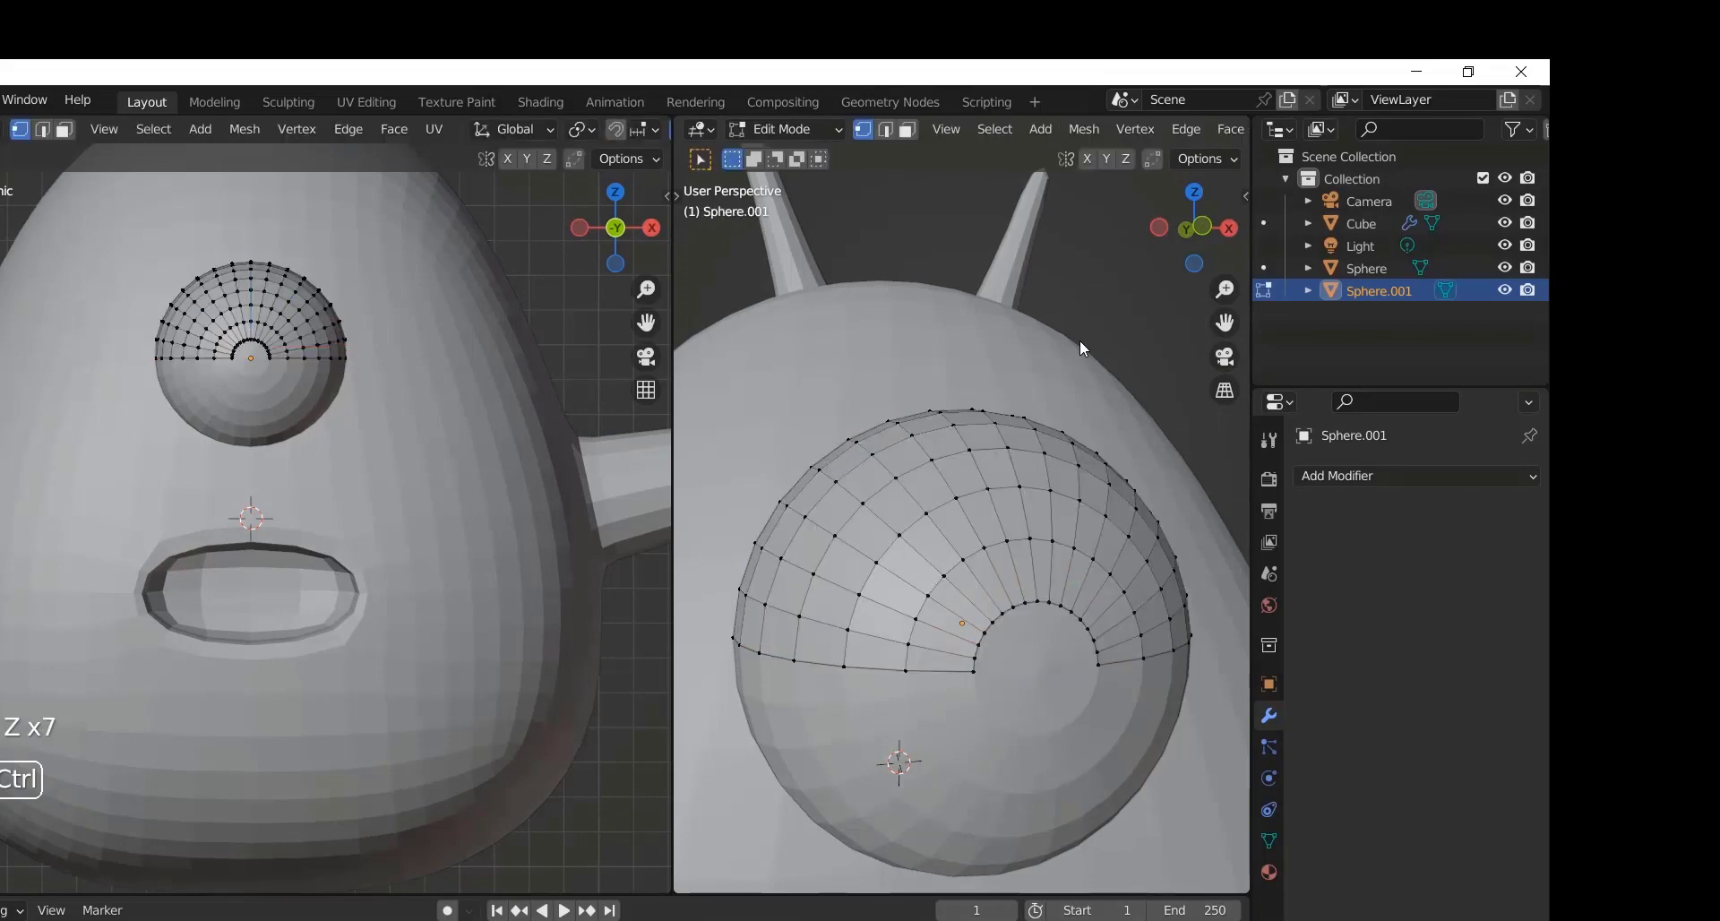
{"action": "key", "text": "ctrl+z"}
Step: Show the separated upper half alone in local view in Object Mode with smooth shading
{"action": "key", "text": "ctrl+1"}
{"action": "key", "text": "KP_Divide"}
{"action": "key", "text": "ctrl+z"}
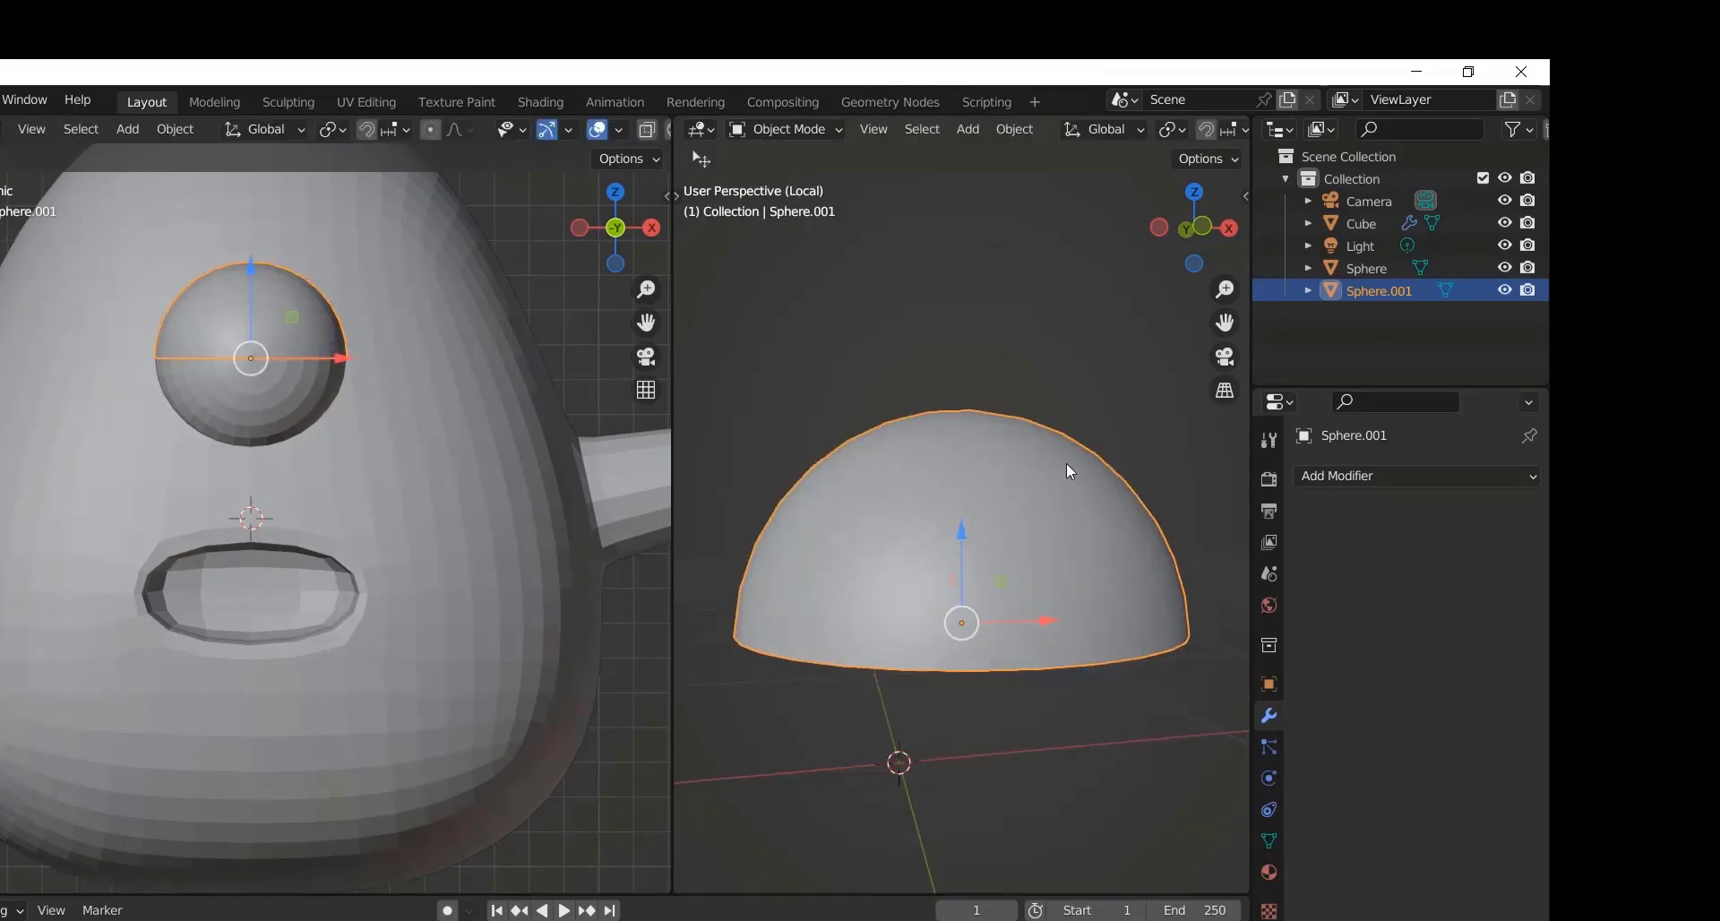
Step: Give the half-dome a Solidify modifier of -0.07 m thickness below a level 1 Subdivision modifier, and disable the subdivision's viewport display
{"action": "left_click", "coordinate": [1308, 476]}
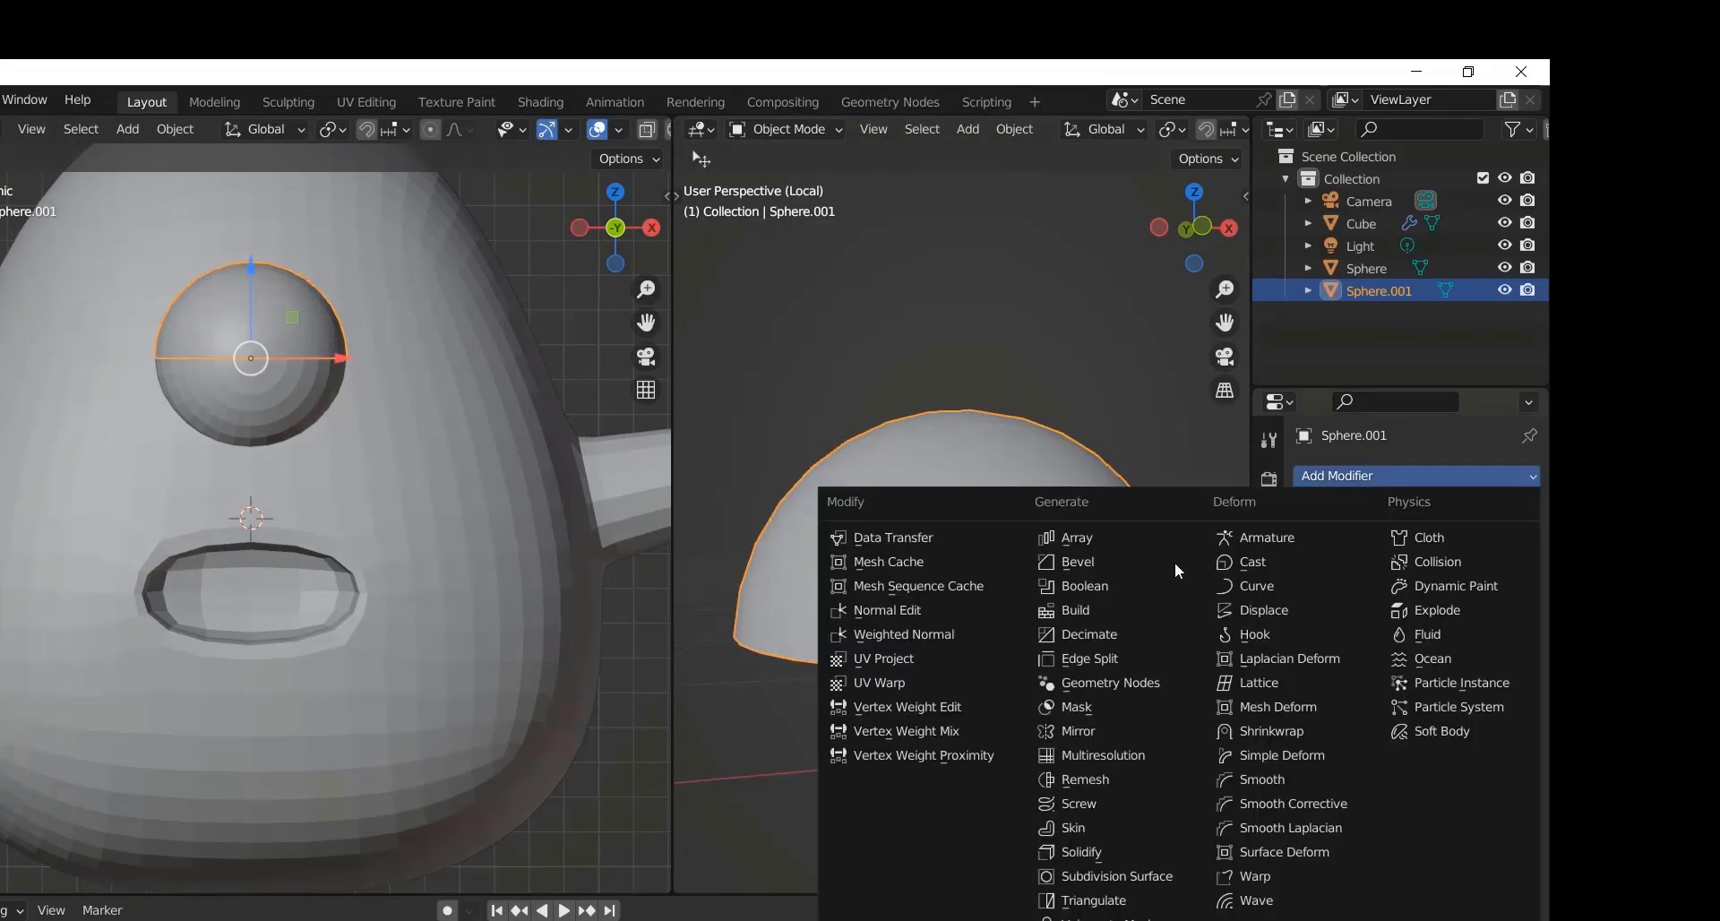
{"action": "left_click", "coordinate": [1132, 860]}
{"action": "left_click_drag", "start_coordinate": [1453, 577], "coordinate": [1243, 573]}
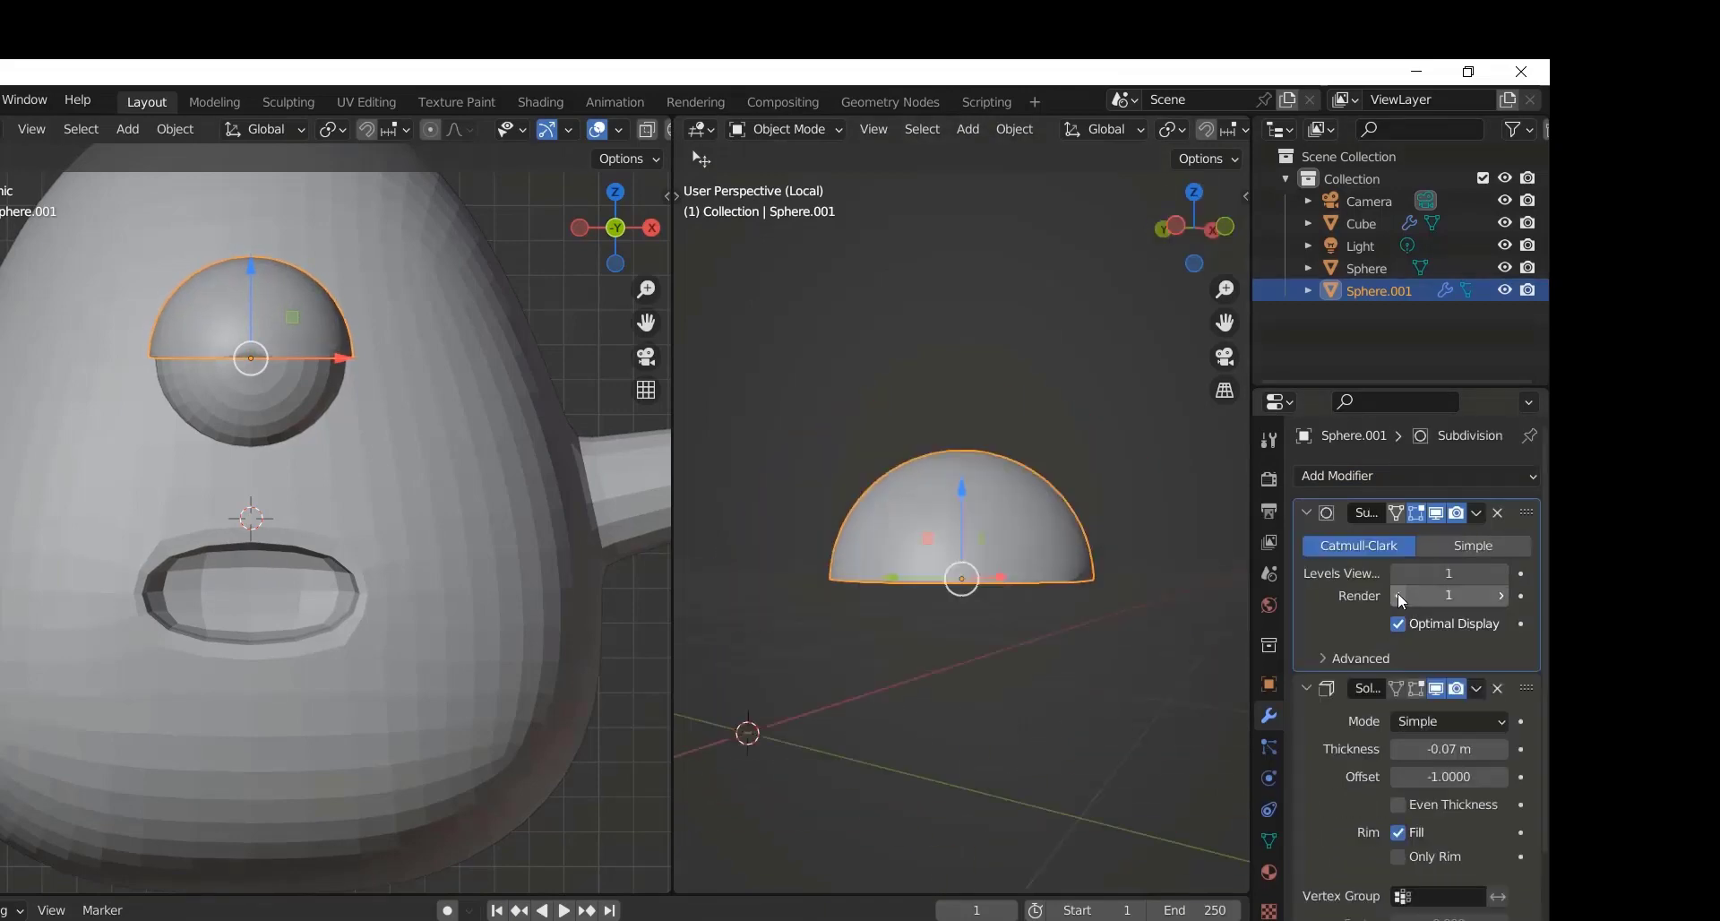
{"action": "left_click", "coordinate": [1436, 516]}
Step: Shade the eye sphere smooth and add a level 1 Subdivision modifier to it
{"action": "left_click", "coordinate": [249, 400]}
{"action": "right_click", "coordinate": [249, 400]}
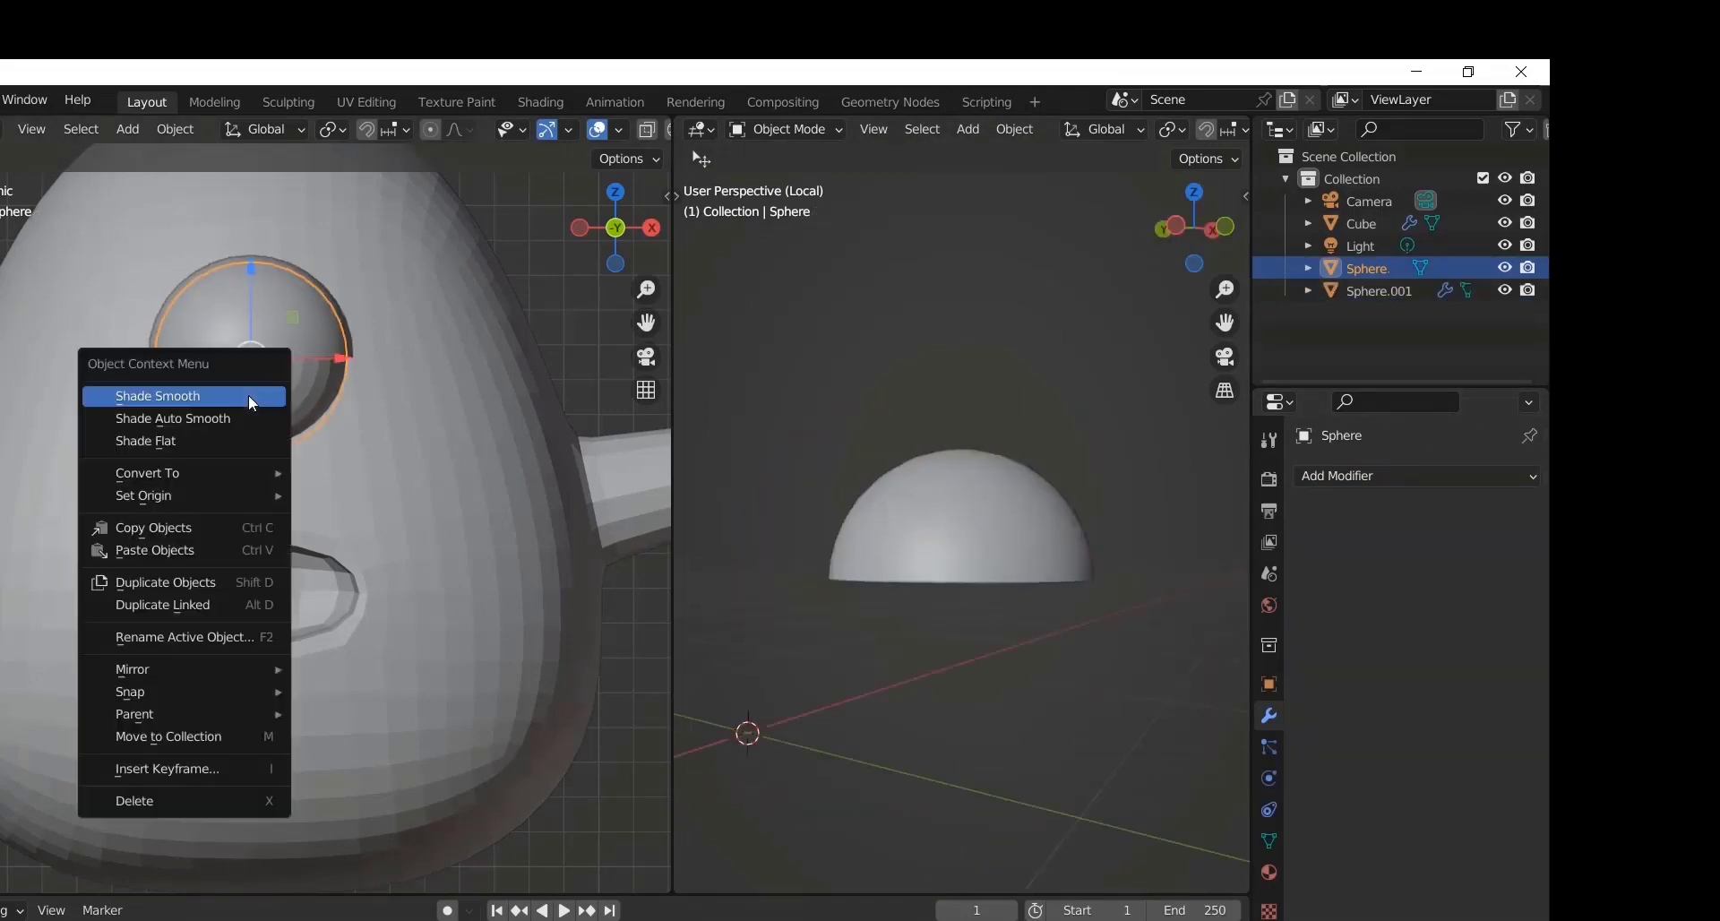
{"action": "left_click", "coordinate": [251, 400]}
{"action": "left_click", "coordinate": [523, 395]}
{"action": "mouse_move", "coordinate": [625, 228]}
{"action": "left_mouse_down"}
{"action": "mouse_move", "coordinate": [582, 229]}
{"action": "mouse_move", "coordinate": [599, 226]}
{"action": "left_mouse_up"}
{"action": "scroll", "coordinate": [207, 306], "scroll_direction": "down", "scroll_amount": 3}
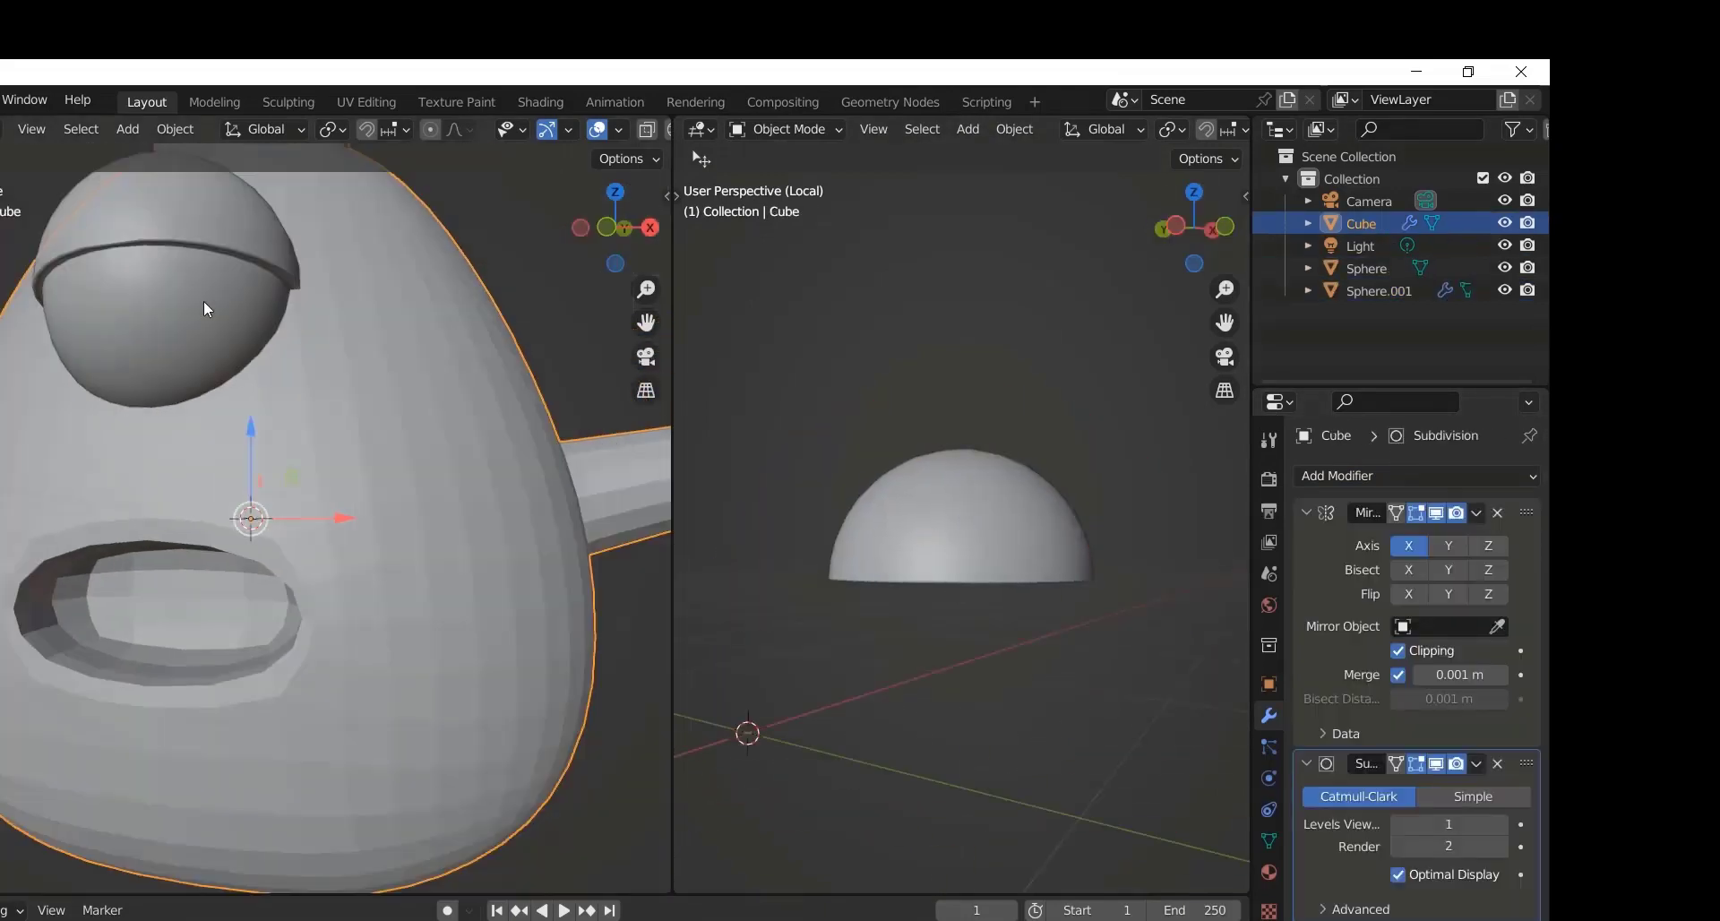
{"action": "left_click", "coordinate": [207, 306]}
{"action": "key", "text": "ctrl+1"}
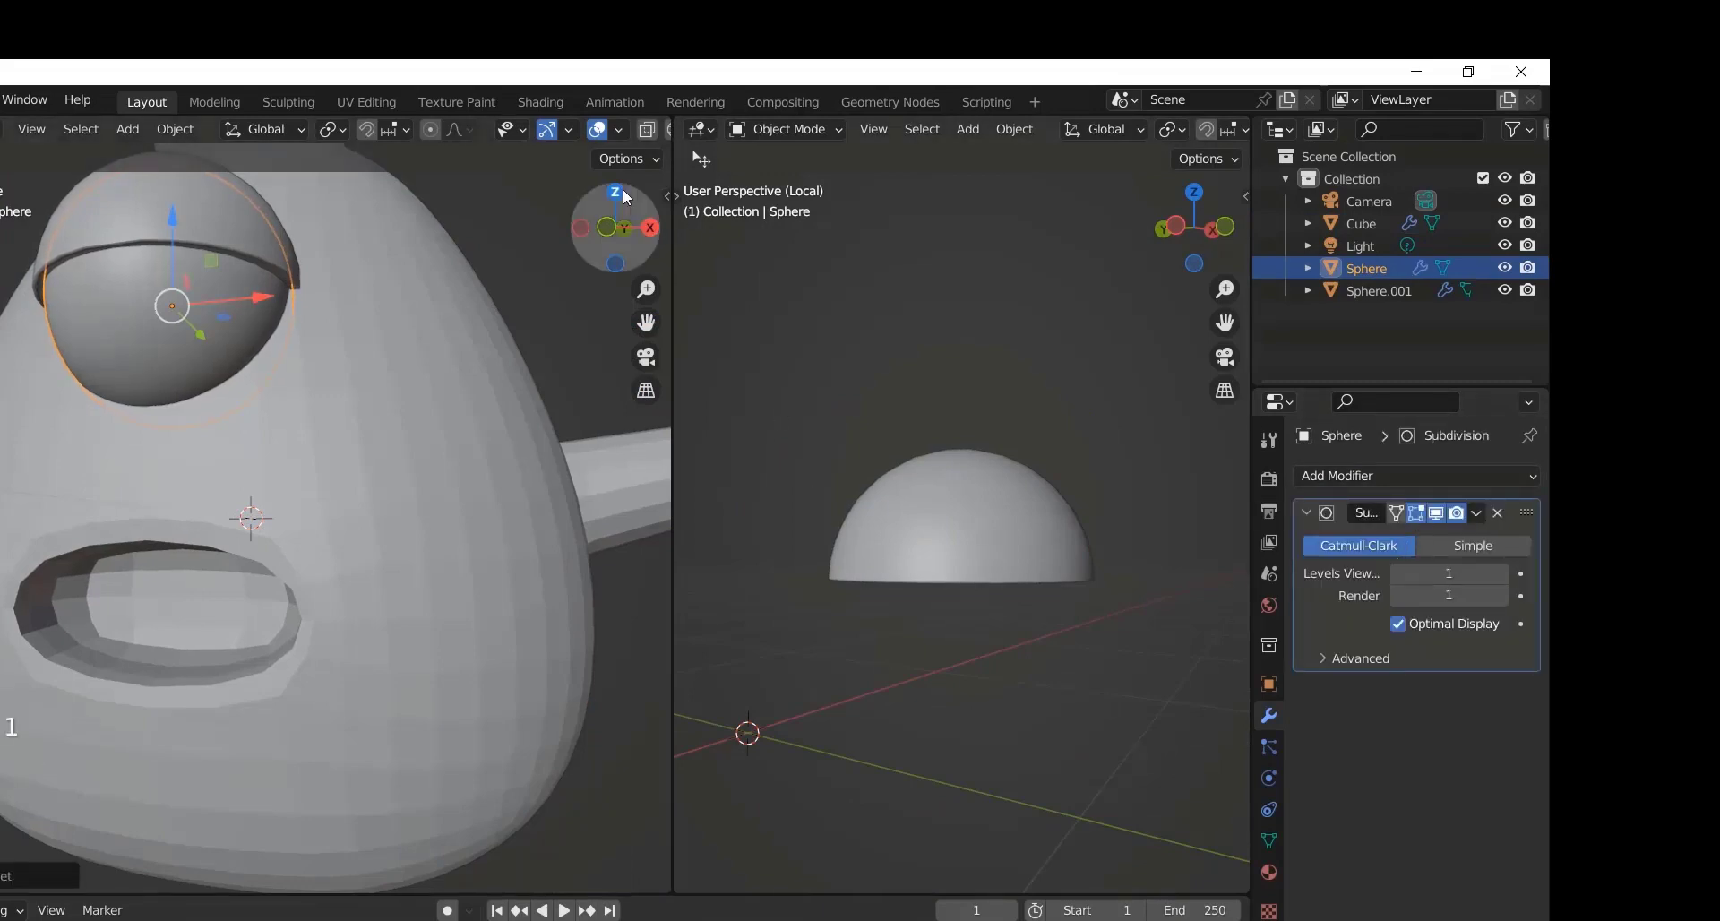
Step: Select the eye sphere and its lid together, move them outward from the face along Y, and tilt them about the X axis
{"action": "scroll", "coordinate": [383, 287], "scroll_direction": "down", "scroll_amount": 3}
{"action": "left_click", "coordinate": [383, 286]}
{"action": "scroll", "coordinate": [448, 287], "scroll_direction": "down", "scroll_amount": 1}
{"action": "left_click_drag", "start_coordinate": [598, 227], "coordinate": [661, 227]}
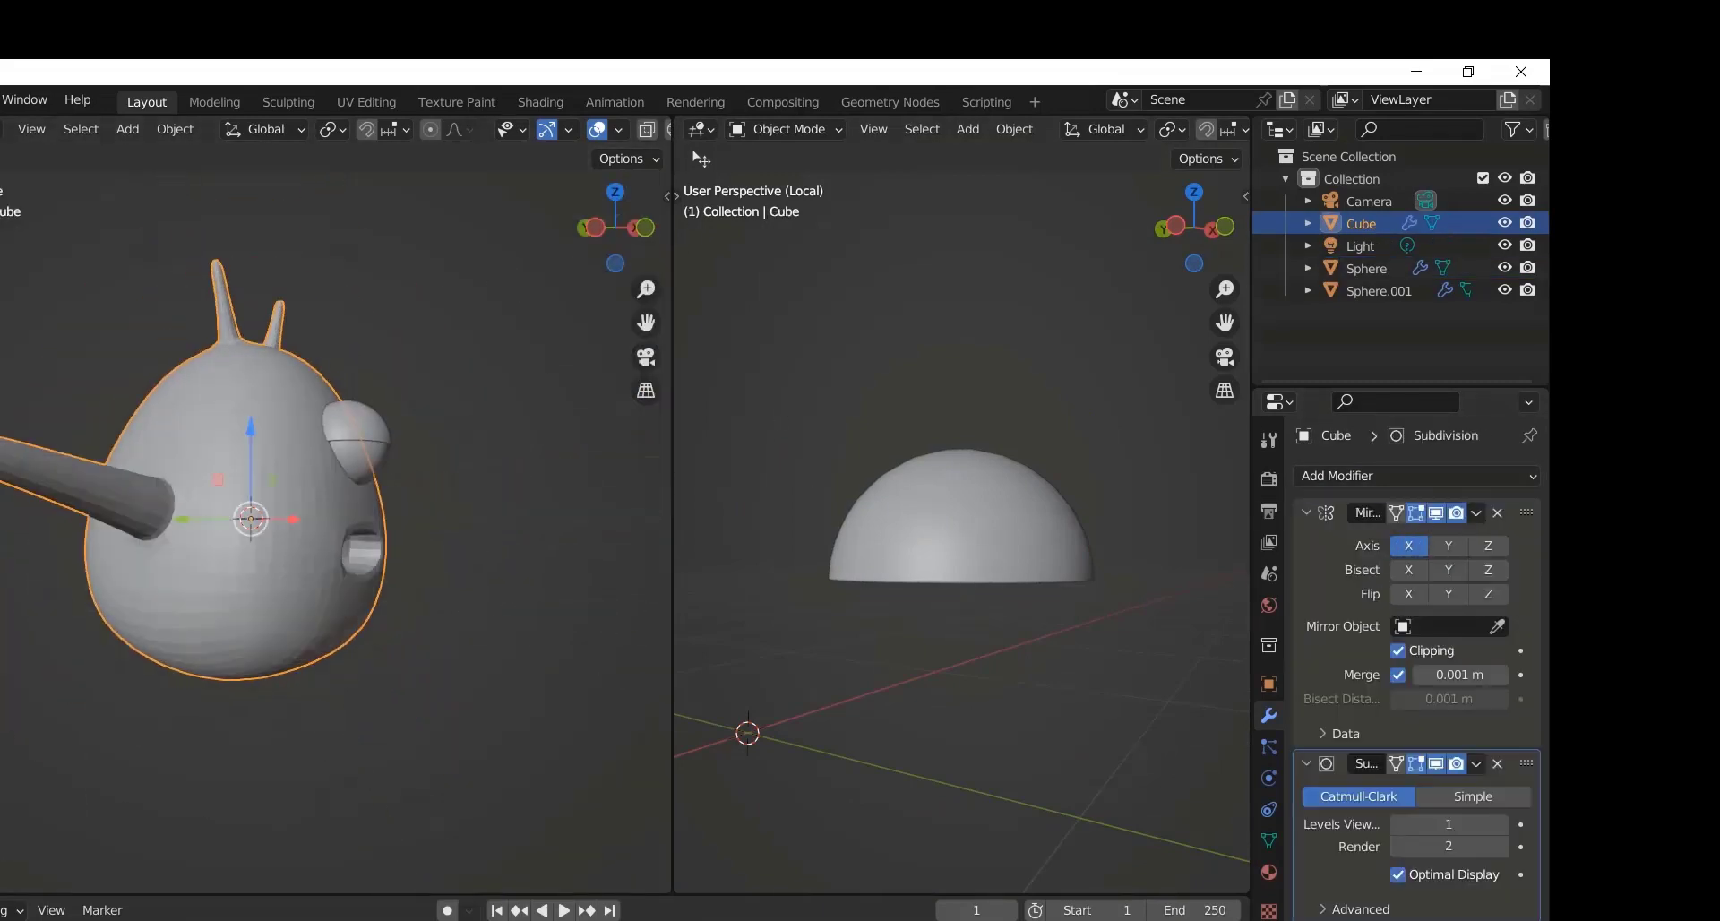
{"action": "left_click", "coordinate": [348, 448]}
{"action": "left_click", "coordinate": [350, 429], "text": "shift"}
{"action": "key", "text": "r"}
{"action": "key", "text": "y"}
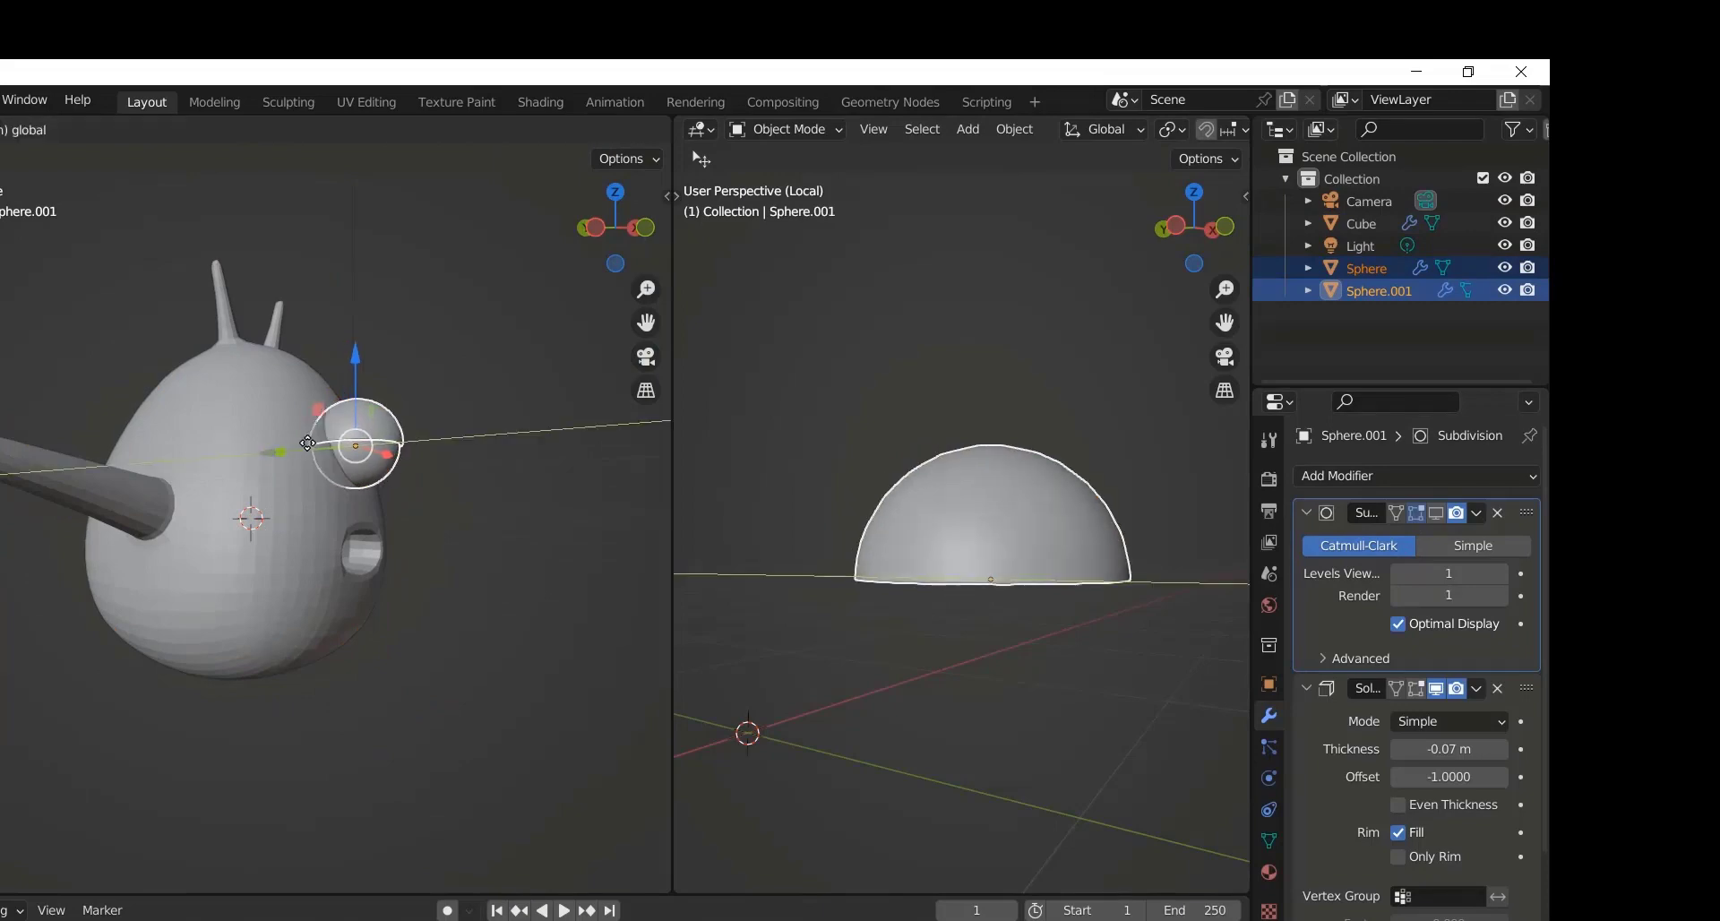
{"action": "key", "text": "x"}
{"action": "left_click", "coordinate": [512, 377]}
{"action": "left_click_drag", "start_coordinate": [616, 226], "coordinate": [554, 227]}
{"action": "left_click", "coordinate": [498, 408]}
{"action": "key", "text": "KP_1"}
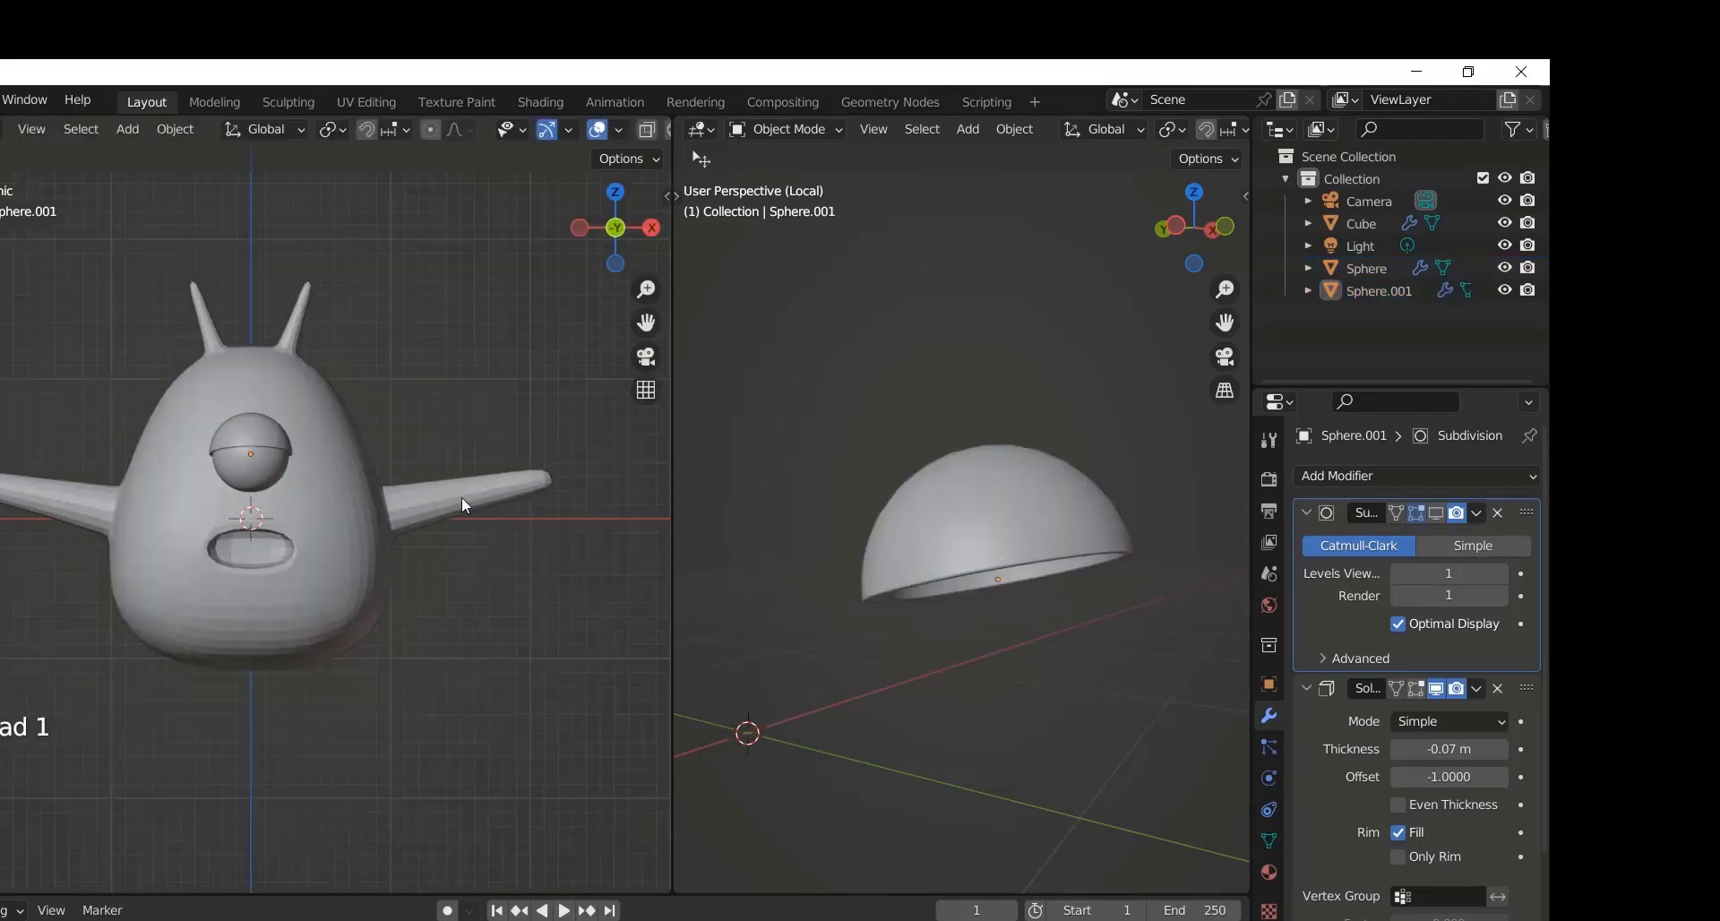
Step: Extrude the tip of the body's horn in Edit Mode and scale the new end wider
{"action": "left_click", "coordinate": [346, 416]}
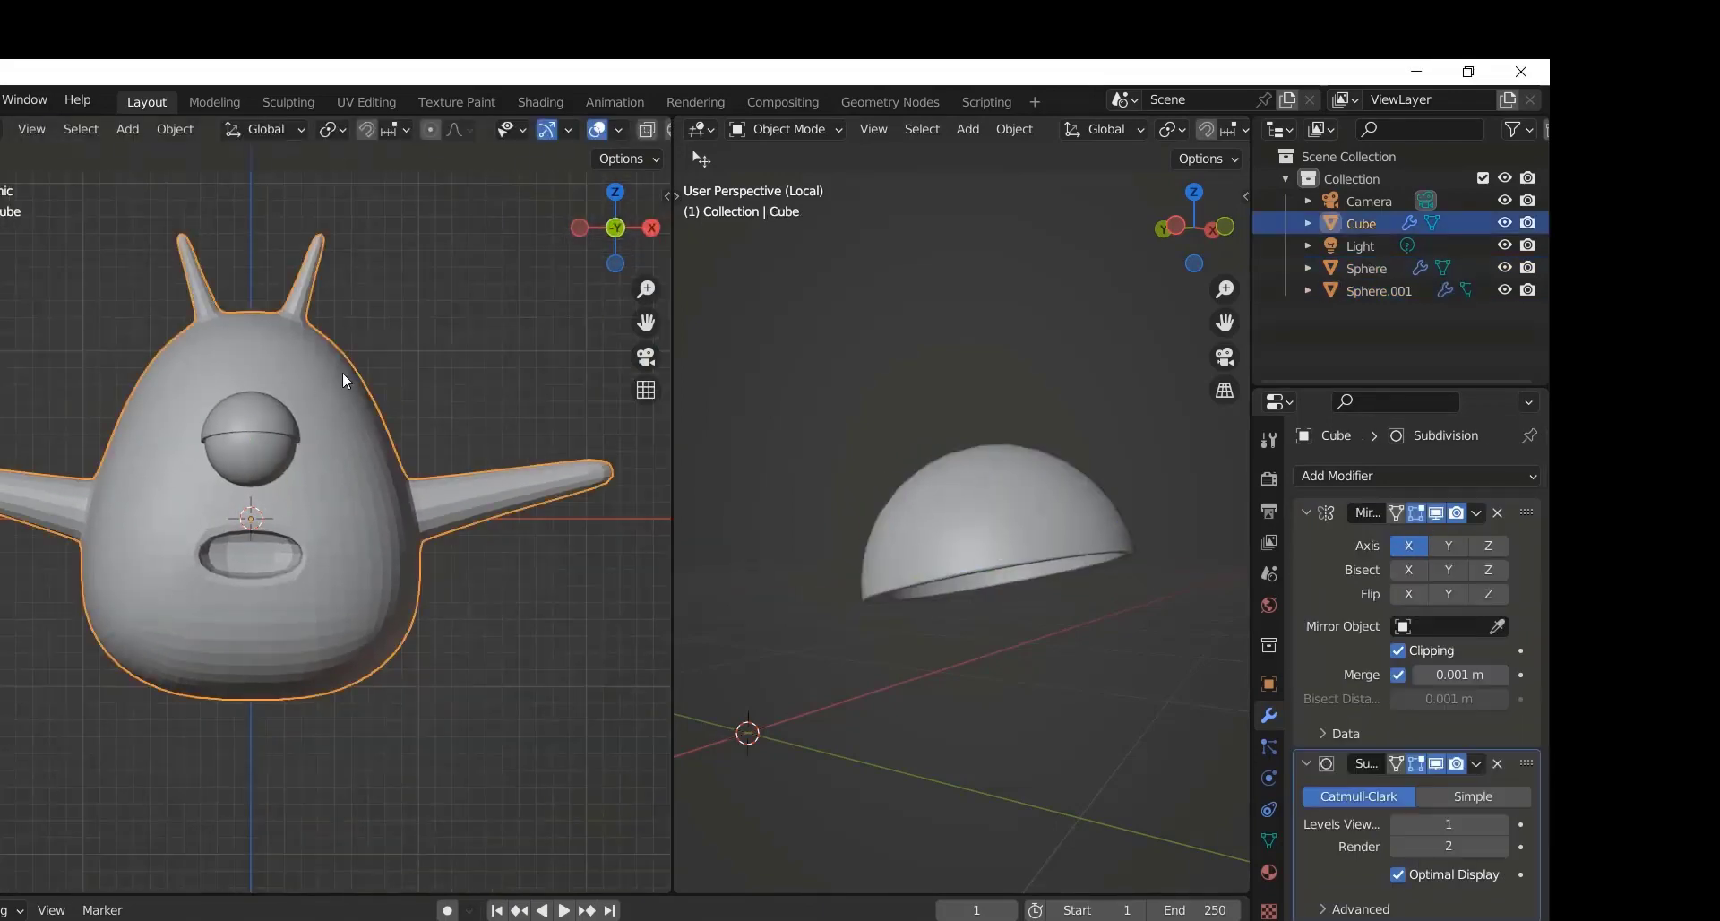
{"action": "key", "text": "Tab"}
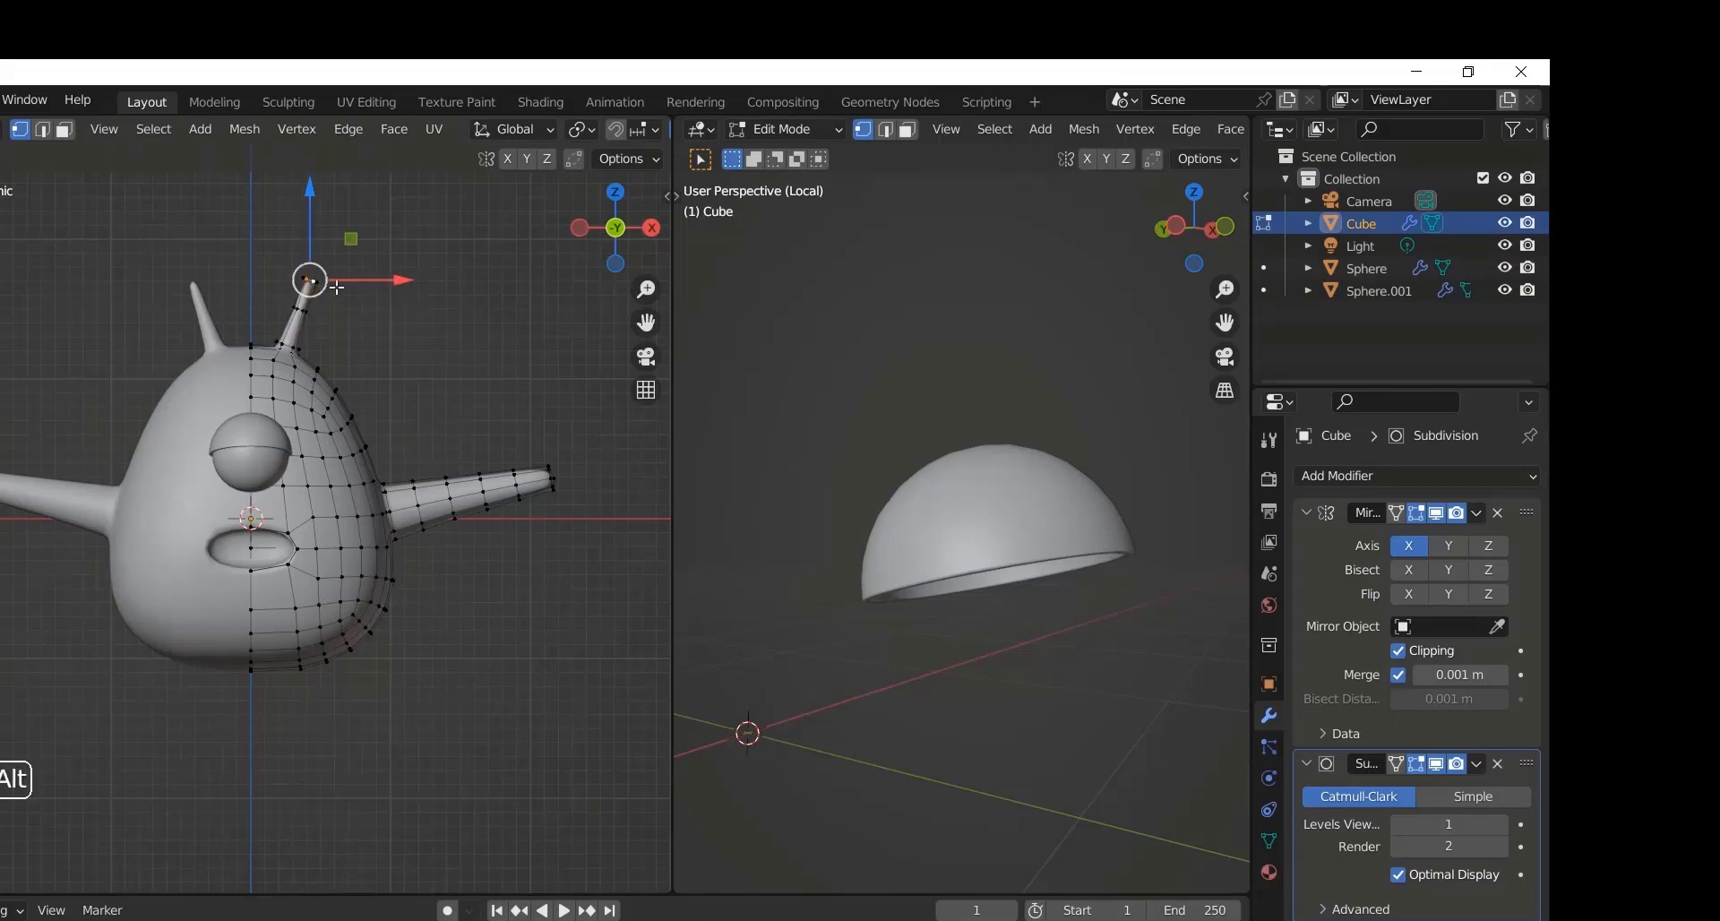
{"action": "middle_click_drag", "start_coordinate": [310, 280], "coordinate": [478, 231]}
{"action": "scroll", "coordinate": [478, 231], "scroll_direction": "up", "scroll_amount": 2}
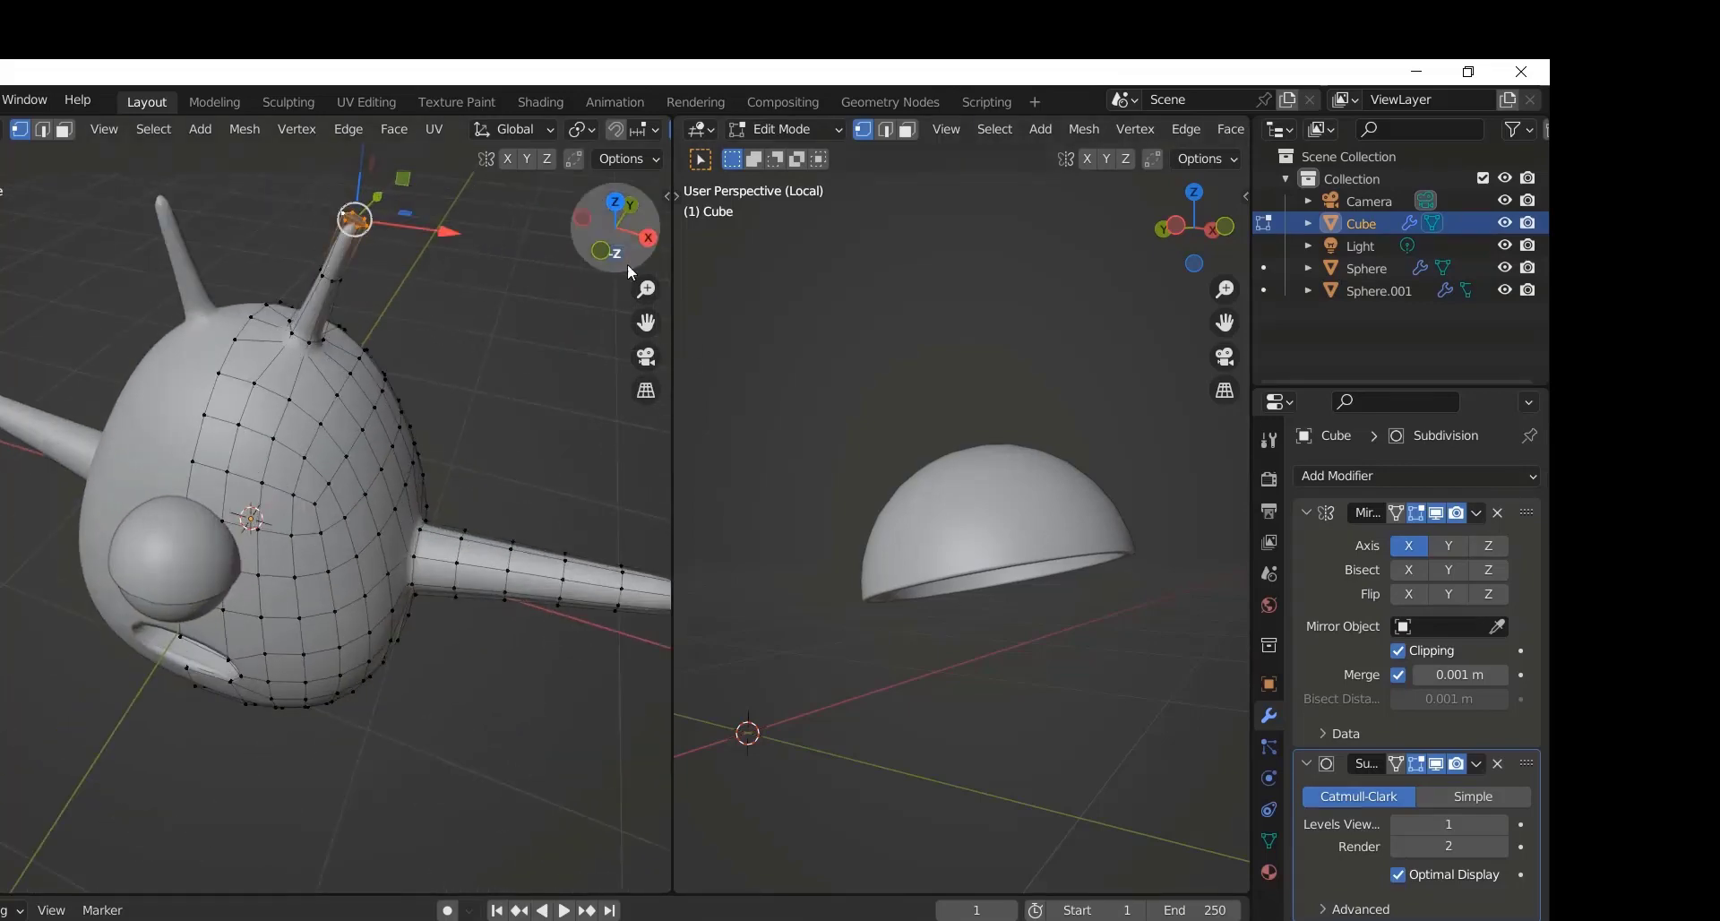
{"action": "left_click_drag", "start_coordinate": [614, 230], "coordinate": [511, 254]}
{"action": "key", "text": "e"}
{"action": "left_click", "coordinate": [457, 283]}
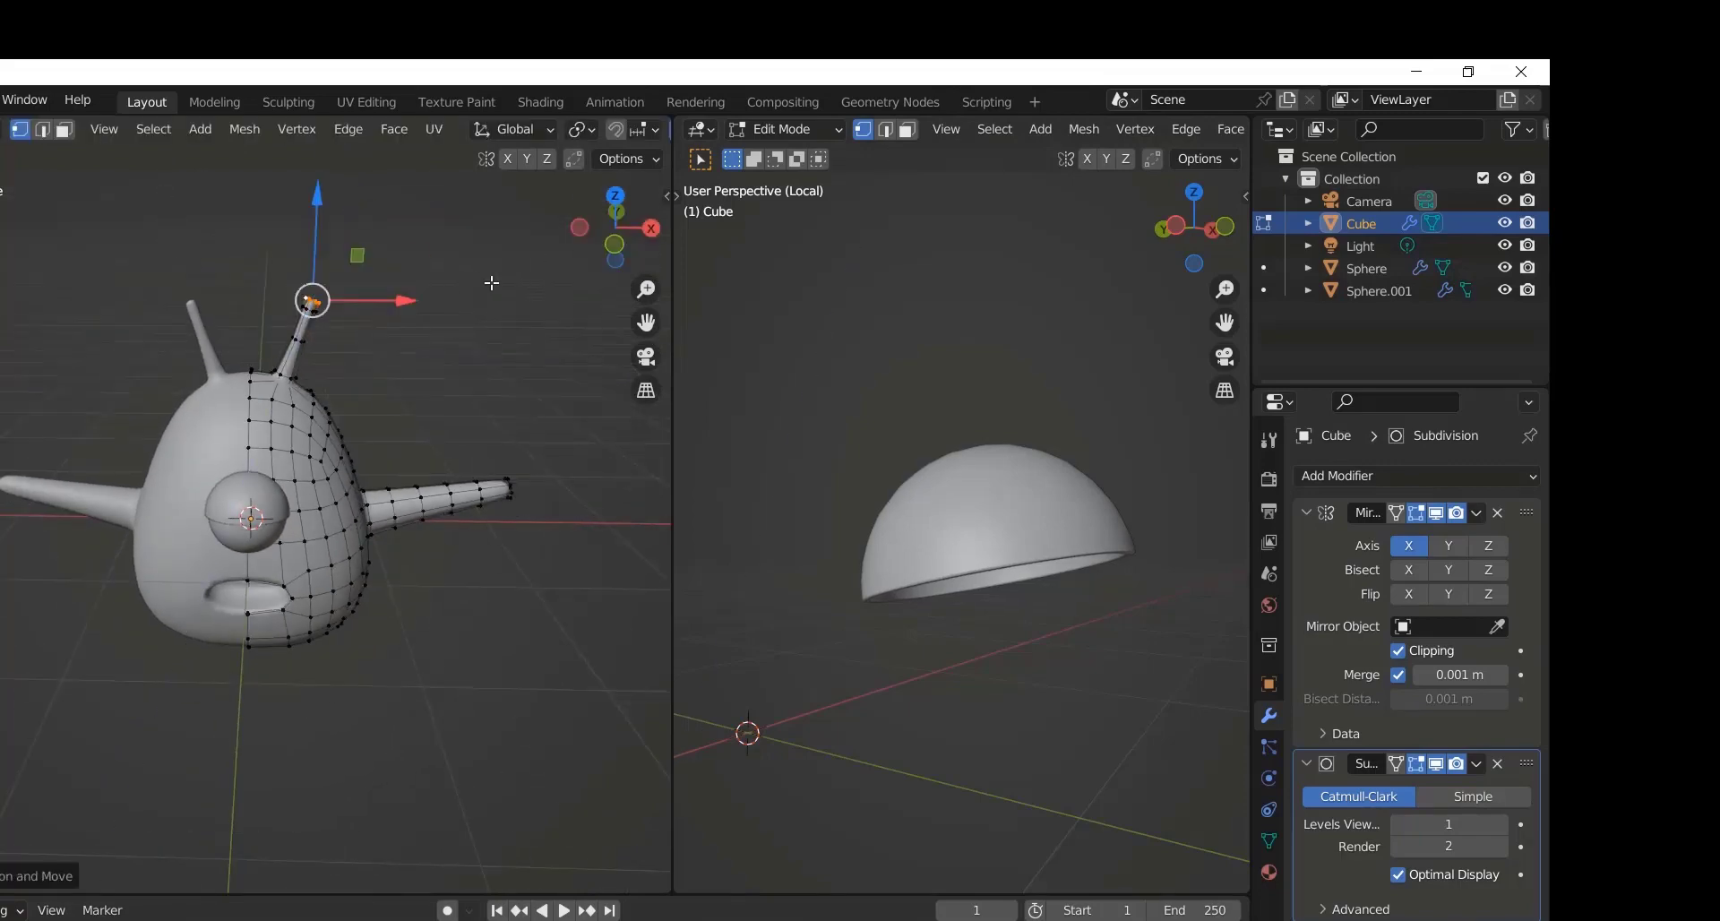
{"action": "key", "text": "s"}
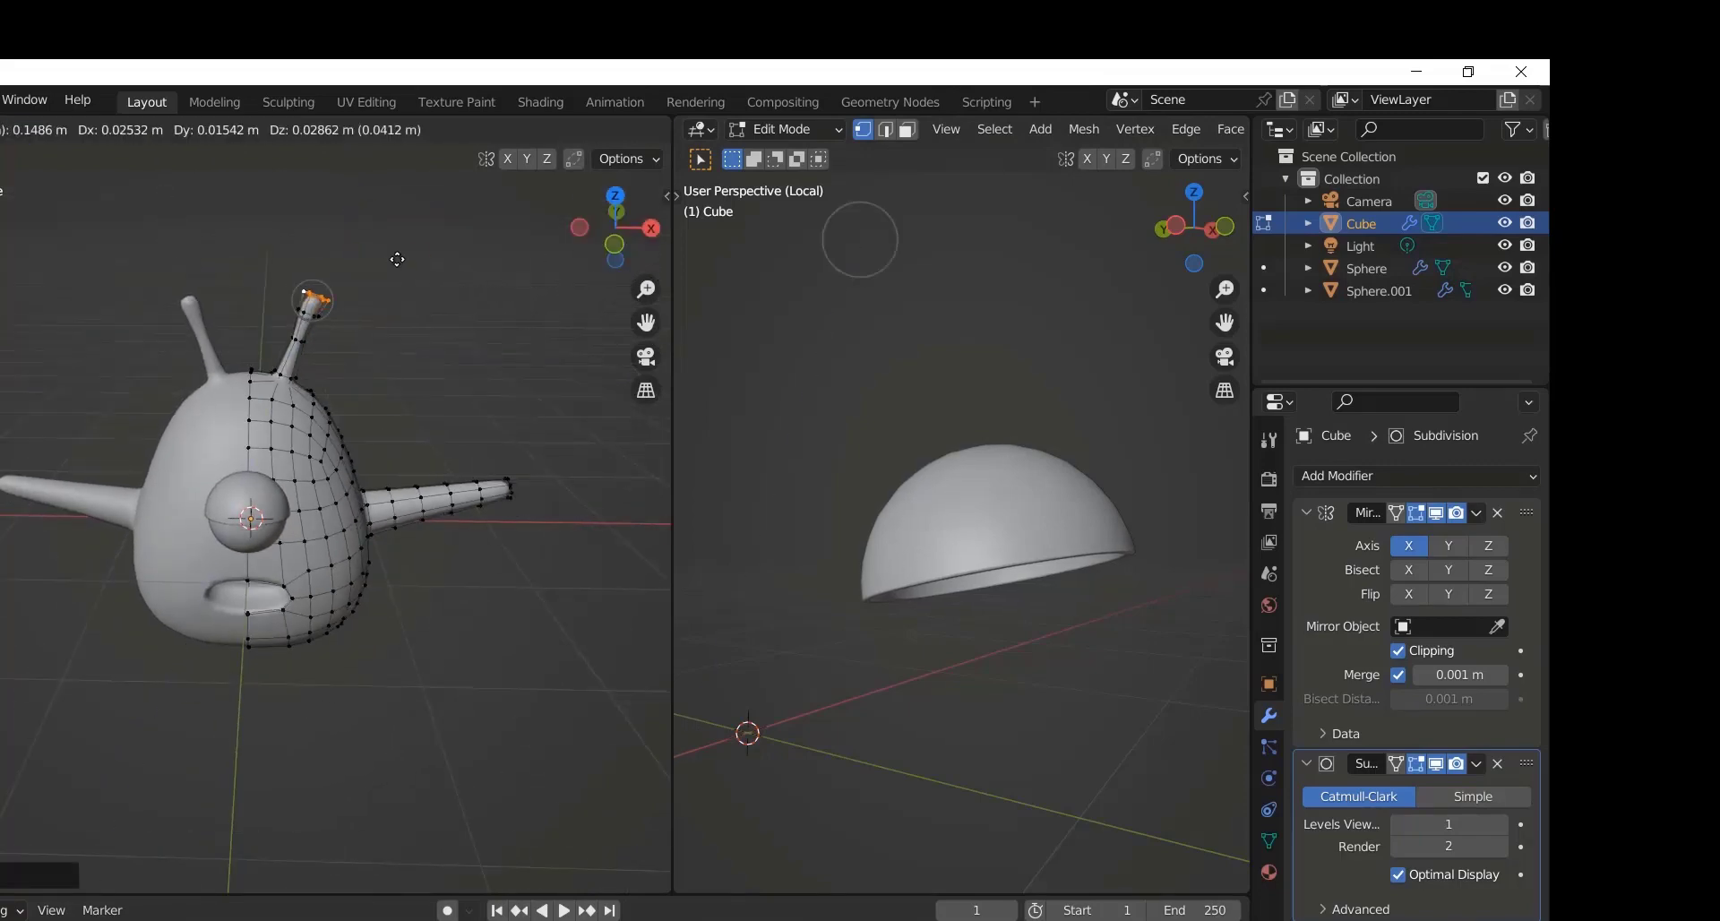
{"action": "left_click", "coordinate": [489, 287]}
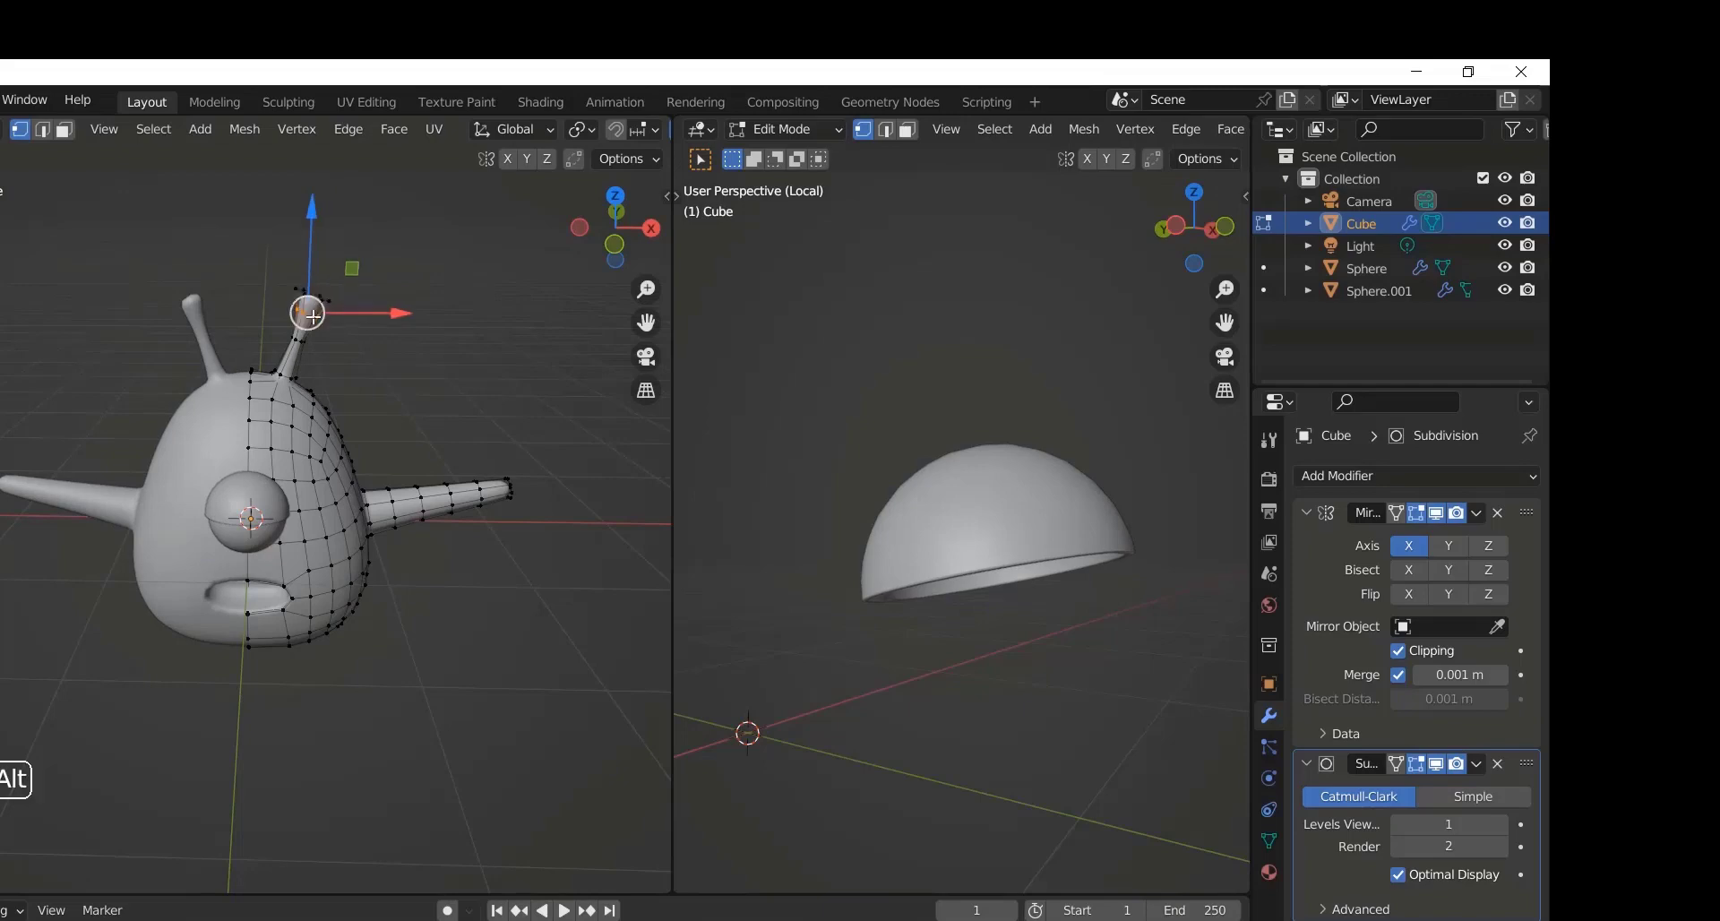
Step: Add a loop cut around the horn just below its widened tip
{"action": "key", "text": "ctrl+e"}
{"action": "left_click", "coordinate": [335, 344]}
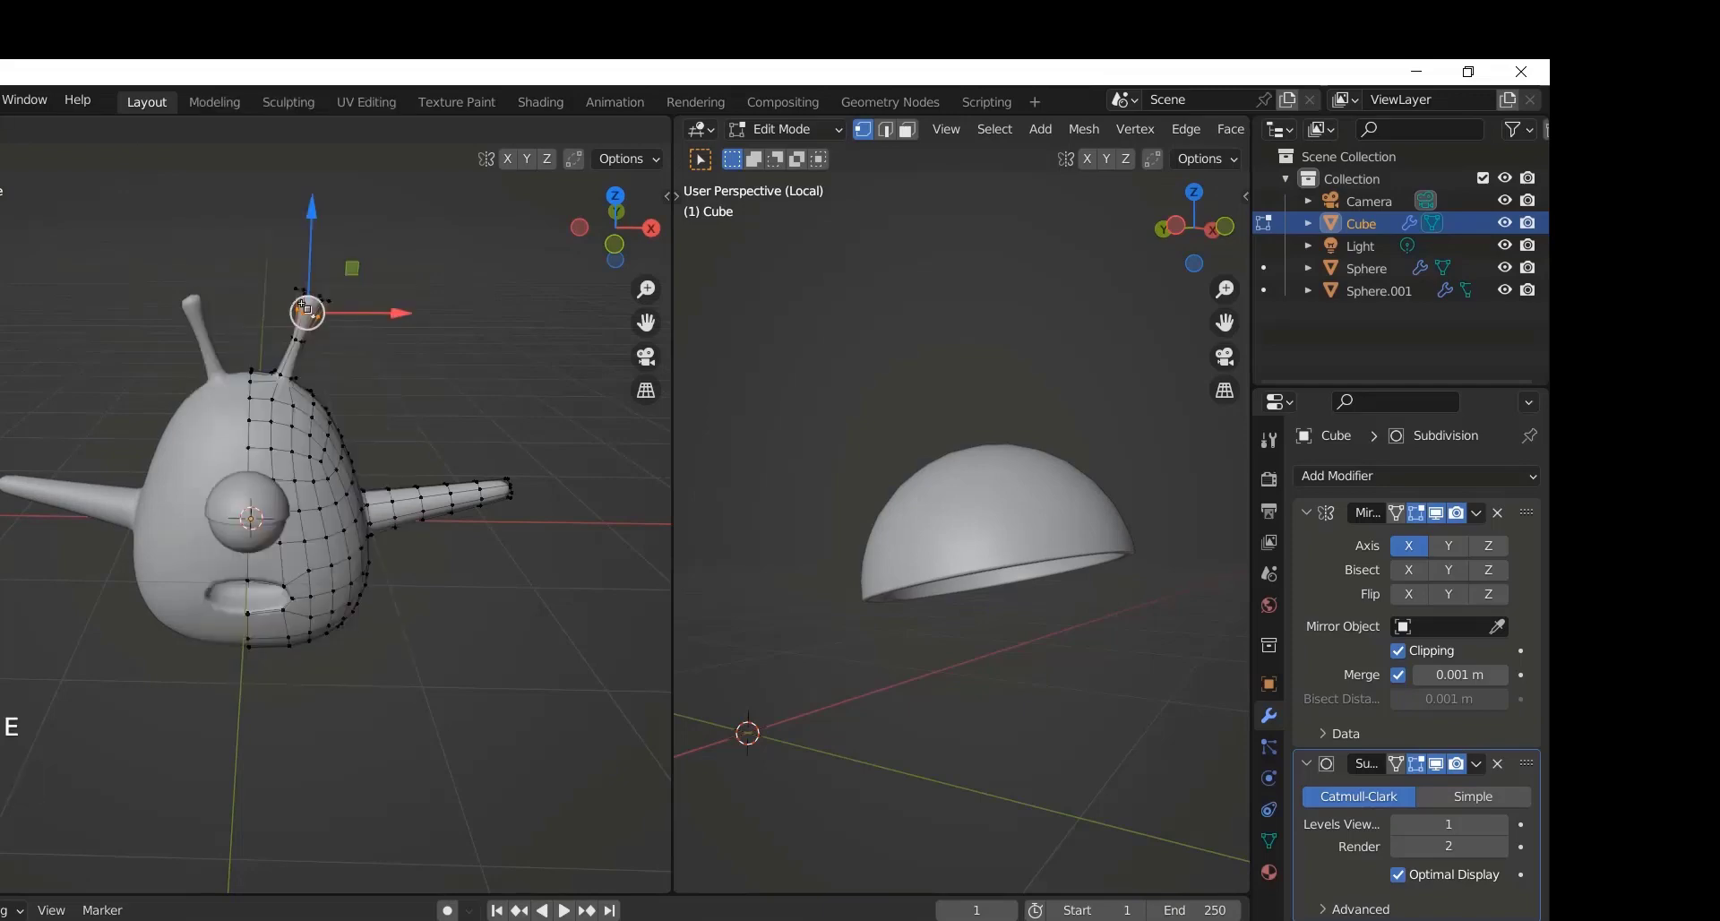
{"action": "left_click", "coordinate": [315, 324]}
{"action": "key", "text": "r"}
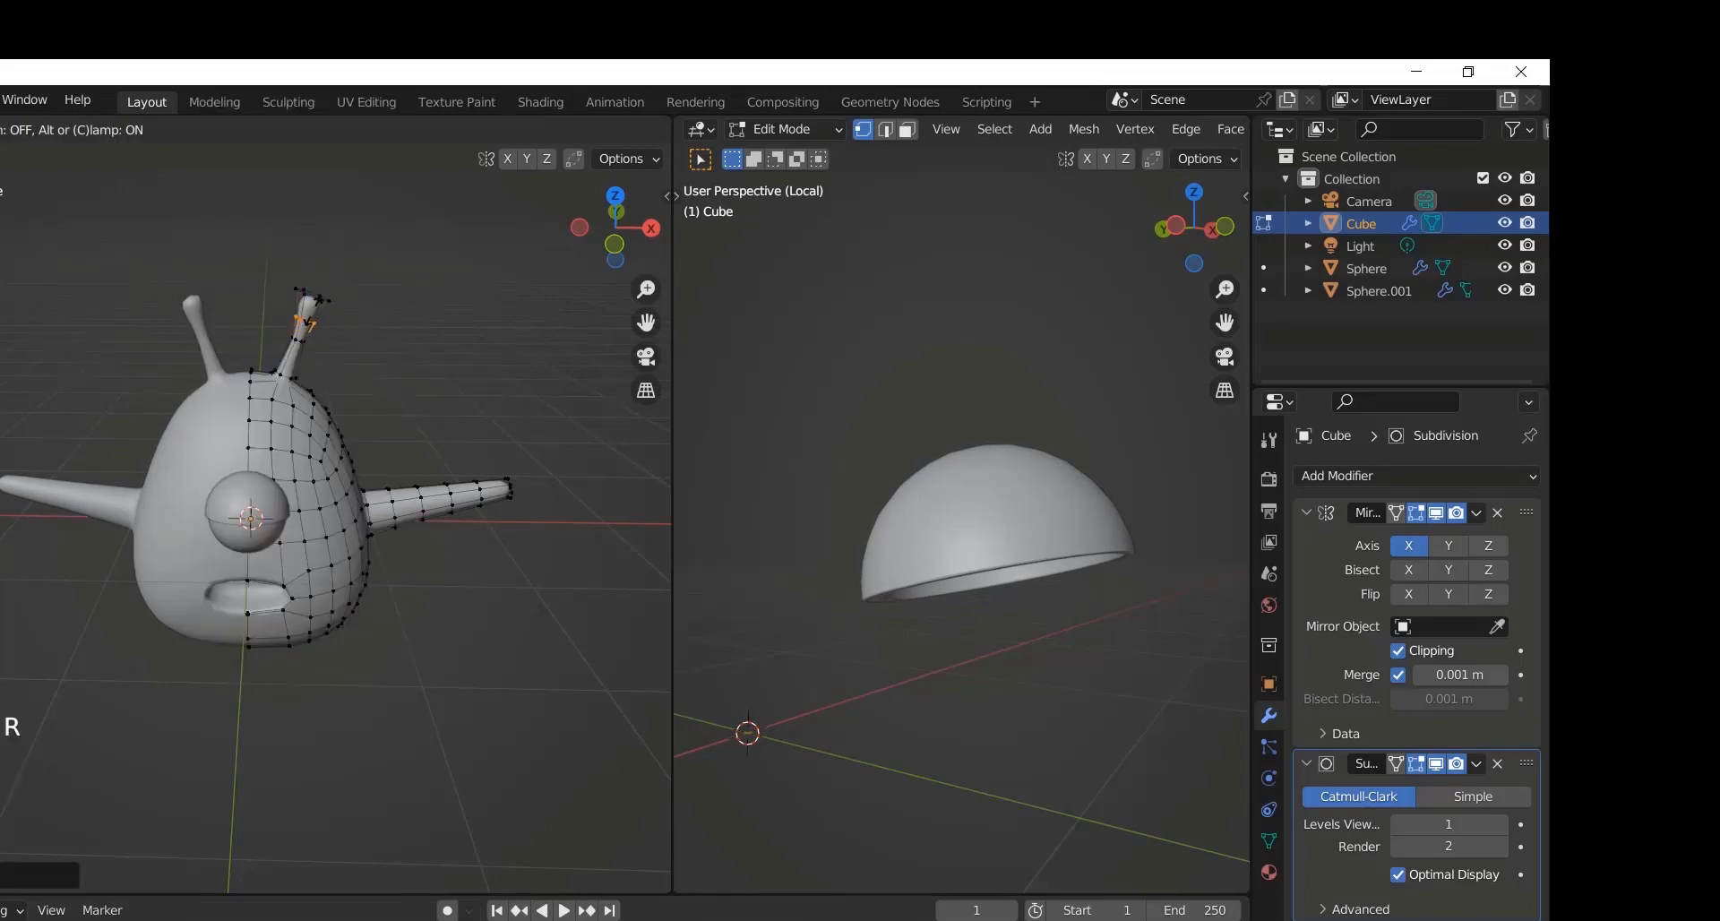
{"action": "key", "text": "z"}
{"action": "left_click", "coordinate": [307, 307]}
{"action": "left_click", "coordinate": [311, 314]}
{"action": "left_click", "coordinate": [309, 311]}
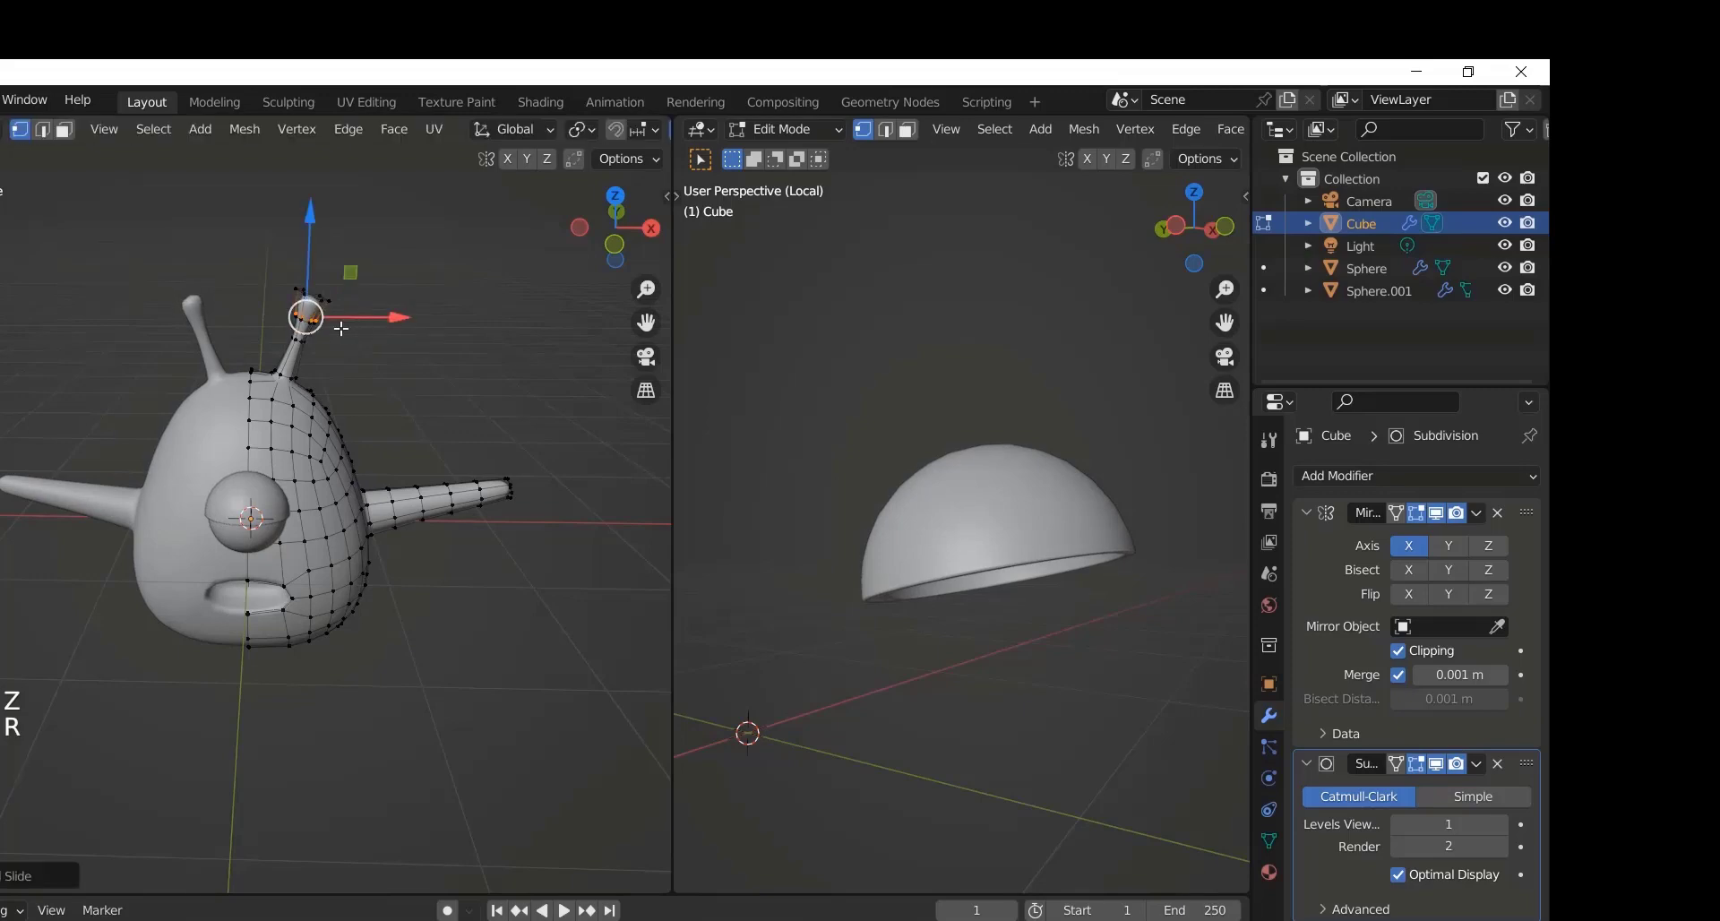
Step: Scale the loop below the horn tip with proportional size 0.15 to shape a rounded bulb, and return to Object Mode
{"action": "key", "text": "s"}
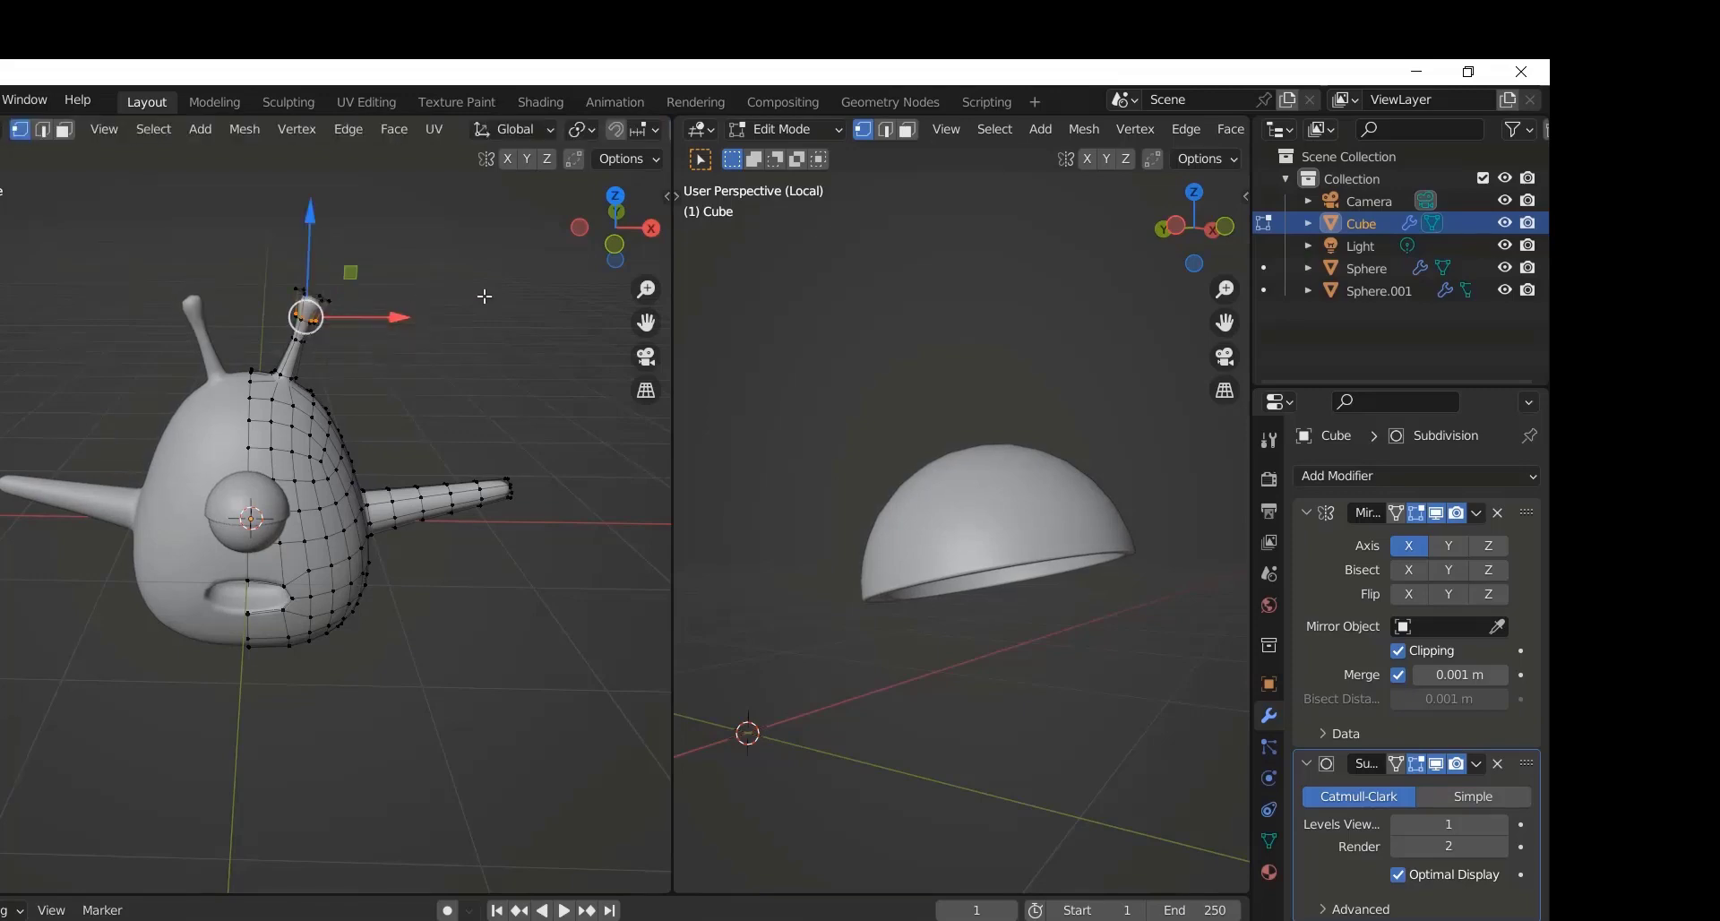
{"action": "scroll", "coordinate": [481, 296], "scroll_direction": "up", "scroll_amount": 5}
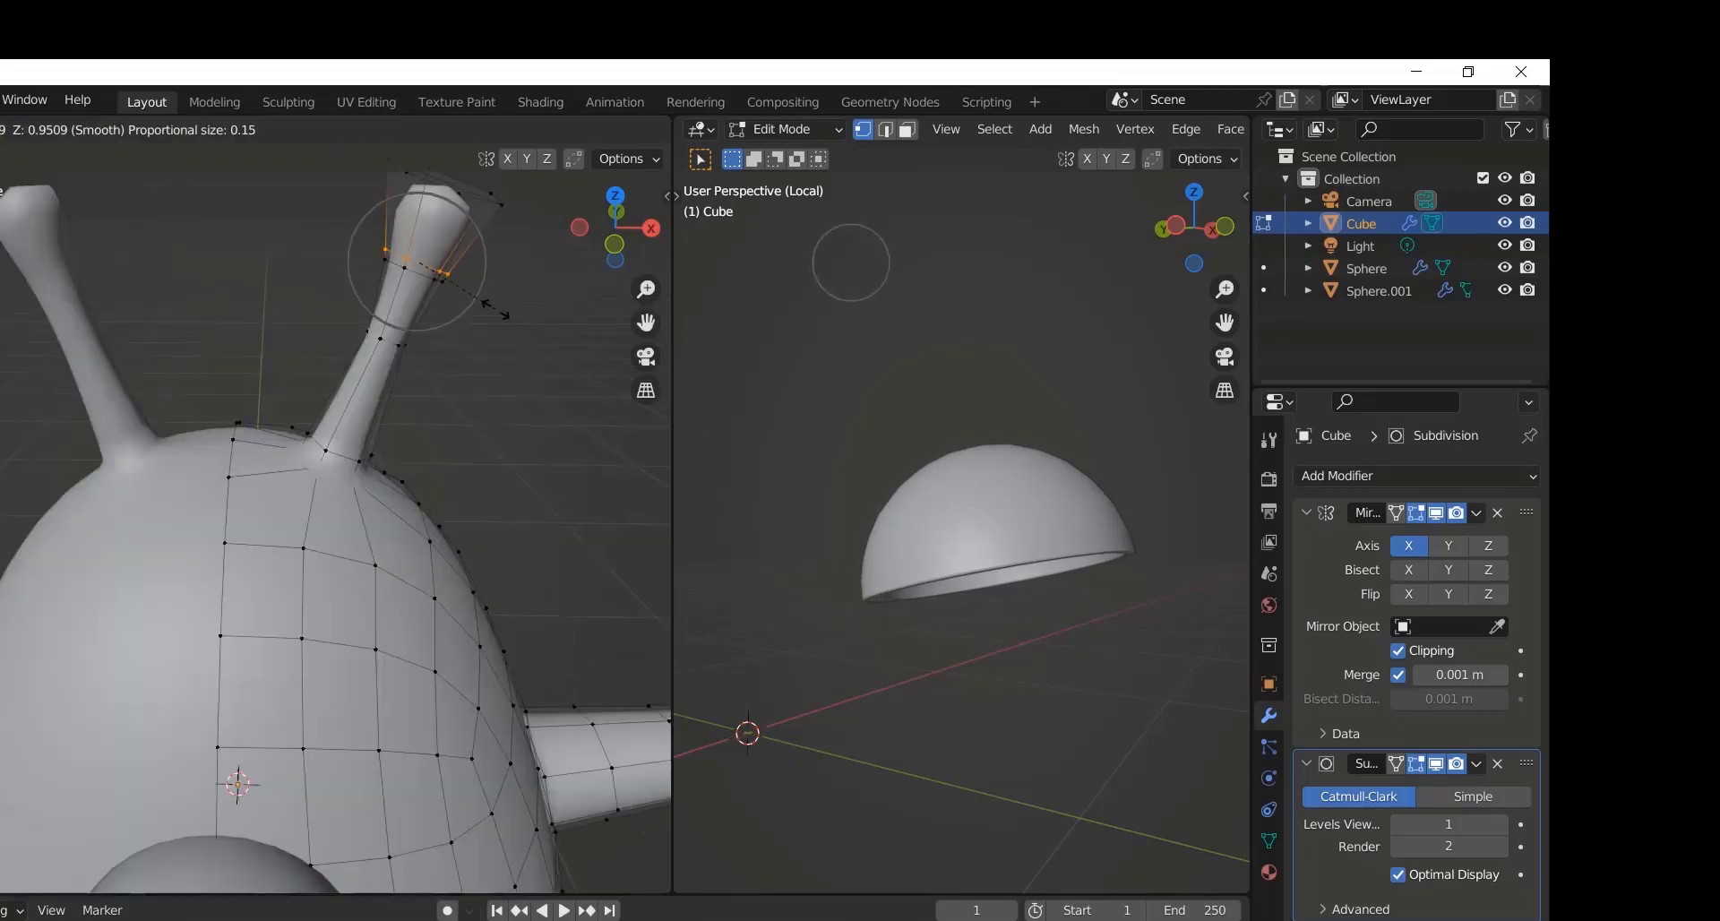
{"action": "left_click", "coordinate": [443, 279]}
{"action": "key", "text": "Tab"}
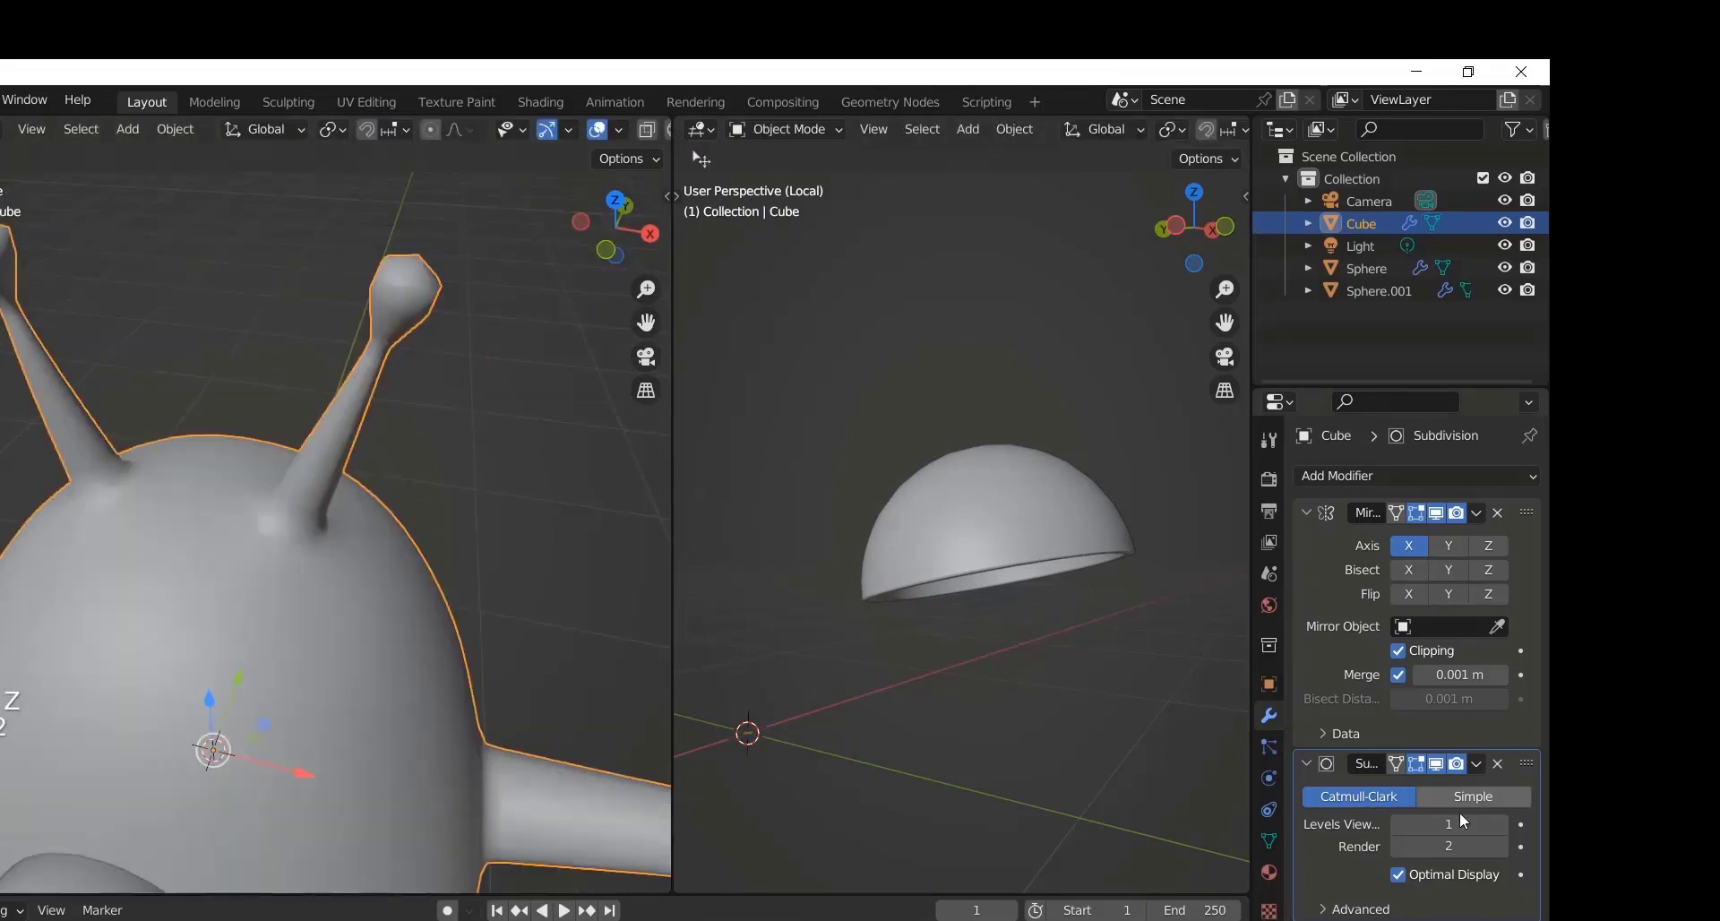
Step: Set the body's Subdivision viewport level to 2 and save the file as monster in the Monster folder
{"action": "left_click_drag", "start_coordinate": [1463, 819], "coordinate": [1482, 820]}
{"action": "key", "text": "Tab"}
{"action": "key", "text": "ctrl+s"}
{"action": "type", "text": "mon"}
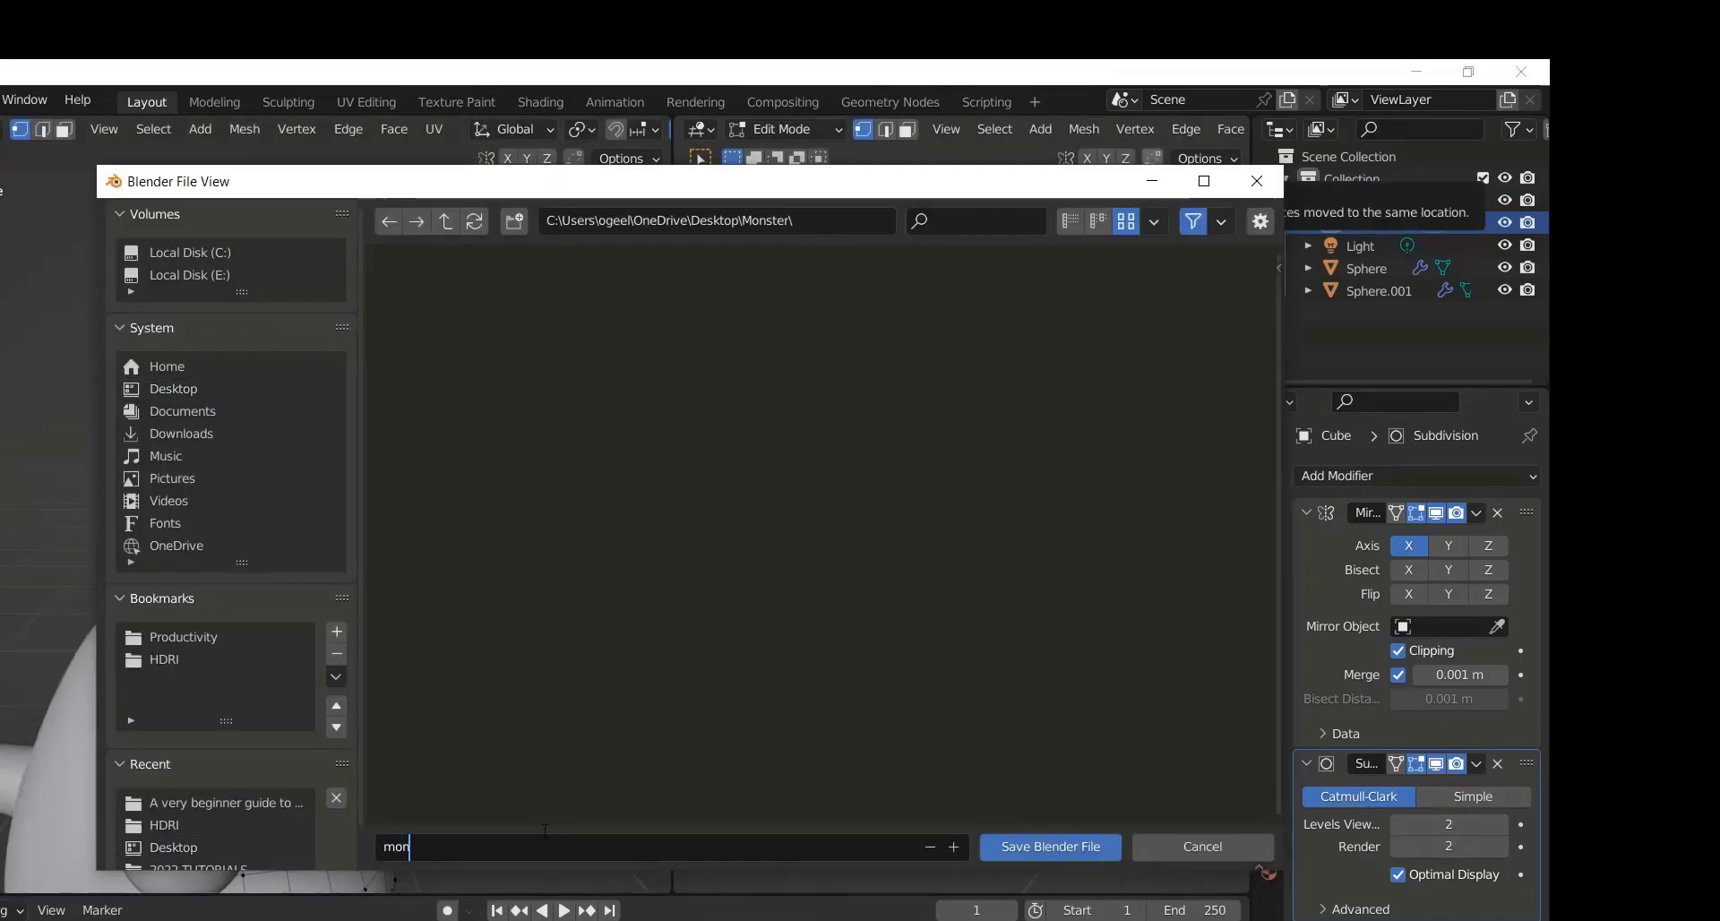
{"action": "type", "text": "ster"}
{"action": "key", "text": "Return"}
{"action": "key", "text": "Tab"}
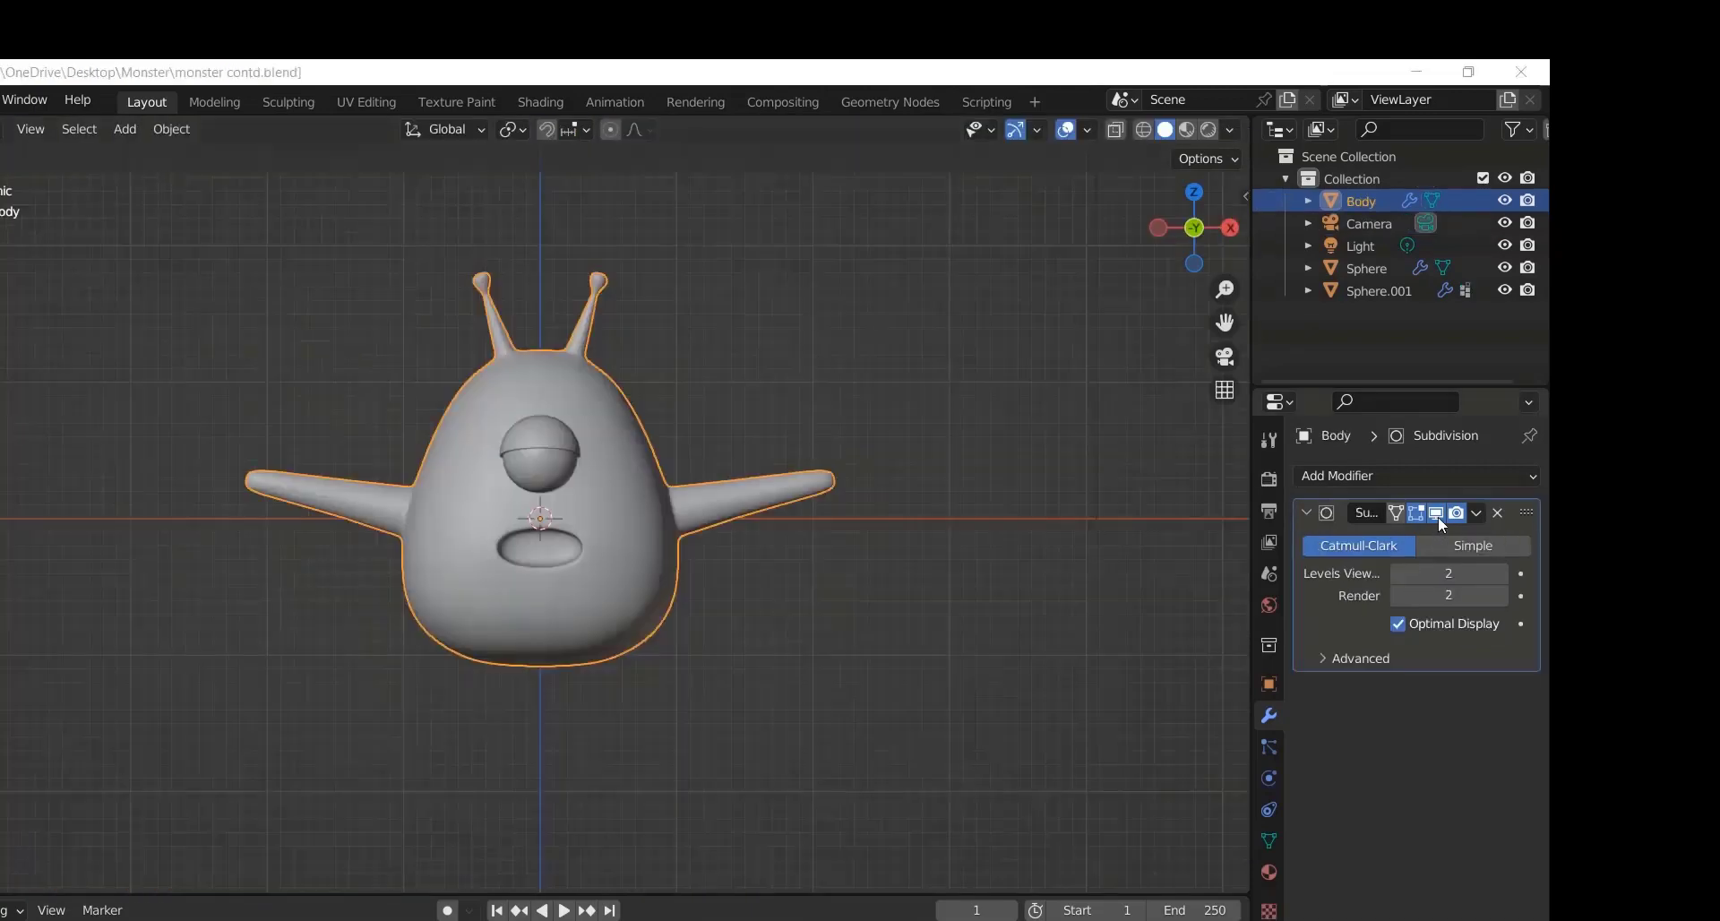
Step: Turn off the body's viewport subdivision display and select the vertices inside the mouth cavity in Edit Mode
{"action": "left_click", "coordinate": [1436, 512]}
{"action": "key", "text": "Tab"}
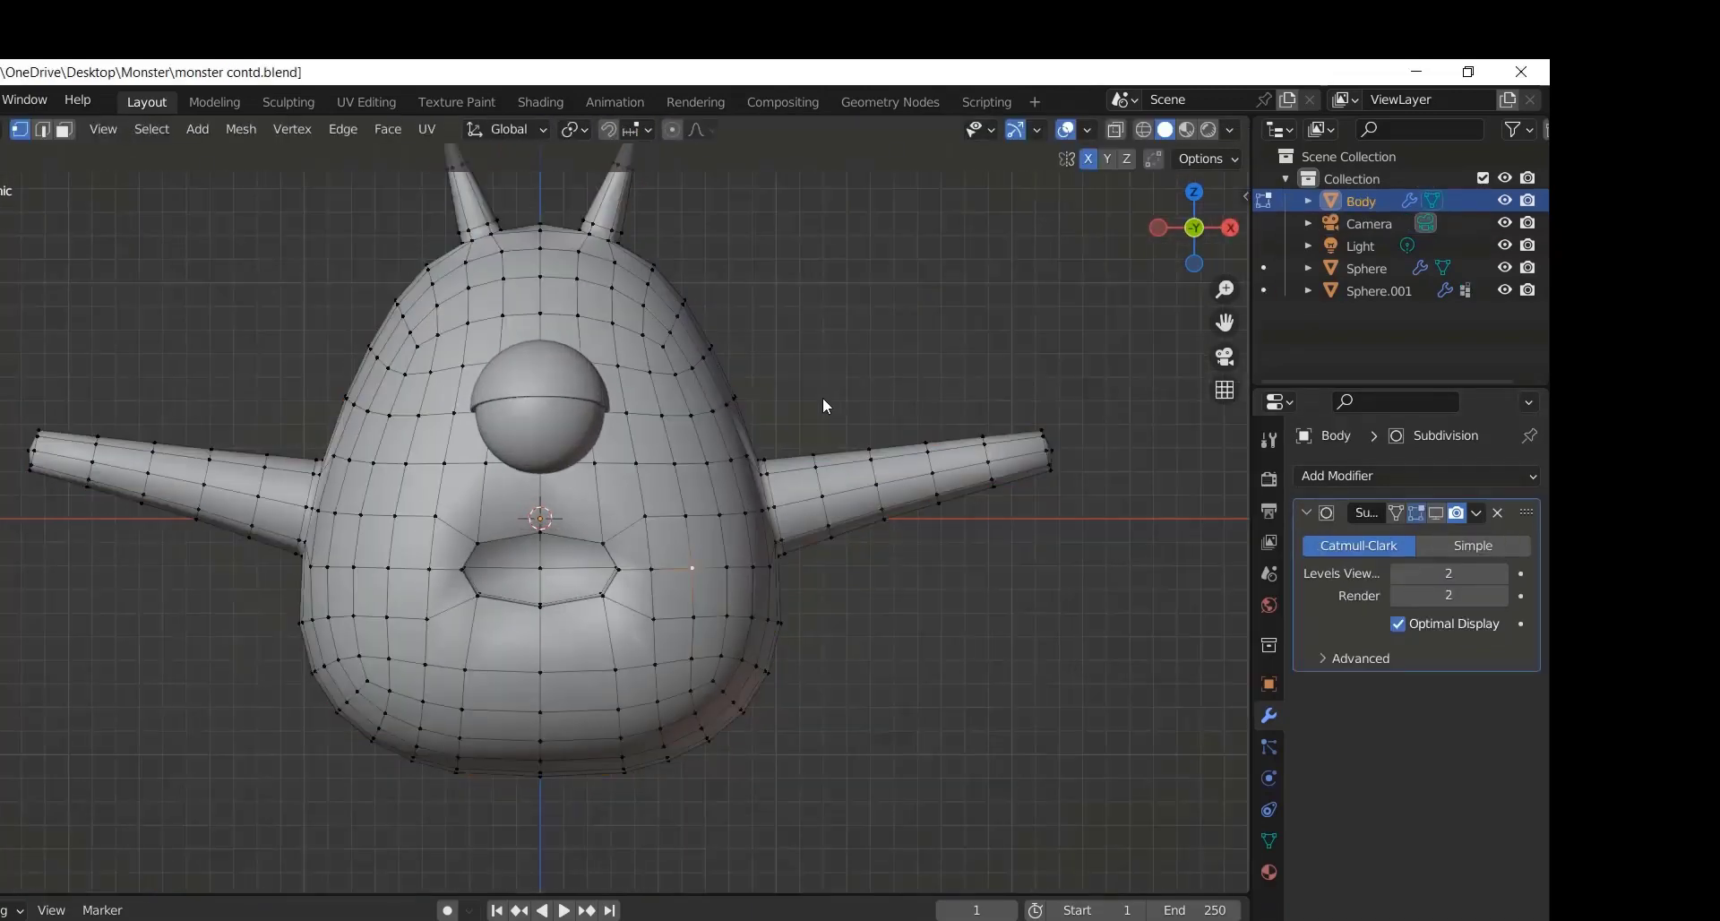
{"action": "scroll", "coordinate": [972, 289], "scroll_direction": "up", "scroll_amount": 5}
{"action": "left_click_drag", "start_coordinate": [1188, 240], "coordinate": [1169, 270]}
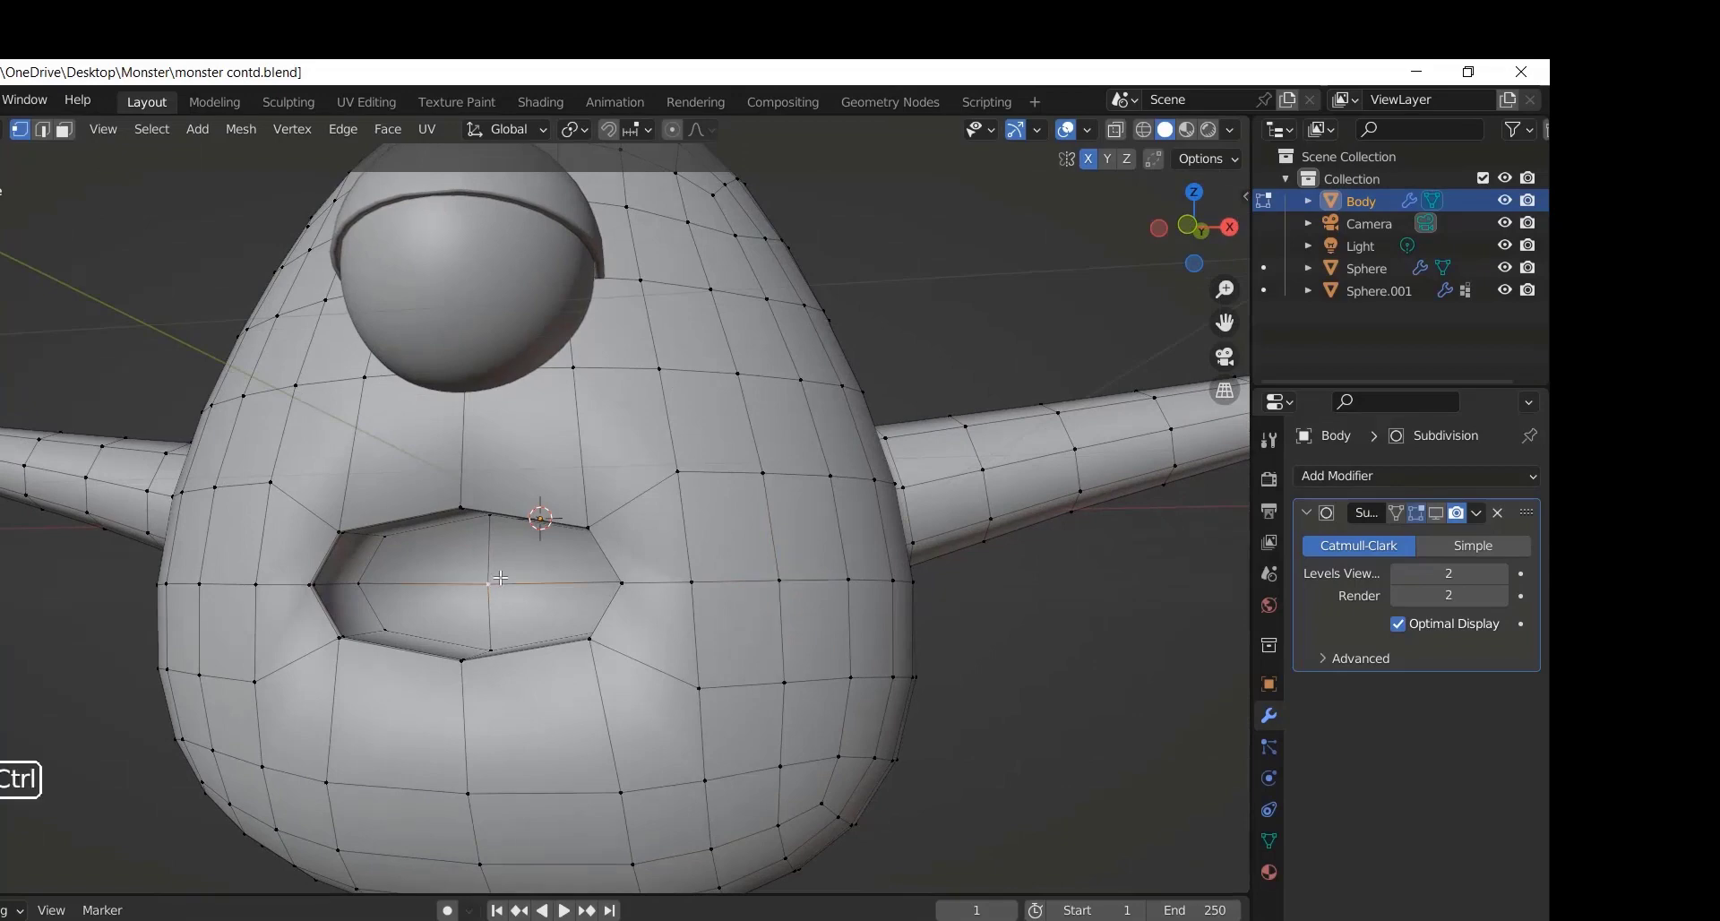
{"action": "key", "text": "ctrl+KP_Add"}
{"action": "key", "text": "ctrl+KP_Add"}
{"action": "left_click_drag", "start_coordinate": [1184, 235], "coordinate": [1150, 269]}
Step: Create a vertex group named inner mouth and assign the selected mouth vertices to it
{"action": "left_click", "coordinate": [1268, 840]}
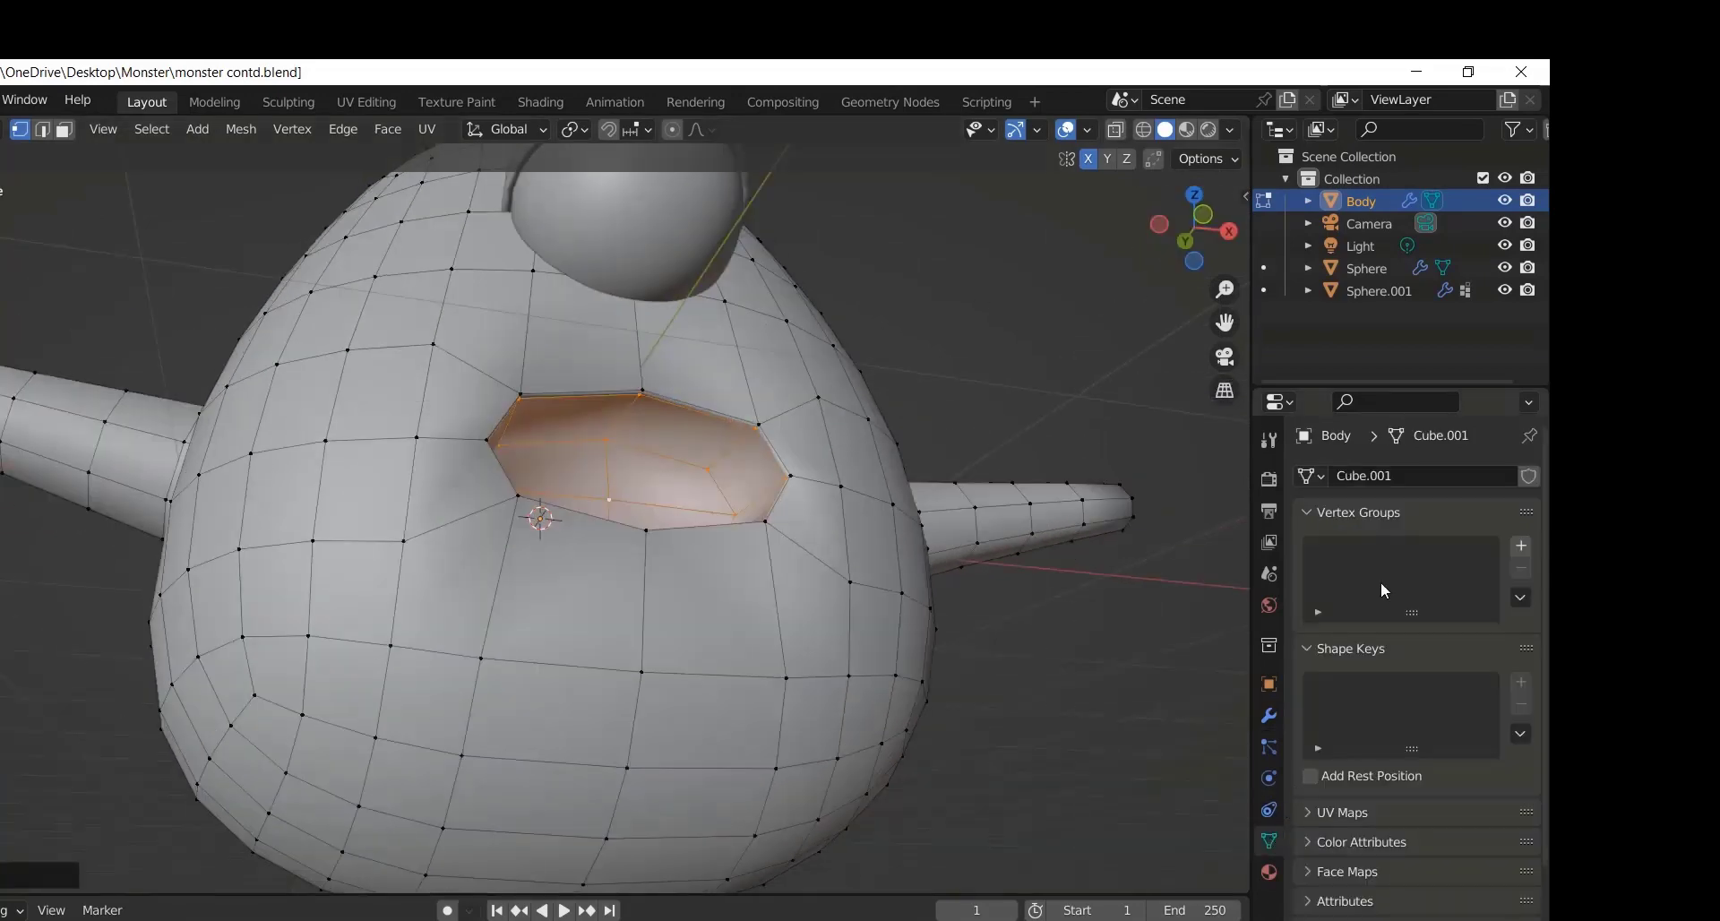
{"action": "left_click", "coordinate": [1521, 546]}
{"action": "left_click", "coordinate": [1329, 688]}
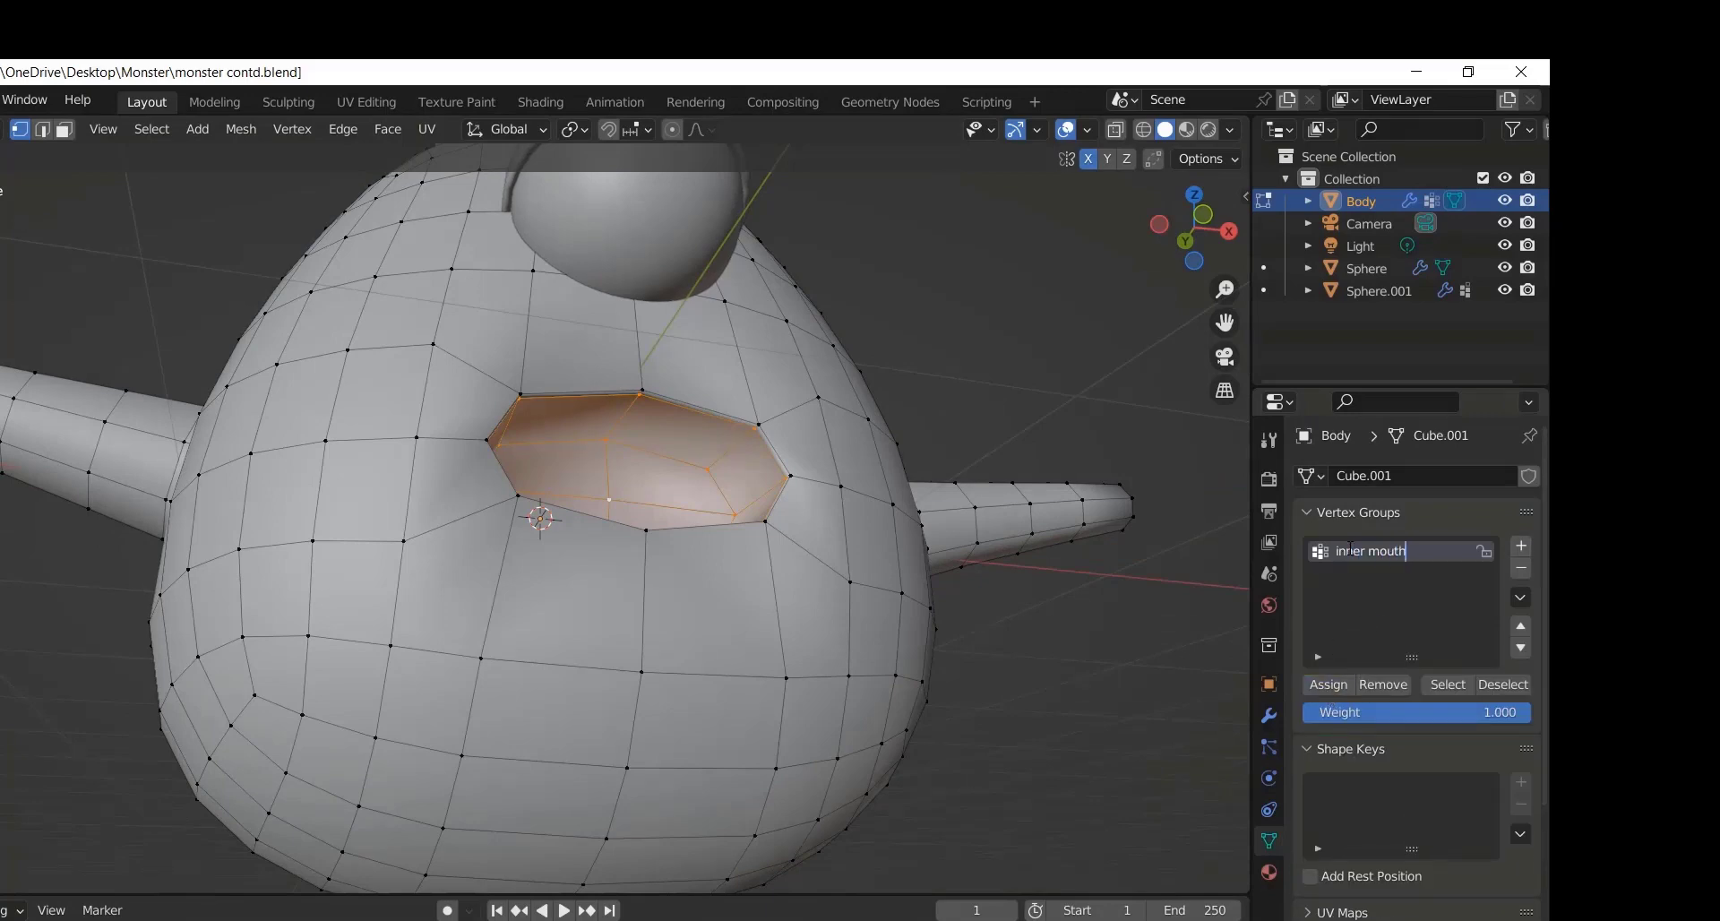
Step: Grow the mouth selection over its rim and add both horns' vertices in wireframe display from the front view
{"action": "key", "text": "KP_1"}
{"action": "key", "text": "KP_Add"}
{"action": "key", "text": "KP_Add"}
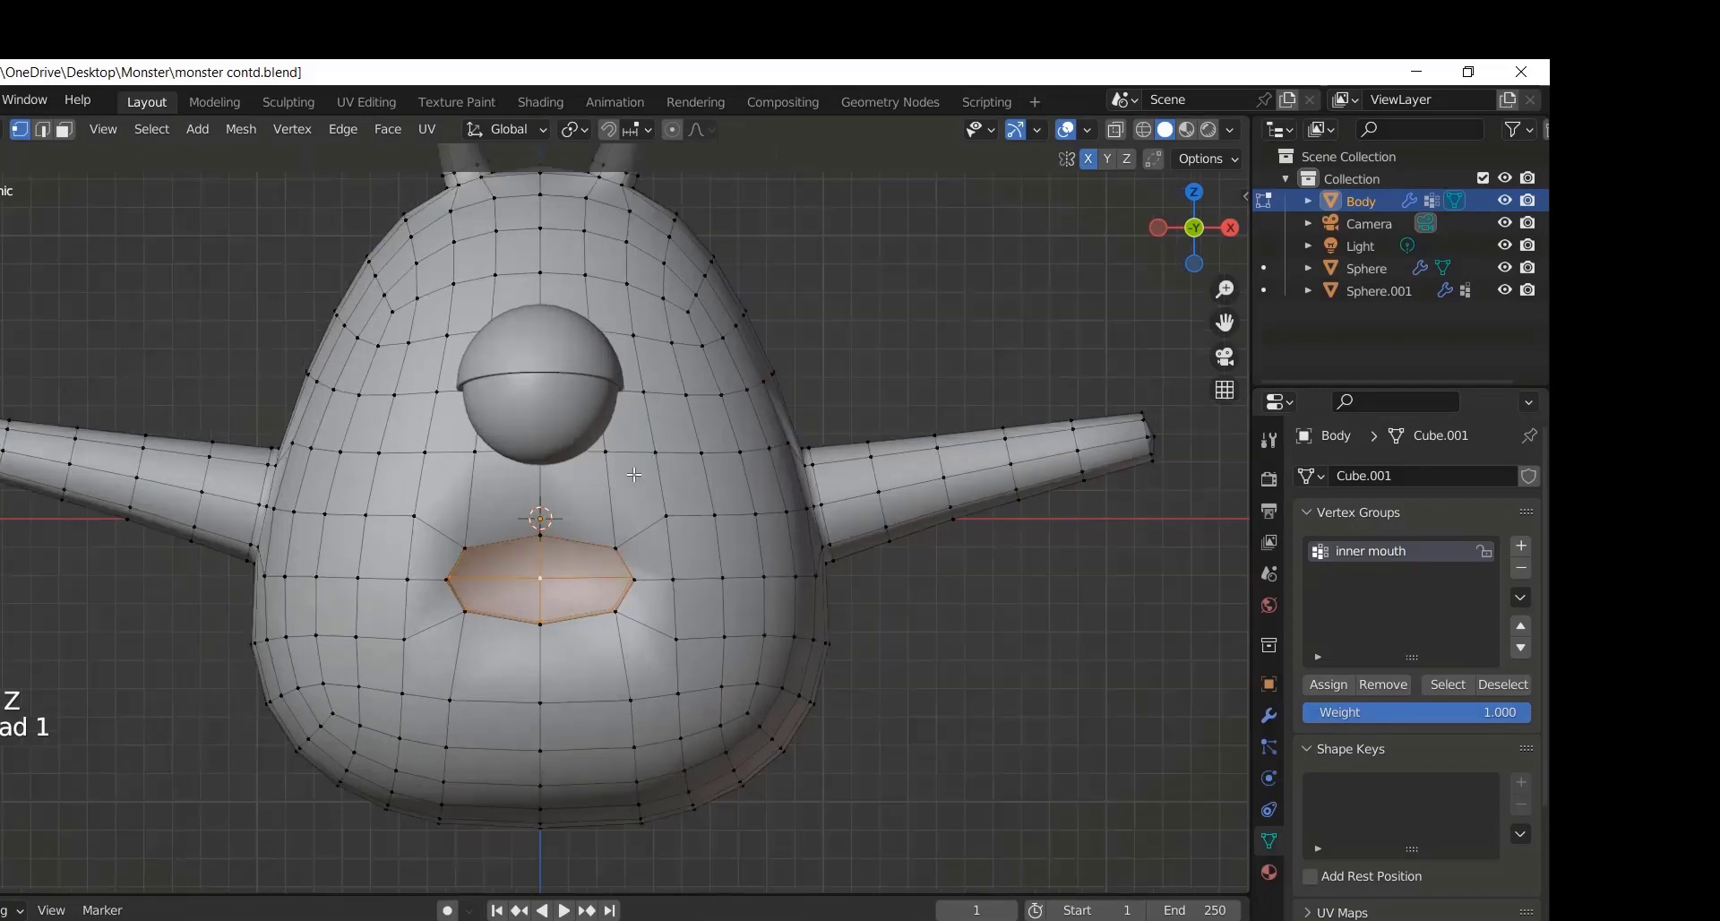
{"action": "scroll", "coordinate": [905, 433], "scroll_direction": "down", "scroll_amount": 6}
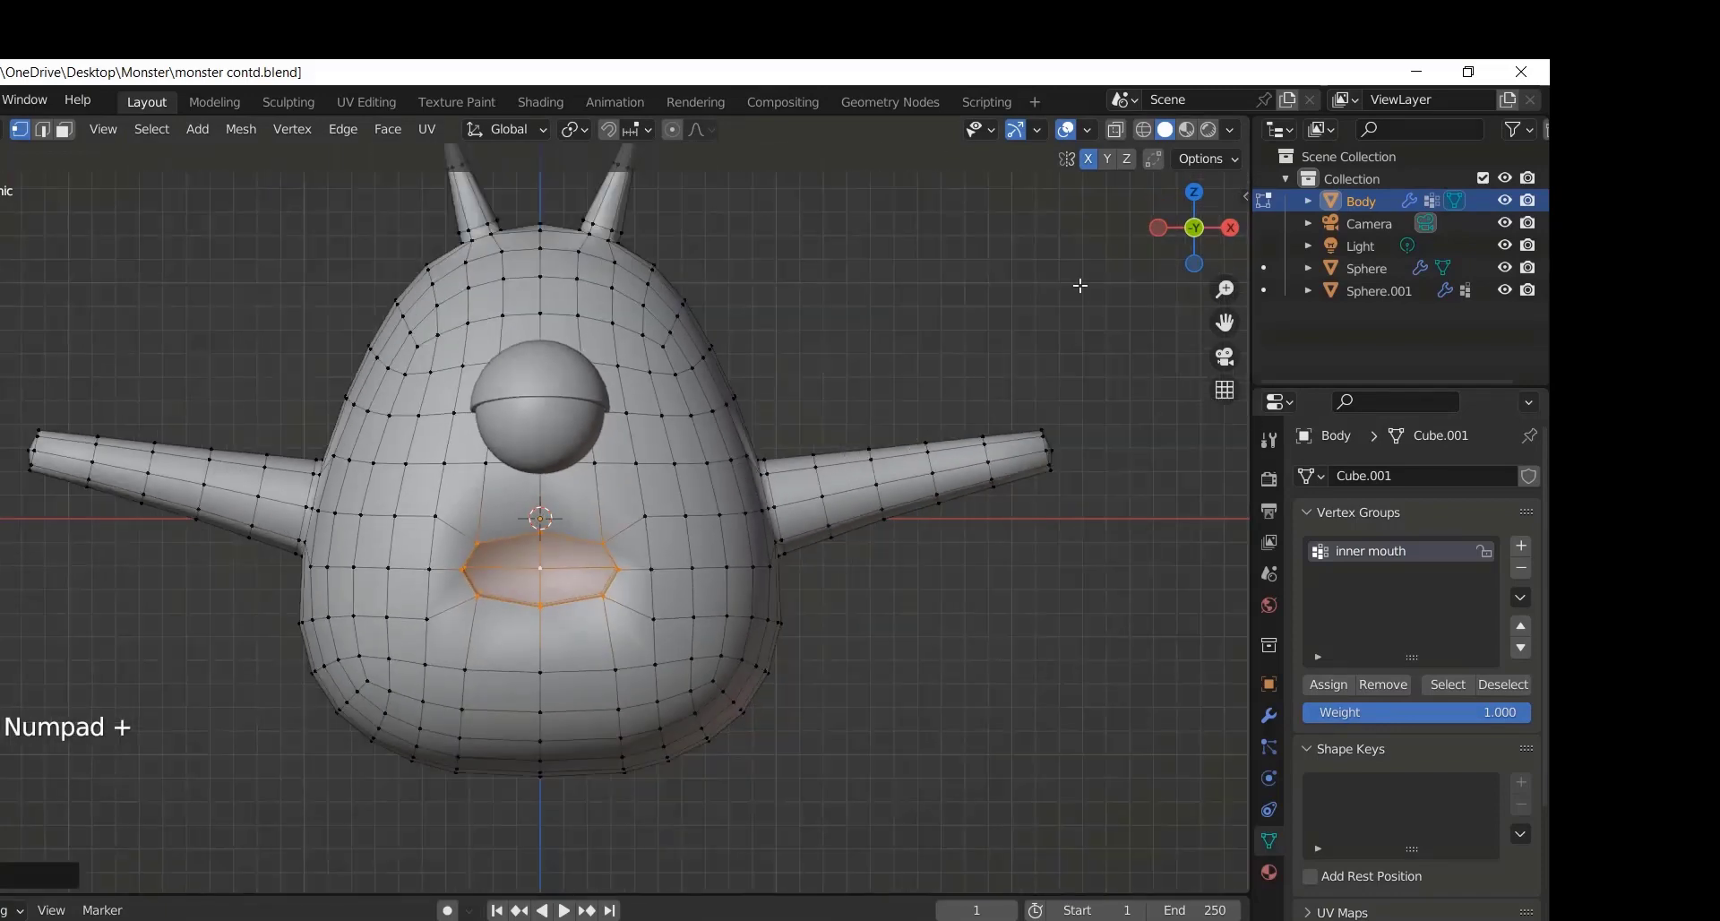
{"action": "key", "text": "shift+z"}
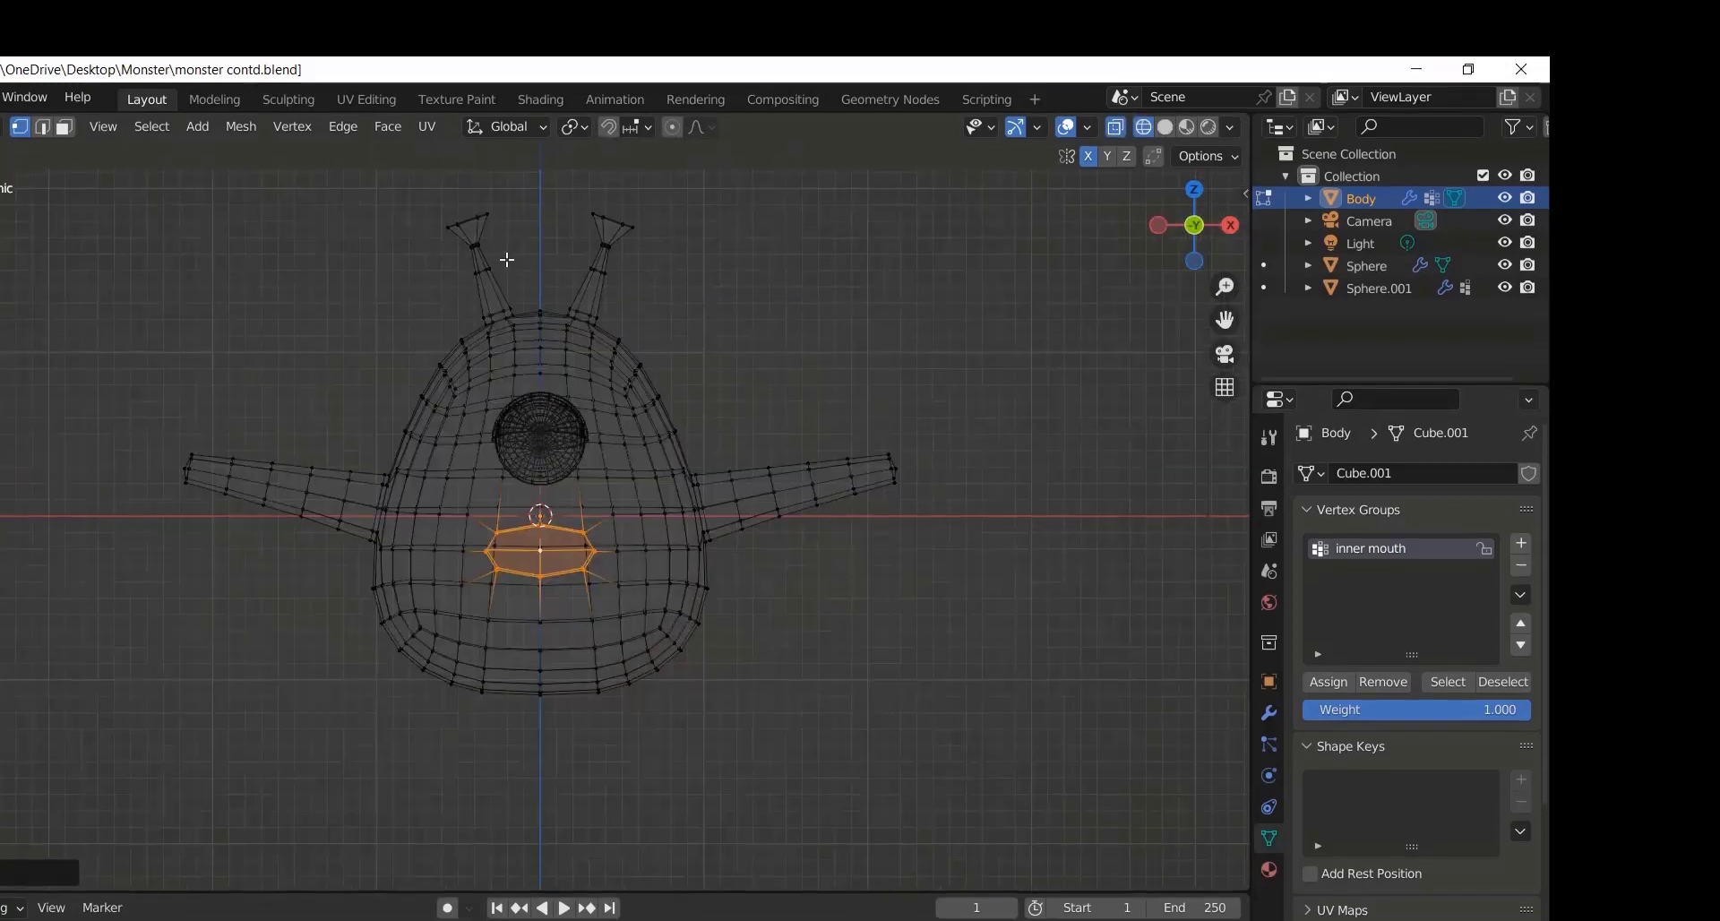
{"action": "key", "text": "c"}
{"action": "mouse_move", "coordinate": [460, 230]}
{"action": "left_mouse_down"}
{"action": "mouse_move", "coordinate": [483, 267]}
{"action": "mouse_move", "coordinate": [602, 265]}
{"action": "left_mouse_up"}
{"action": "key", "text": "Escape"}
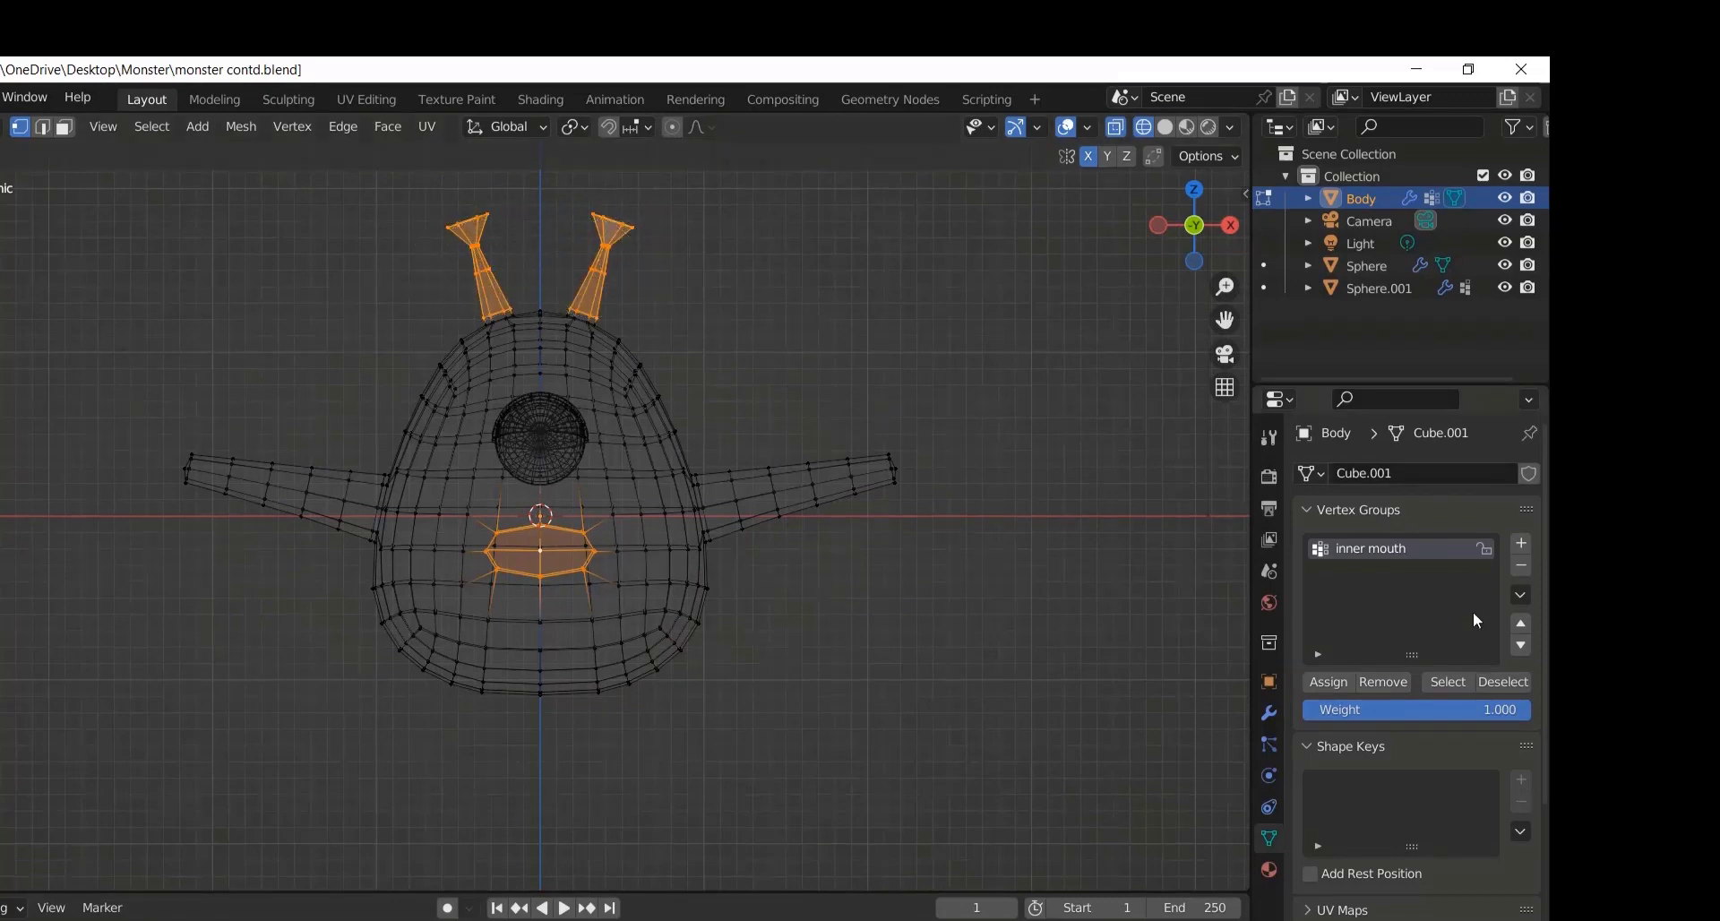
Step: Assign the selected mouth and horn vertices to a new vertex group named No fur
{"action": "left_click", "coordinate": [1521, 544]}
{"action": "left_click", "coordinate": [1346, 681]}
{"action": "double_click", "coordinate": [1353, 571]}
{"action": "type", "text": "No fur"}
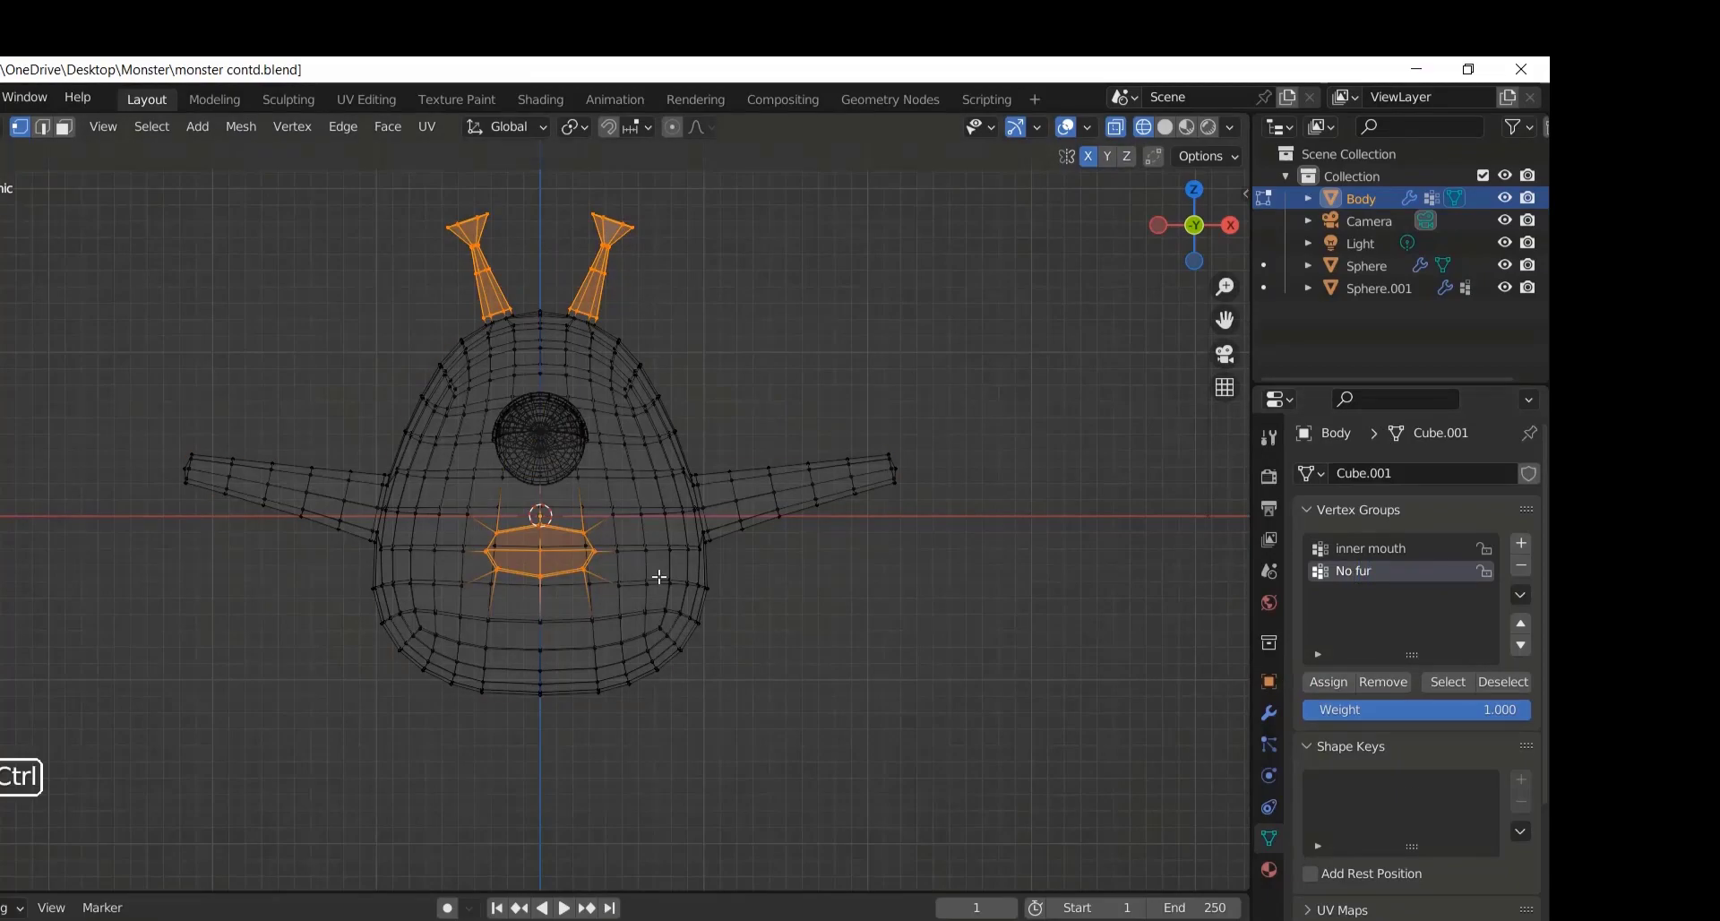
Step: Invert the selection, assign it to a new vertex group named fur, and save the file
{"action": "key", "text": "ctrl+i"}
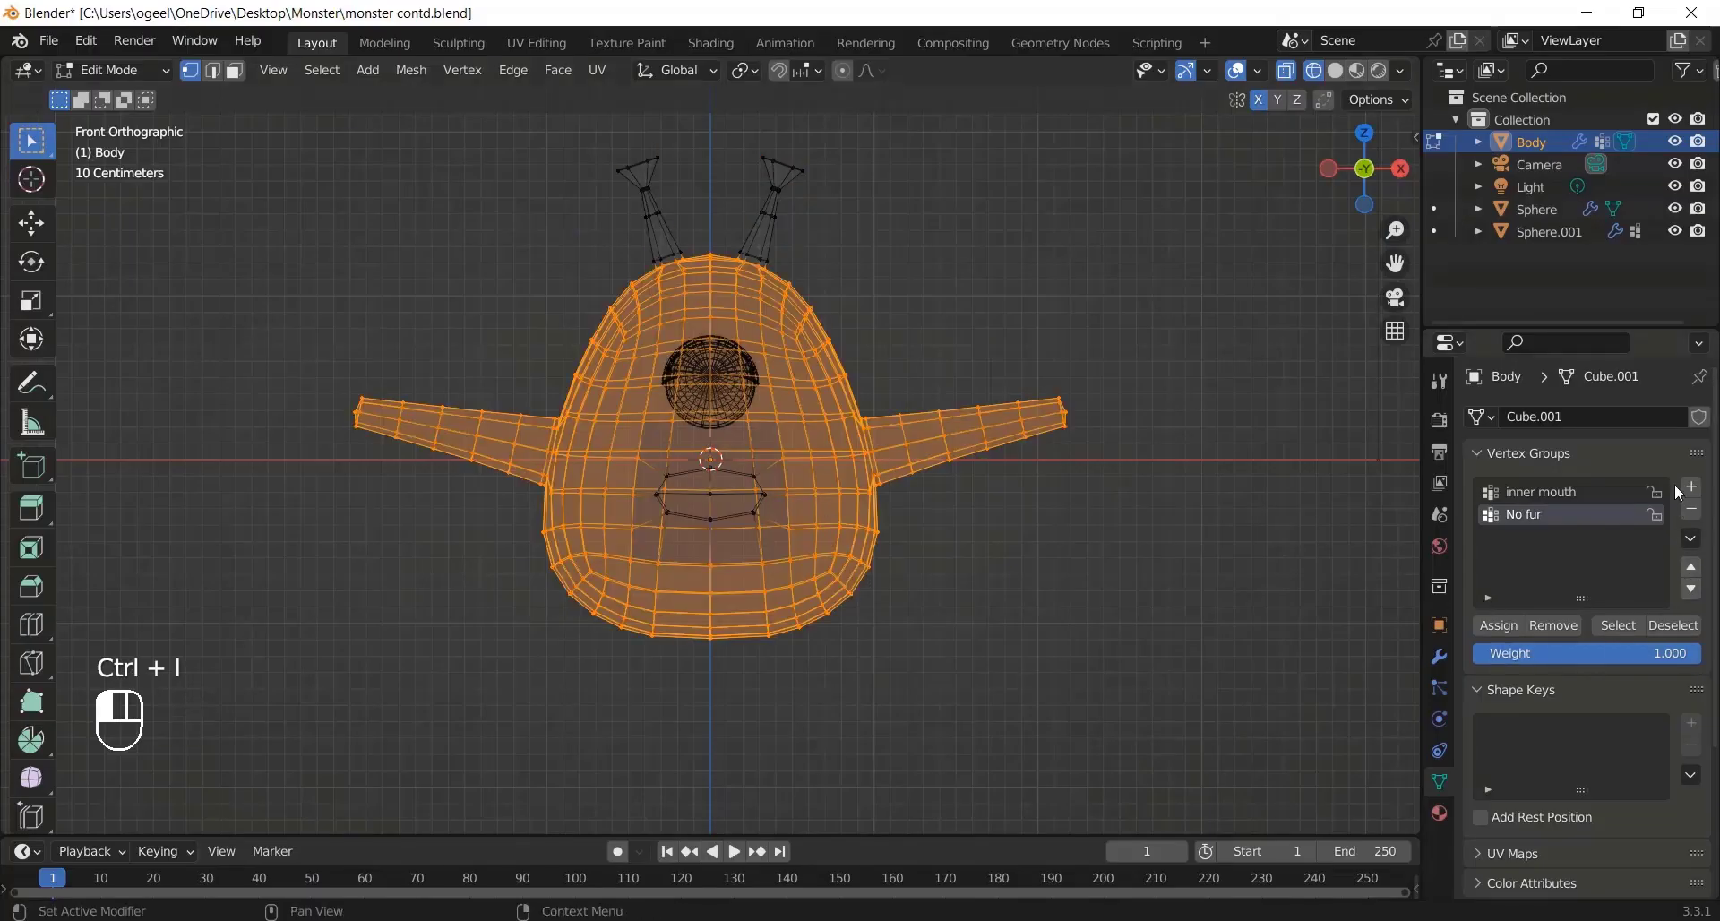
{"action": "left_click", "coordinate": [1689, 488]}
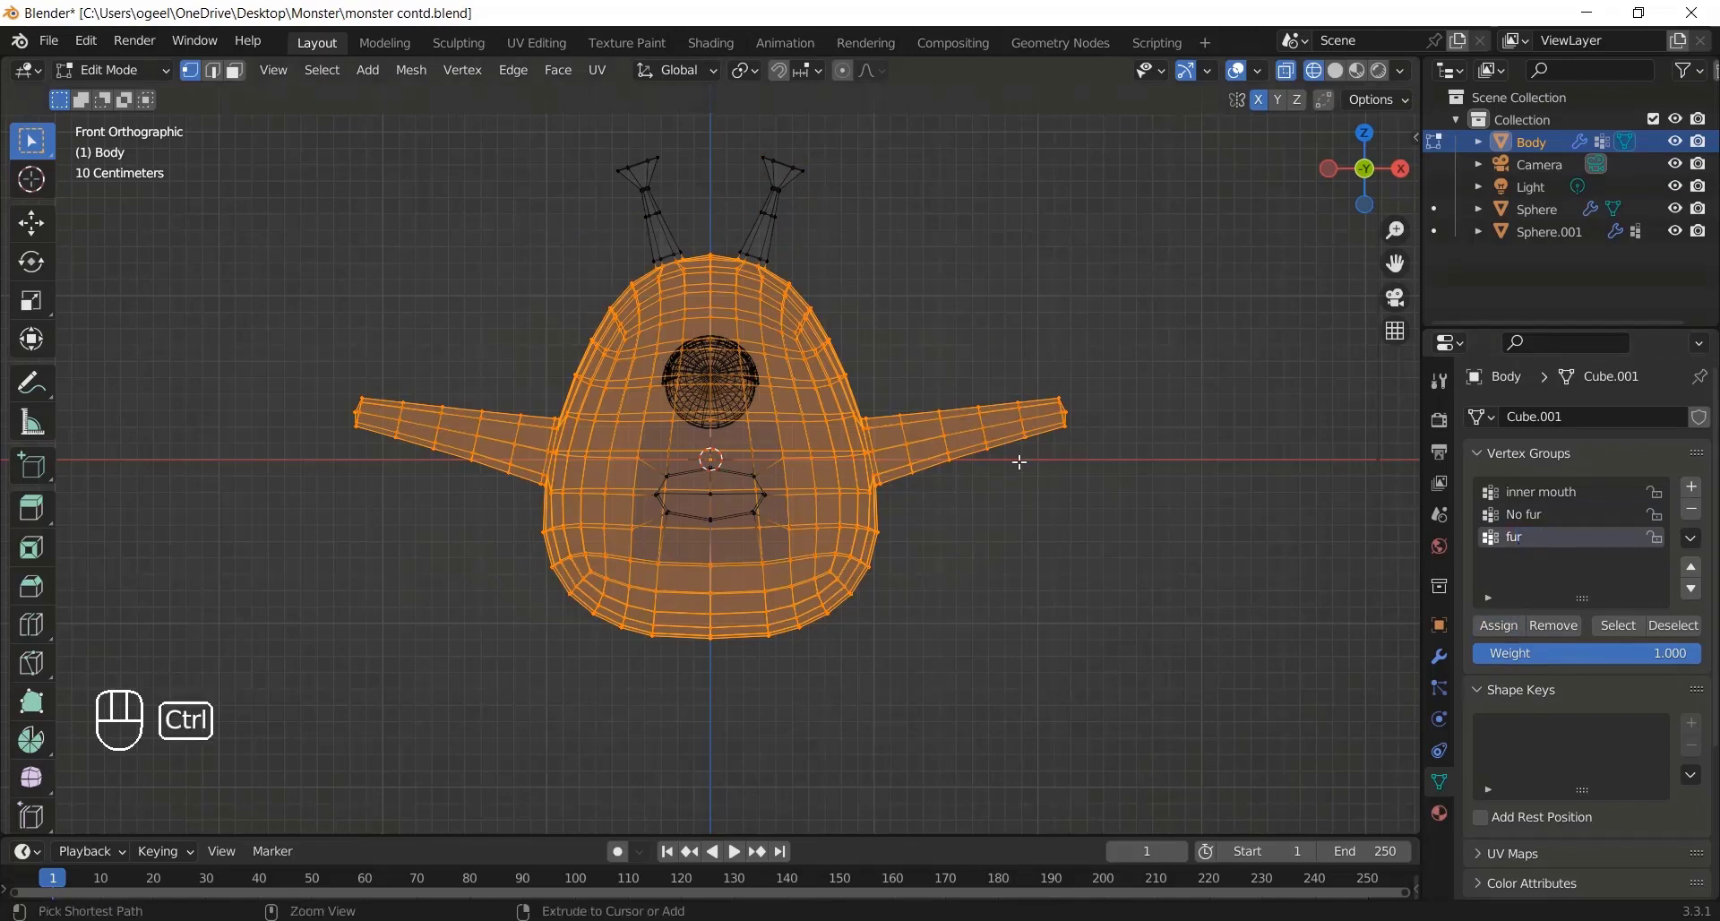
{"action": "key", "text": "ctrl+s"}
{"action": "key", "text": "Tab"}
{"action": "key", "text": "z"}
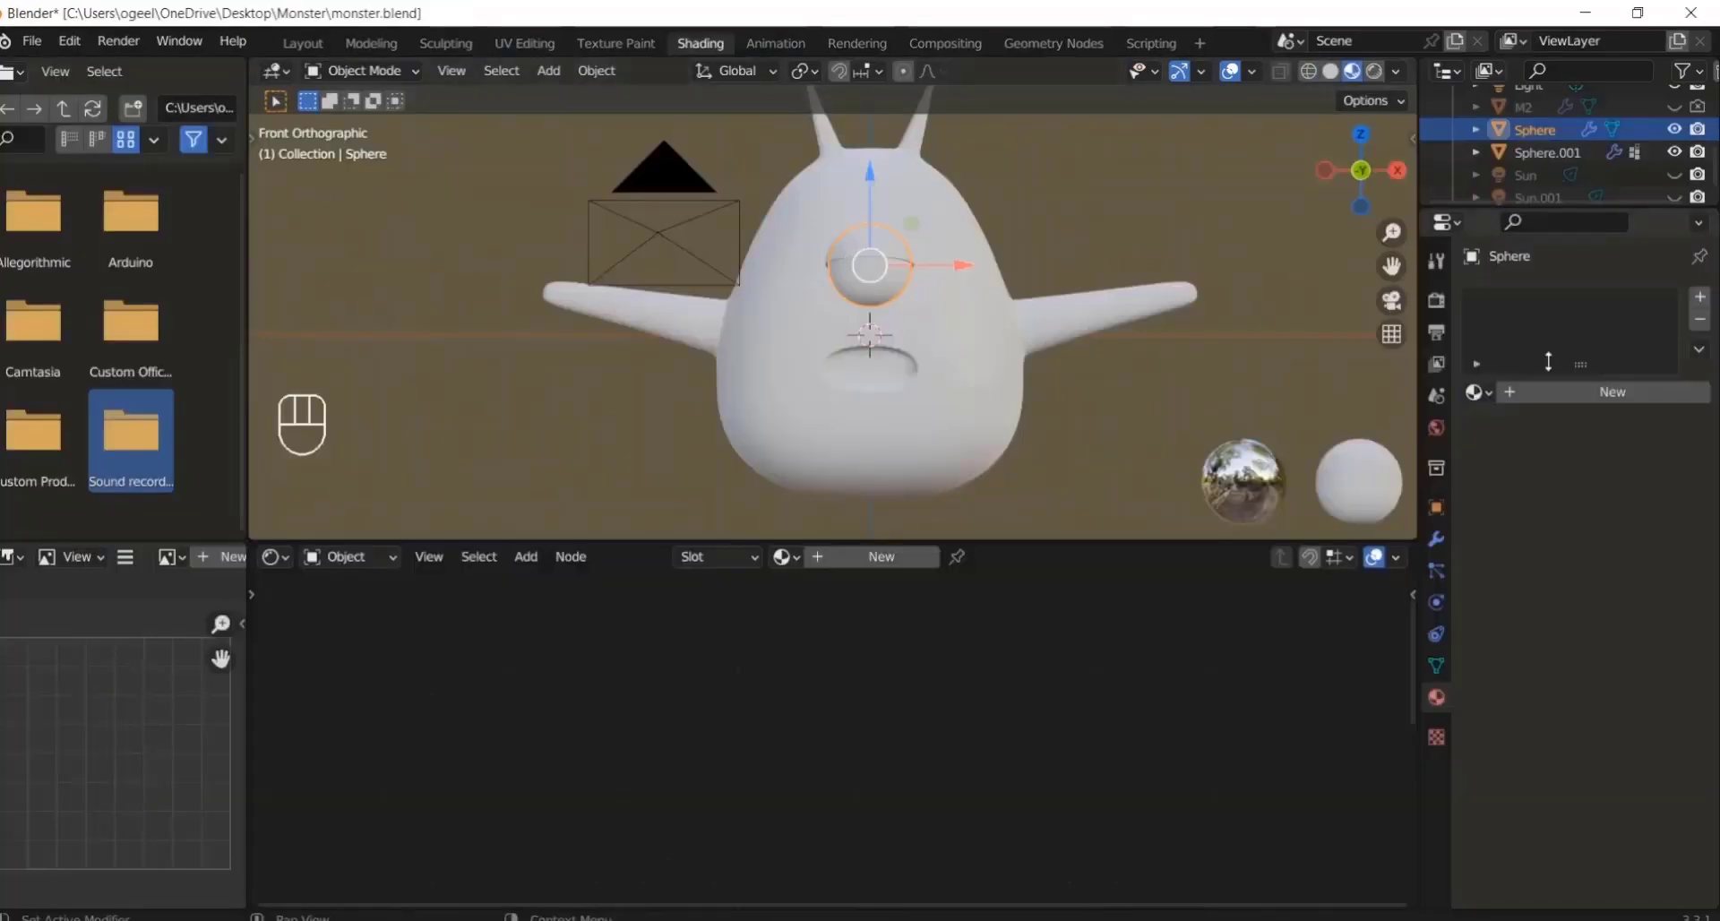
Step: Create a material named eyes on the eye sphere and set its roughness to 0.1
{"action": "left_click", "coordinate": [1609, 391]}
{"action": "double_click", "coordinate": [1533, 393]}
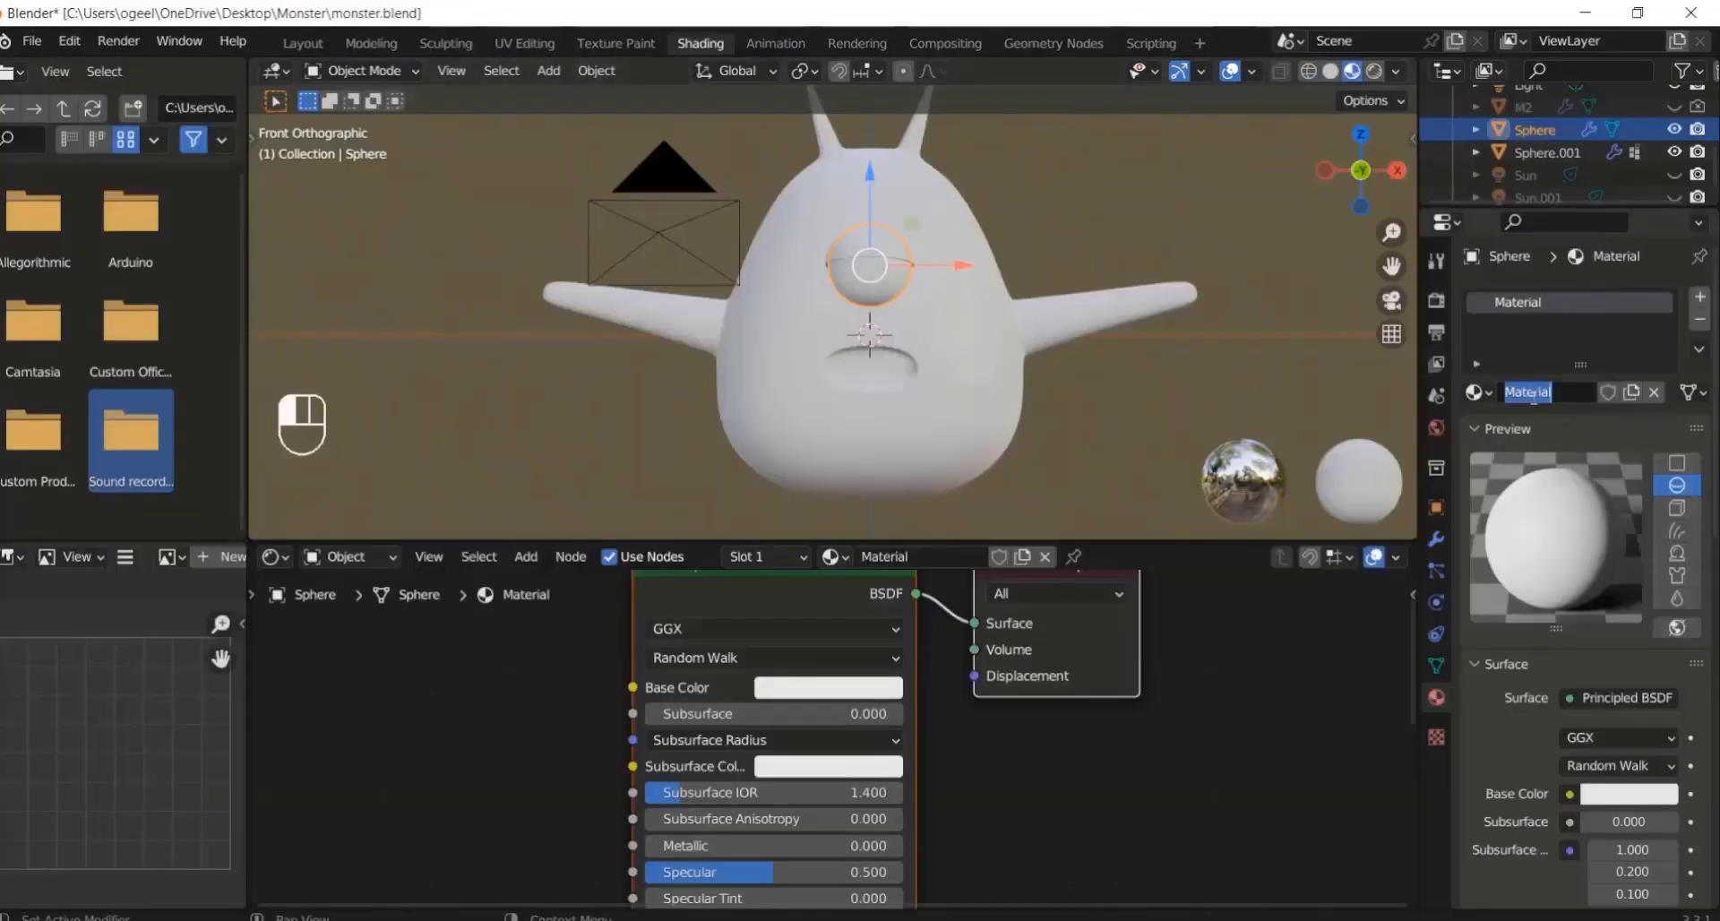
{"action": "type", "text": "eyes"}
{"action": "key", "text": "Return"}
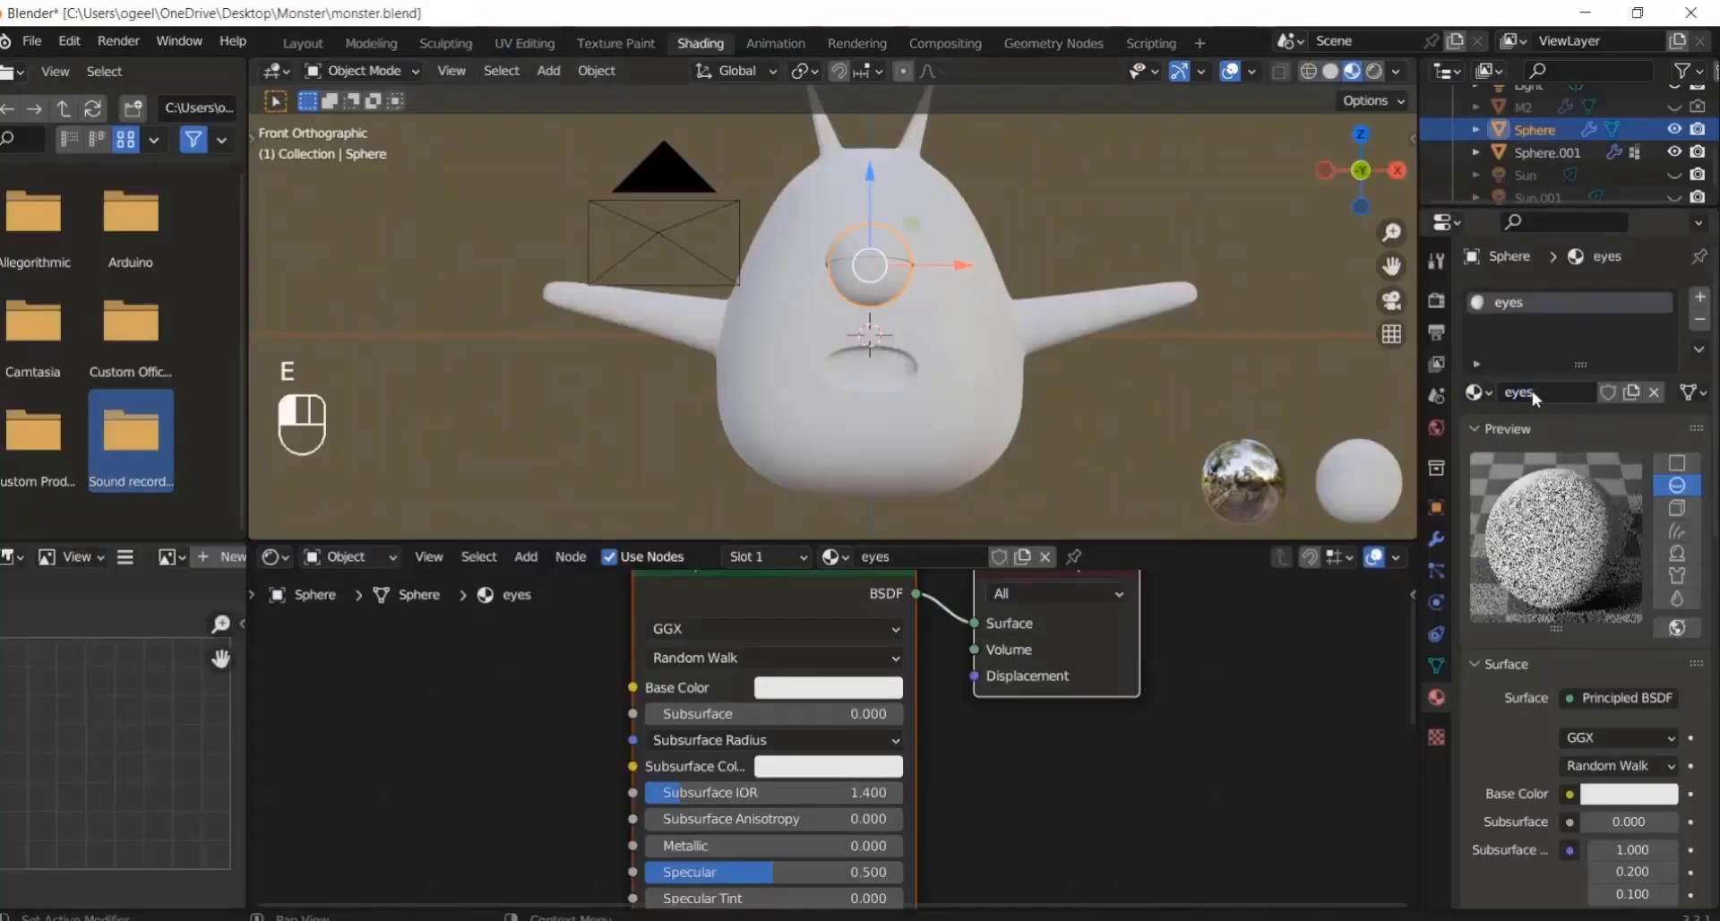
{"action": "scroll", "coordinate": [833, 841], "scroll_direction": "down", "scroll_amount": 2}
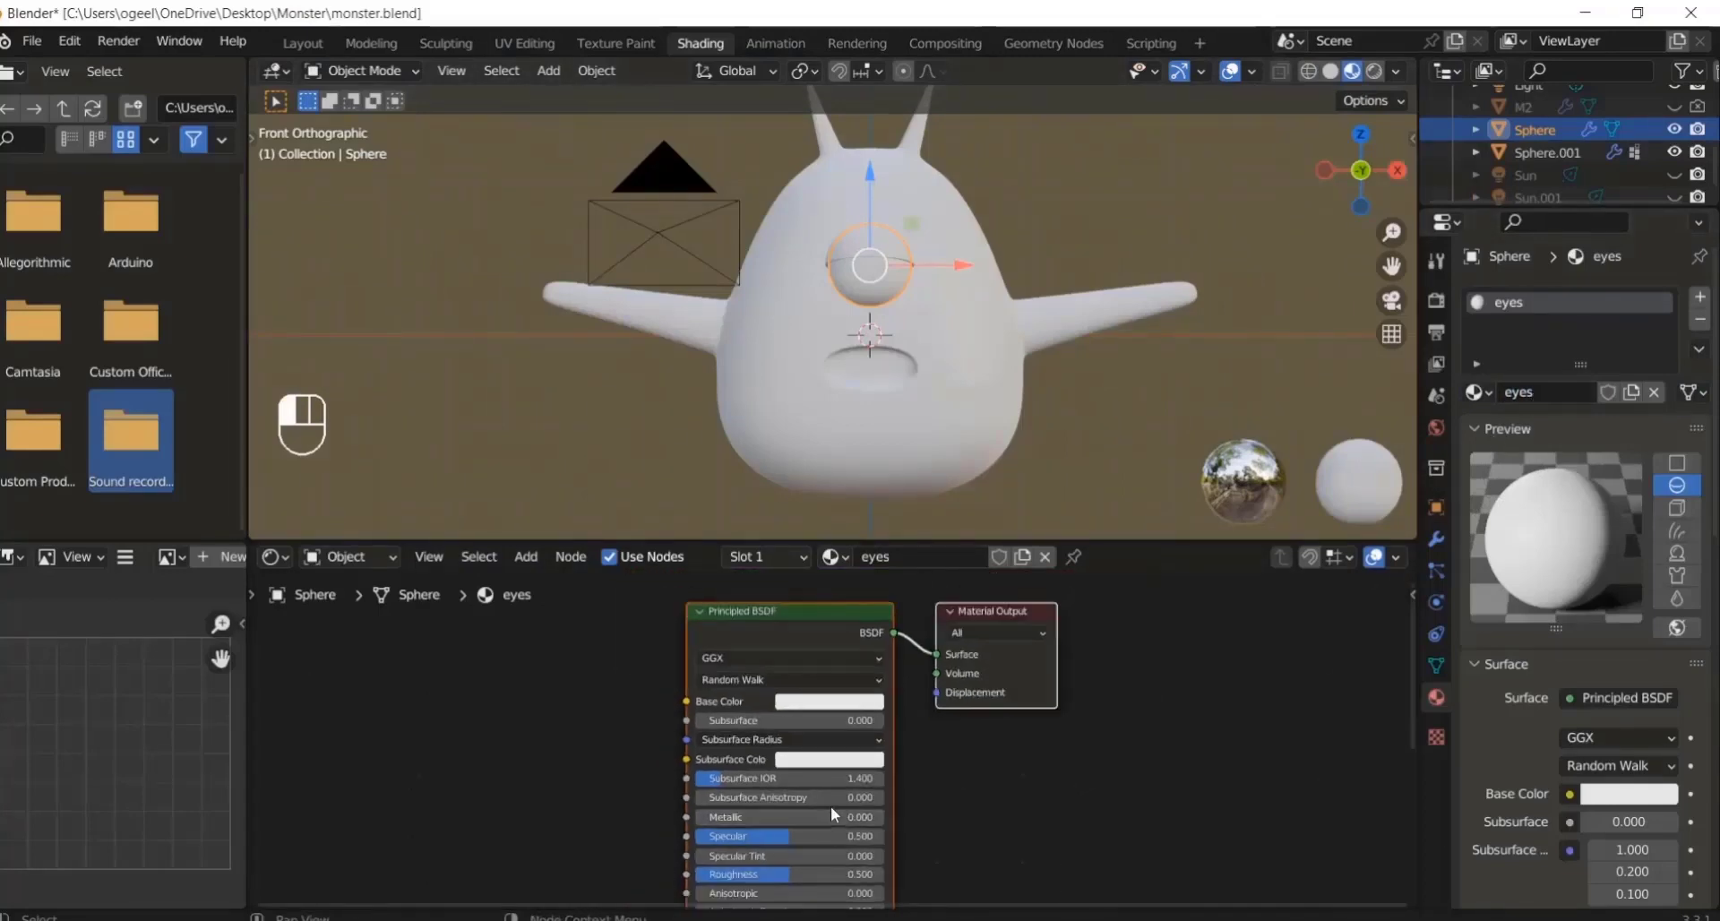
{"action": "left_click", "coordinate": [848, 873]}
{"action": "type", "text": "0.1"}
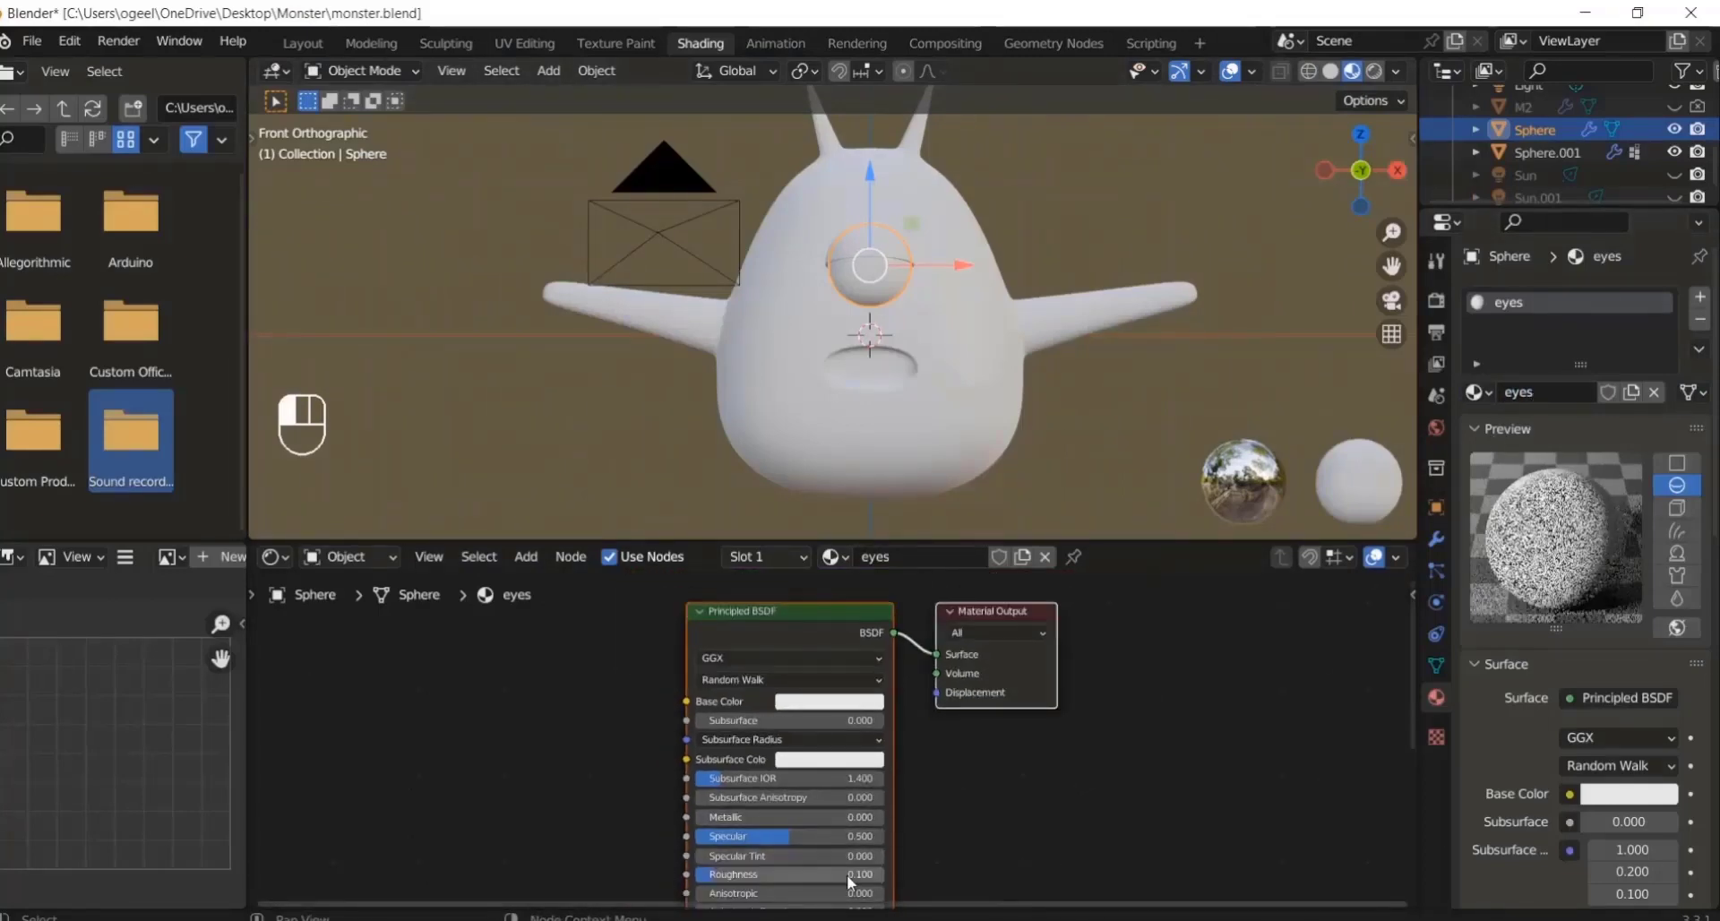
{"action": "key", "text": "Return"}
Step: Isolate the eye sphere in Edit Mode and select the vertex rings around its front pole for the pupil
{"action": "scroll", "coordinate": [1121, 160], "scroll_direction": "up", "scroll_amount": 5}
{"action": "key", "text": "Tab"}
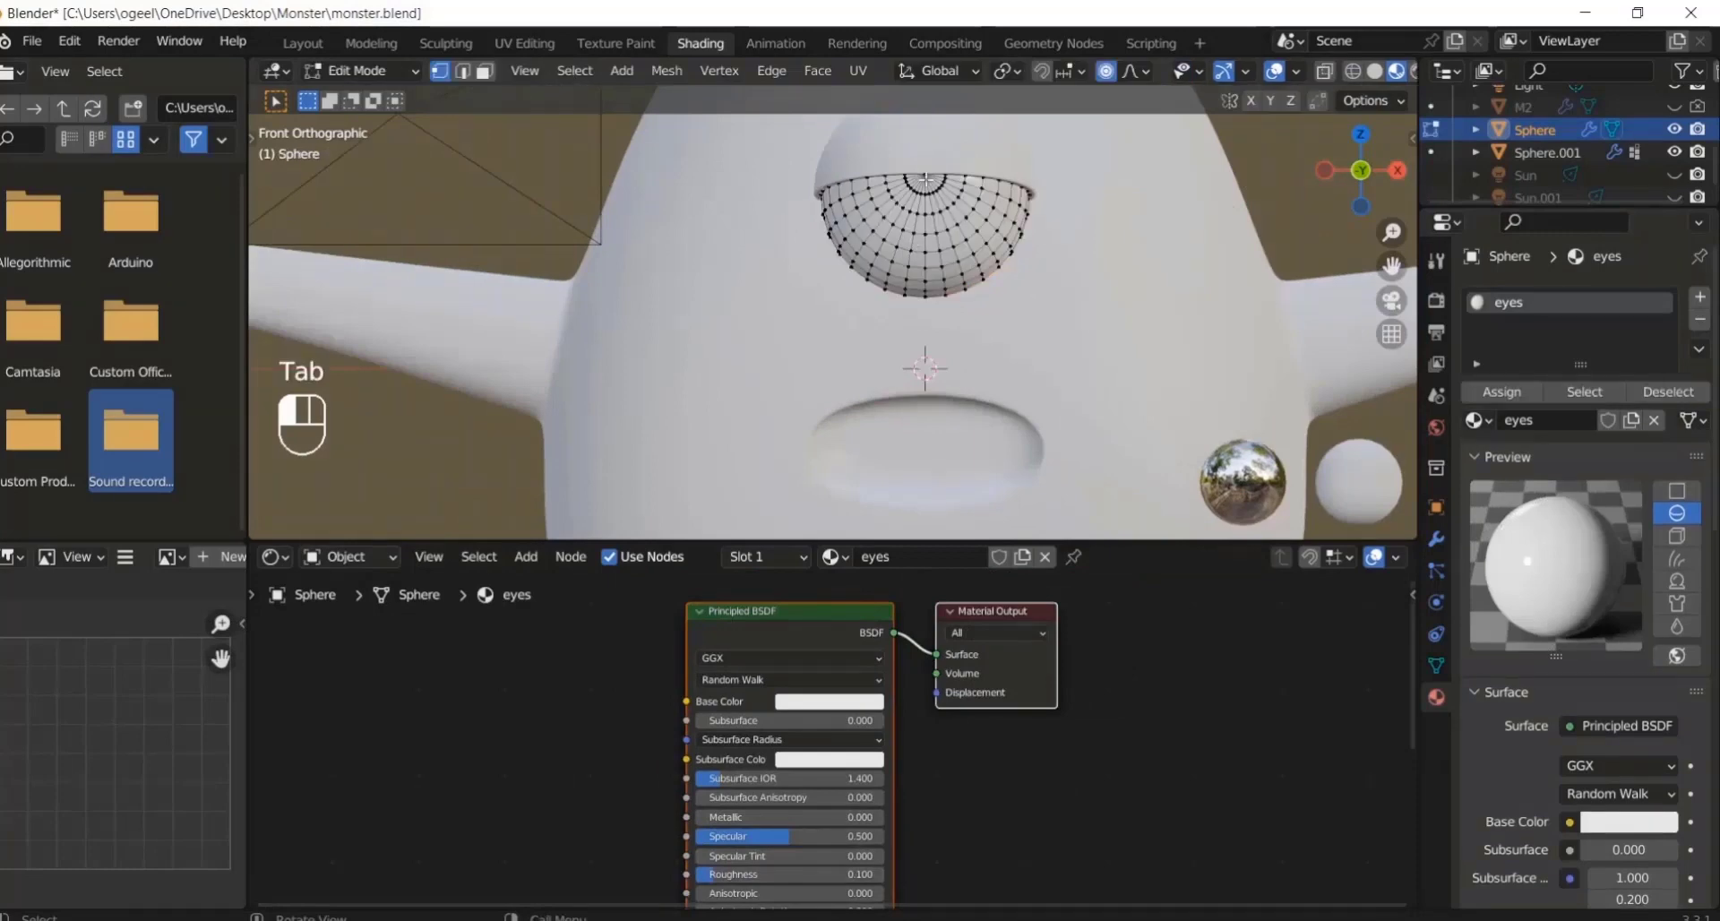
{"action": "key", "text": "KP_Divide"}
{"action": "left_click", "coordinate": [833, 287]}
{"action": "key", "text": "ctrl+KP_Add"}
{"action": "key", "text": "ctrl+KP_Add"}
{"action": "key", "text": "ctrl+KP_Add"}
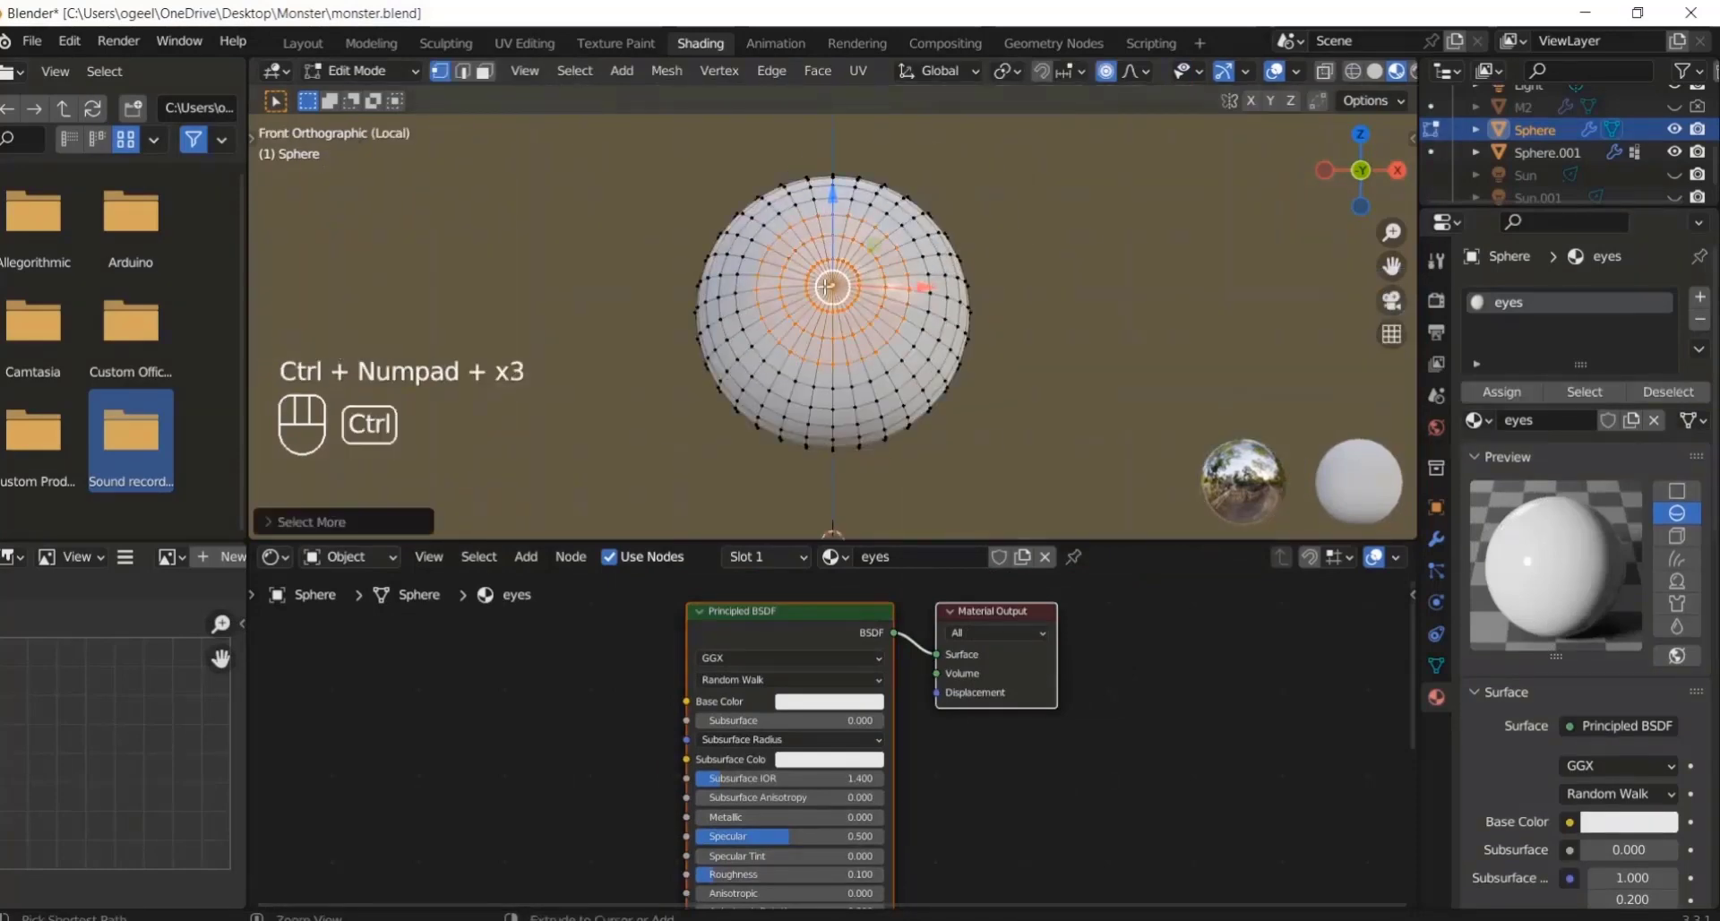
Step: Add a second material slot to the eye sphere, assign it to the selected pupil area, and name its material pupil
{"action": "left_click", "coordinate": [1699, 296]}
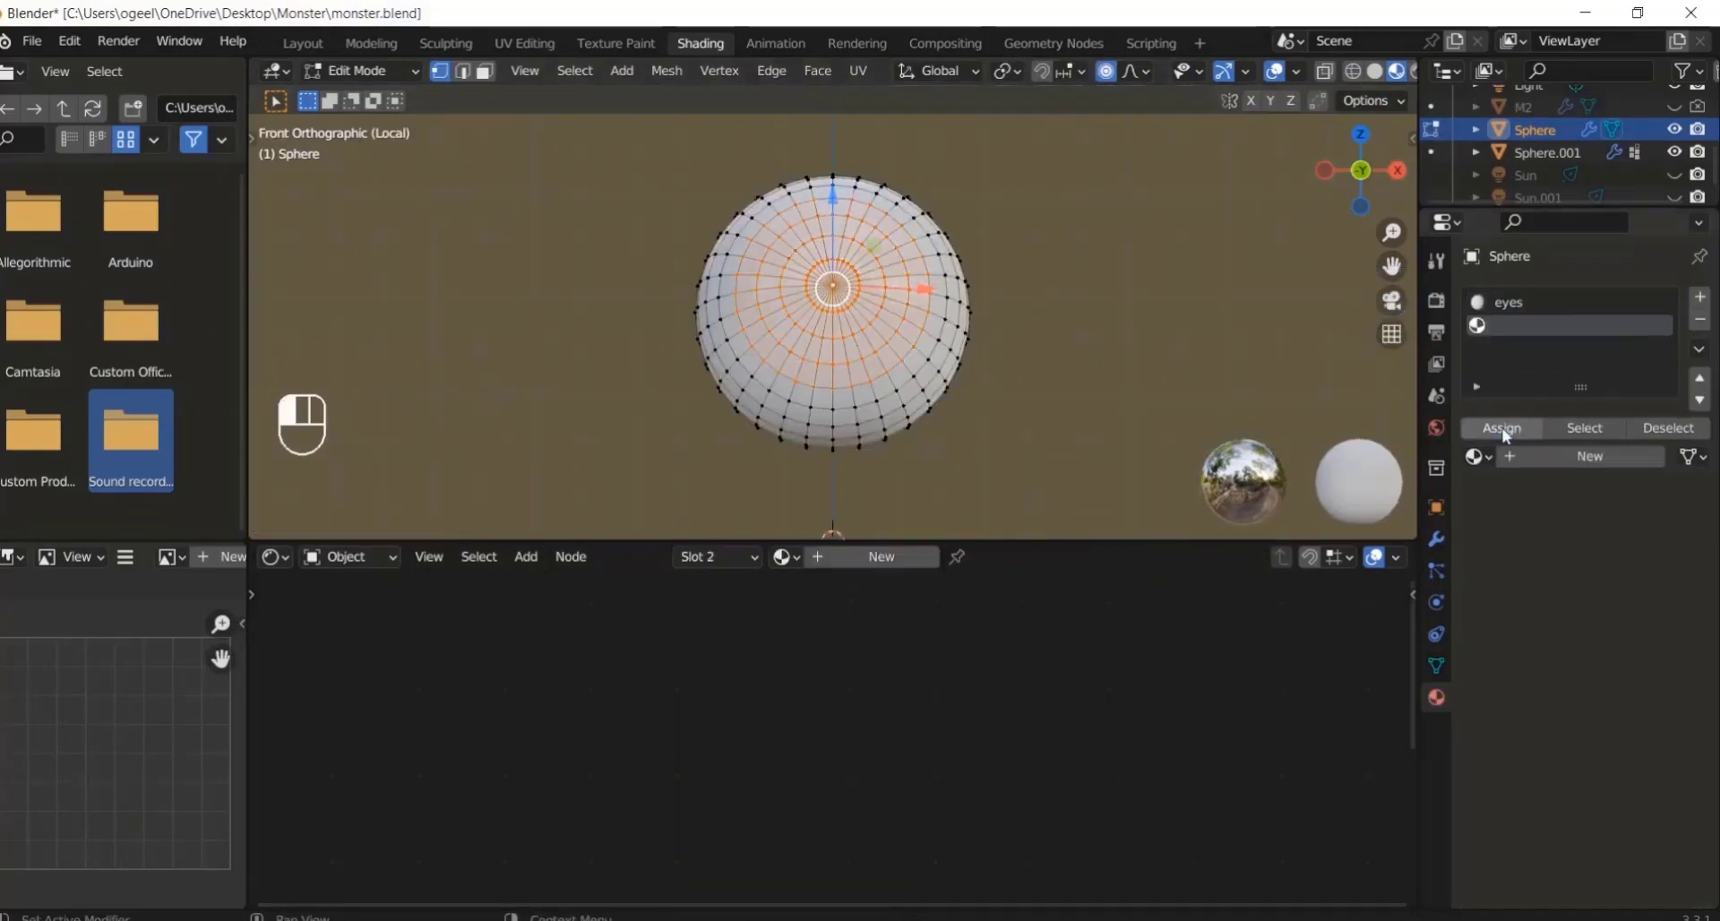
{"action": "left_click", "coordinate": [1560, 457]}
{"action": "double_click", "coordinate": [1560, 458]}
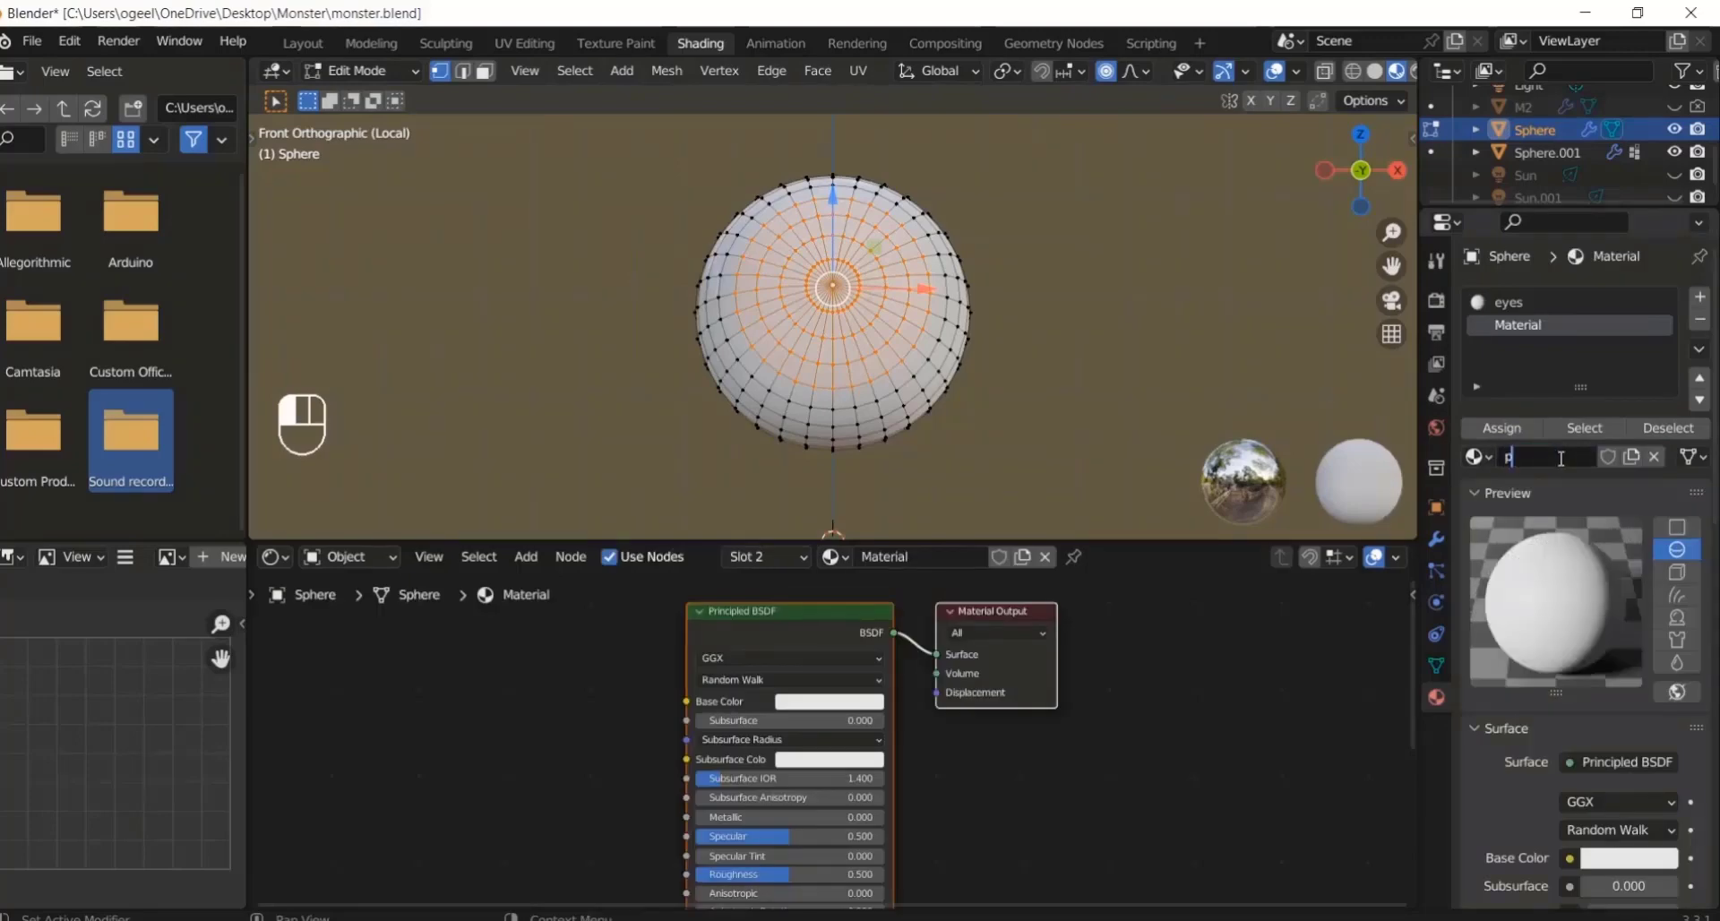
{"action": "type", "text": "pupil"}
{"action": "key", "text": "Return"}
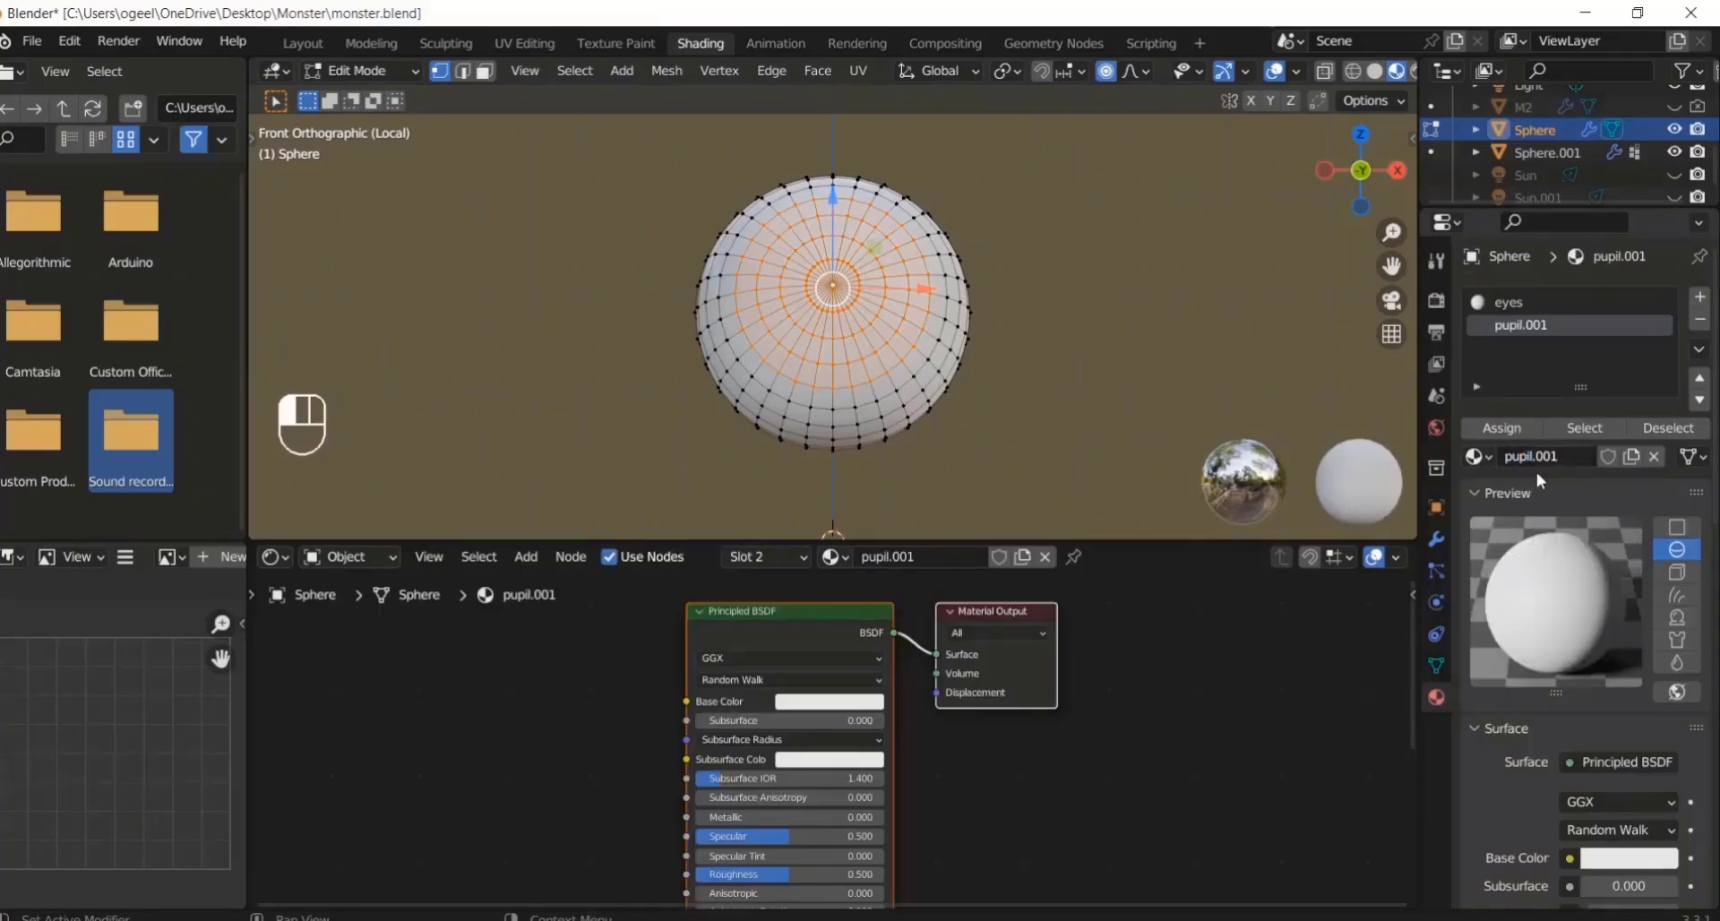
Step: Make the pupil material's base color near-black with roughness 0.1, and return to the full scene in Object Mode
{"action": "left_click", "coordinate": [878, 700]}
{"action": "left_click_drag", "start_coordinate": [928, 563], "coordinate": [926, 570]}
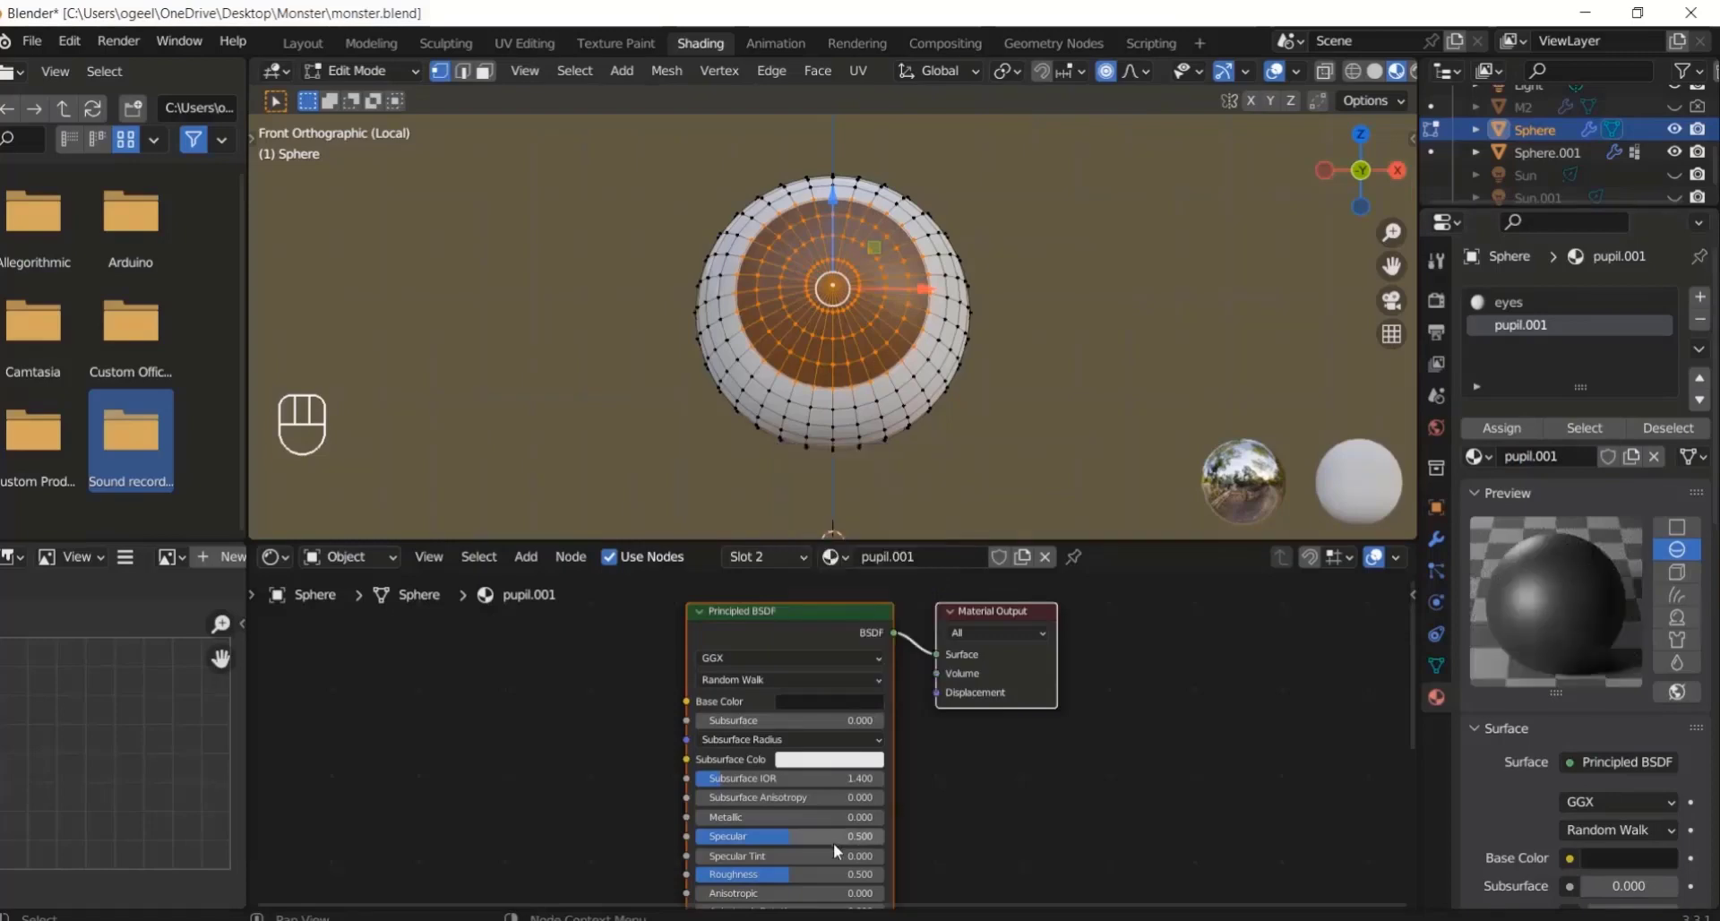
{"action": "left_click_drag", "start_coordinate": [840, 874], "coordinate": [797, 873]}
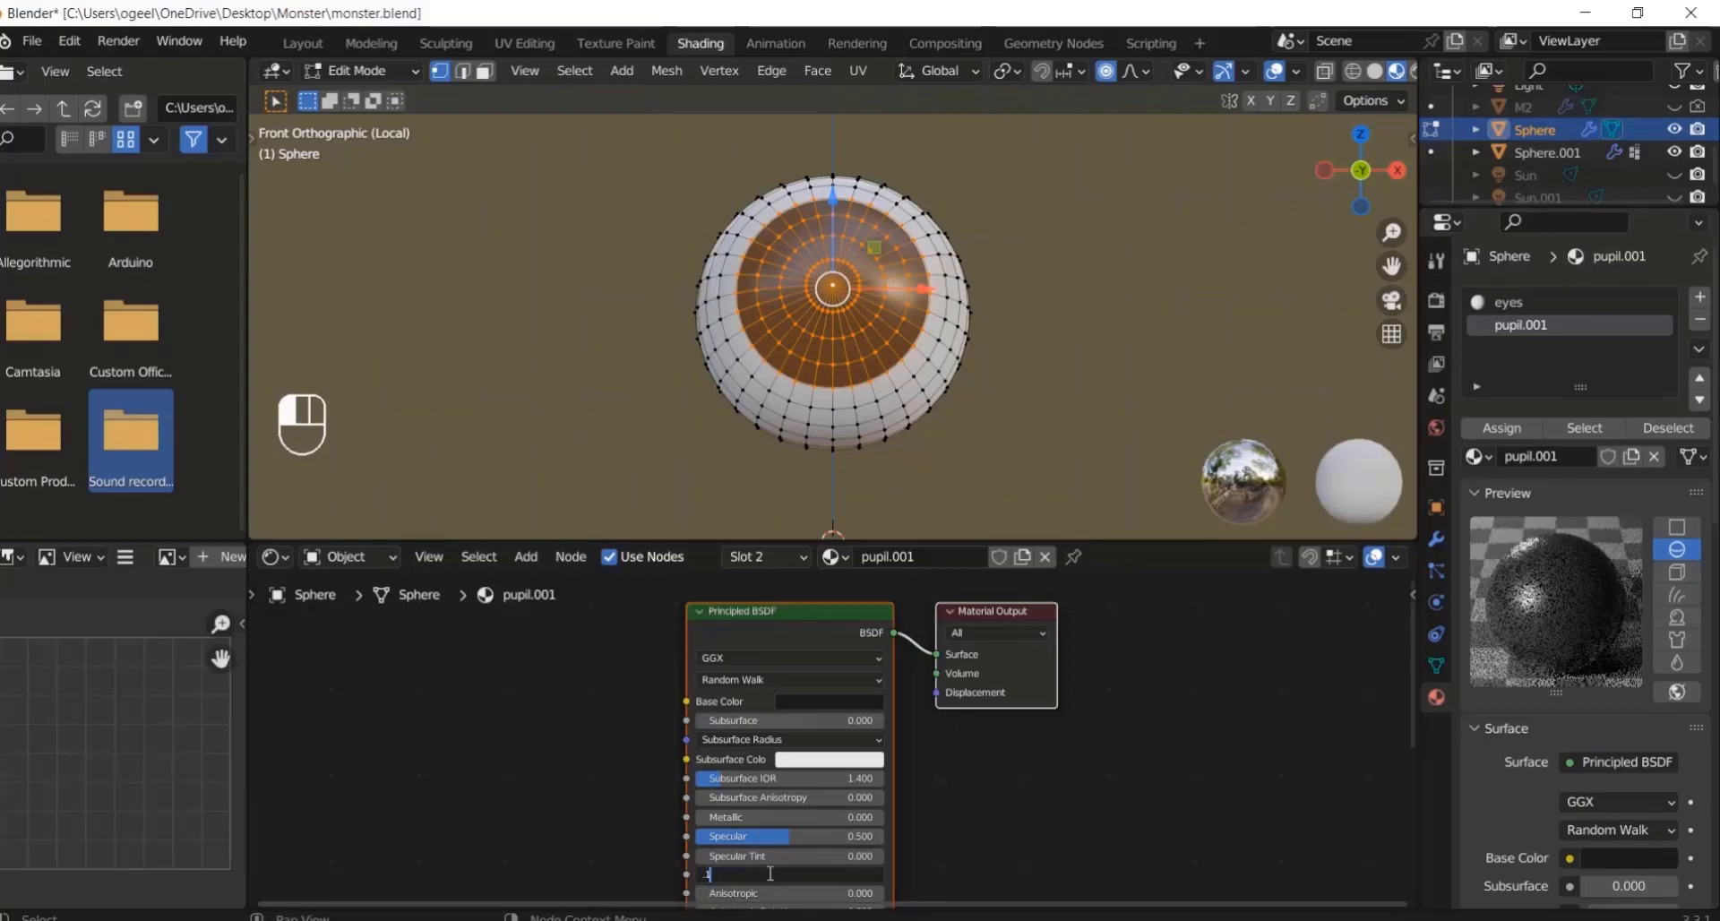
{"action": "key", "text": "Return"}
{"action": "key", "text": "Tab"}
{"action": "key", "text": "KP_Divide"}
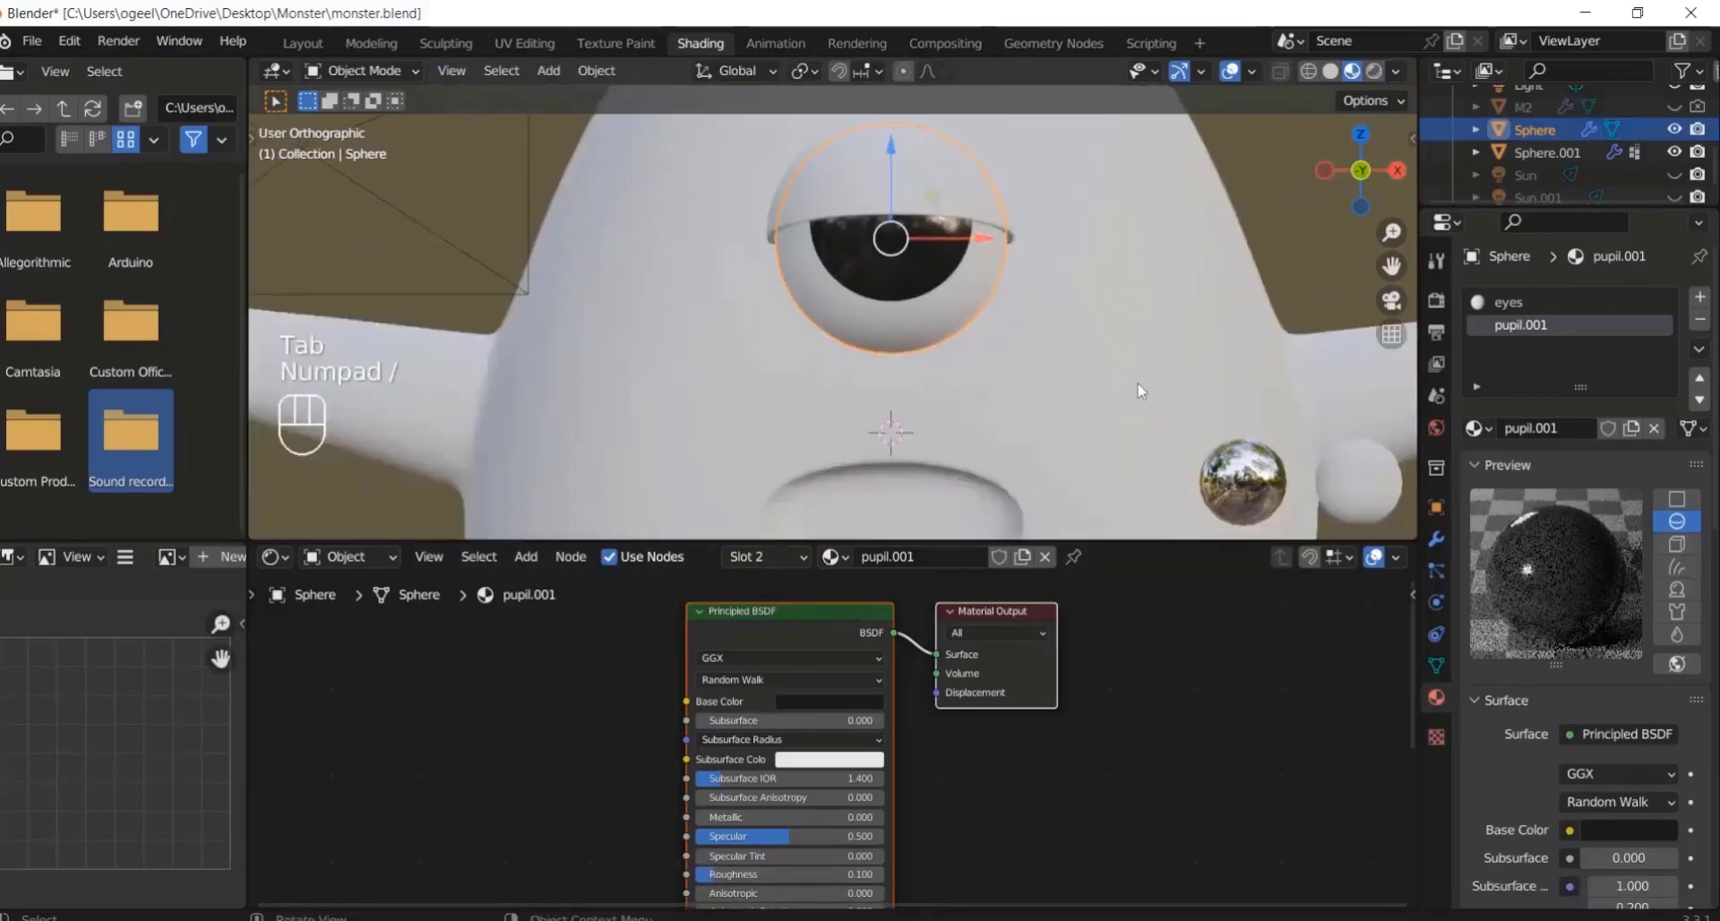
Step: Add a plane mesh to the scene at the 3D cursor
{"action": "scroll", "coordinate": [1159, 314], "scroll_direction": "down", "scroll_amount": 5}
{"action": "scroll", "coordinate": [1099, 254], "scroll_direction": "up", "scroll_amount": 2}
{"action": "left_click", "coordinate": [1053, 252]}
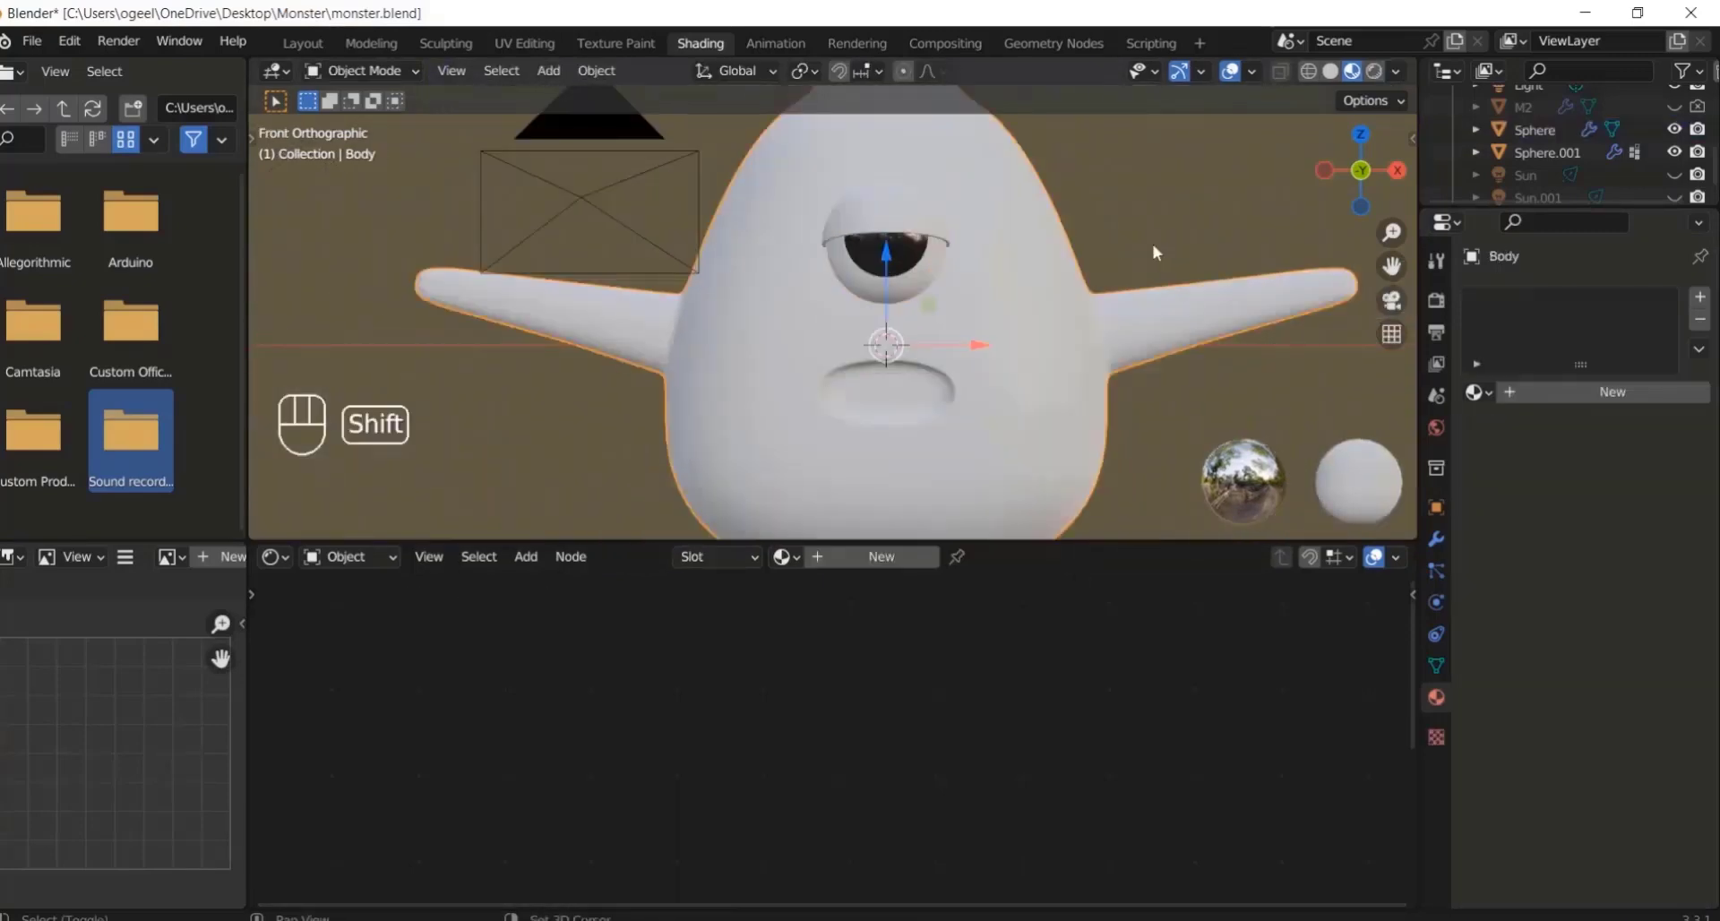
{"action": "key", "text": "shift+a"}
{"action": "mouse_move", "coordinate": [1080, 255]}
{"action": "left_click", "coordinate": [1245, 243]}
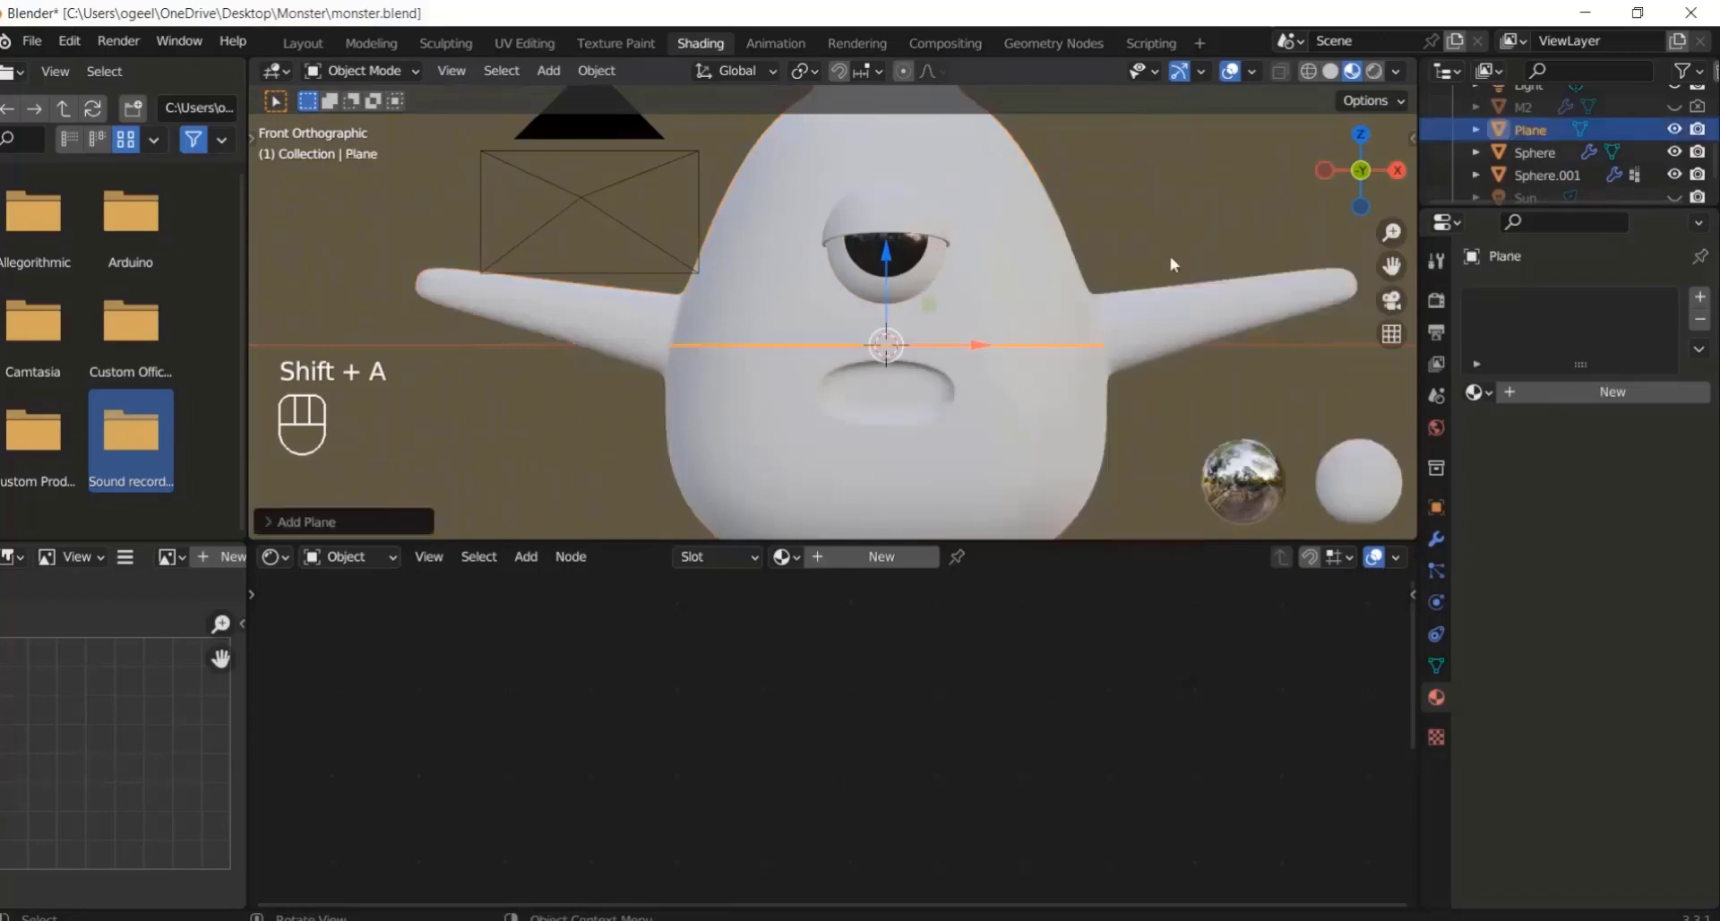
{"action": "scroll", "coordinate": [1170, 255], "scroll_direction": "down", "scroll_amount": 5}
Step: In a single viewport of the Layout workspace, lower the plane to the monster's base and scale it by 50
{"action": "left_click", "coordinate": [303, 45]}
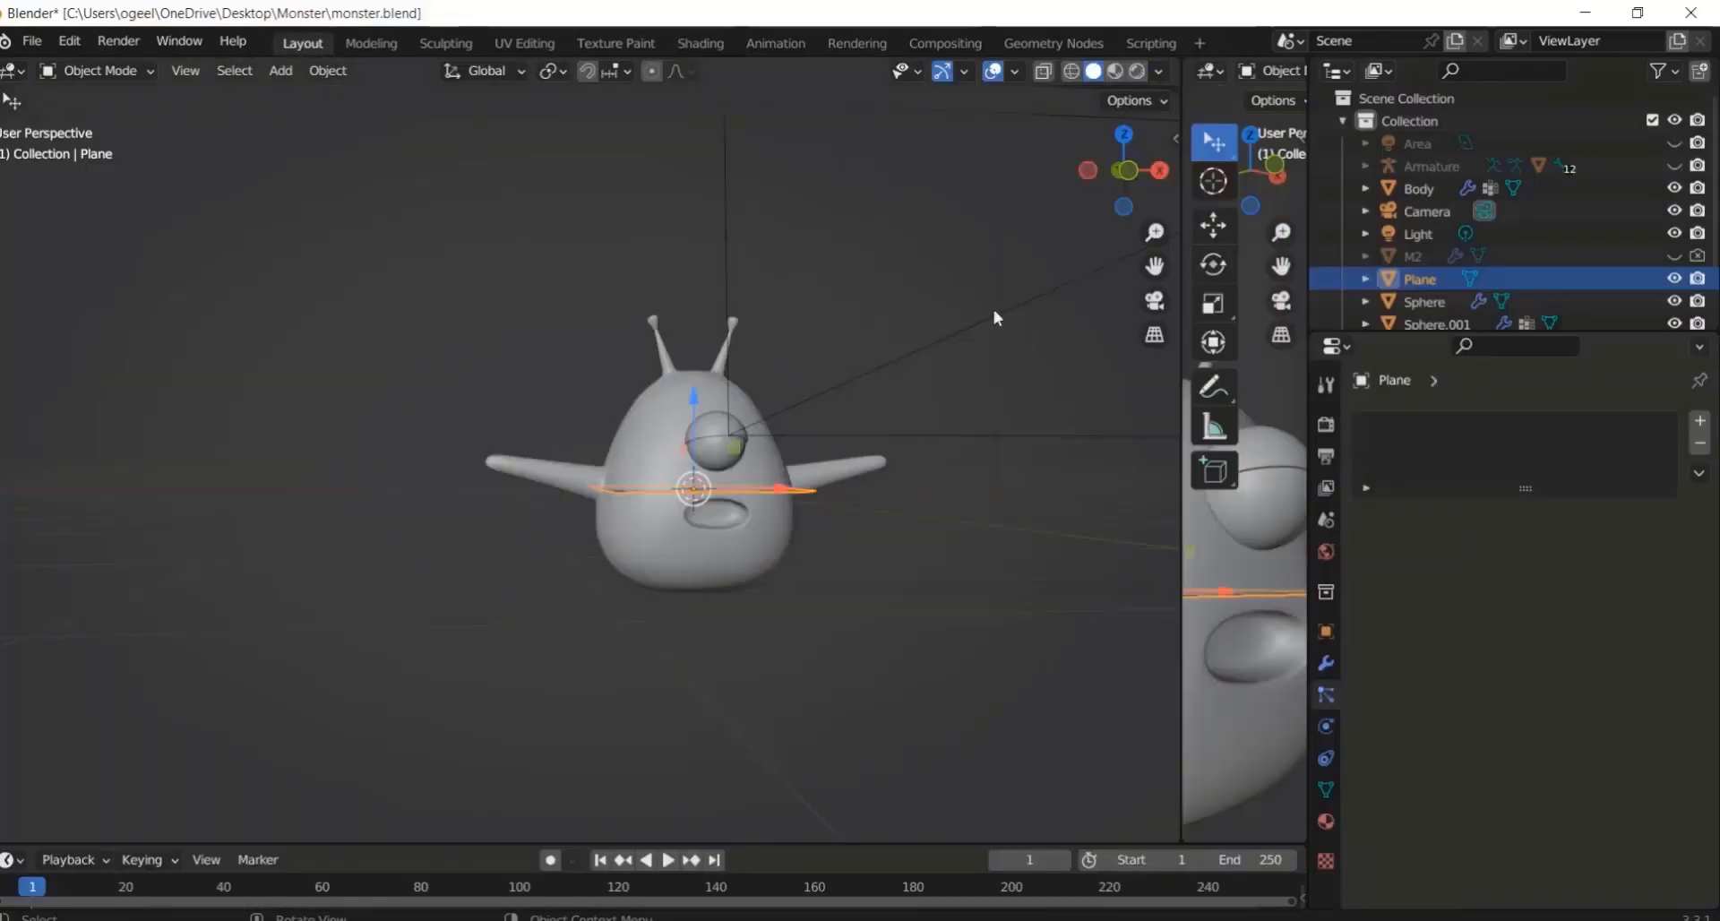
{"action": "left_click_drag", "start_coordinate": [1181, 62], "coordinate": [1229, 98]}
{"action": "left_click_drag", "start_coordinate": [1239, 167], "coordinate": [1116, 189]}
{"action": "left_click_drag", "start_coordinate": [690, 450], "coordinate": [689, 565]}
{"action": "type", "text": "s50"}
{"action": "key", "text": "Return"}
{"action": "scroll", "coordinate": [949, 723], "scroll_direction": "down", "scroll_amount": 12}
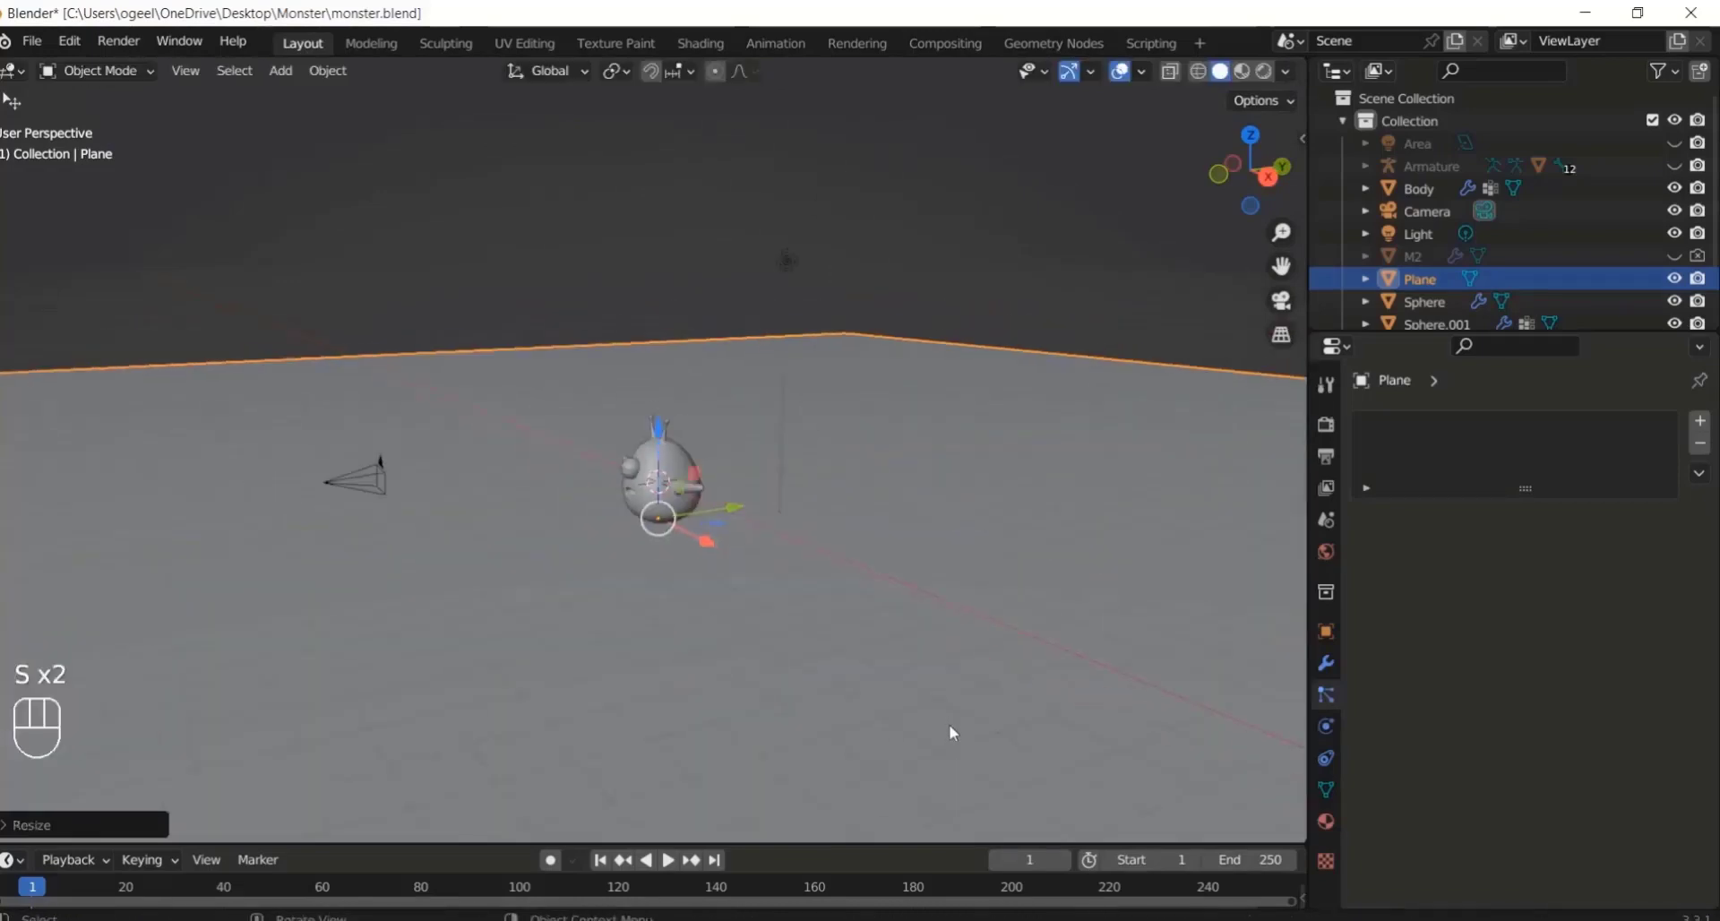
Step: Extrude the floor plane's edge behind the monster and raise it into a tall back wall
{"action": "key", "text": "Tab"}
{"action": "left_click", "coordinate": [198, 71]}
{"action": "left_click", "coordinate": [848, 392]}
{"action": "key", "text": "e"}
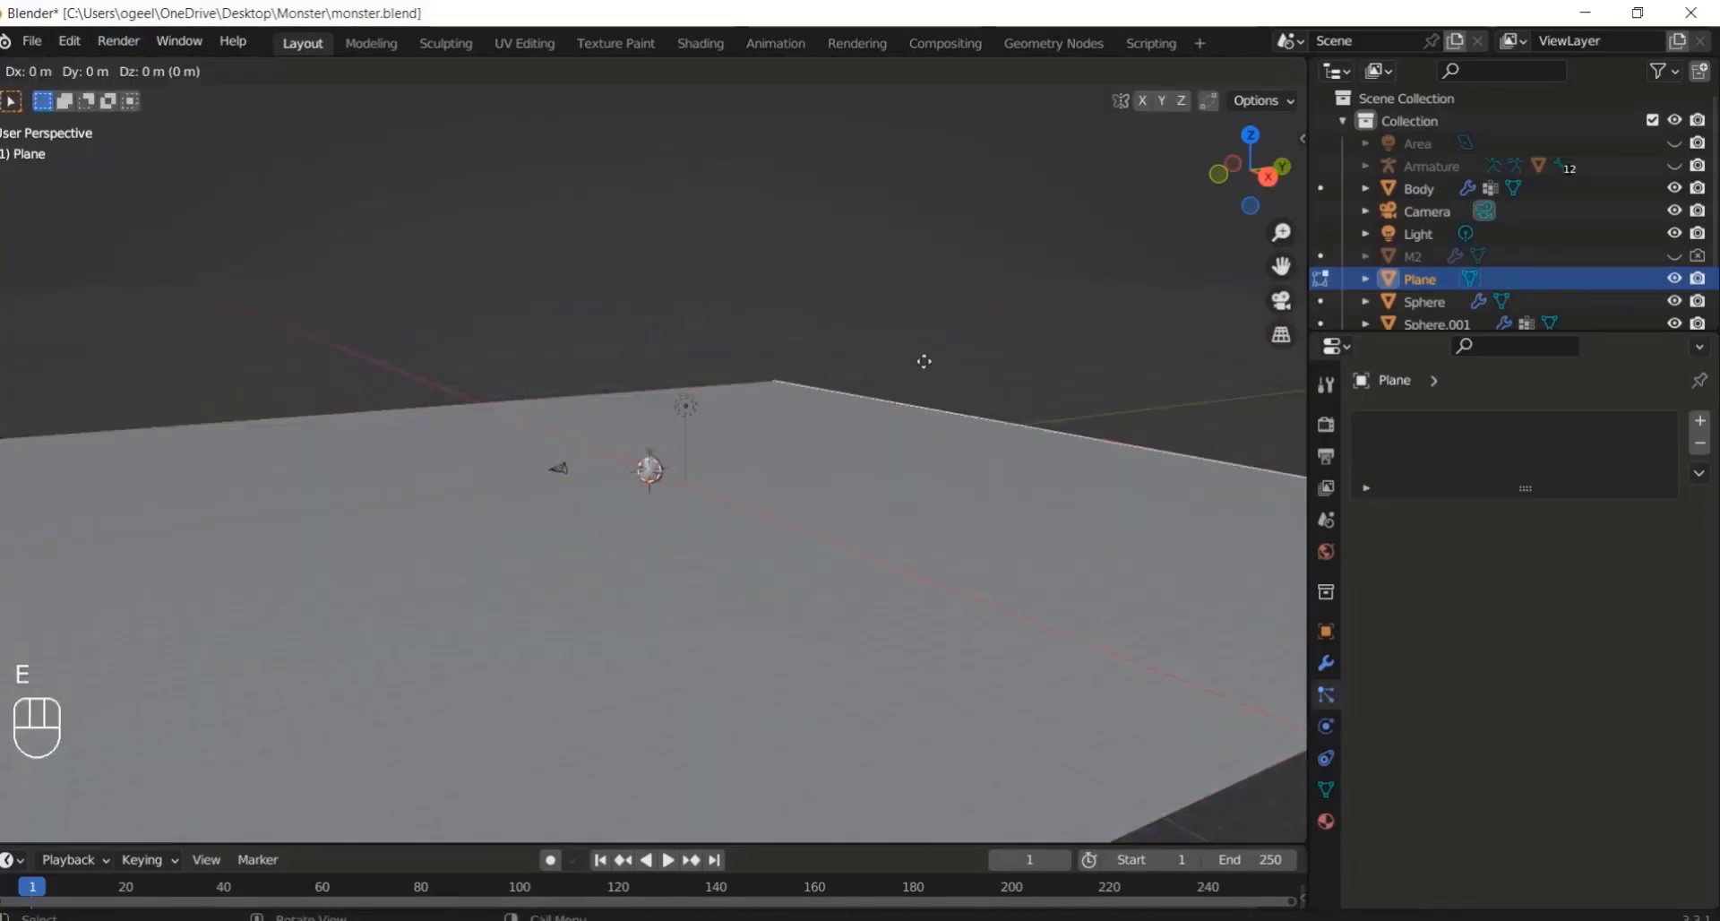
{"action": "left_click", "coordinate": [925, 361]}
{"action": "scroll", "coordinate": [925, 361], "scroll_direction": "down", "scroll_amount": 3}
{"action": "key", "text": "g"}
{"action": "left_click", "coordinate": [871, 373]}
Step: Bevel the edge between the floor and back wall with several segments to form a wide curve
{"action": "left_click", "coordinate": [875, 429]}
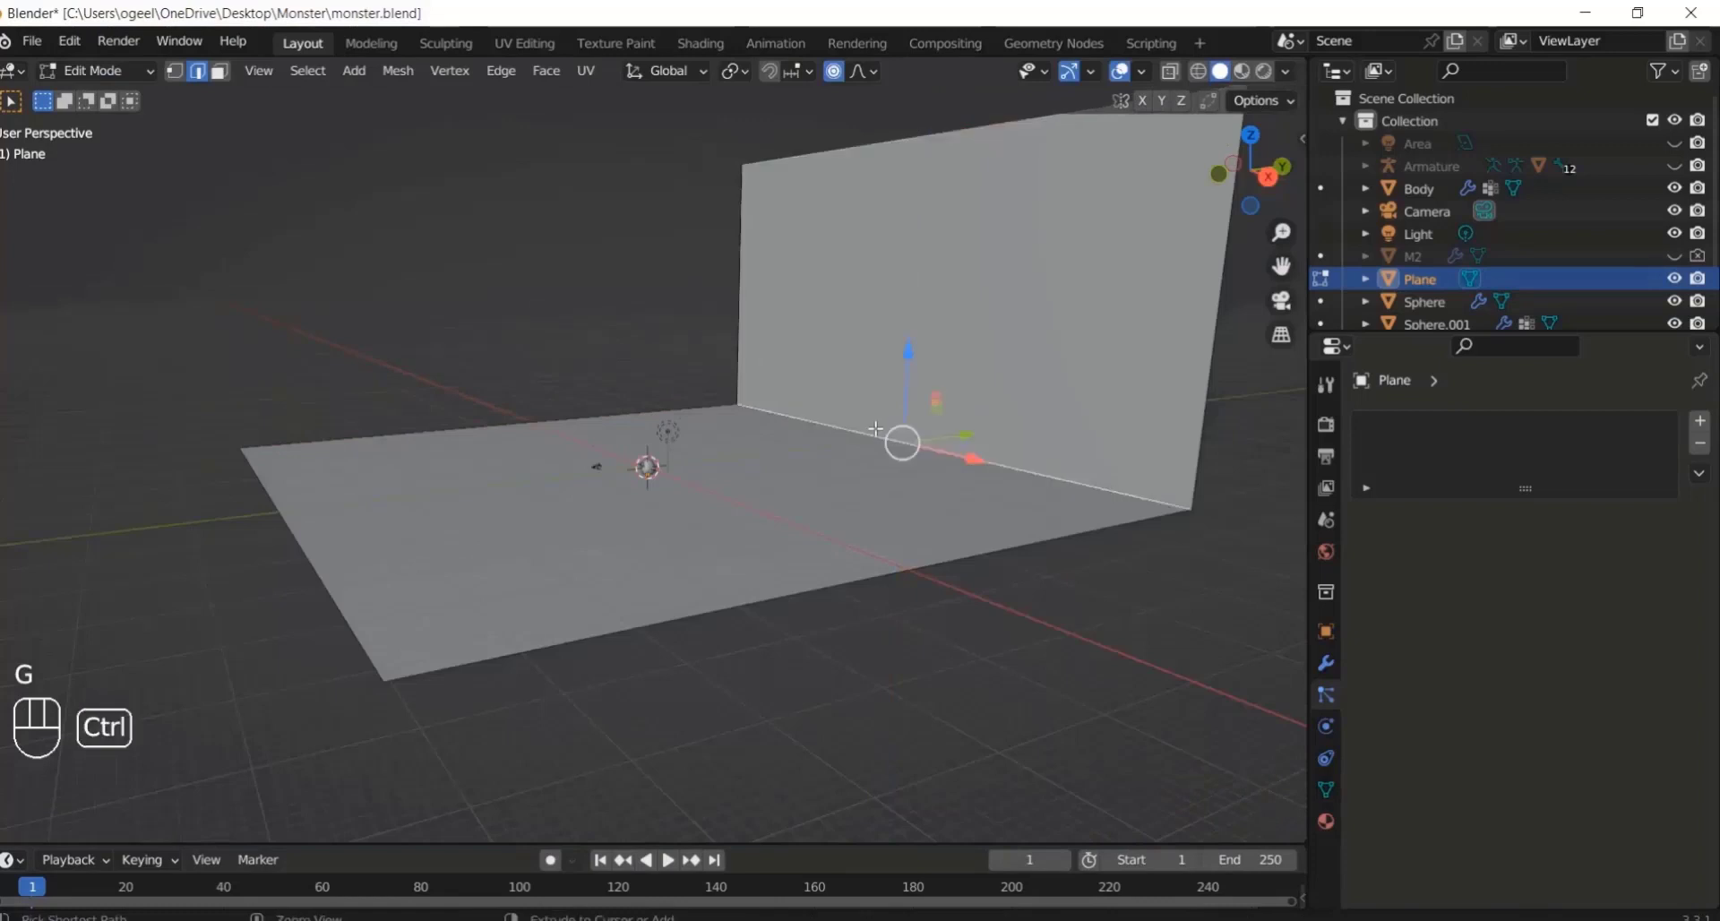
{"action": "key", "text": "ctrl+b"}
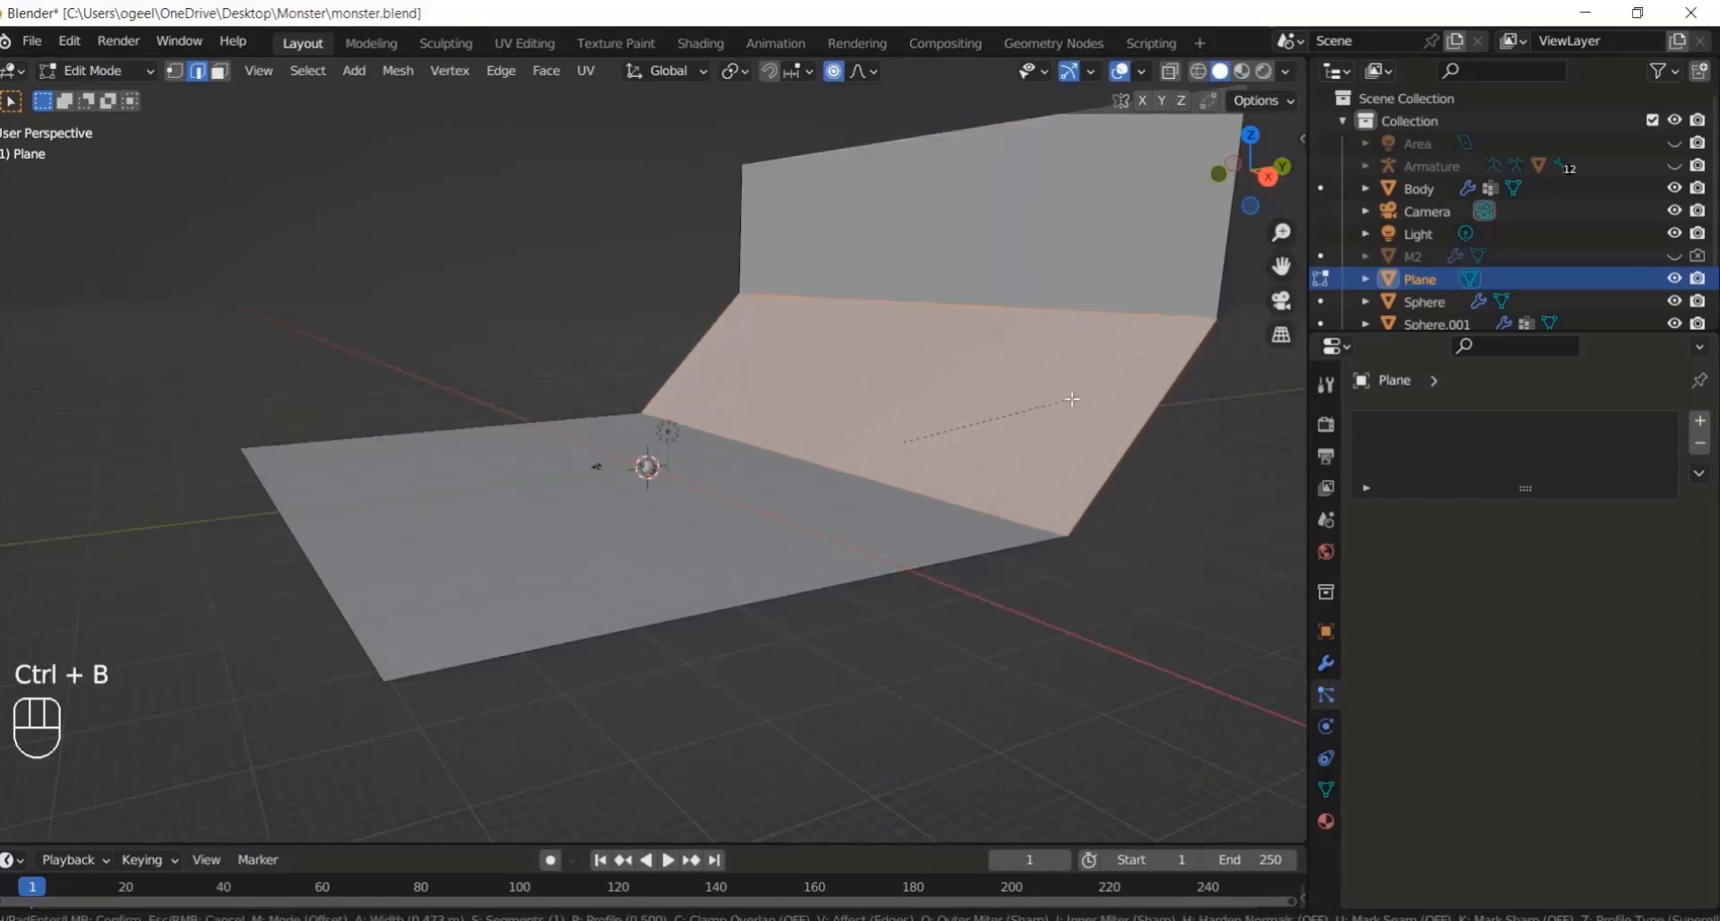
{"action": "scroll", "coordinate": [1072, 399], "scroll_direction": "up", "scroll_amount": 4}
{"action": "left_click", "coordinate": [1073, 398]}
Step: Shade the backdrop smooth in Object Mode and look at the scene through the camera
{"action": "key", "text": "Tab"}
{"action": "right_click", "coordinate": [1080, 397]}
{"action": "left_click", "coordinate": [1084, 395]}
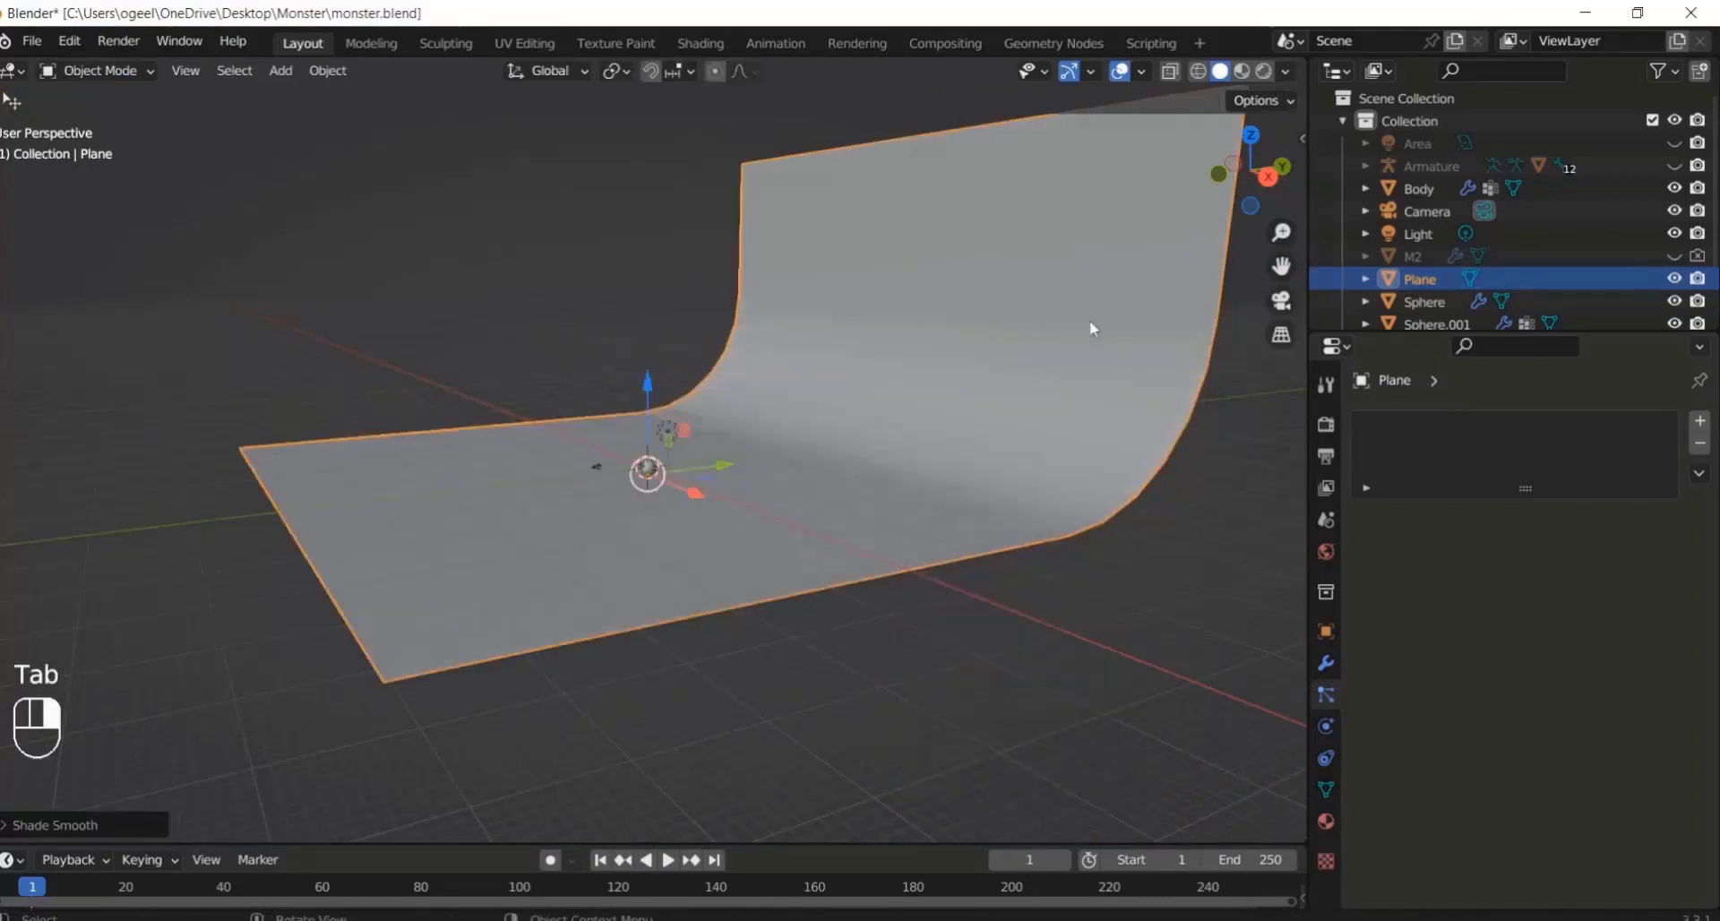
{"action": "key", "text": "KP_0"}
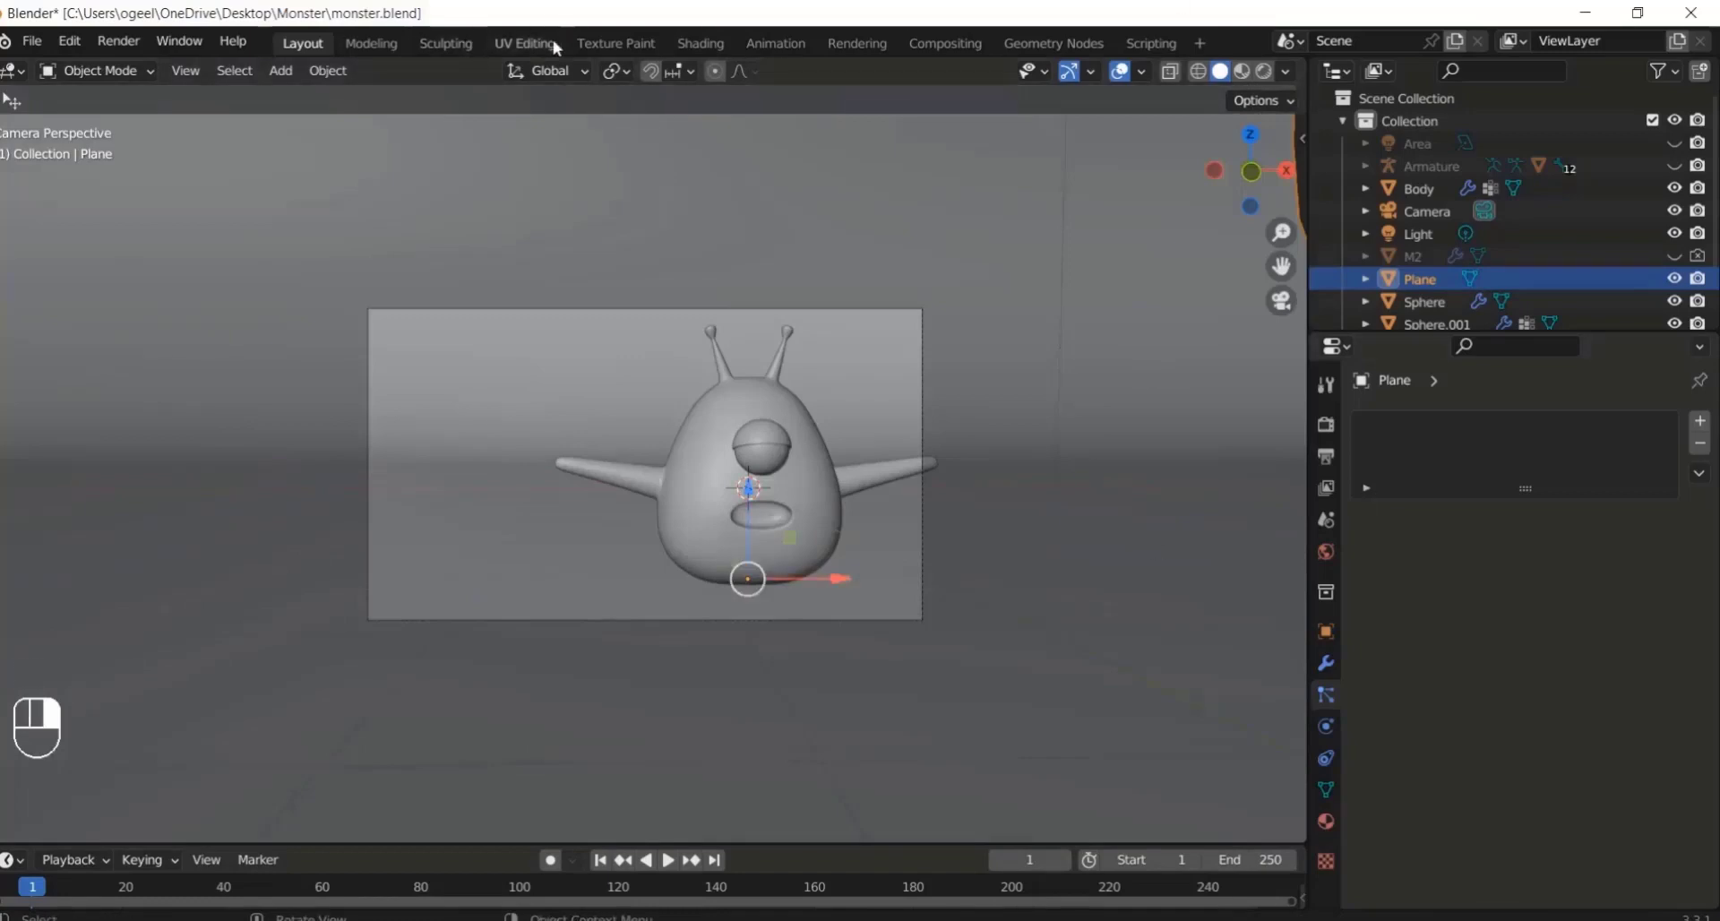
Step: In the Shading workspace, create a new material for the backdrop and name it plane
{"action": "left_click", "coordinate": [700, 43]}
{"action": "left_click", "coordinate": [1630, 393]}
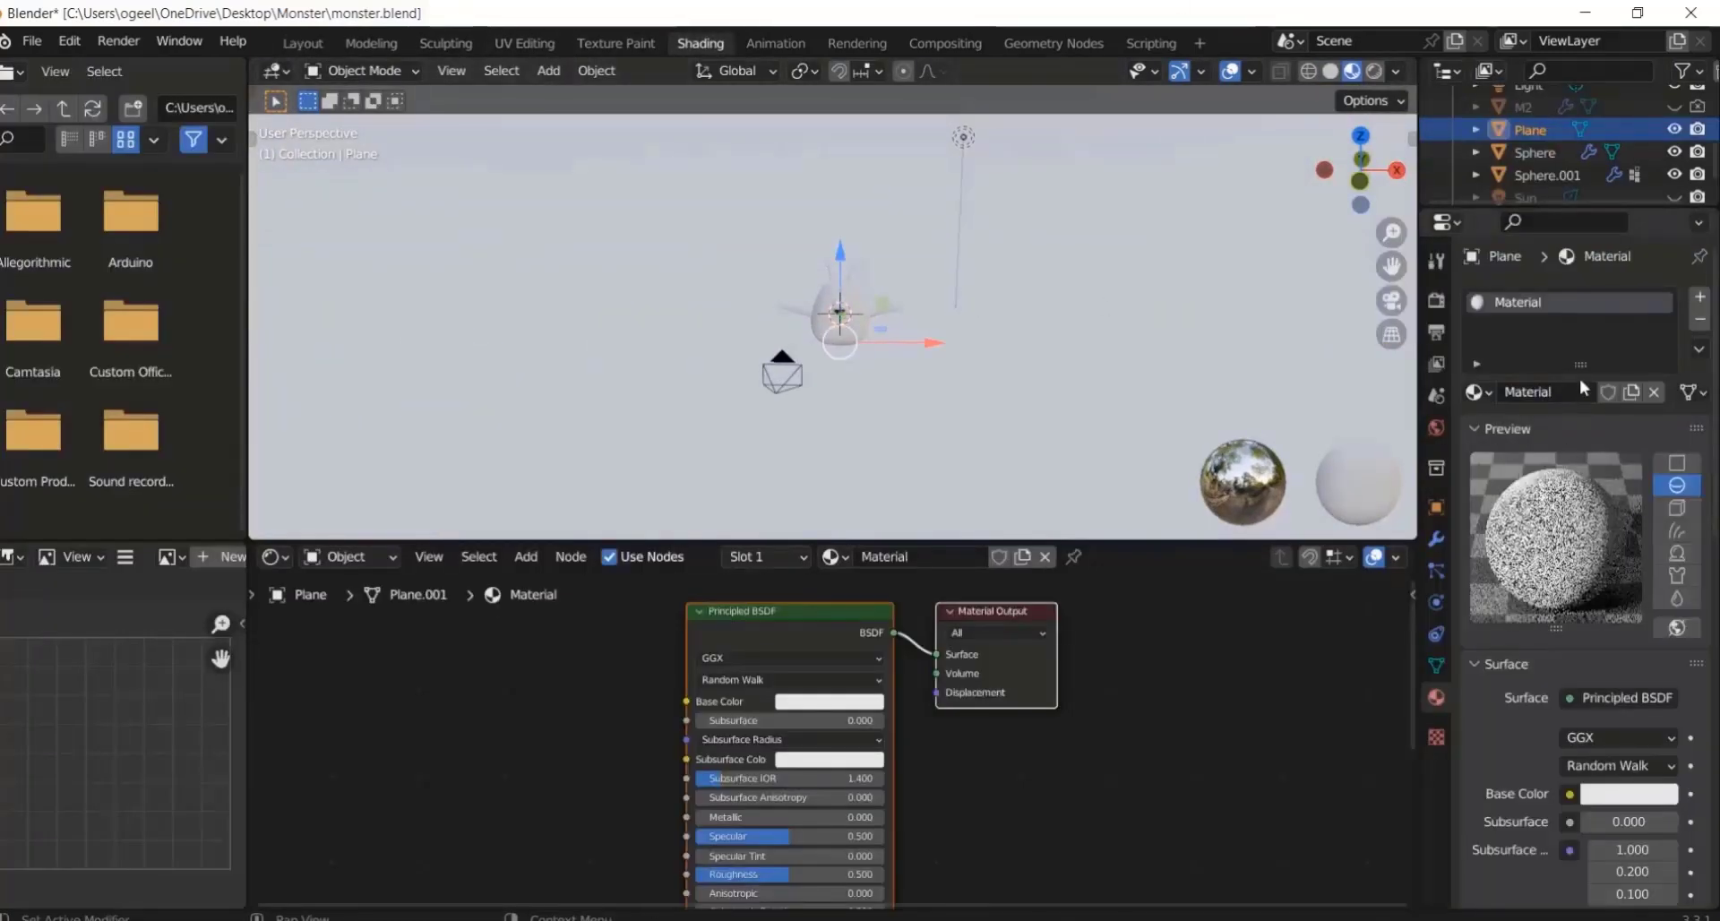
{"action": "type", "text": "plane"}
{"action": "key", "text": "Return"}
Step: Set the backdrop material's base color to light pink and its roughness to 0.3
{"action": "left_click", "coordinate": [830, 702]}
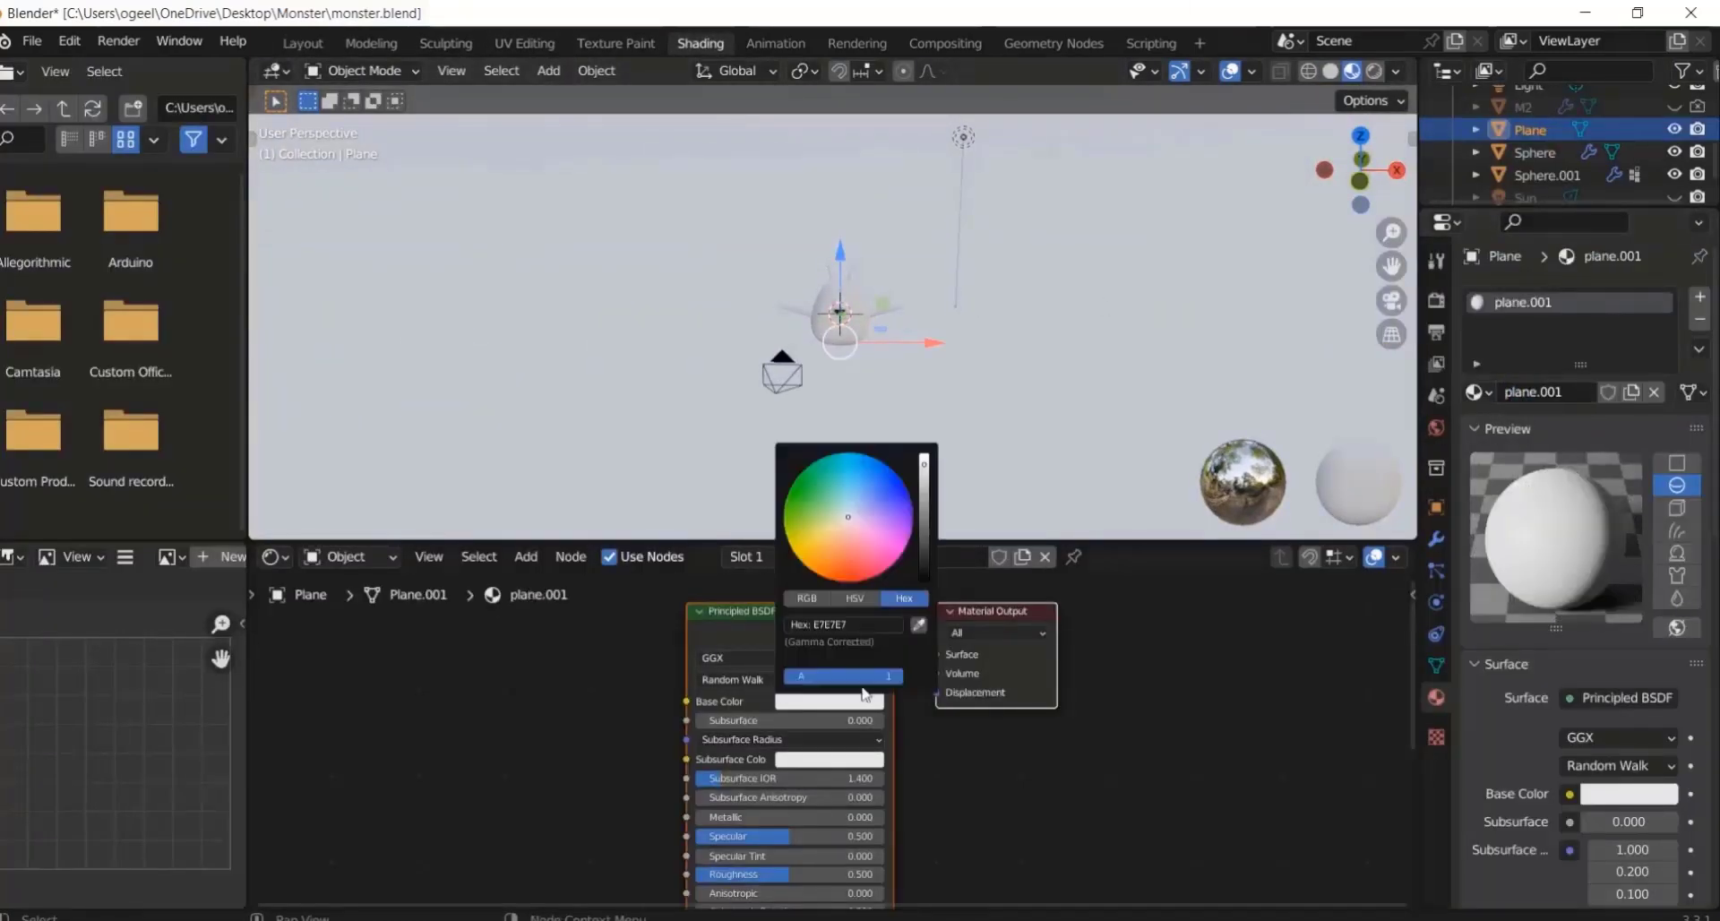
{"action": "left_click", "coordinate": [869, 532]}
{"action": "left_click_drag", "start_coordinate": [869, 530], "coordinate": [874, 520]}
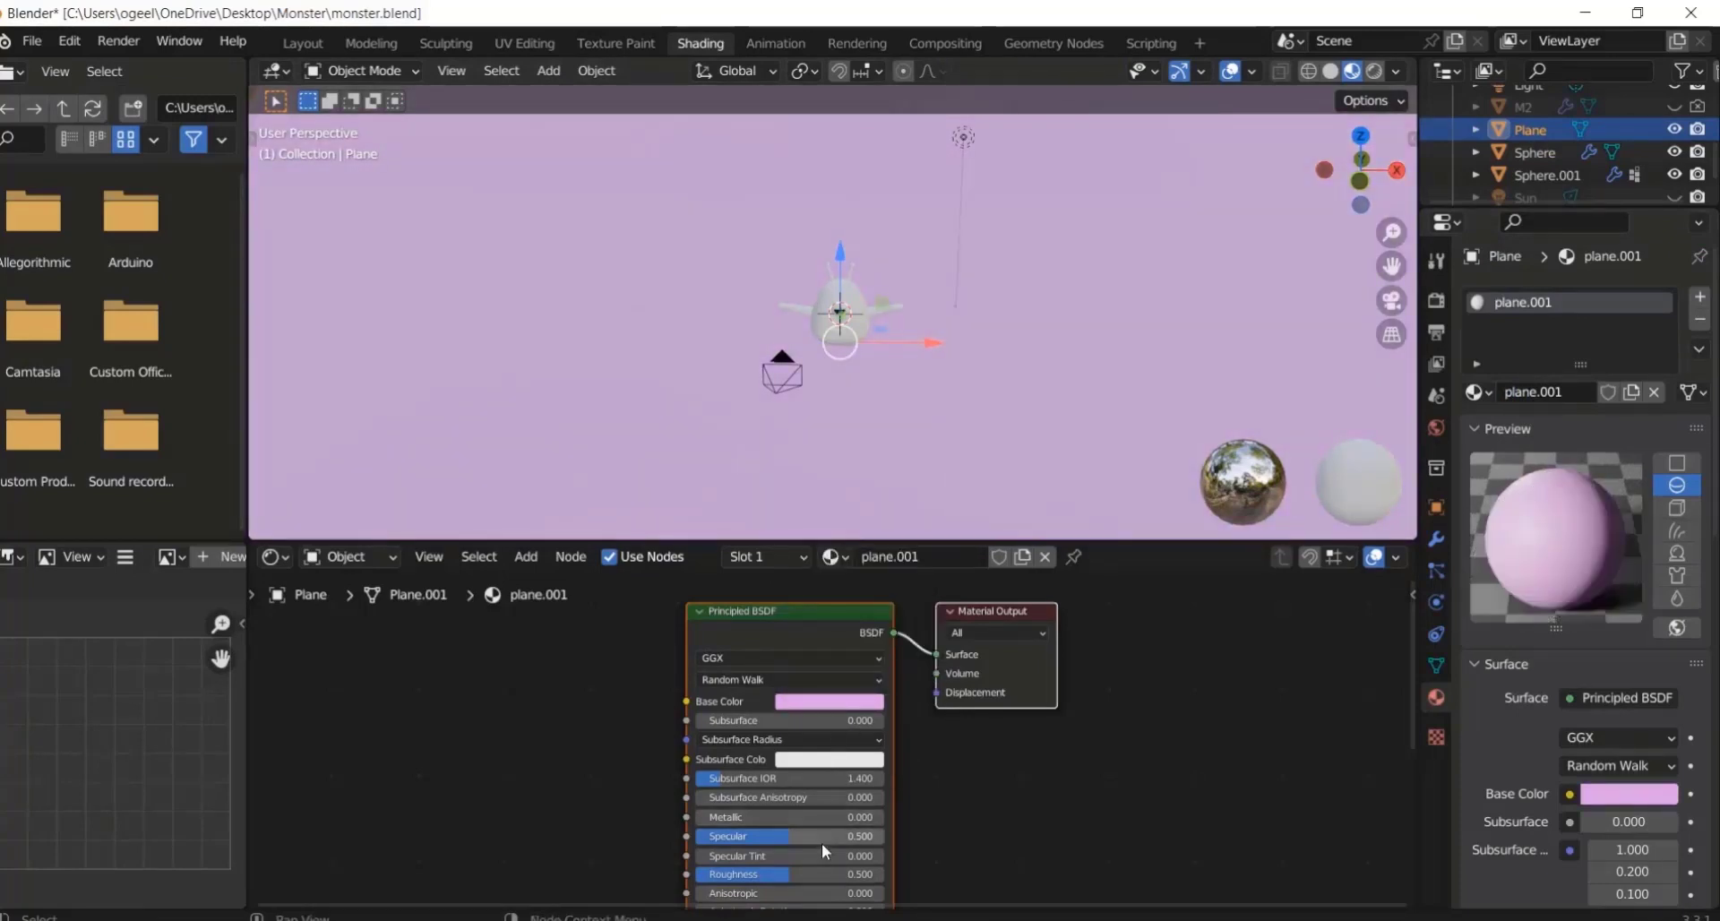
{"action": "left_click", "coordinate": [812, 874]}
{"action": "type", "text": ".3"}
{"action": "key", "text": "Return"}
Step: Try to add a spot light and move it above the monster at an angle
{"action": "scroll", "coordinate": [1109, 240], "scroll_direction": "up", "scroll_amount": 3}
{"action": "key", "text": "shift+a"}
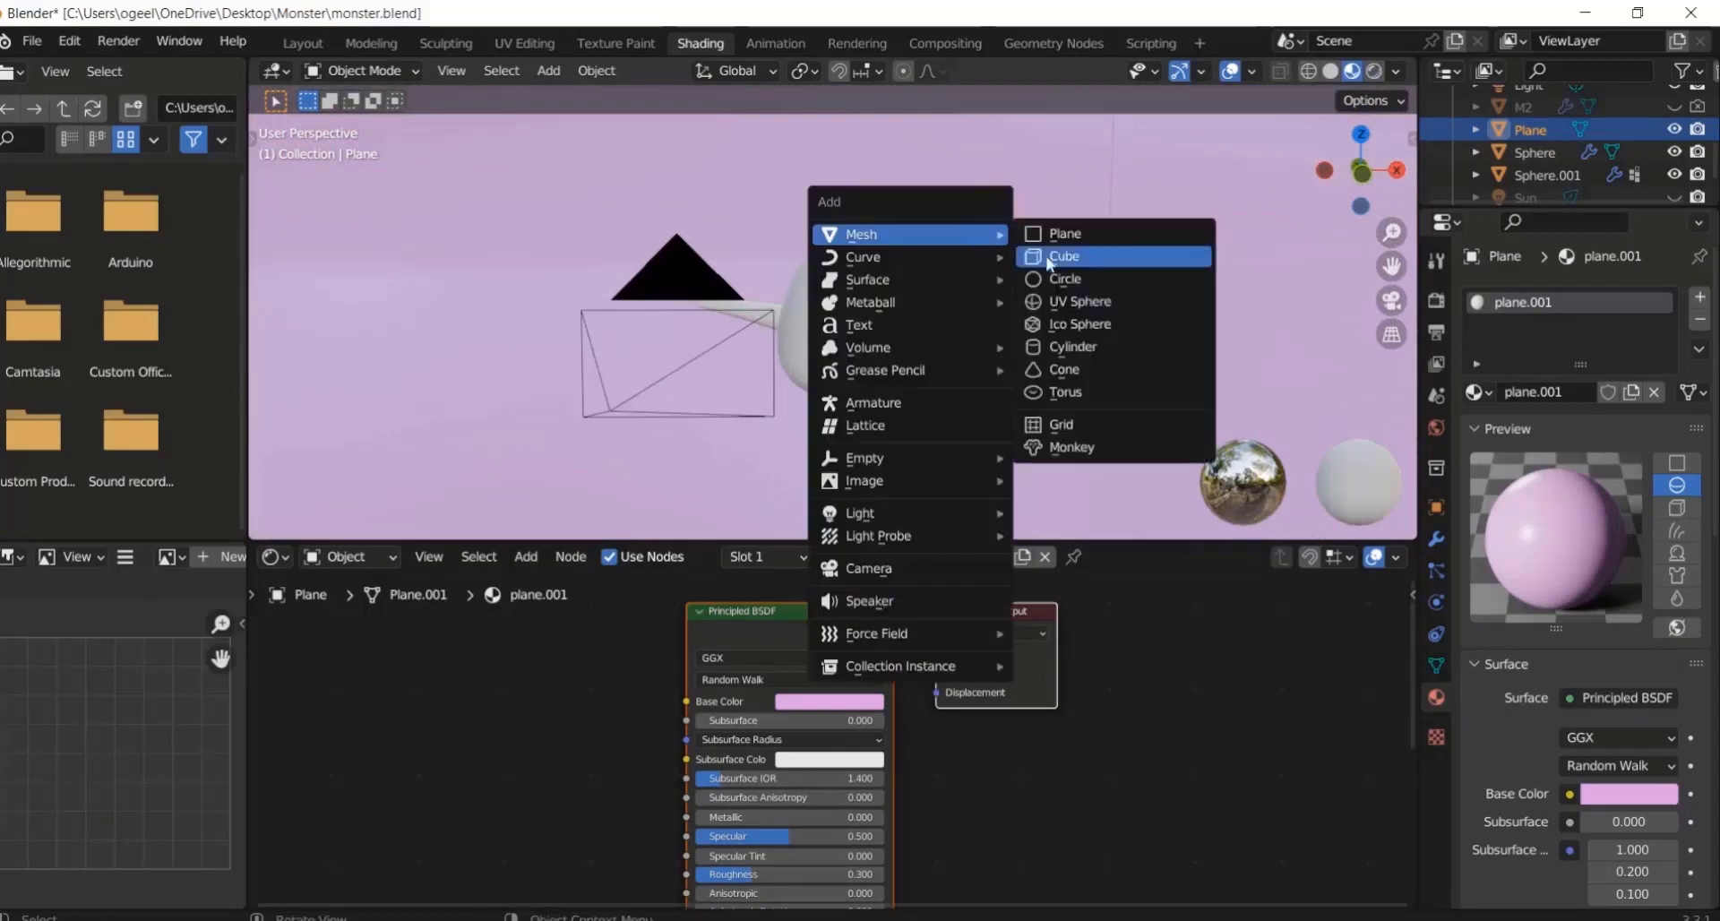
{"action": "mouse_move", "coordinate": [912, 519]}
{"action": "left_click", "coordinate": [1063, 561]}
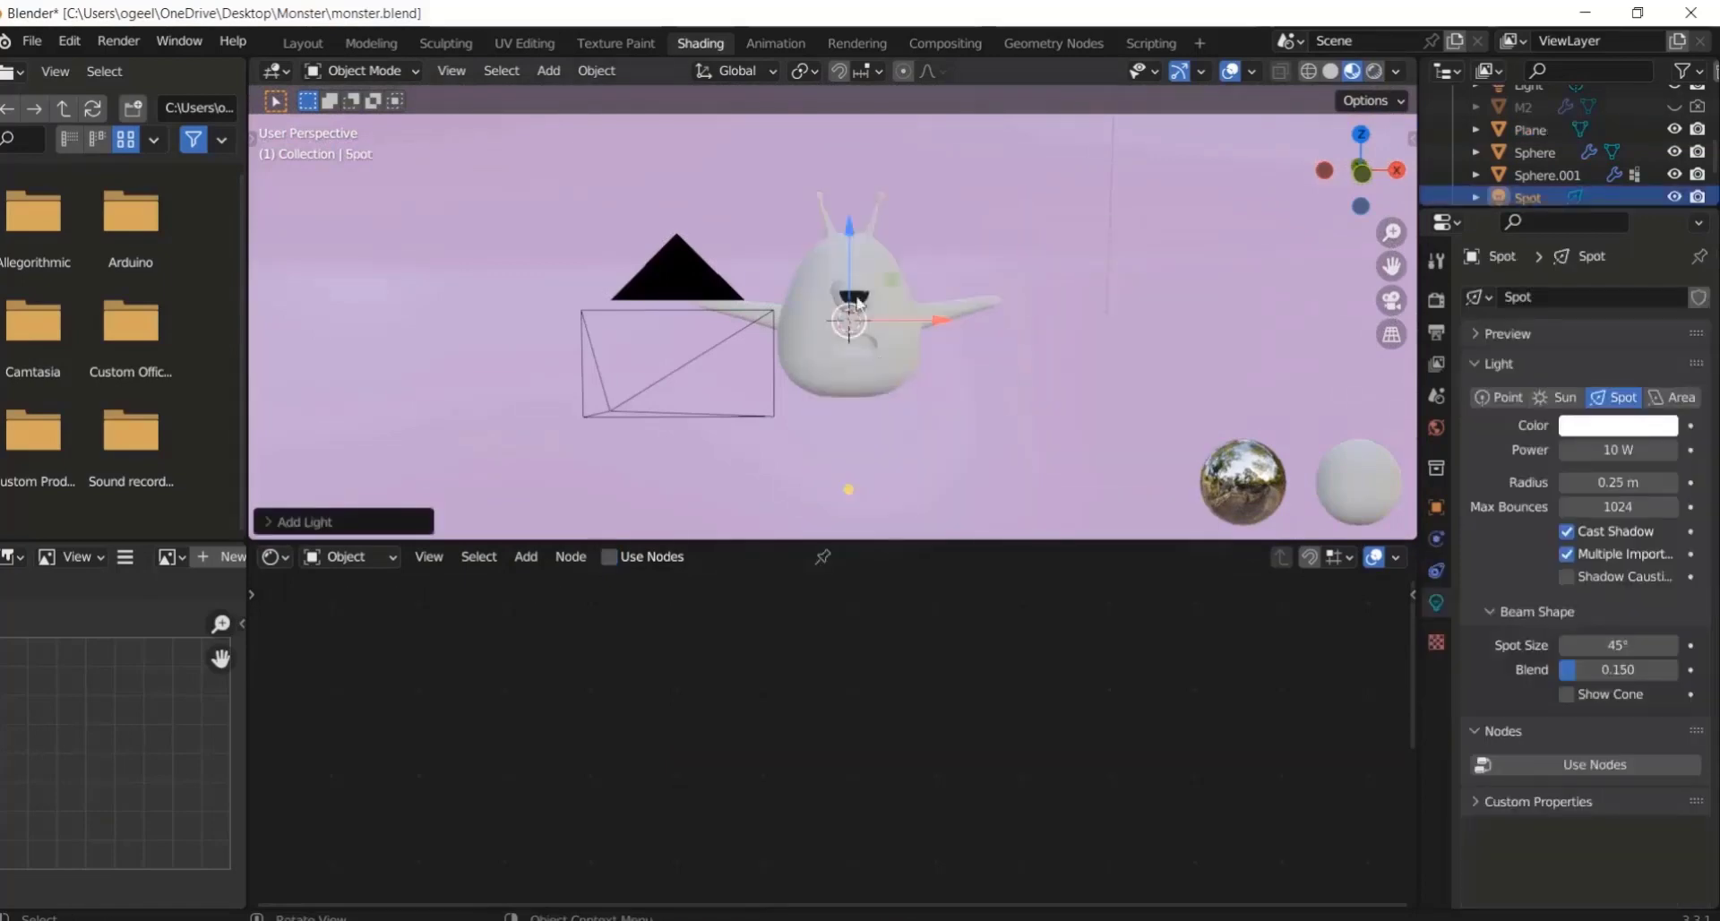
{"action": "key", "text": "g"}
{"action": "key", "text": "r"}
{"action": "left_click", "coordinate": [1061, 387]}
Step: Try to reposition the spot light and rotate it from several views to aim at the monster
{"action": "left_click_drag", "start_coordinate": [1361, 170], "coordinate": [1360, 206]}
{"action": "scroll", "coordinate": [1036, 361], "scroll_direction": "down", "scroll_amount": 5}
{"action": "key", "text": "r"}
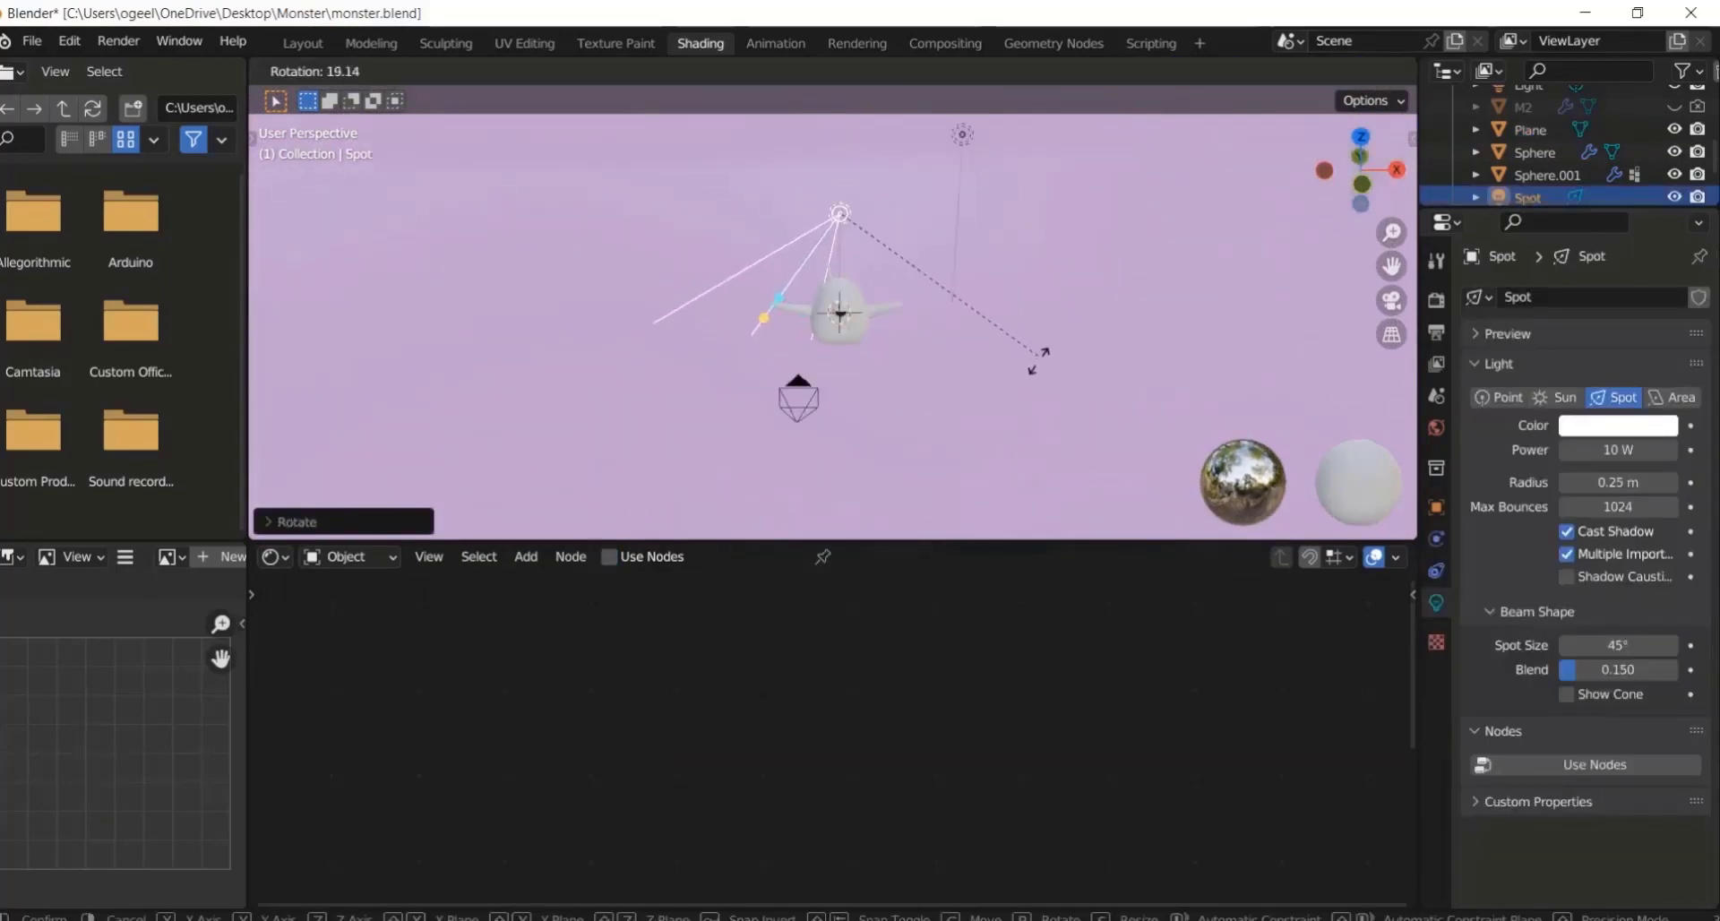
{"action": "left_click", "coordinate": [1037, 361]}
{"action": "left_click_drag", "start_coordinate": [842, 127], "coordinate": [843, 179]}
{"action": "left_click_drag", "start_coordinate": [917, 270], "coordinate": [989, 294]}
{"action": "key", "text": "r"}
{"action": "left_click", "coordinate": [1066, 321]}
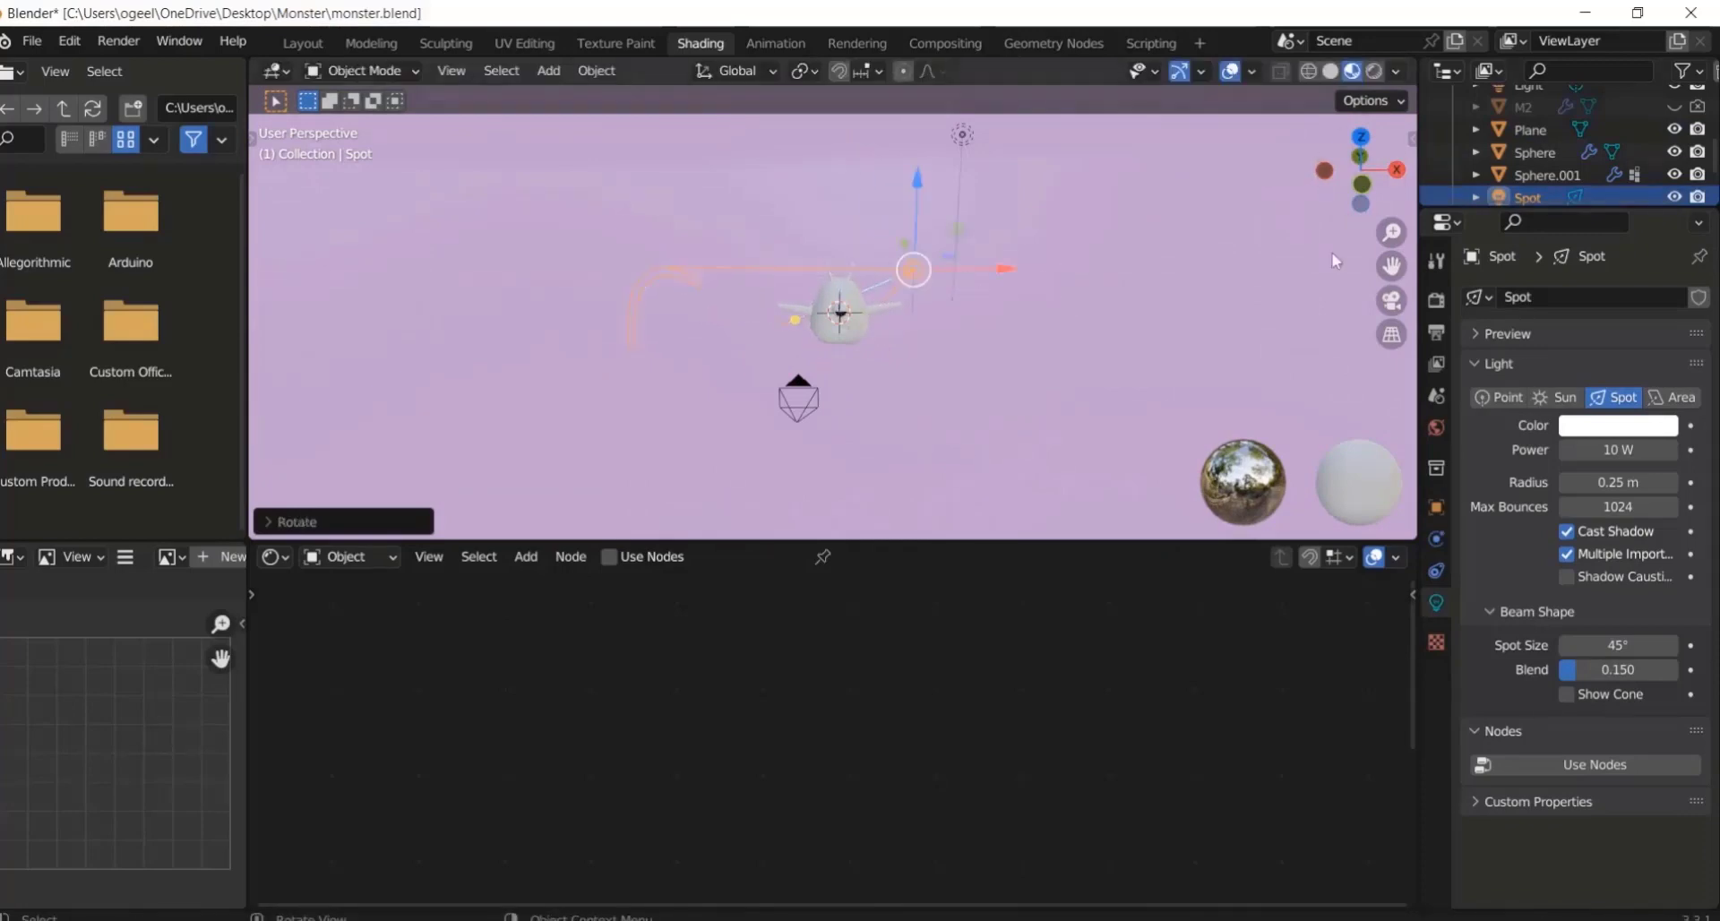
{"action": "mouse_move", "coordinate": [1361, 179]}
{"action": "left_mouse_down"}
{"action": "mouse_move", "coordinate": [1321, 170]}
{"action": "mouse_move", "coordinate": [1383, 170]}
{"action": "left_mouse_up"}
{"action": "key", "text": "r"}
{"action": "left_click", "coordinate": [1030, 304]}
Step: Show the Sun and Sun.001 lights in the viewport, switch to Rendered shading, and save the file
{"action": "scroll", "coordinate": [1674, 165], "scroll_direction": "down", "scroll_amount": 3}
{"action": "left_click", "coordinate": [1675, 162]}
{"action": "left_click", "coordinate": [1674, 183]}
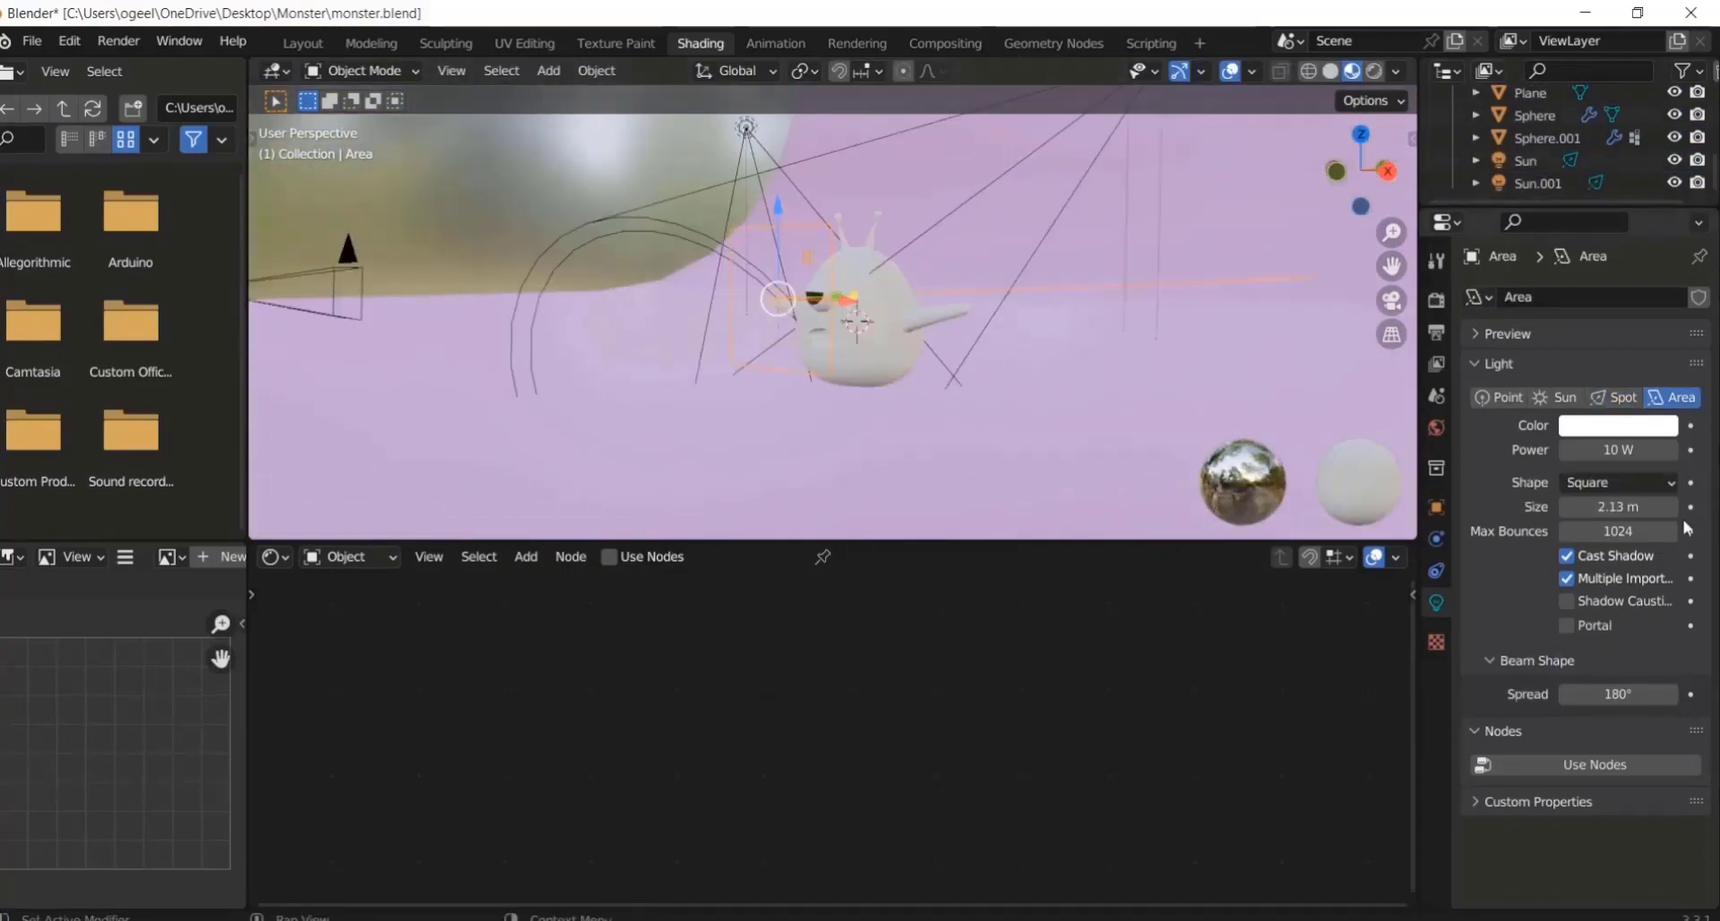
{"action": "left_click", "coordinate": [1375, 71]}
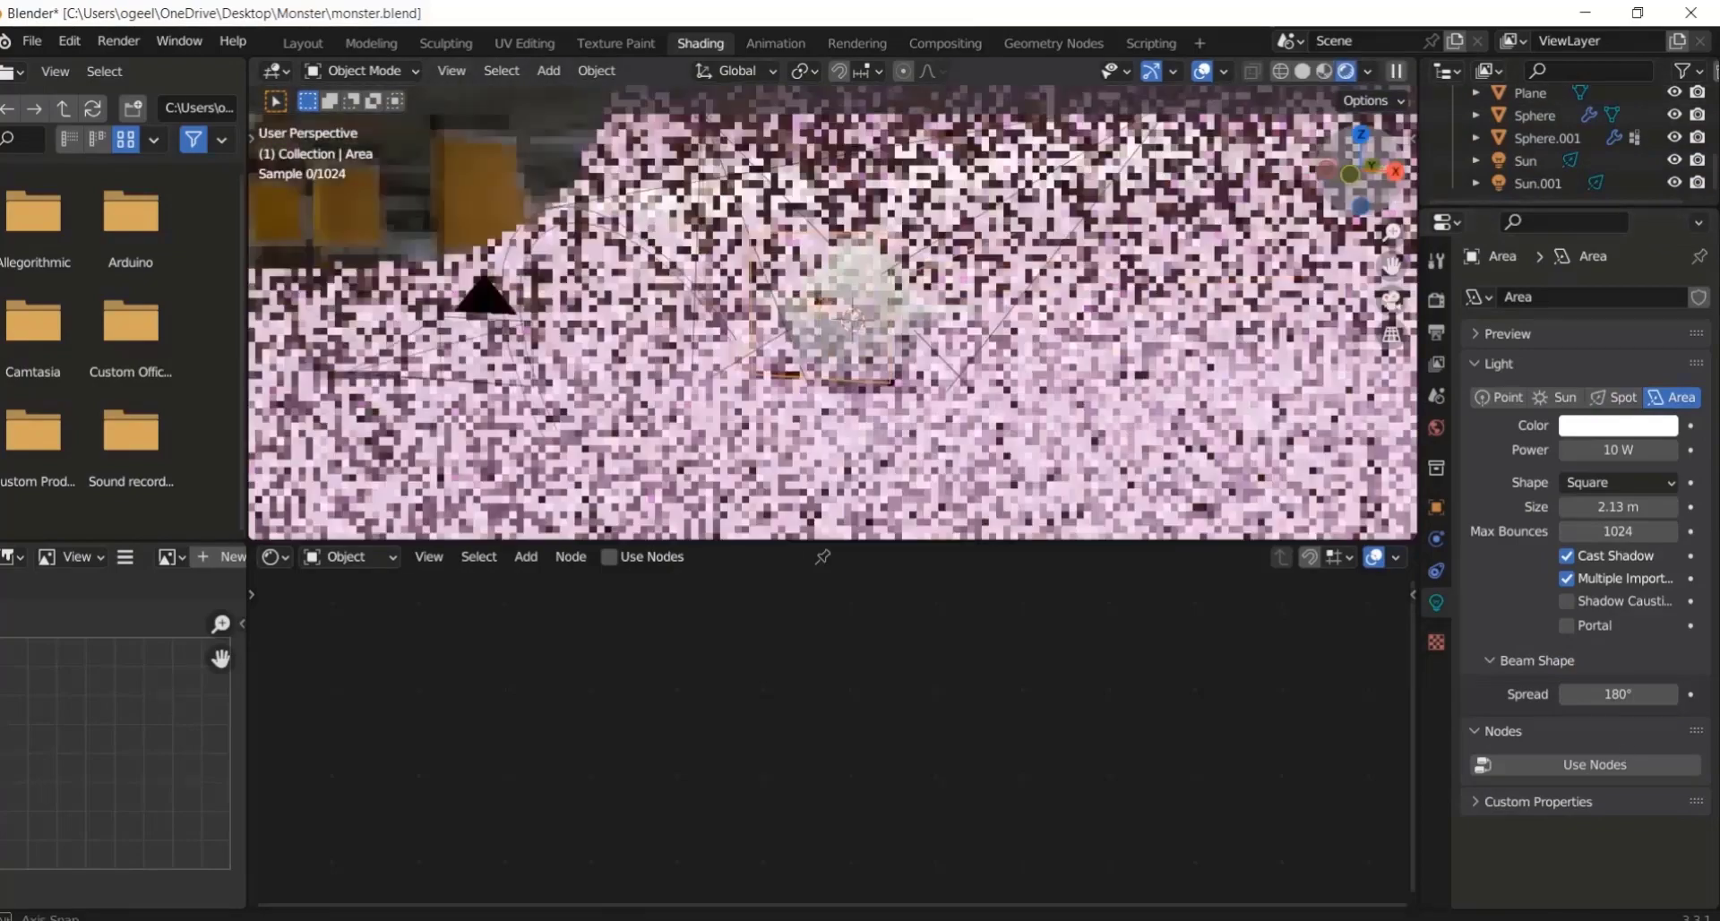
{"action": "key", "text": "ctrl+s"}
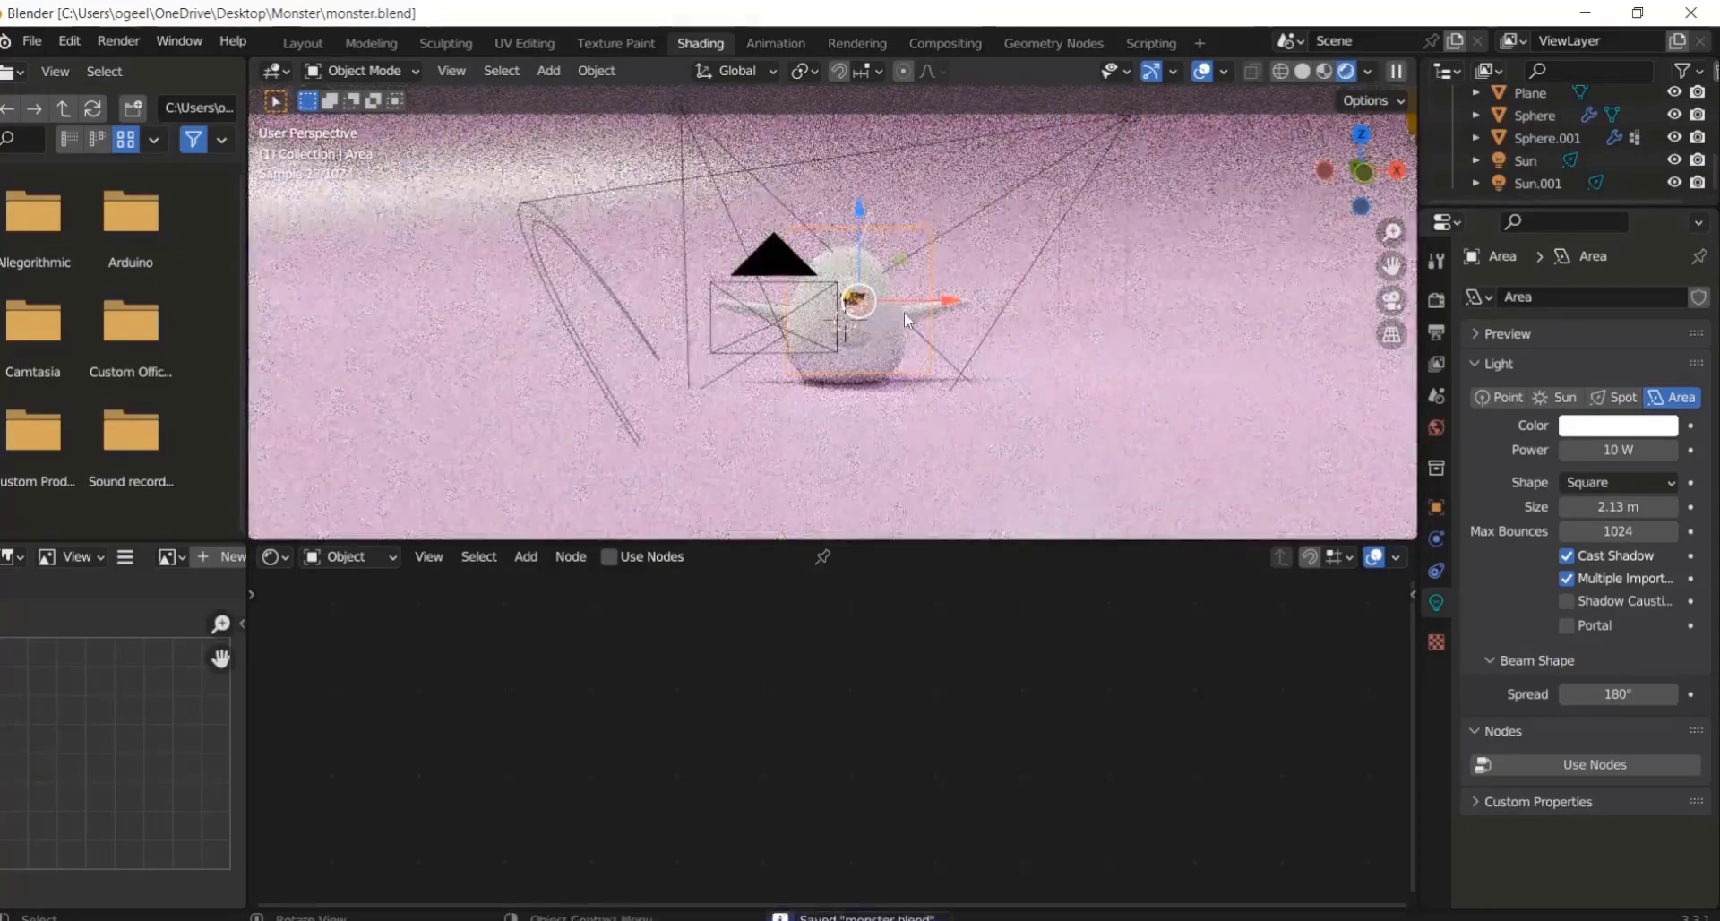
Step: Select the monster's eye and set its pupil material's roughness to 0.2
{"action": "middle_click_drag", "start_coordinate": [1130, 289], "coordinate": [1111, 271]}
{"action": "left_click", "coordinate": [1111, 270]}
{"action": "scroll", "coordinate": [1111, 270], "scroll_direction": "up", "scroll_amount": 5}
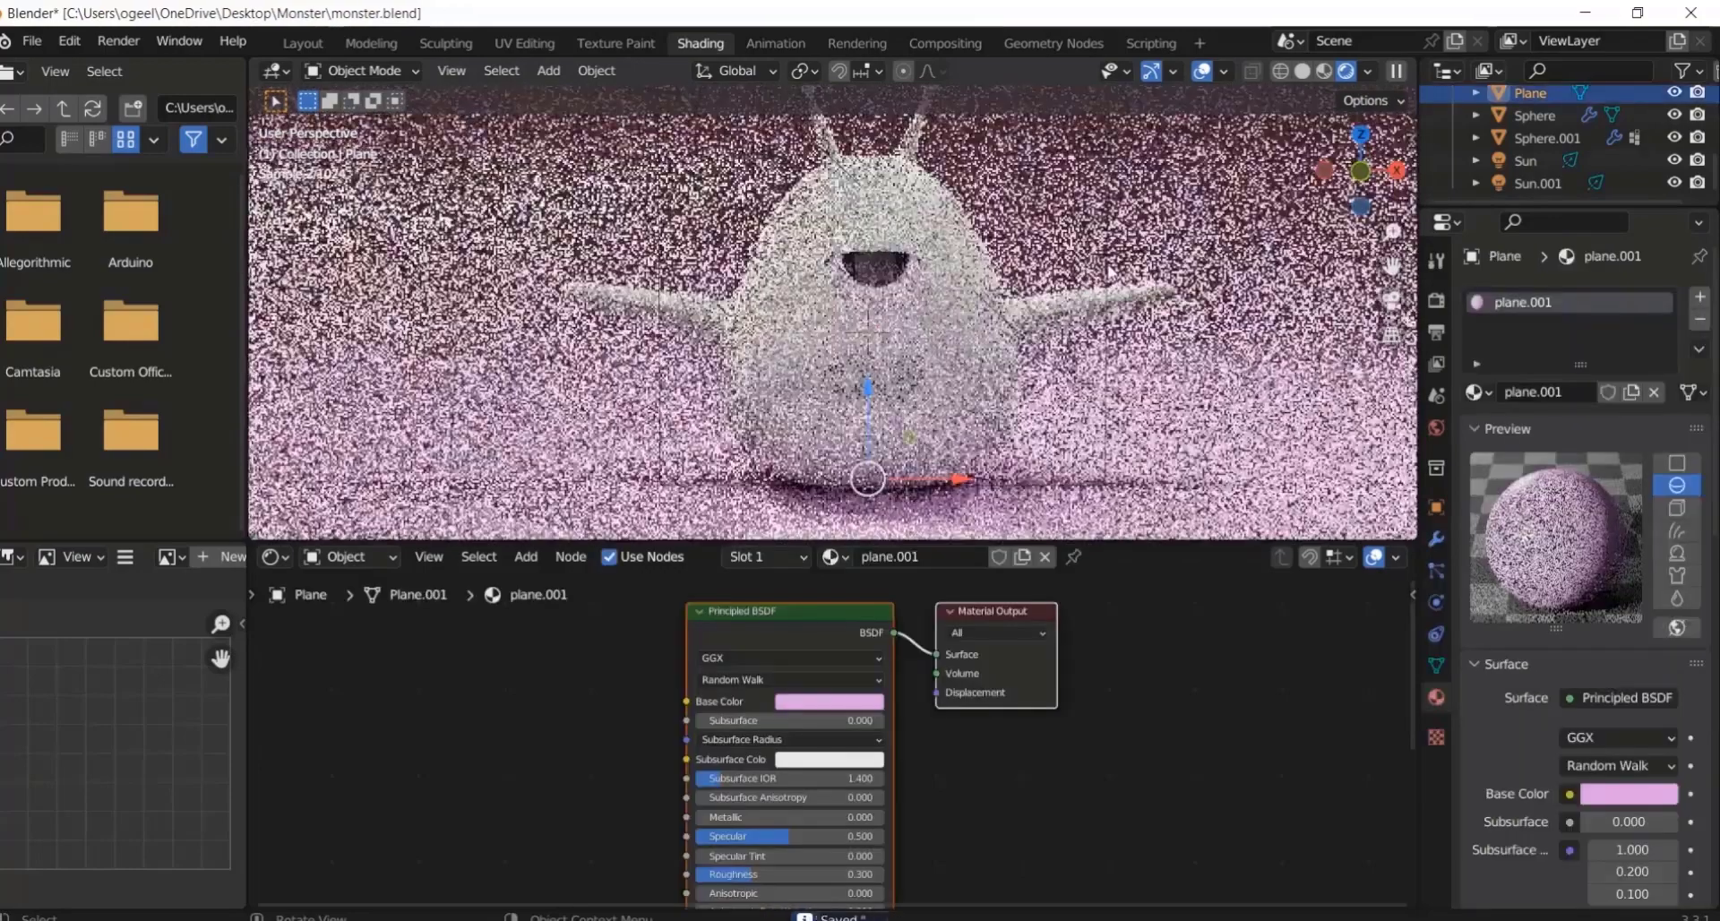
{"action": "left_click", "coordinate": [1027, 485]}
{"action": "left_click", "coordinate": [899, 299]}
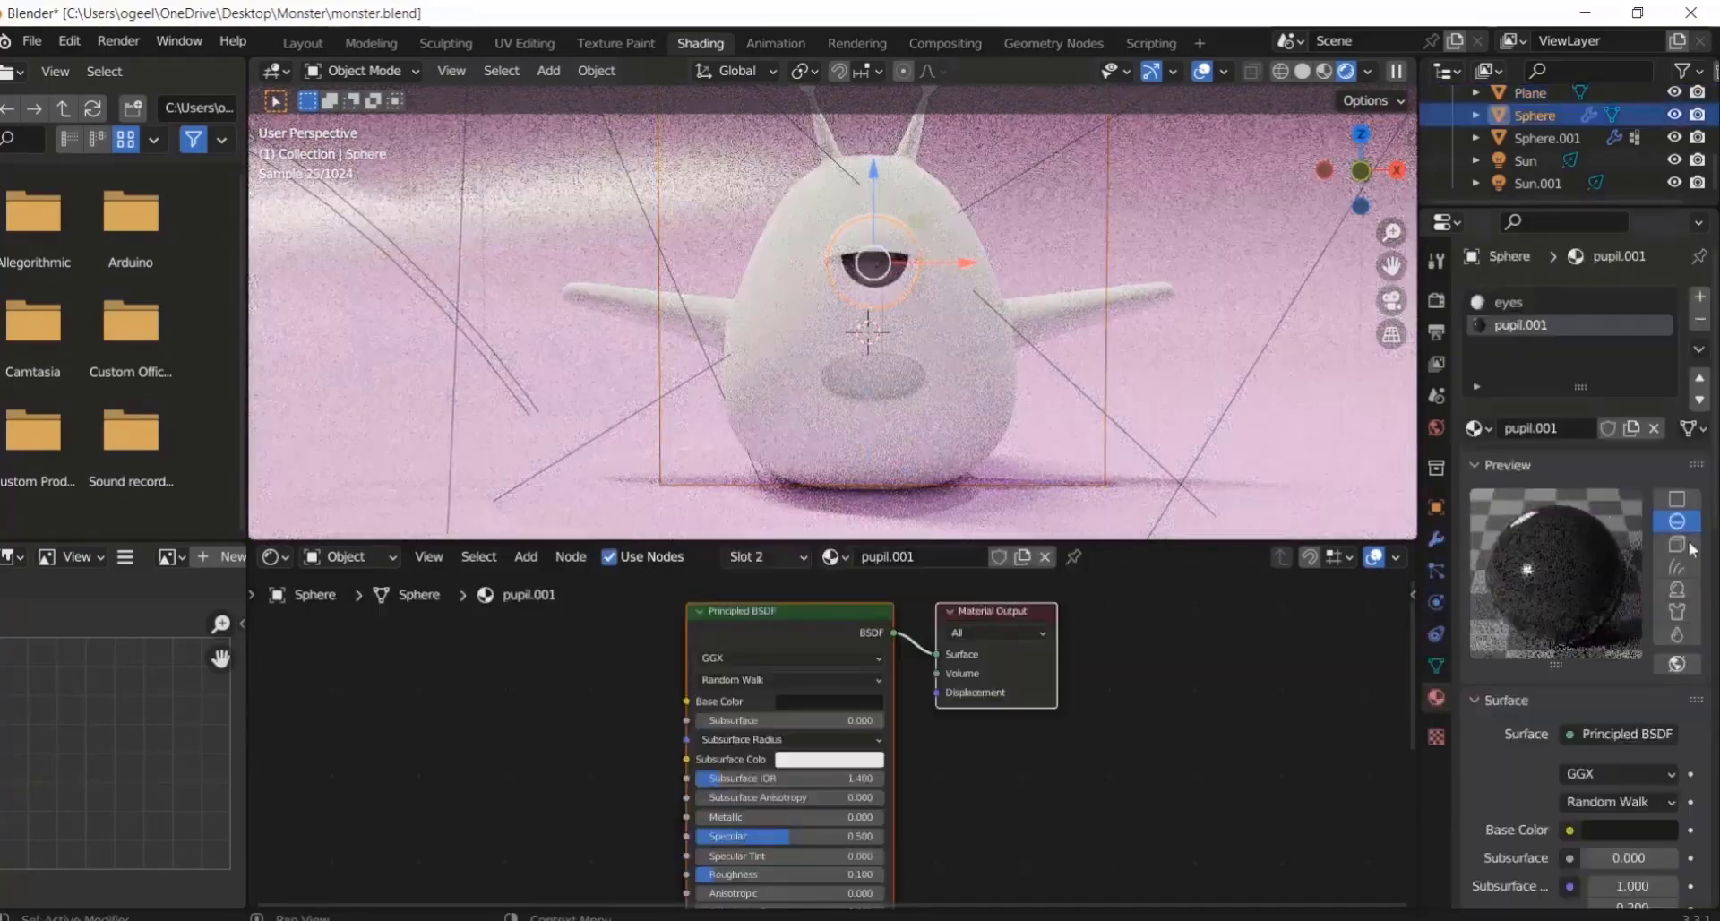
{"action": "left_click", "coordinate": [830, 874]}
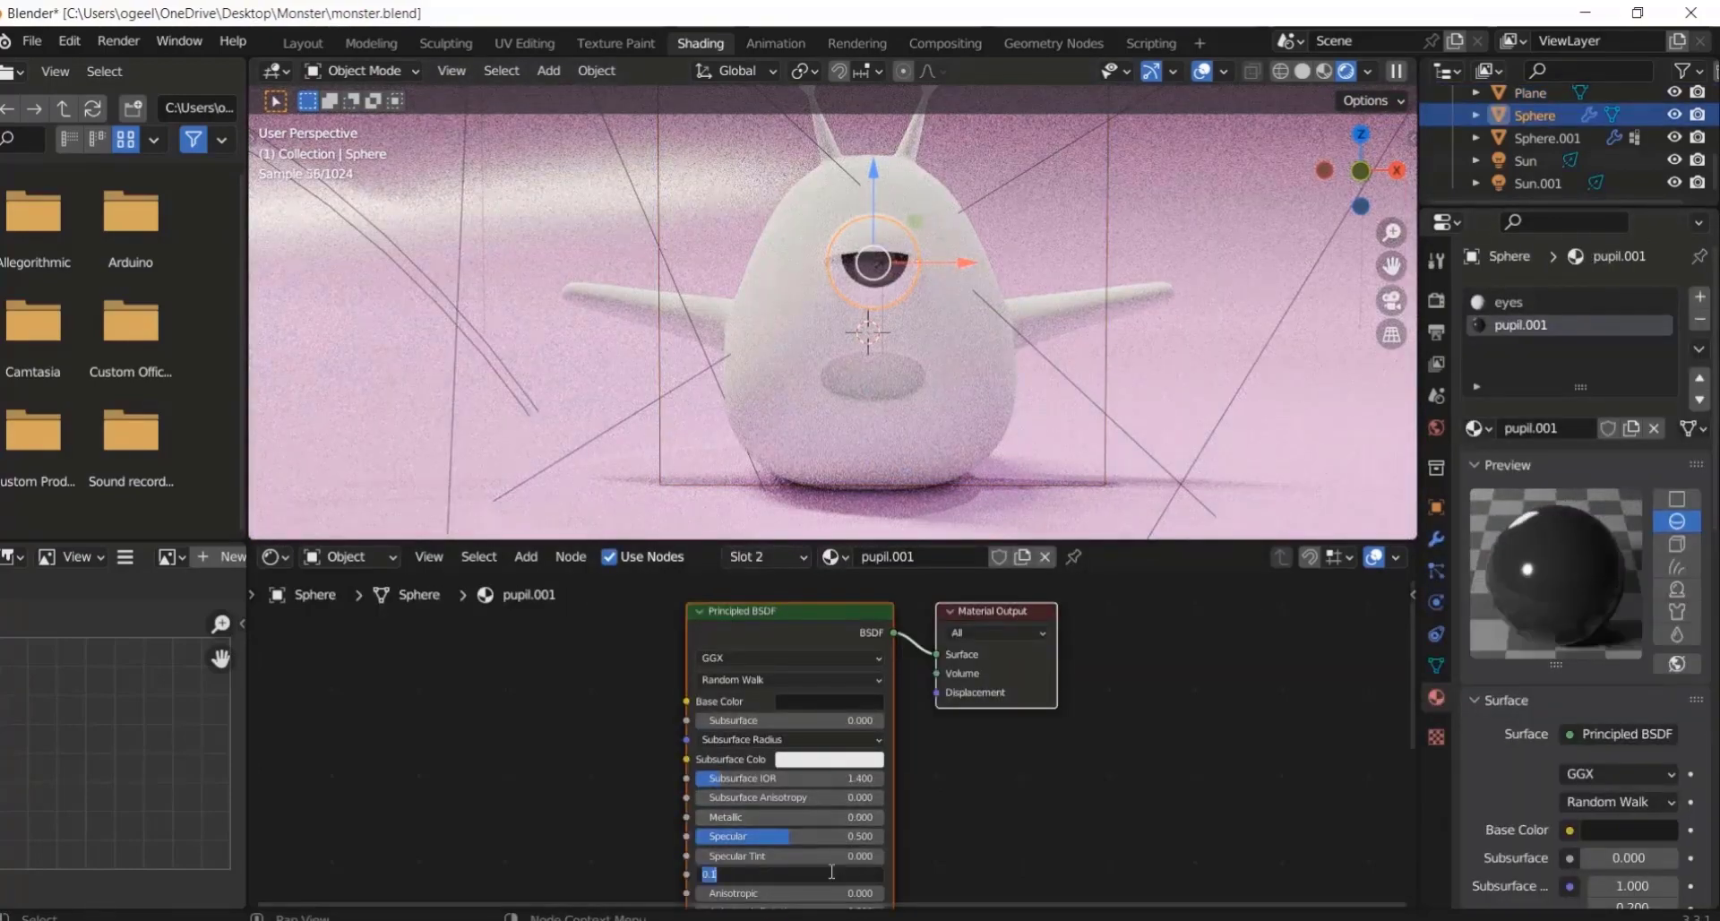
{"action": "type", "text": "0.2"}
{"action": "key", "text": "Return"}
Step: Set the roughness of the eyeball's eyes material to 0.2
{"action": "left_click", "coordinate": [1514, 302]}
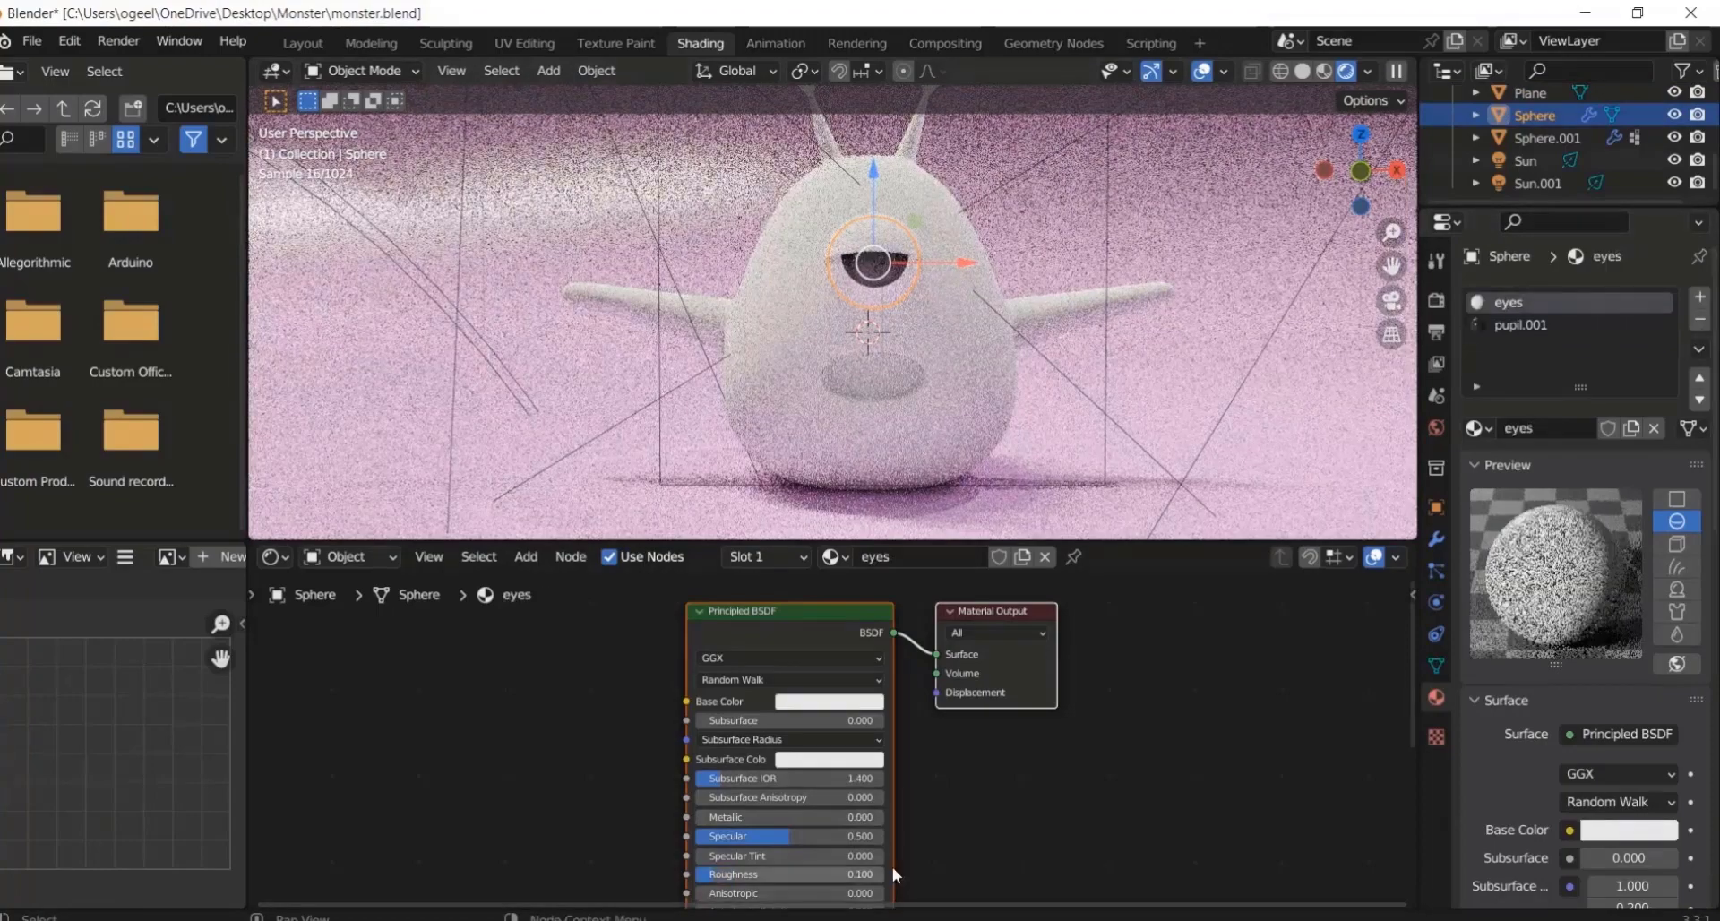
{"action": "left_click", "coordinate": [848, 873]}
{"action": "key", "text": "BackSpace"}
{"action": "type", "text": "0.2"}
{"action": "key", "text": "Return"}
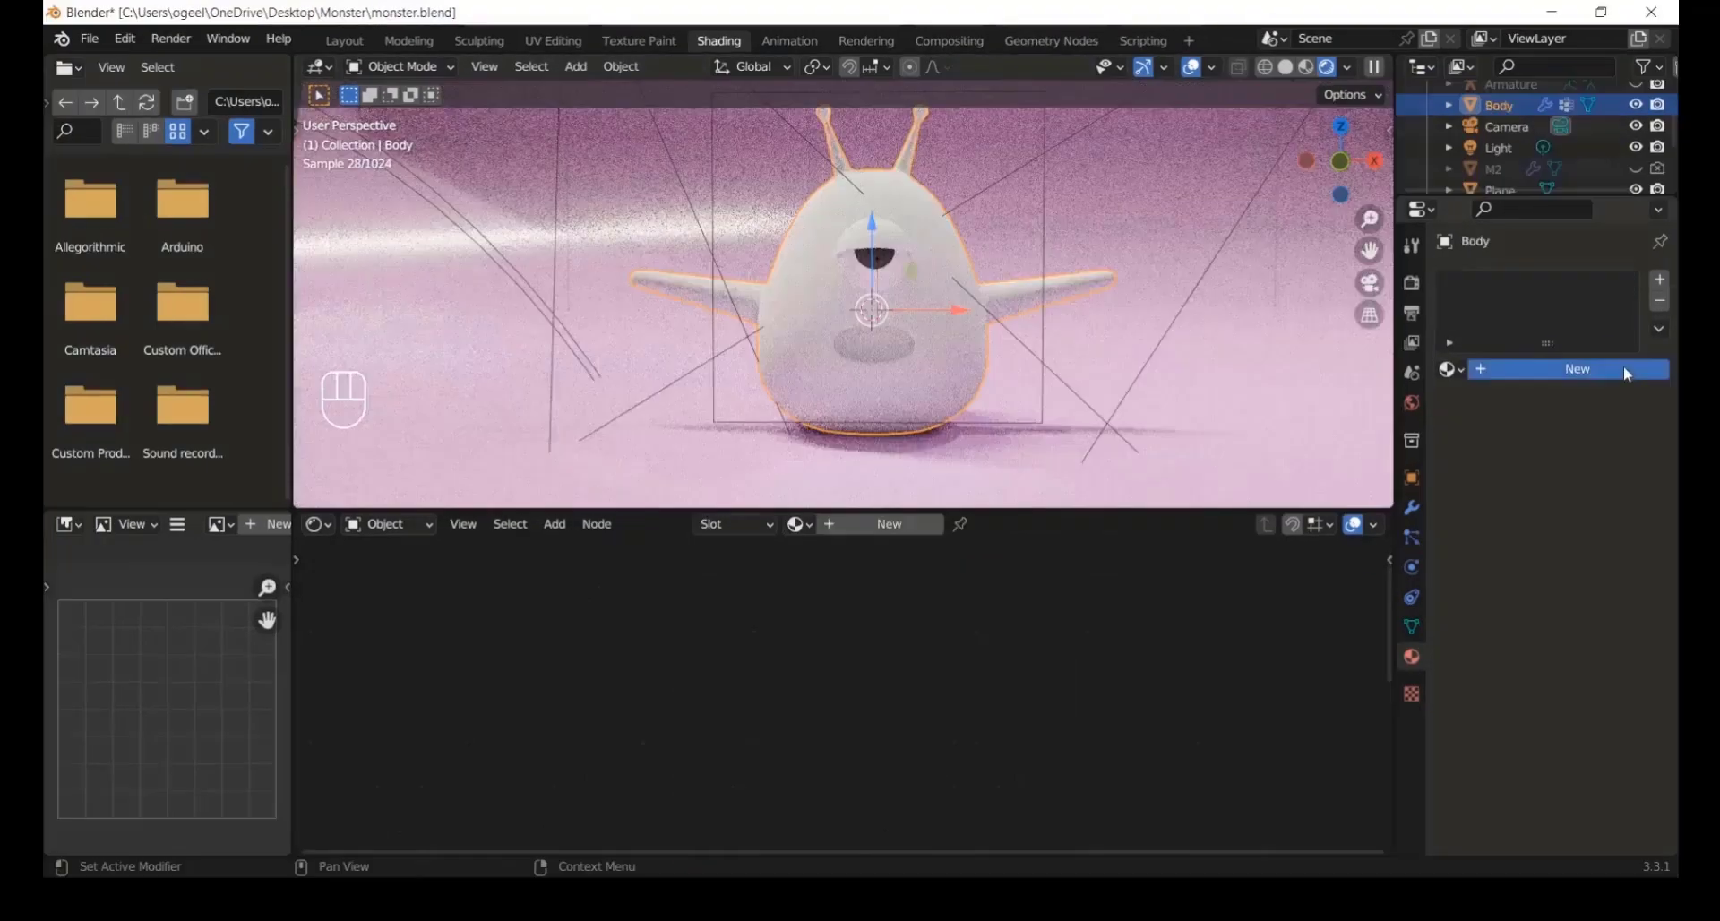
Step: Give the monster's body a new material named alien with a light blue base color
{"action": "left_click", "coordinate": [1623, 365]}
{"action": "double_click", "coordinate": [1514, 368]}
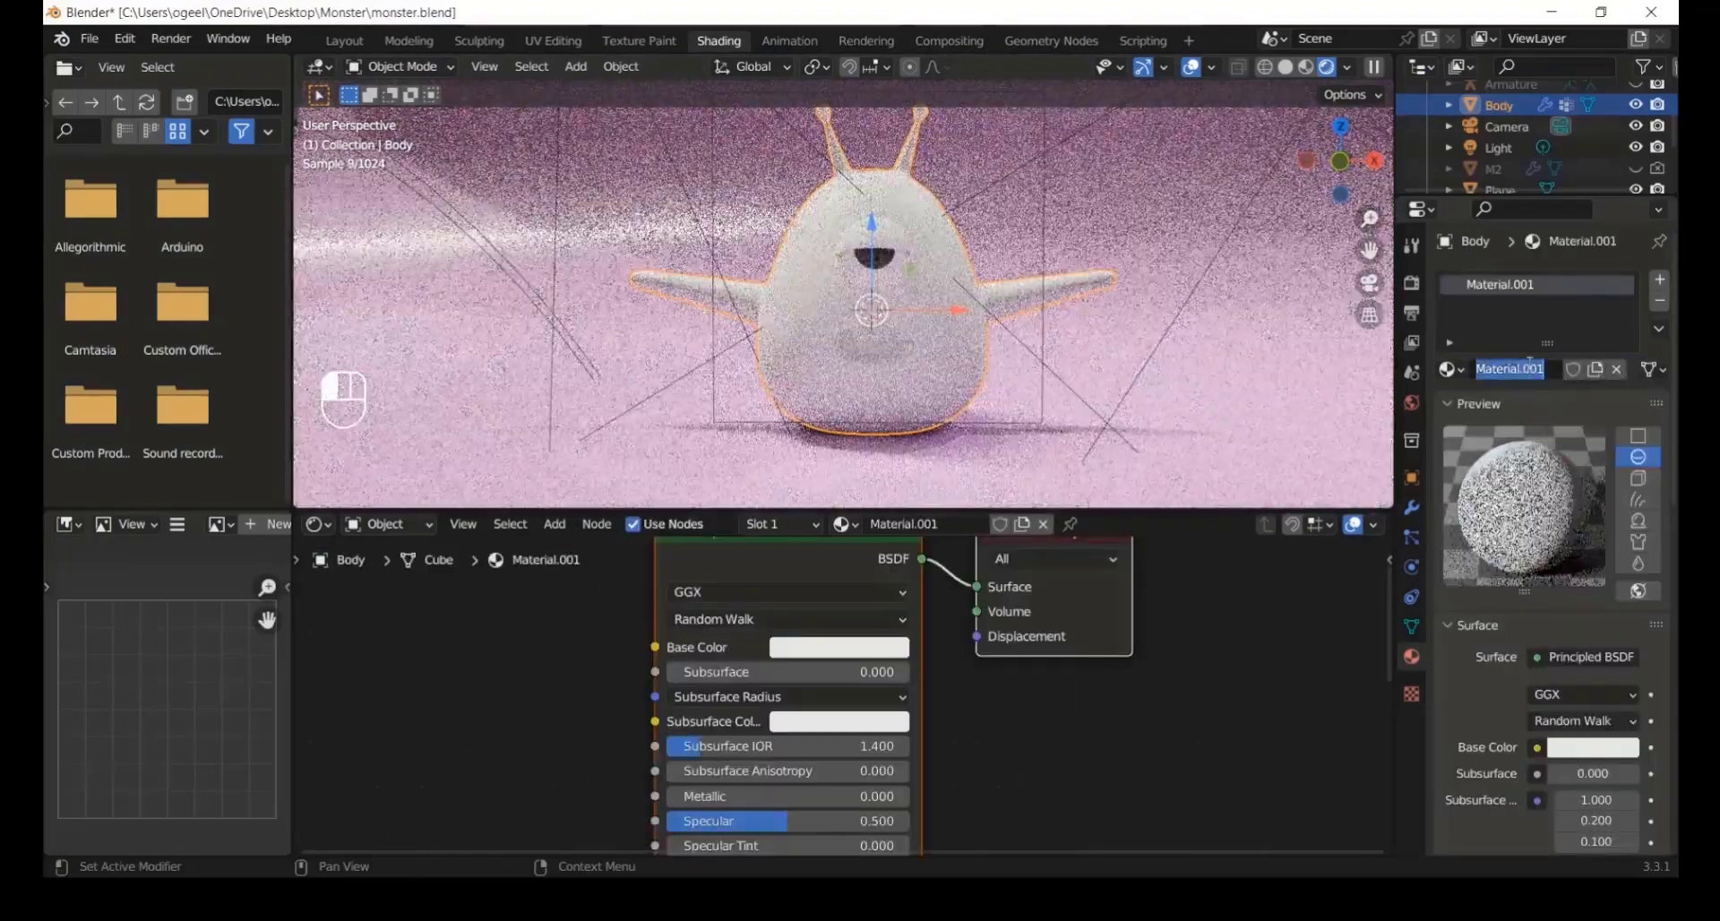
{"action": "type", "text": "alien"}
{"action": "key", "text": "Return"}
{"action": "left_click", "coordinate": [839, 647]}
{"action": "left_click", "coordinate": [851, 391]}
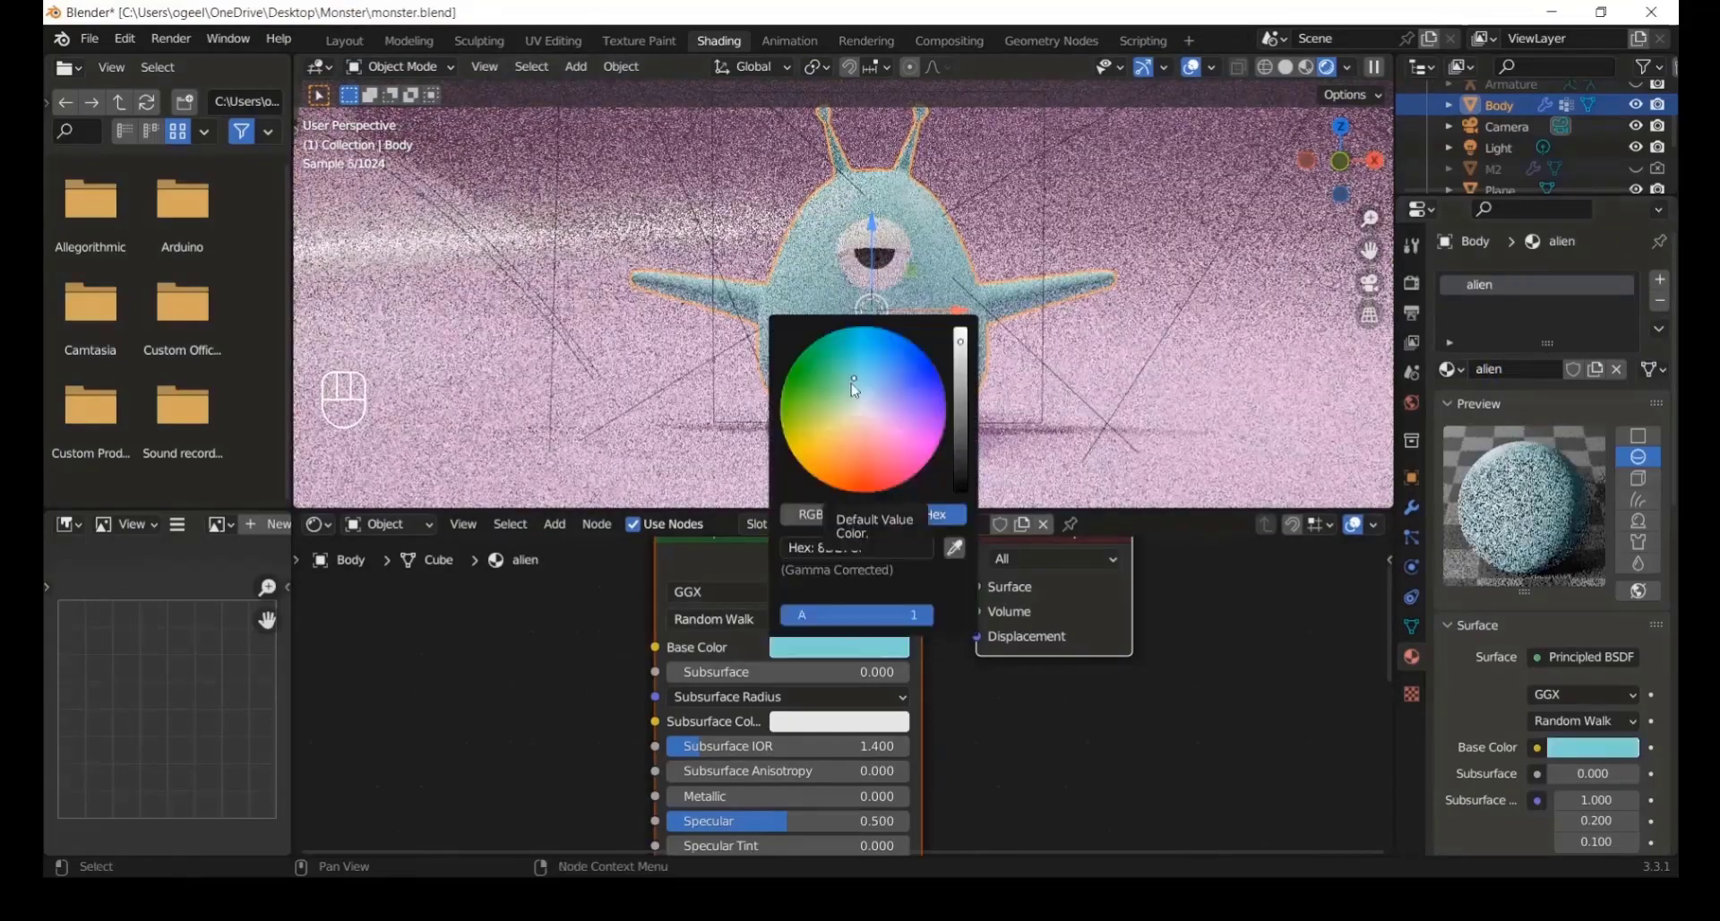
Step: Set the alien material's subsurface color to orange-red and its subsurface amount to 0.15
{"action": "left_click", "coordinate": [822, 720]}
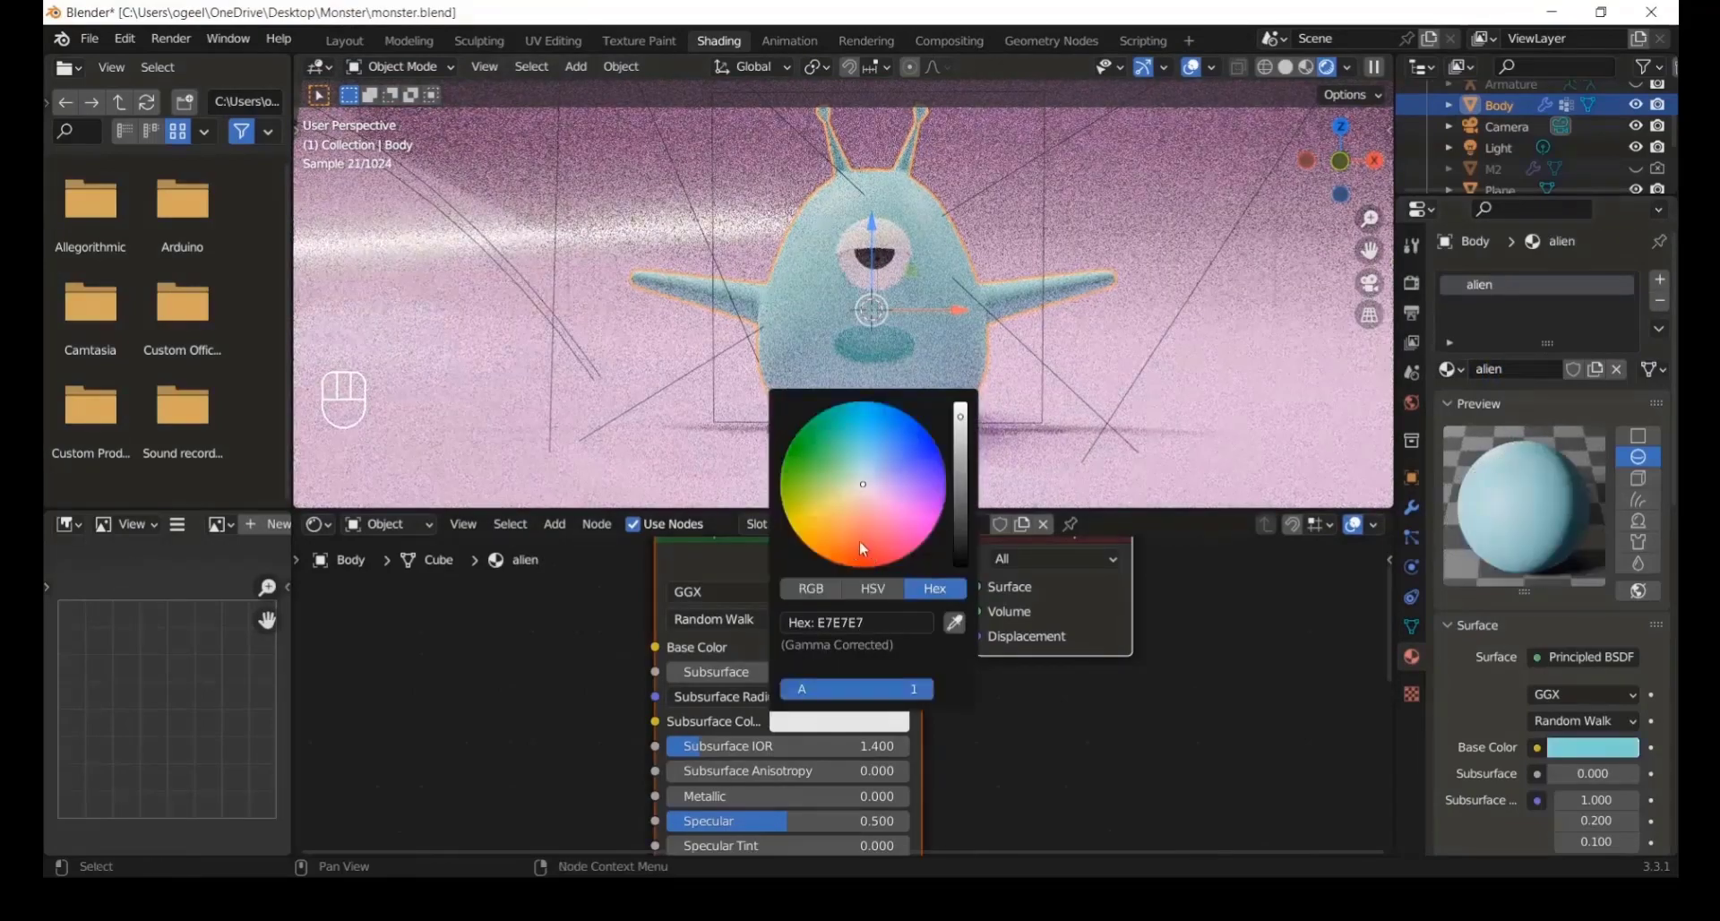
{"action": "left_click", "coordinate": [864, 548]}
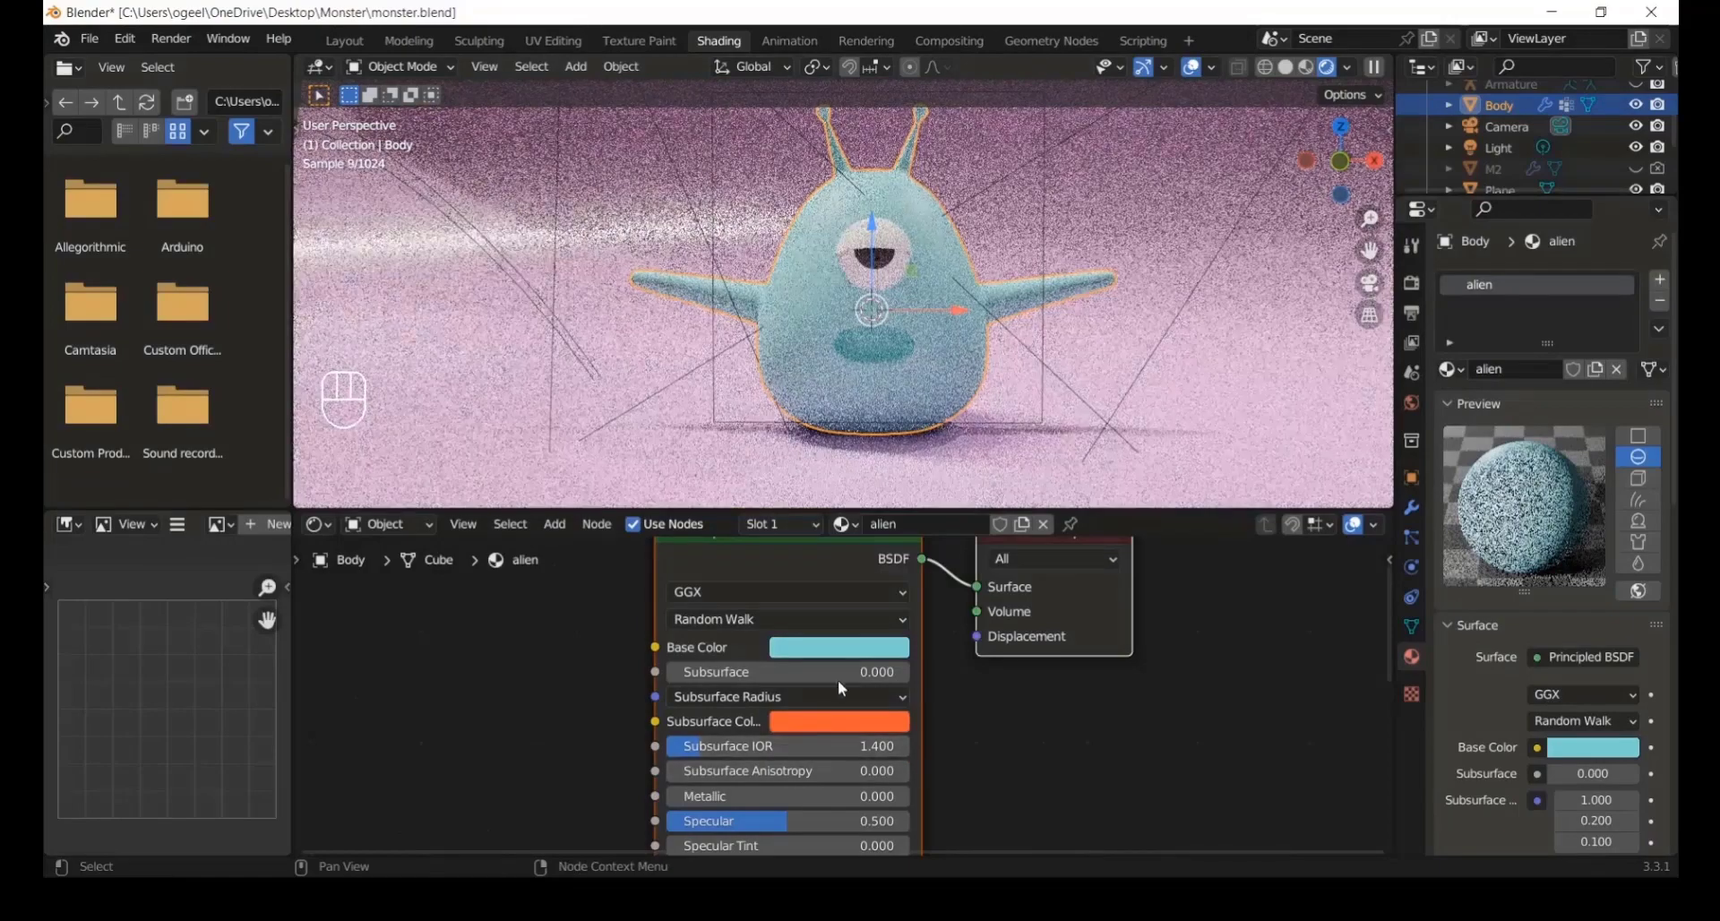
{"action": "left_click", "coordinate": [840, 679]}
{"action": "key", "text": "BackSpace"}
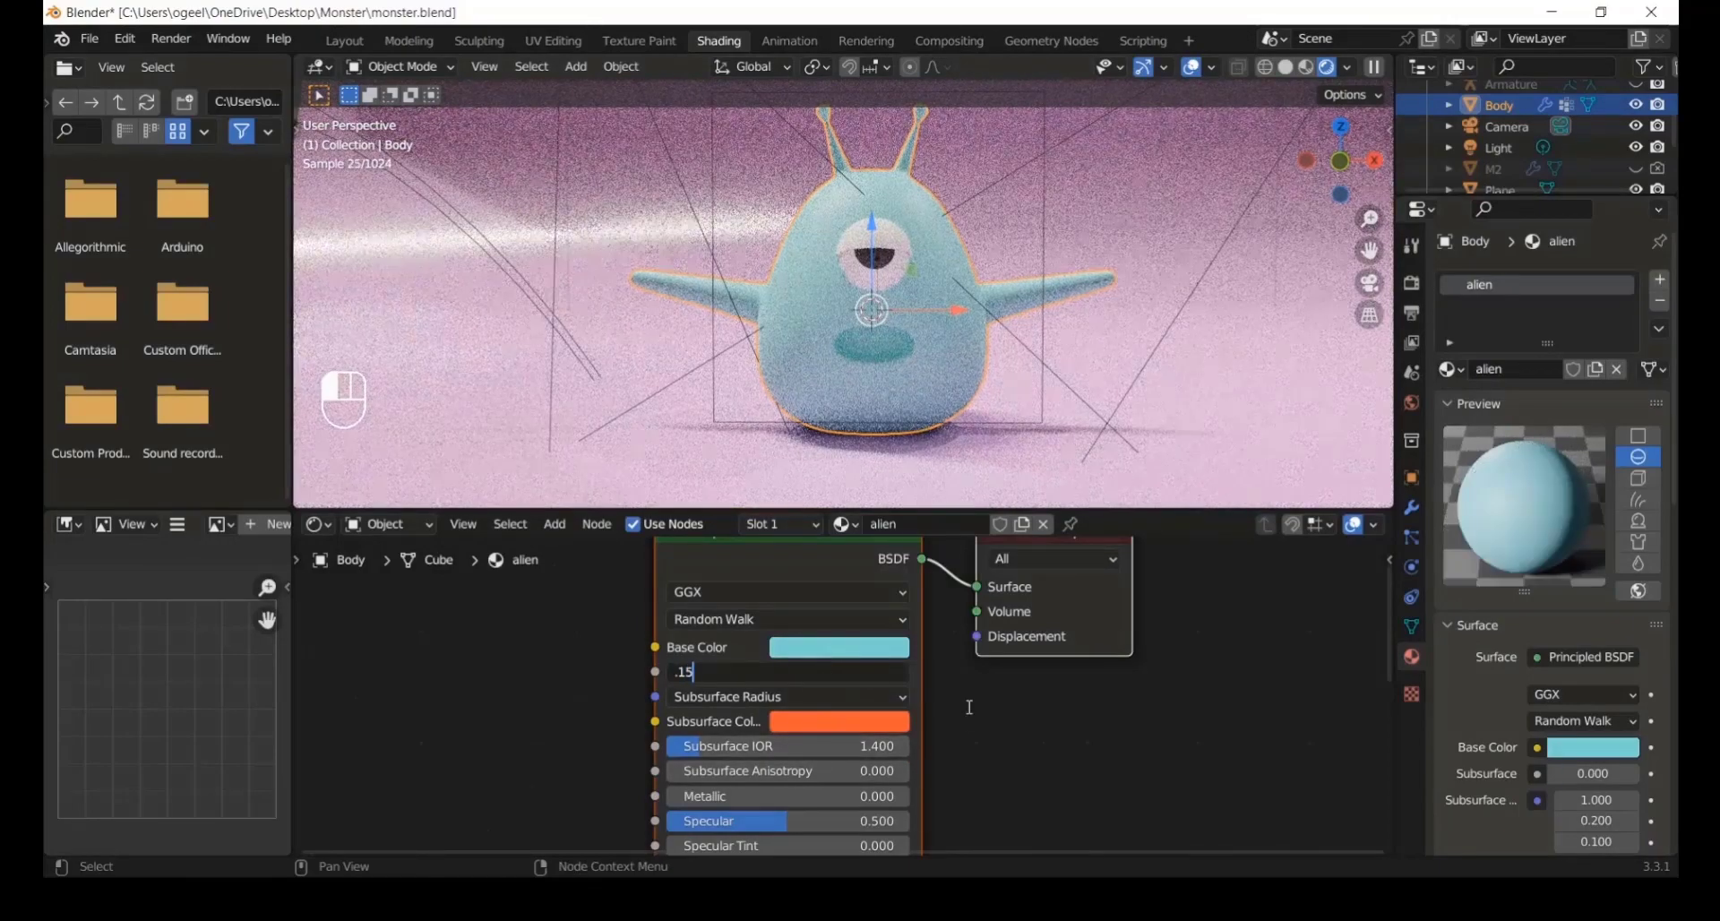
{"action": "key", "text": "Return"}
Step: Apply the existing alien material to the monster's eyelid
{"action": "left_click", "coordinate": [889, 244]}
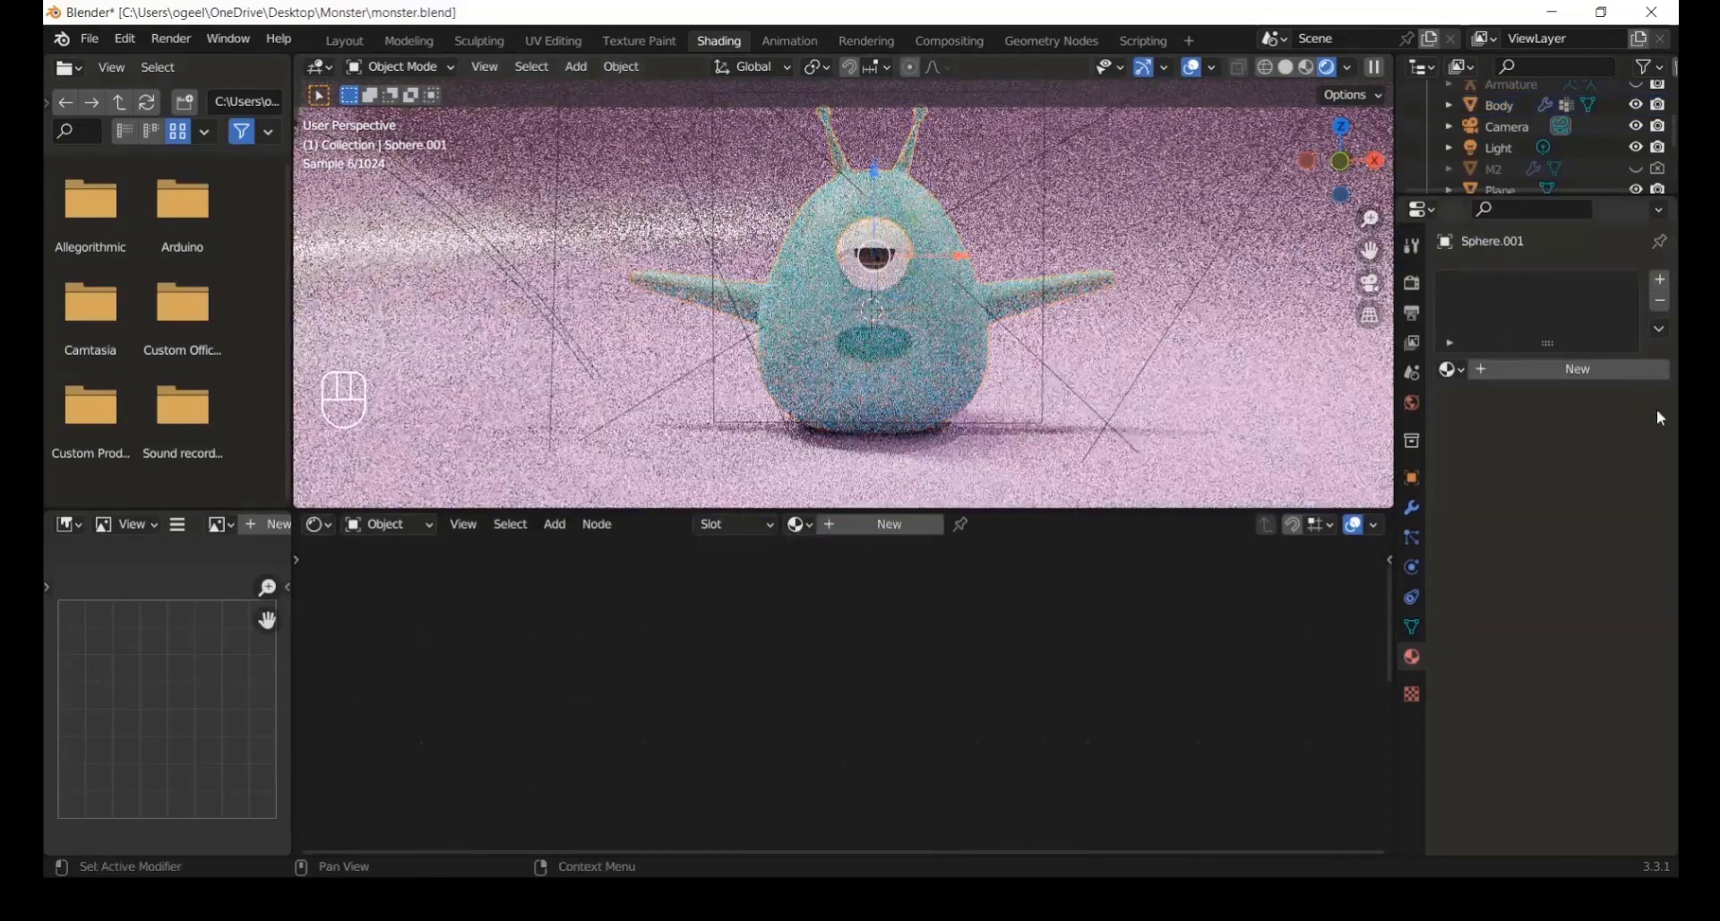
{"action": "left_click", "coordinate": [1553, 373]}
{"action": "left_click", "coordinate": [1450, 369]}
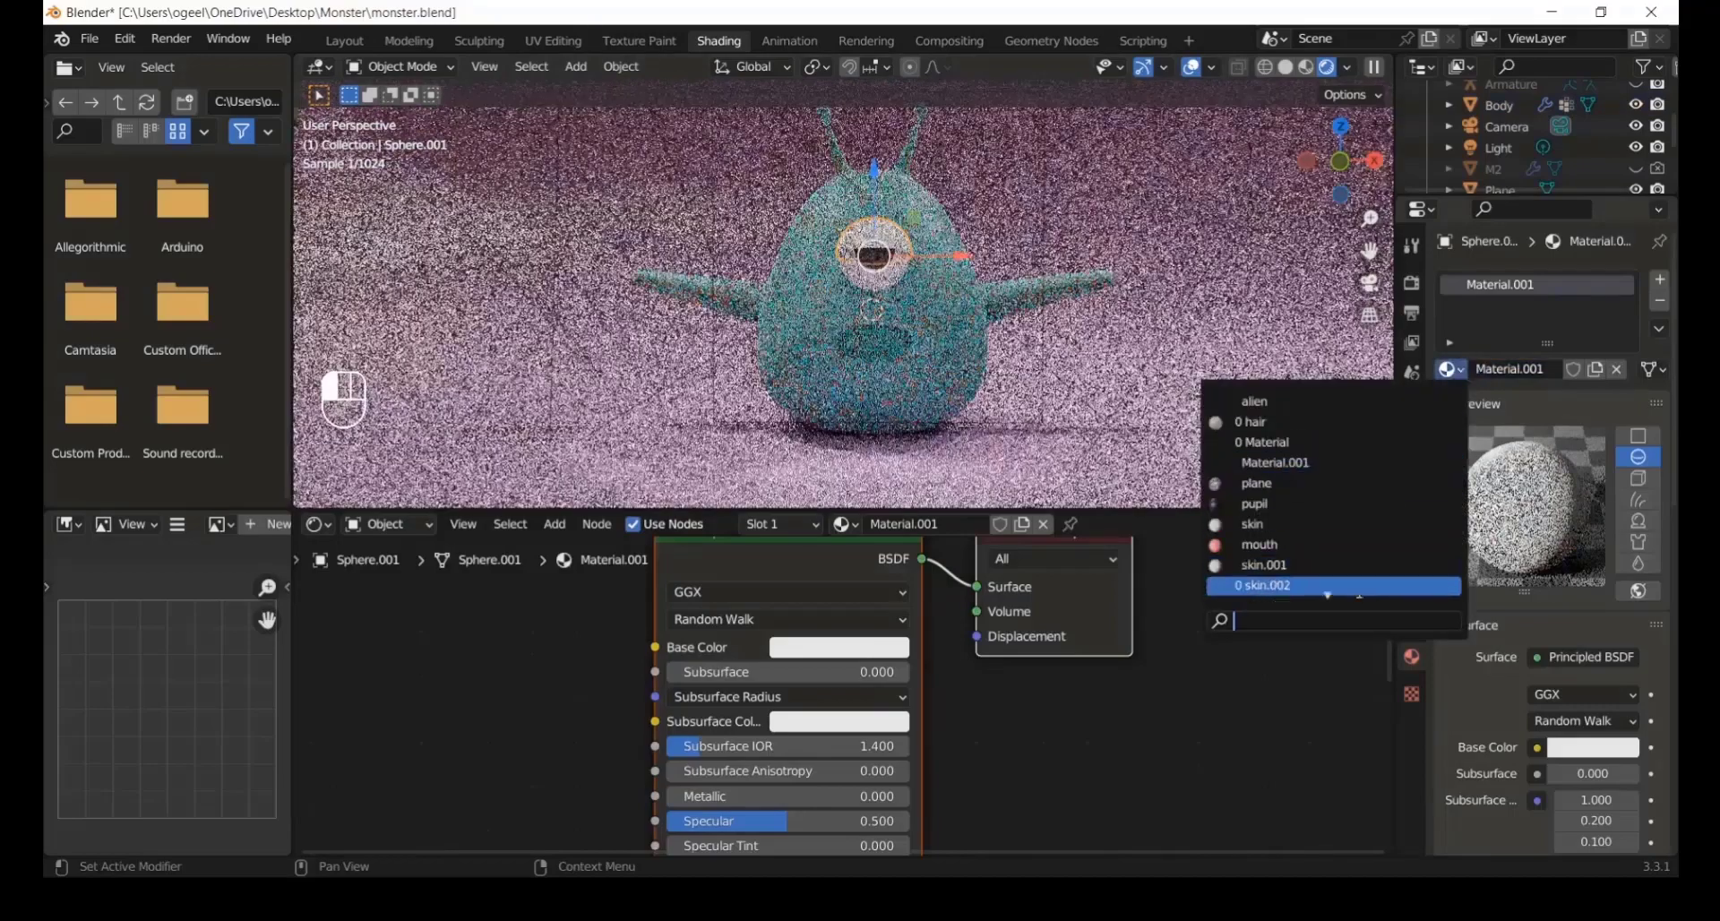
{"action": "left_click", "coordinate": [1272, 400]}
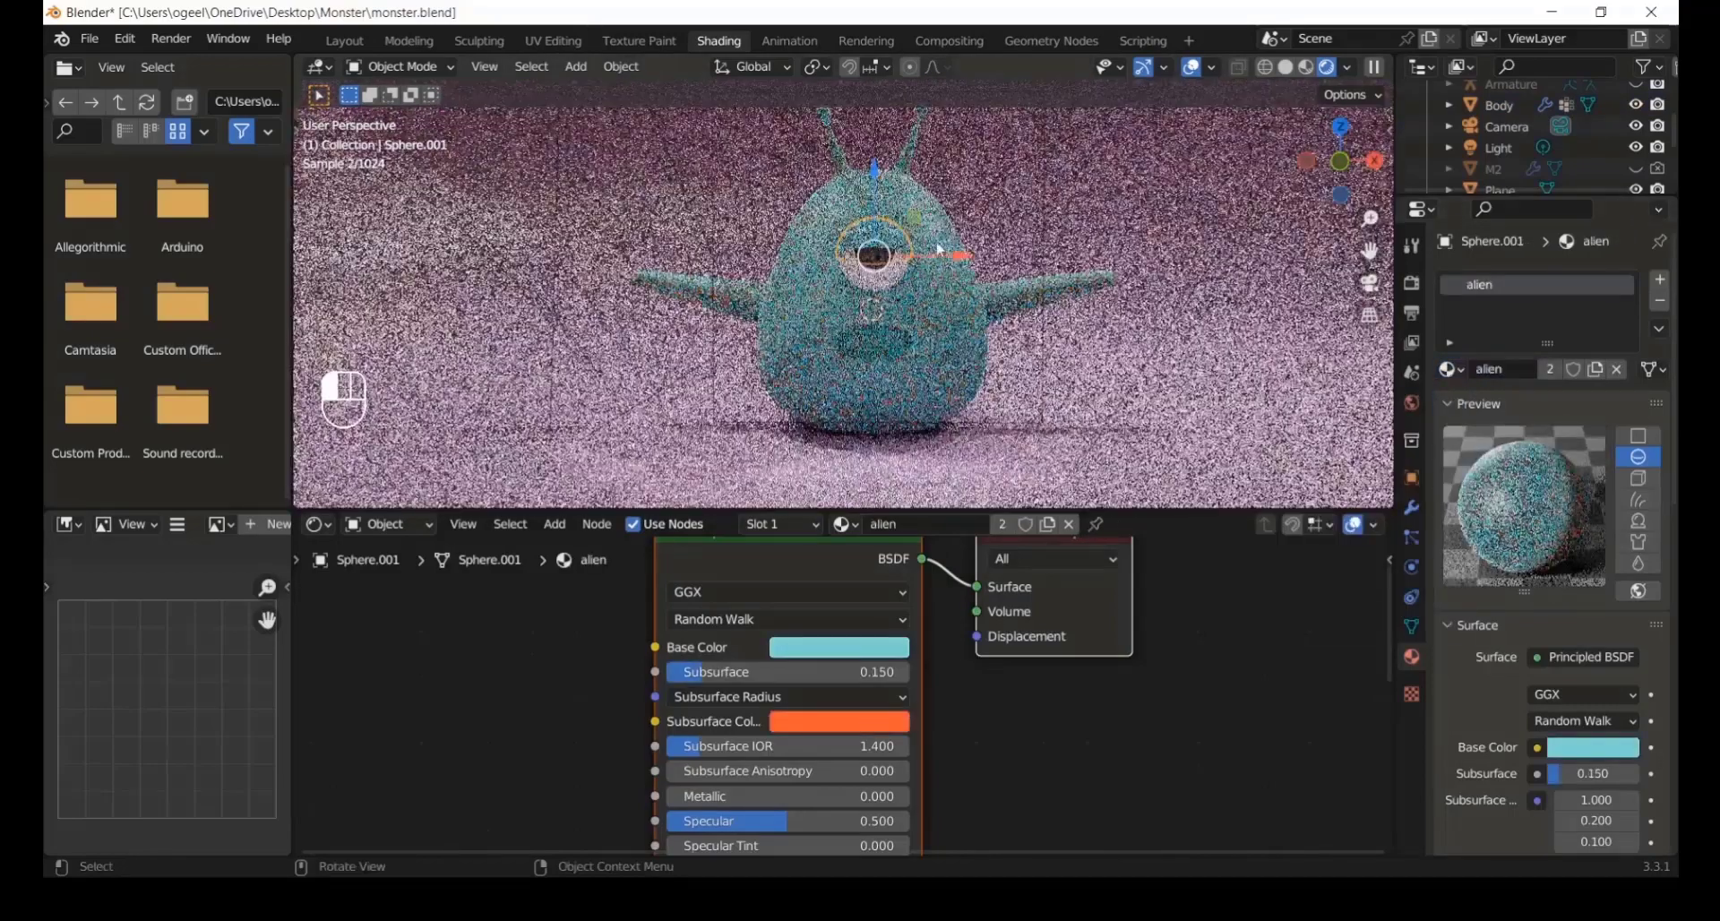
Step: In Edit Mode on the body, select the mouth vertex group in Solid shading and shrink the selection by one step
{"action": "left_click", "coordinate": [960, 330]}
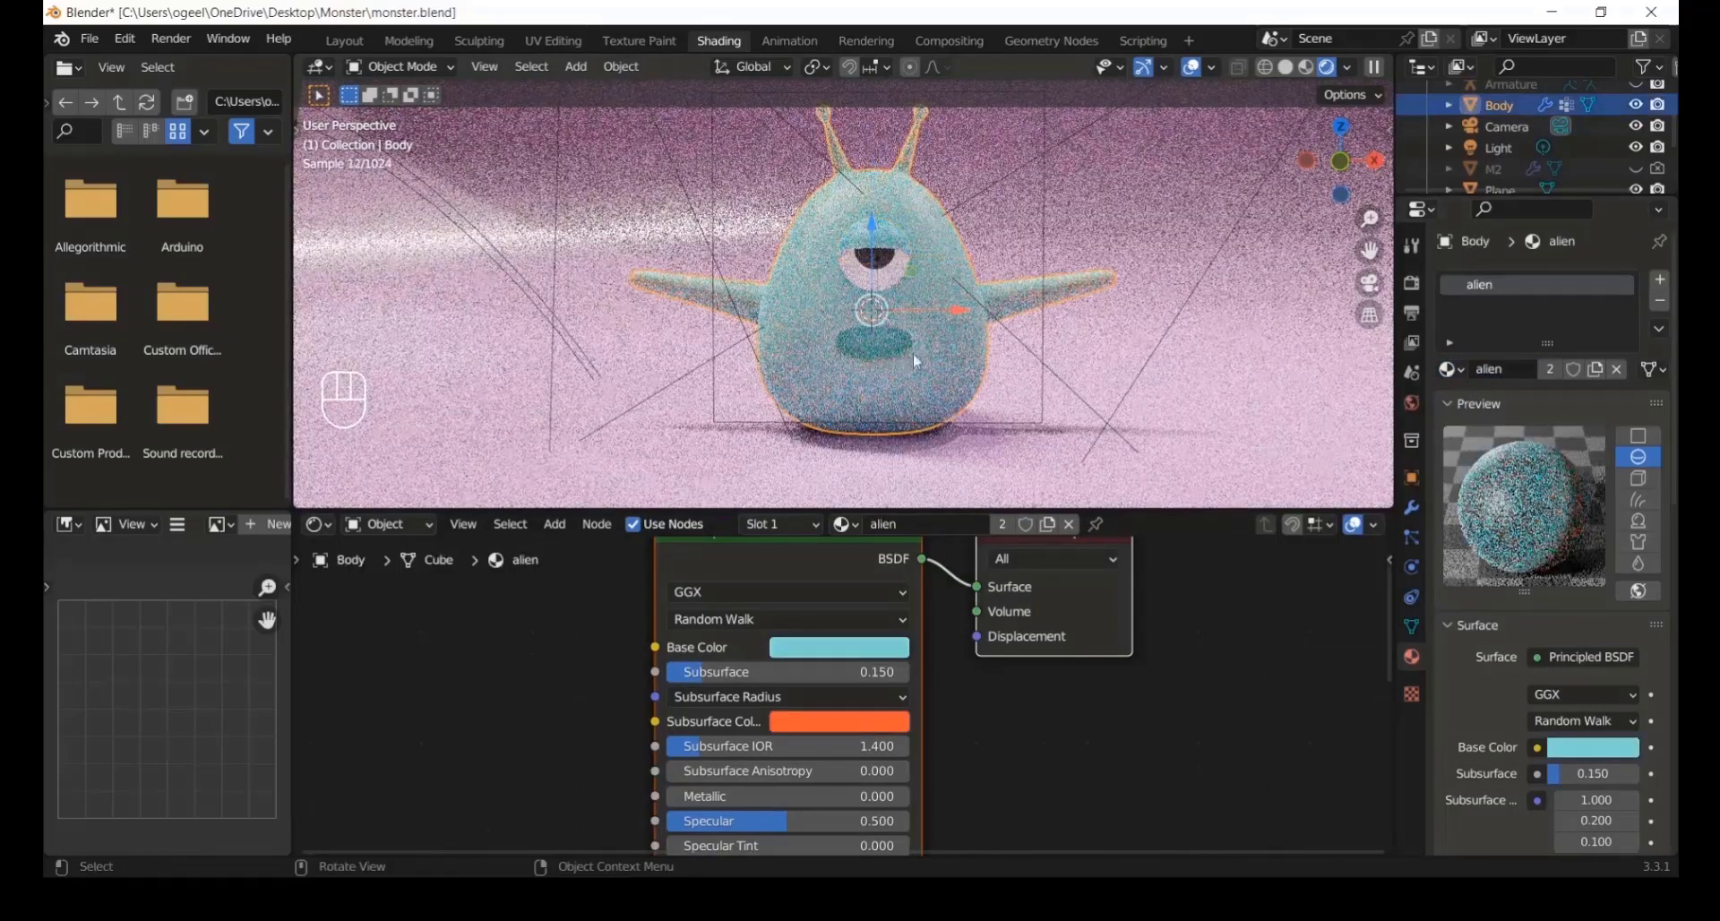
{"action": "key", "text": "Tab"}
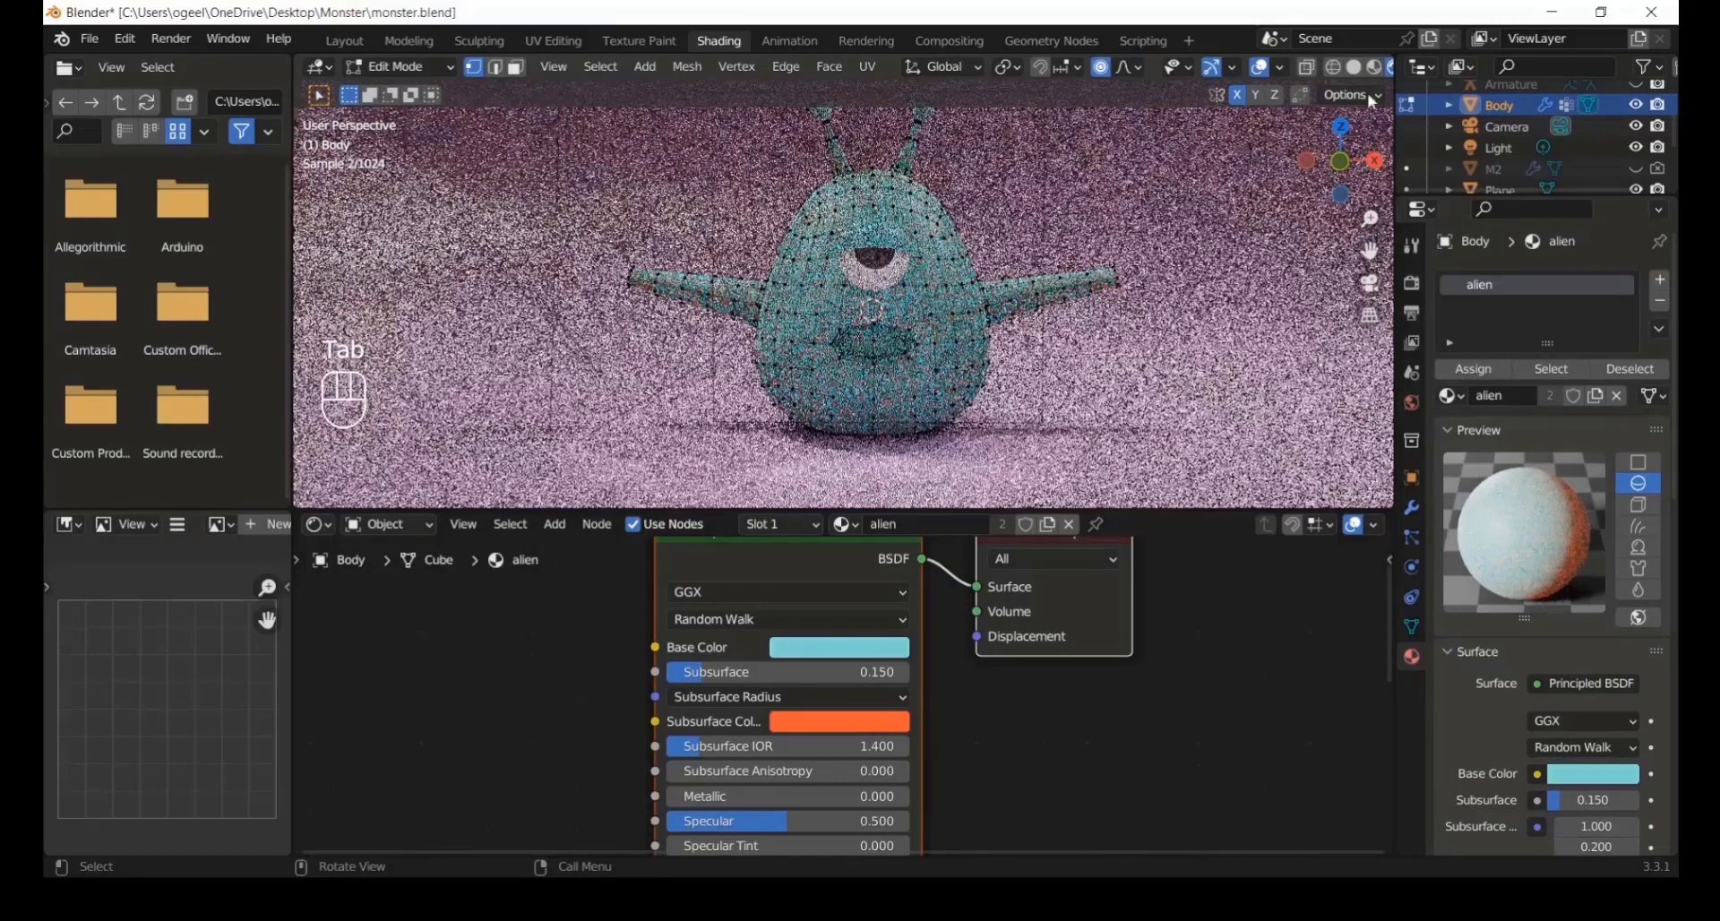
{"action": "left_click", "coordinate": [1353, 67]}
{"action": "scroll", "coordinate": [1248, 305], "scroll_direction": "up", "scroll_amount": 1}
{"action": "left_click", "coordinate": [1412, 508]}
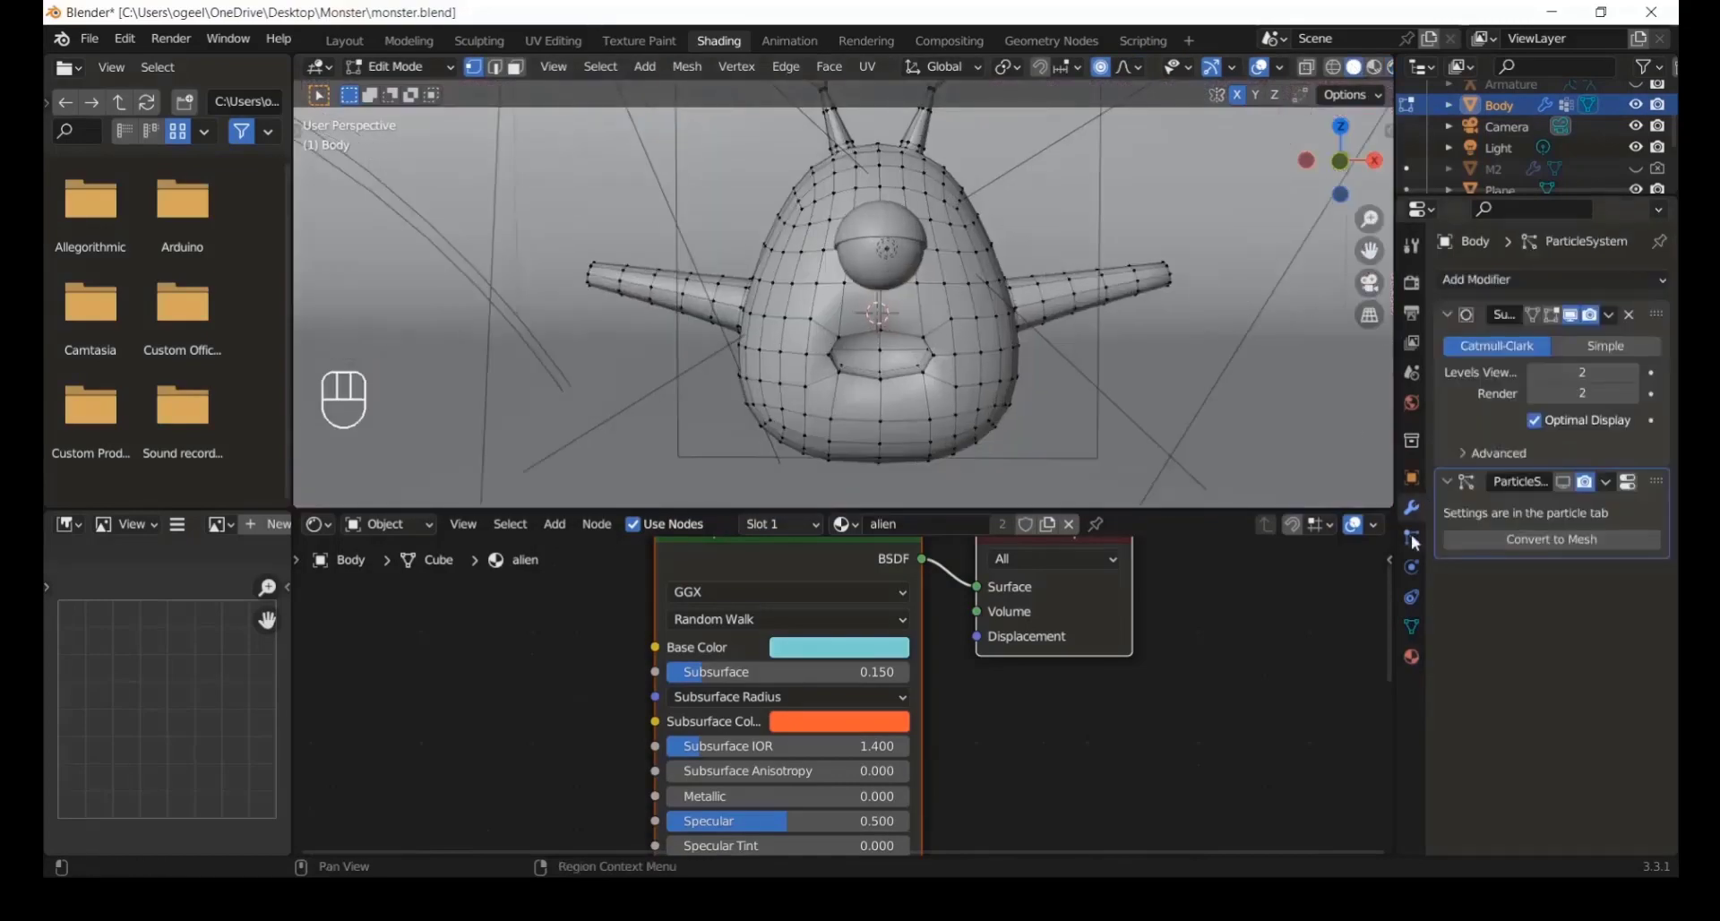
{"action": "left_click", "coordinate": [1412, 537]}
{"action": "left_click", "coordinate": [1412, 627]}
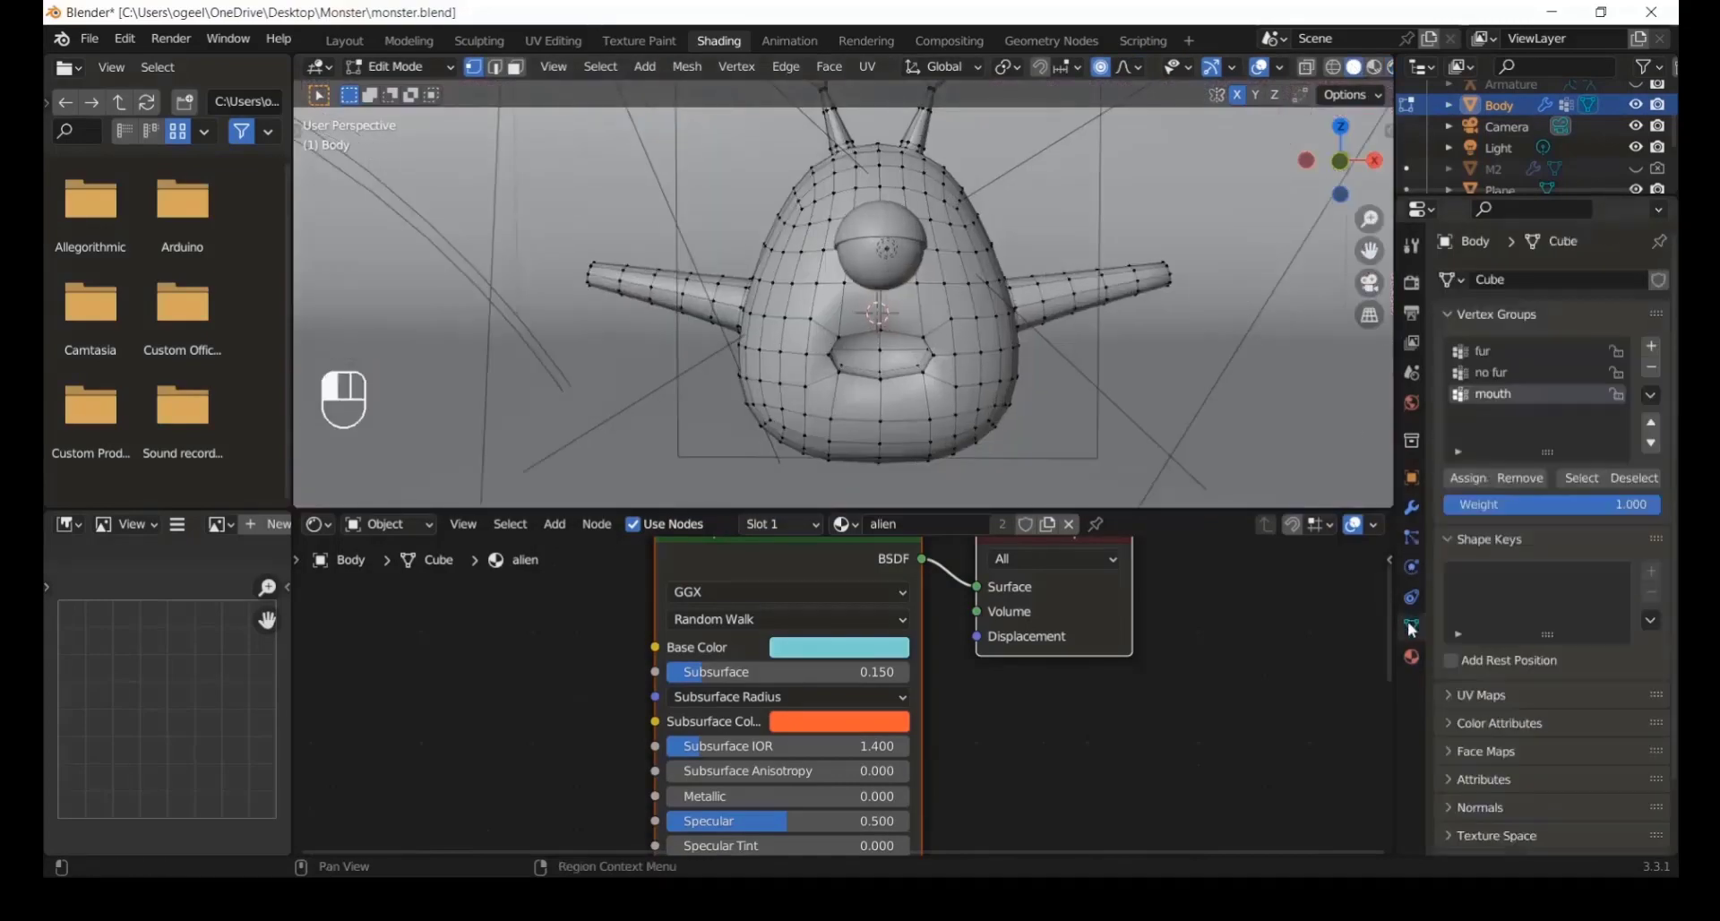
{"action": "left_click", "coordinate": [1599, 480]}
{"action": "scroll", "coordinate": [1204, 260], "scroll_direction": "up", "scroll_amount": 3}
{"action": "middle_click_drag", "start_coordinate": [1051, 352], "coordinate": [1040, 310]}
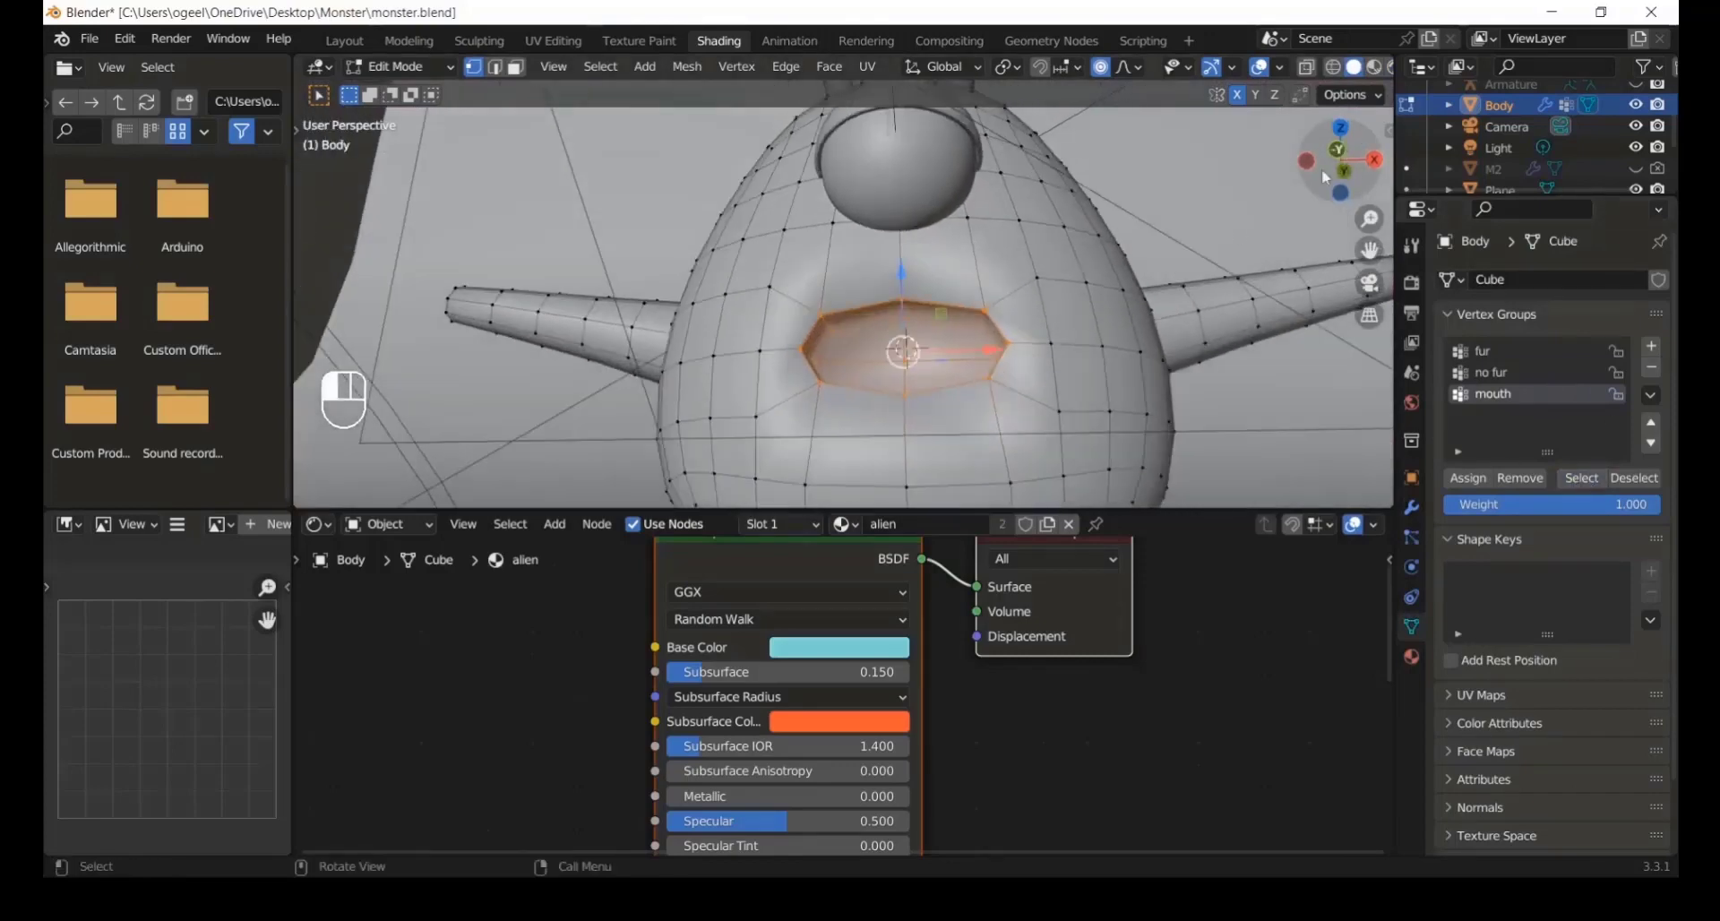
{"action": "key", "text": "ctrl+KP_Subtract"}
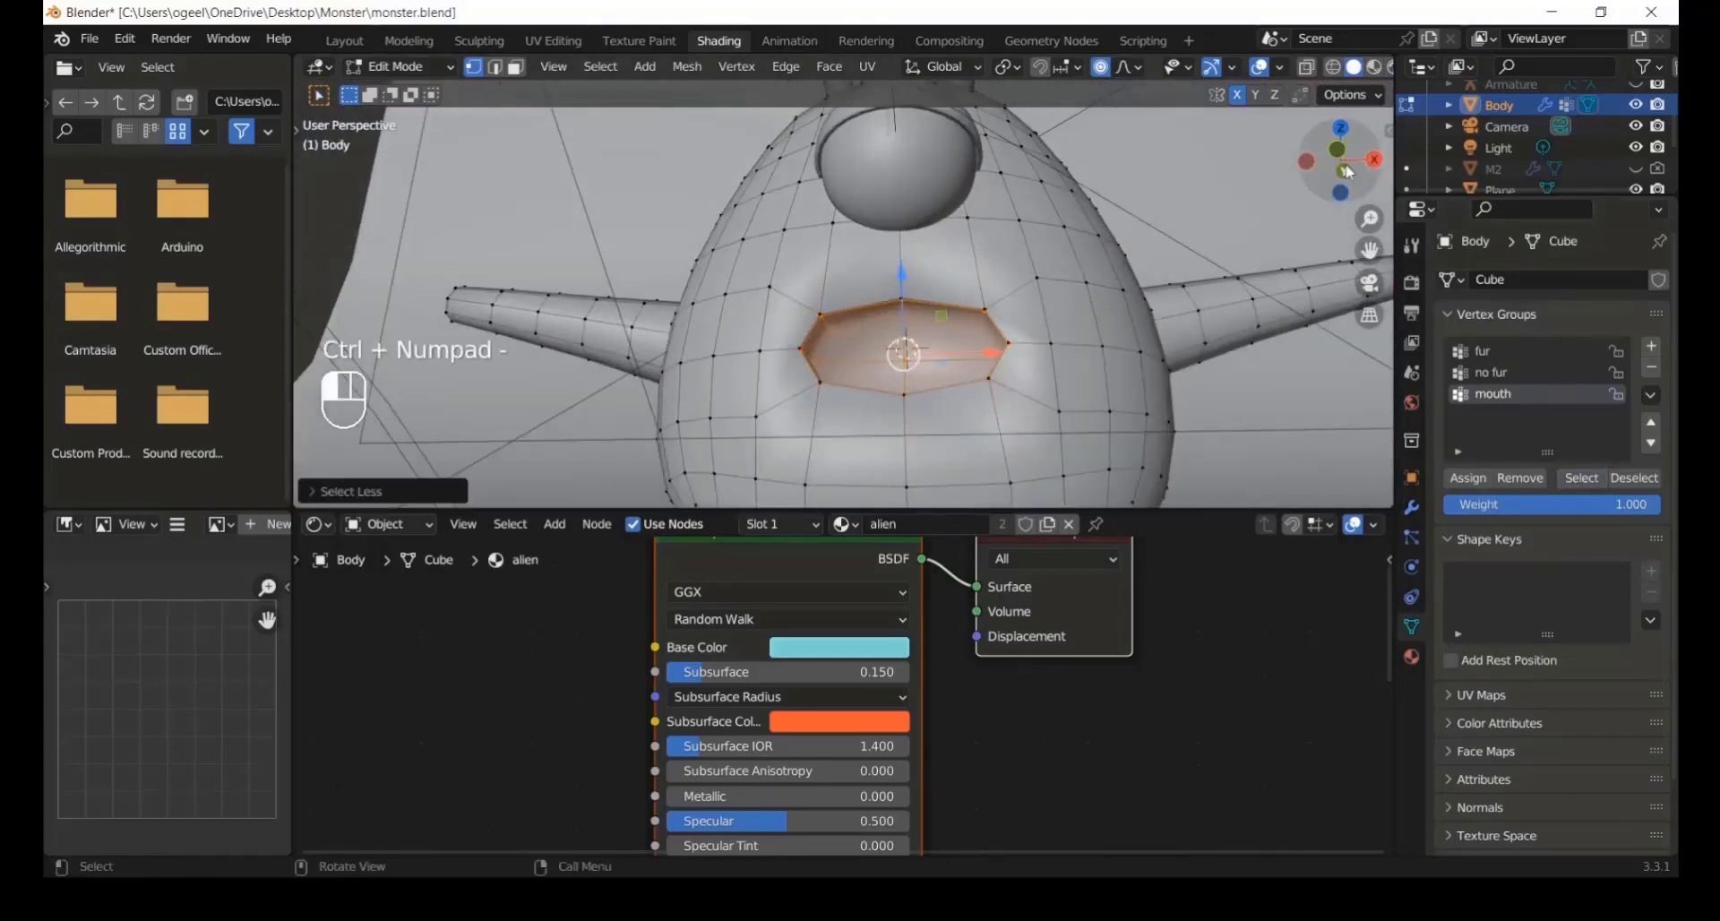
{"action": "left_click_drag", "start_coordinate": [1342, 159], "coordinate": [1430, 156]}
Step: Add a second material slot to the body, fill it with a single-user copy of alien, and rename that copy mouth
{"action": "left_click", "coordinate": [1412, 657]}
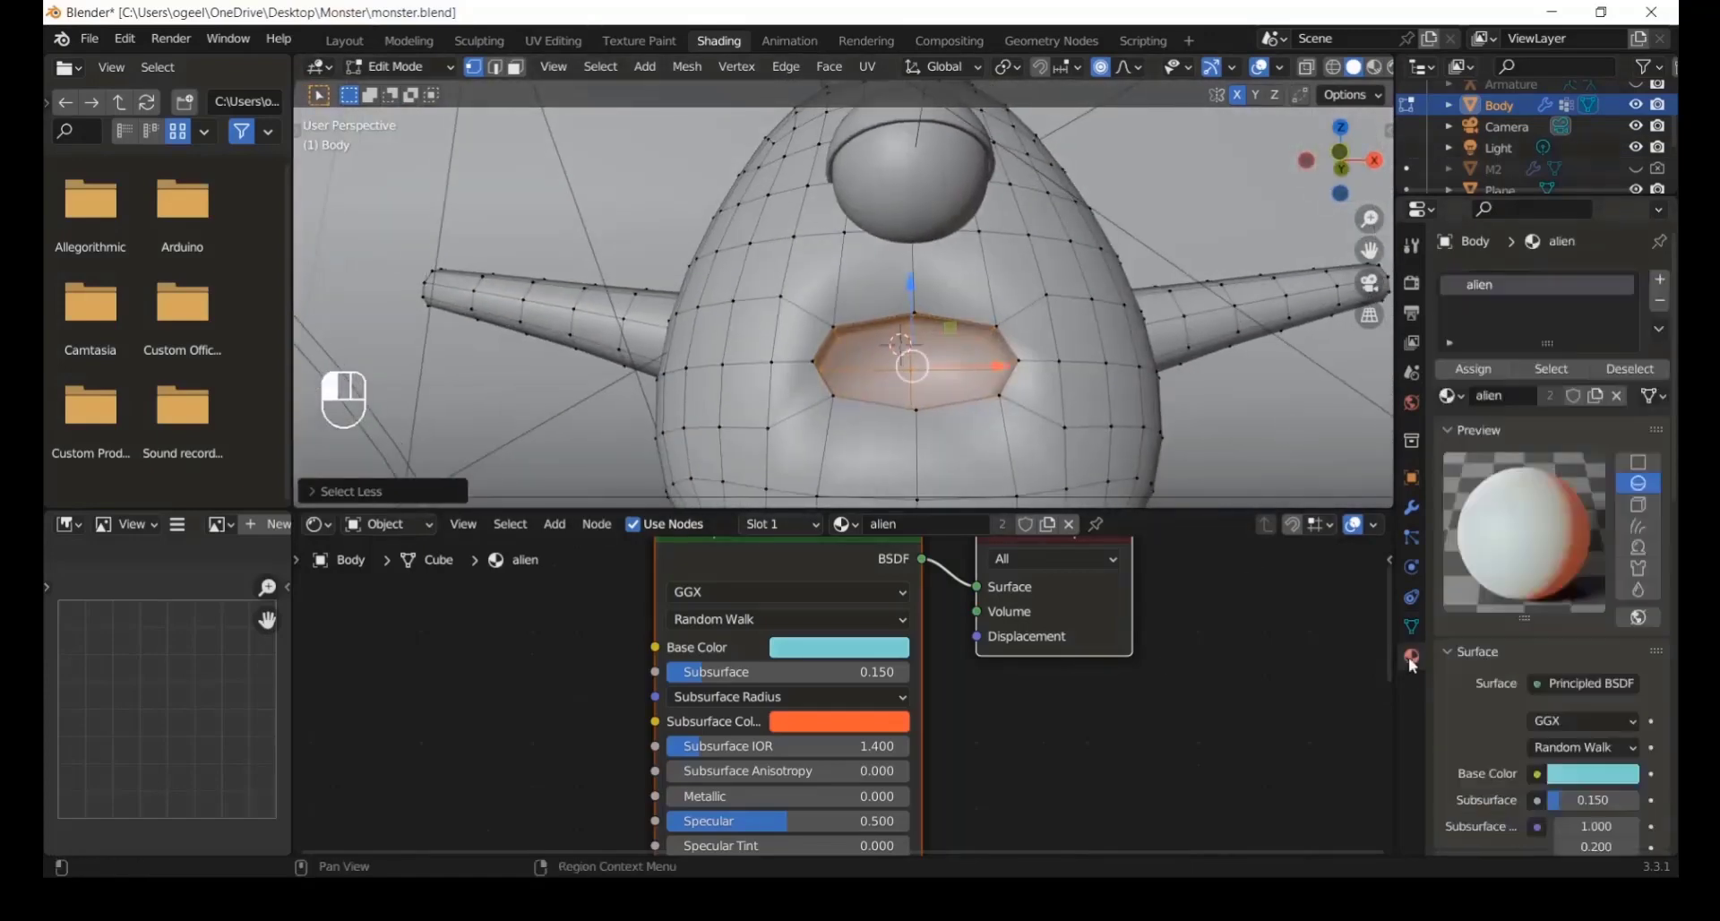
{"action": "left_click", "coordinate": [1660, 279]}
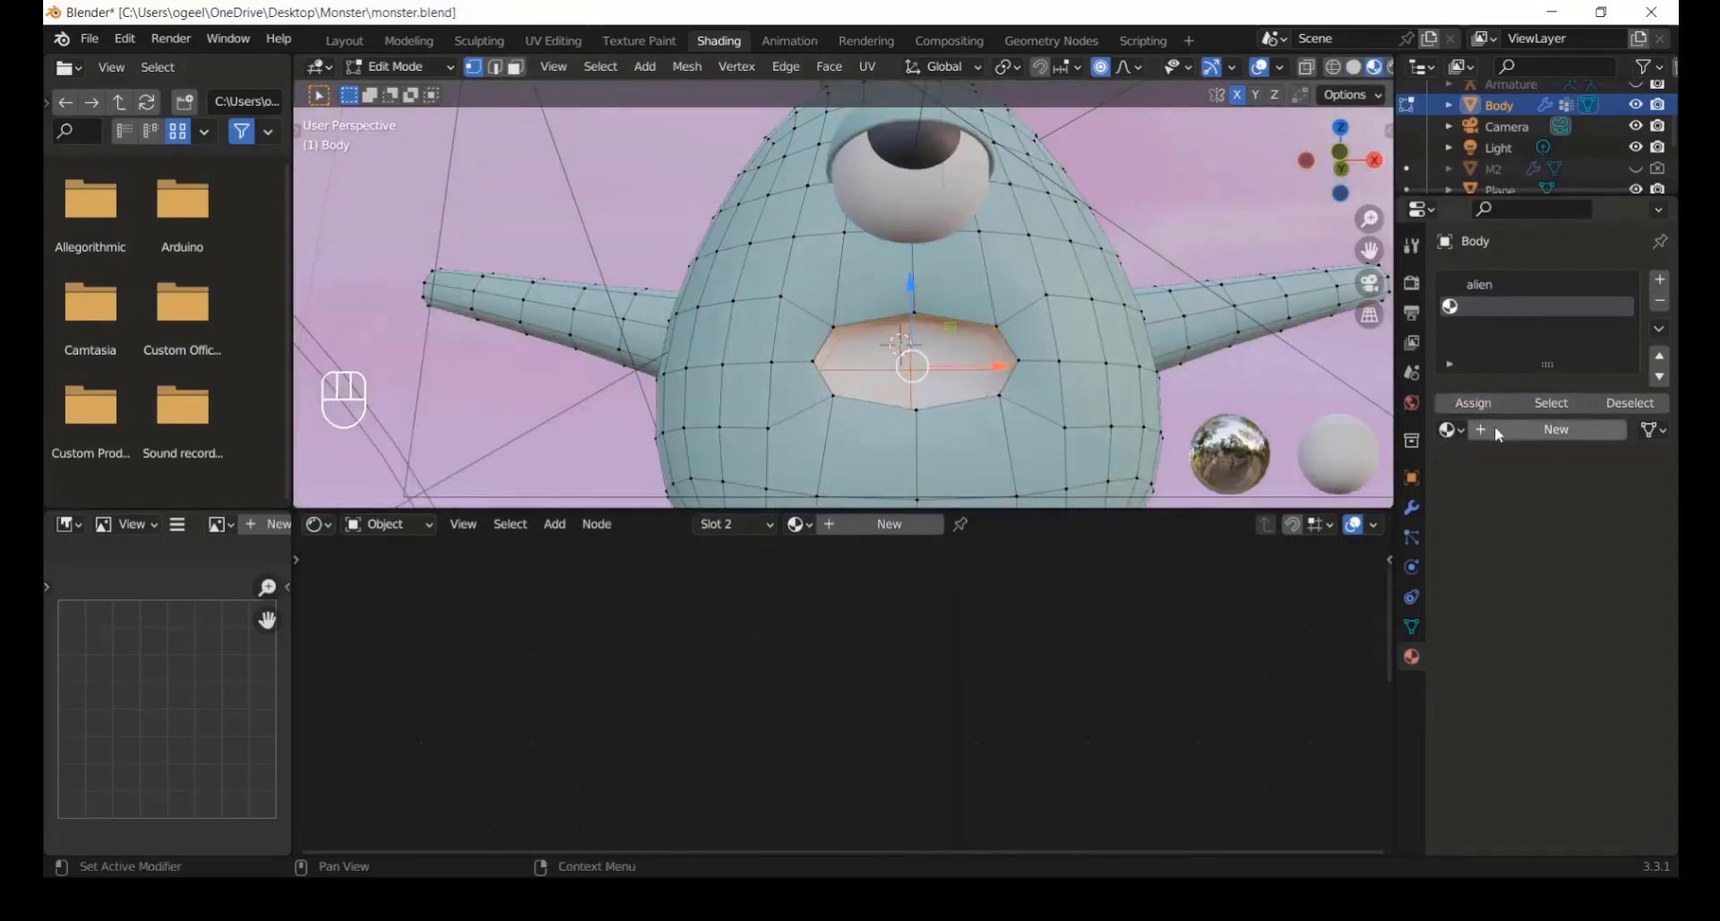
{"action": "left_click", "coordinate": [1495, 426]}
{"action": "left_click", "coordinate": [1451, 429]}
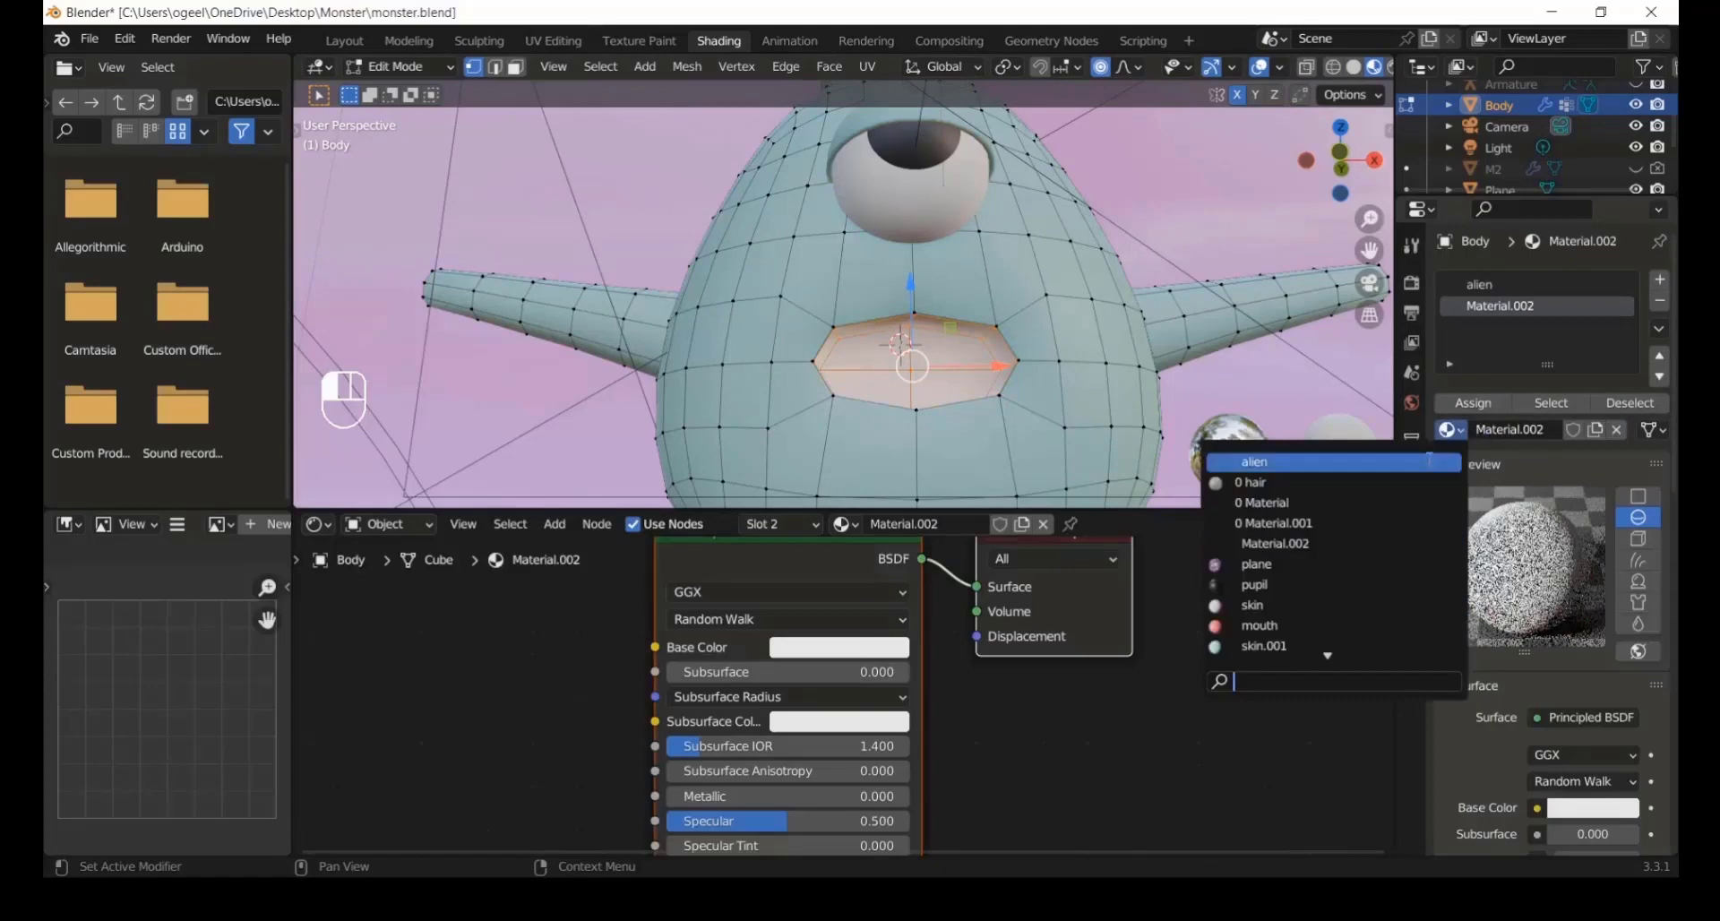
{"action": "left_click", "coordinate": [1254, 461]}
{"action": "left_click", "coordinate": [1593, 430]}
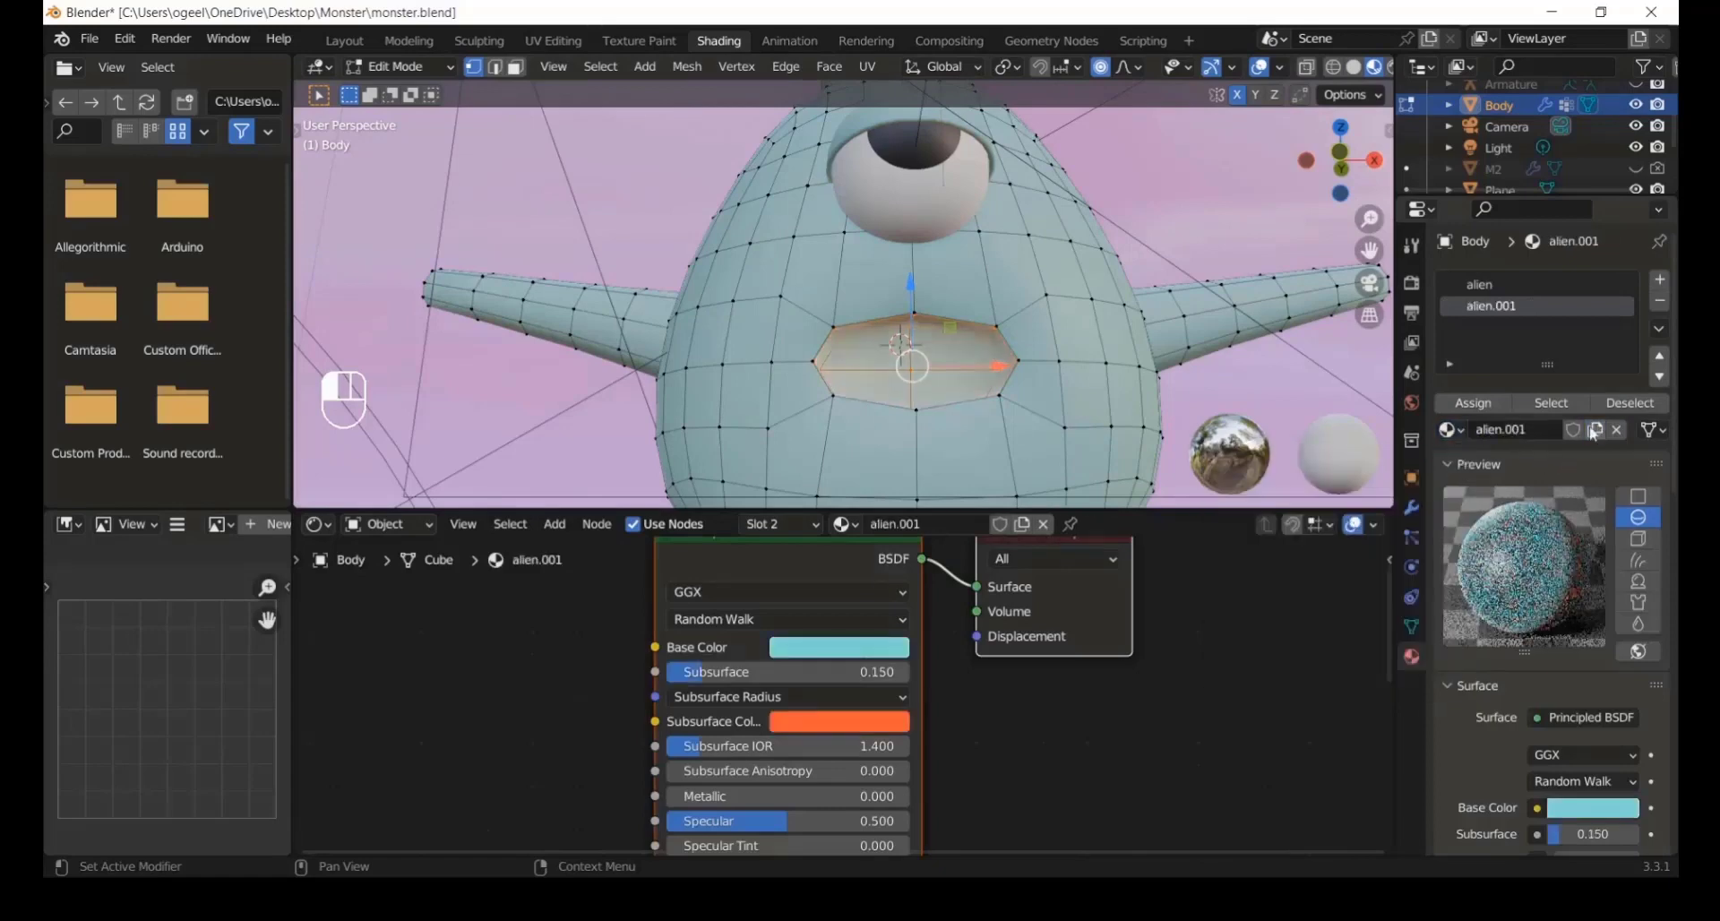
{"action": "left_click", "coordinate": [1529, 434]}
{"action": "type", "text": "mouth"}
{"action": "key", "text": "Return"}
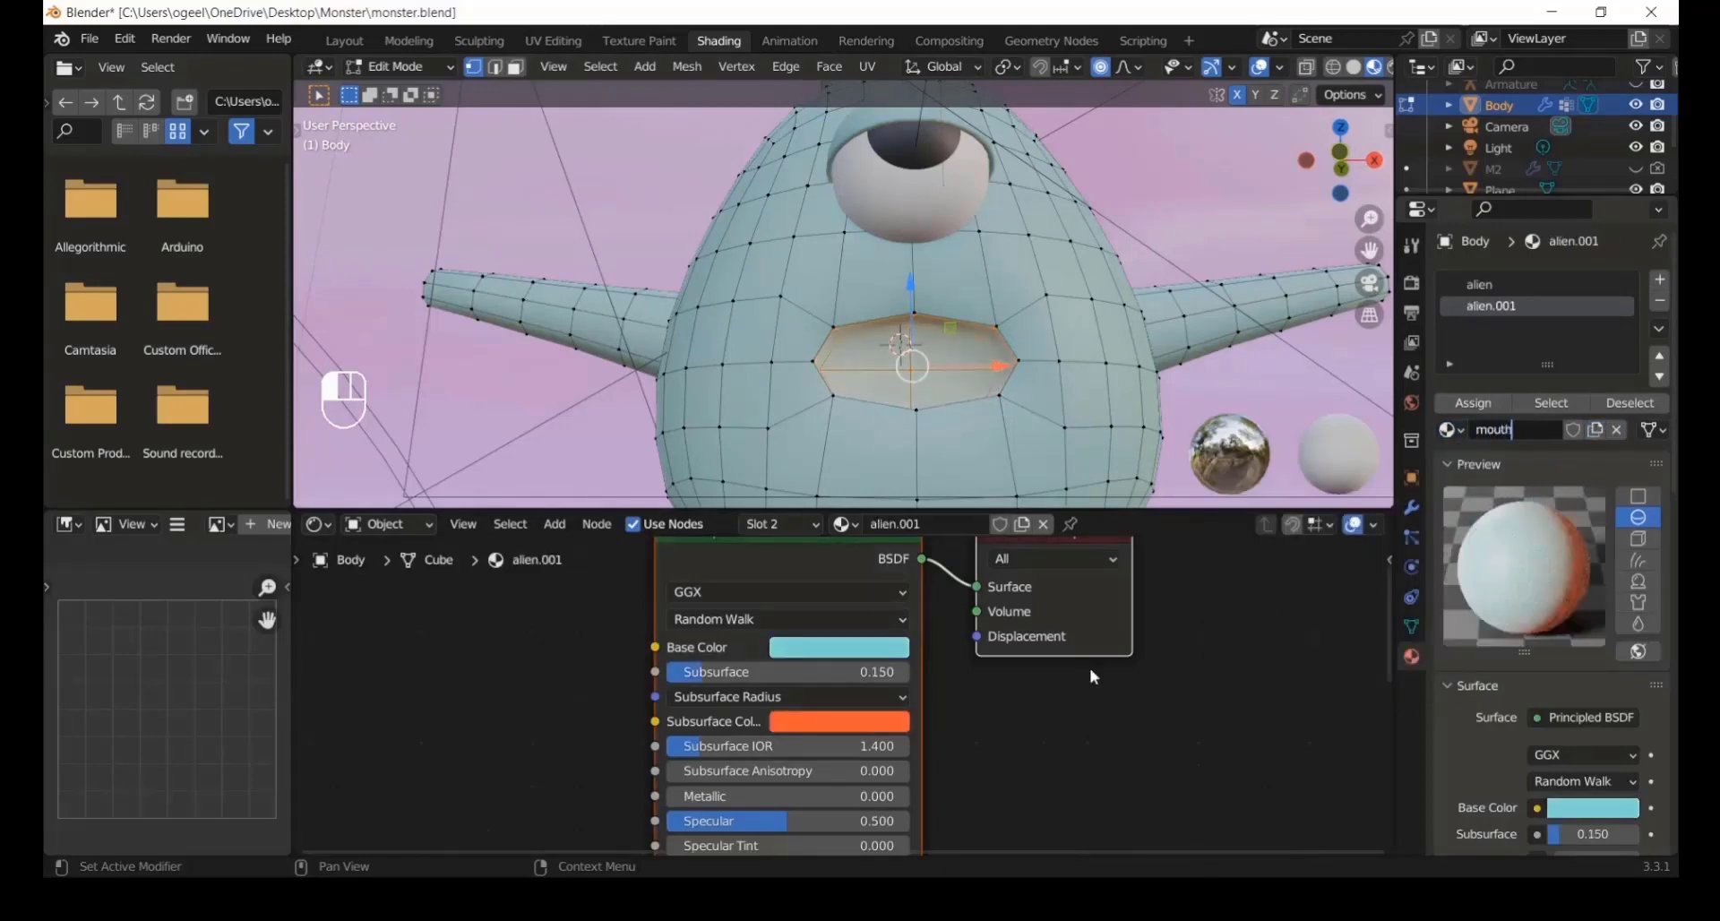
Step: Set the mouth material's base color to orange-red, assign it to the selected mouth faces, and return to Object Mode
{"action": "left_click", "coordinate": [887, 647]}
{"action": "left_click_drag", "start_coordinate": [871, 442], "coordinate": [865, 476]}
{"action": "key", "text": "Tab"}
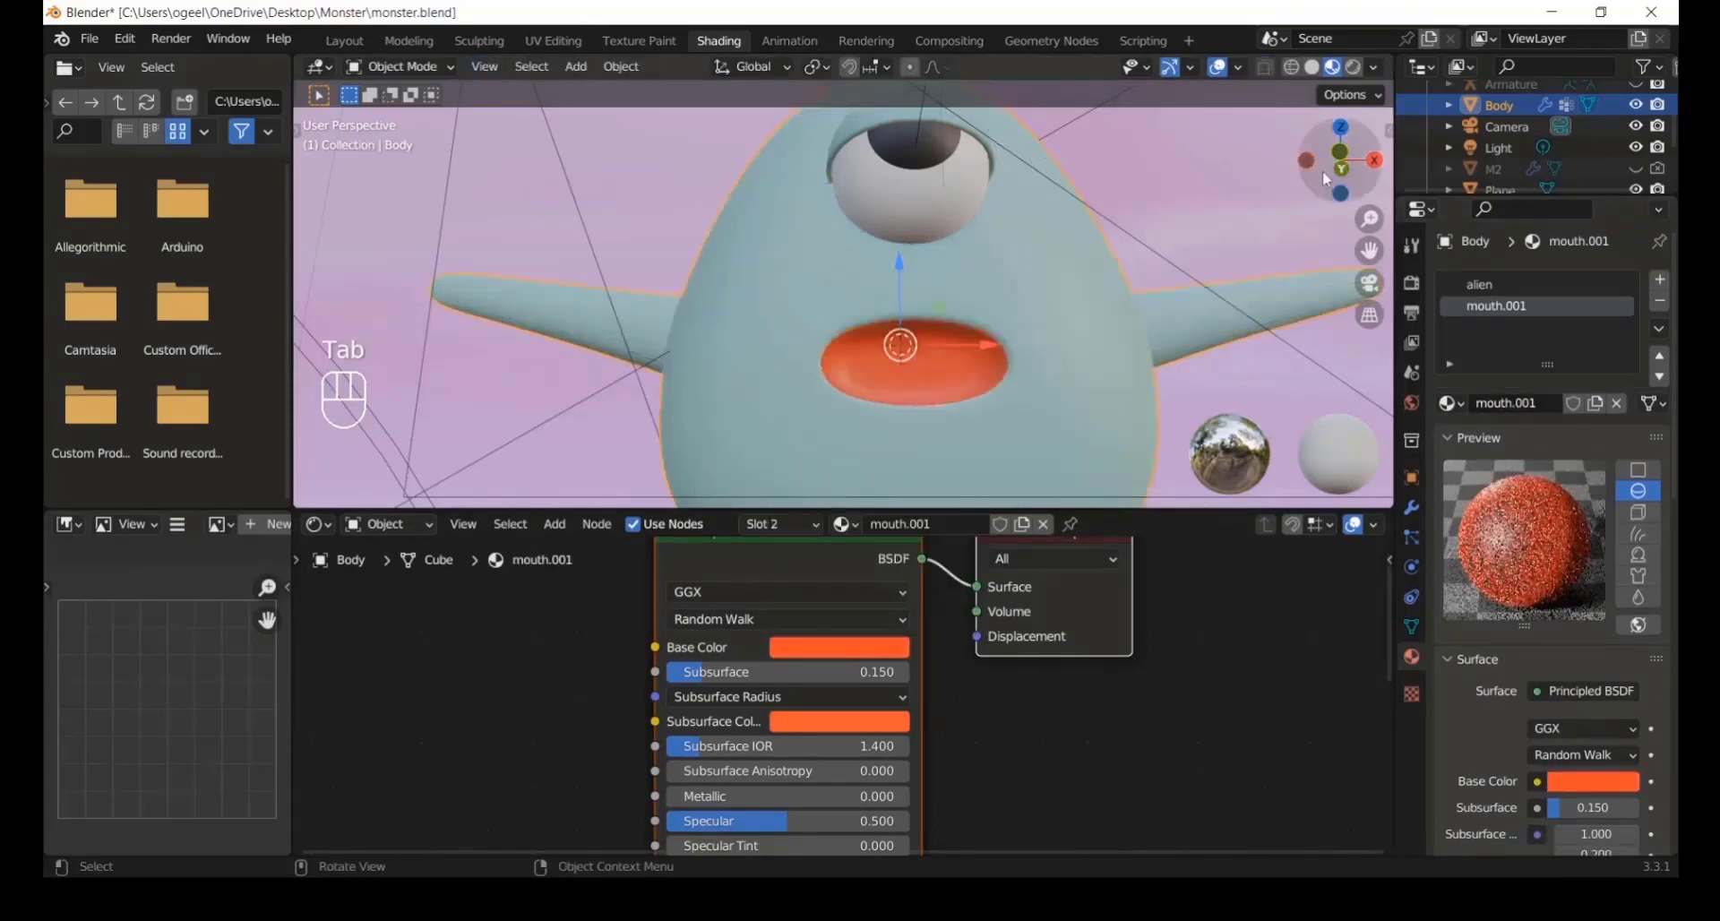
Step: In Edit Mode on the monster's body, use wireframe shading and circle select to select all faces of both horn tips
{"action": "scroll", "coordinate": [1322, 171], "scroll_direction": "down", "scroll_amount": 4}
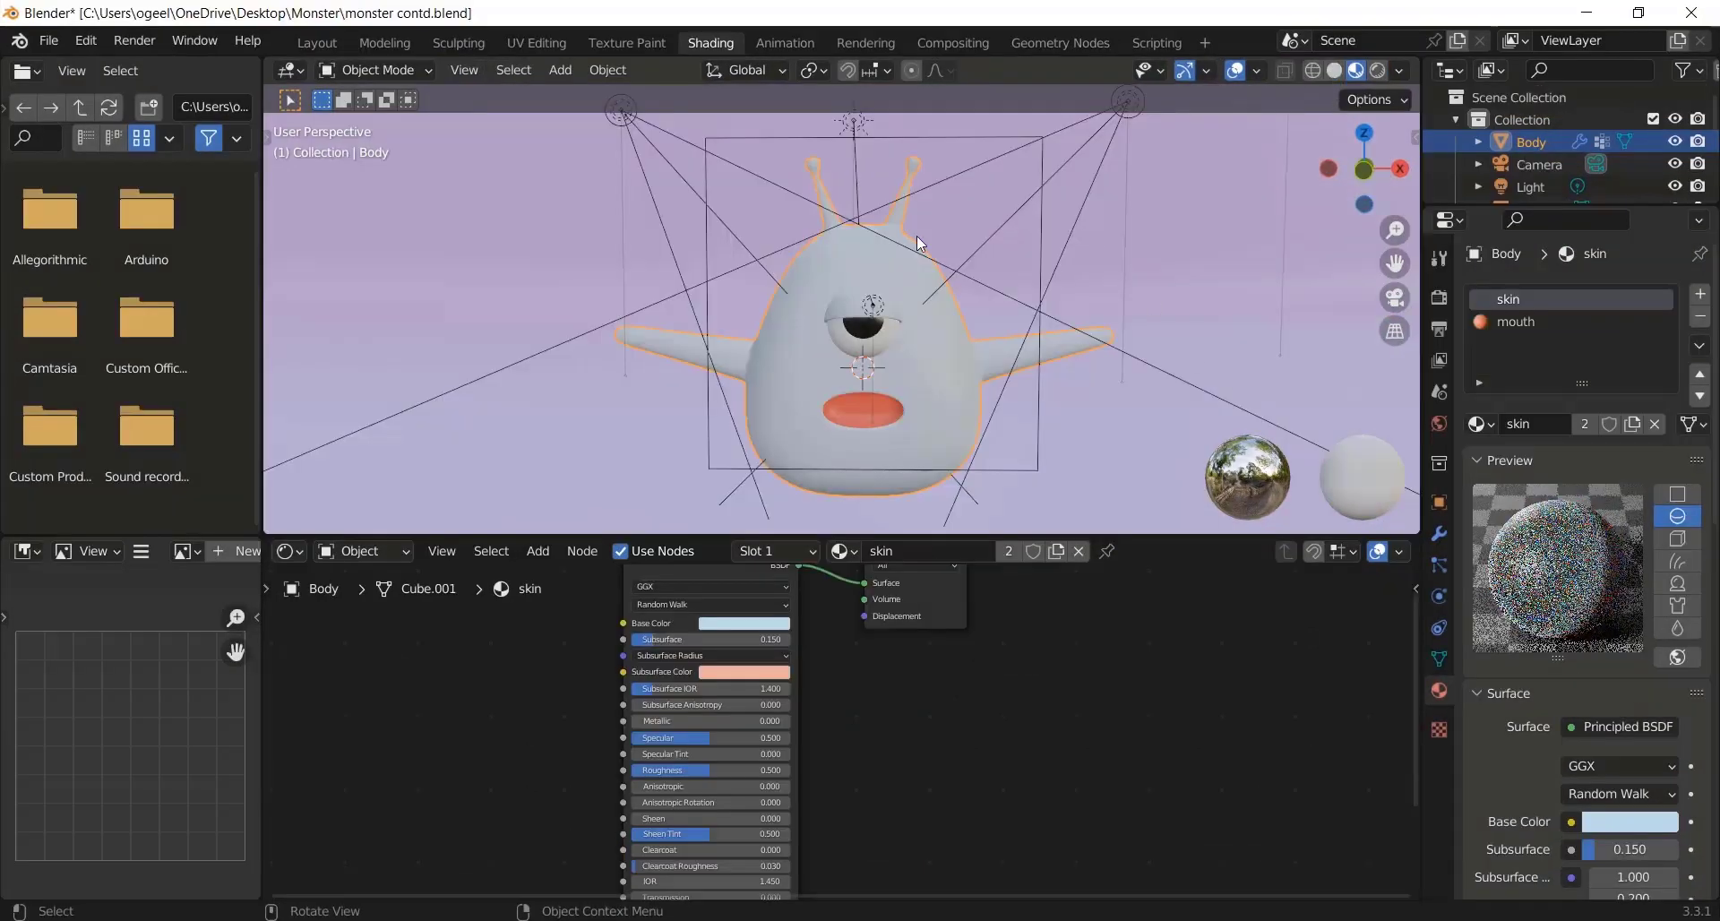
{"action": "scroll", "coordinate": [917, 235], "scroll_direction": "up", "scroll_amount": 4}
{"action": "left_click_drag", "start_coordinate": [1395, 265], "coordinate": [1381, 618]}
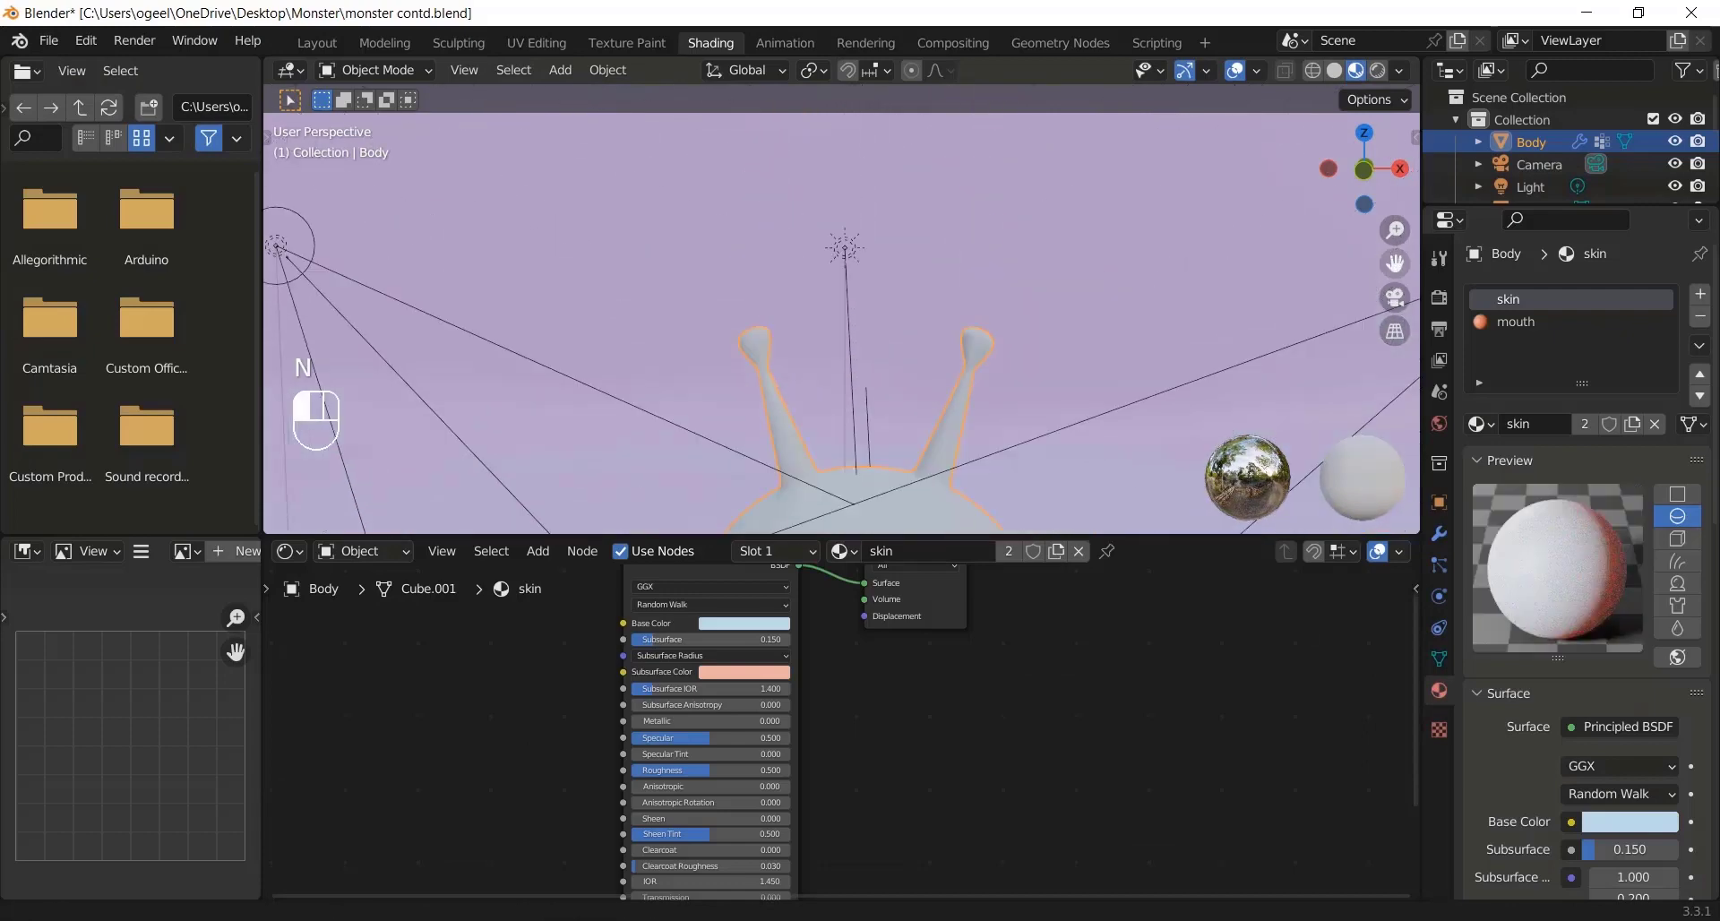
{"action": "scroll", "coordinate": [1102, 326], "scroll_direction": "up", "scroll_amount": 1}
{"action": "key", "text": "Tab"}
{"action": "key", "text": "z"}
{"action": "left_click", "coordinate": [873, 297]}
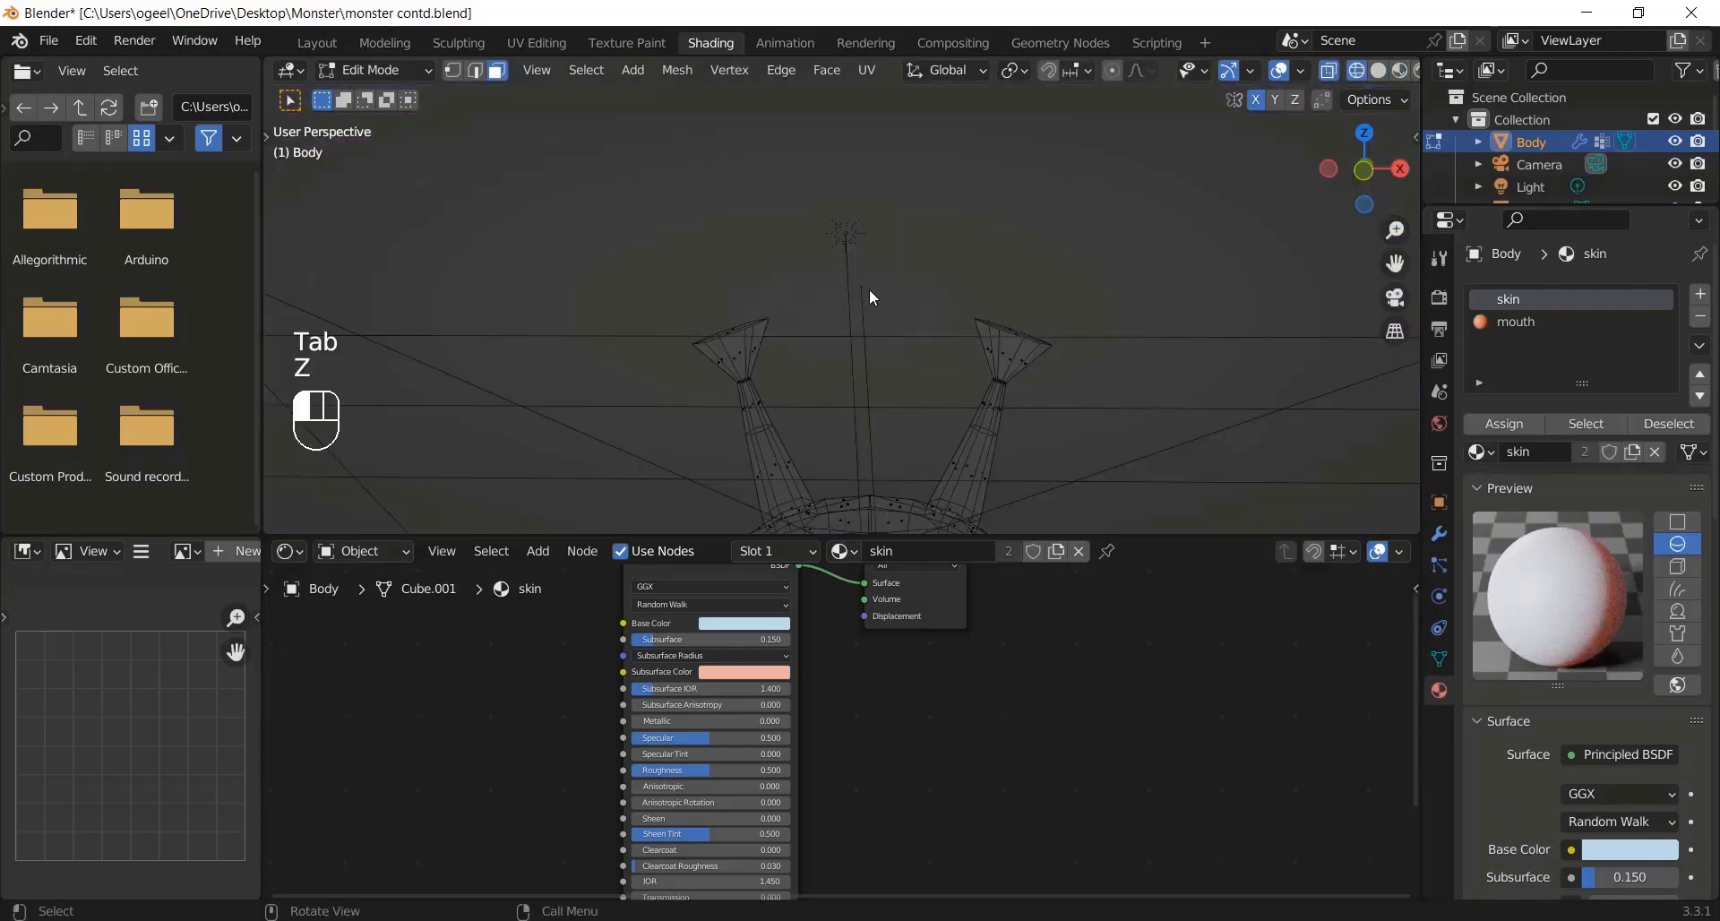
{"action": "key", "text": "c"}
{"action": "mouse_move", "coordinate": [1006, 322]}
{"action": "left_mouse_down"}
{"action": "mouse_move", "coordinate": [1017, 345]}
{"action": "mouse_move", "coordinate": [964, 319]}
{"action": "mouse_move", "coordinate": [699, 342]}
{"action": "mouse_move", "coordinate": [780, 321]}
{"action": "mouse_move", "coordinate": [723, 340]}
{"action": "left_mouse_up"}
{"action": "key", "text": "Escape"}
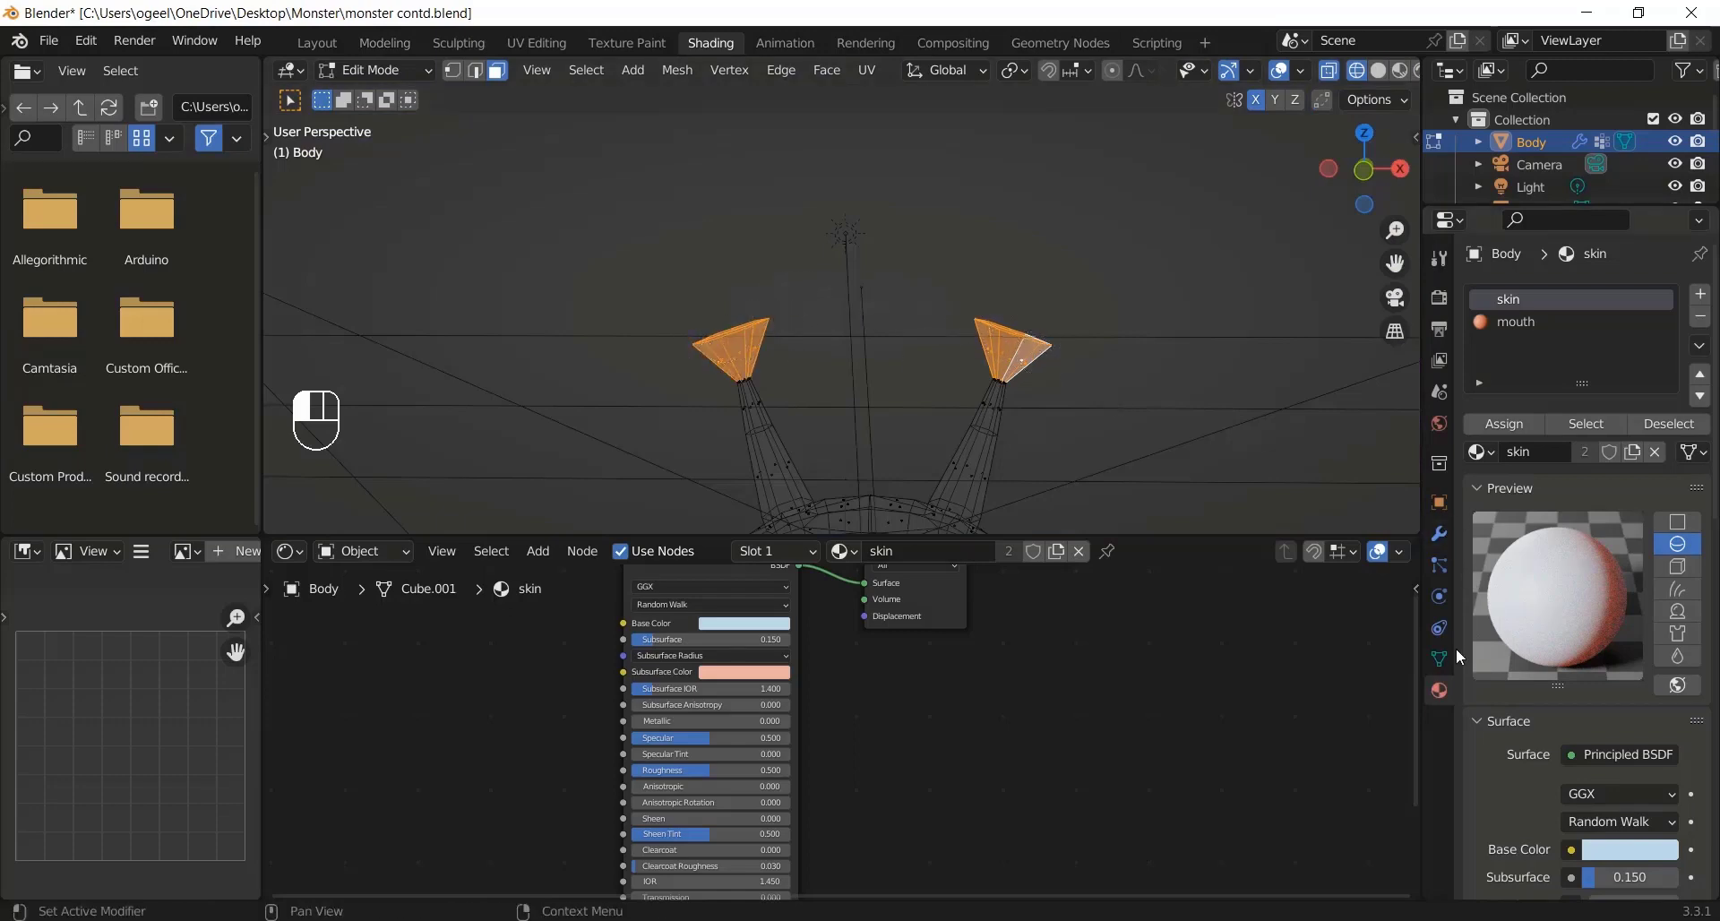
Step: Add a third material slot to the body, assign it to the selected horn tips, and create a new material named glow in it
{"action": "left_click", "coordinate": [1699, 295]}
{"action": "left_click", "coordinate": [1519, 418]}
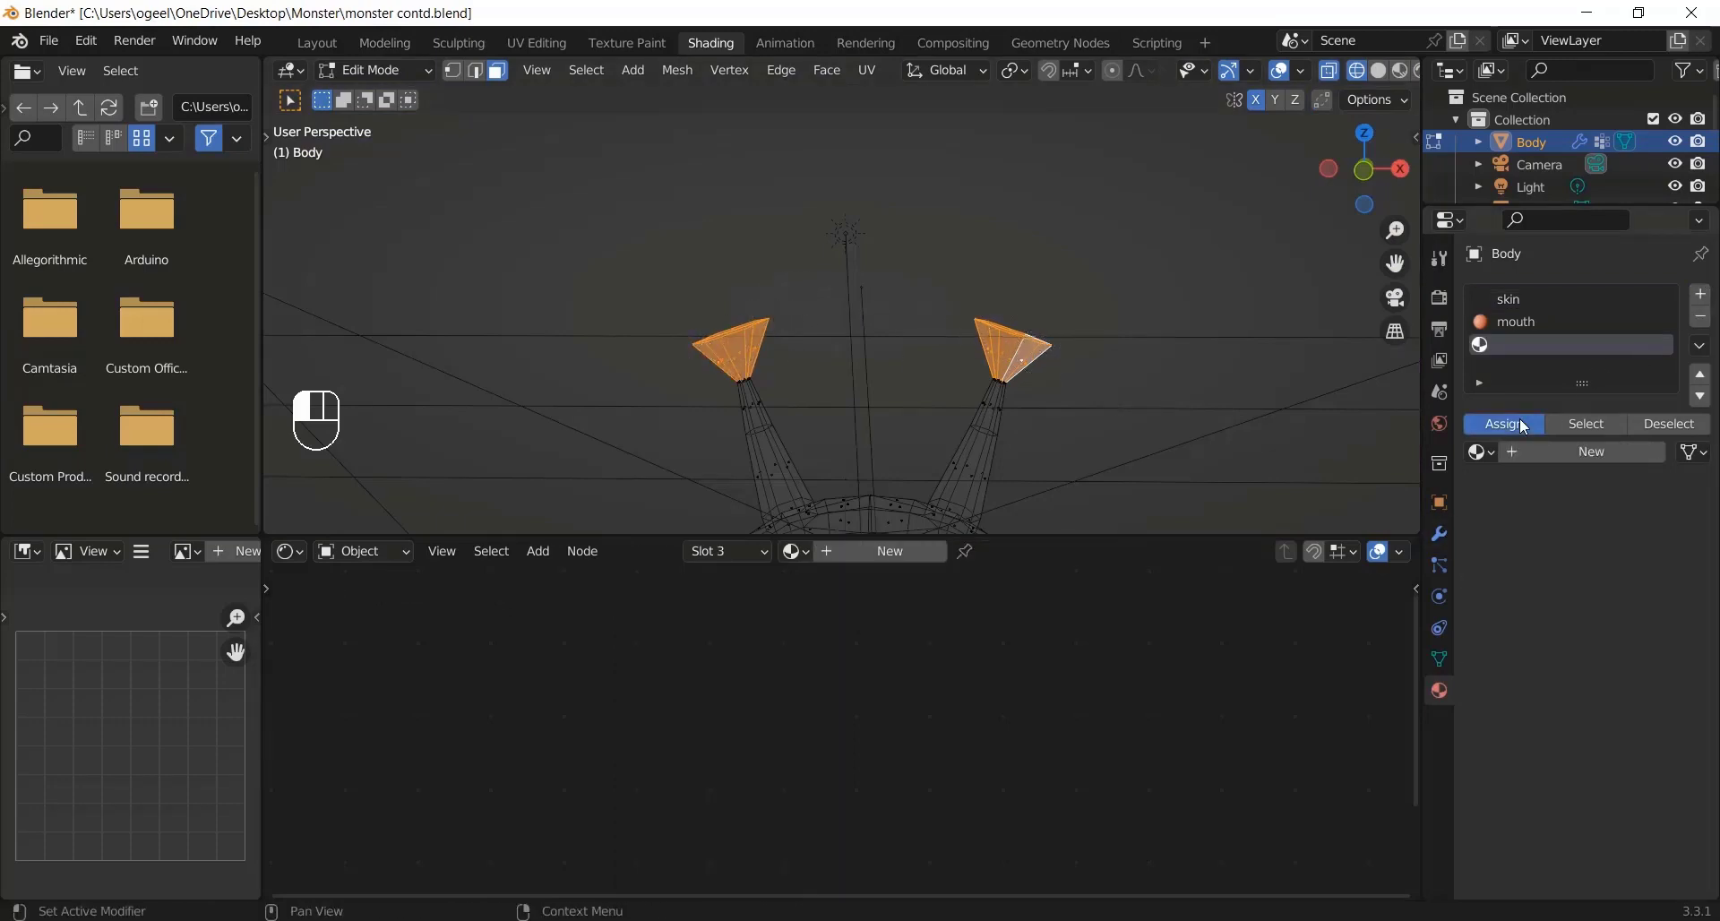
{"action": "left_click", "coordinate": [1400, 72]}
{"action": "left_click", "coordinate": [1563, 452]}
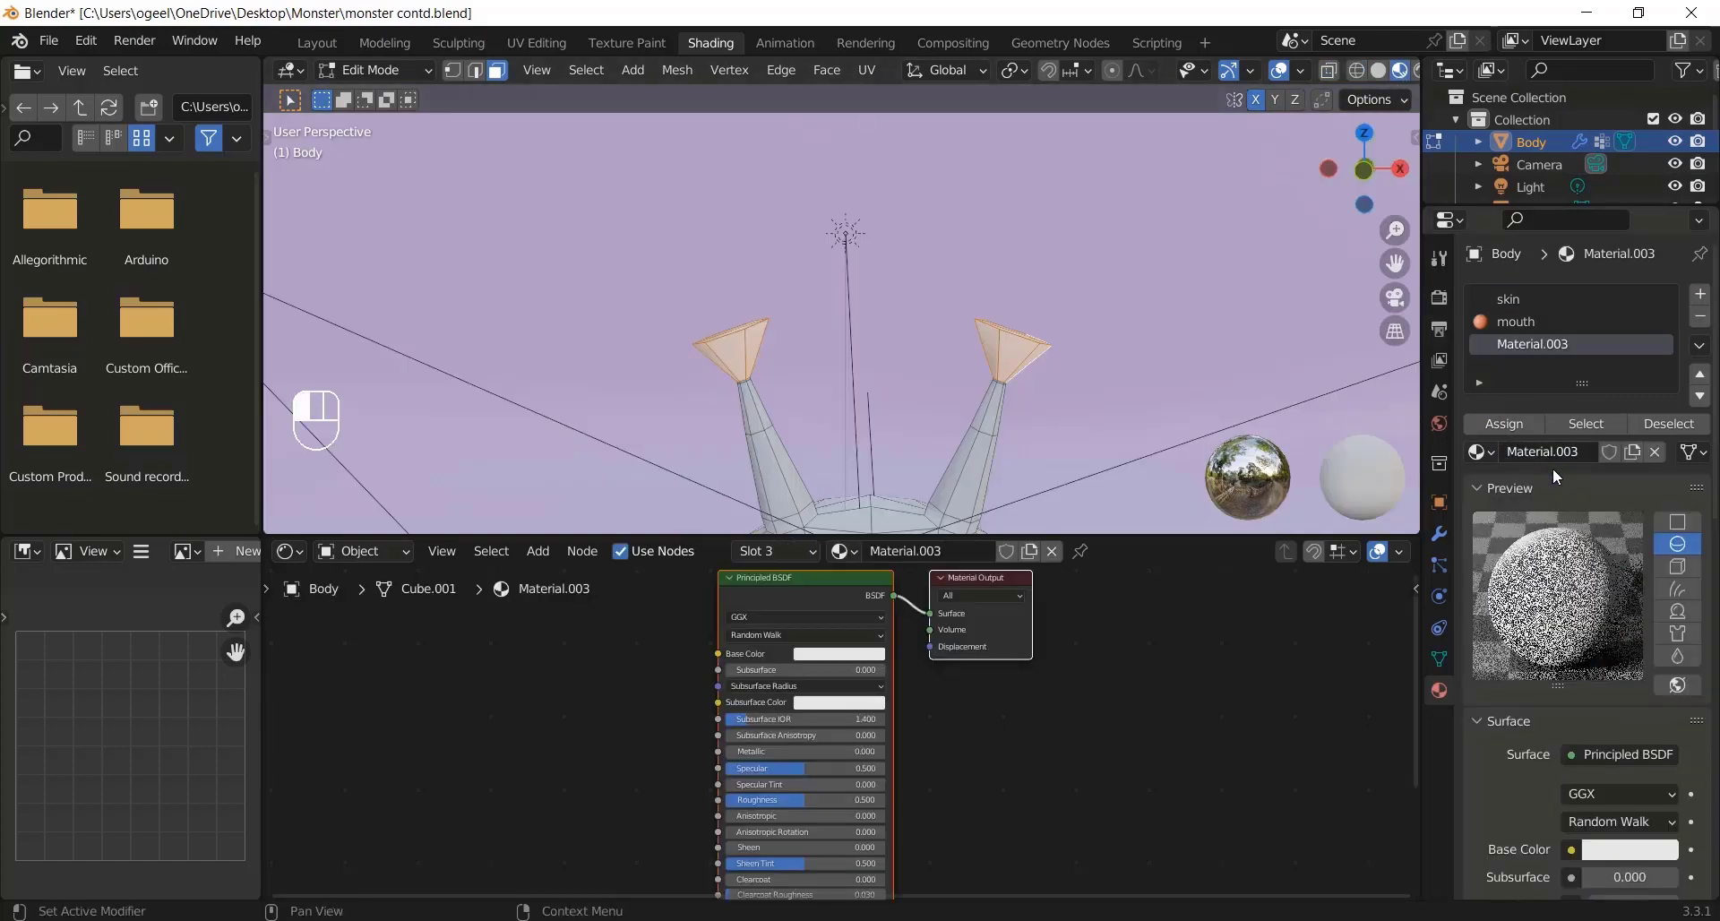
{"action": "type", "text": "glow"}
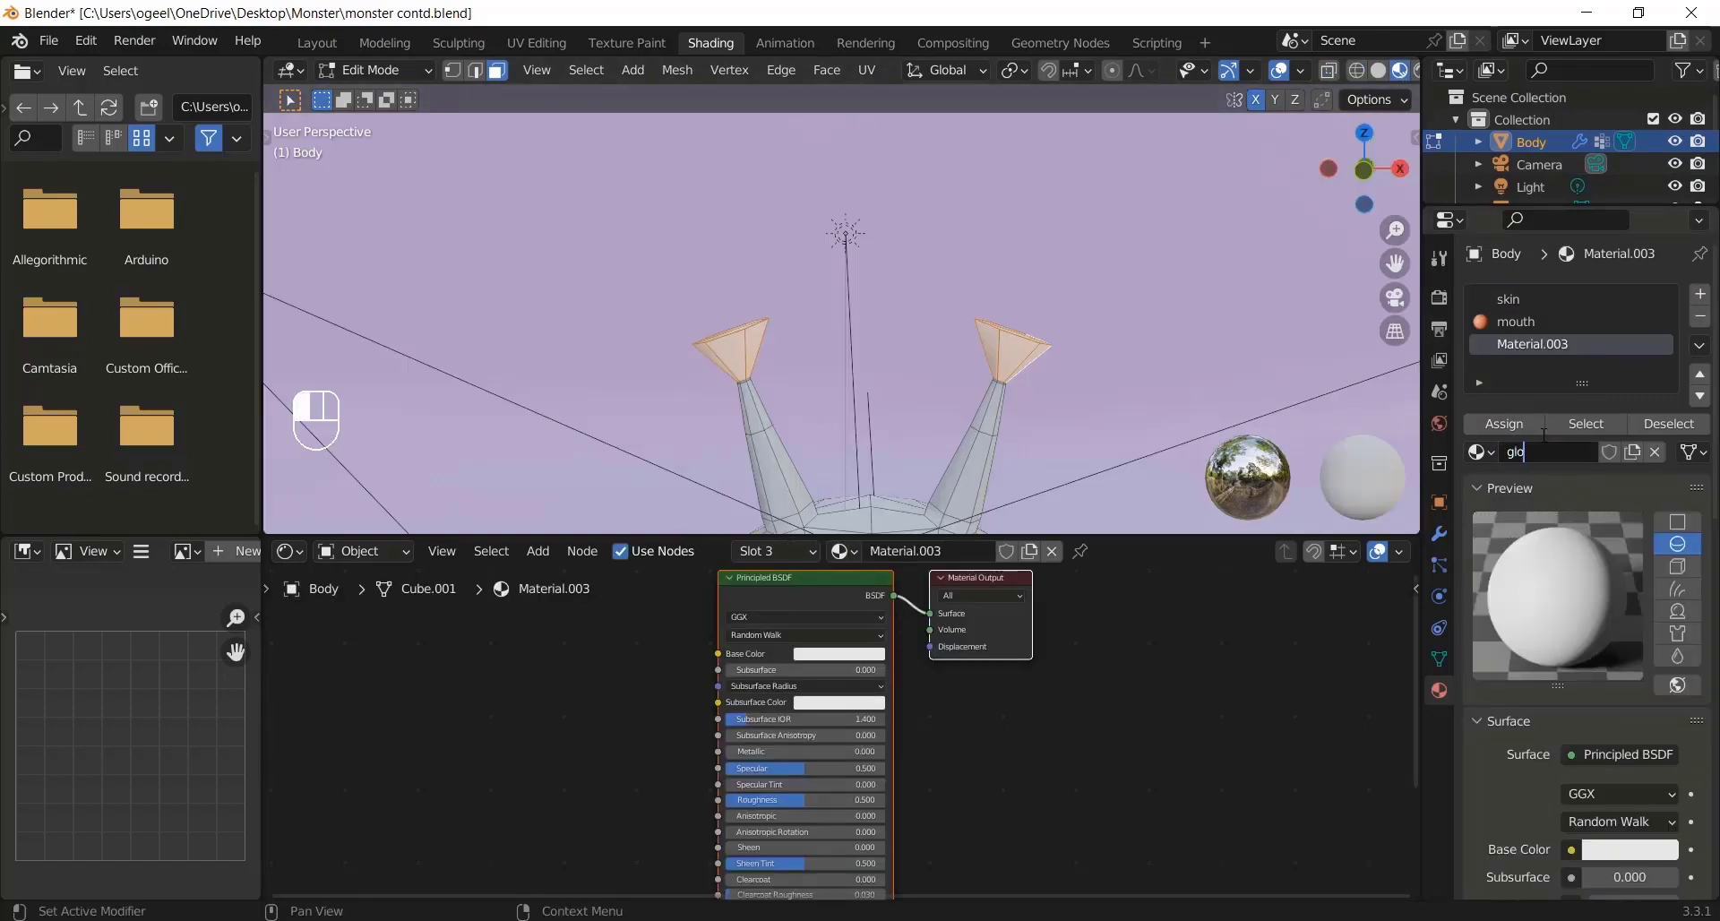
{"action": "key", "text": "Return"}
Step: Spread out the glow material's nodes and insert a Mix Shader between the Principled BSDF and the Material Output
{"action": "scroll", "coordinate": [1071, 737], "scroll_direction": "down", "scroll_amount": 1}
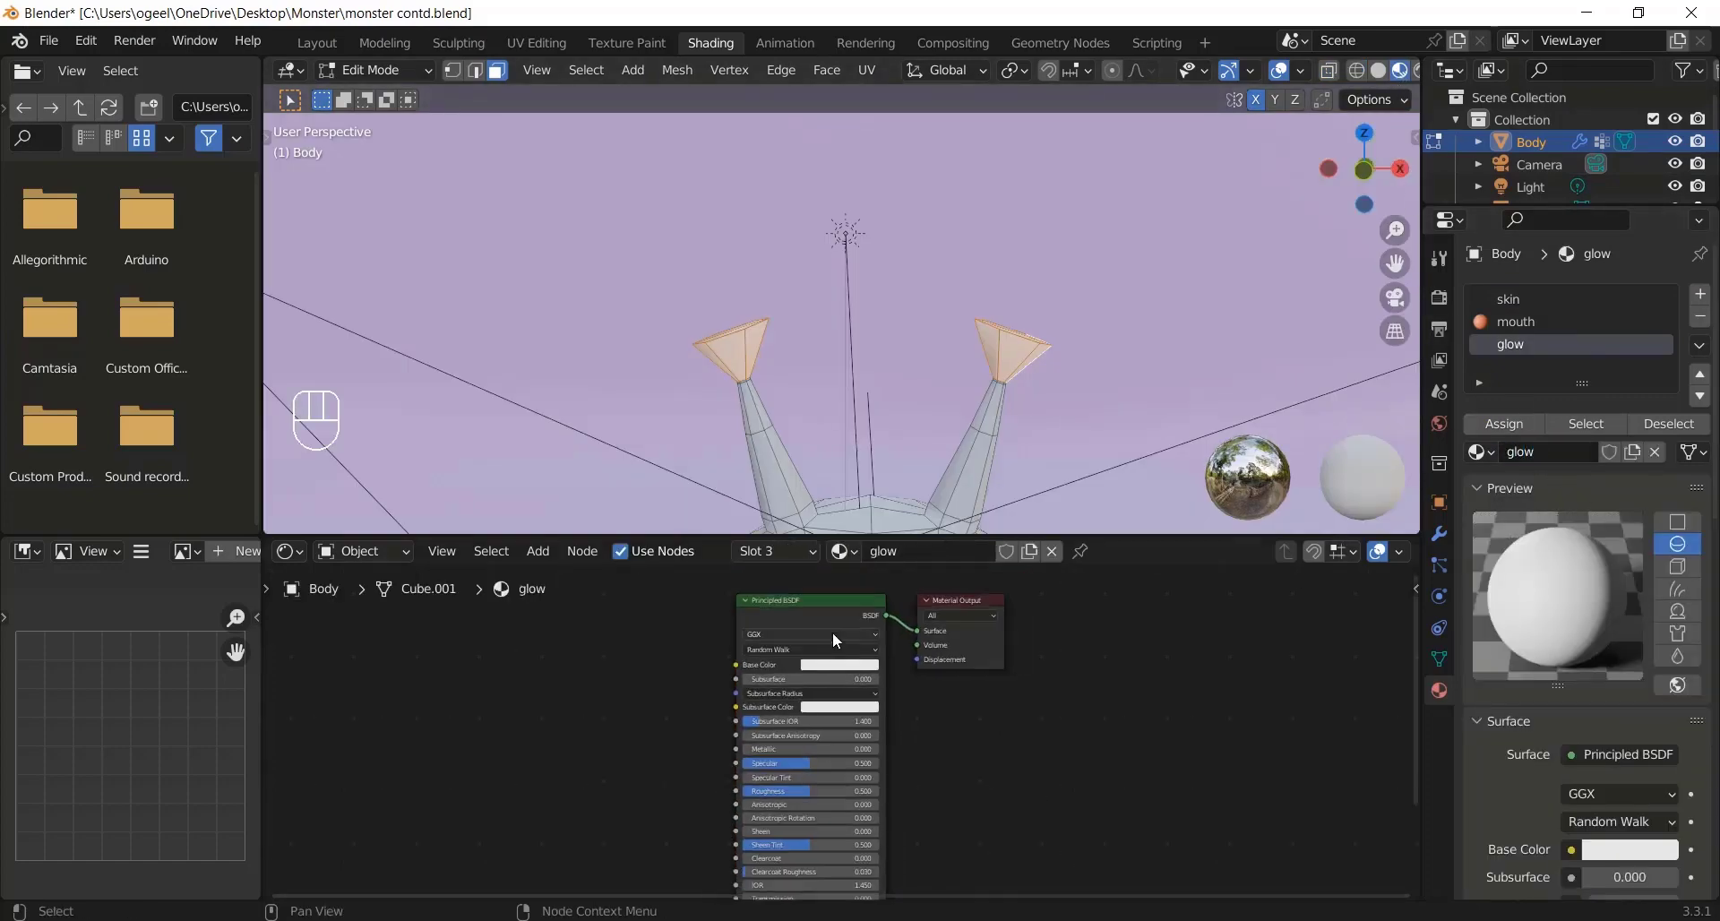
{"action": "left_click_drag", "start_coordinate": [809, 610], "coordinate": [672, 683]}
{"action": "left_click_drag", "start_coordinate": [949, 617], "coordinate": [1168, 634]}
{"action": "key", "text": "shift+a"}
{"action": "left_click", "coordinate": [761, 680]}
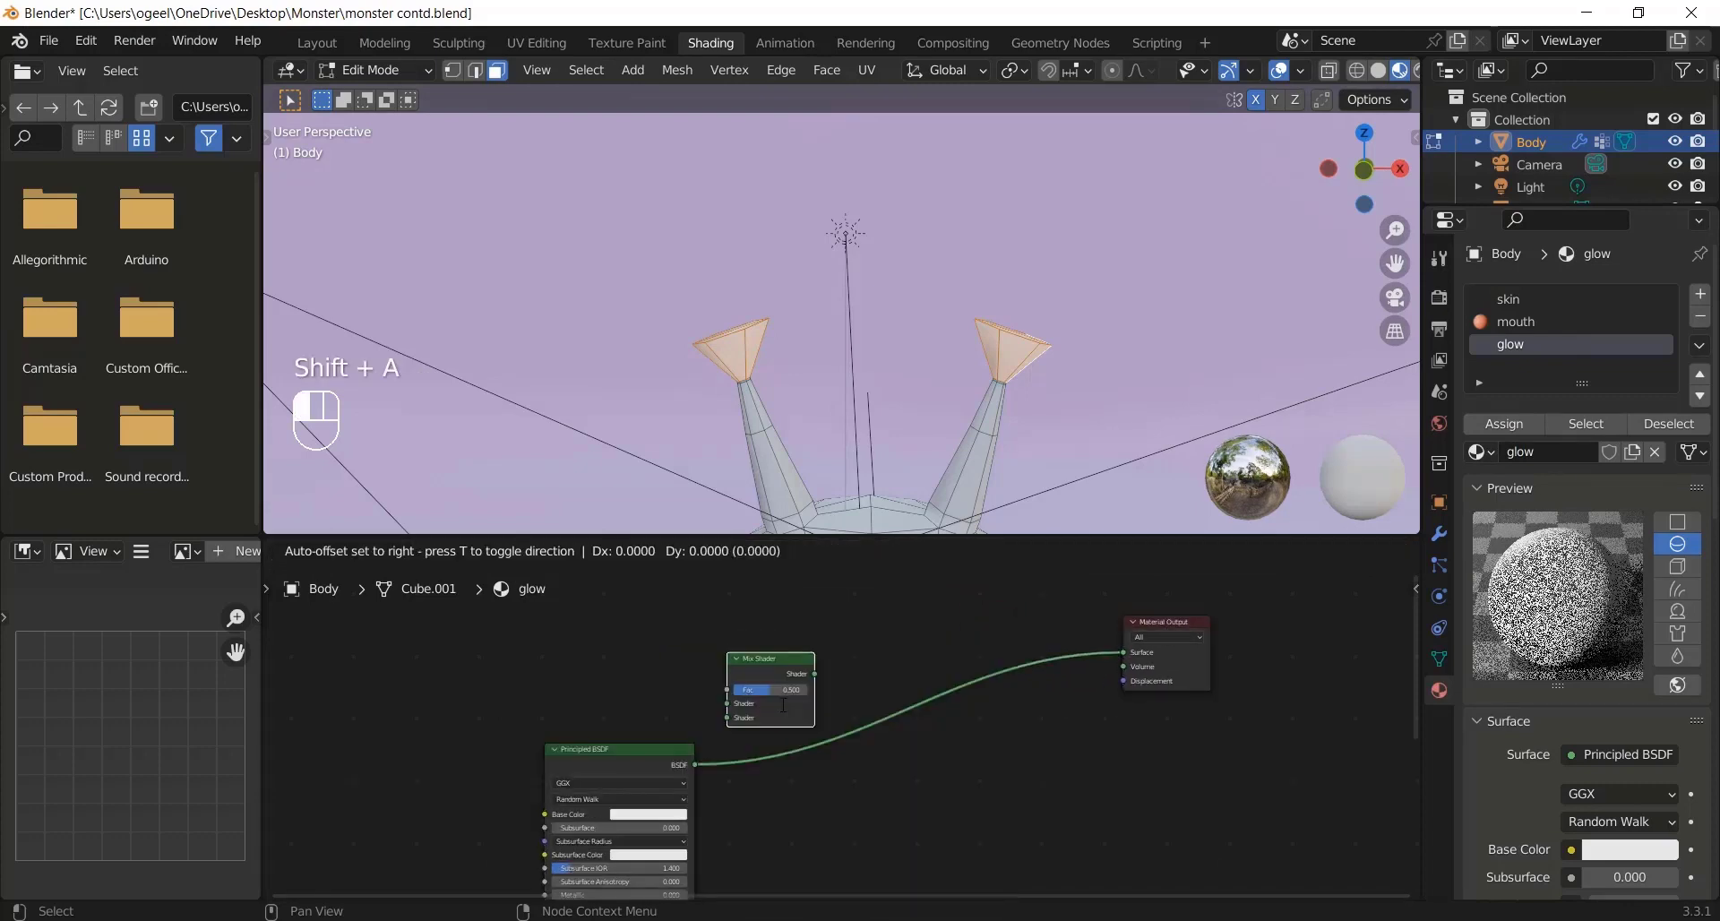
{"action": "left_click", "coordinate": [856, 722]}
{"action": "left_click_drag", "start_coordinate": [594, 749], "coordinate": [583, 638]}
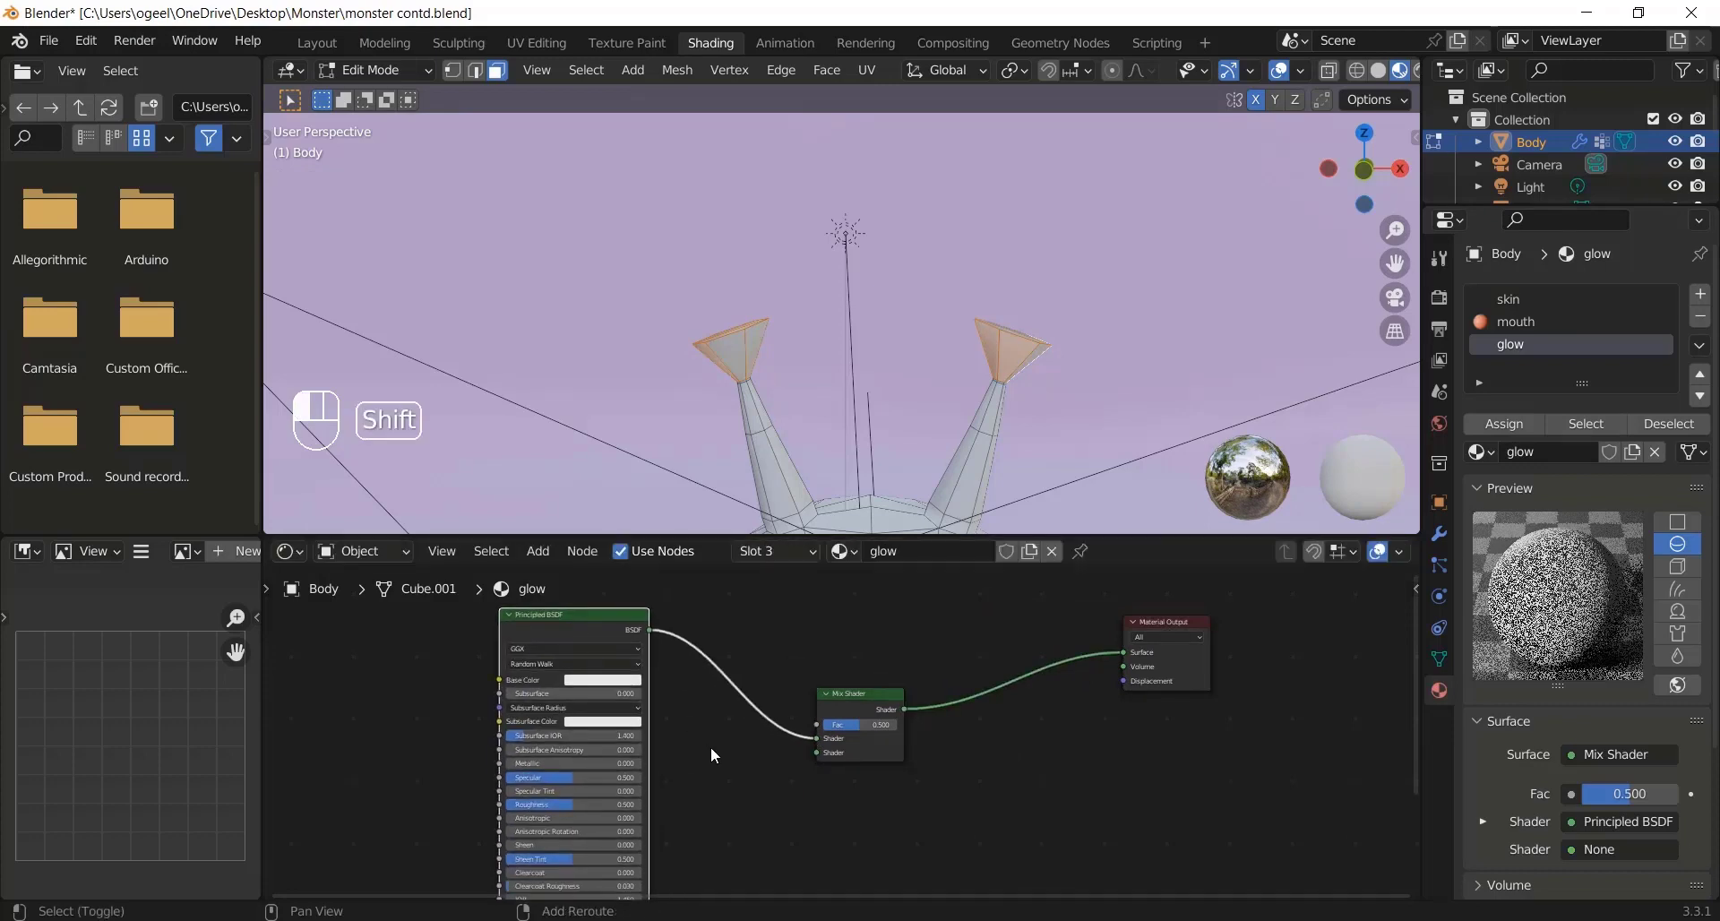
Step: Add an Emission node to the glow material and connect it to the Mix Shader's second shader input
{"action": "key", "text": "shift+a"}
{"action": "left_click", "coordinate": [645, 664]}
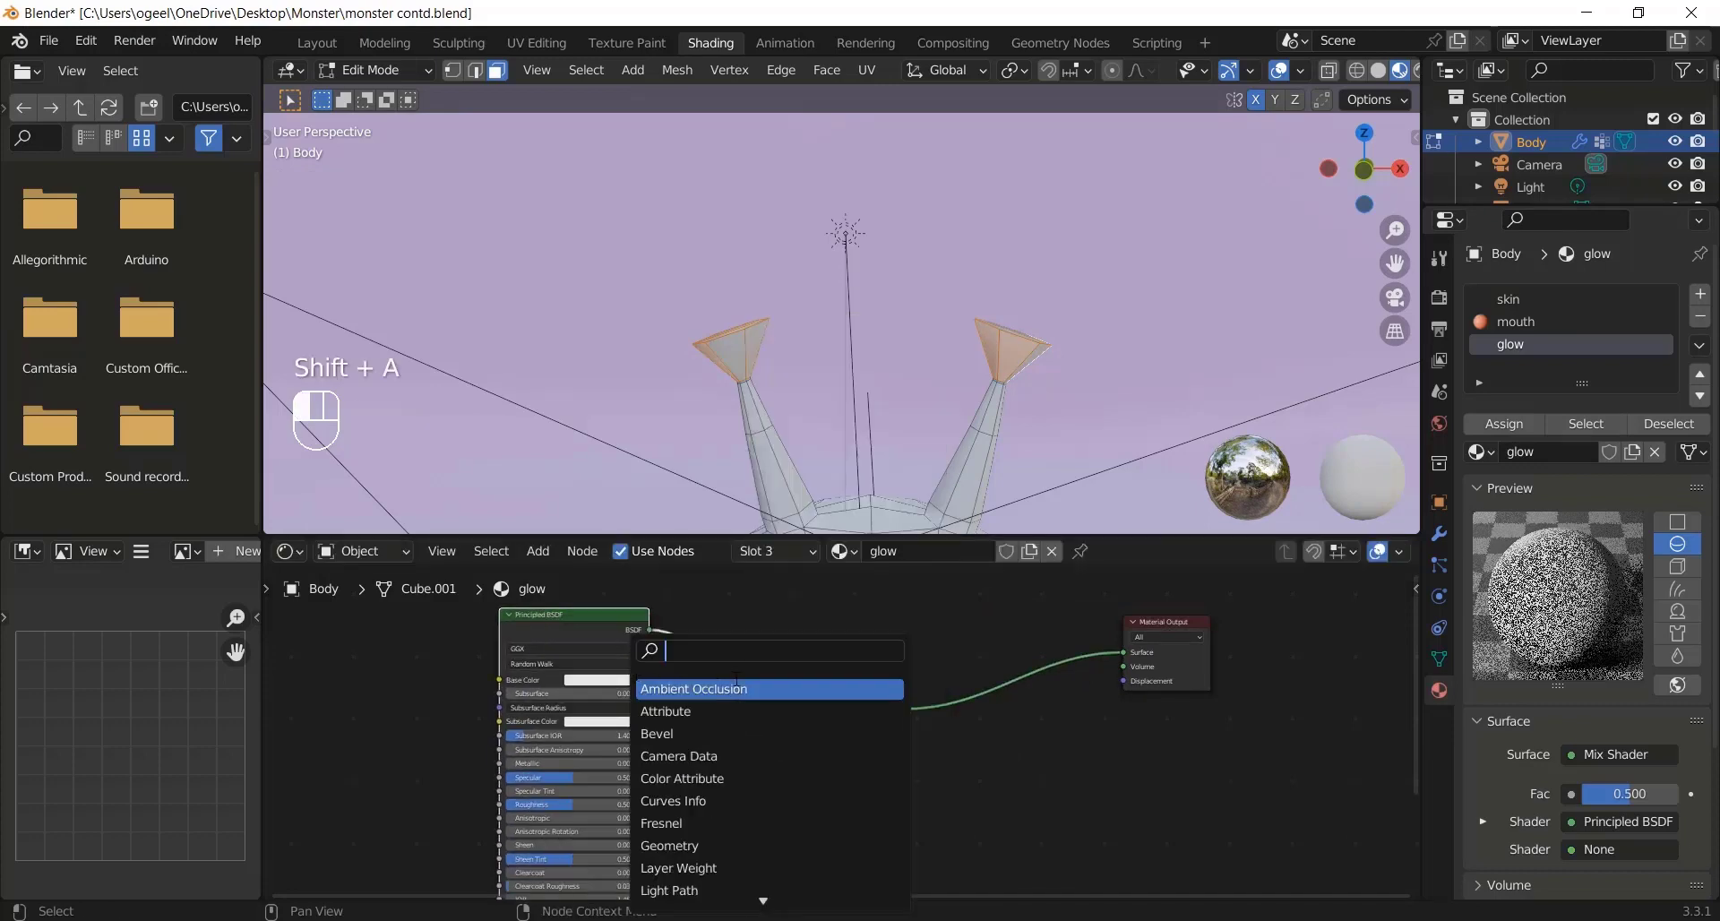
{"action": "type", "text": "em"}
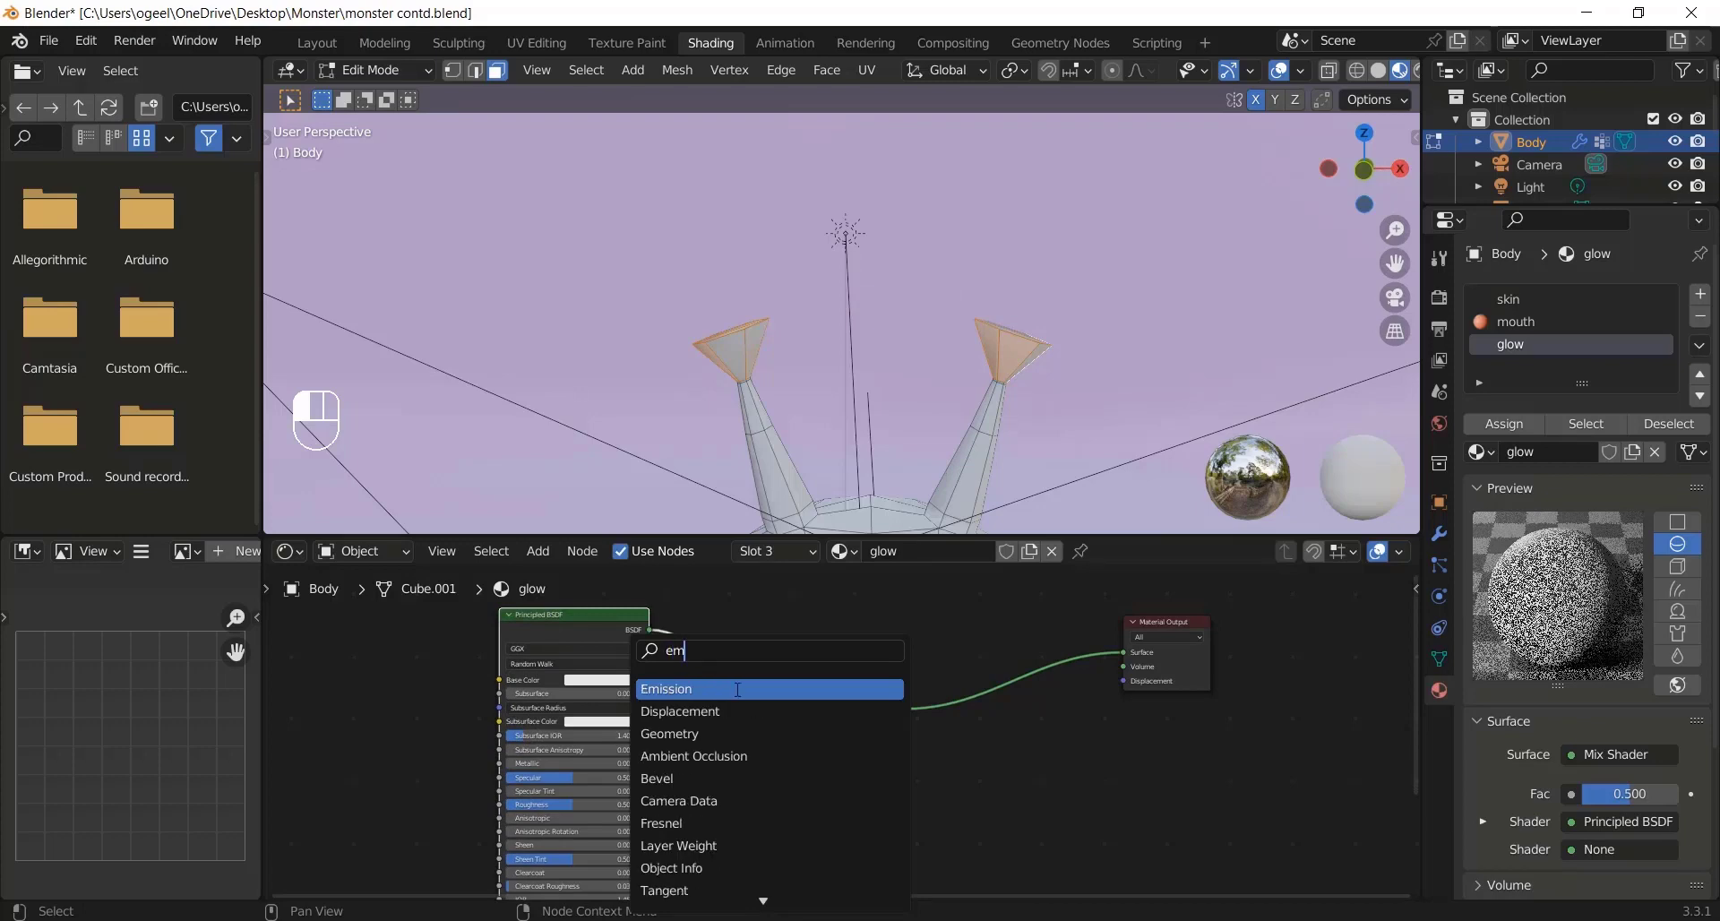
{"action": "left_click", "coordinate": [737, 688]}
{"action": "left_click", "coordinate": [754, 799]}
{"action": "left_click_drag", "start_coordinate": [752, 805], "coordinate": [811, 755]}
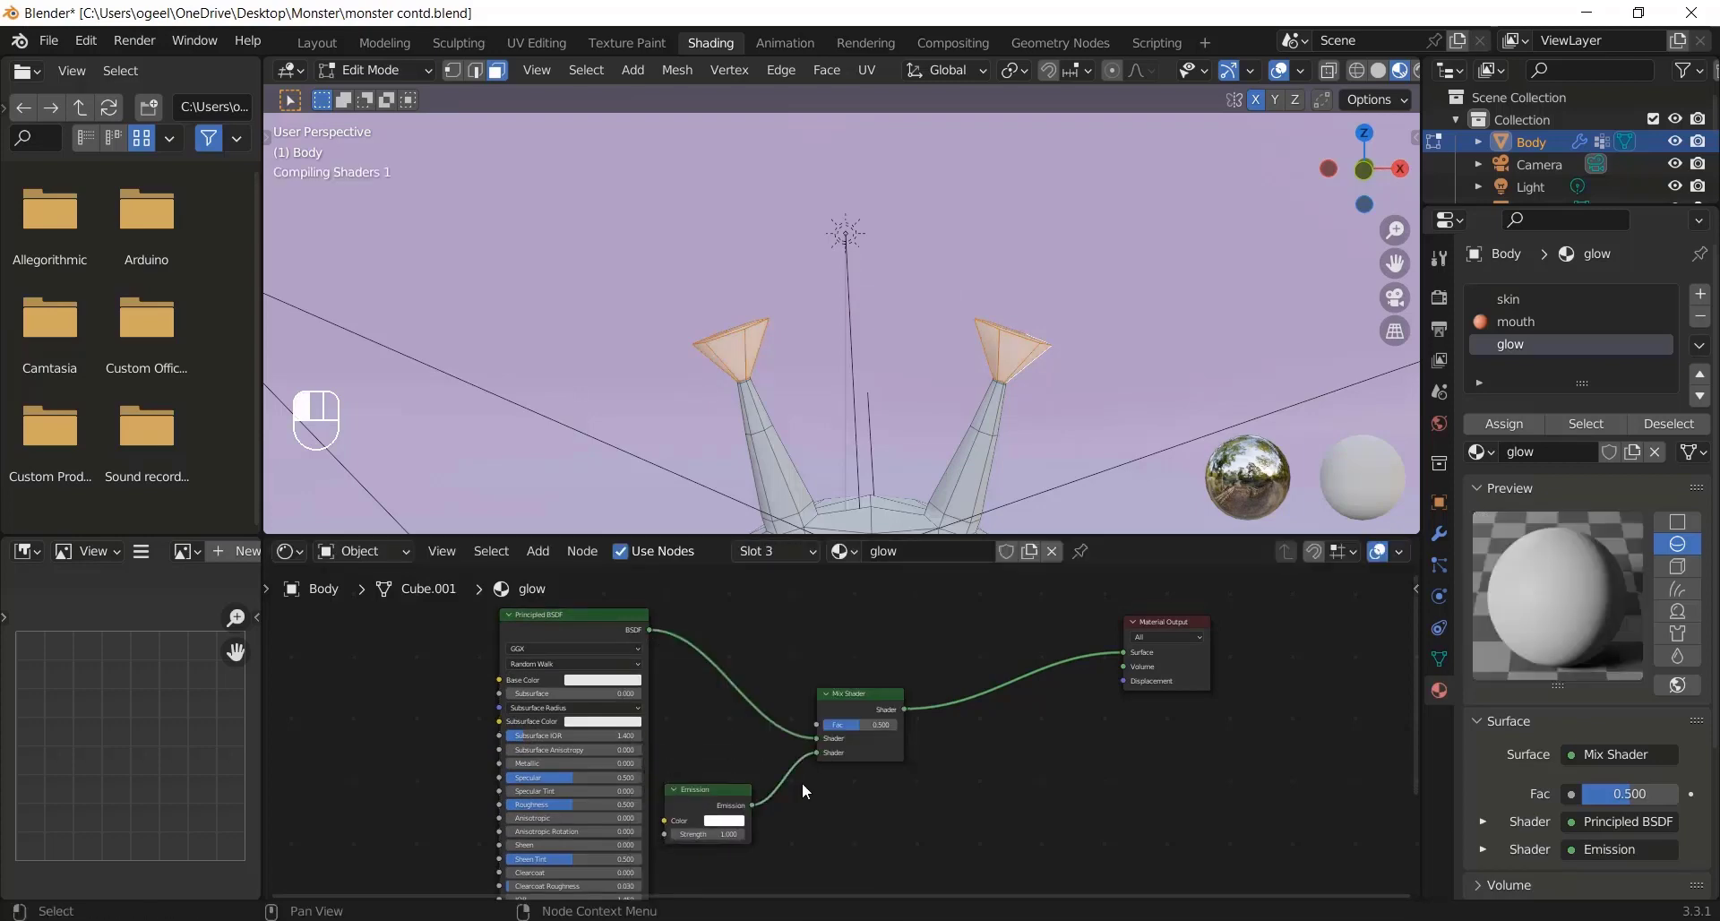
Step: Set the Emission node's color to yellow and its strength to 3
{"action": "left_click", "coordinate": [724, 820]}
{"action": "left_click", "coordinate": [731, 707]}
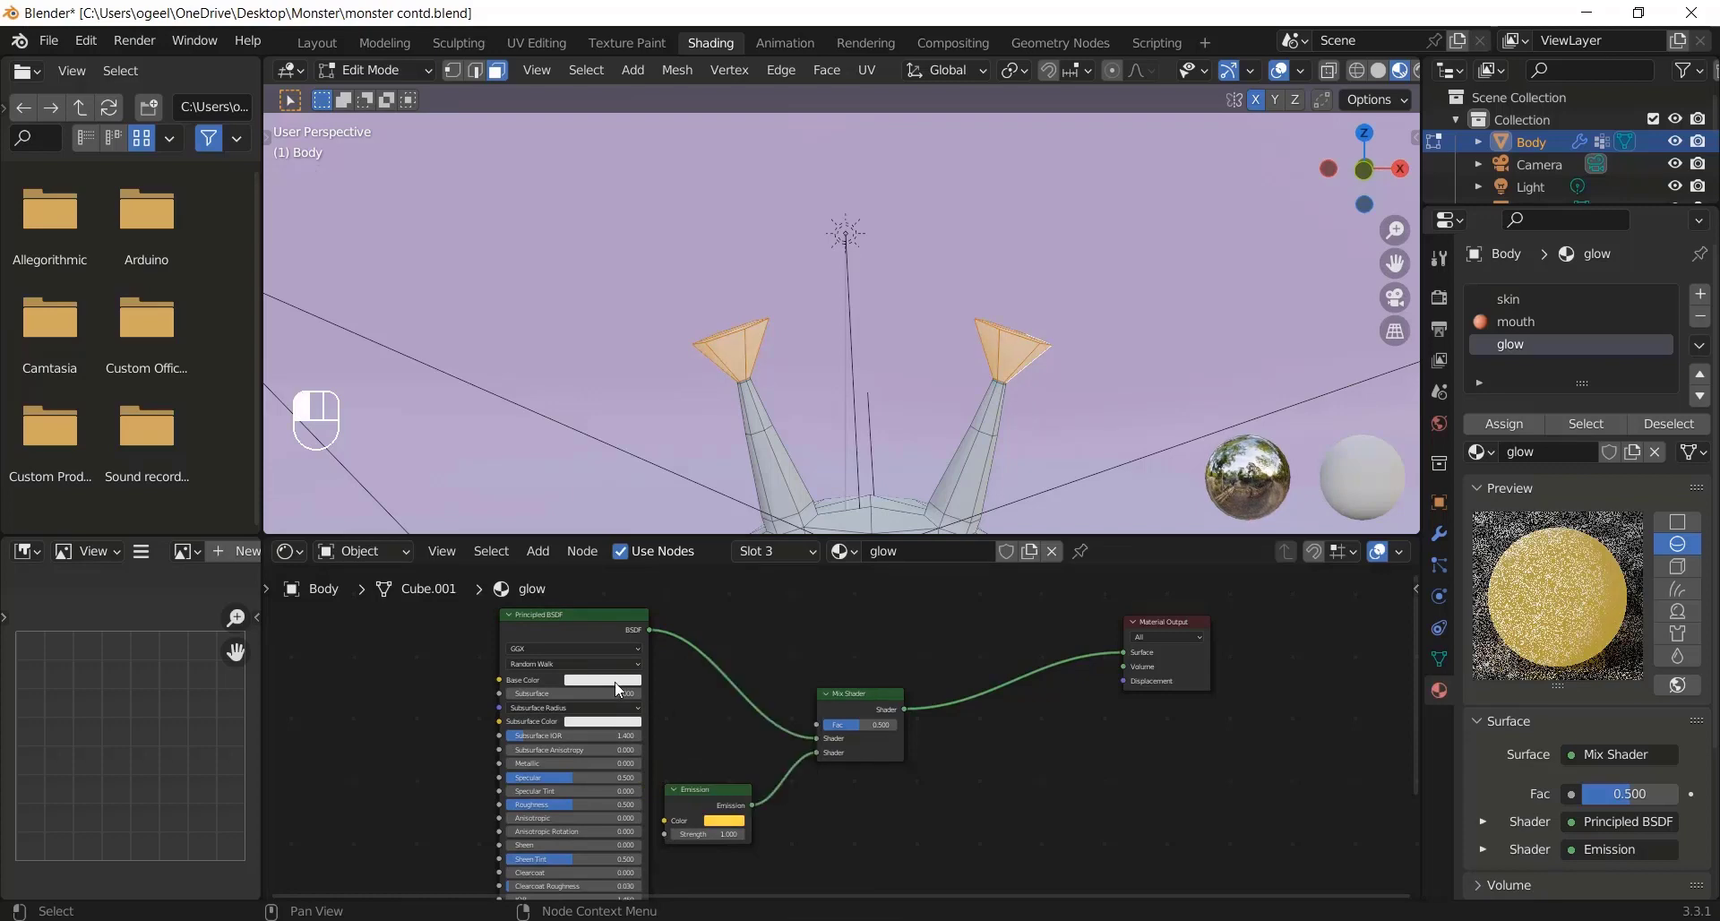
{"action": "left_click", "coordinate": [699, 835]}
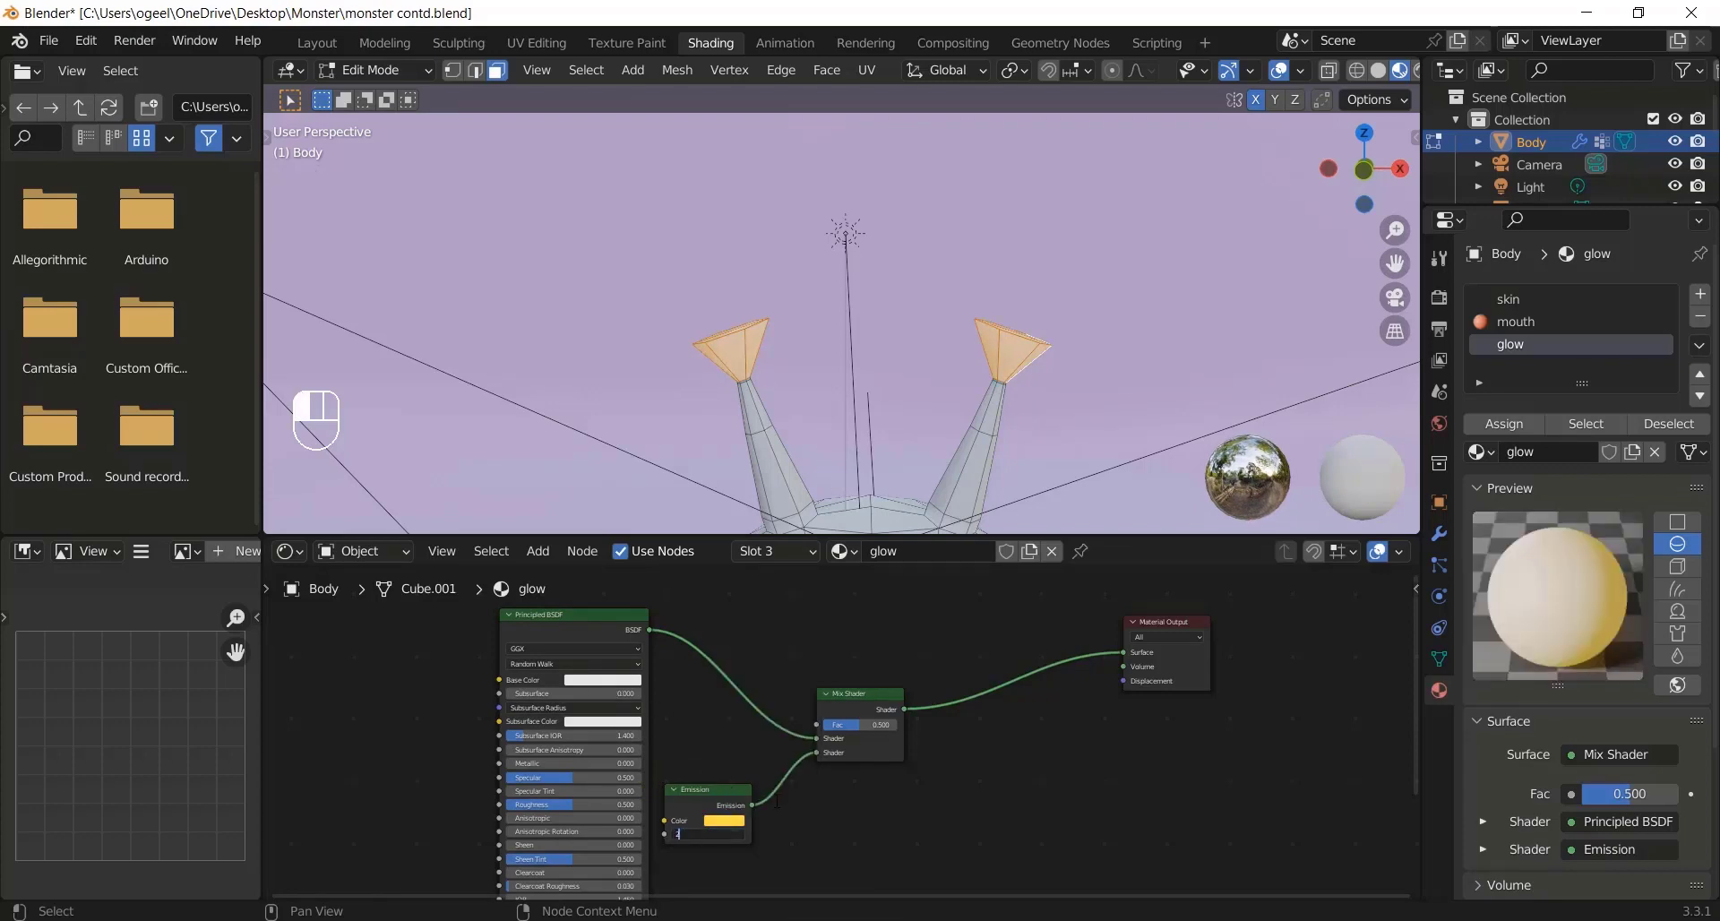
{"action": "type", "text": "3"}
{"action": "key", "text": "Return"}
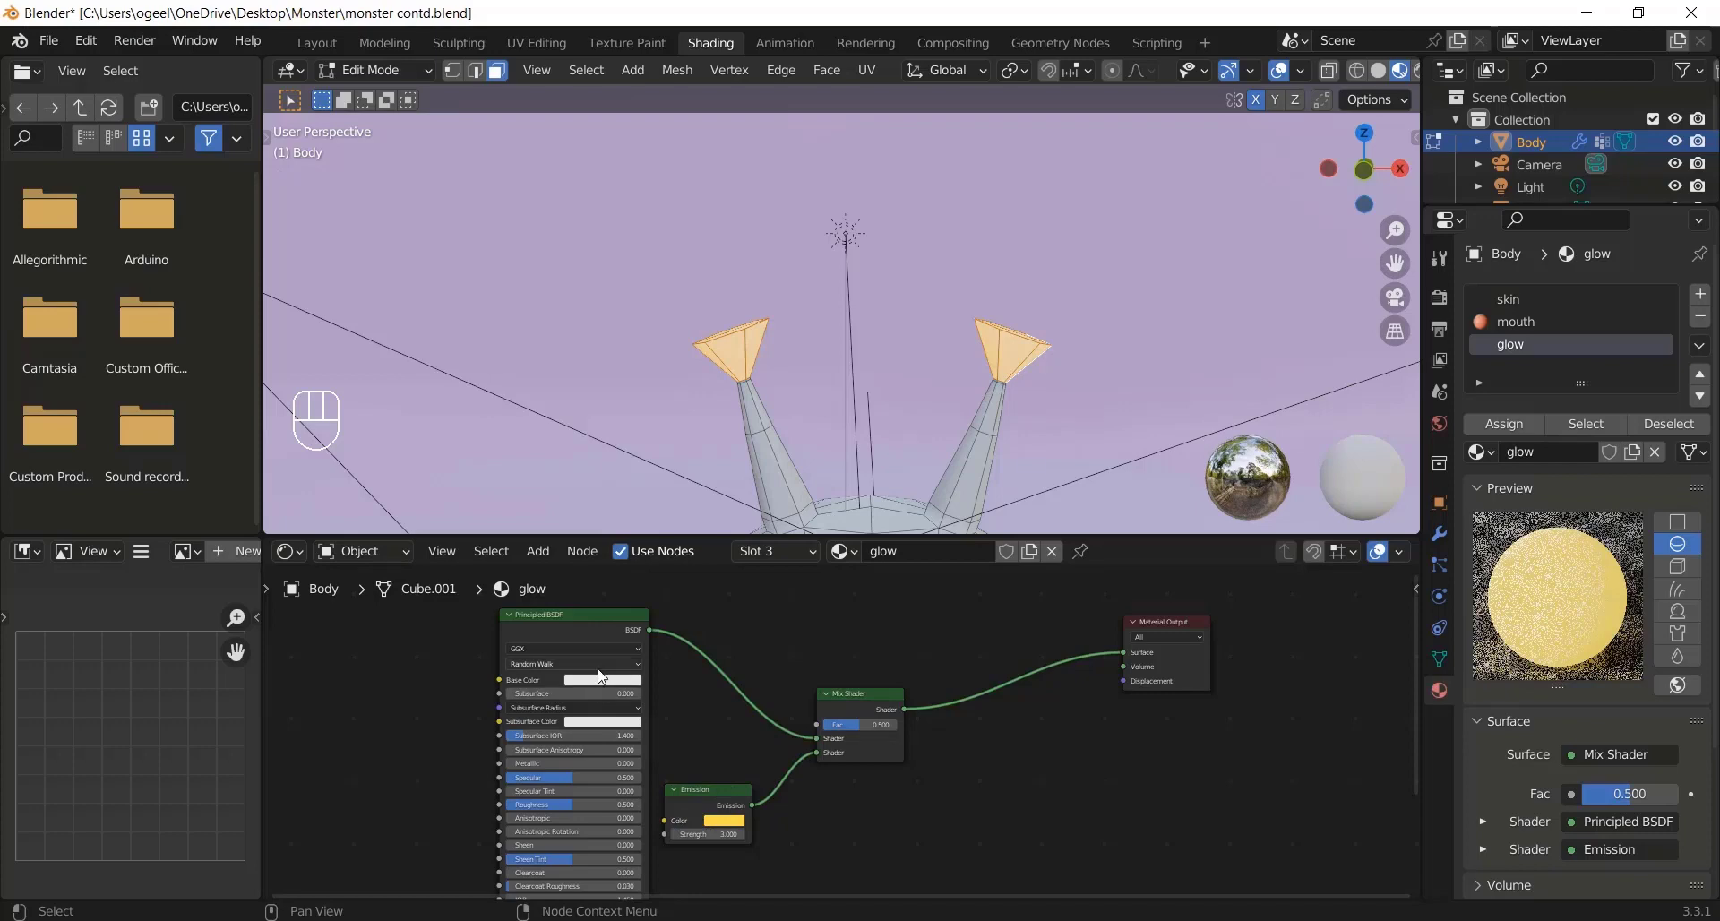
Step: Set the base color of the glow material's Principled BSDF to orange
{"action": "left_click", "coordinate": [602, 679]}
{"action": "left_click", "coordinate": [602, 579]}
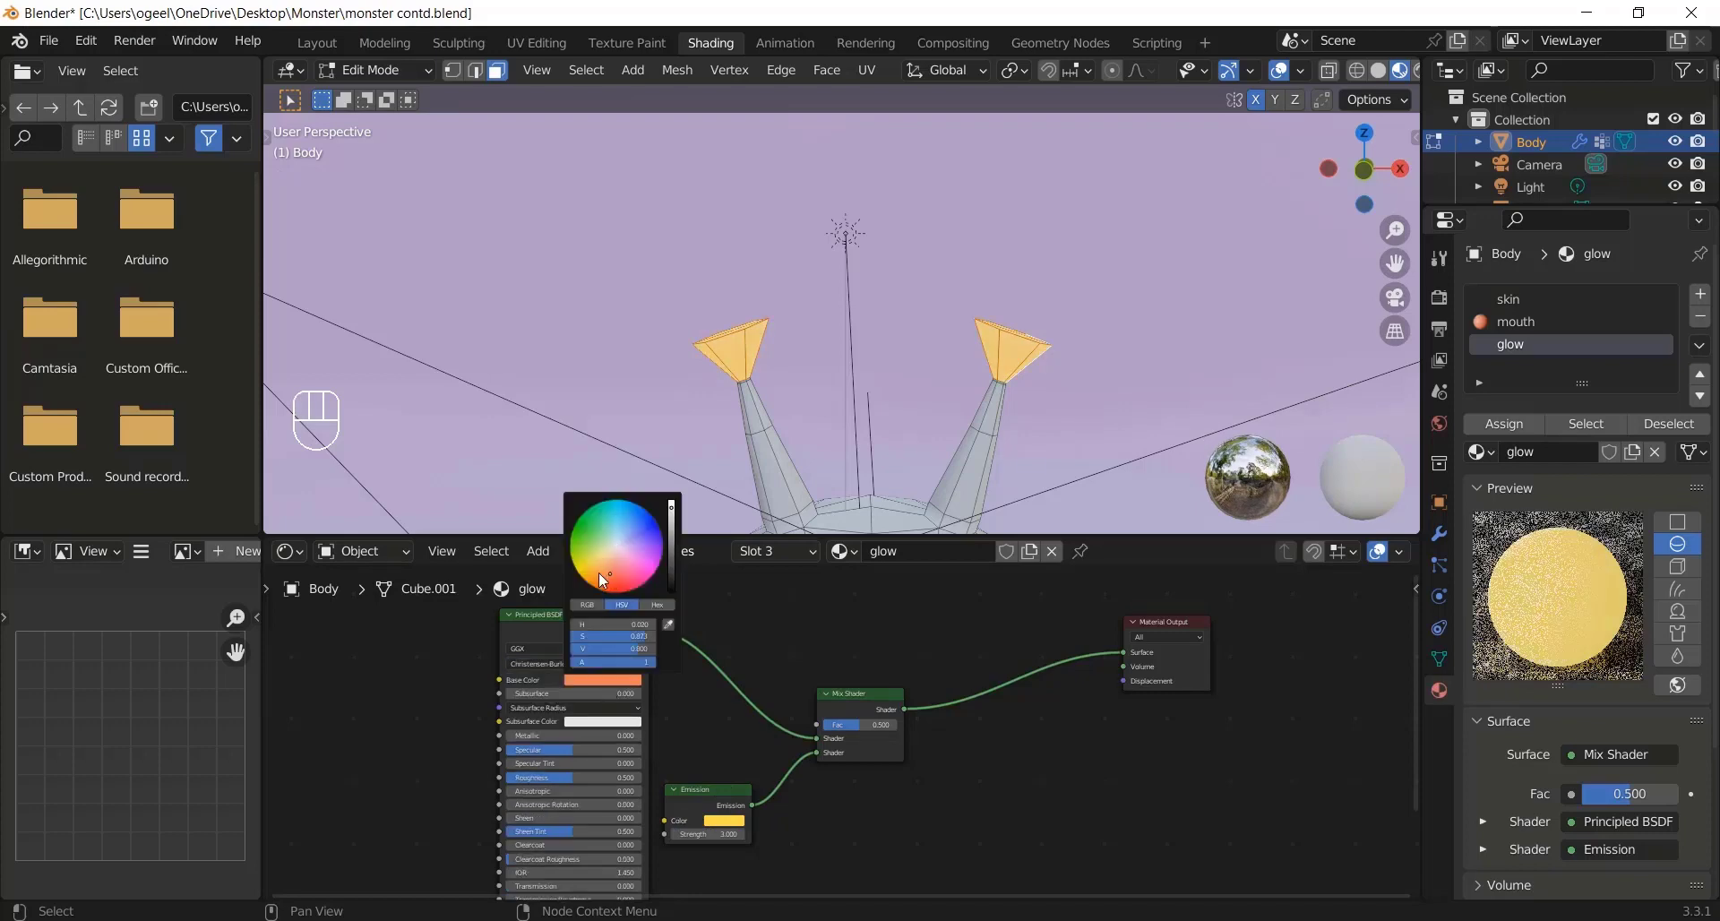
{"action": "left_click", "coordinate": [601, 574]}
Step: Add a Layer Weight node above the Principled BSDF and connect its Facing output to the Mix Shader's factor
{"action": "left_click_drag", "start_coordinate": [564, 632], "coordinate": [475, 766]}
{"action": "key", "text": "shift+a"}
{"action": "left_click", "coordinate": [571, 652]}
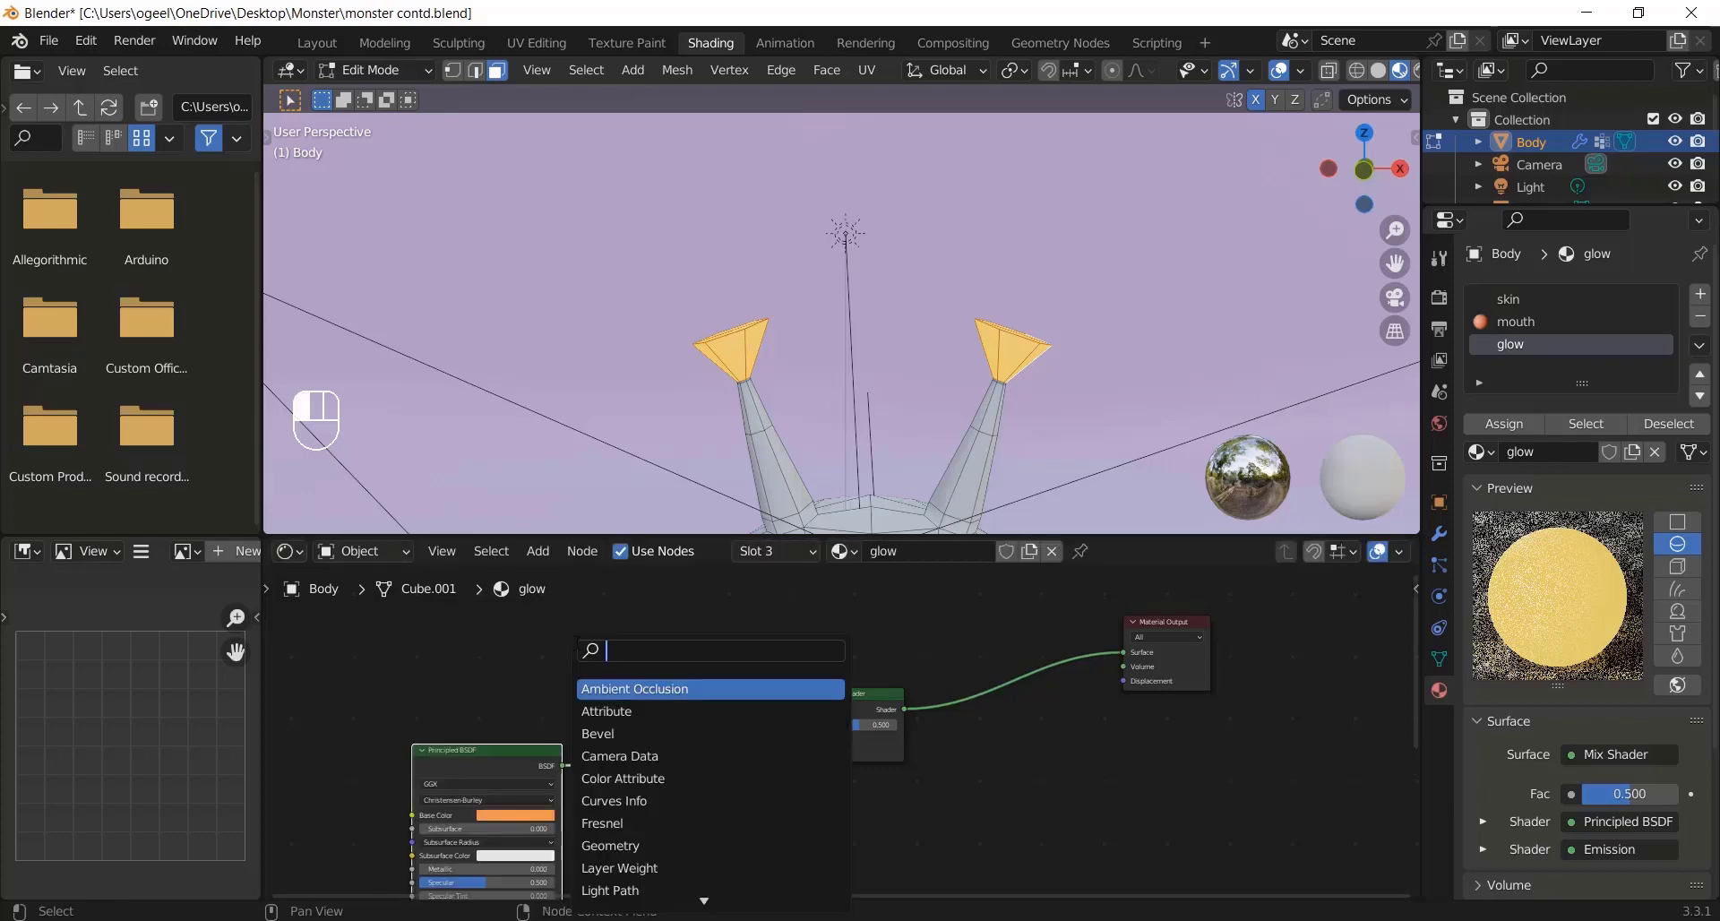
{"action": "type", "text": "lay"}
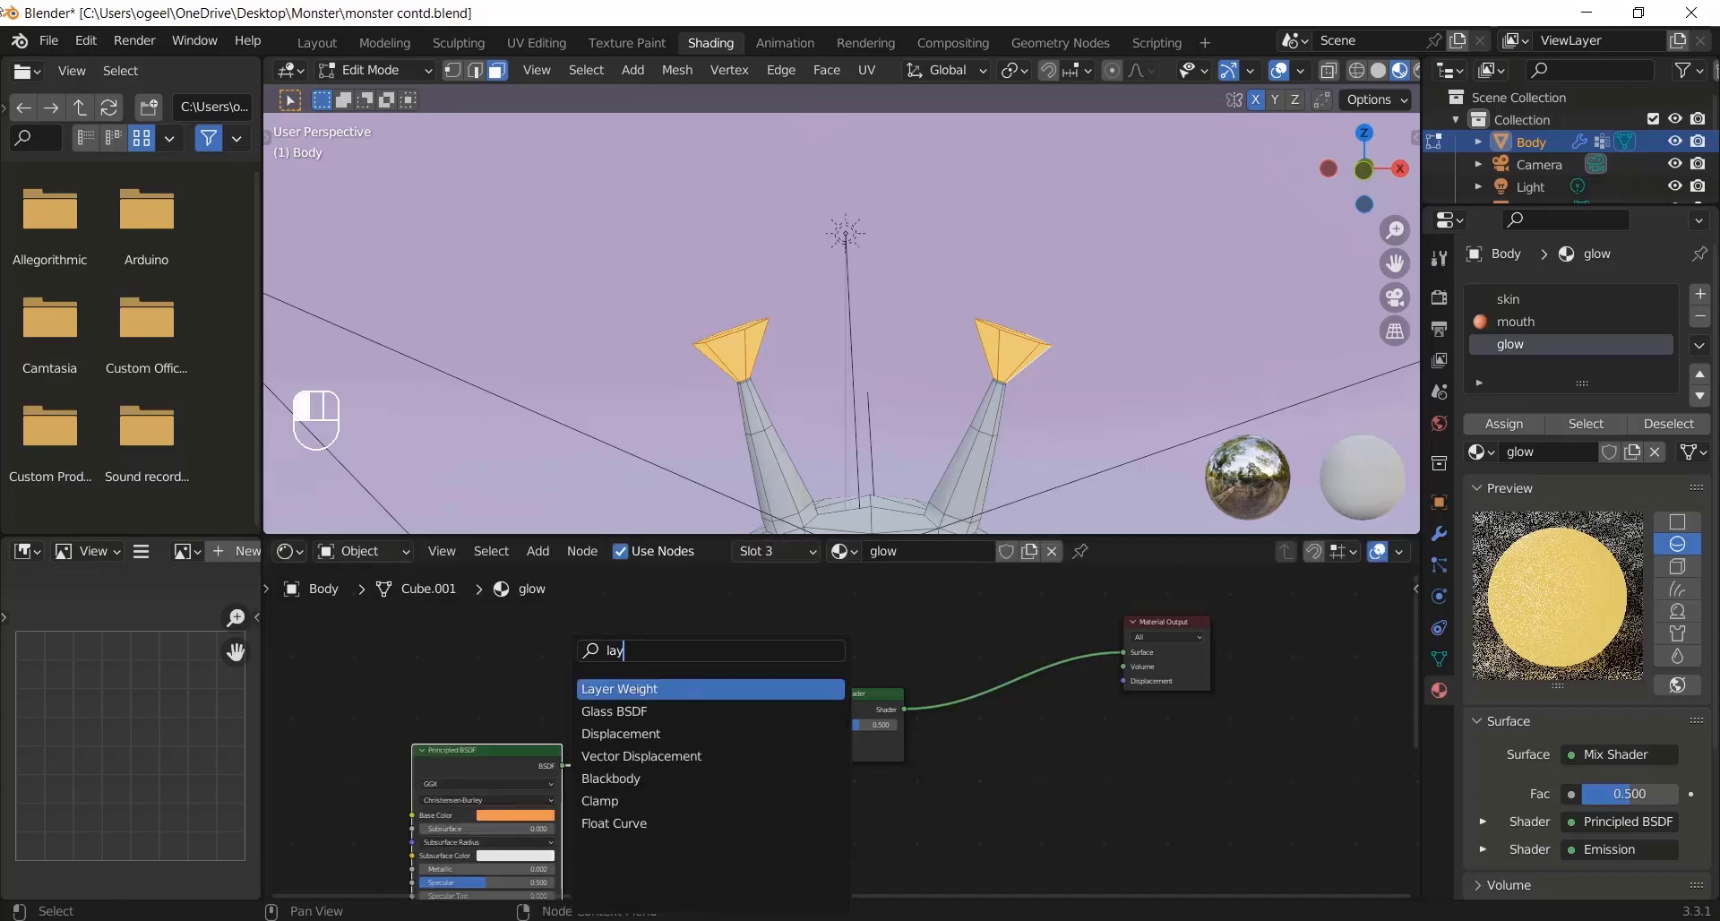
{"action": "key", "text": "Down"}
{"action": "key", "text": "Down"}
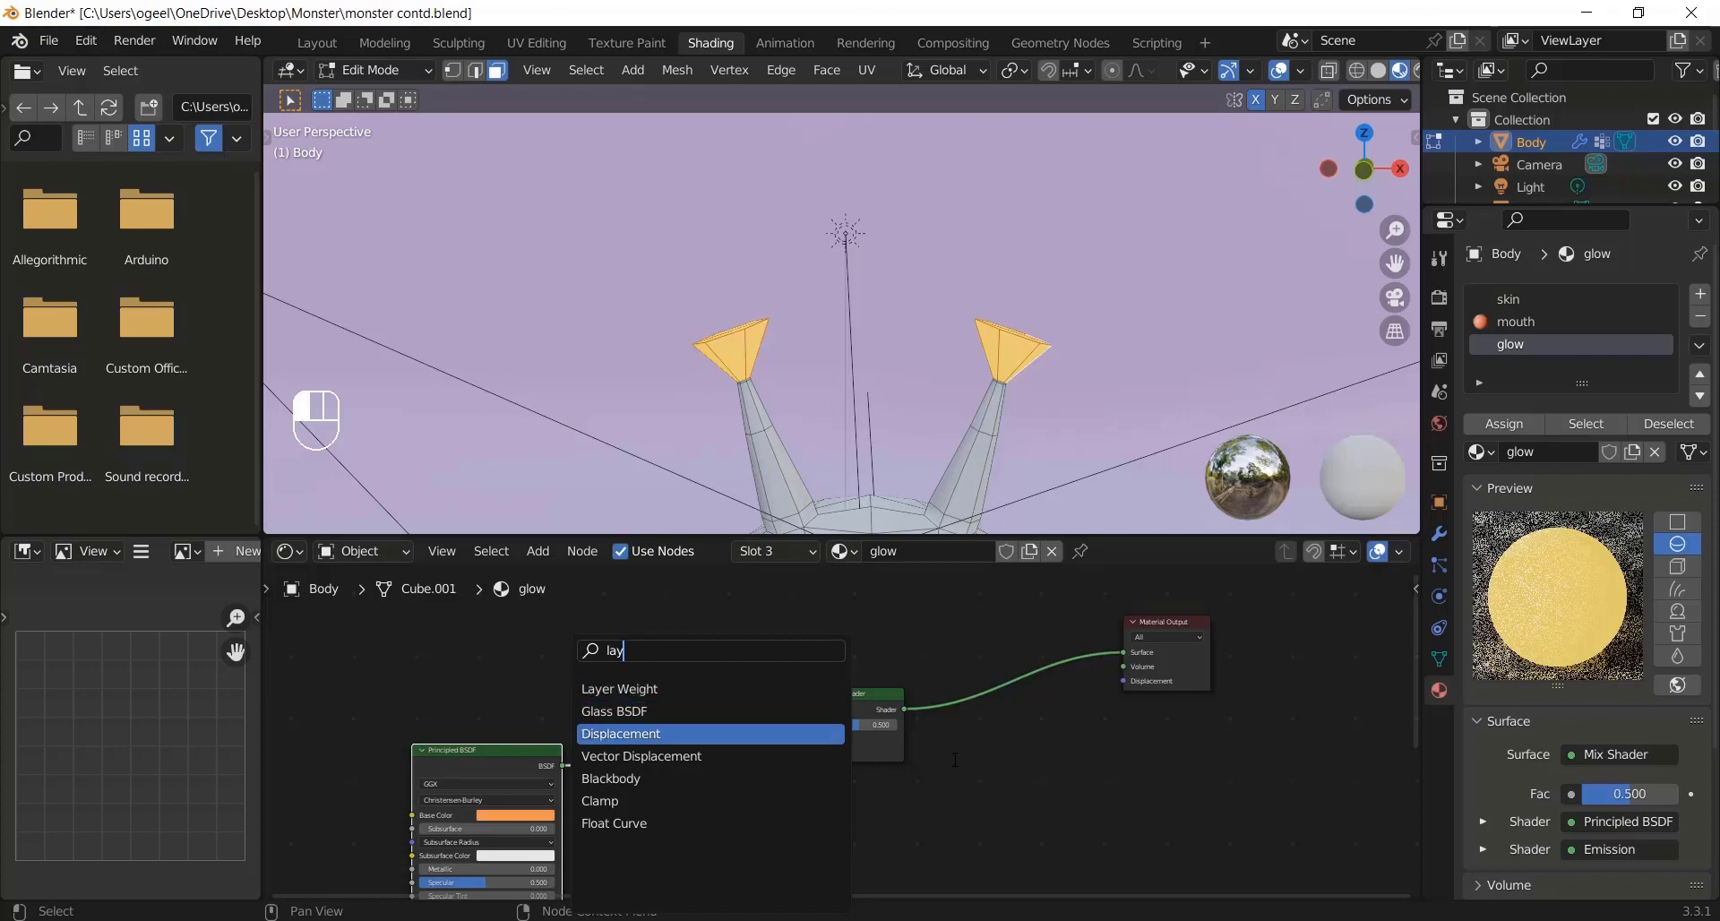
{"action": "key", "text": "Up"}
{"action": "key", "text": "Up"}
{"action": "key", "text": "Return"}
{"action": "left_click", "coordinate": [708, 674]}
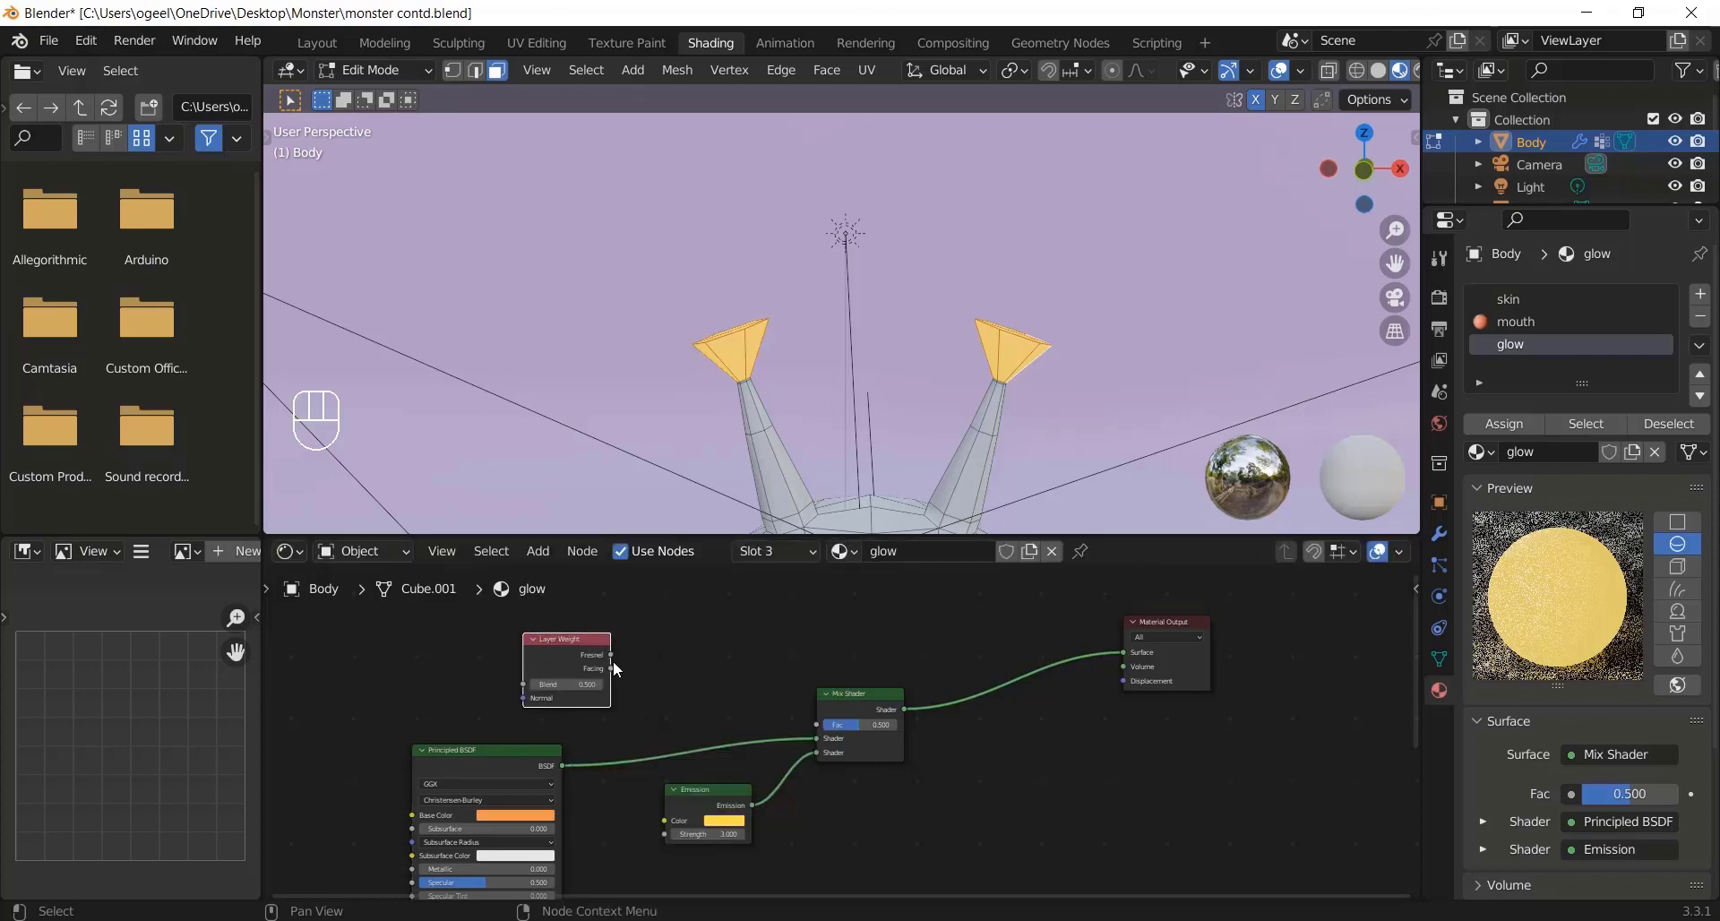
{"action": "left_click_drag", "start_coordinate": [611, 668], "coordinate": [830, 728]}
Step: Return to Object Mode, switch the viewport to Rendered shading, and keep the body selected to check the glowing horn tips
{"action": "key", "text": "Tab"}
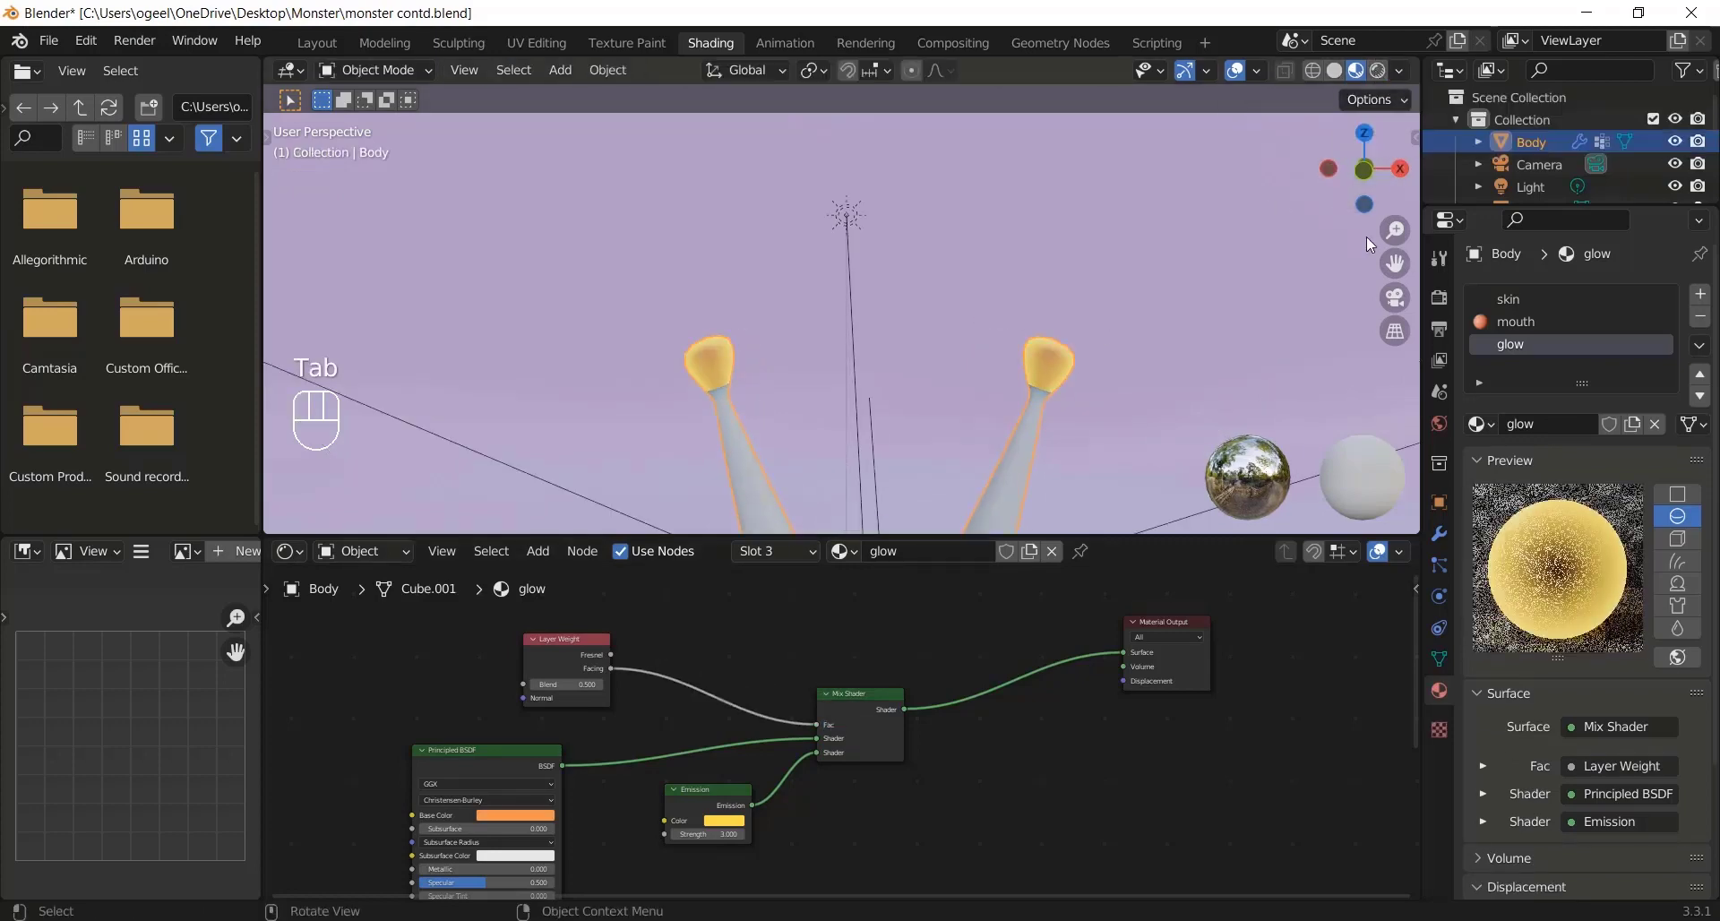
{"action": "left_click", "coordinate": [1377, 72]}
{"action": "left_click", "coordinate": [1046, 376]}
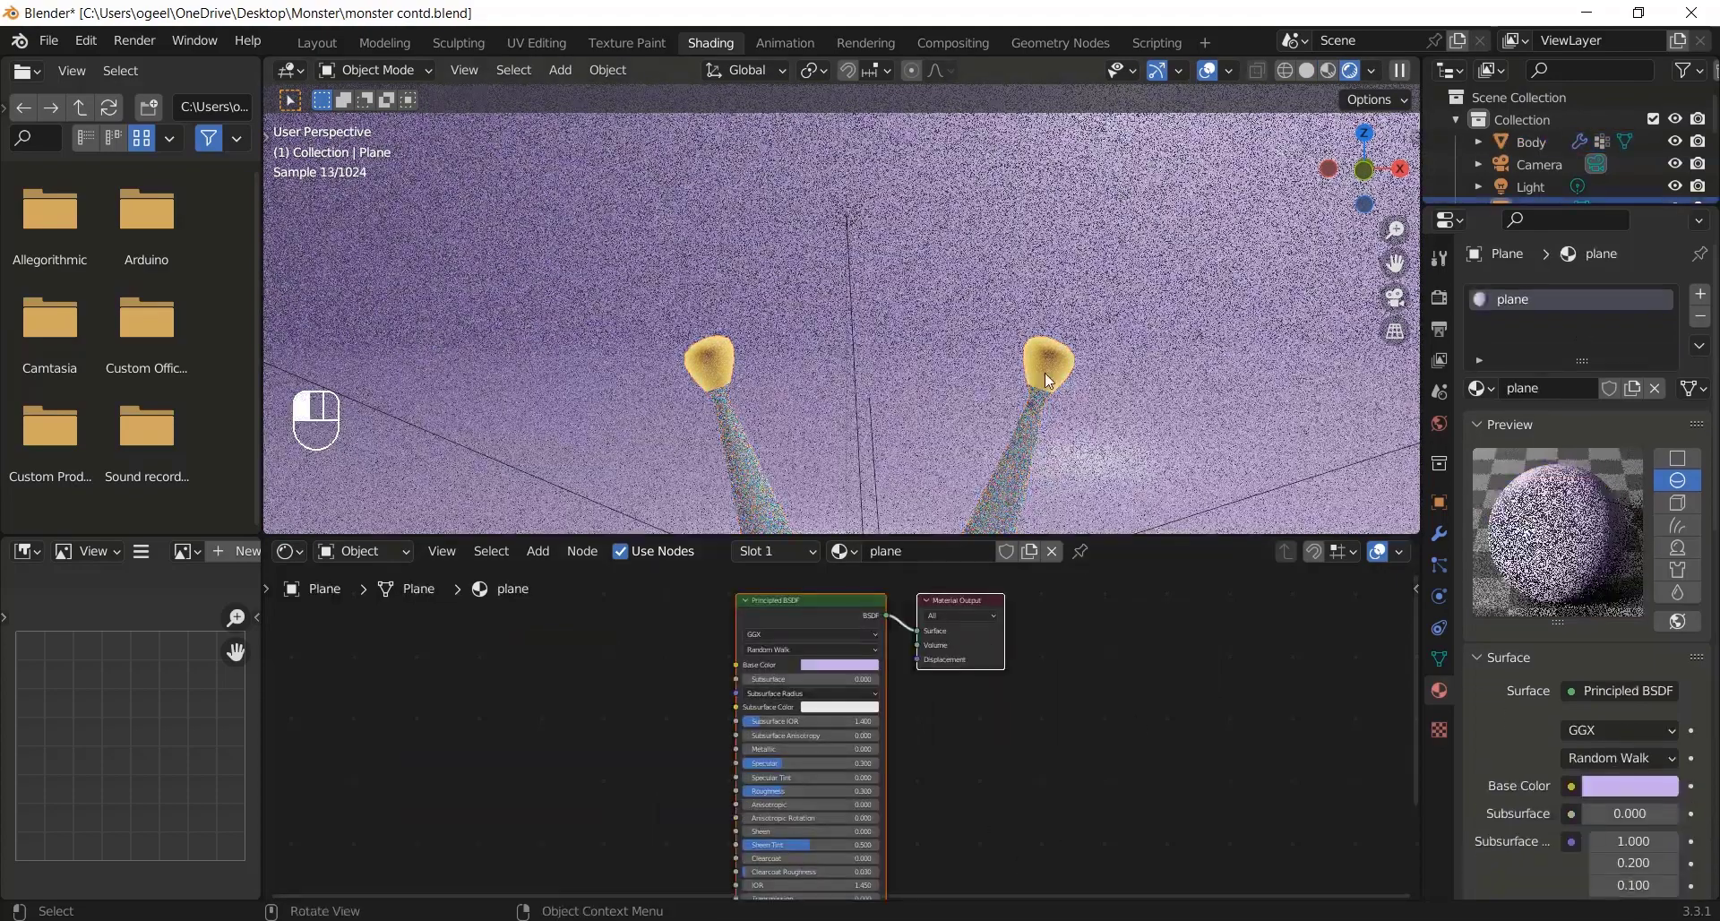
{"action": "left_click", "coordinate": [1048, 381]}
{"action": "left_click", "coordinate": [727, 821]}
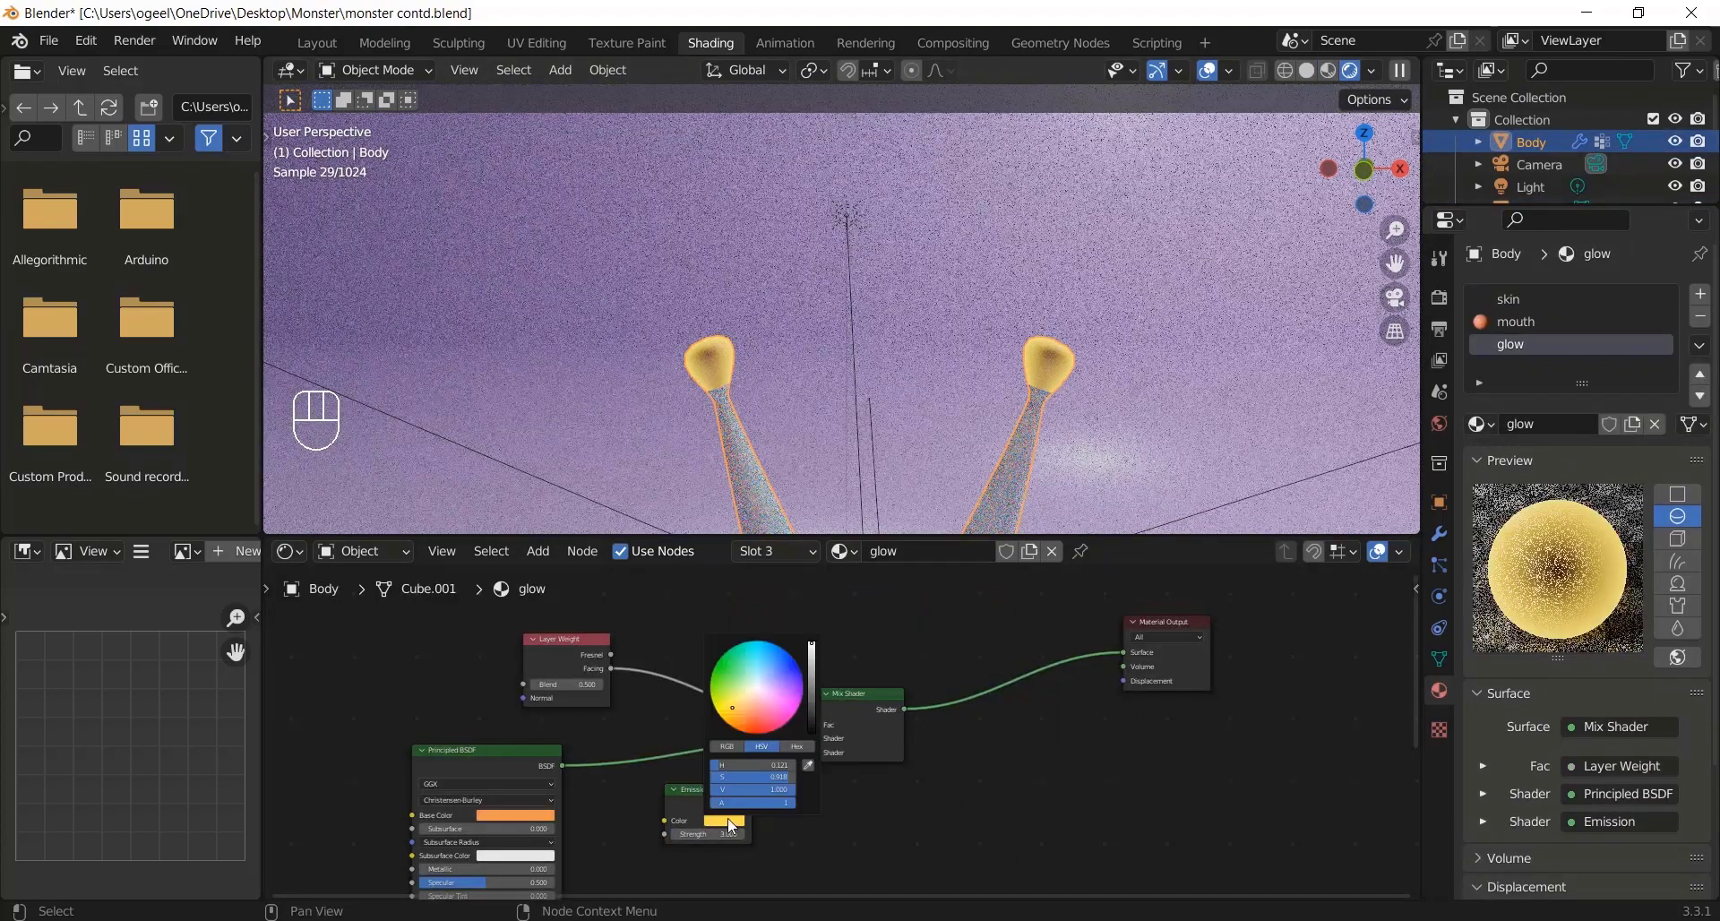
Step: Set the Layer Weight blend to 0.4 and the Emission strength to 5
{"action": "left_click", "coordinate": [587, 683]}
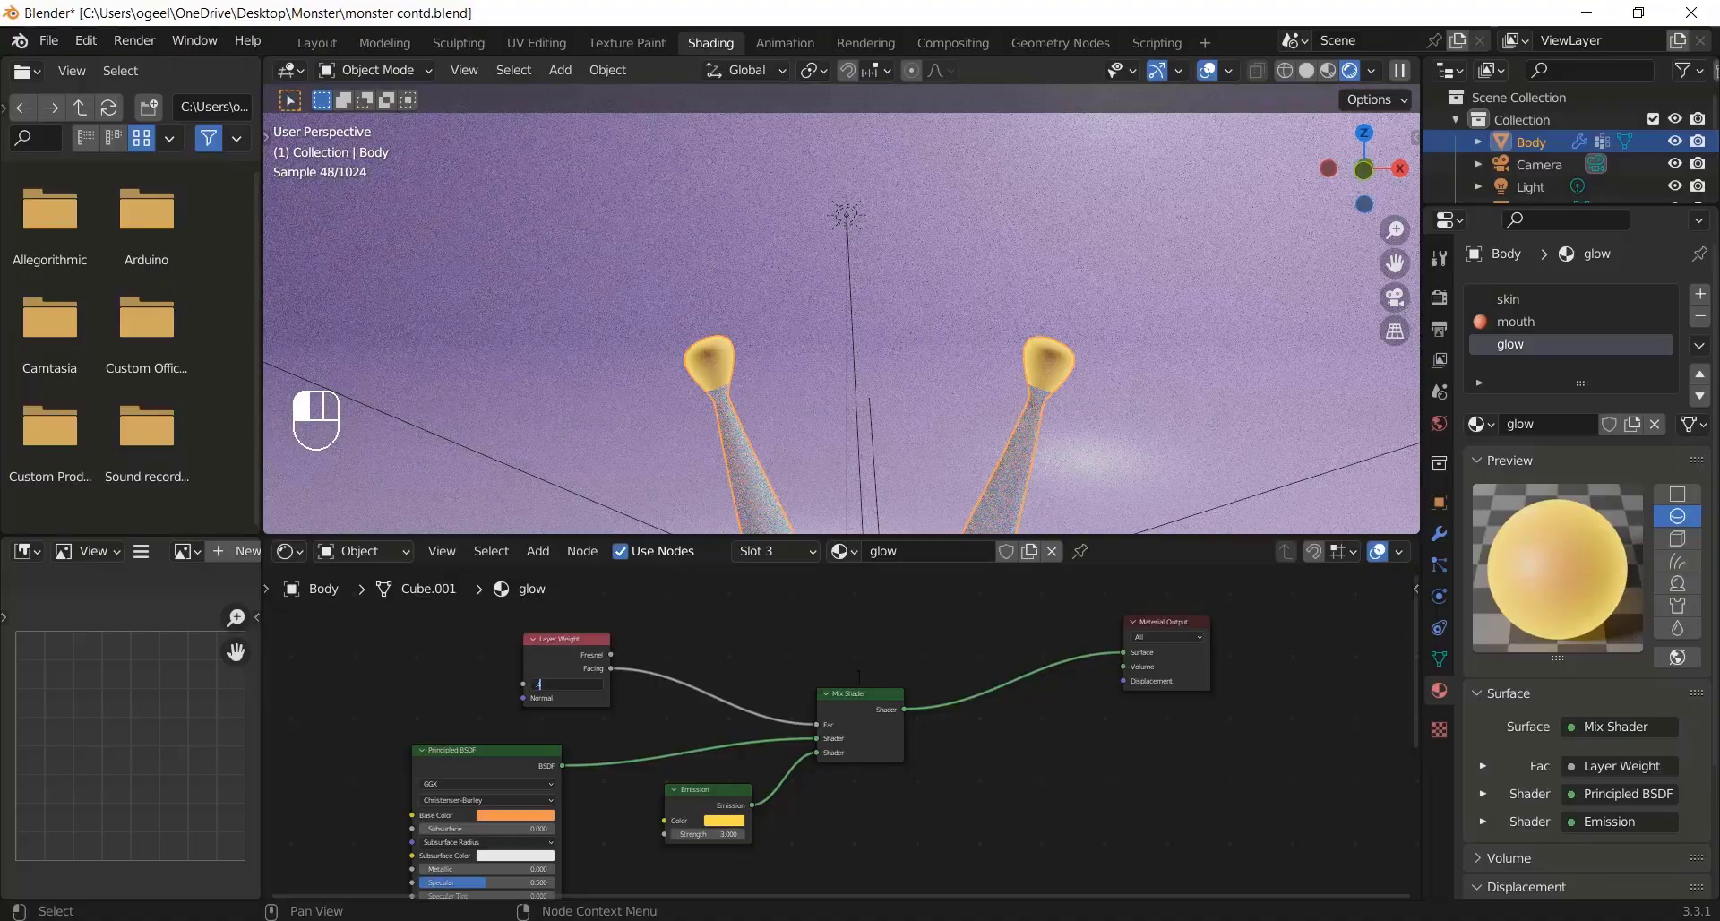
{"action": "type", "text": ".4"}
{"action": "key", "text": "Return"}
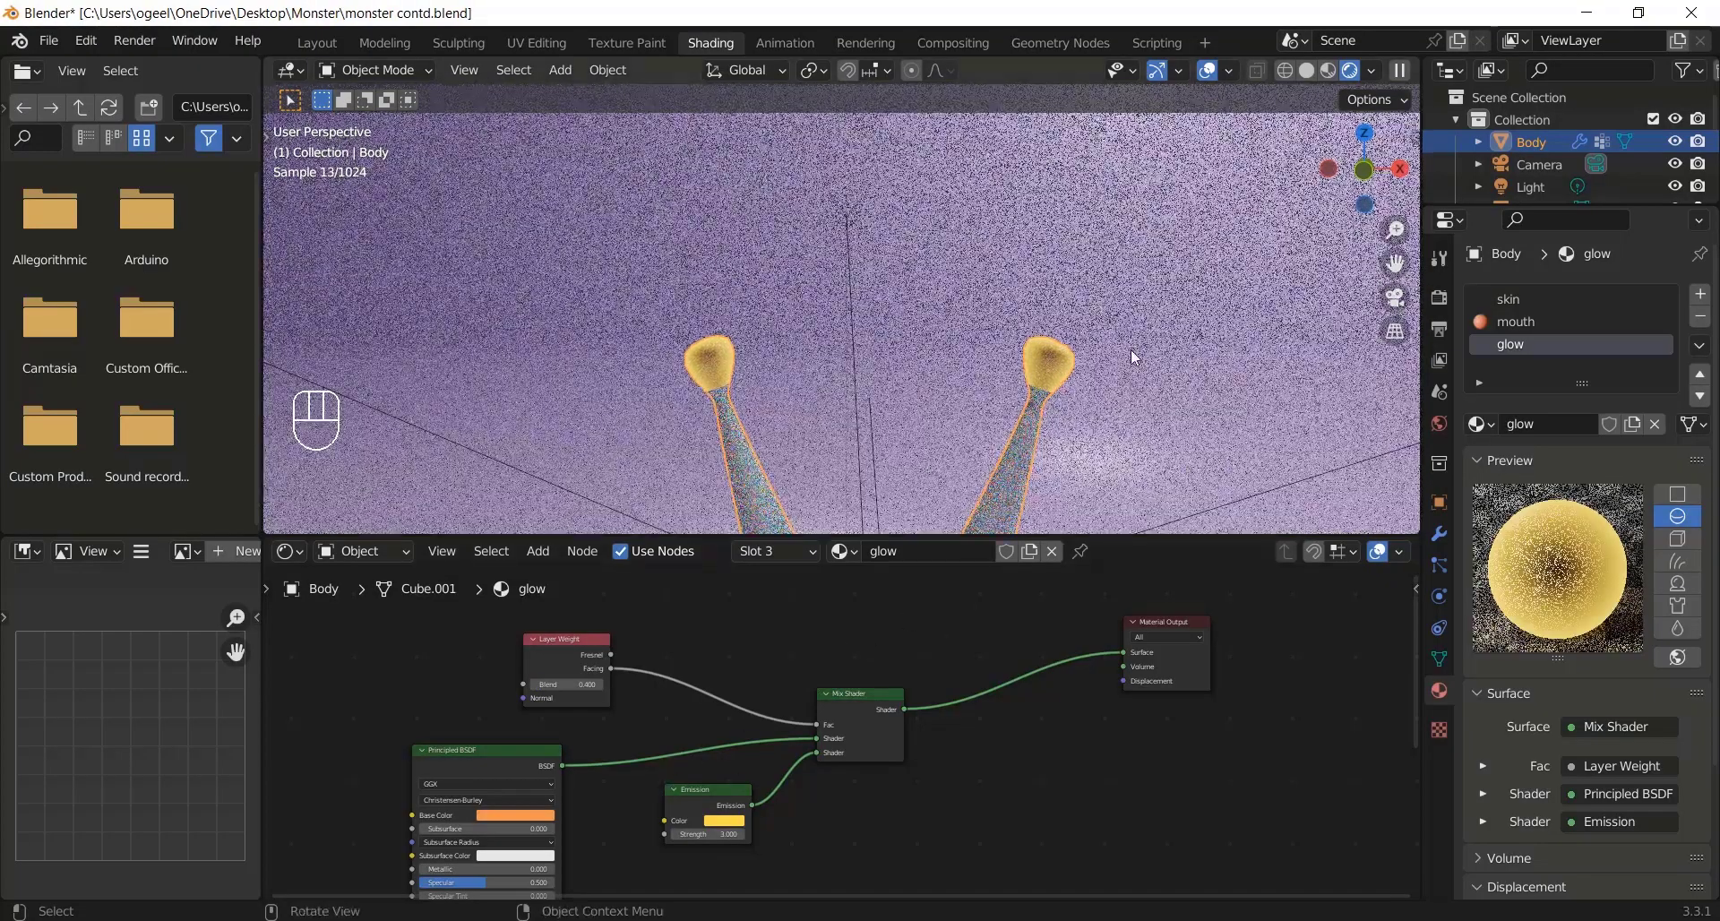
{"action": "scroll", "coordinate": [1130, 350], "scroll_direction": "down", "scroll_amount": 5}
{"action": "scroll", "coordinate": [1131, 350], "scroll_direction": "up", "scroll_amount": 4}
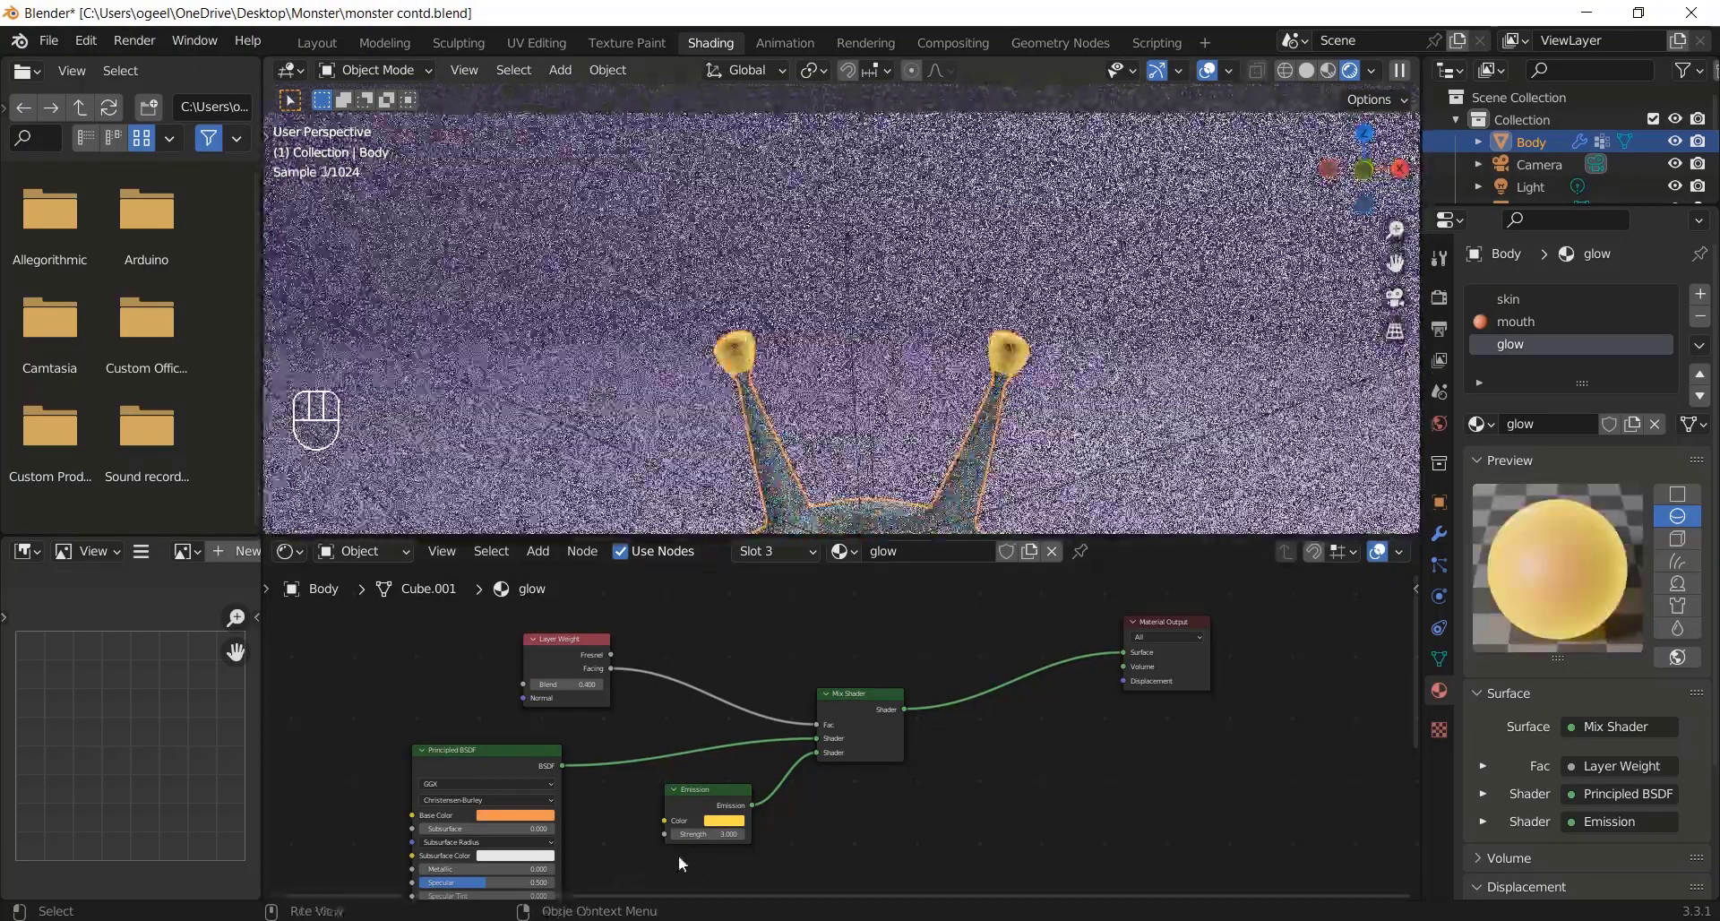
{"action": "left_click", "coordinate": [703, 834]}
{"action": "type", "text": "5"}
{"action": "key", "text": "Return"}
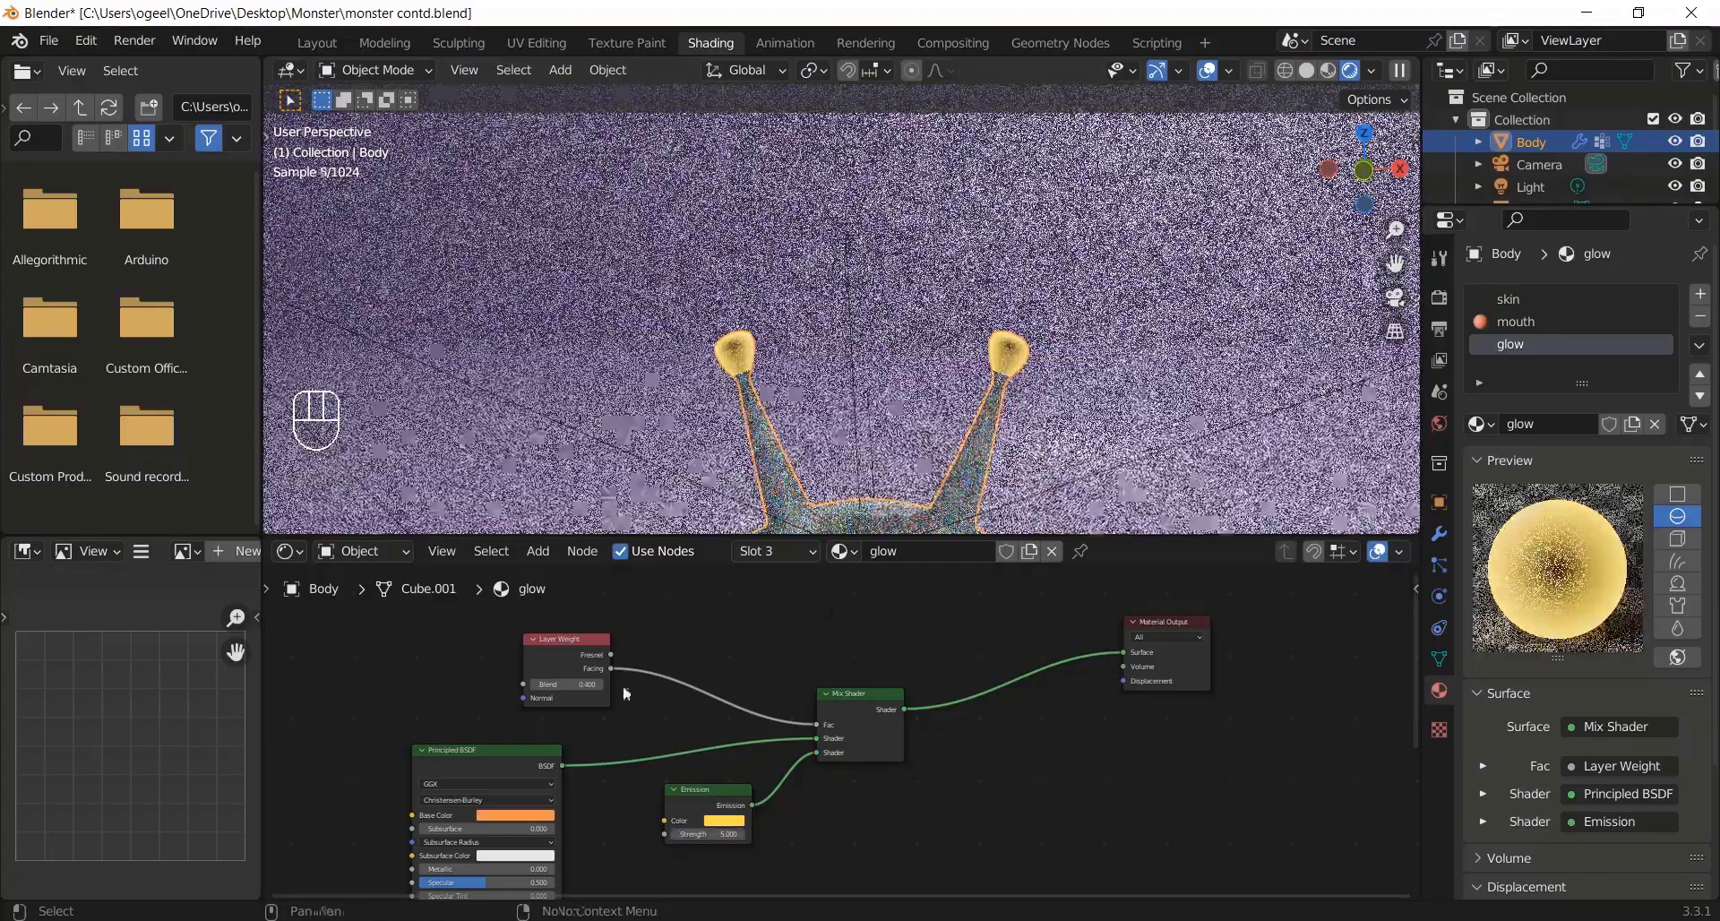
Step: Change the base color of the glow material's Principled BSDF to green
{"action": "left_click", "coordinate": [518, 814]}
{"action": "left_click", "coordinate": [570, 665]}
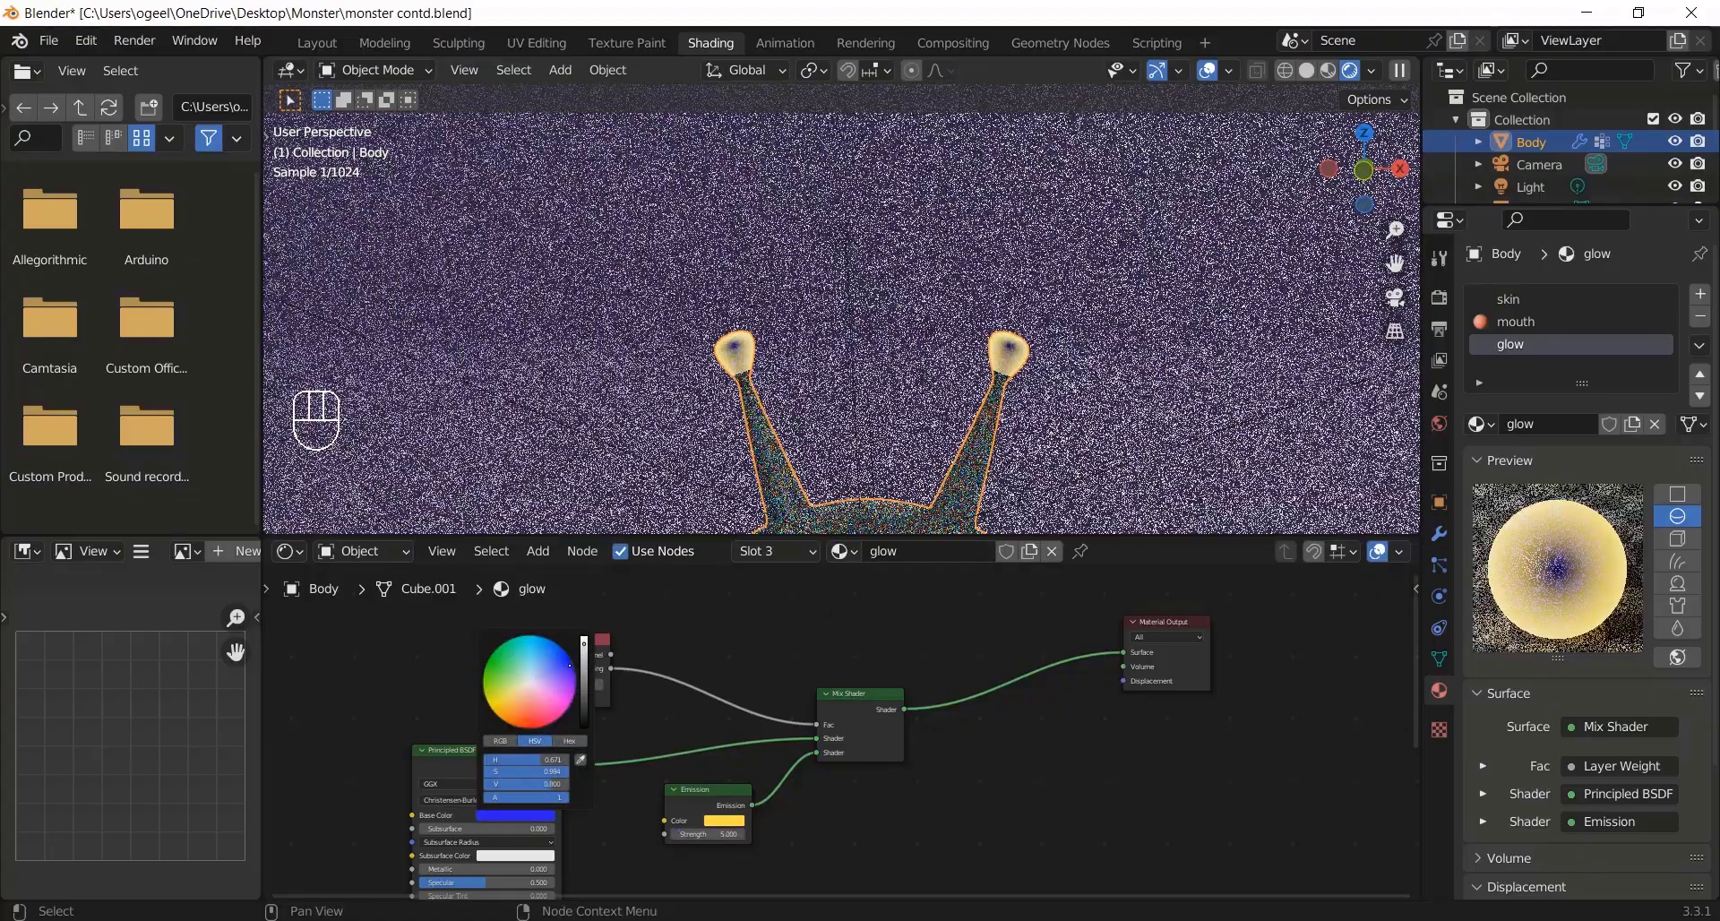
{"action": "left_click_drag", "start_coordinate": [570, 665], "coordinate": [557, 644]}
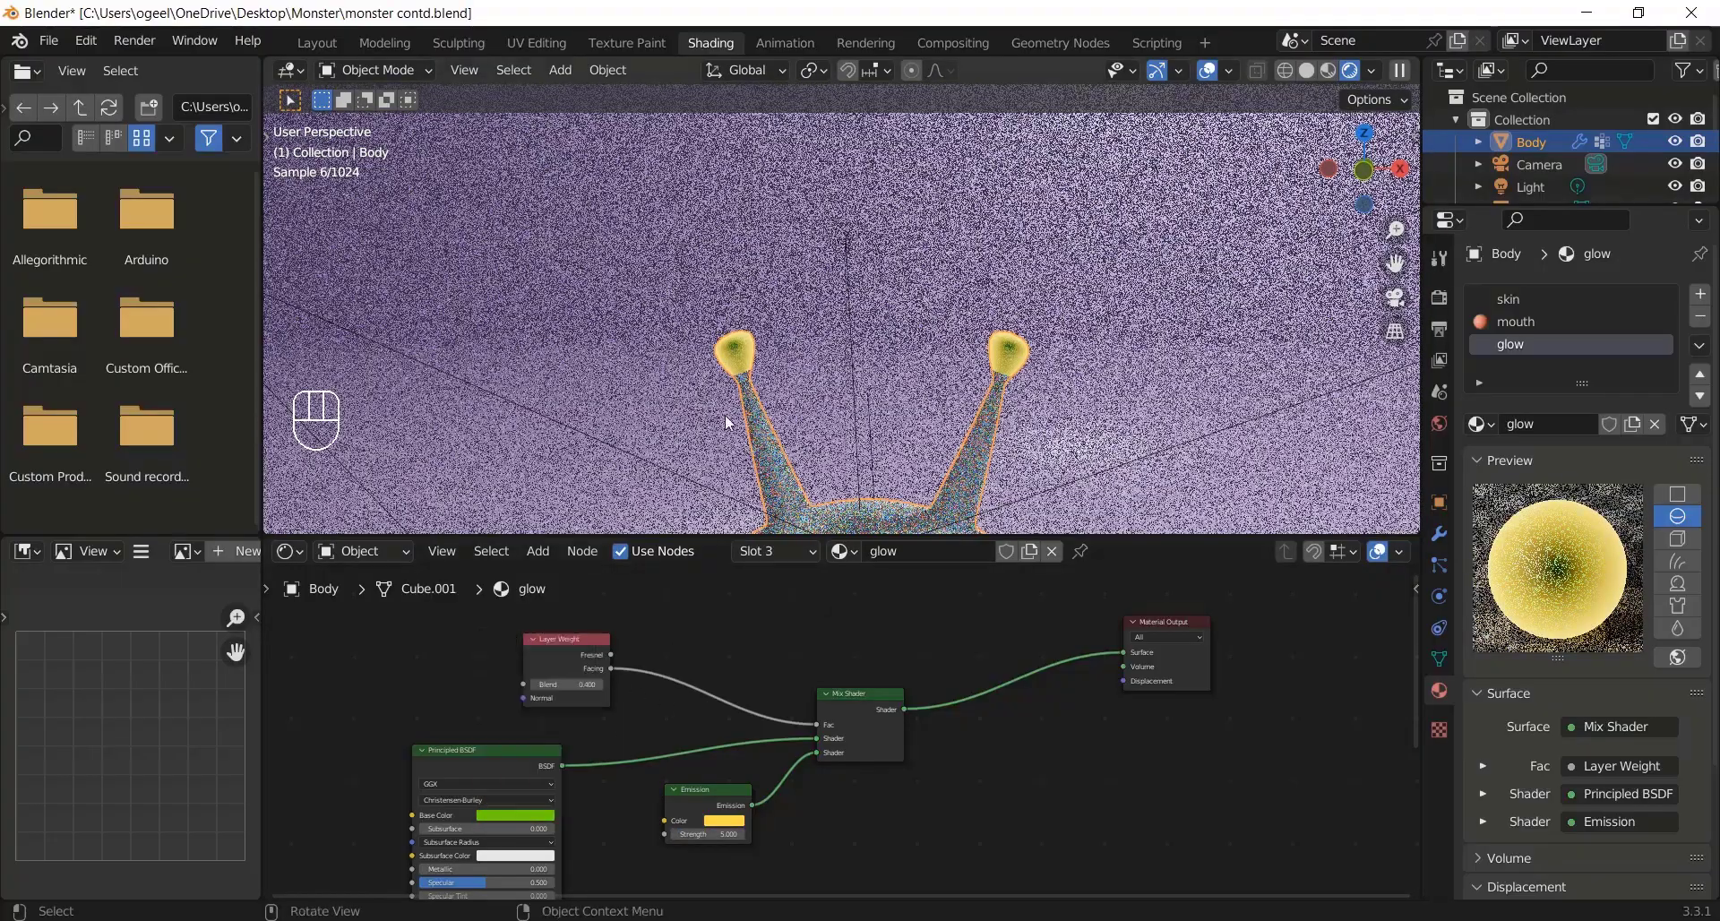
Step: Set the roughness of the glow material's Principled BSDF to 0.1 and save the file
{"action": "scroll", "coordinate": [650, 802], "scroll_direction": "down", "scroll_amount": 5, "text": "shift"}
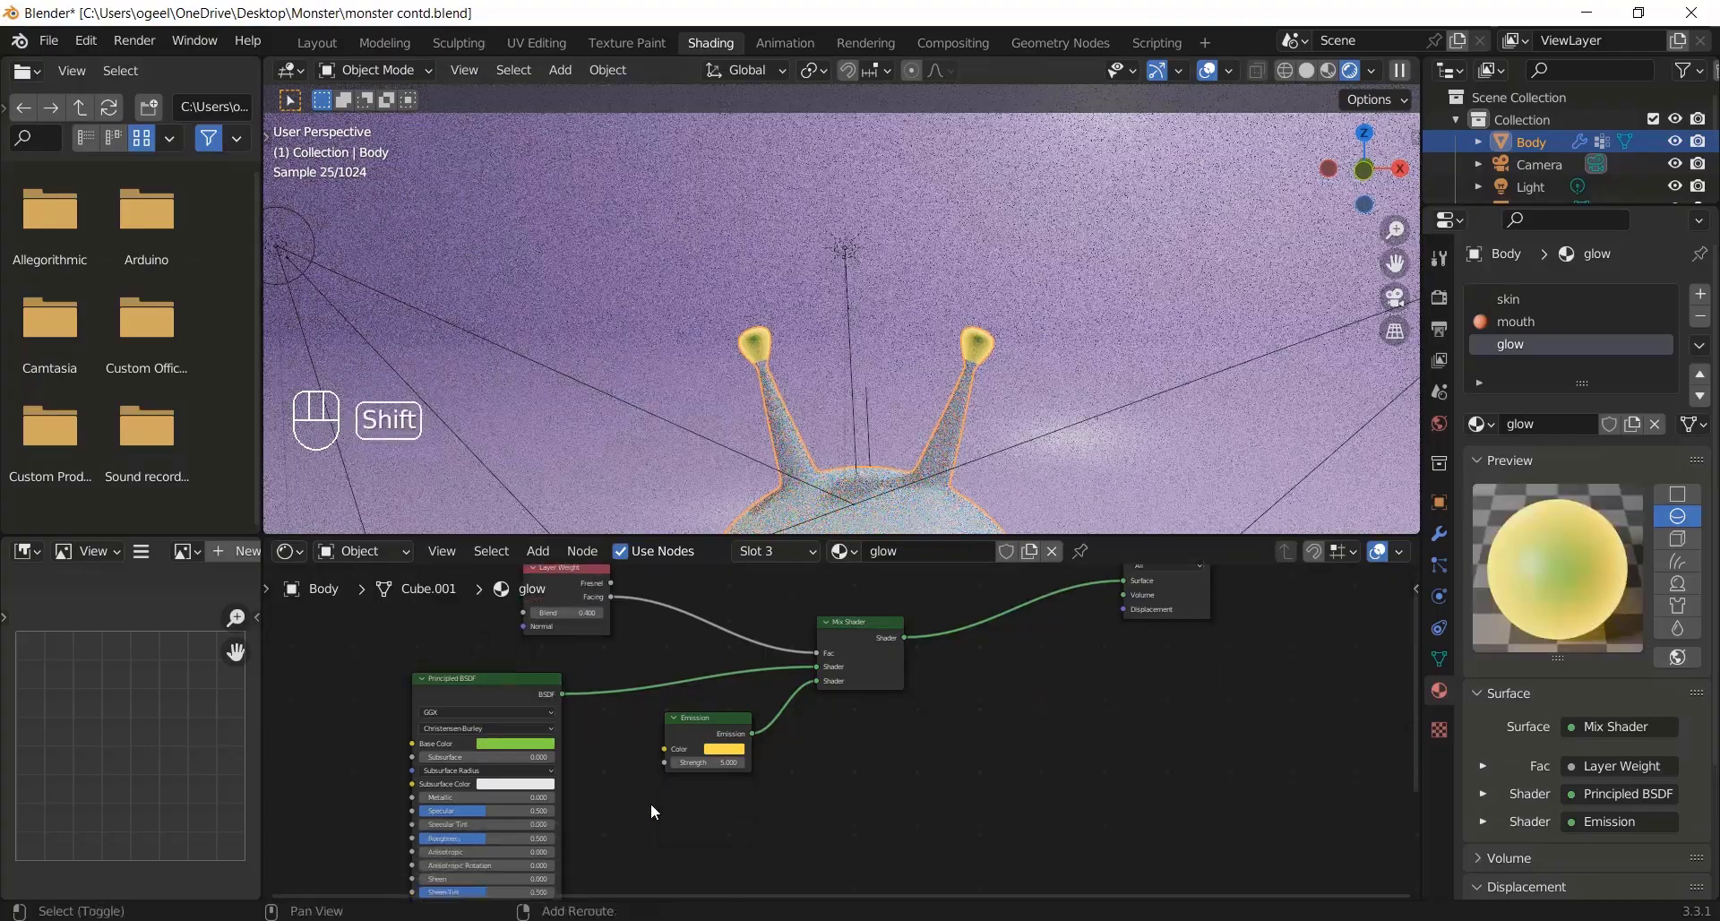
{"action": "left_click", "coordinate": [460, 768]}
{"action": "key", "text": "BackSpace"}
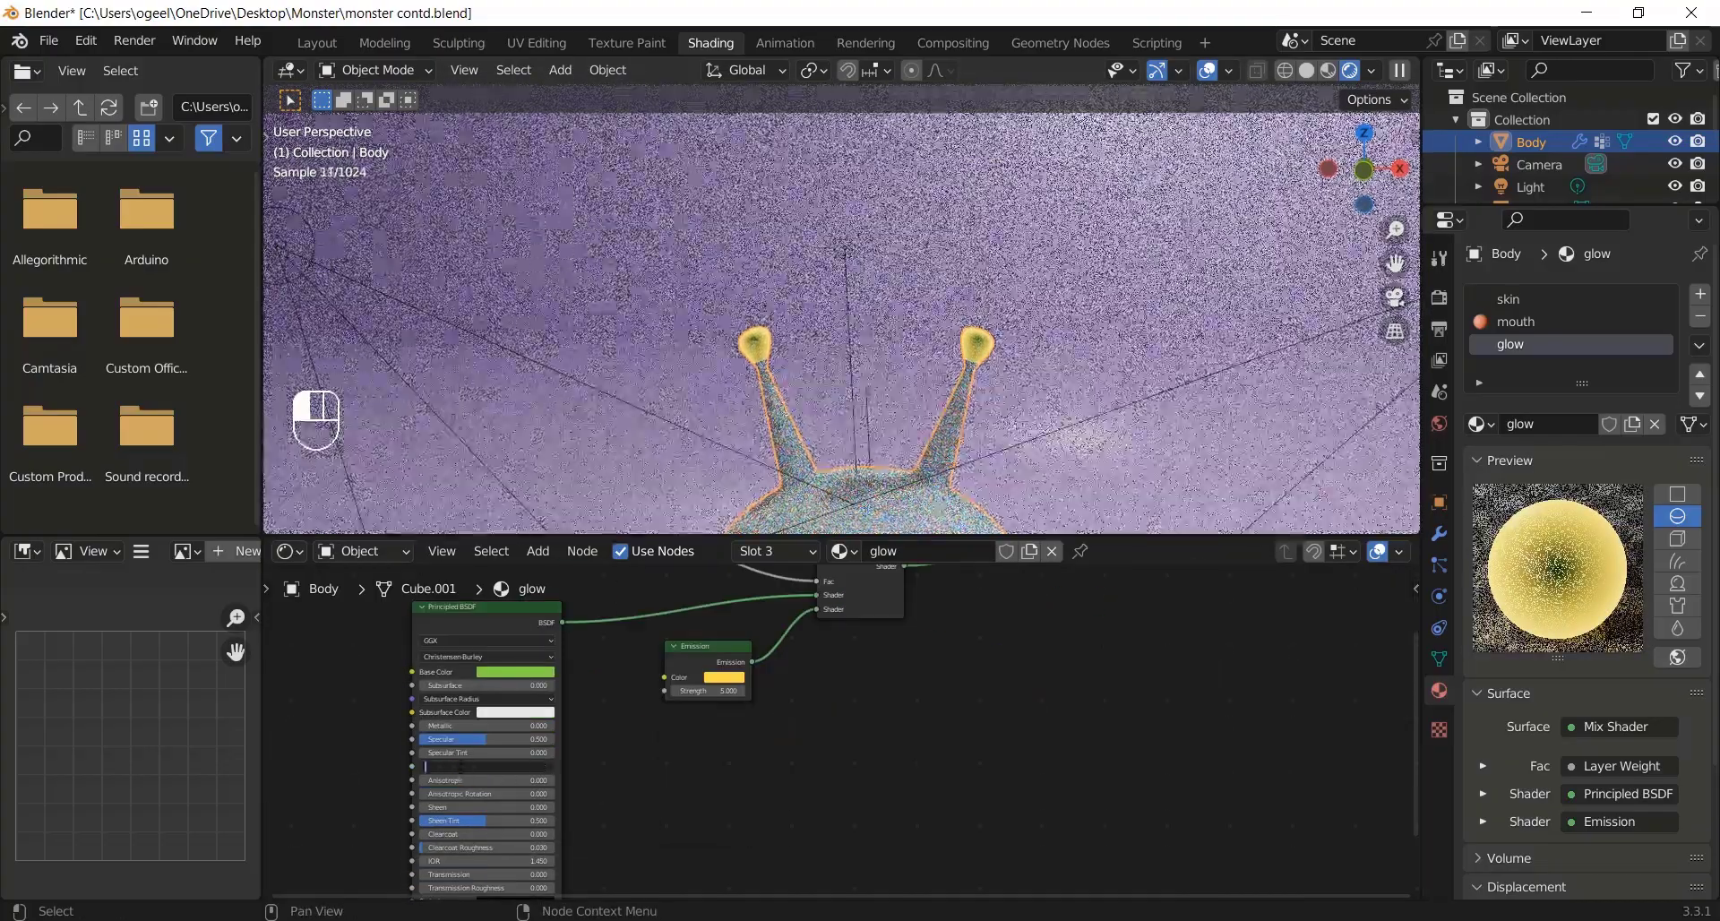
{"action": "type", "text": "0.1"}
{"action": "key", "text": "Return"}
{"action": "key", "text": "ctrl+s"}
Step: Preview the whole monster through the camera and switch to the Layout workspace
{"action": "scroll", "coordinate": [1276, 326], "scroll_direction": "down", "scroll_amount": 5}
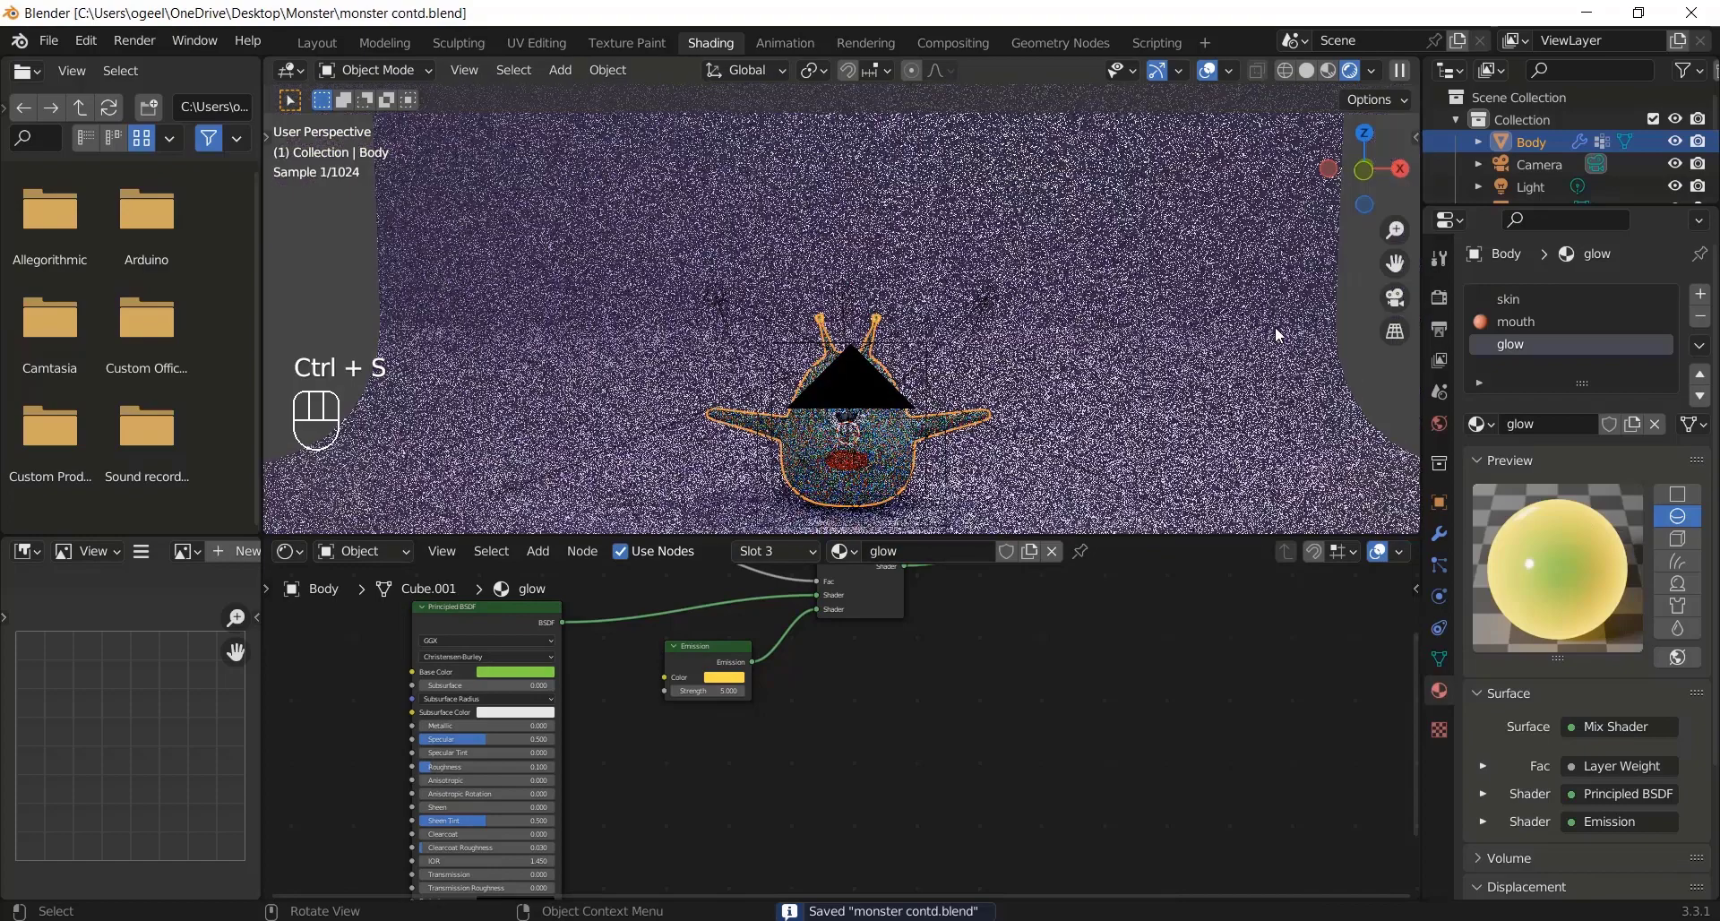
{"action": "key", "text": "KP_Divide"}
{"action": "key", "text": "KP_Divide"}
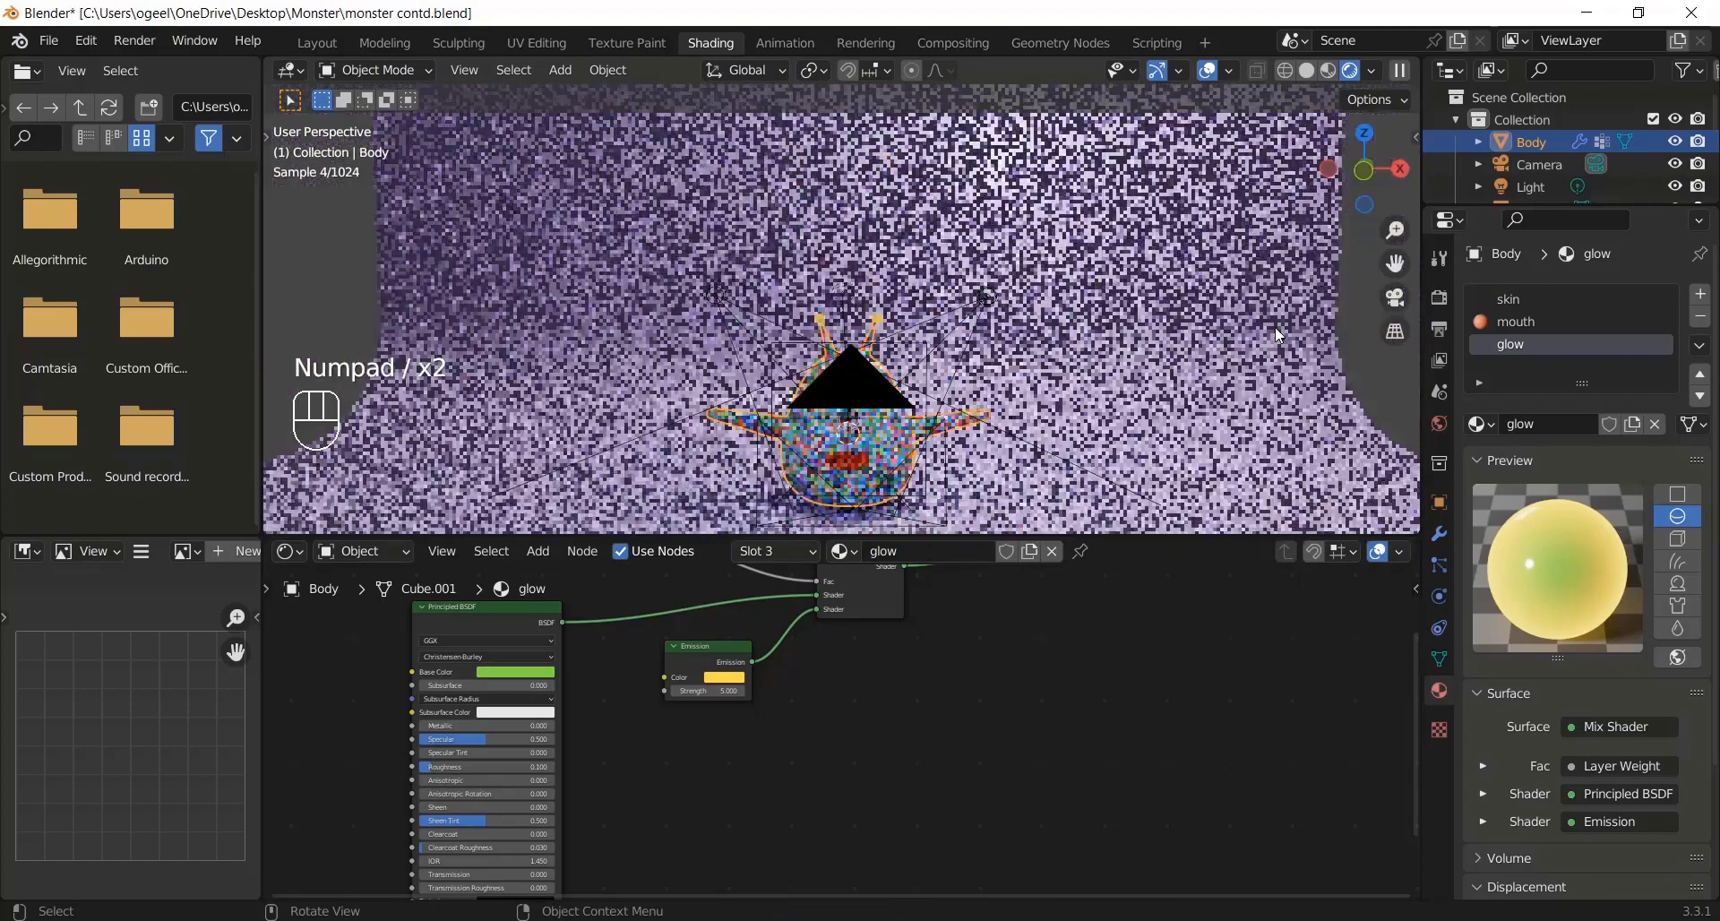
{"action": "key", "text": "KP_0"}
{"action": "left_click", "coordinate": [336, 39]}
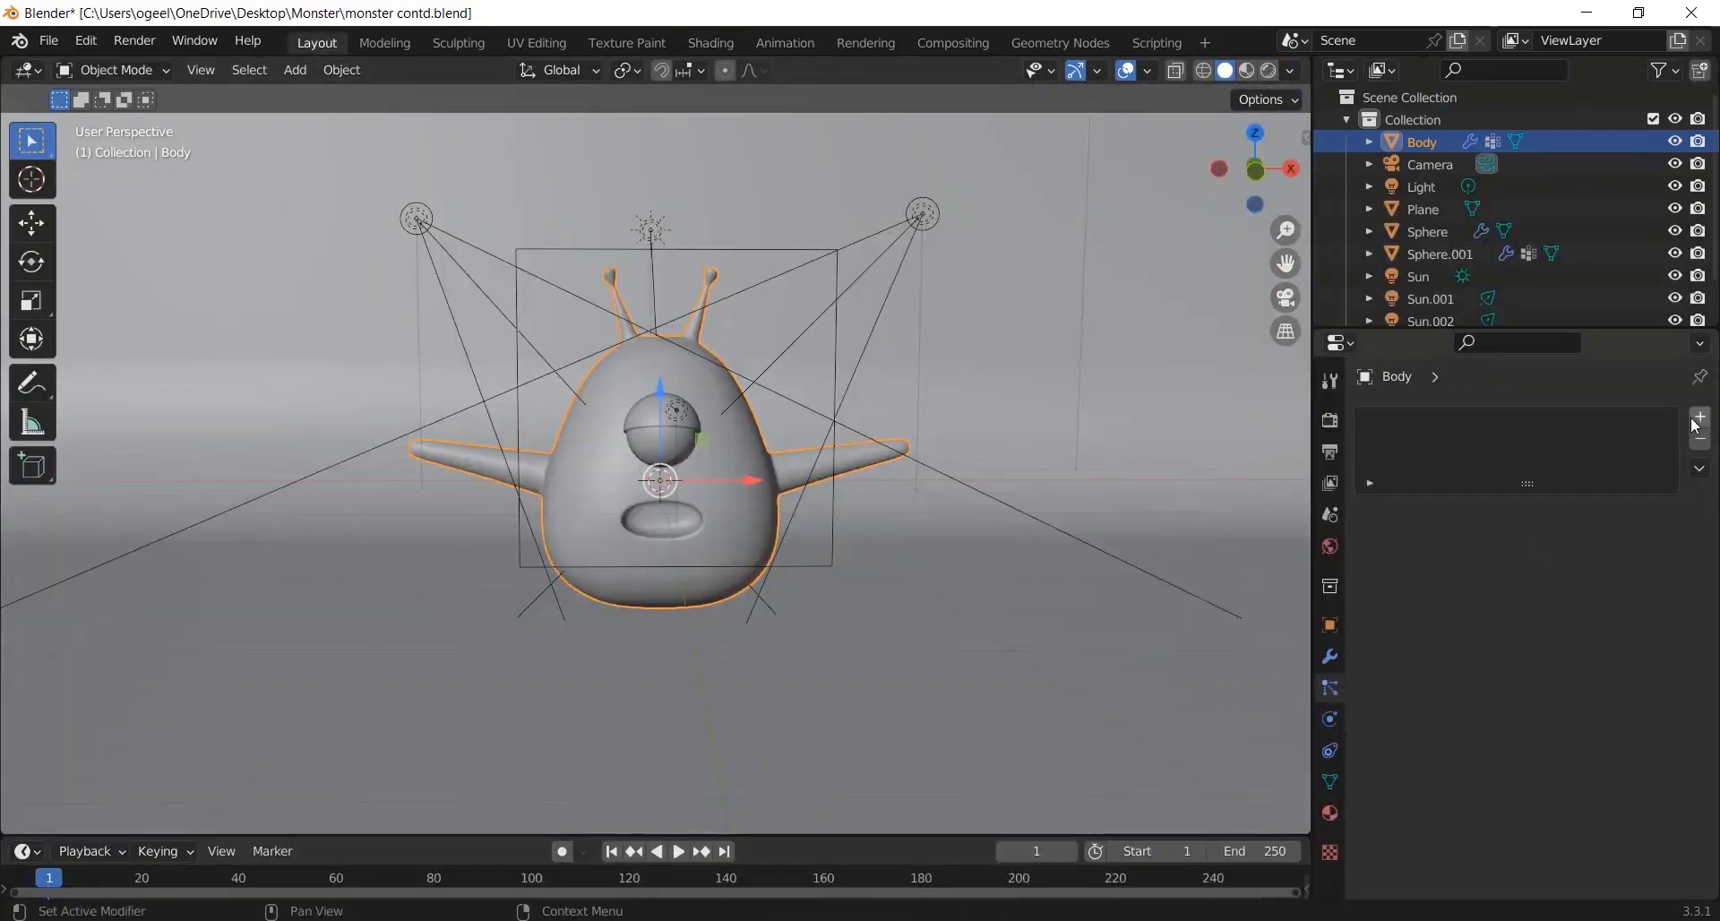
Step: Add a particle system of type Hair to the monster's body and name its settings fur
{"action": "left_click", "coordinate": [1694, 425]}
{"action": "left_click", "coordinate": [1604, 538]}
{"action": "double_click", "coordinate": [1492, 510]}
{"action": "type", "text": "fur"}
{"action": "key", "text": "Return"}
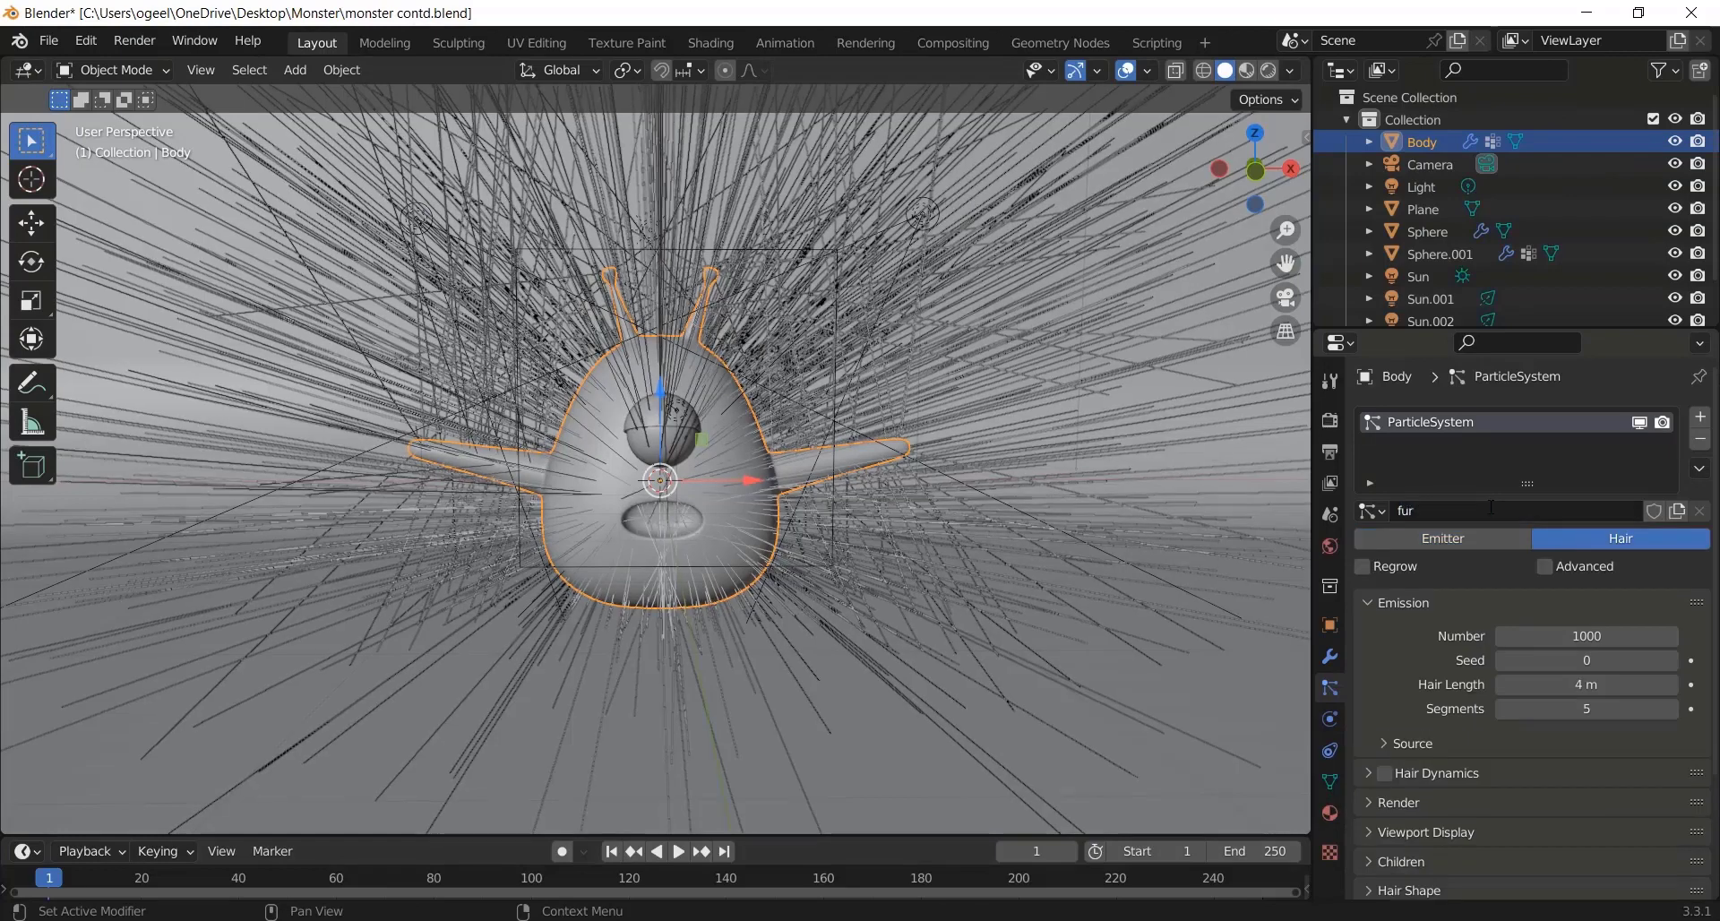
Step: Assign the fur vertex group to the hair system's Density and Length
{"action": "scroll", "coordinate": [1564, 538], "scroll_direction": "down", "scroll_amount": 5}
{"action": "left_click", "coordinate": [1534, 823]}
{"action": "scroll", "coordinate": [1540, 770], "scroll_direction": "down", "scroll_amount": 4}
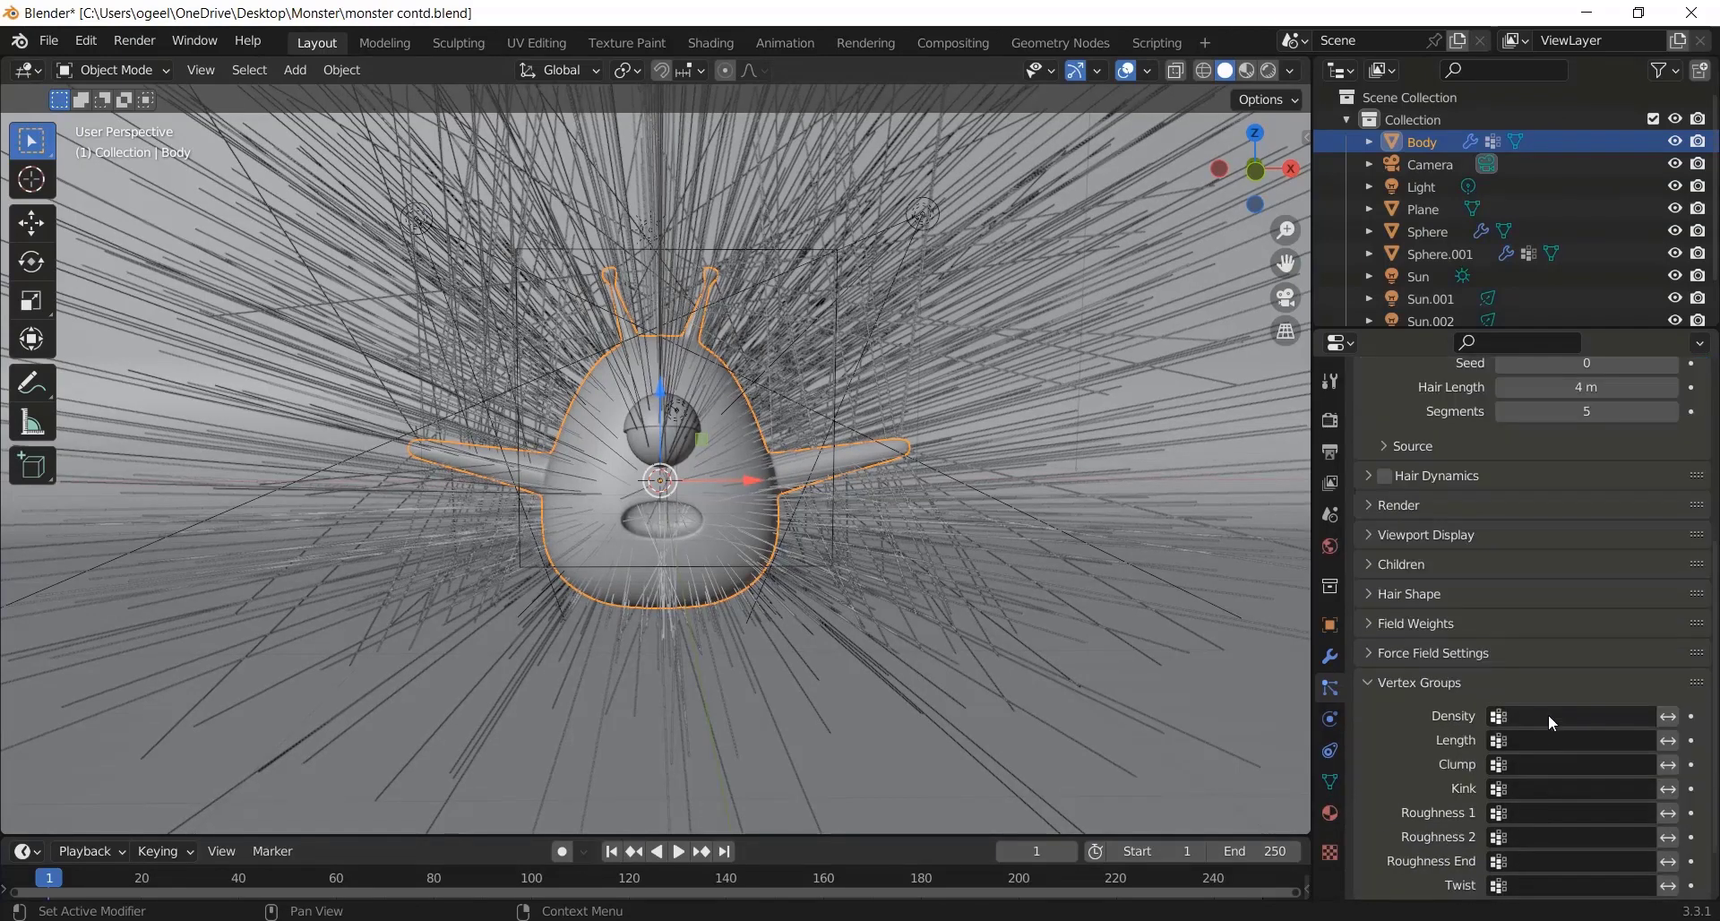
{"action": "left_click", "coordinate": [1548, 716]}
{"action": "left_click", "coordinate": [1522, 505]}
{"action": "left_click", "coordinate": [1559, 740]}
{"action": "left_click", "coordinate": [1523, 551]}
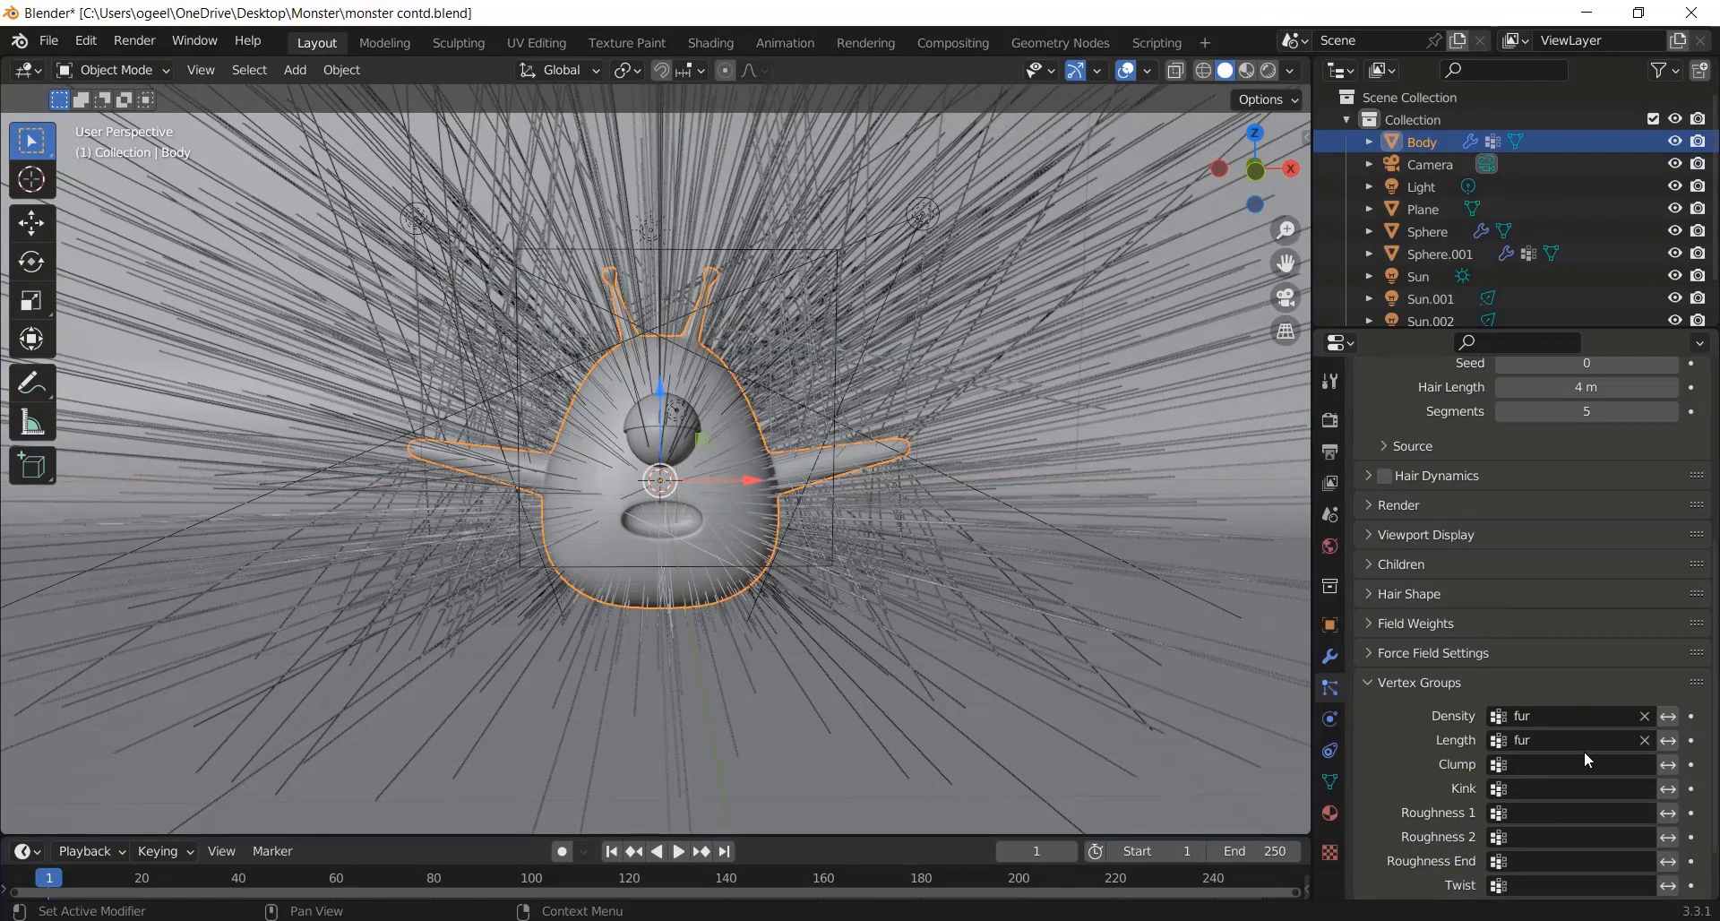
Step: Assign the fur vertex group to Clump, Kink and Roughness 2, and mouth_inner to Roughness 1
{"action": "left_click", "coordinate": [1581, 761]}
{"action": "left_click", "coordinate": [1514, 555]}
{"action": "left_click", "coordinate": [1536, 768]}
{"action": "left_click", "coordinate": [1537, 790]}
{"action": "left_click", "coordinate": [1536, 790]}
{"action": "left_click", "coordinate": [1523, 578]}
{"action": "left_click", "coordinate": [1550, 812]}
{"action": "left_click", "coordinate": [1523, 622]}
{"action": "left_click", "coordinate": [1549, 837]}
{"action": "left_click", "coordinate": [1522, 626]}
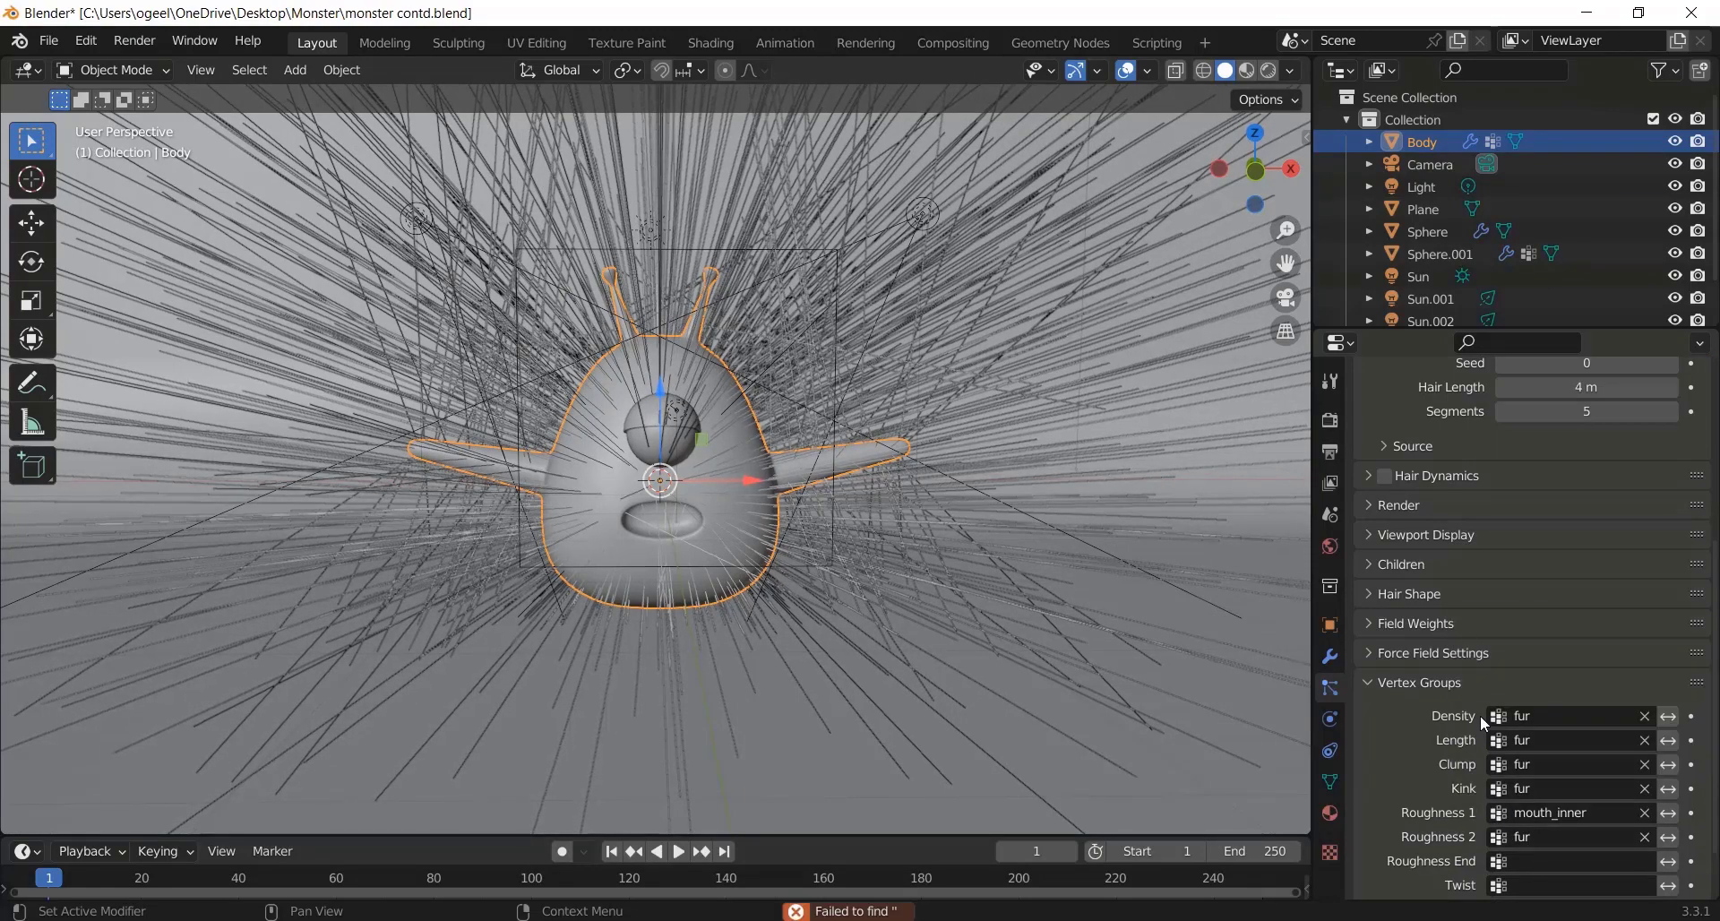
Step: Set the Roughness End vertex group to mouth_inner, and assign fur to Roughness 1 and Twist
{"action": "left_click", "coordinate": [1547, 857]}
{"action": "left_click", "coordinate": [1546, 846]}
{"action": "left_click", "coordinate": [1532, 860]}
{"action": "left_click", "coordinate": [1527, 678]}
{"action": "left_click", "coordinate": [1549, 812]}
{"action": "left_click", "coordinate": [1527, 599]}
{"action": "scroll", "coordinate": [1545, 803], "scroll_direction": "down", "scroll_amount": 2}
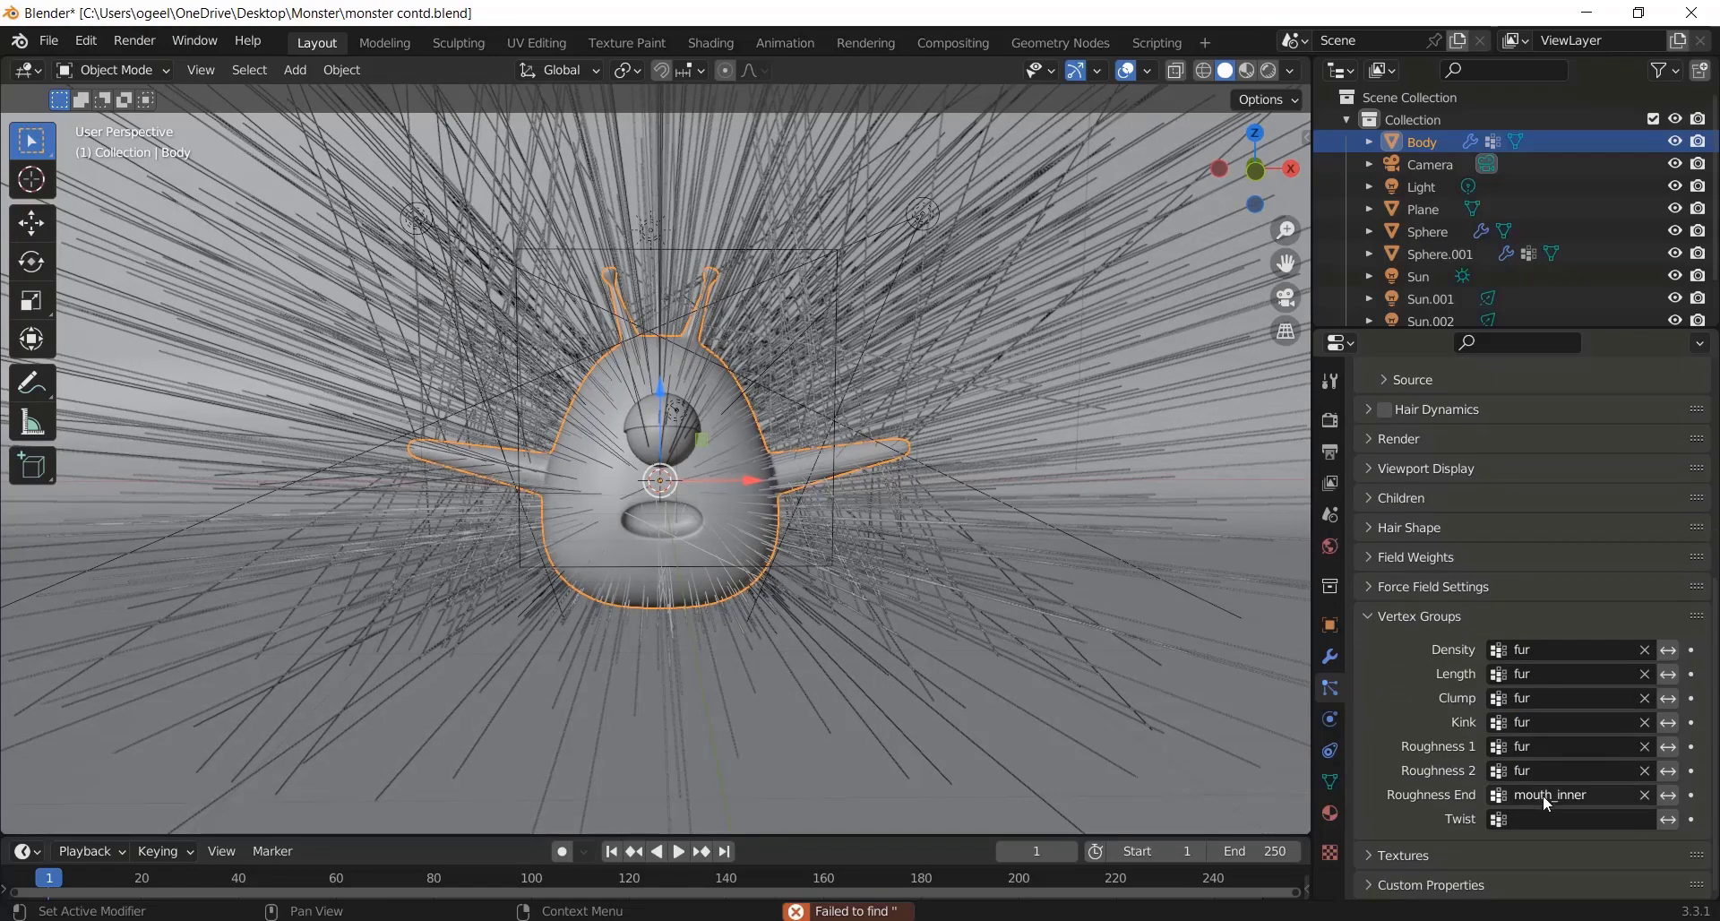
{"action": "left_click", "coordinate": [1547, 804]}
{"action": "left_click", "coordinate": [1551, 819]}
{"action": "left_click", "coordinate": [1523, 589]}
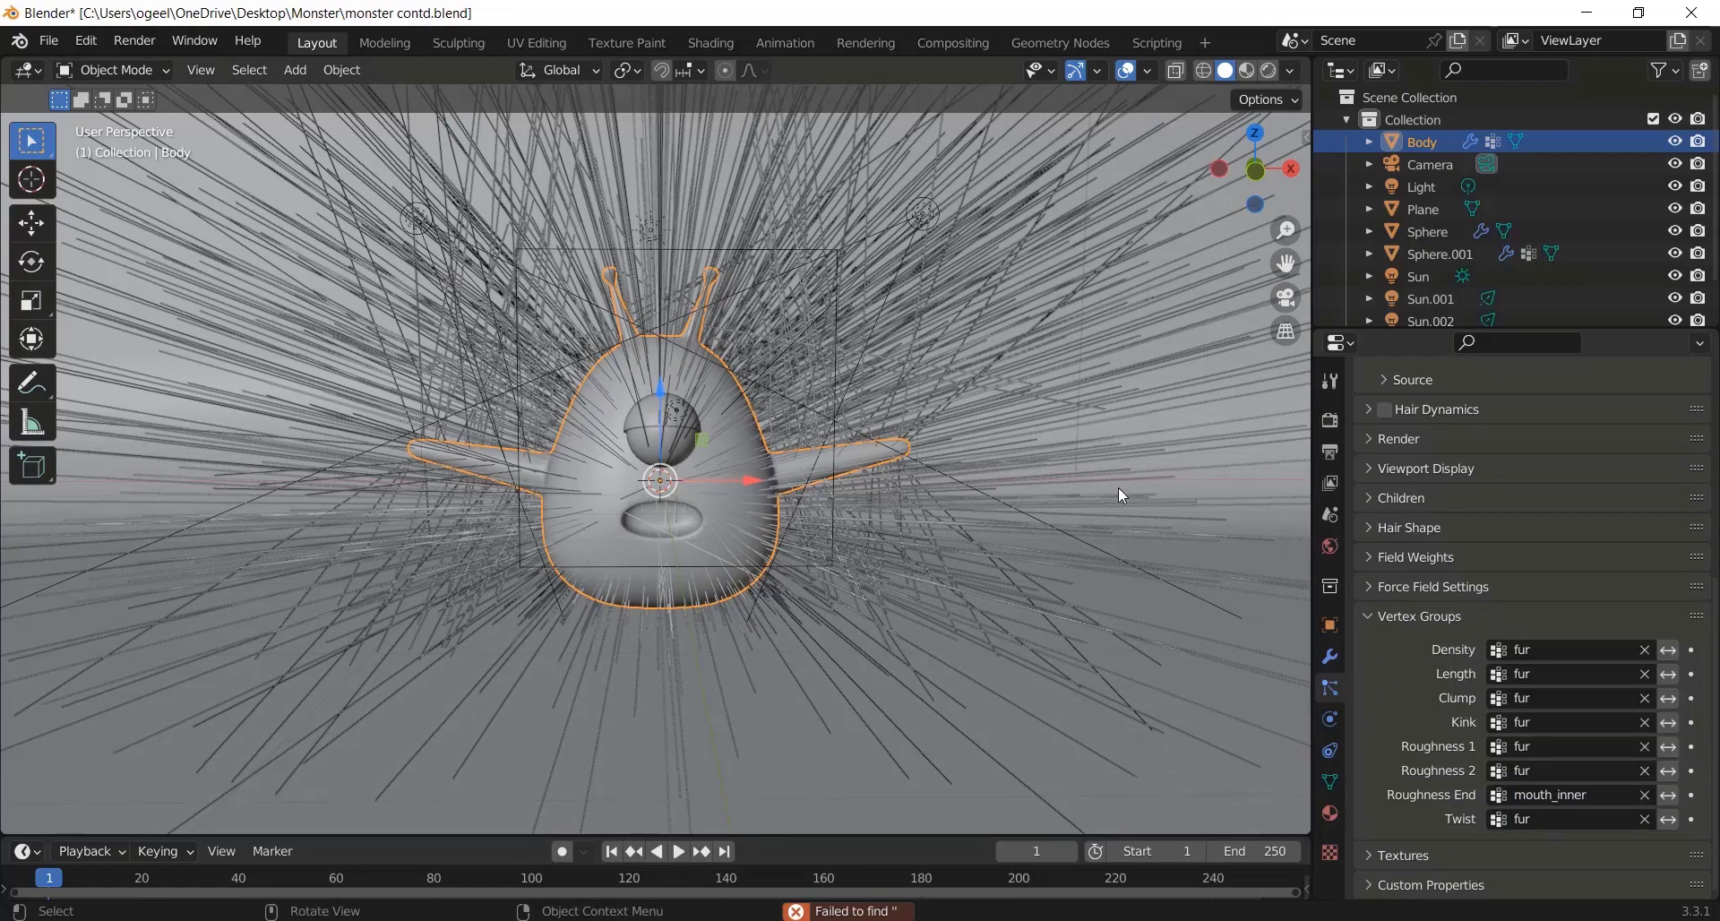
Step: Set the hair length of the fur to 0.2 m
{"action": "scroll", "coordinate": [1523, 582], "scroll_direction": "up", "scroll_amount": 10}
{"action": "left_click", "coordinate": [1586, 684]}
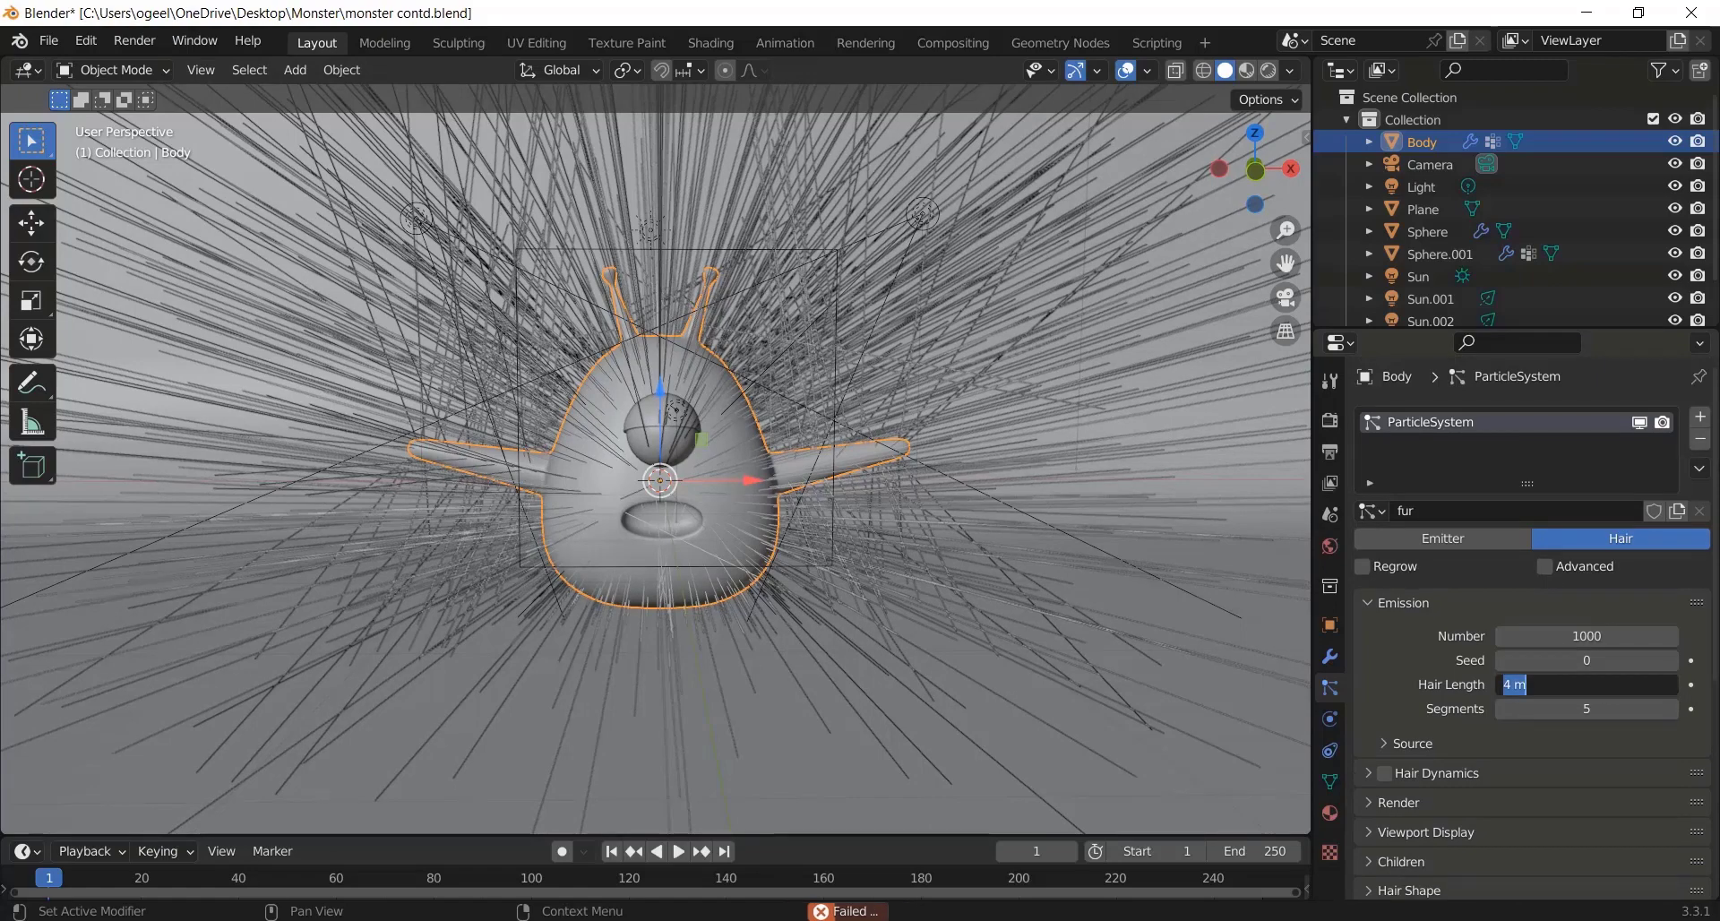
{"action": "type", "text": "0.1"}
{"action": "key", "text": "Return"}
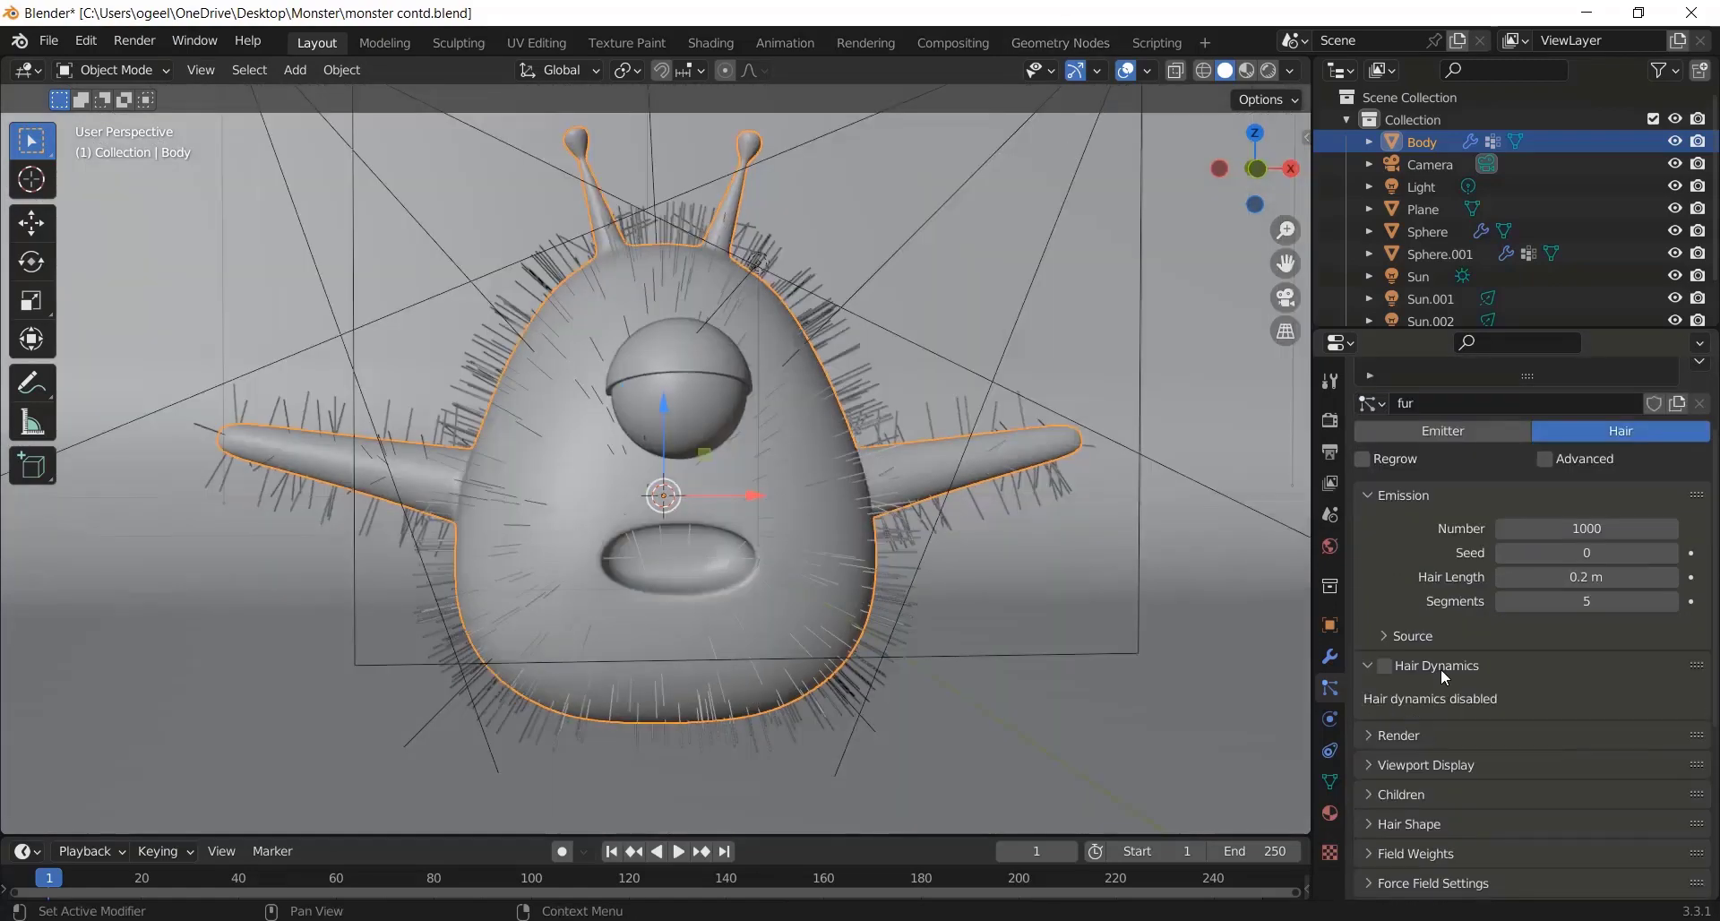
Step: Set the render path steps of the hair to 5
{"action": "left_click", "coordinate": [1456, 696]}
{"action": "scroll", "coordinate": [1453, 693], "scroll_direction": "down", "scroll_amount": 5}
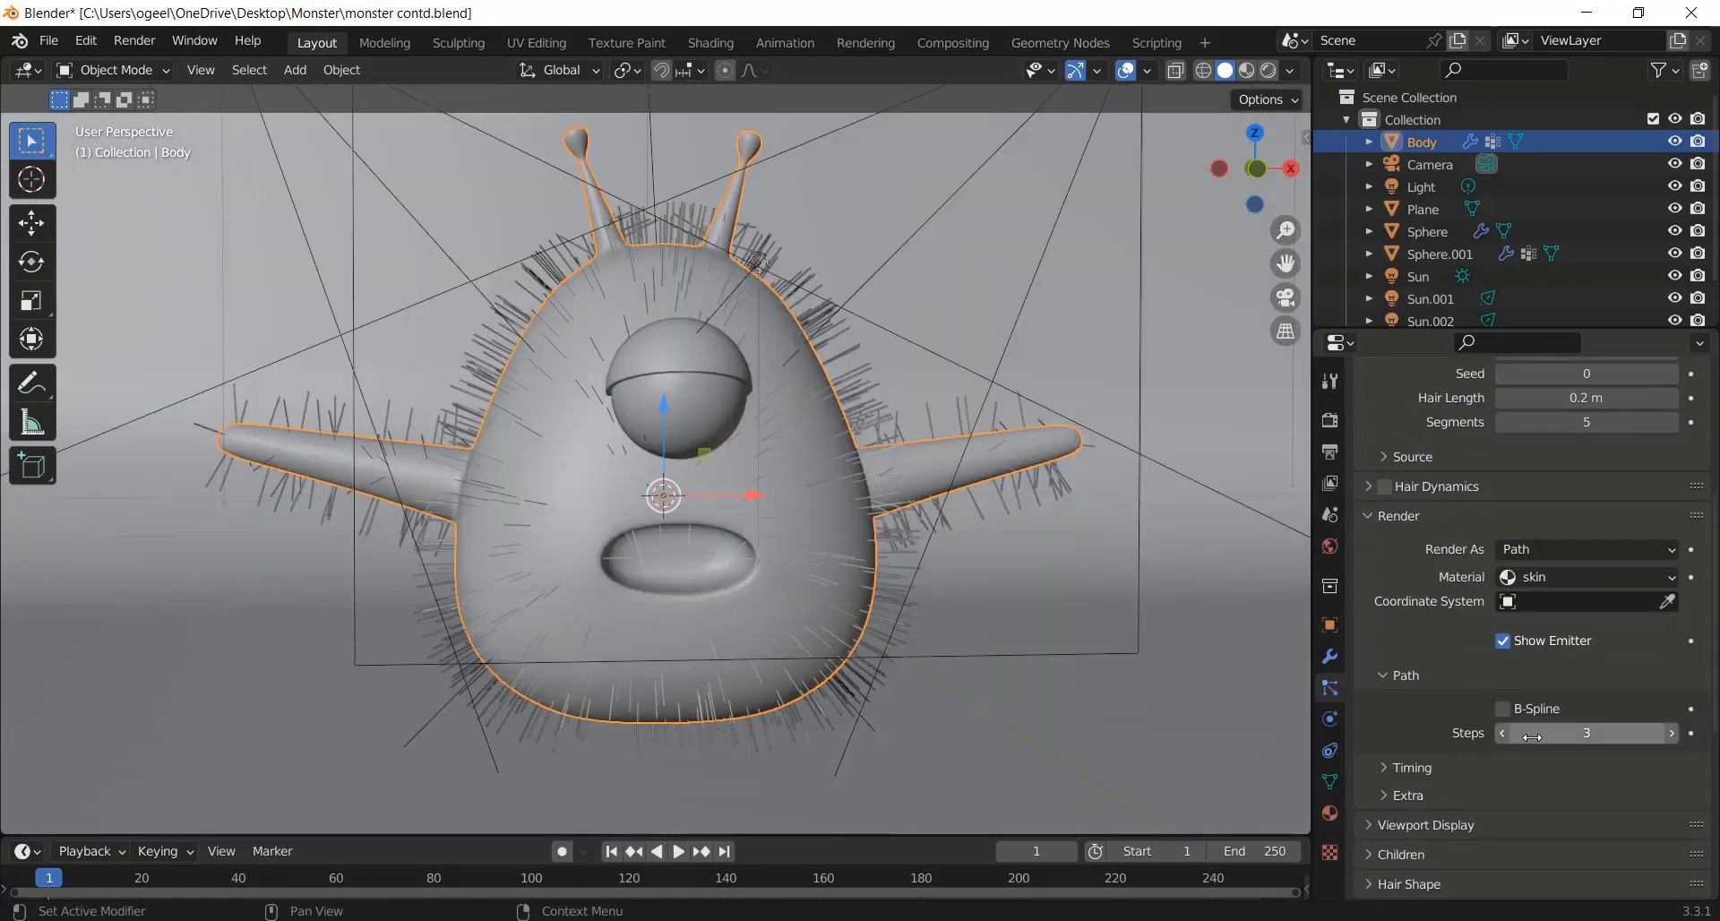
{"action": "left_click", "coordinate": [1577, 732]}
{"action": "type", "text": "5"}
{"action": "key", "text": "Return"}
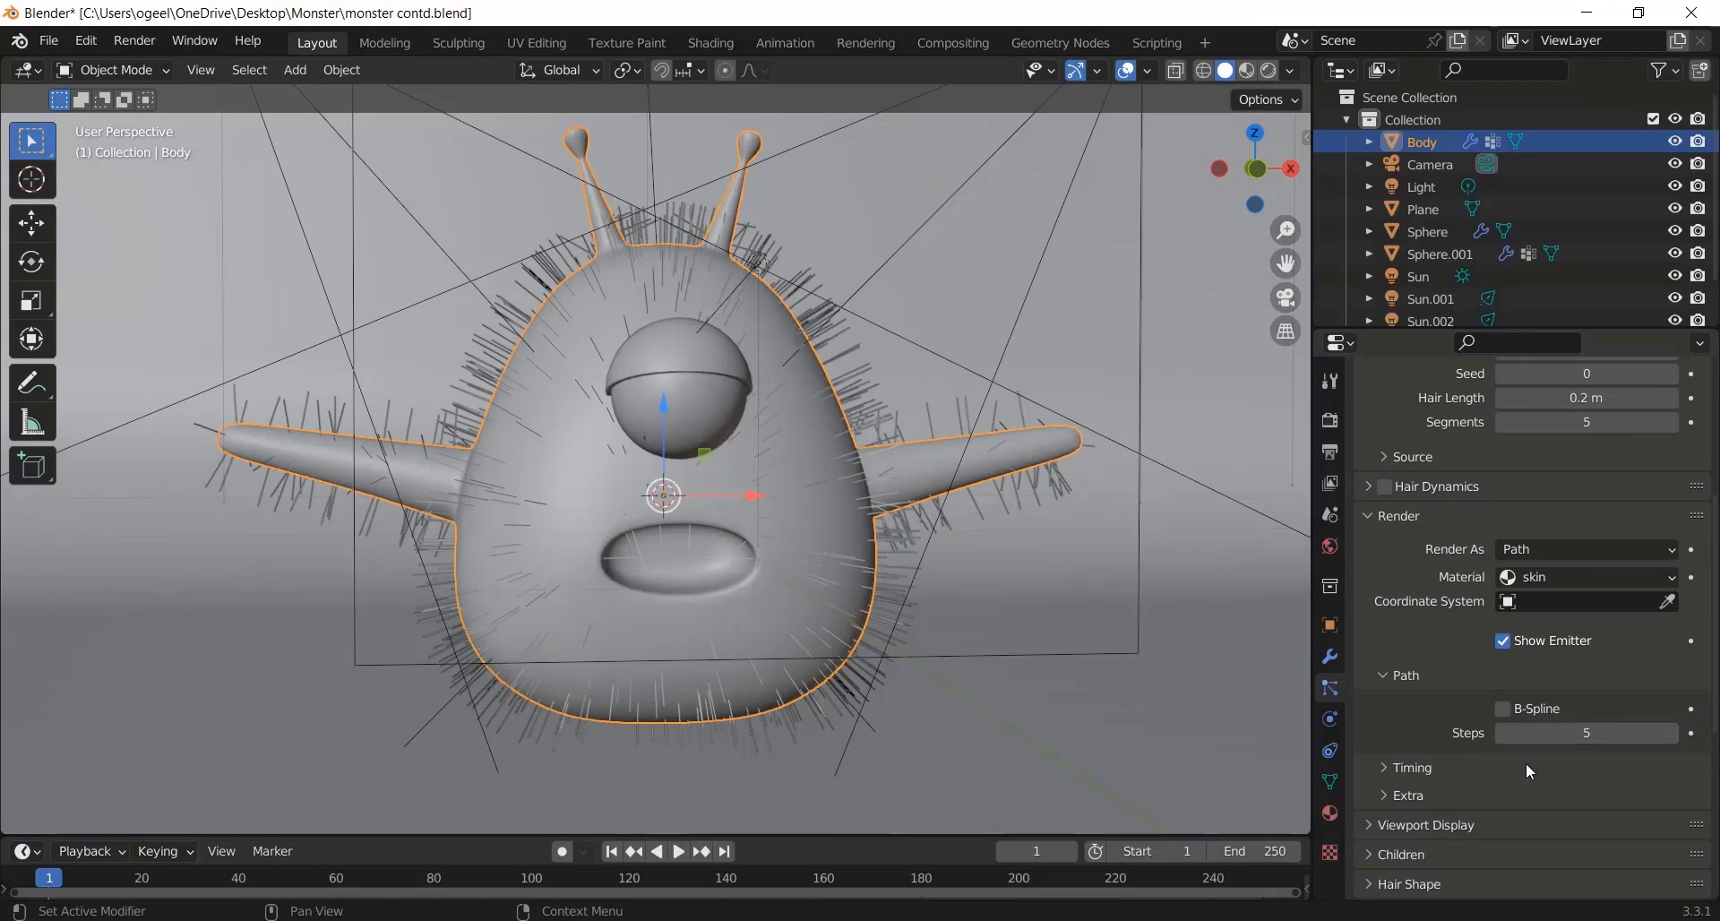
Step: Set the strand steps of the hair's viewport display to 5
{"action": "left_click", "coordinate": [1505, 822]}
{"action": "scroll", "coordinate": [1505, 821], "scroll_direction": "down", "scroll_amount": 3}
{"action": "left_click", "coordinate": [1577, 818]}
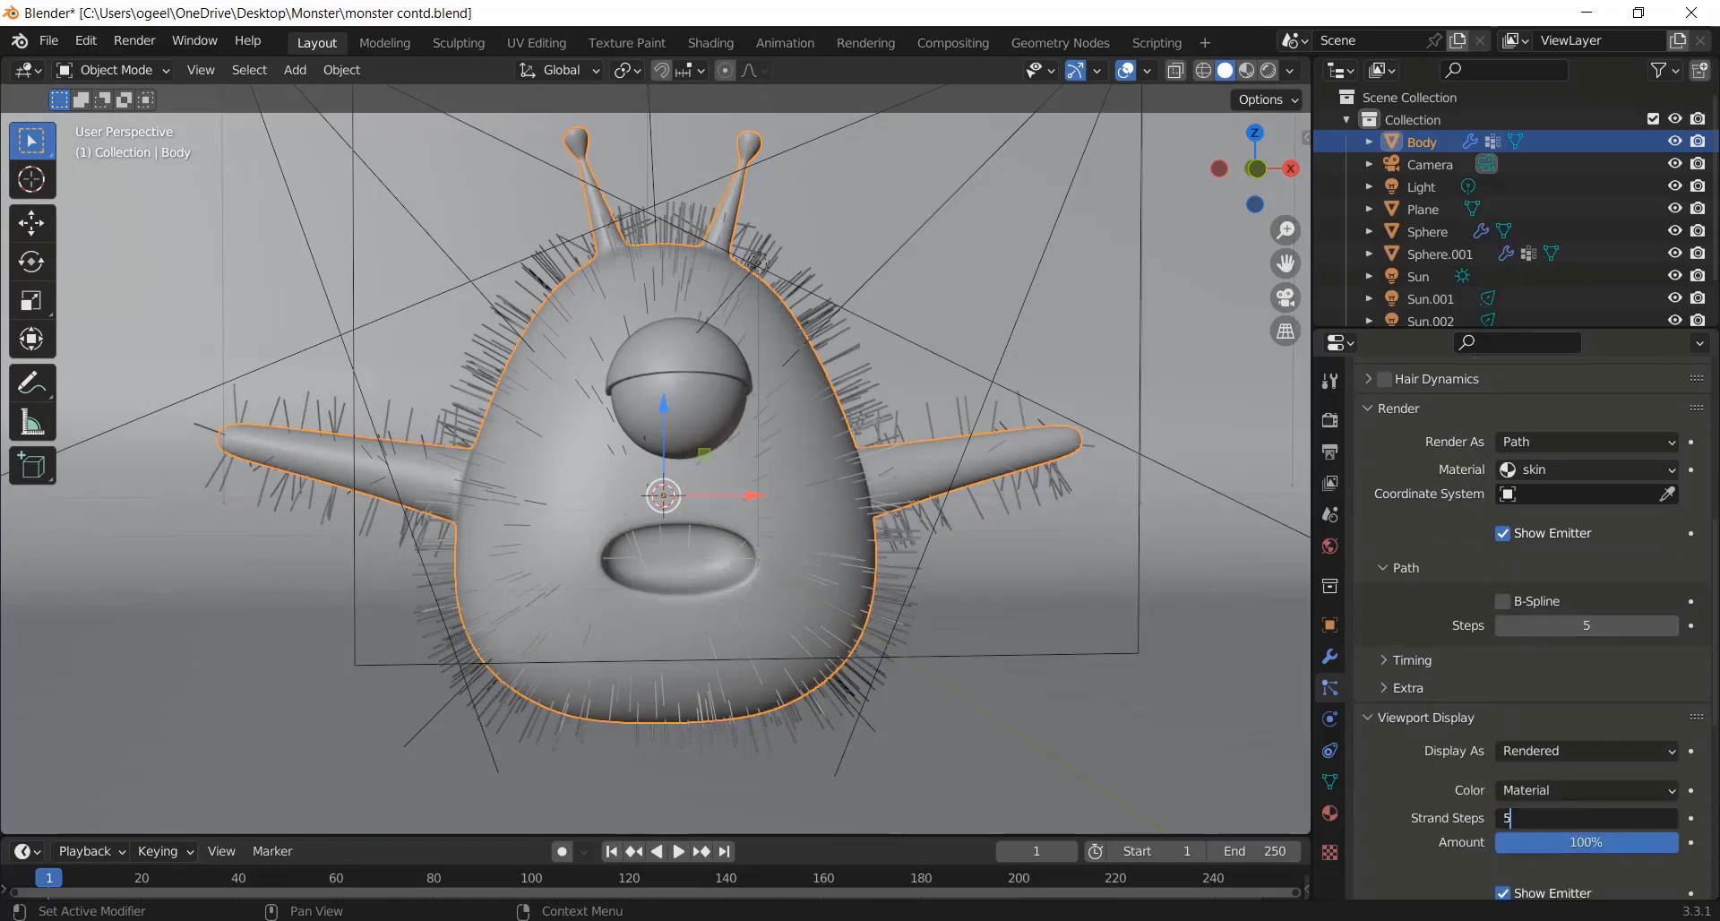
{"action": "type", "text": "5"}
{"action": "key", "text": "Return"}
Step: Enable Simple children for the fur with a display amount of 50 and a render amount of 200
{"action": "scroll", "coordinate": [1558, 714], "scroll_direction": "down", "scroll_amount": 6}
{"action": "left_click", "coordinate": [1563, 748]}
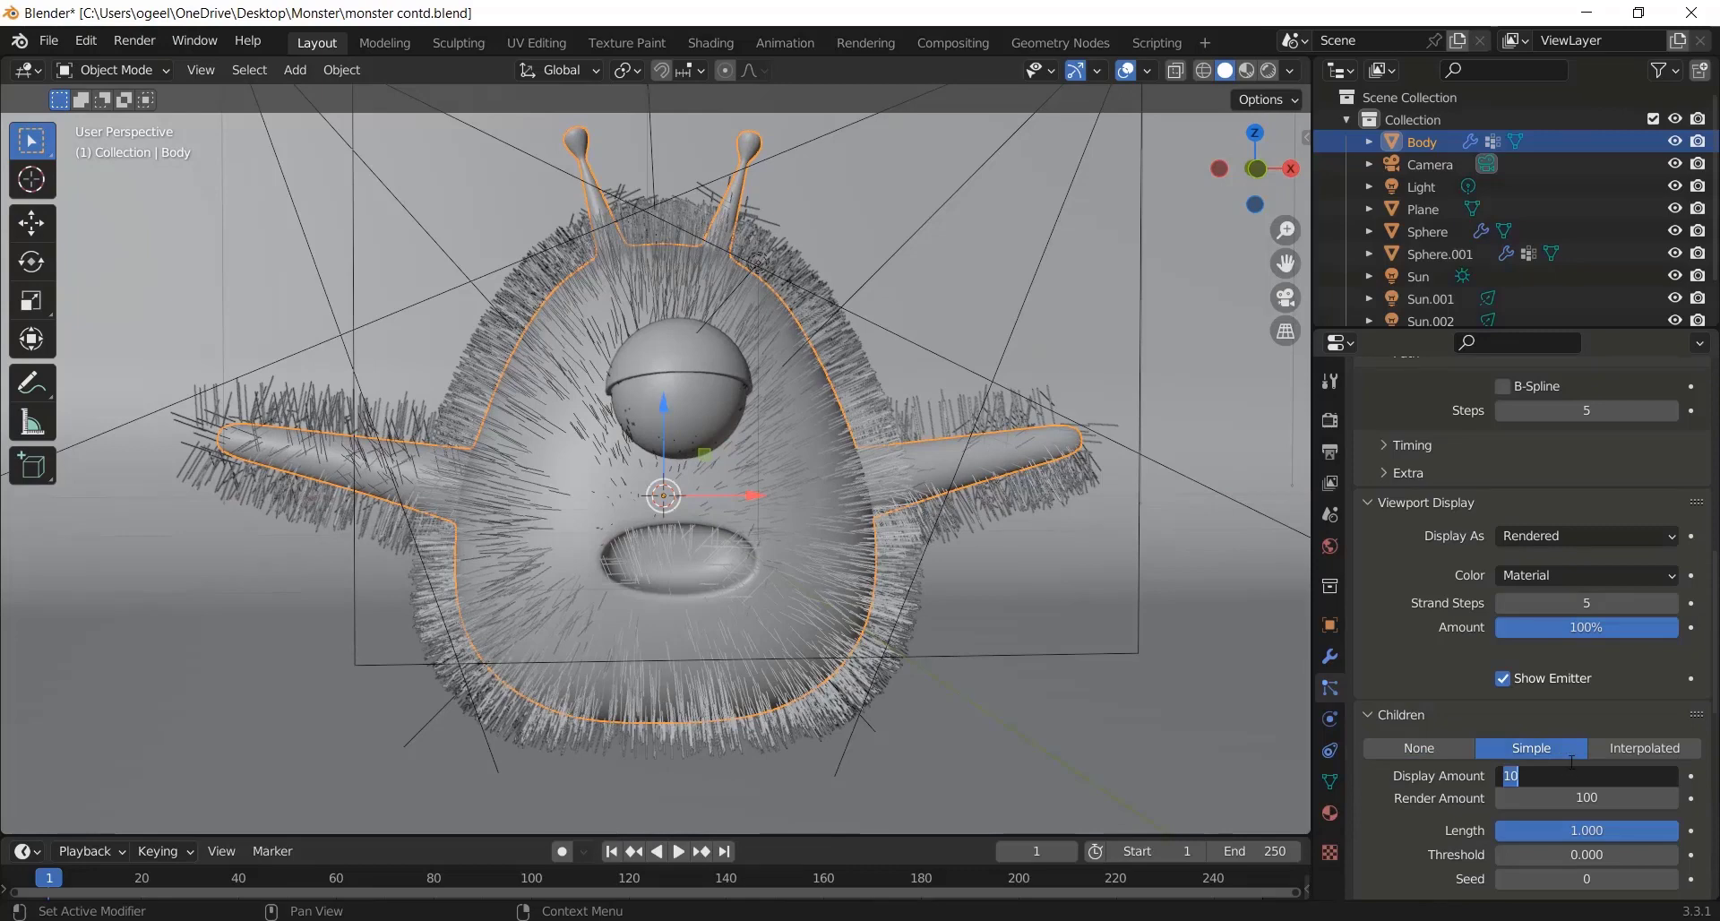
{"action": "key", "text": "Return"}
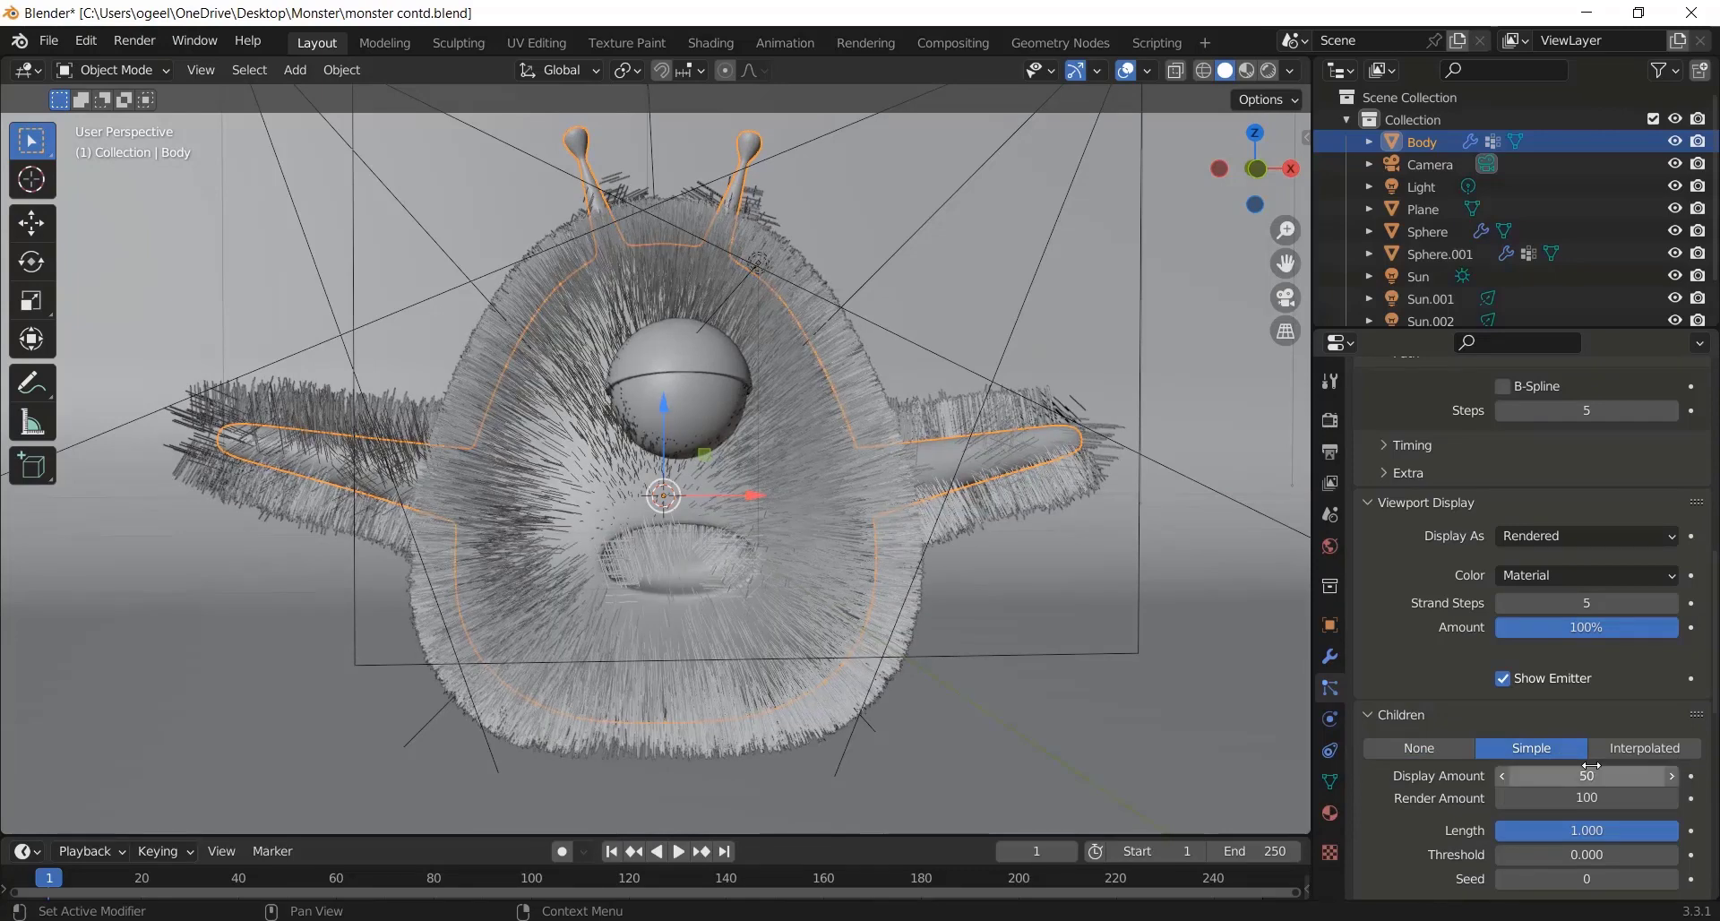
{"action": "left_click", "coordinate": [1587, 797]}
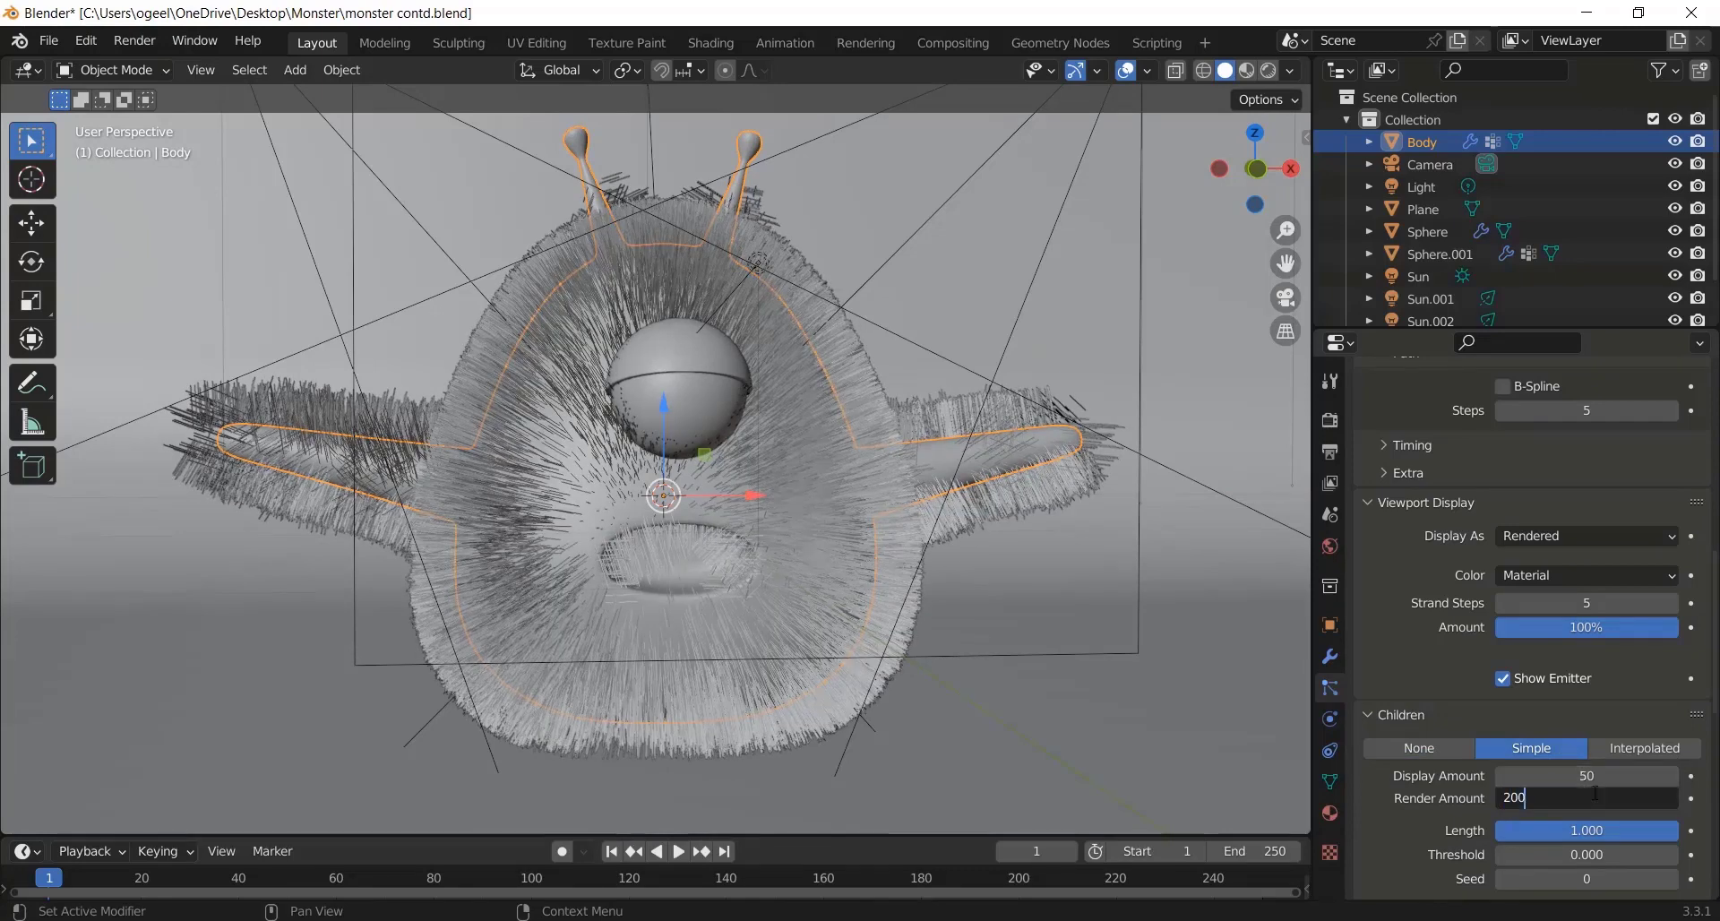
{"action": "type", "text": "200"}
{"action": "key", "text": "Return"}
Step: Set the child hairs' kink type to Curl with an amplitude of 0.01 m
{"action": "scroll", "coordinate": [1560, 700], "scroll_direction": "down", "scroll_amount": 3}
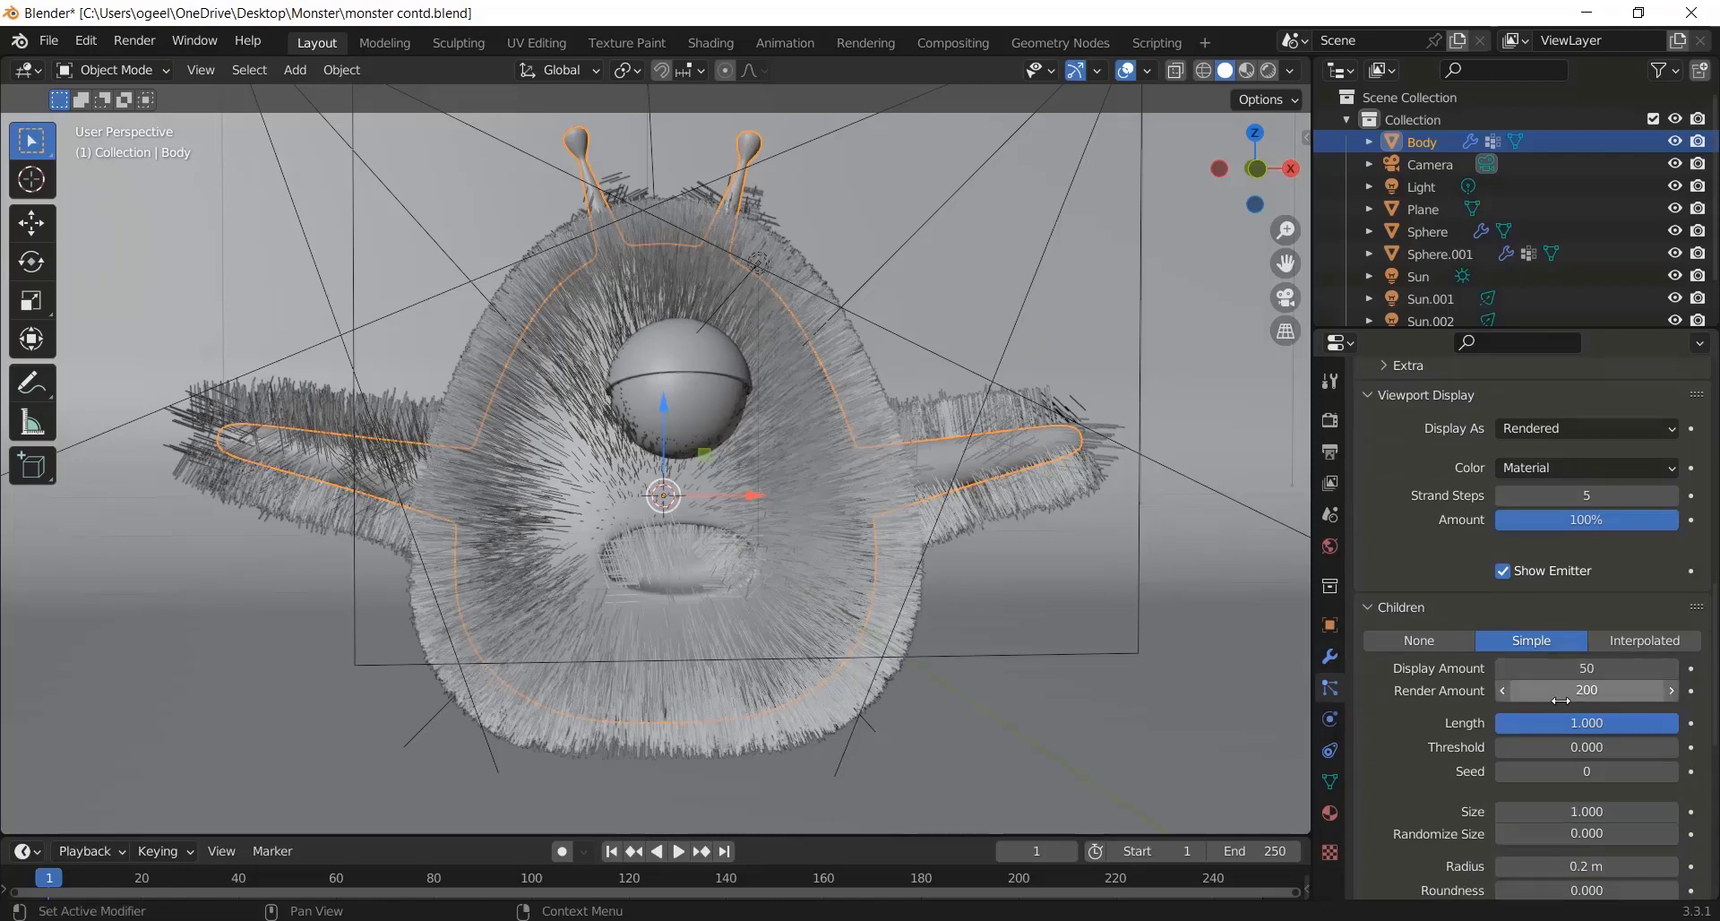
{"action": "scroll", "coordinate": [1523, 698], "scroll_direction": "down", "scroll_amount": 6}
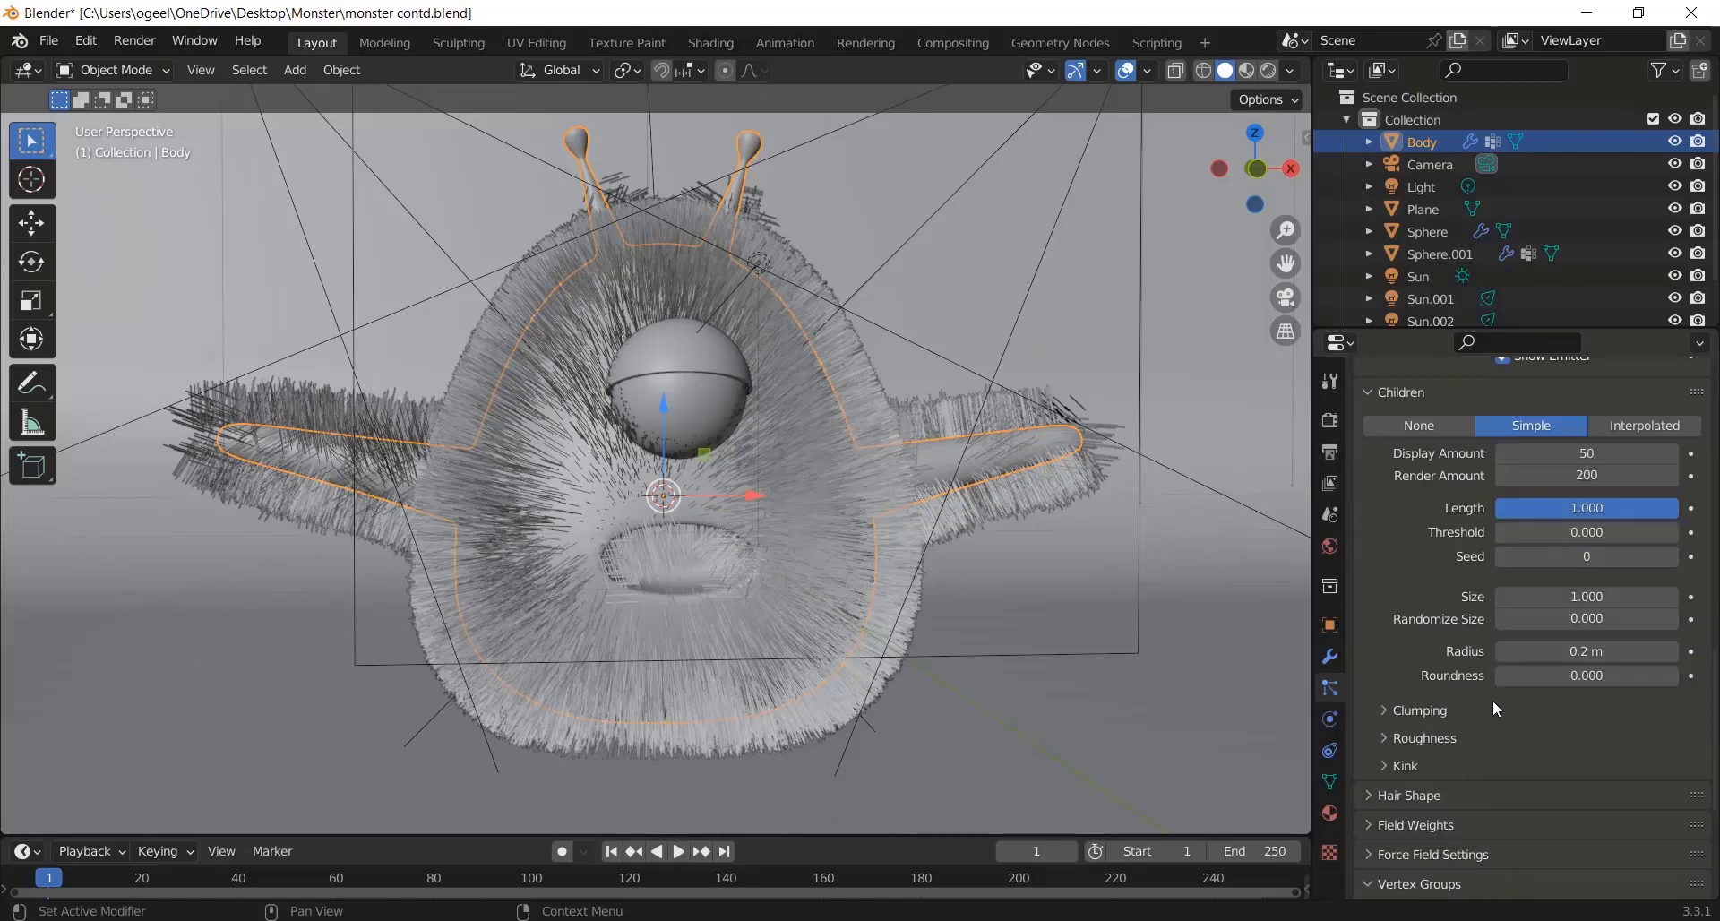
{"action": "left_click", "coordinate": [1449, 772]}
{"action": "left_click", "coordinate": [1529, 797]}
{"action": "left_click", "coordinate": [1546, 735]}
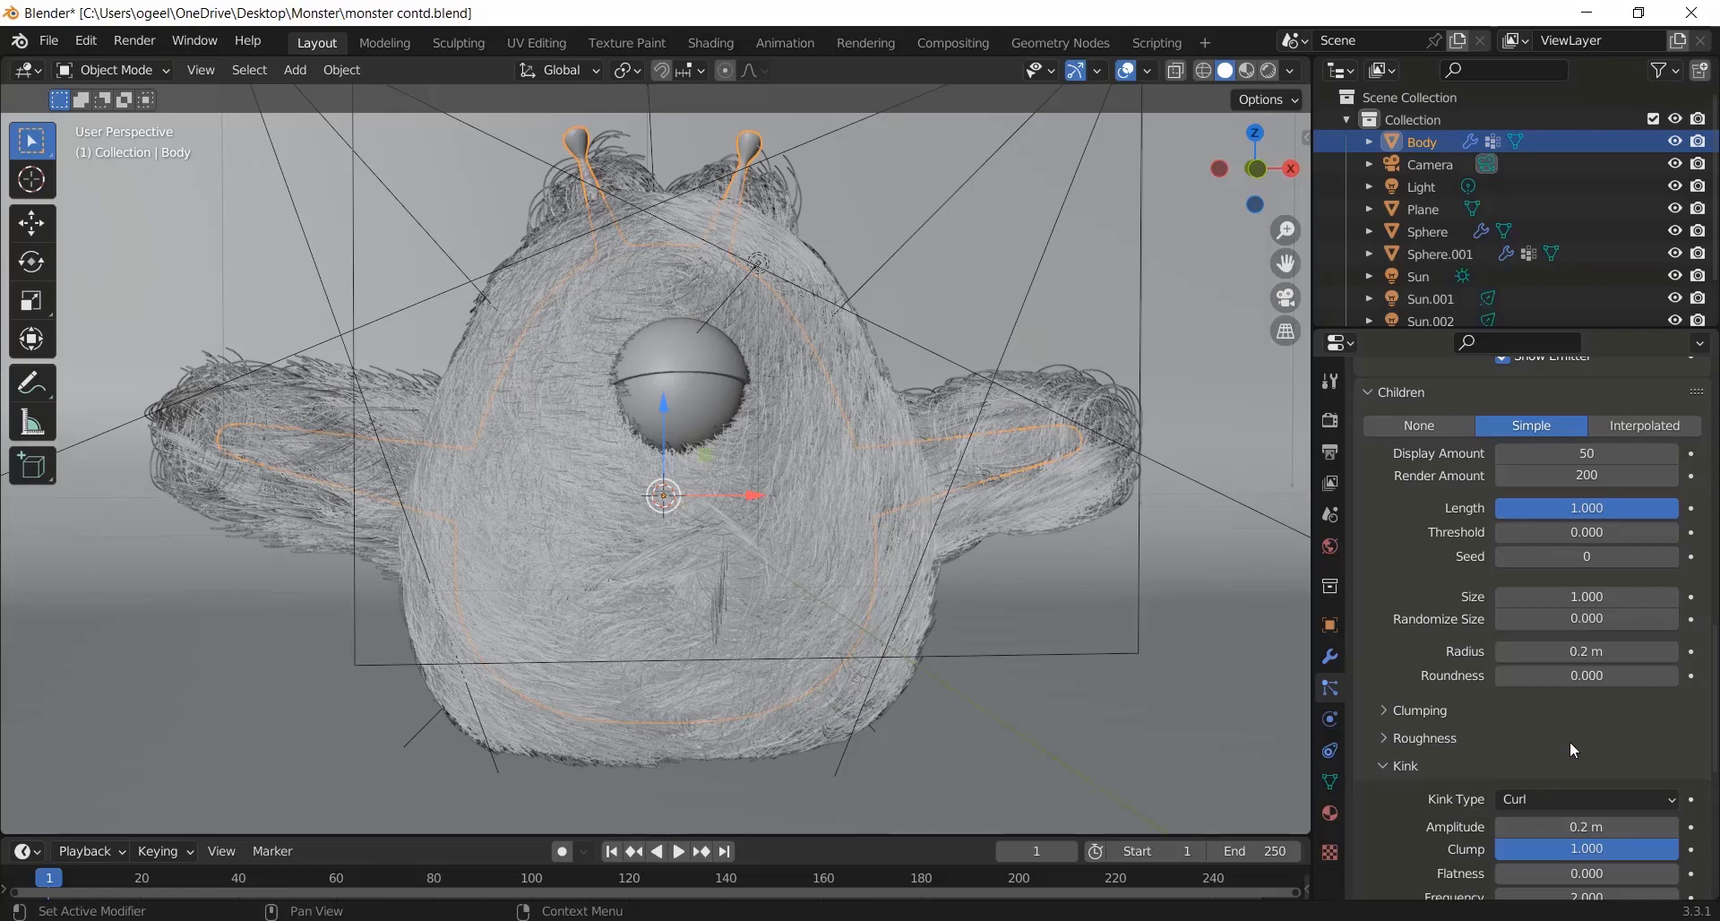
{"action": "left_click", "coordinate": [1585, 826]}
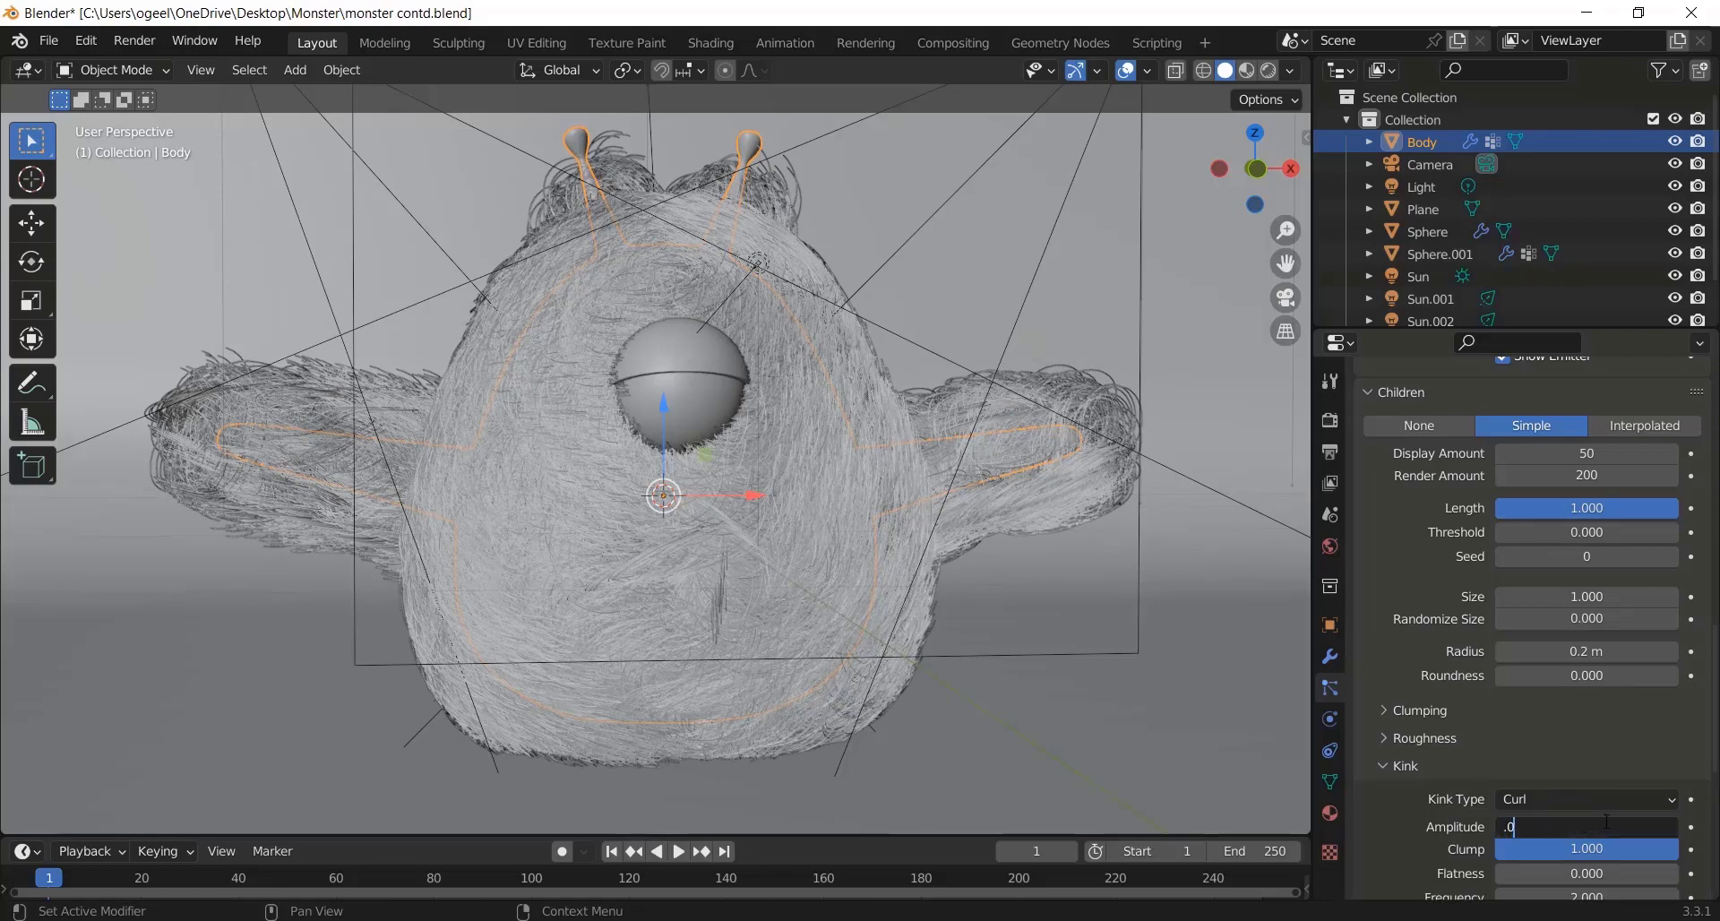
{"action": "type", "text": ".01"}
{"action": "key", "text": "Return"}
{"action": "scroll", "coordinate": [1563, 733], "scroll_direction": "down", "scroll_amount": 2}
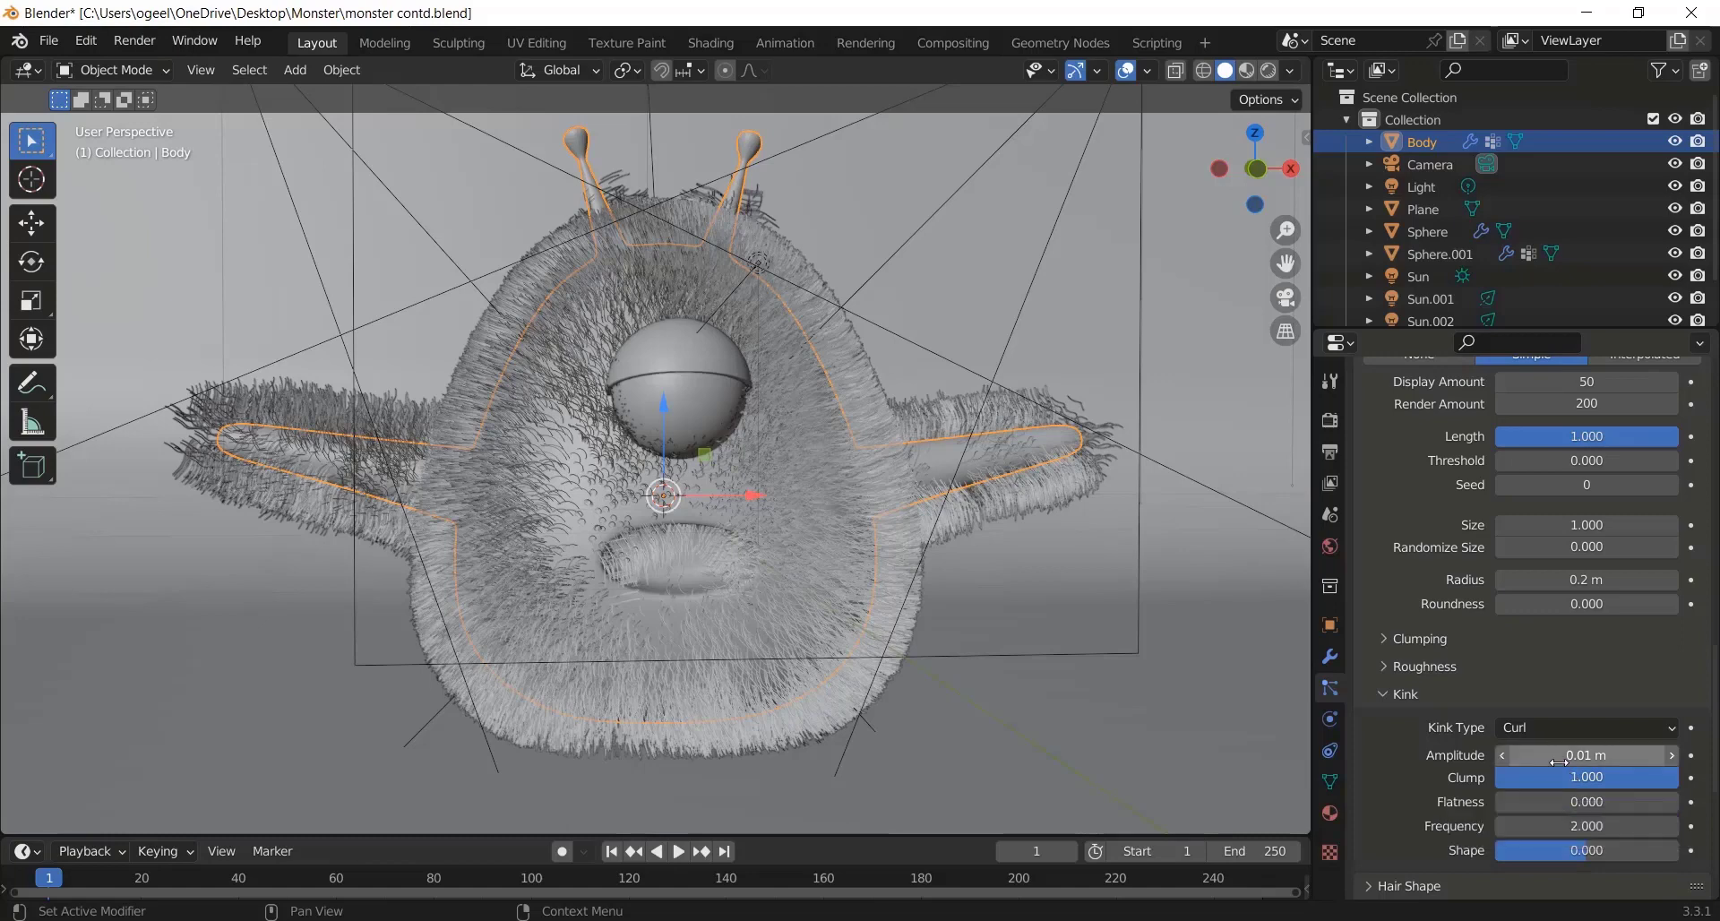
Step: Set the root diameter in the fur's hair shape to 0.4 m
{"action": "scroll", "coordinate": [1568, 776], "scroll_direction": "down", "scroll_amount": 8}
{"action": "left_click", "coordinate": [1482, 609]}
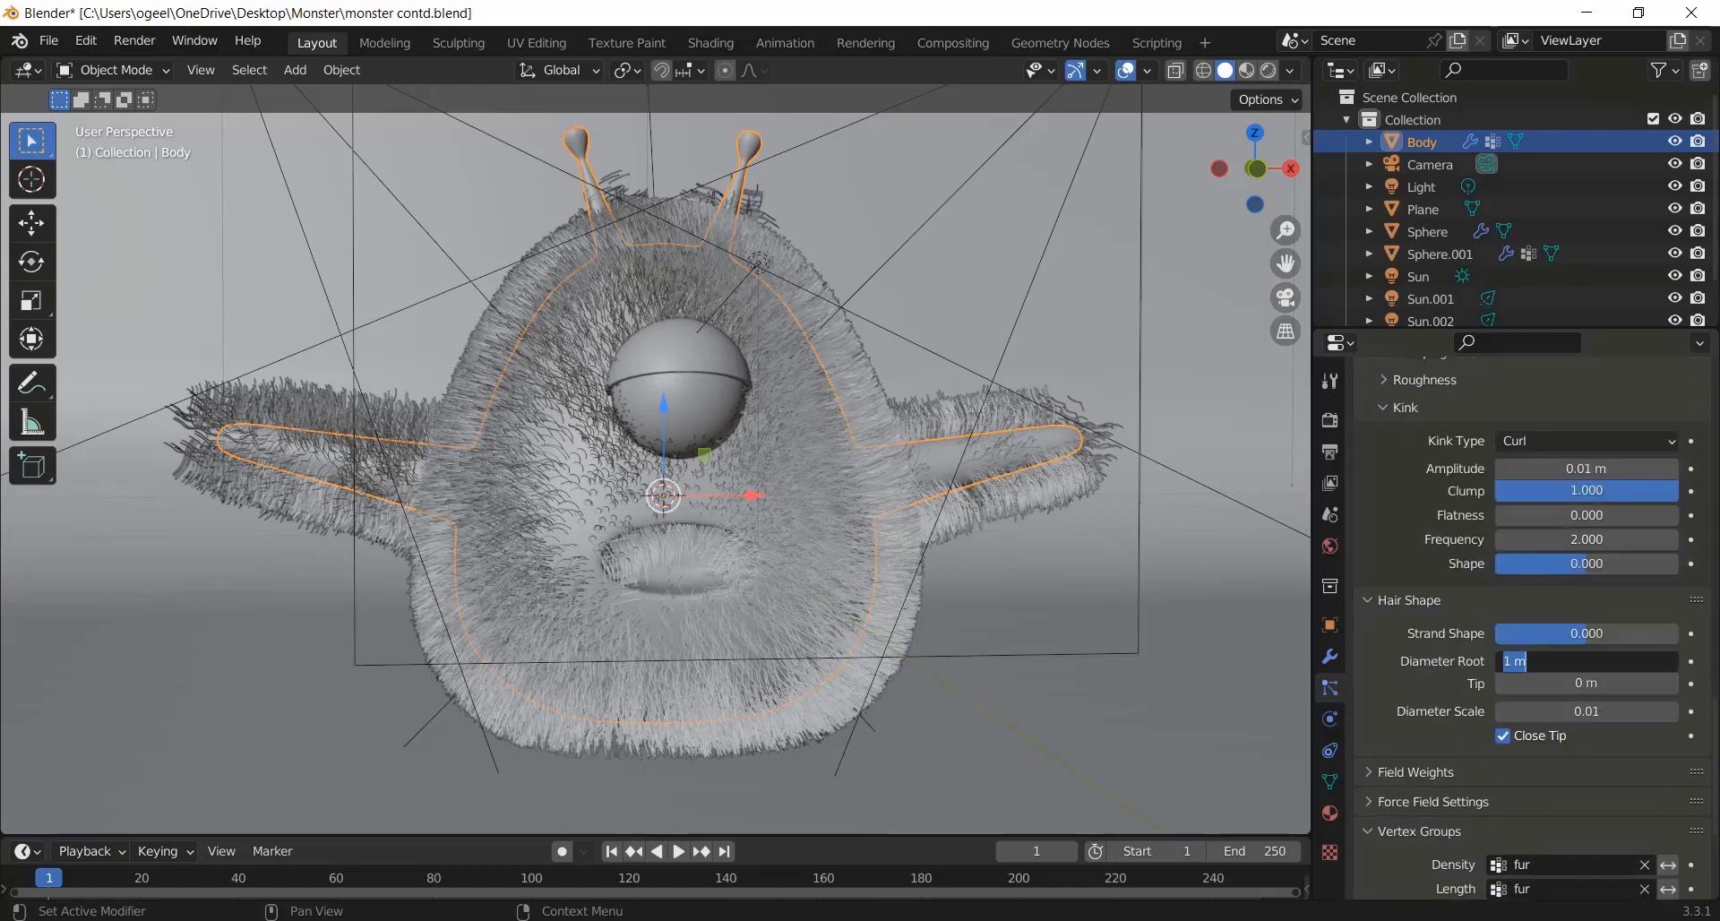
{"action": "key", "text": "Return"}
{"action": "right_click", "coordinate": [1599, 580]}
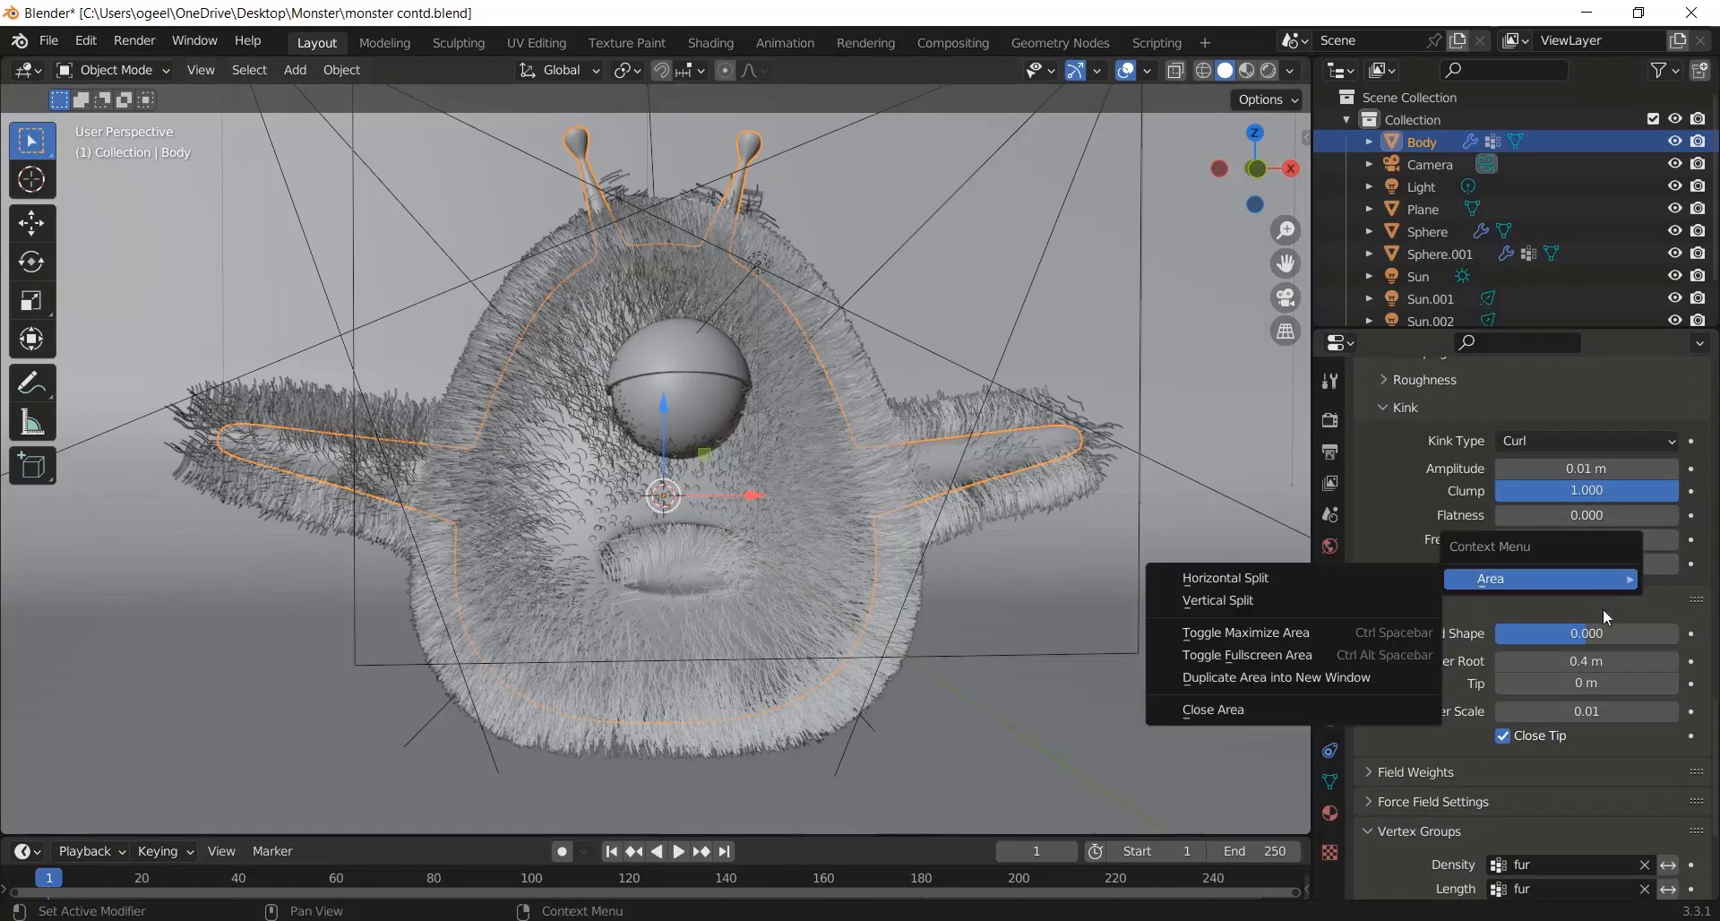
{"action": "scroll", "coordinate": [1585, 589], "scroll_direction": "down", "scroll_amount": 3}
{"action": "scroll", "coordinate": [1589, 594], "scroll_direction": "down", "scroll_amount": 3}
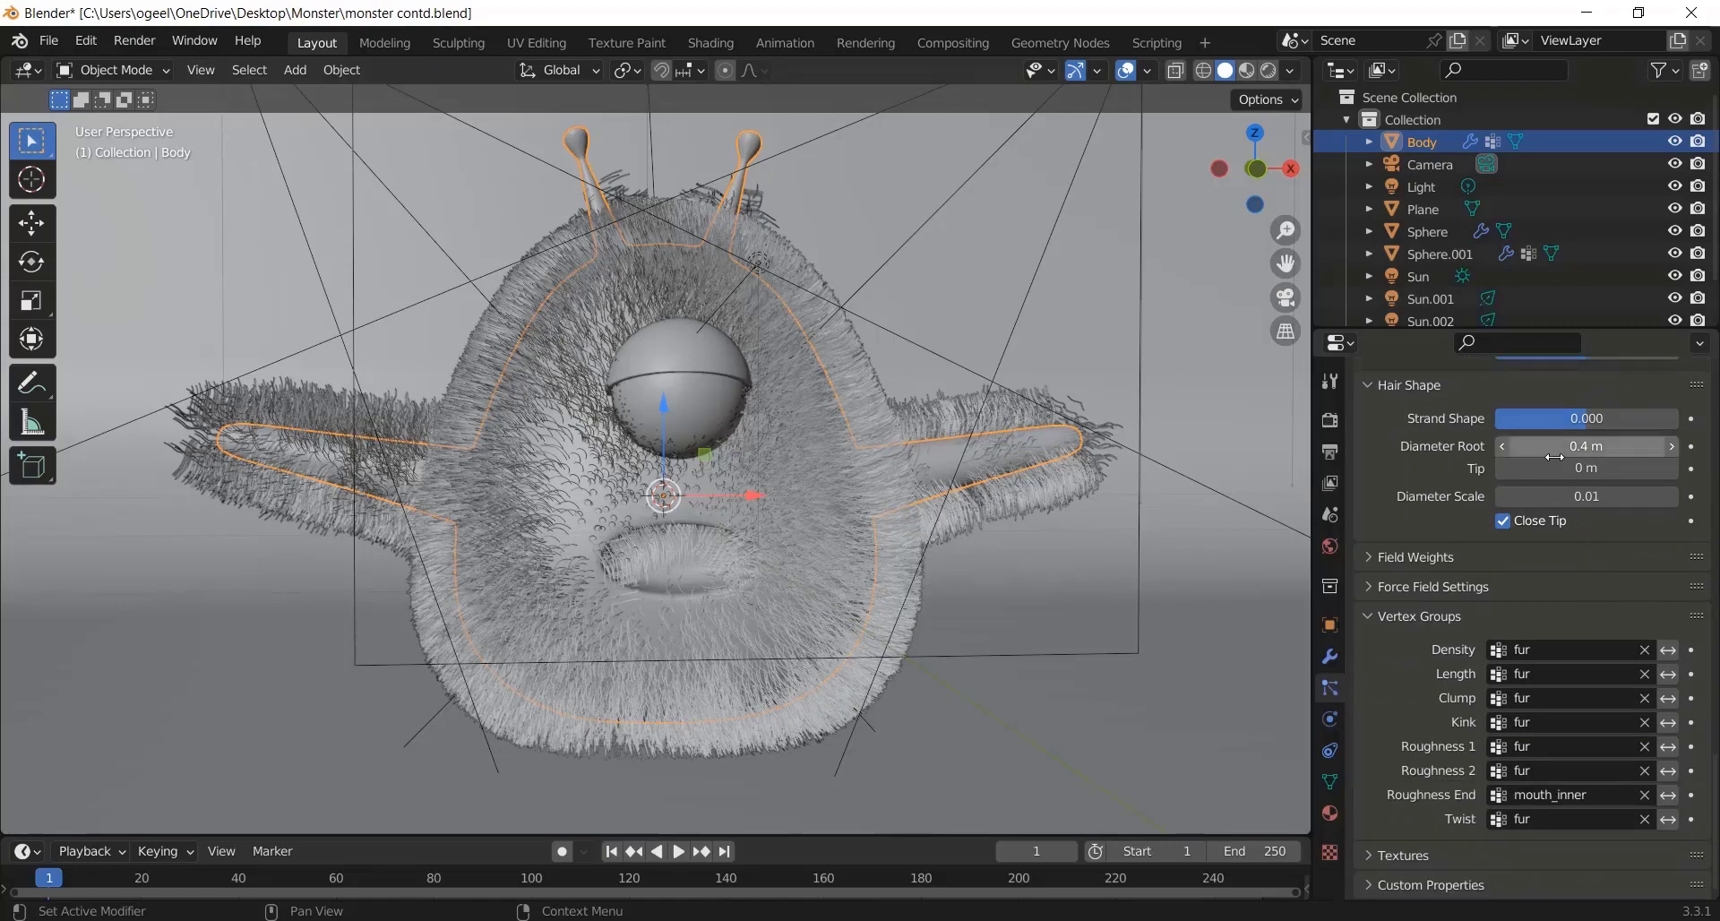
{"action": "left_click", "coordinate": [1589, 556]}
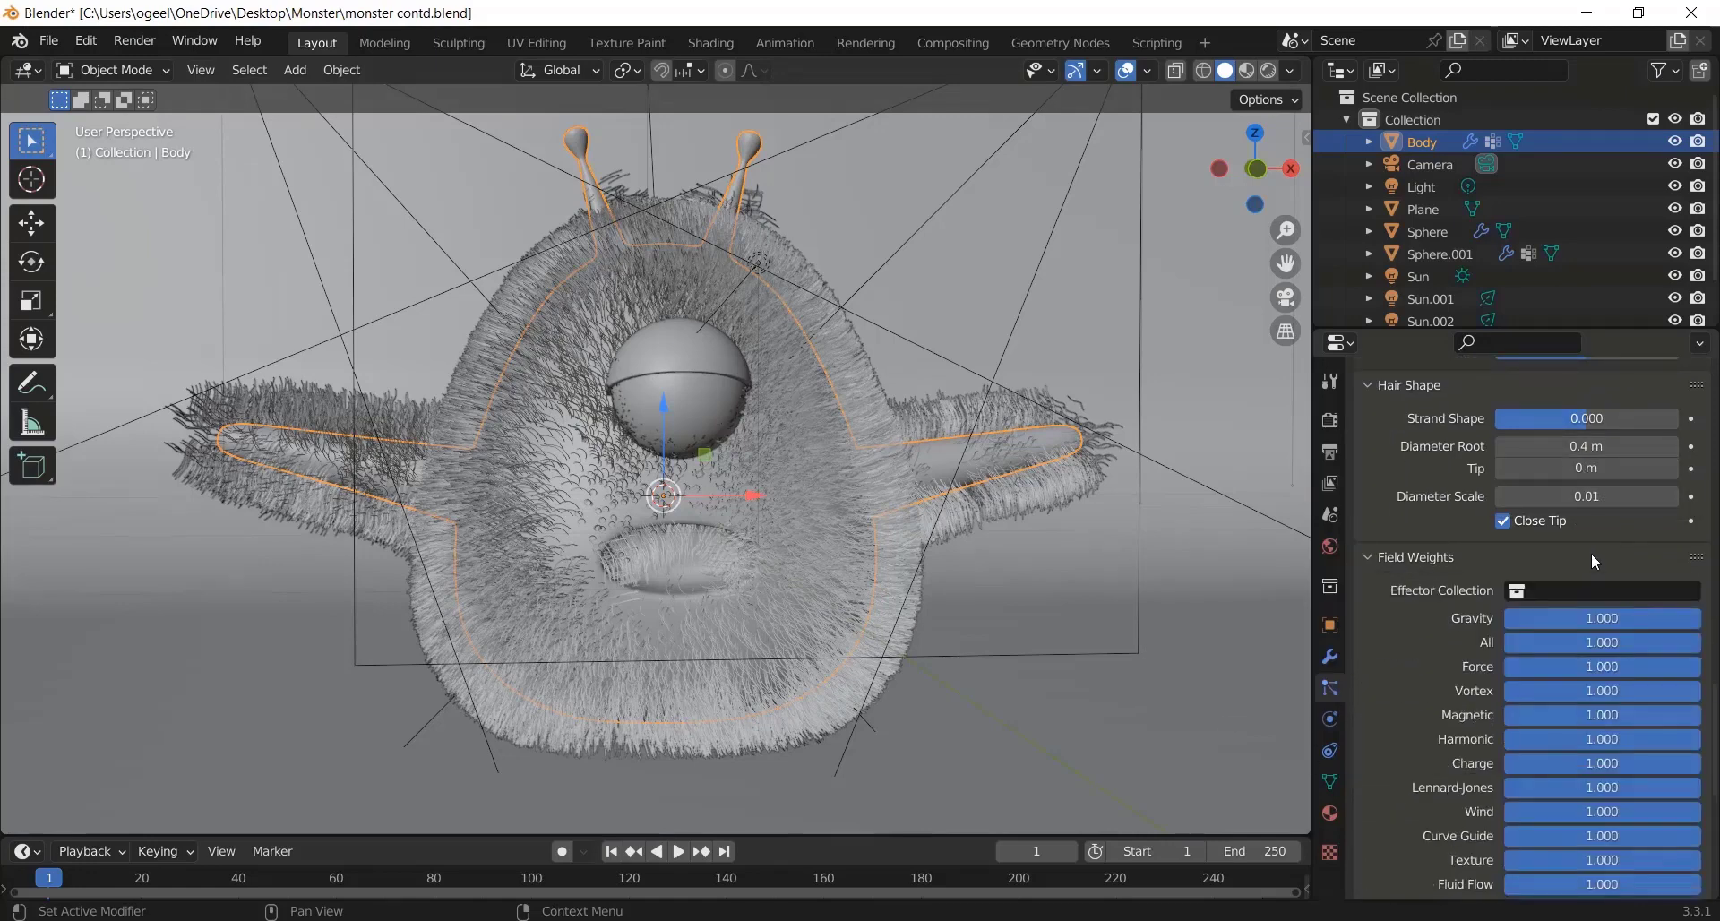
{"action": "left_click", "coordinate": [1591, 552]}
{"action": "scroll", "coordinate": [1580, 480], "scroll_direction": "up", "scroll_amount": 12}
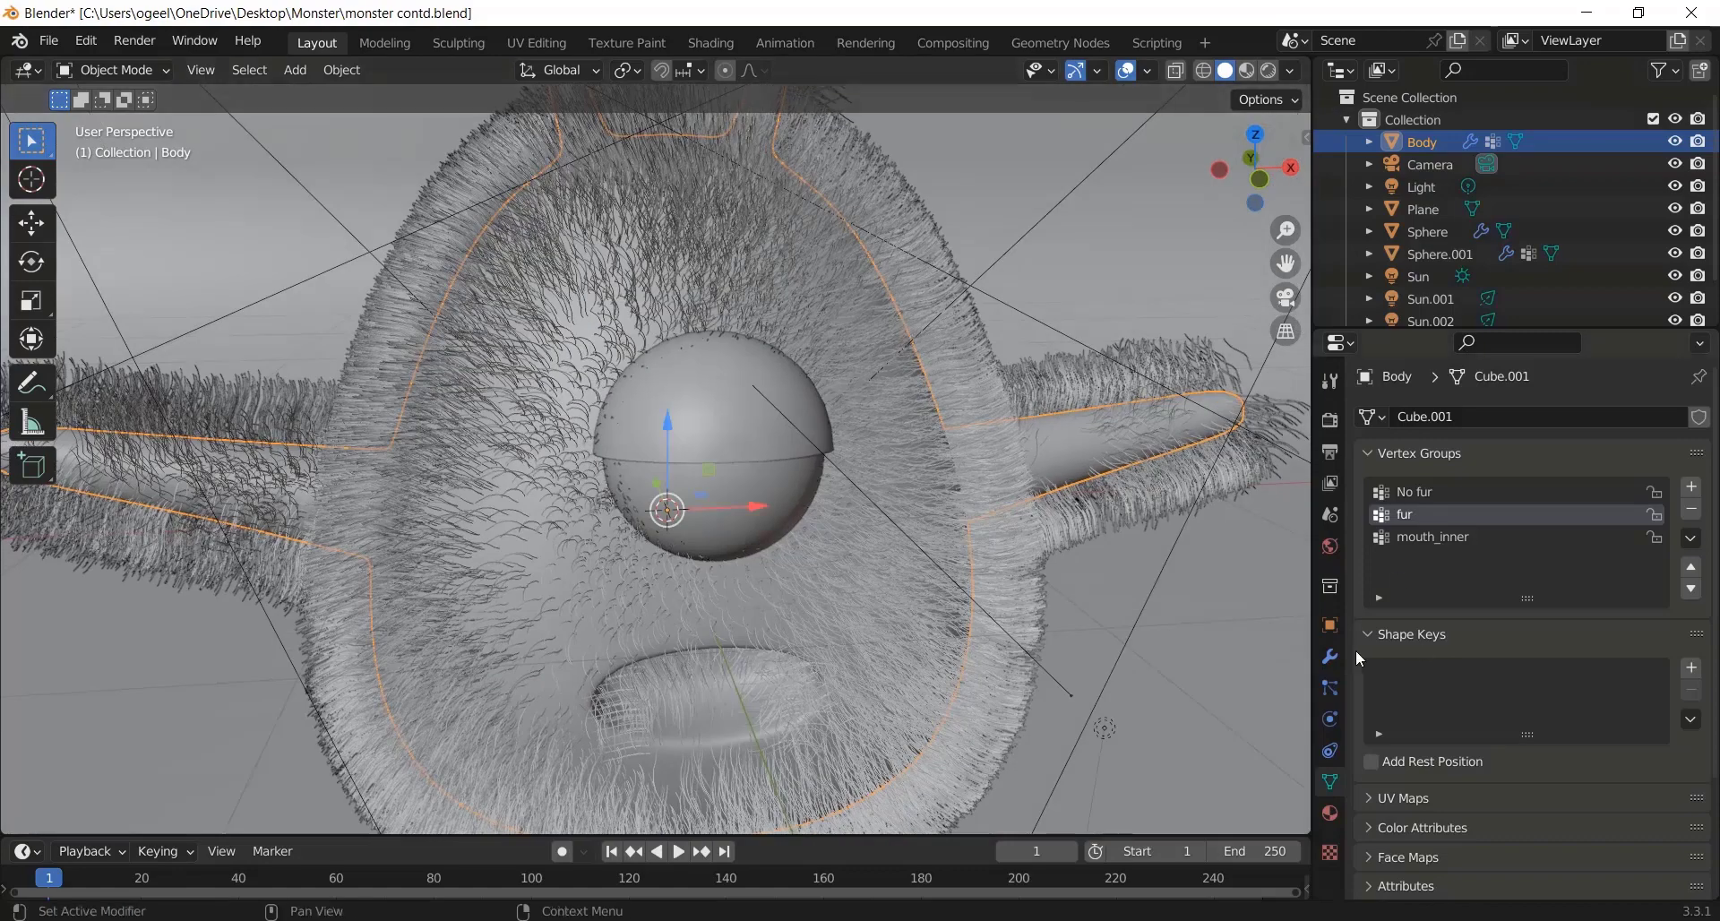
Step: Put the body in Particle Edit mode and display the child hairs with 5 path steps
{"action": "left_click", "coordinate": [1329, 688]}
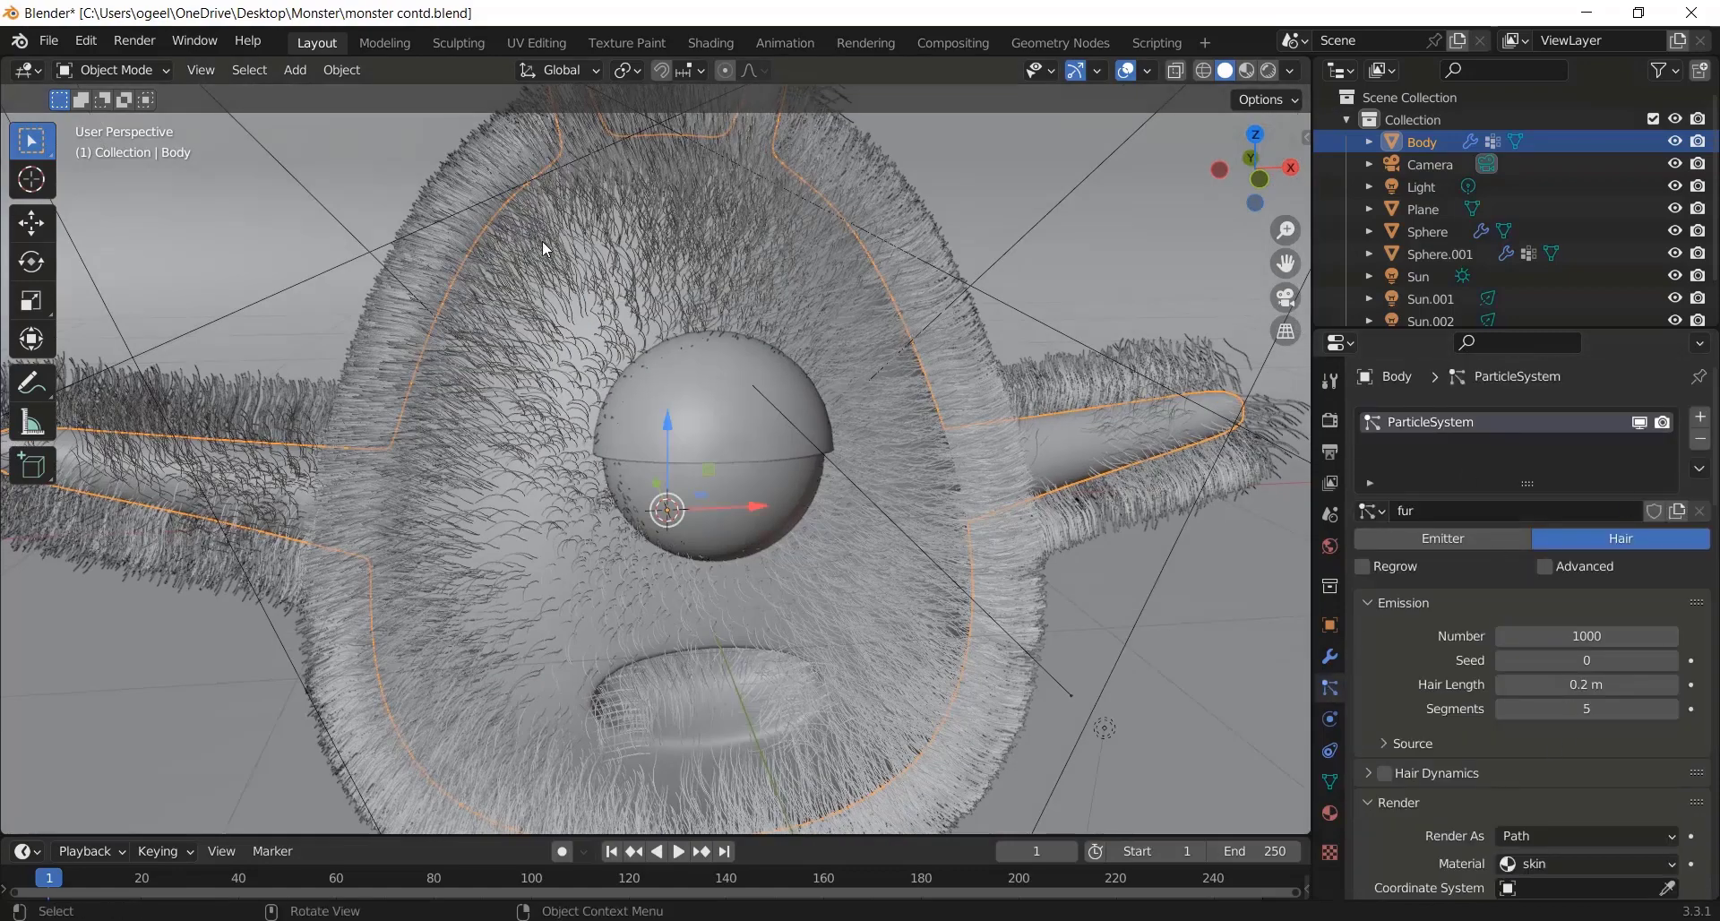
{"action": "scroll", "coordinate": [680, 448], "scroll_direction": "down", "scroll_amount": 6}
{"action": "left_click", "coordinate": [105, 71]}
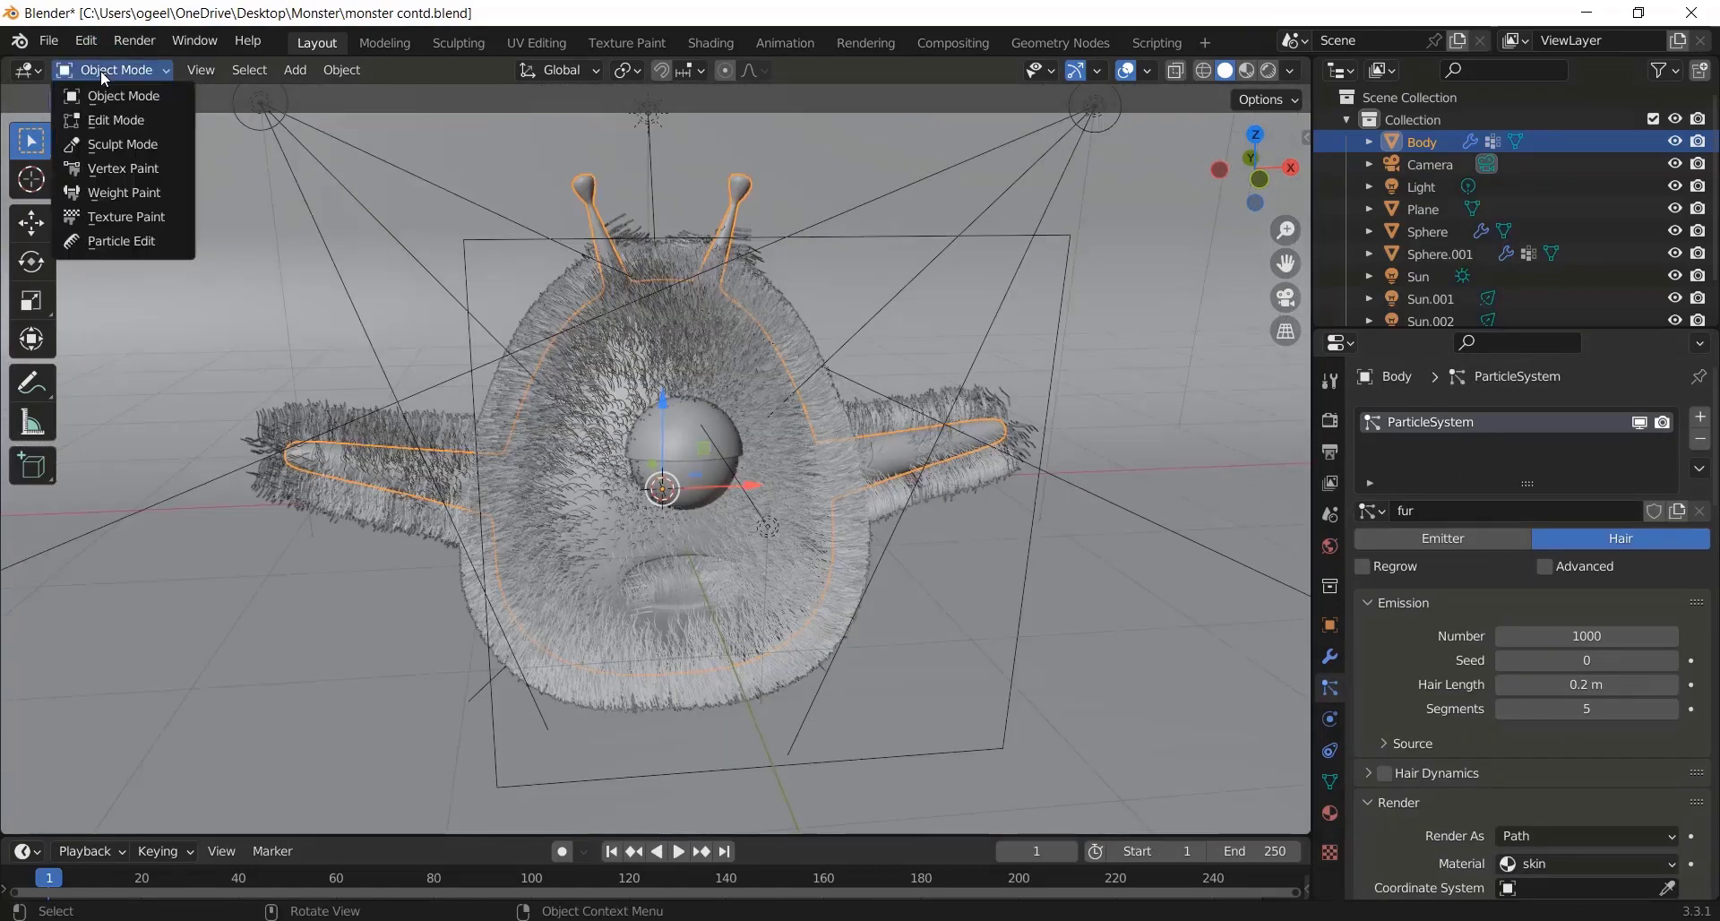
{"action": "left_click", "coordinate": [121, 241]}
{"action": "key", "text": "n"}
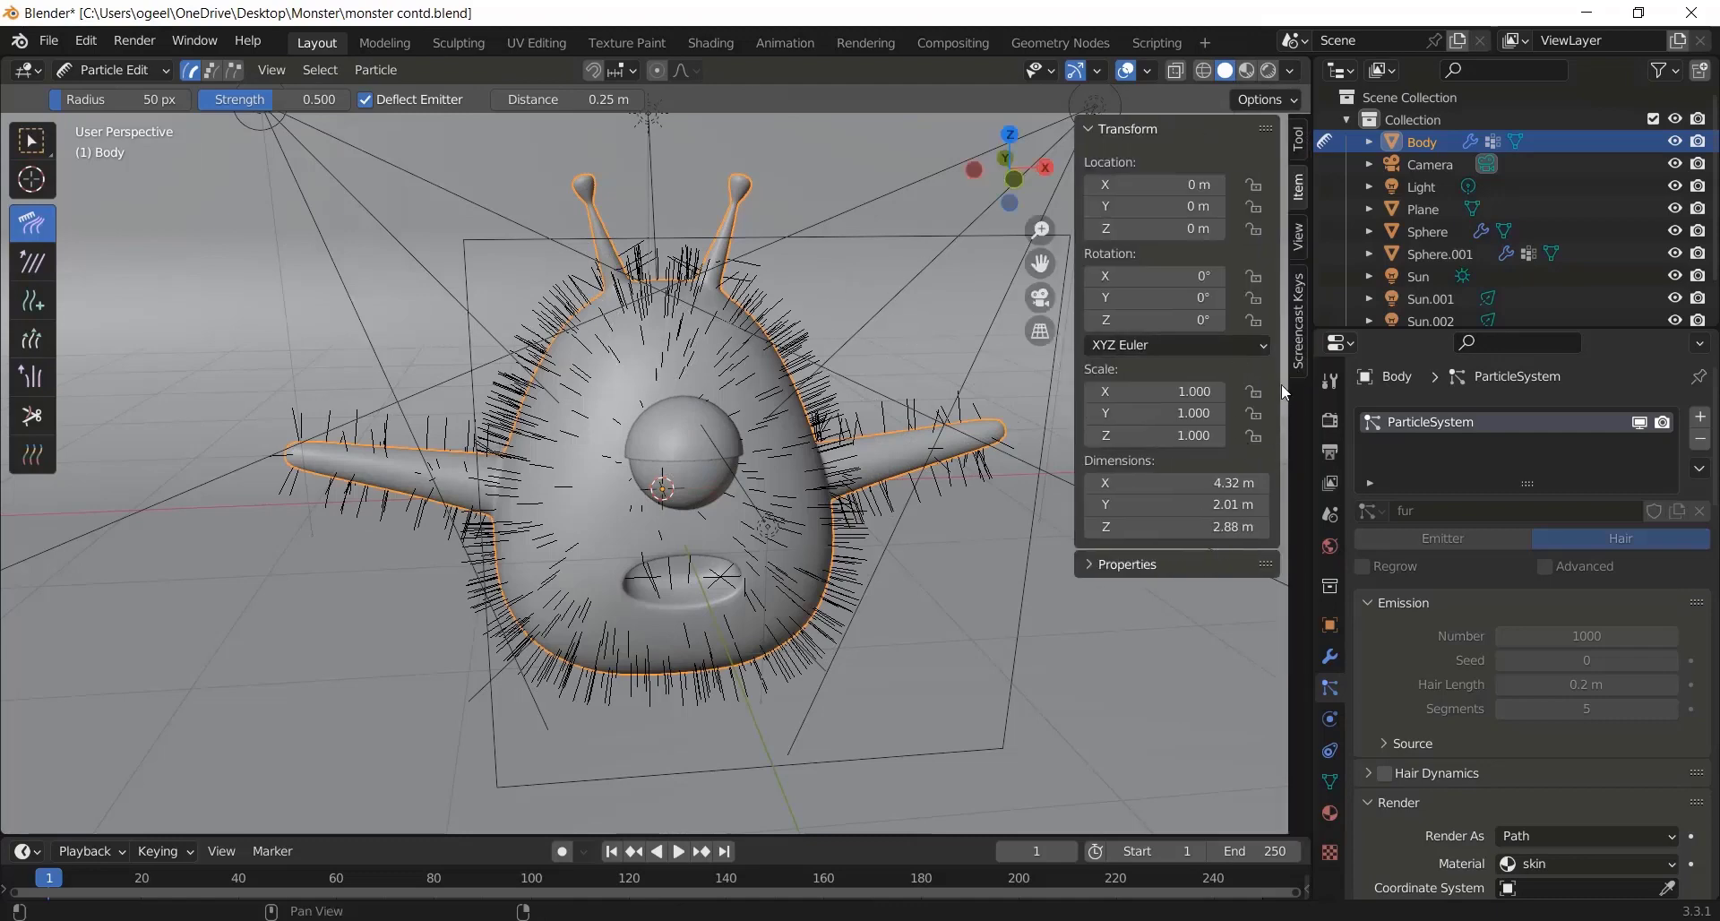
{"action": "left_click", "coordinate": [1298, 139]}
{"action": "left_click", "coordinate": [1179, 534]}
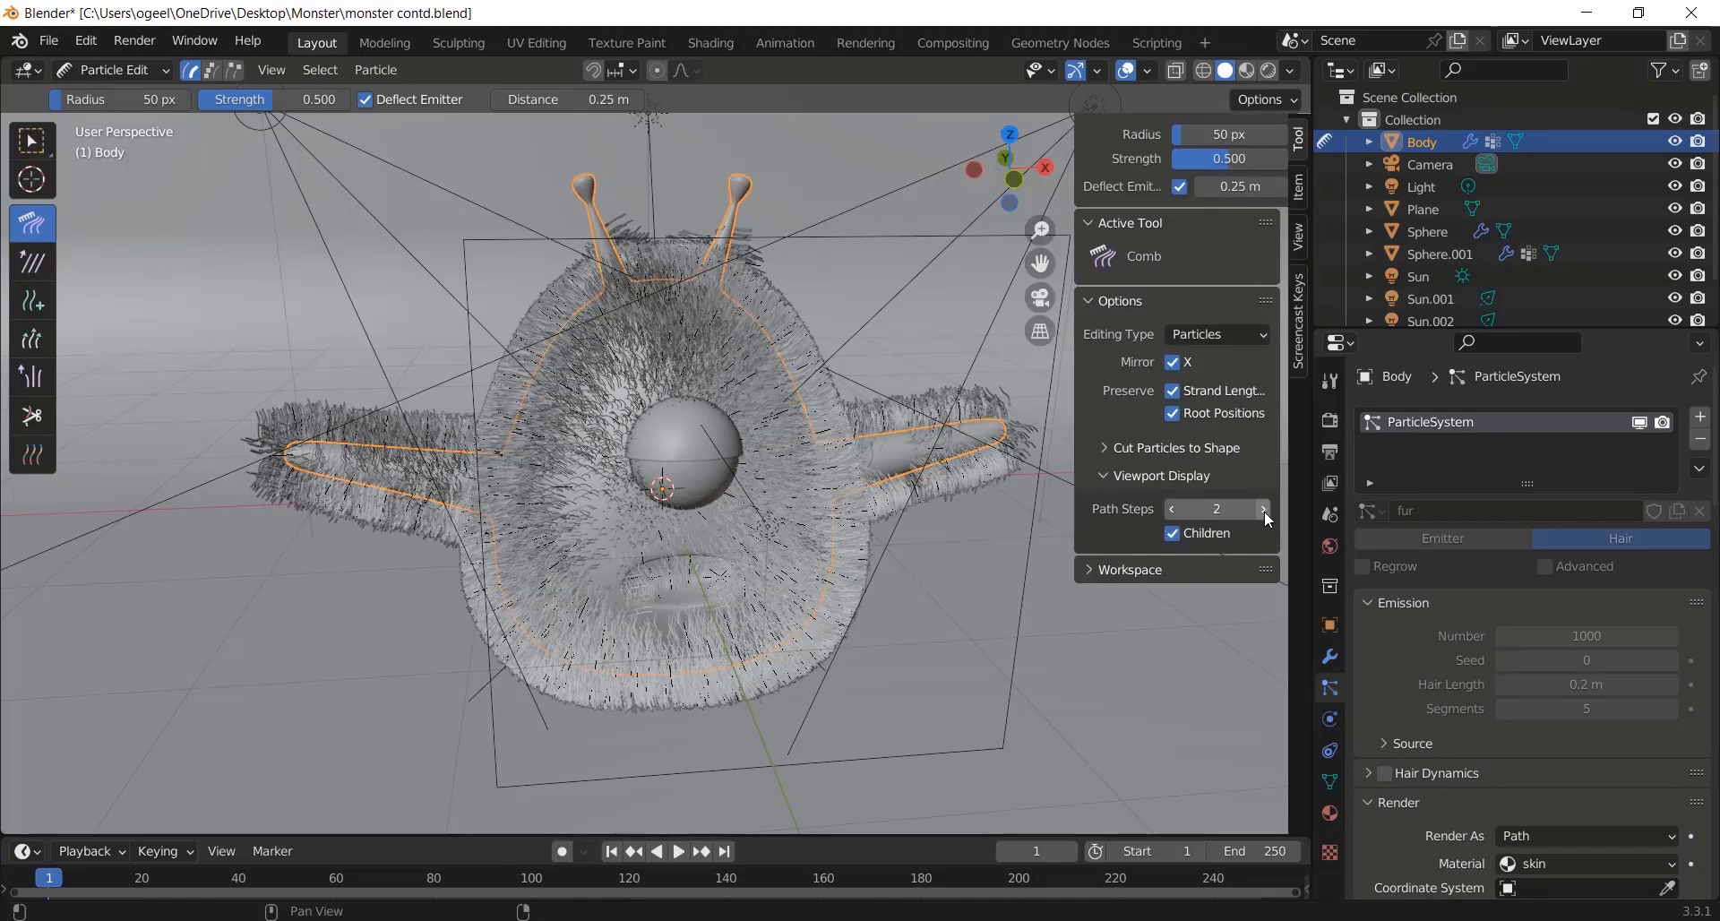
{"action": "key", "text": "Return"}
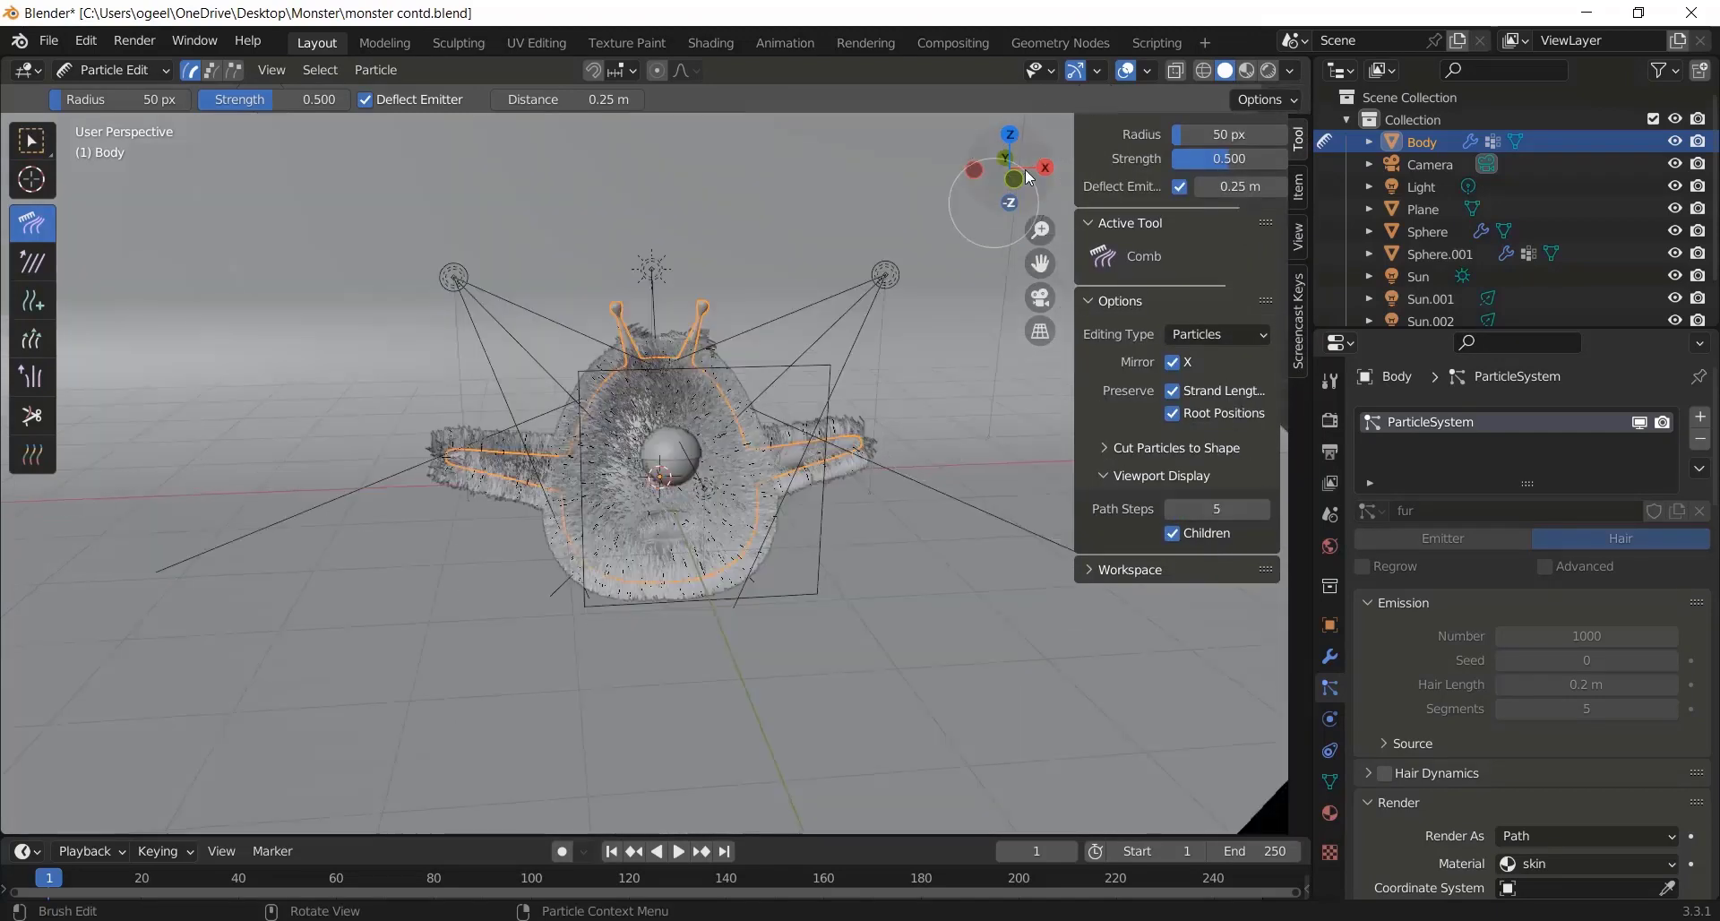
Step: Hide the child hairs in the particle editing display so only the parent strands show
{"action": "middle_click_drag", "start_coordinate": [972, 401], "coordinate": [842, 400]}
{"action": "scroll", "coordinate": [842, 401], "scroll_direction": "up", "scroll_amount": 2}
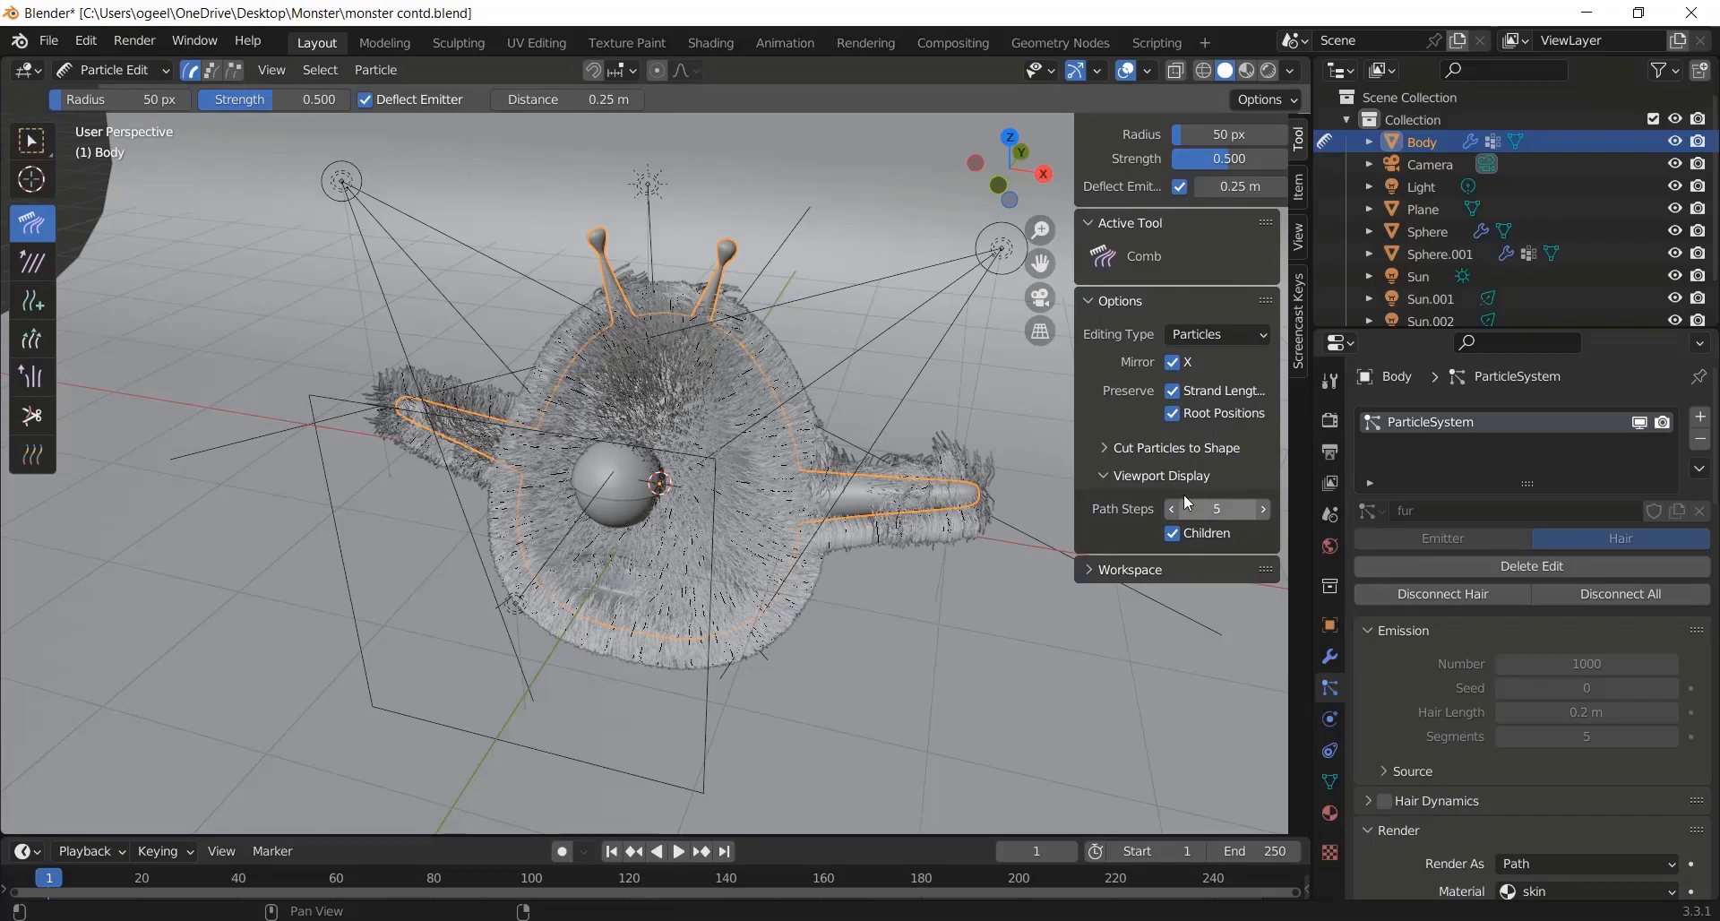
{"action": "left_click", "coordinate": [1192, 535]}
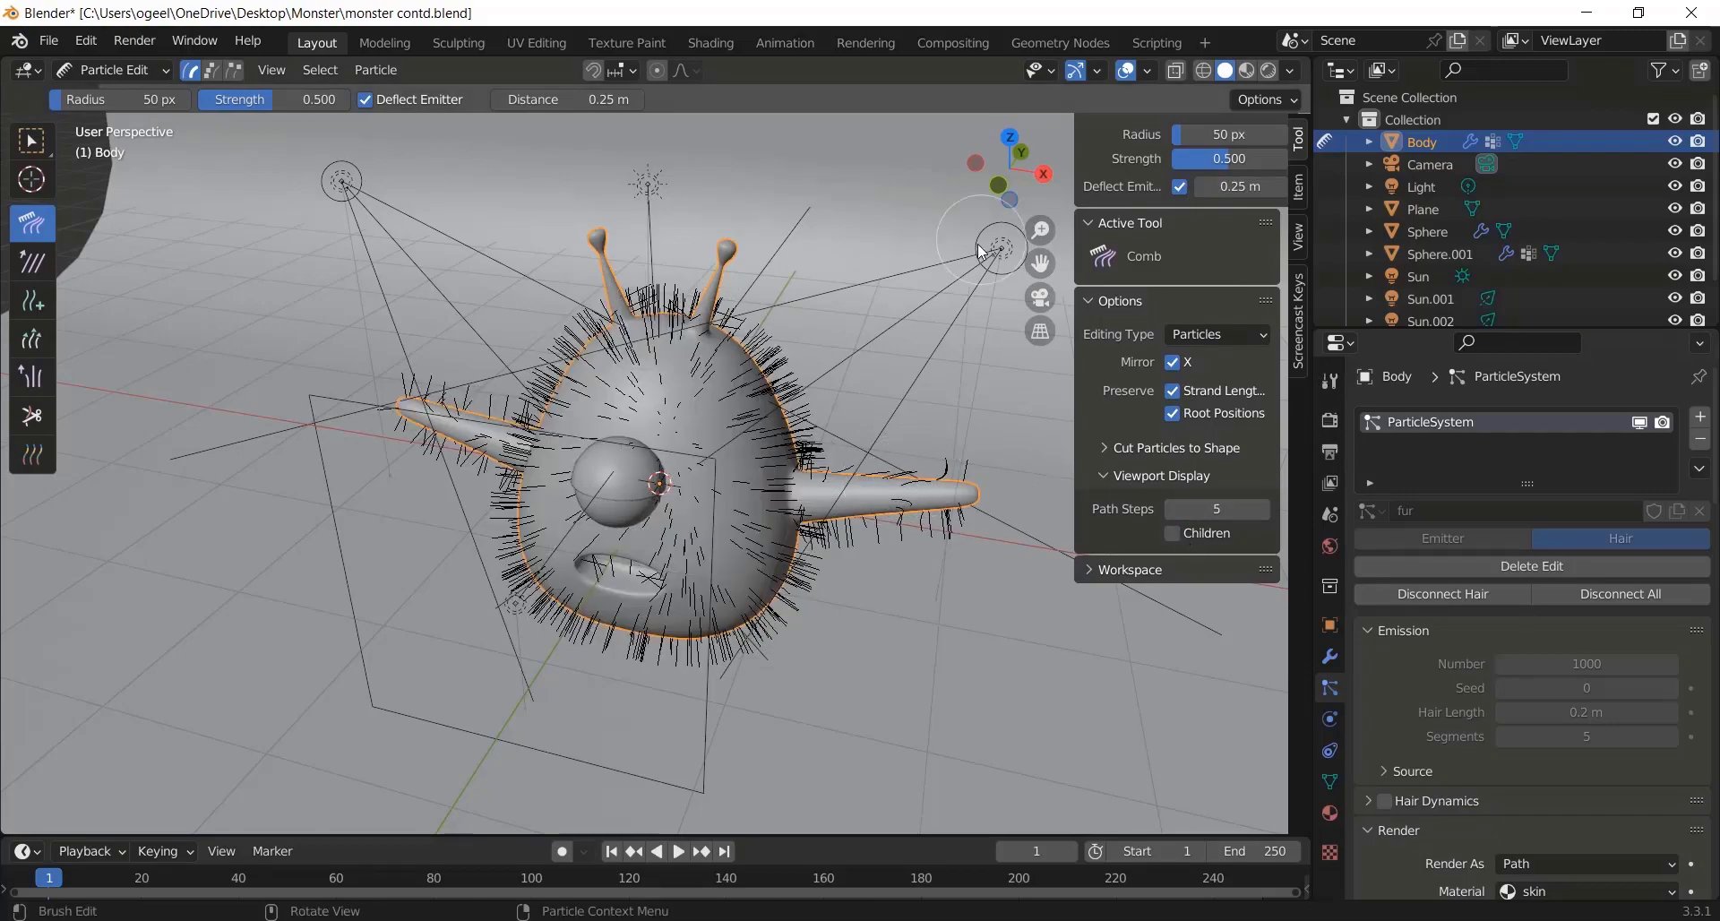
{"action": "mouse_move", "coordinate": [1020, 169]}
{"action": "left_mouse_down"}
{"action": "mouse_move", "coordinate": [867, 139]}
{"action": "mouse_move", "coordinate": [1000, 176]}
{"action": "left_mouse_up"}
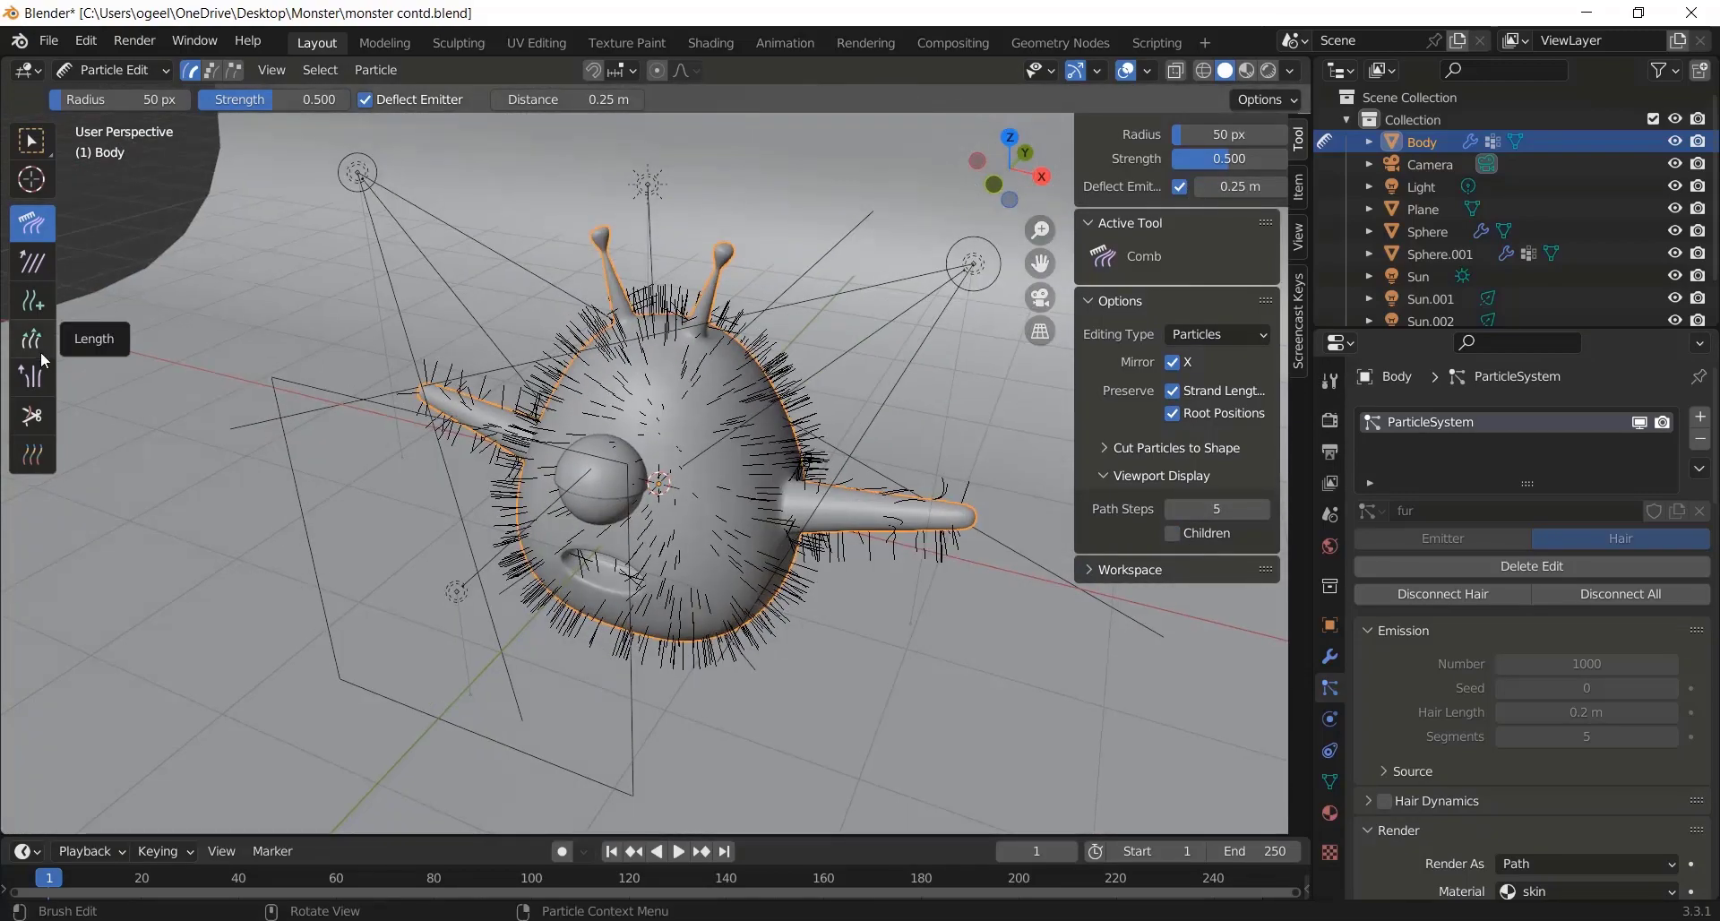
Step: Choose the Add brush with Interpolate enabled and undo the last brush stroke
{"action": "left_click", "coordinate": [32, 301]}
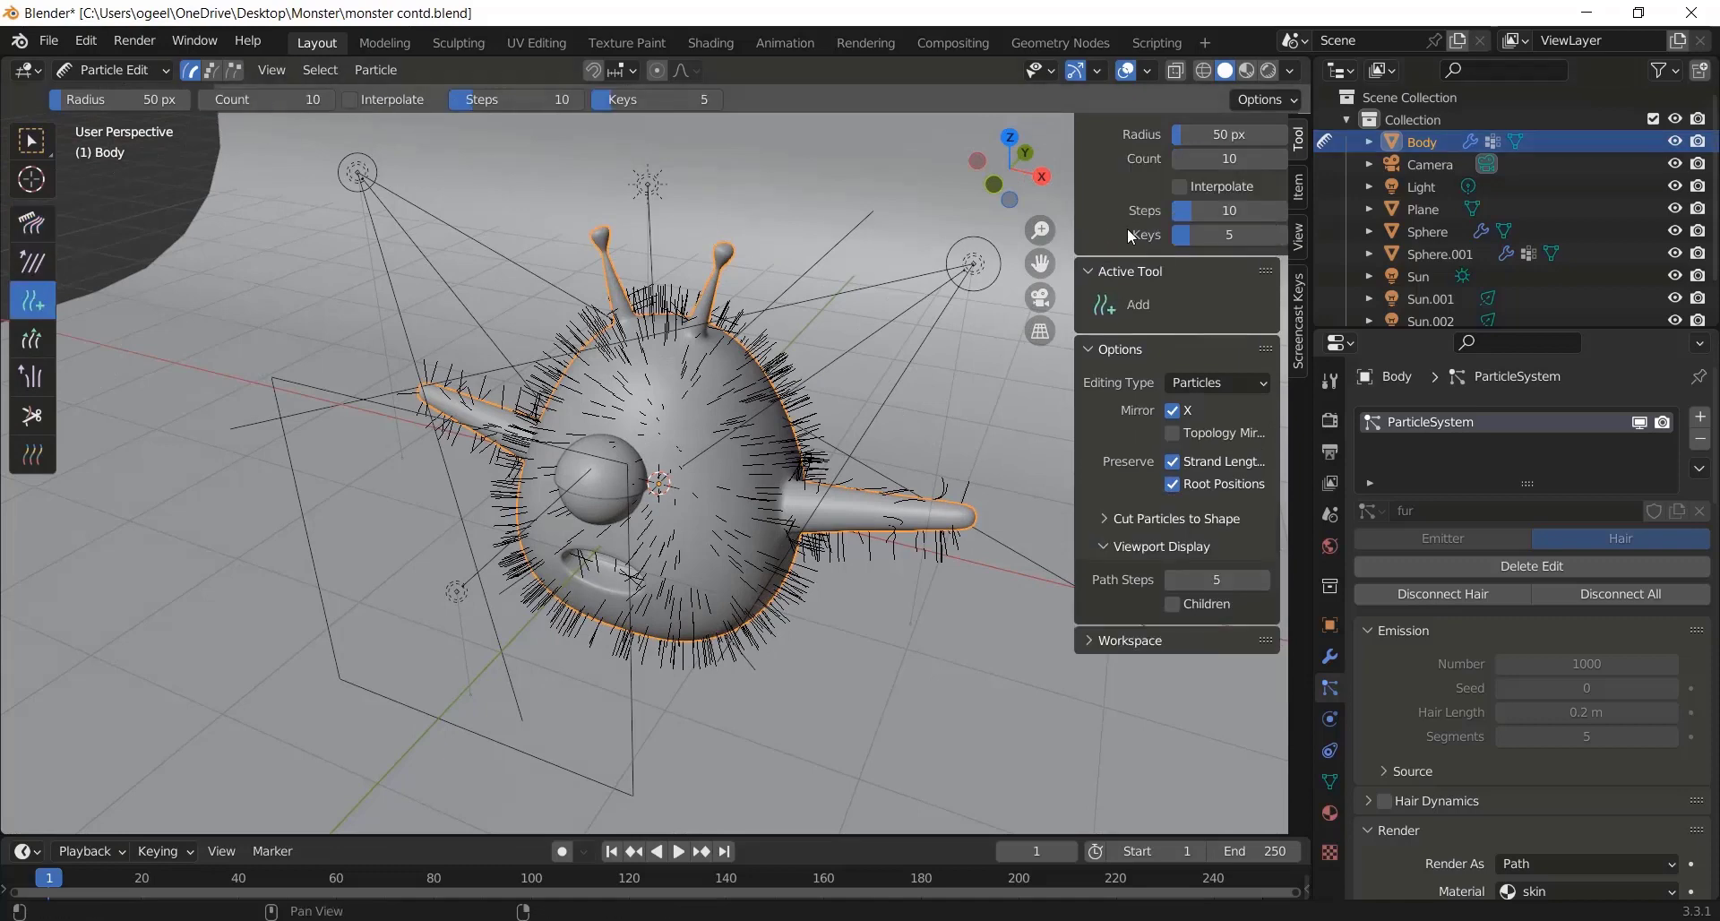
{"action": "left_click", "coordinate": [1188, 190]}
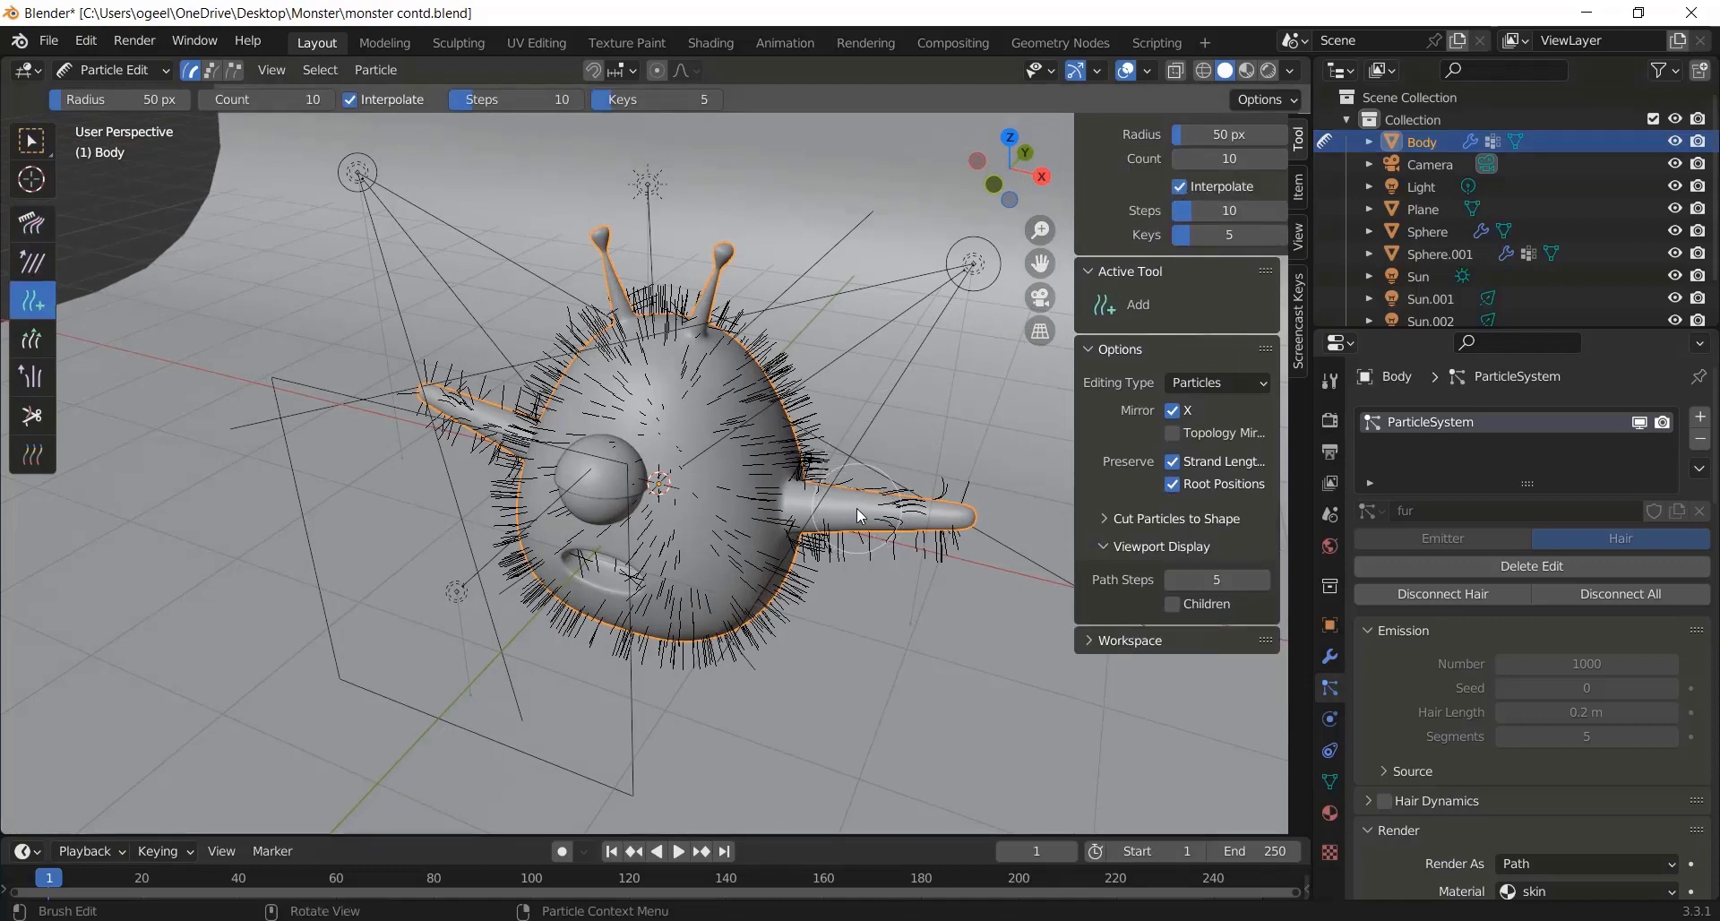
{"action": "key", "text": "ctrl+z"}
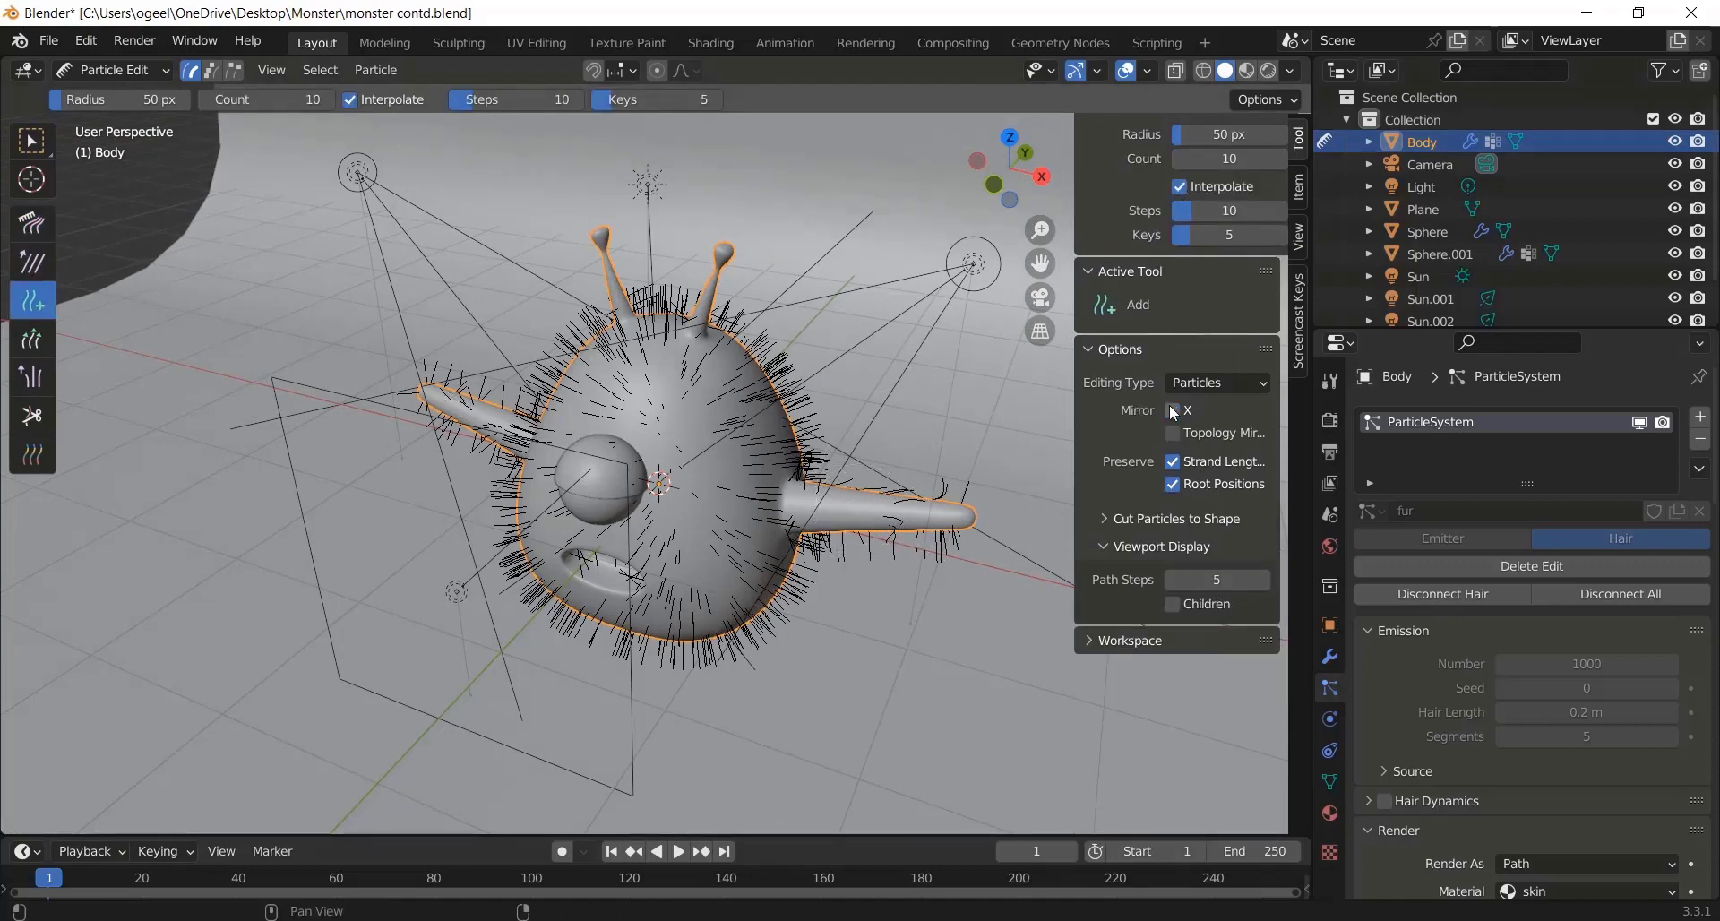
Step: Try adding hair strands along the monster's arm with the Add brush
{"action": "scroll", "coordinate": [925, 516], "scroll_direction": "up", "scroll_amount": 3}
{"action": "left_click_drag", "start_coordinate": [1040, 269], "coordinate": [770, 183]}
{"action": "scroll", "coordinate": [714, 483], "scroll_direction": "up", "scroll_amount": 2}
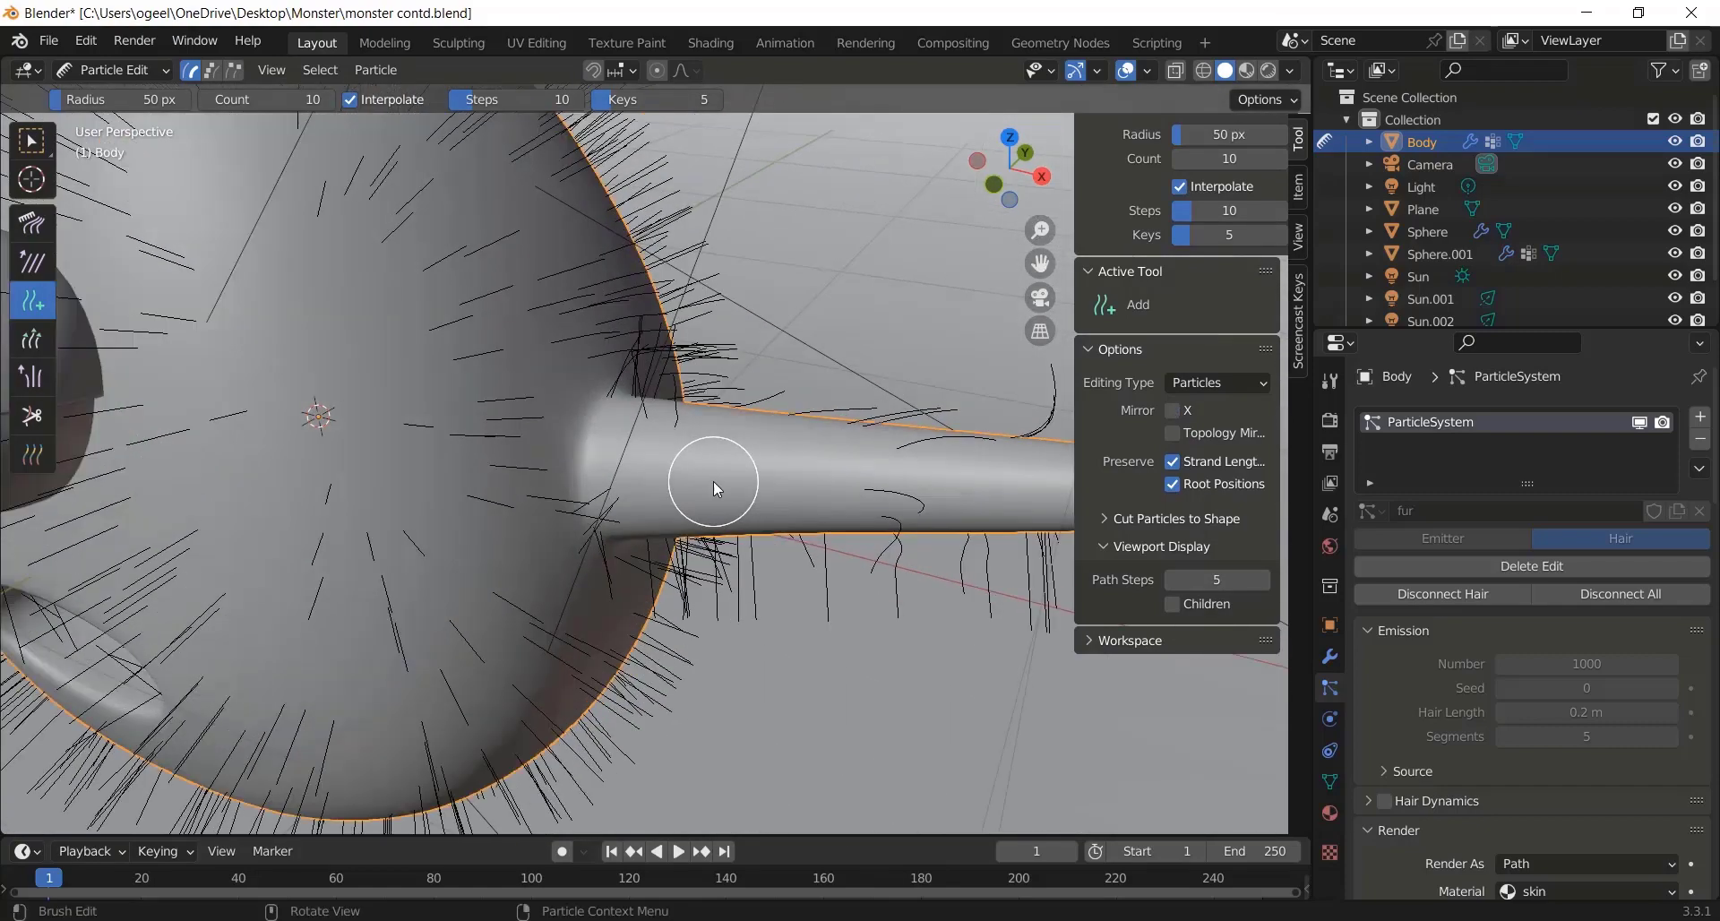
{"action": "left_click_drag", "start_coordinate": [713, 481], "coordinate": [1009, 488]}
{"action": "scroll", "coordinate": [792, 441], "scroll_direction": "down", "scroll_amount": 4}
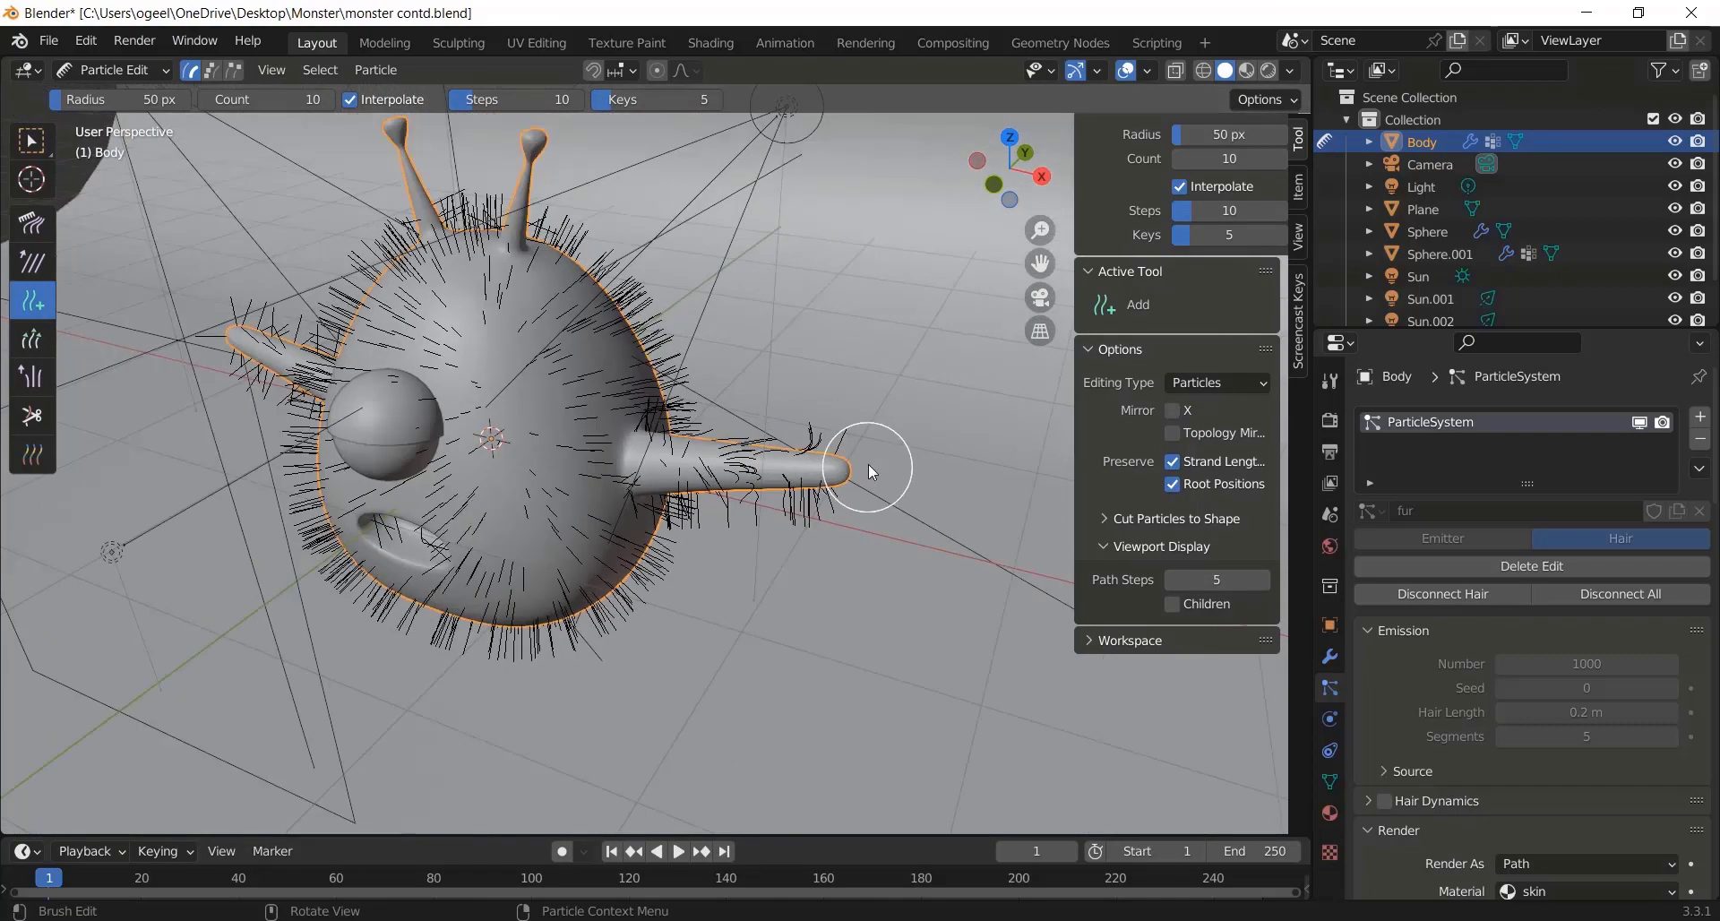
{"action": "scroll", "coordinate": [868, 464], "scroll_direction": "up", "scroll_amount": 4}
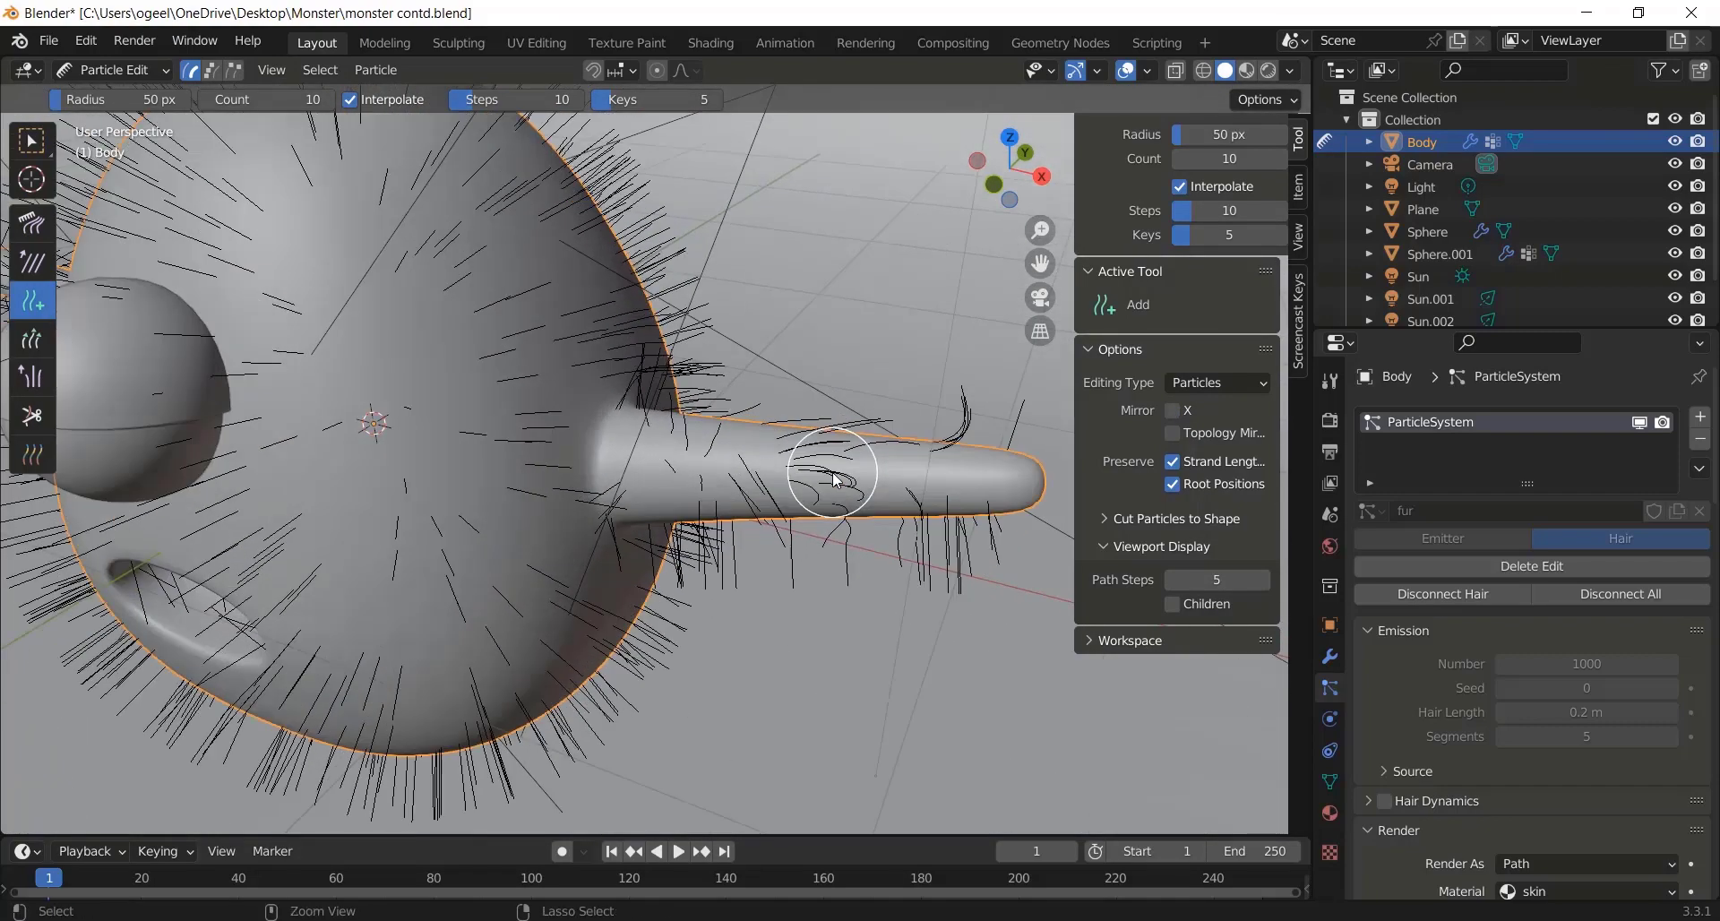
Step: Set the Add brush to a count of 5 and a radius of 39 px, and add strands along the bare arm
{"action": "left_click", "coordinate": [1236, 156]}
{"action": "type", "text": "5"}
{"action": "key", "text": "Return"}
{"action": "left_click", "coordinate": [704, 466]}
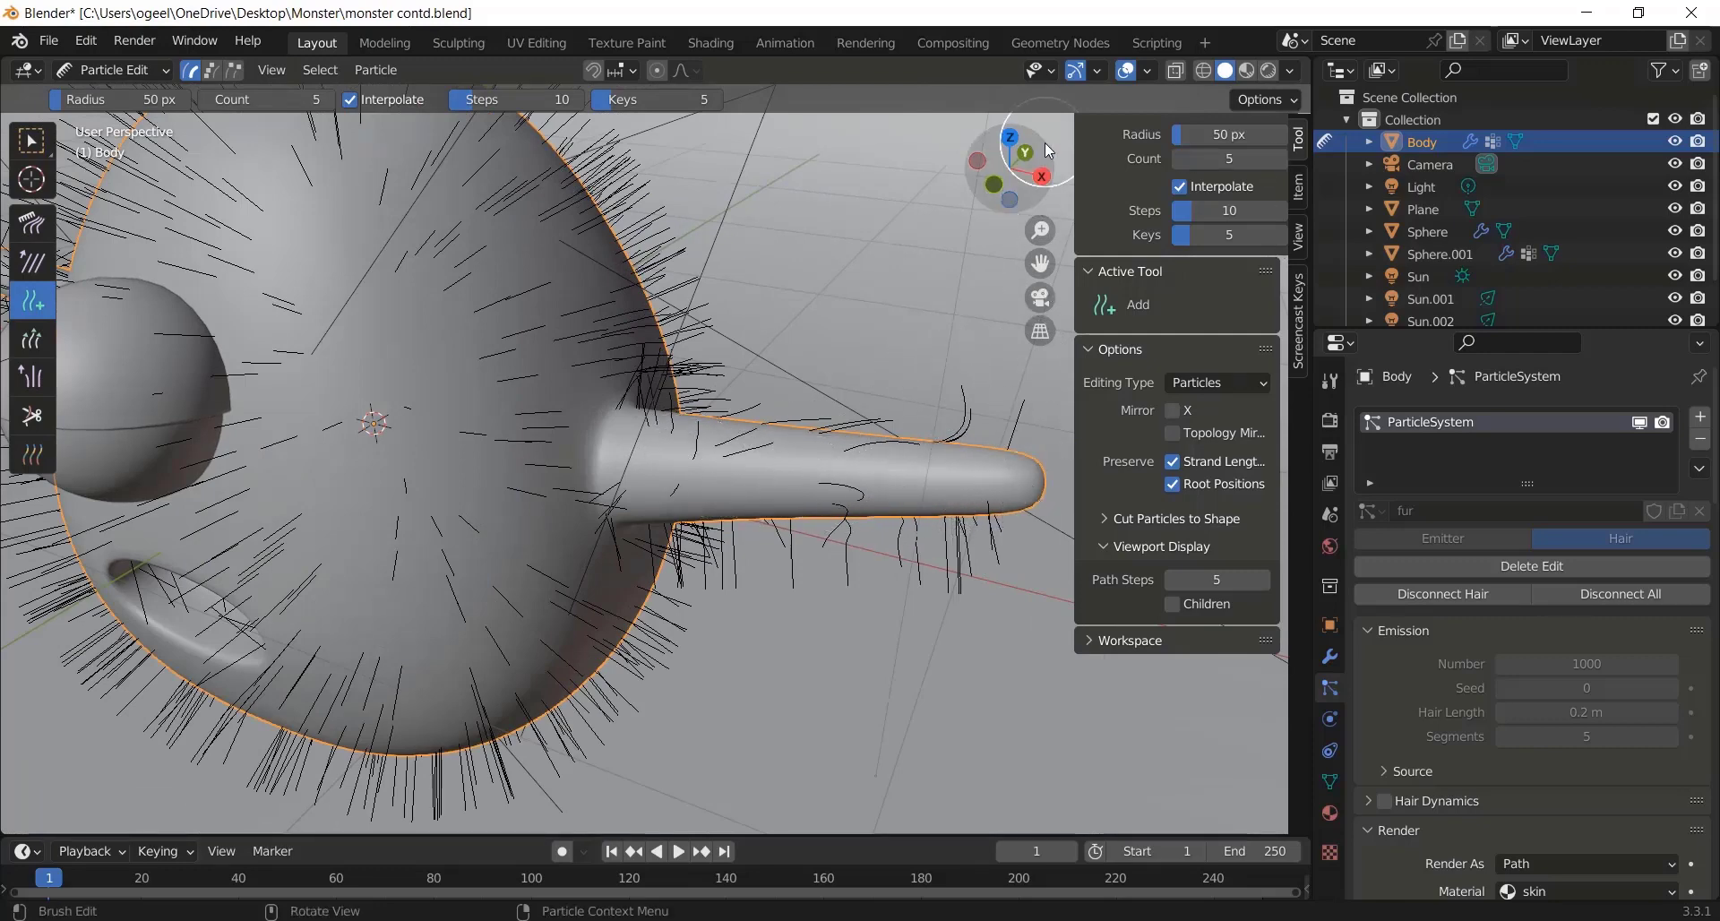
{"action": "left_click_drag", "start_coordinate": [1044, 142], "coordinate": [982, 121]}
{"action": "key", "text": "f"}
{"action": "left_click", "coordinate": [878, 407]}
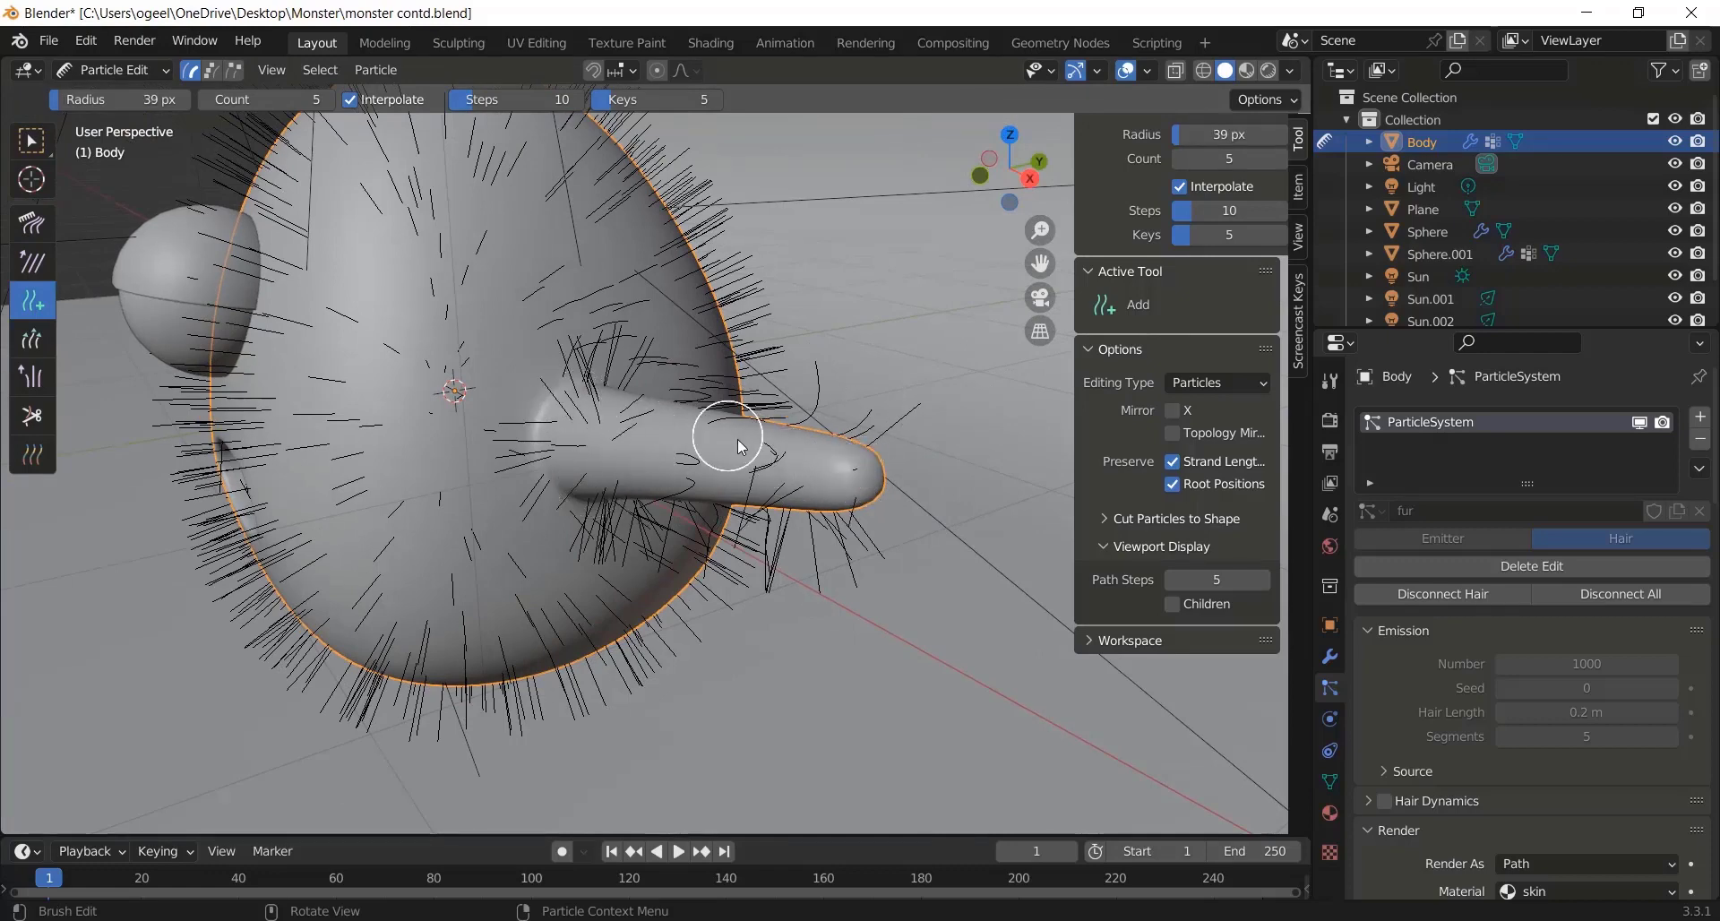
{"action": "middle_click_drag", "start_coordinate": [738, 439], "coordinate": [783, 529]}
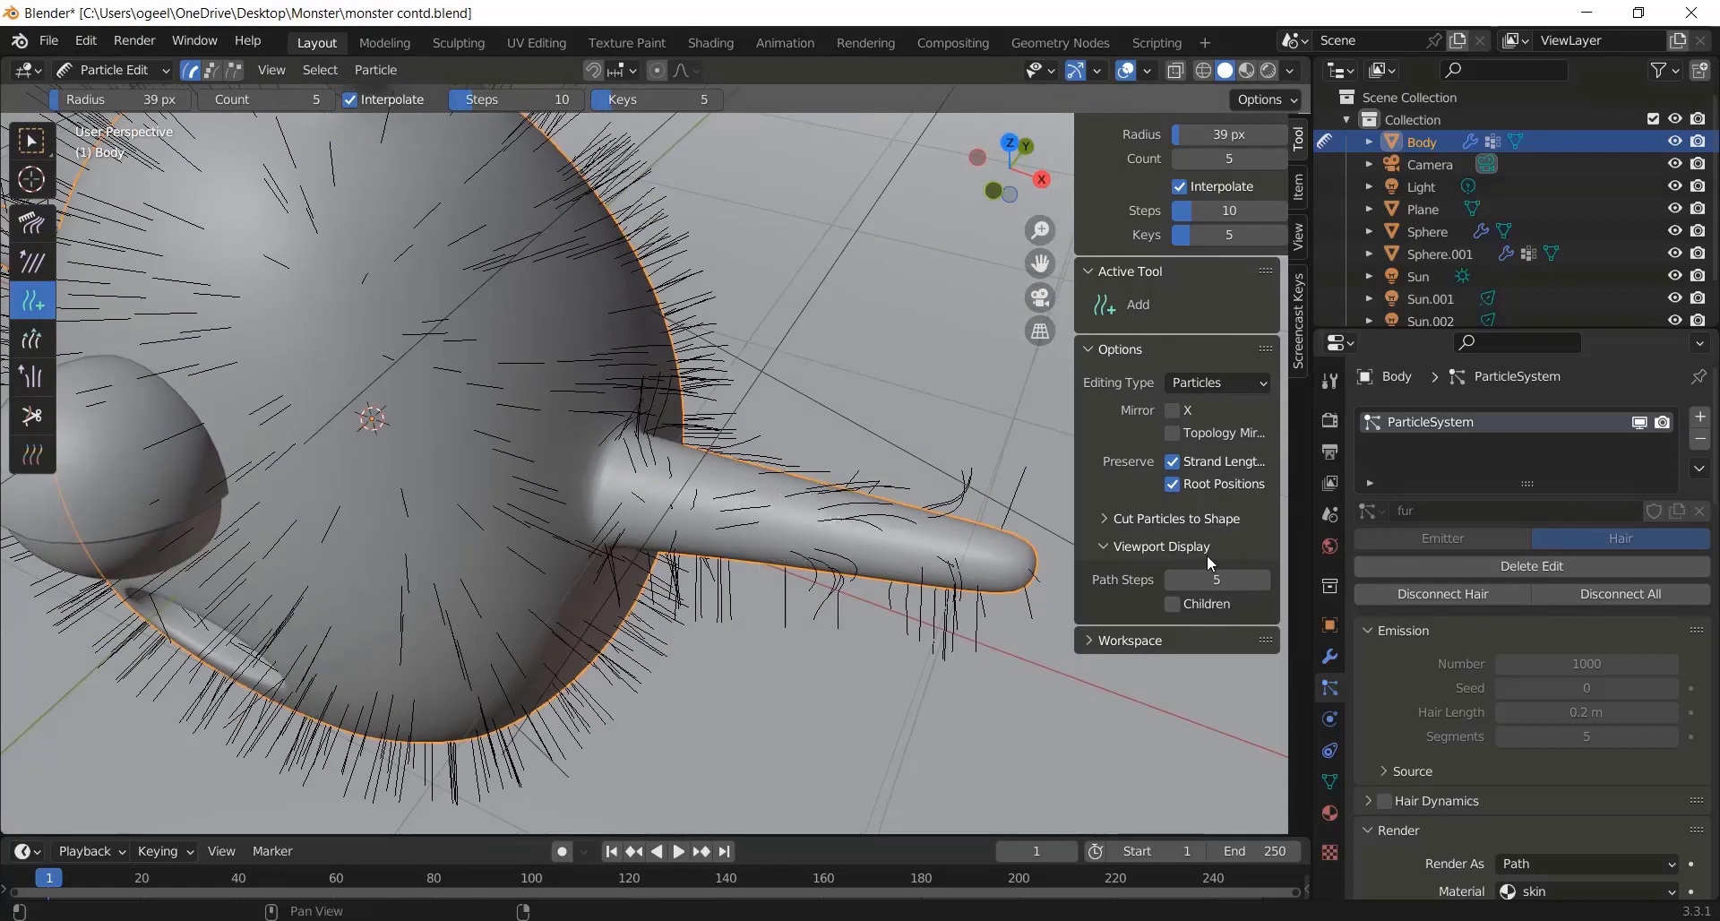
Step: Display the child hairs temporarily to check the fur coverage from the front, and hide them again
{"action": "left_click", "coordinate": [1172, 604]}
{"action": "middle_click_drag", "start_coordinate": [1039, 296], "coordinate": [994, 499]}
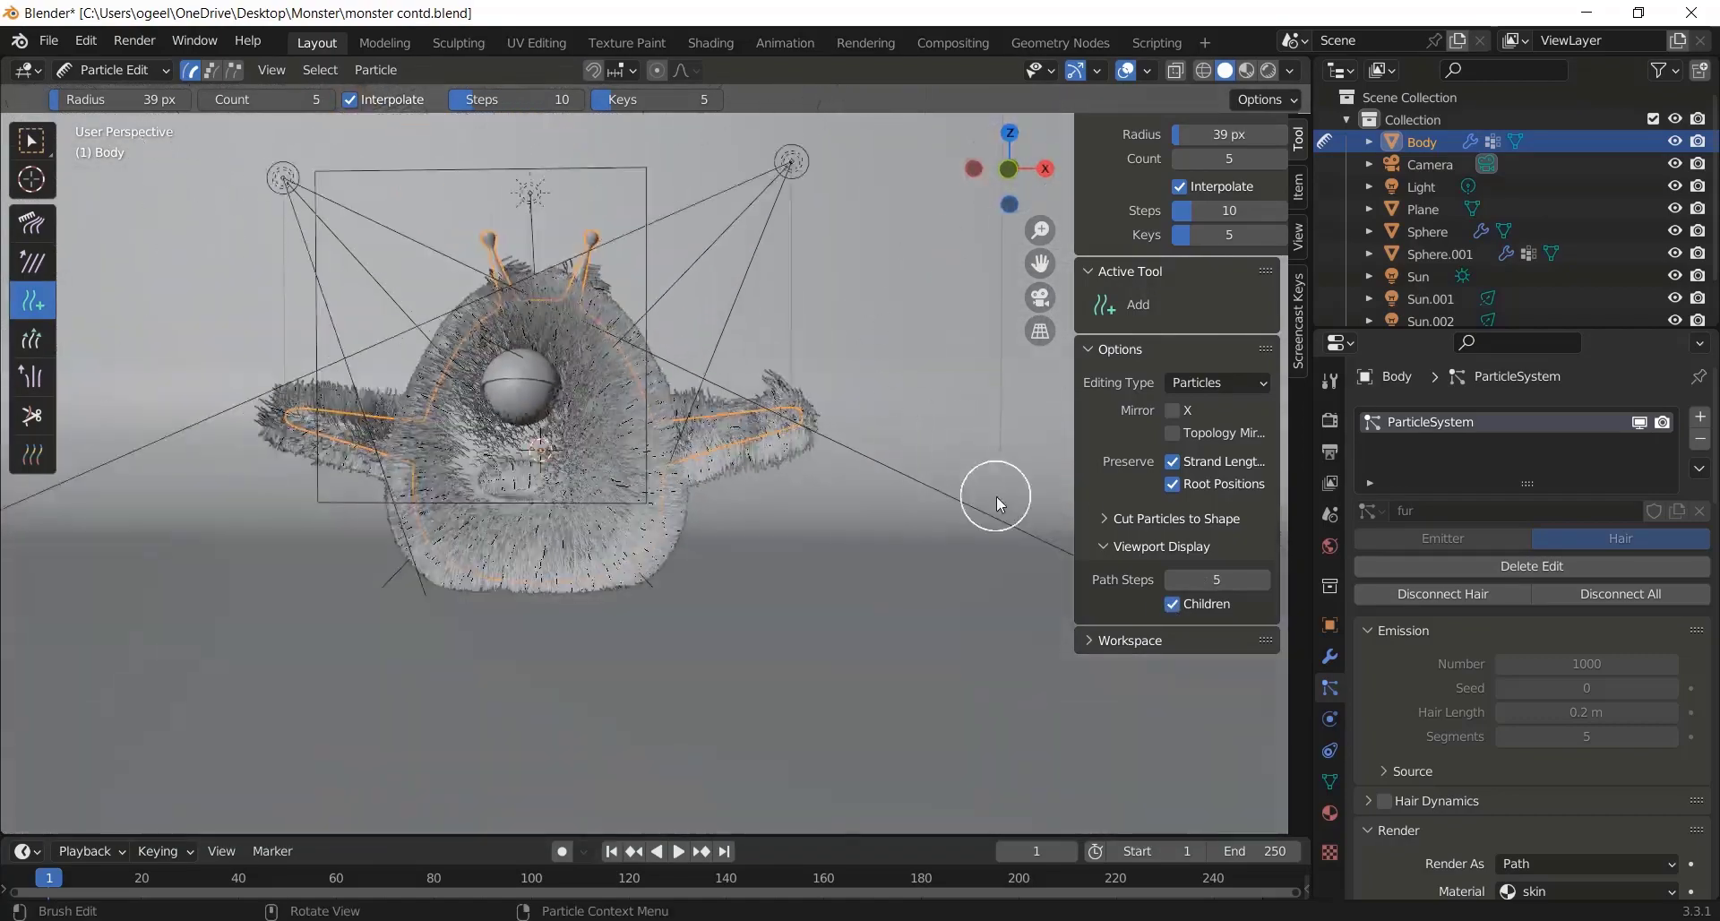
{"action": "left_click", "coordinate": [1172, 603]}
Step: Comb the strands on both arms and the body with the Comb brush at 50 px radius and 0.5 strength
{"action": "left_click", "coordinate": [32, 224]}
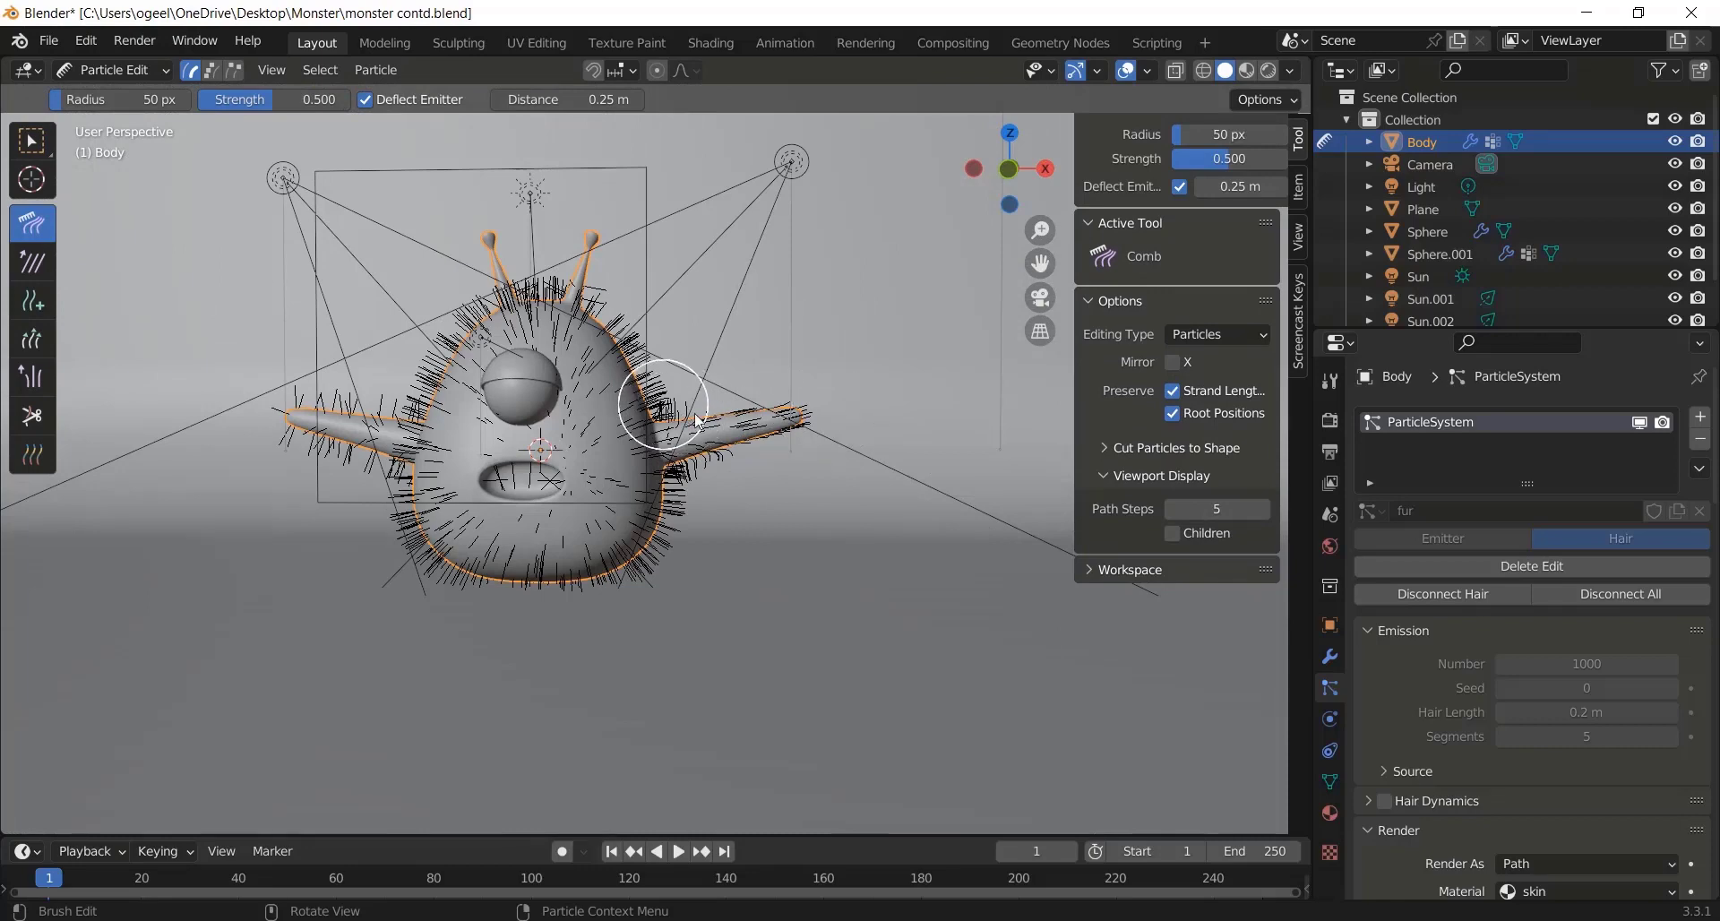
{"action": "left_click_drag", "start_coordinate": [698, 420], "coordinate": [707, 476]}
{"action": "left_click_drag", "start_coordinate": [377, 438], "coordinate": [258, 419]}
{"action": "mouse_move", "coordinate": [1002, 182]}
{"action": "left_mouse_down"}
{"action": "mouse_move", "coordinate": [1088, 242]}
{"action": "mouse_move", "coordinate": [1104, 282]}
{"action": "left_mouse_up"}
{"action": "mouse_move", "coordinate": [410, 613]}
{"action": "left_mouse_down"}
{"action": "mouse_move", "coordinate": [358, 716]}
{"action": "mouse_move", "coordinate": [375, 643]}
{"action": "left_mouse_up"}
{"action": "left_click_drag", "start_coordinate": [480, 658], "coordinate": [391, 676]}
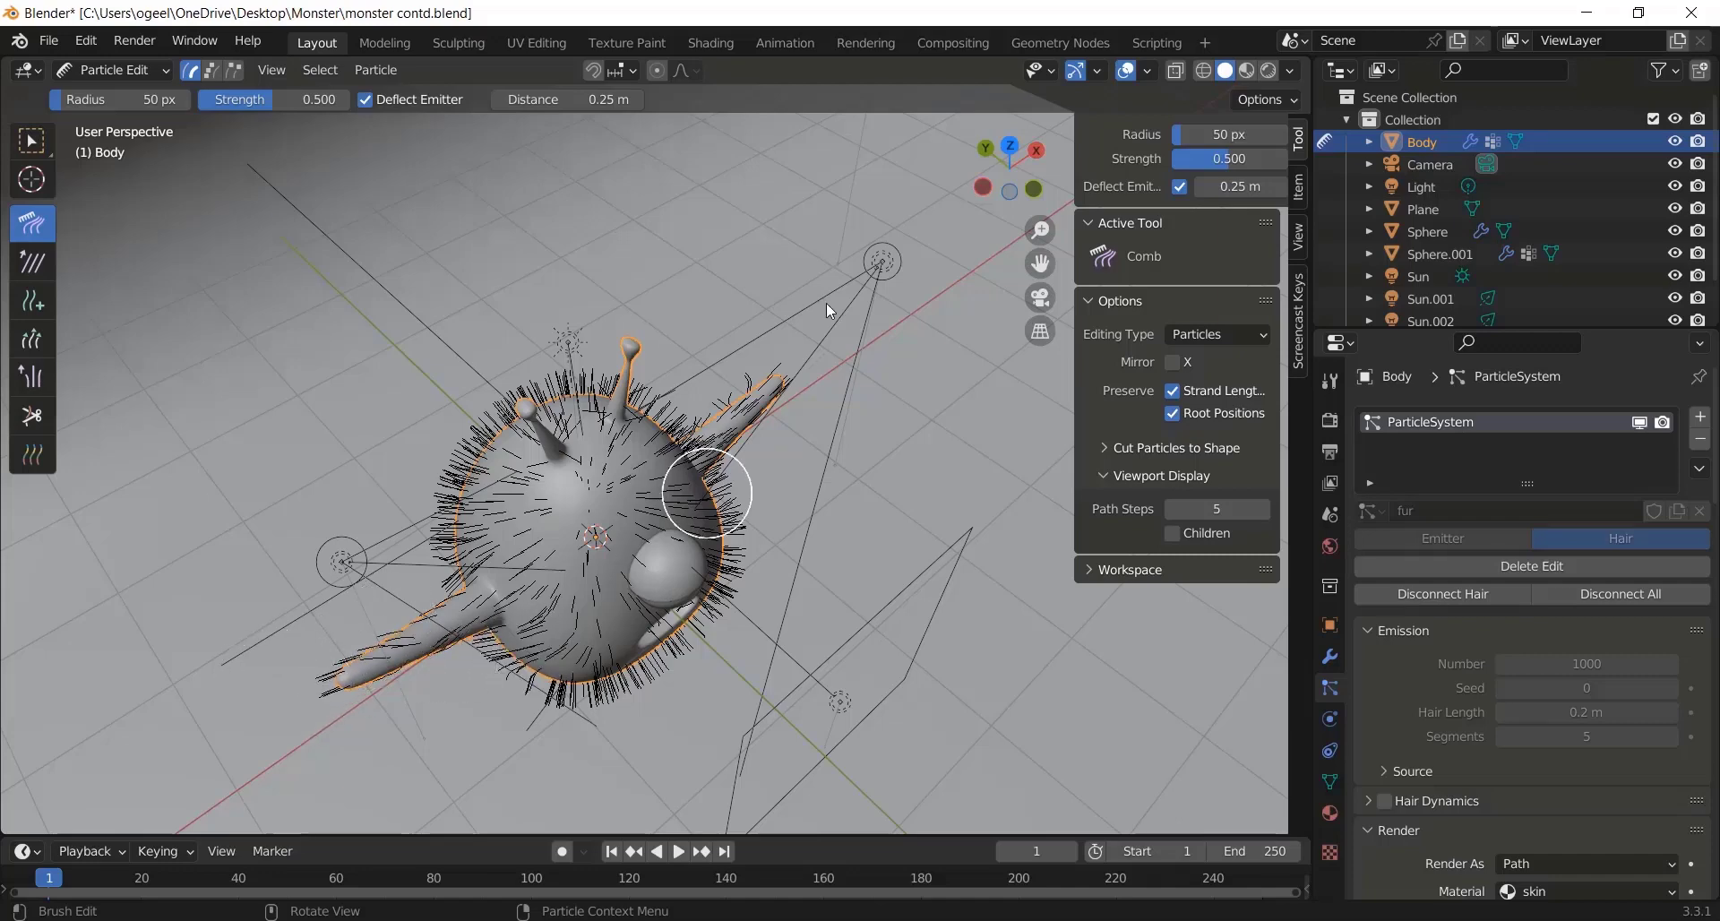
Step: Cut away the hair strands inside the mouth with the Cut brush
{"action": "mouse_move", "coordinate": [1002, 170]}
{"action": "left_mouse_down"}
{"action": "mouse_move", "coordinate": [944, 813]}
{"action": "mouse_move", "coordinate": [938, 788]}
{"action": "left_mouse_up"}
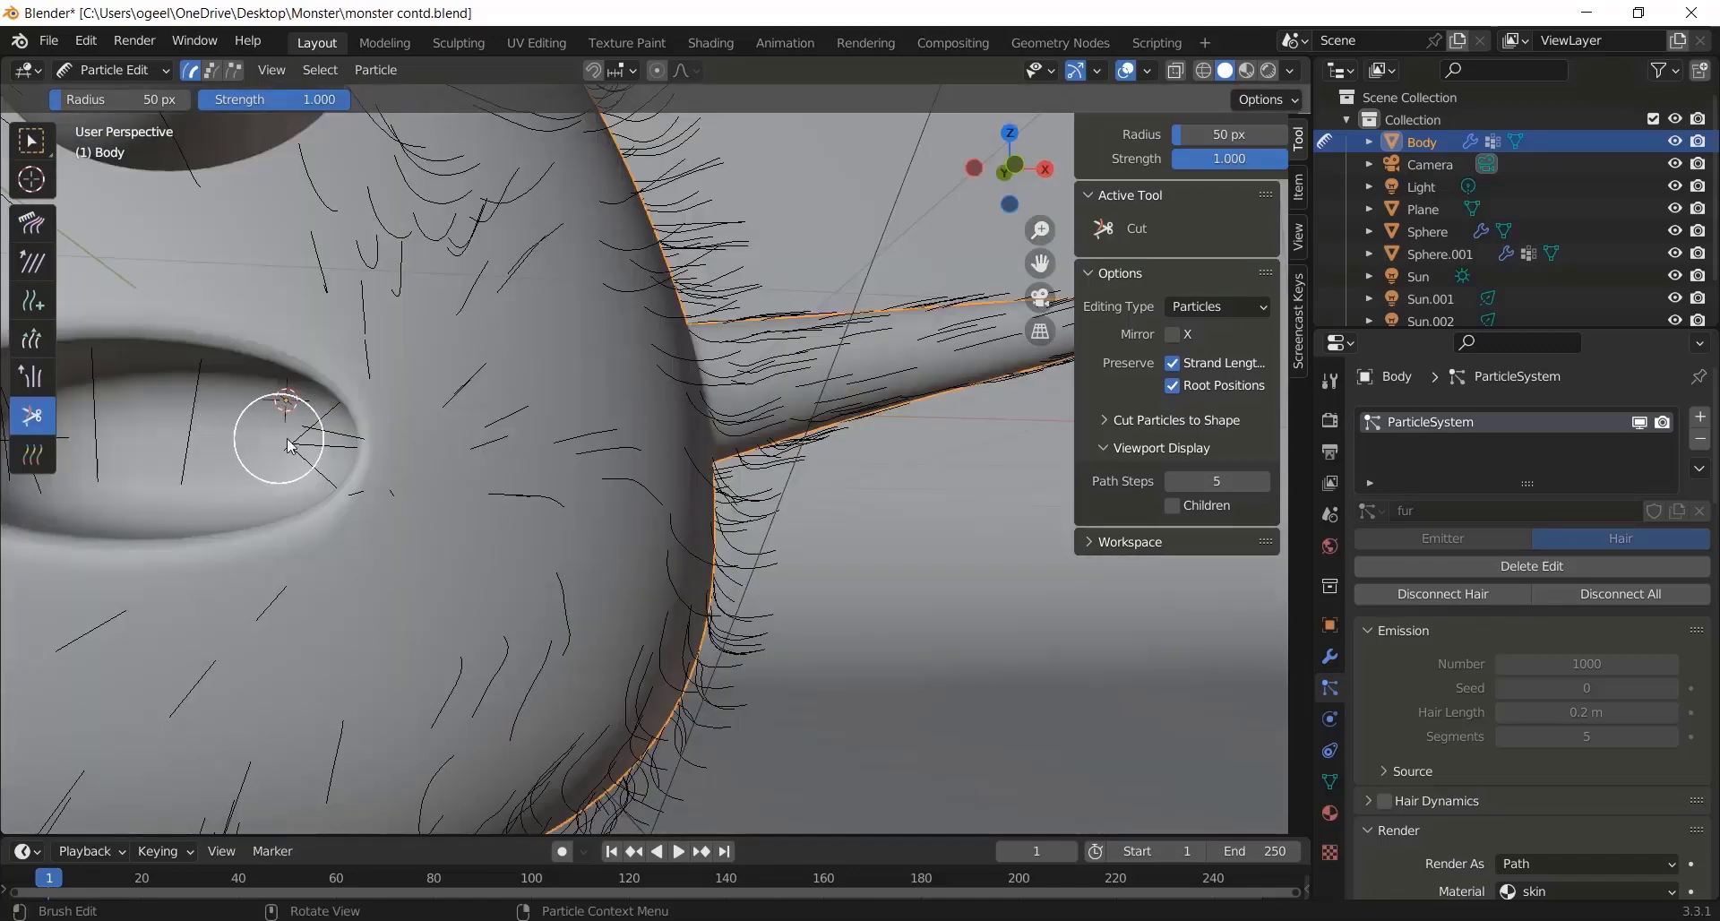
{"action": "scroll", "coordinate": [202, 476], "scroll_direction": "down", "scroll_amount": 2}
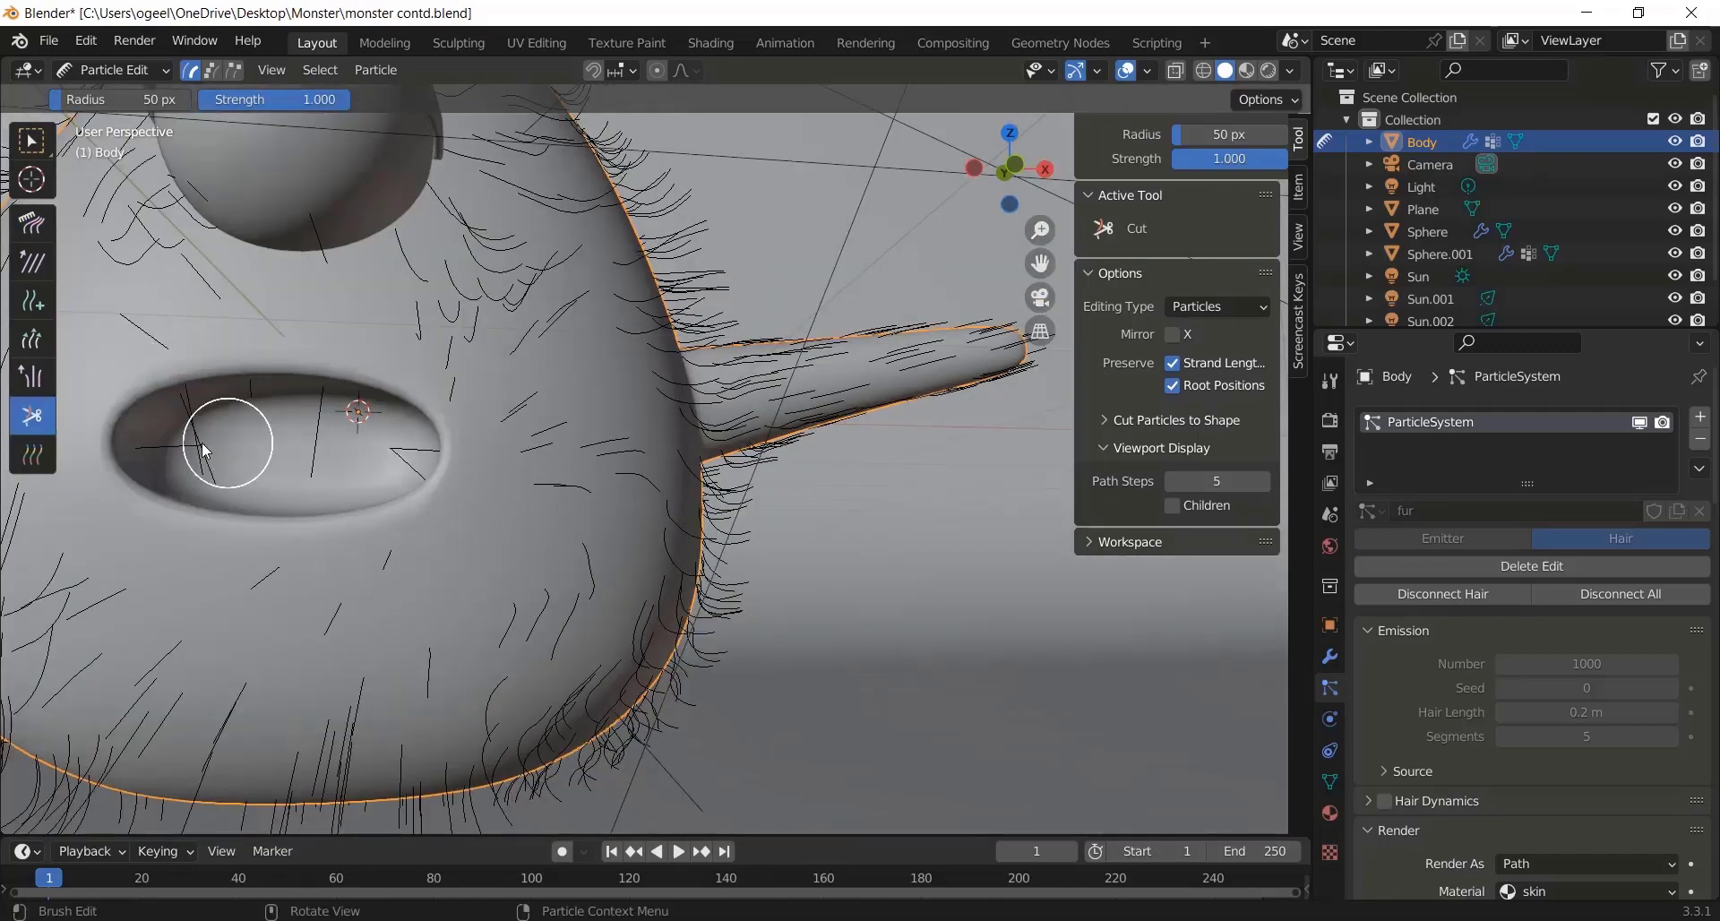
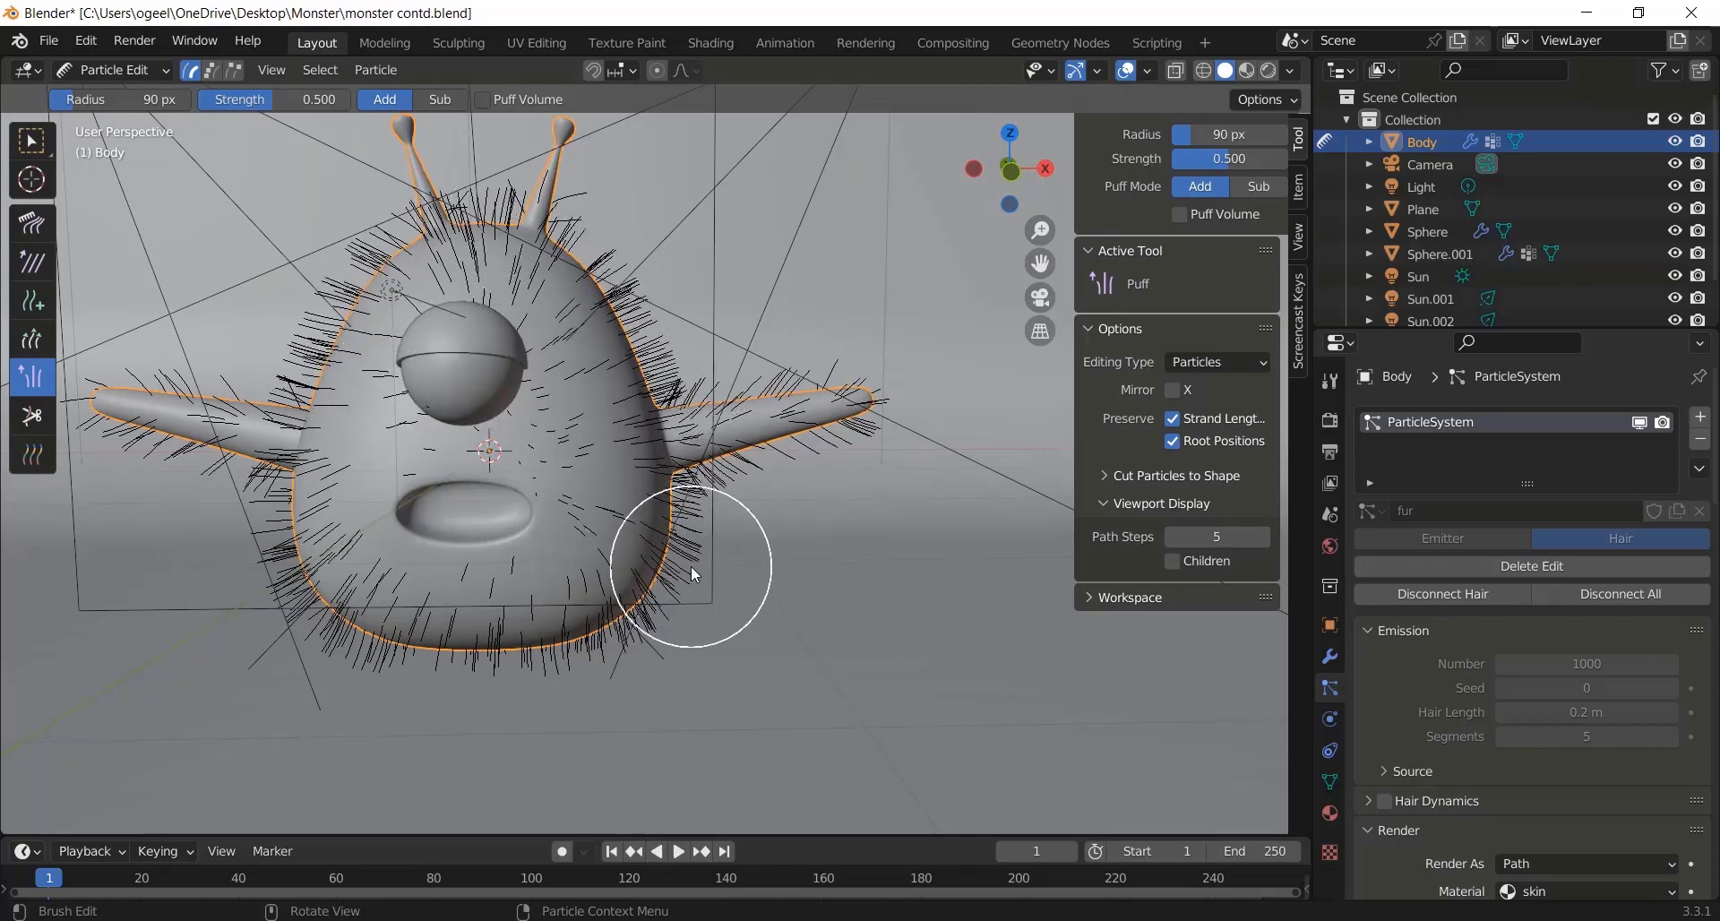
Step: Return to Object Mode and inspect the groomed fur from several angles in solid and rendered shading
{"action": "left_click", "coordinate": [113, 70]}
{"action": "left_click", "coordinate": [134, 97]}
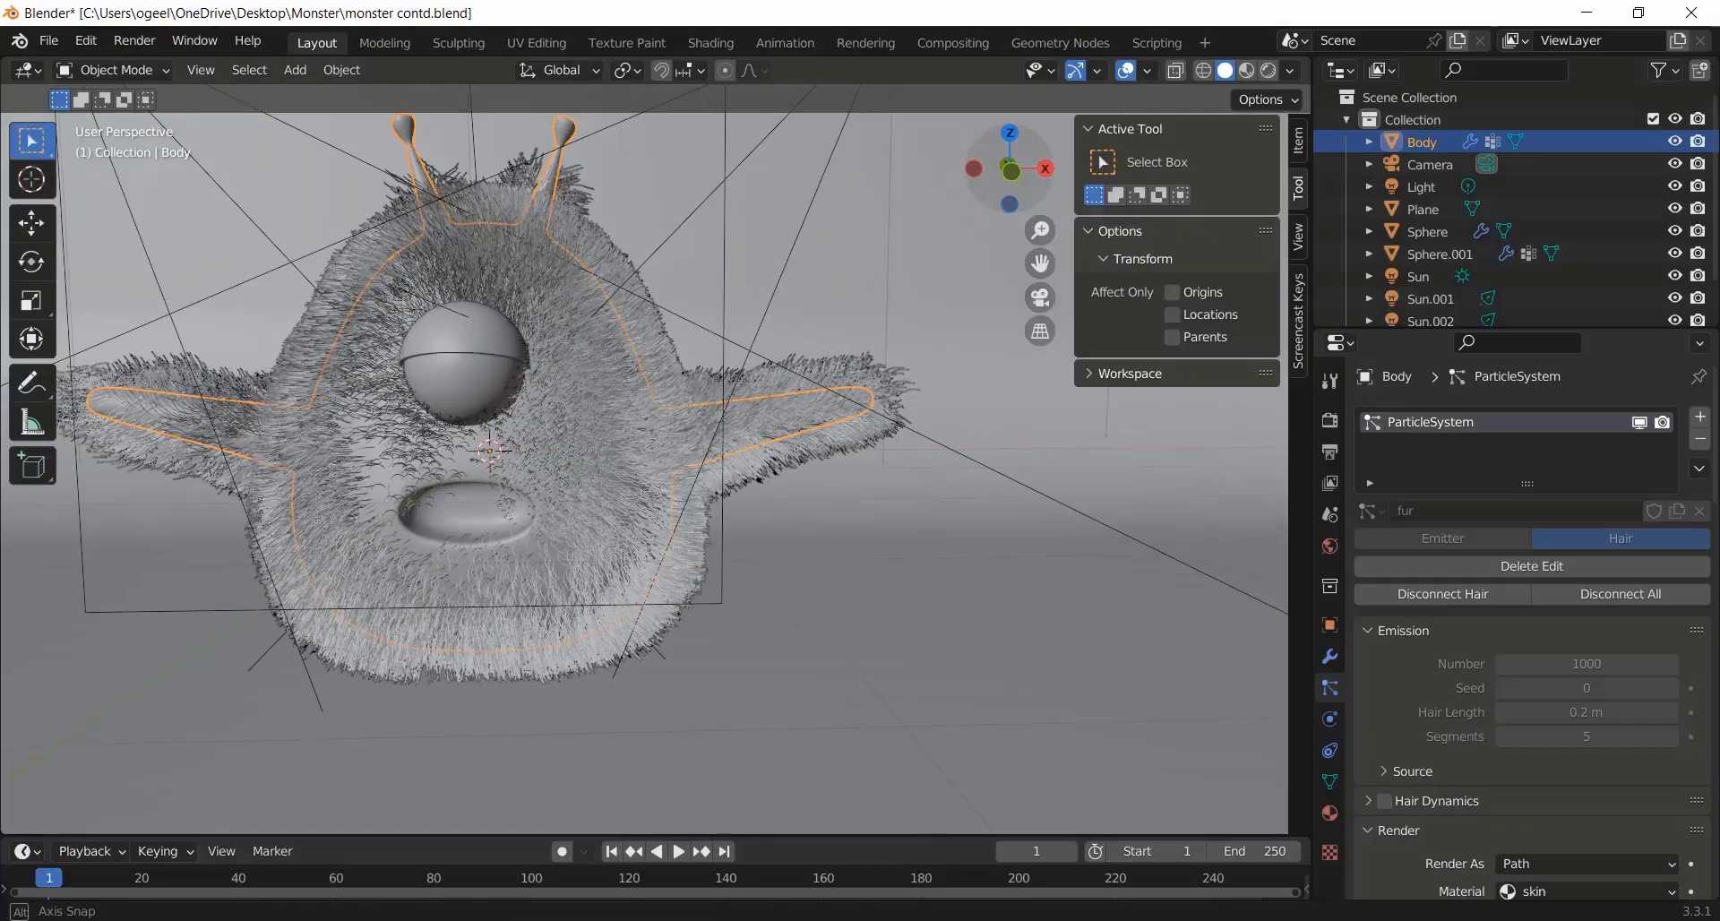
{"action": "middle_click_drag", "start_coordinate": [537, 412], "coordinate": [573, 416]}
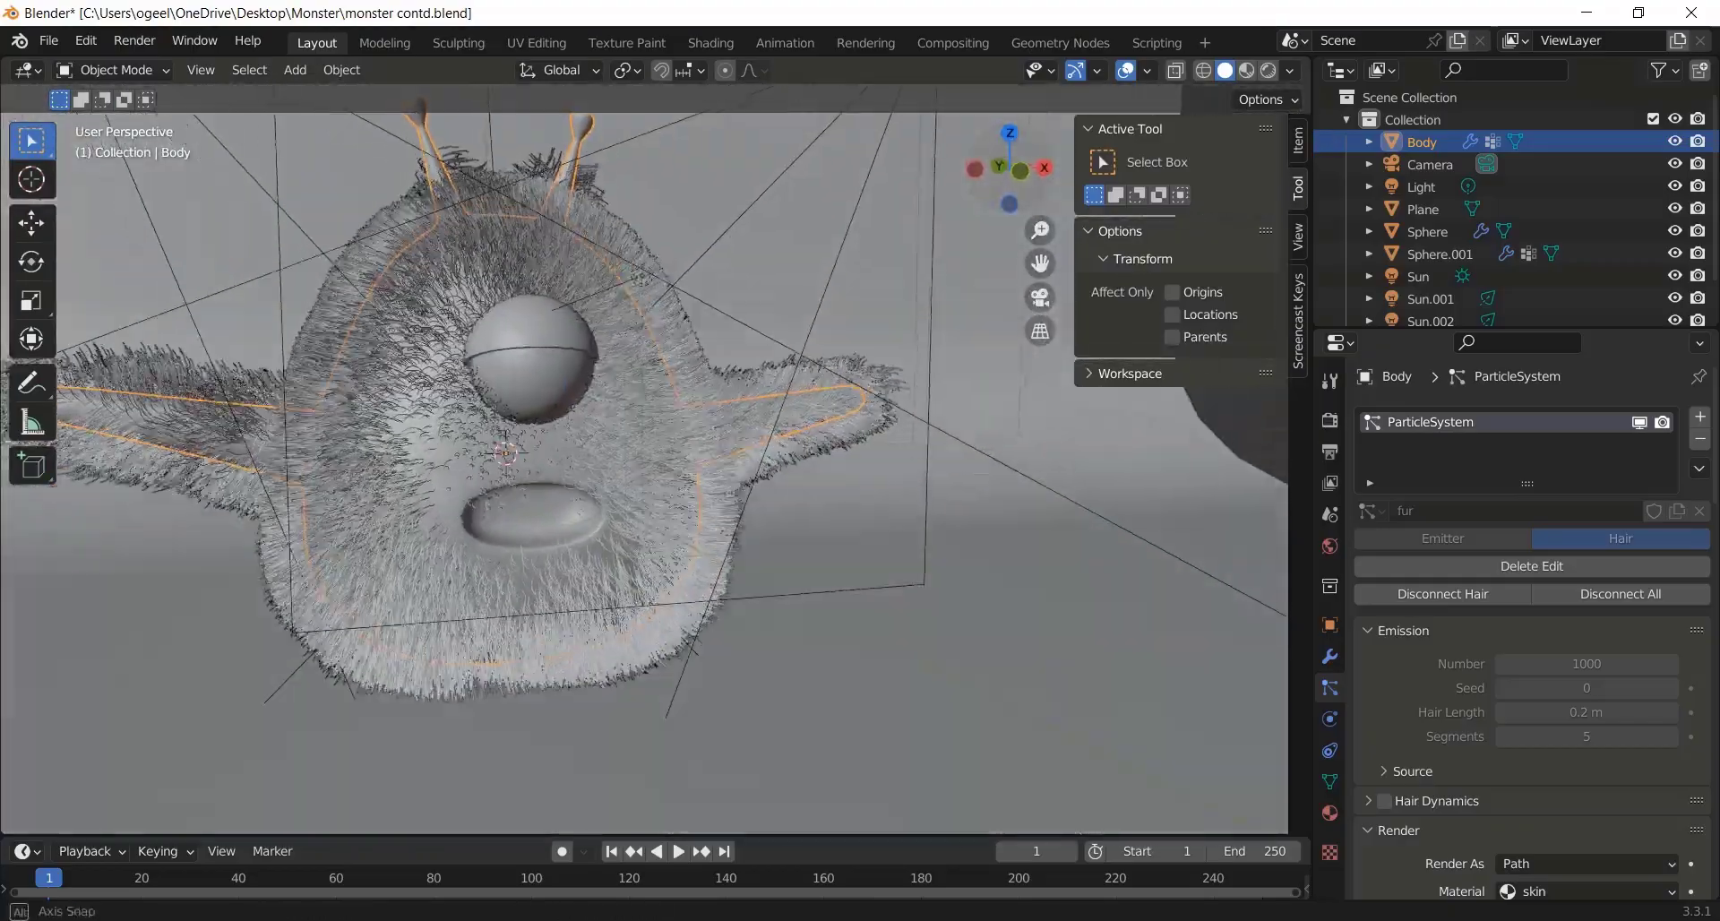
{"action": "scroll", "coordinate": [1009, 168], "scroll_direction": "up", "scroll_amount": 3}
{"action": "left_click_drag", "start_coordinate": [1009, 169], "coordinate": [985, 193]}
{"action": "scroll", "coordinate": [836, 391], "scroll_direction": "down", "scroll_amount": 5}
{"action": "scroll", "coordinate": [837, 392], "scroll_direction": "up", "scroll_amount": 2}
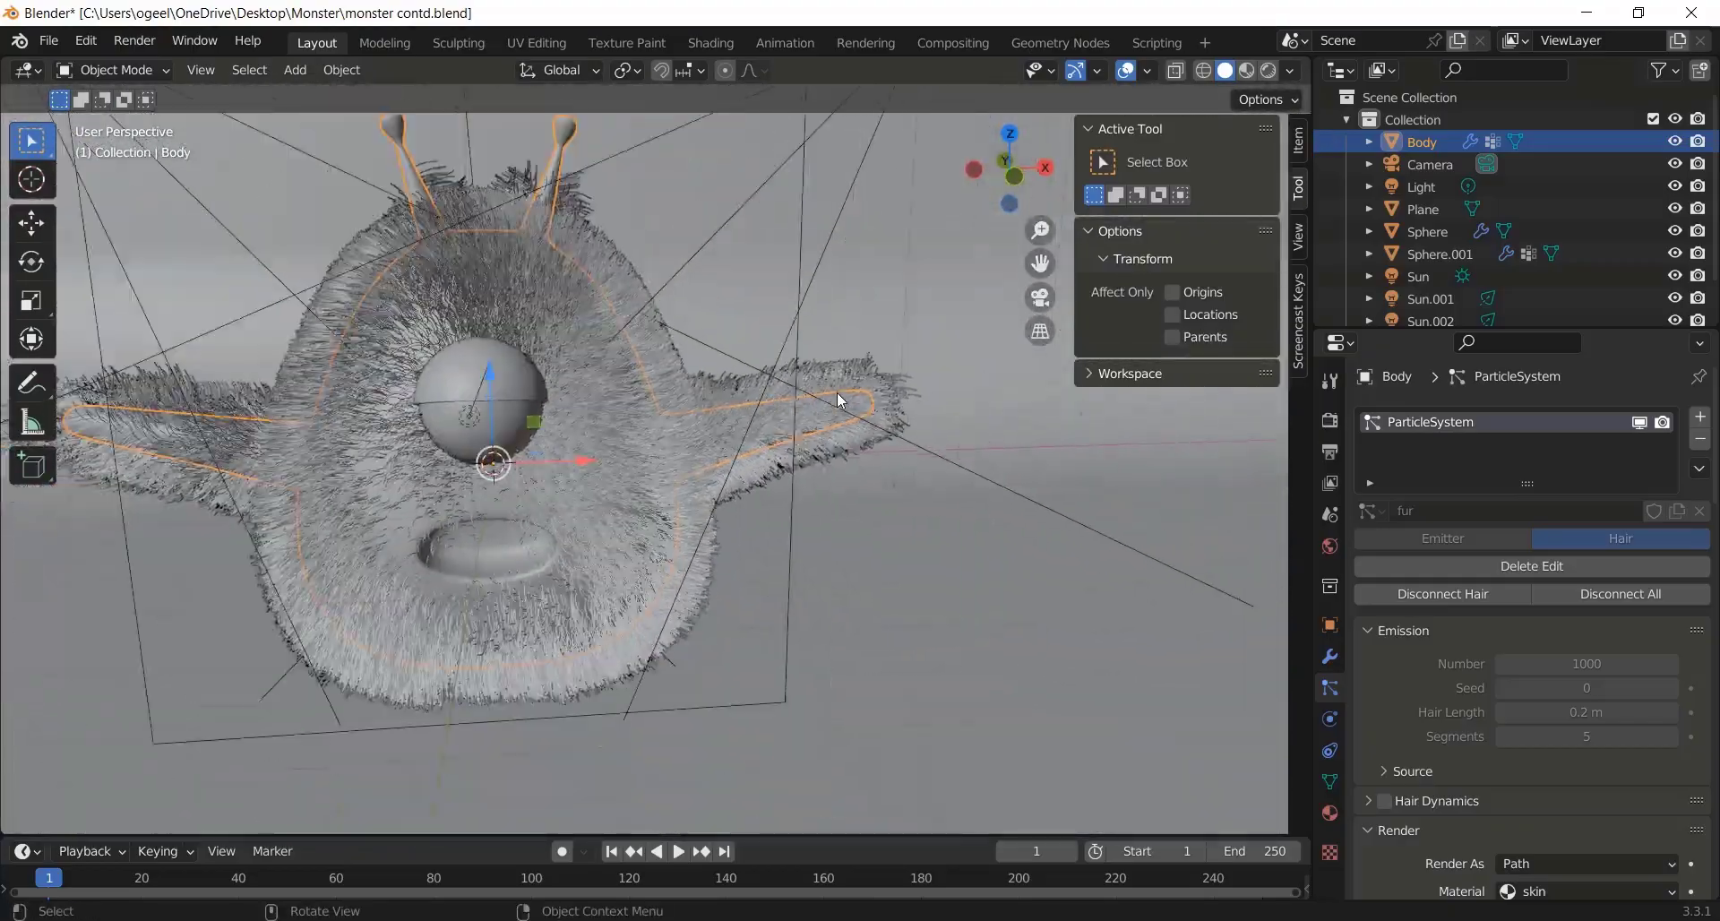
{"action": "scroll", "coordinate": [837, 392], "scroll_direction": "down", "scroll_amount": 1}
{"action": "left_click", "coordinate": [836, 392]}
{"action": "left_click_drag", "start_coordinate": [529, 520], "coordinate": [563, 532]}
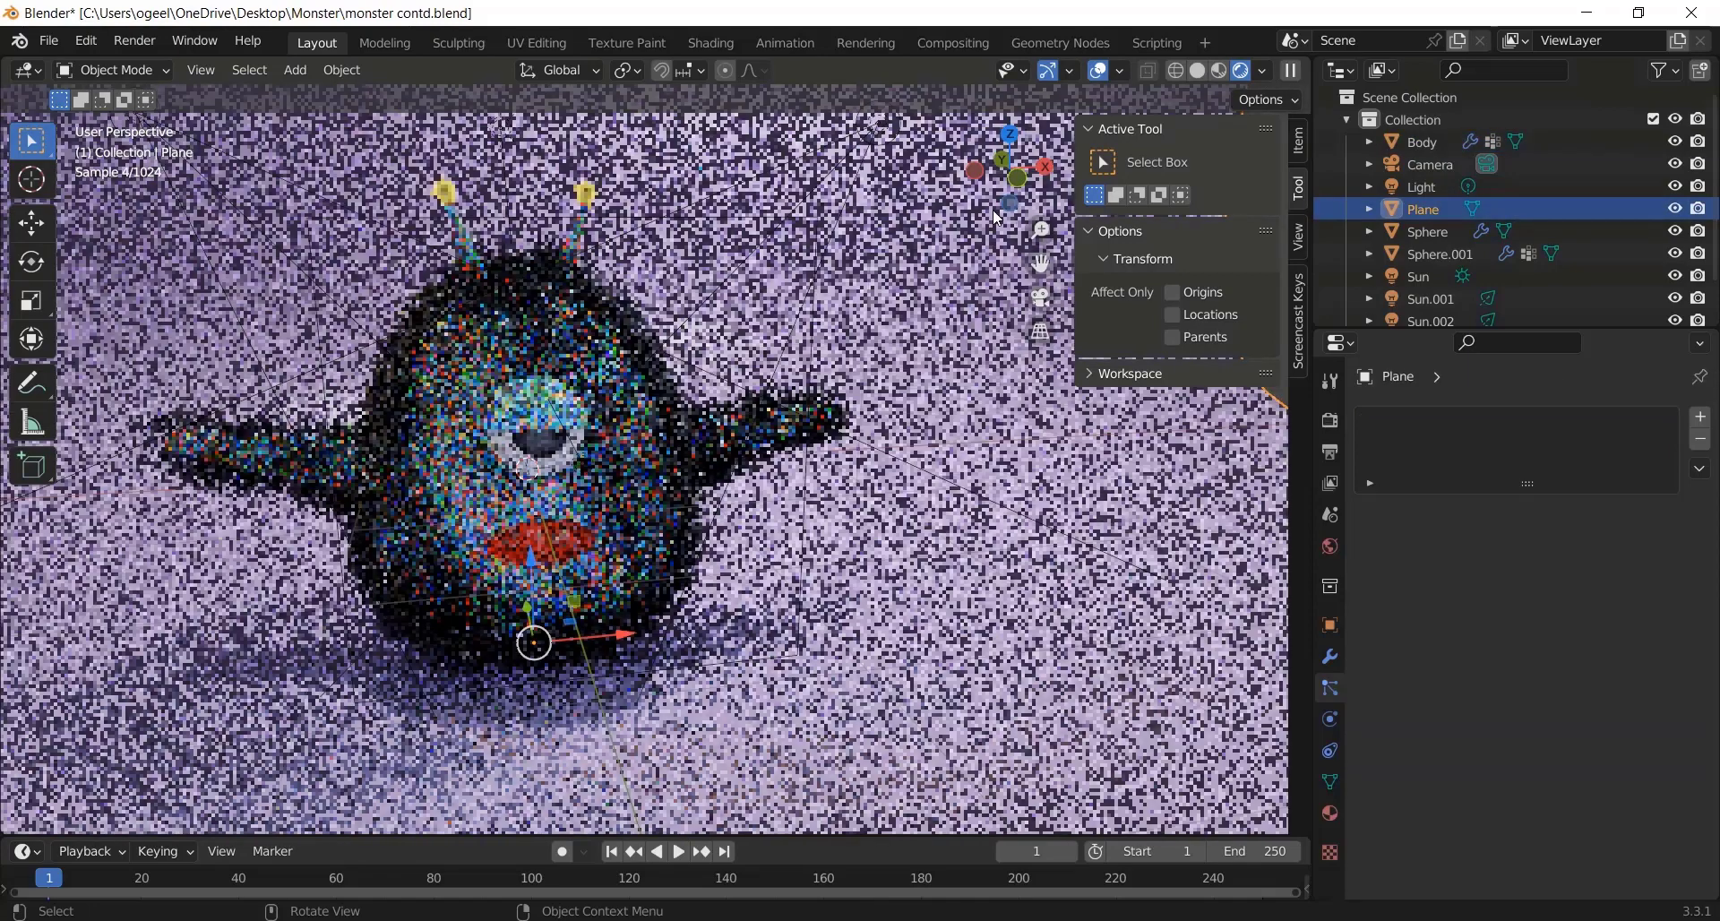
{"action": "left_click", "coordinate": [1205, 70]}
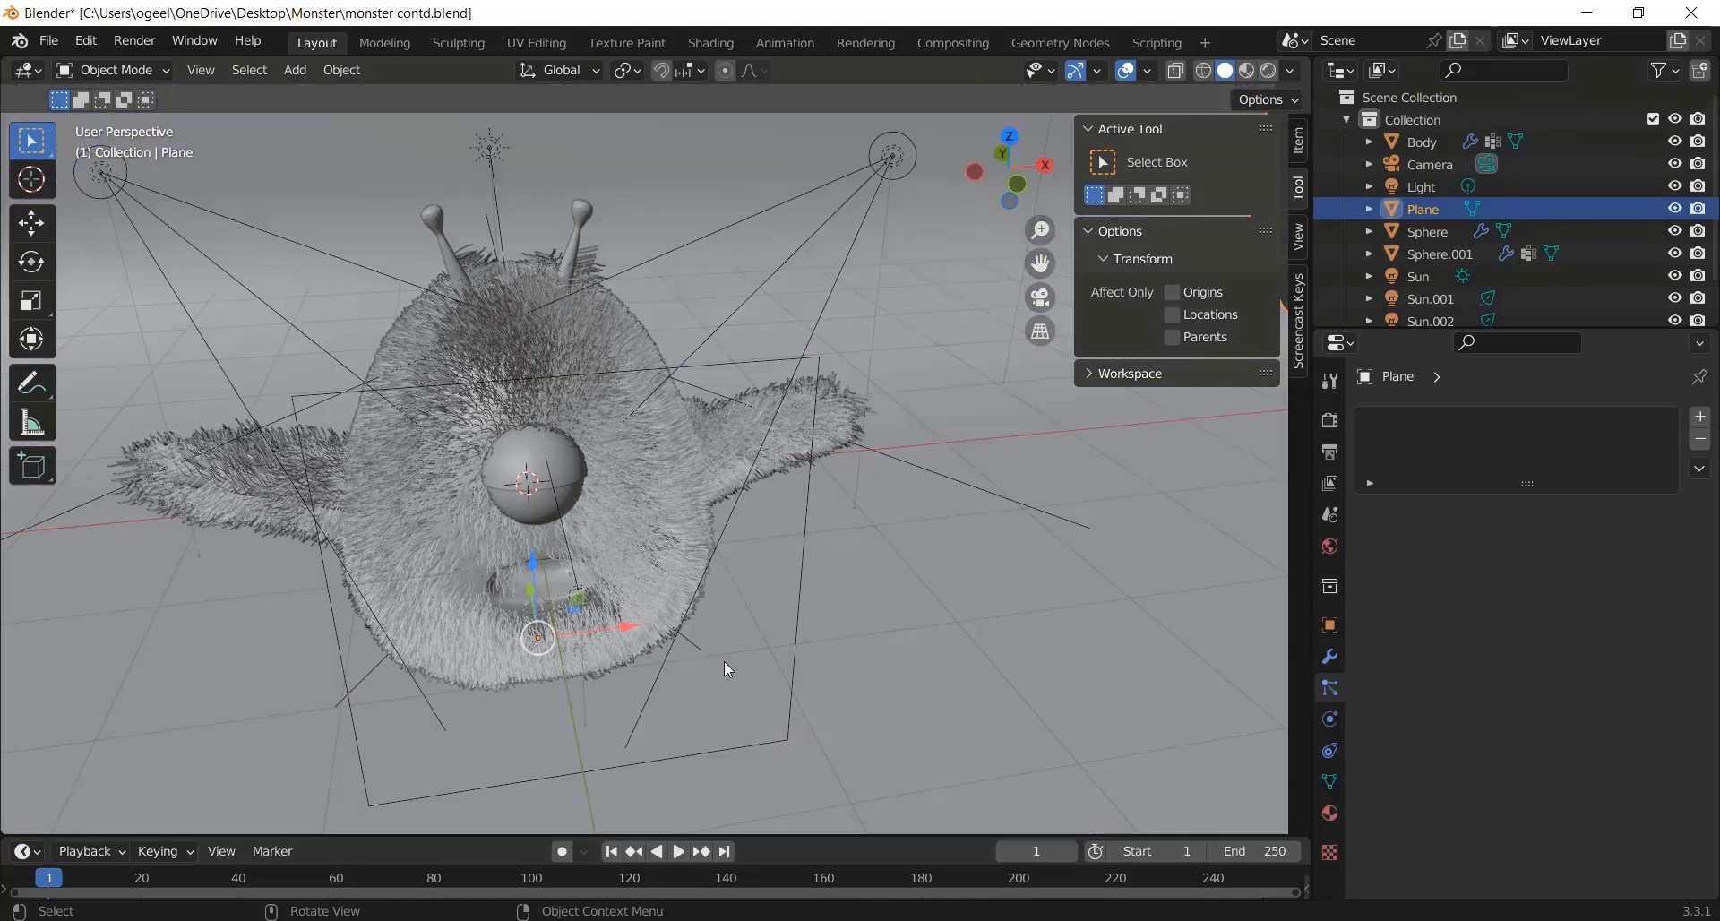
Step: Select the monster's body and check its material slots and the material options for rendering the hair
{"action": "left_click", "coordinate": [686, 581]}
{"action": "left_click", "coordinate": [1330, 812]}
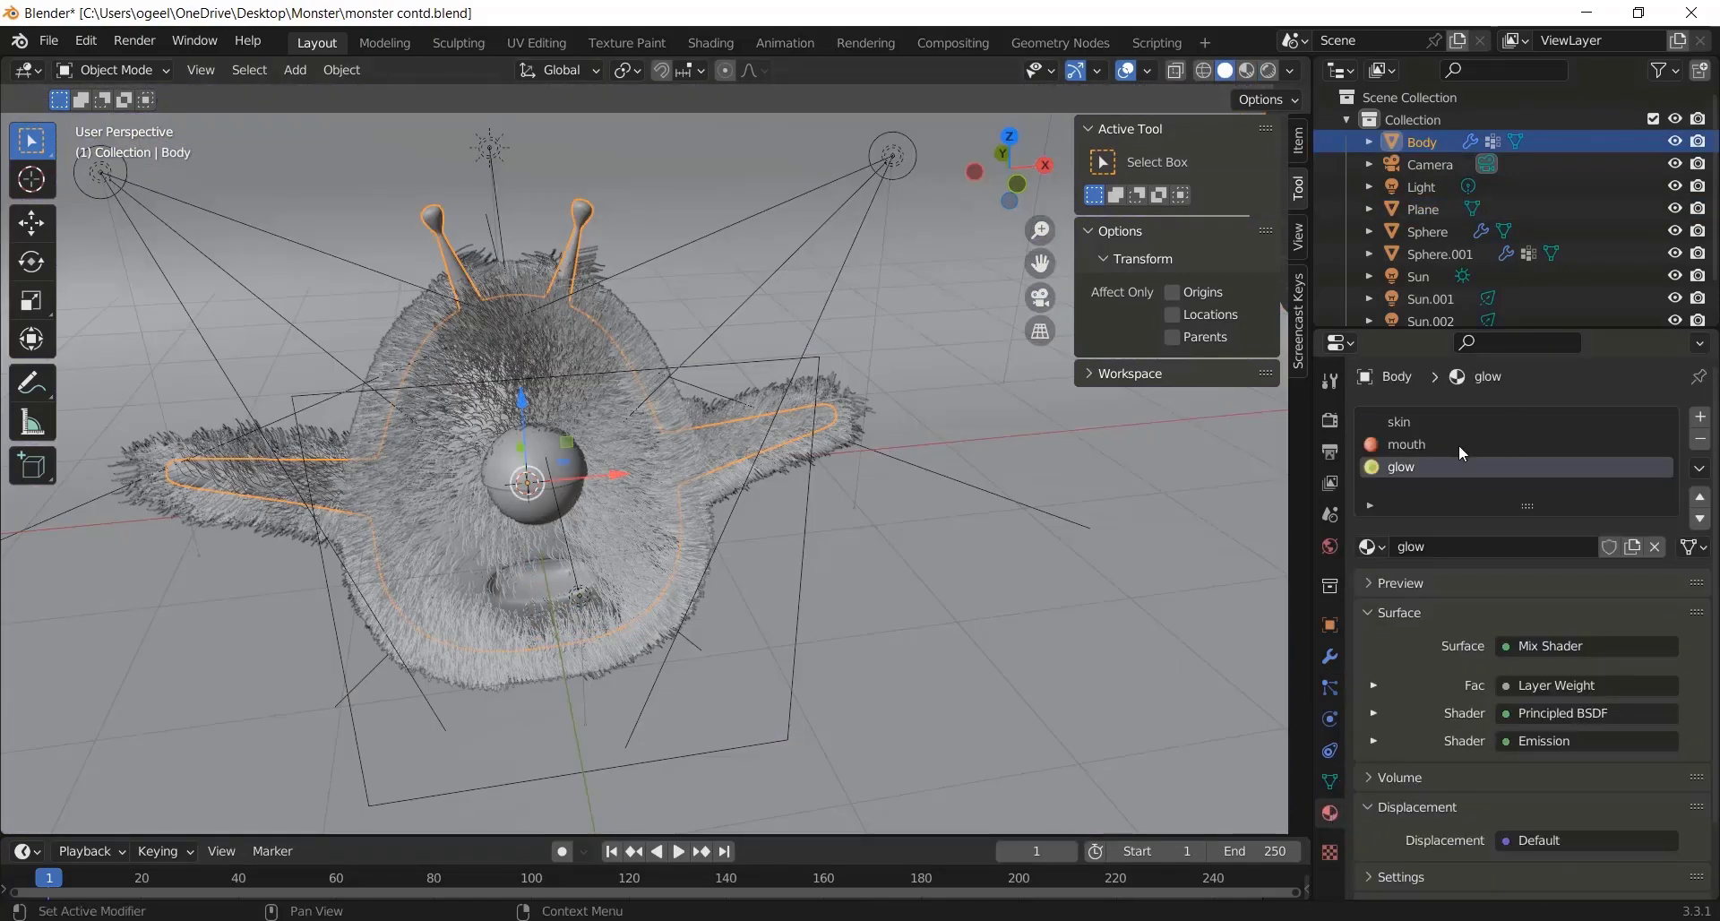
{"action": "left_click", "coordinate": [1330, 688]}
{"action": "scroll", "coordinate": [1686, 776], "scroll_direction": "down", "scroll_amount": 5}
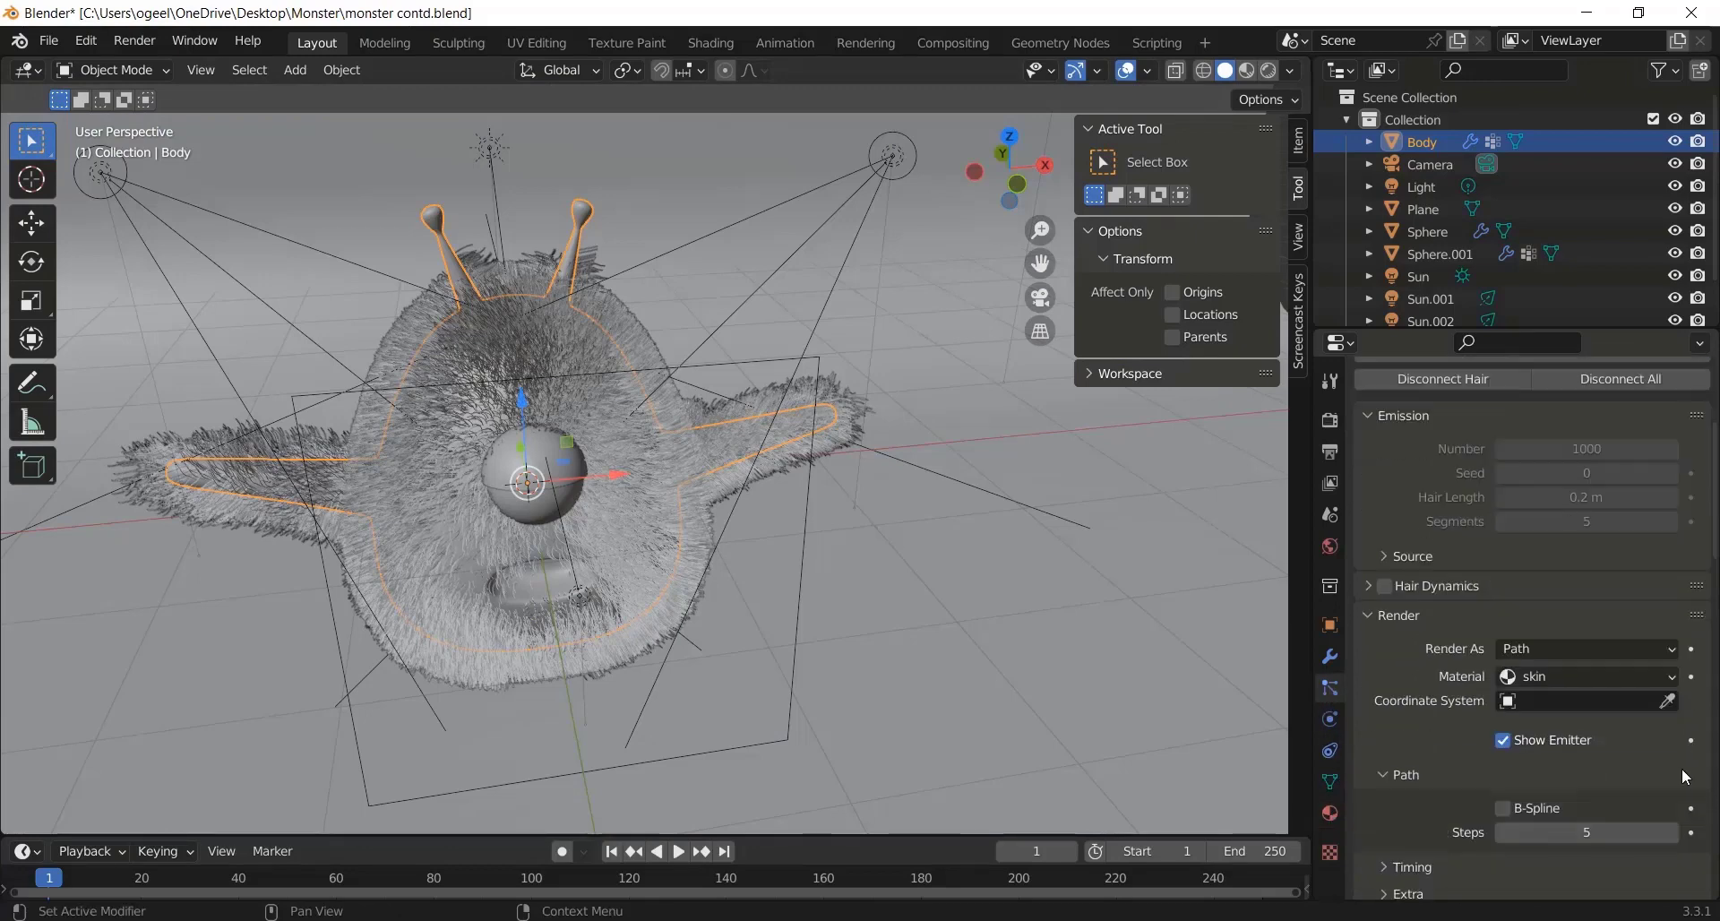
{"action": "left_click", "coordinate": [1555, 673]}
{"action": "left_click", "coordinate": [1566, 679]}
Step: Add a fourth material slot to the body with a new material named fur
{"action": "left_click", "coordinate": [1329, 812]}
{"action": "scroll", "coordinate": [1591, 450], "scroll_direction": "up", "scroll_amount": 3}
{"action": "left_click", "coordinate": [1693, 418]}
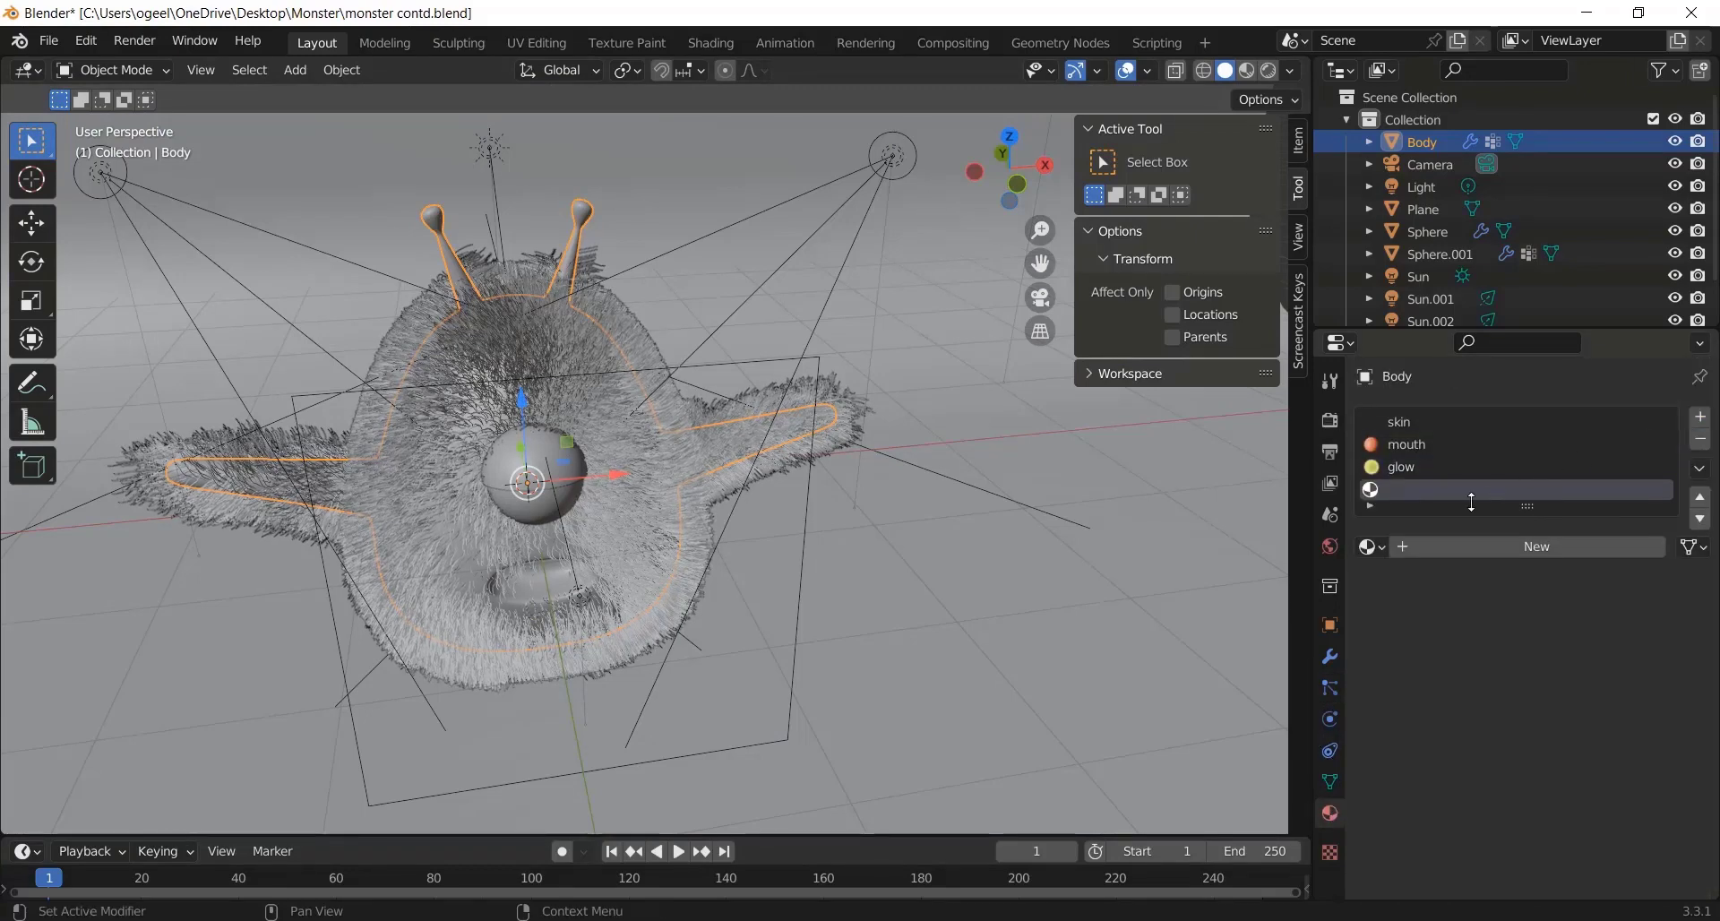
{"action": "left_click", "coordinate": [1462, 535]}
{"action": "left_click", "coordinate": [1466, 544]}
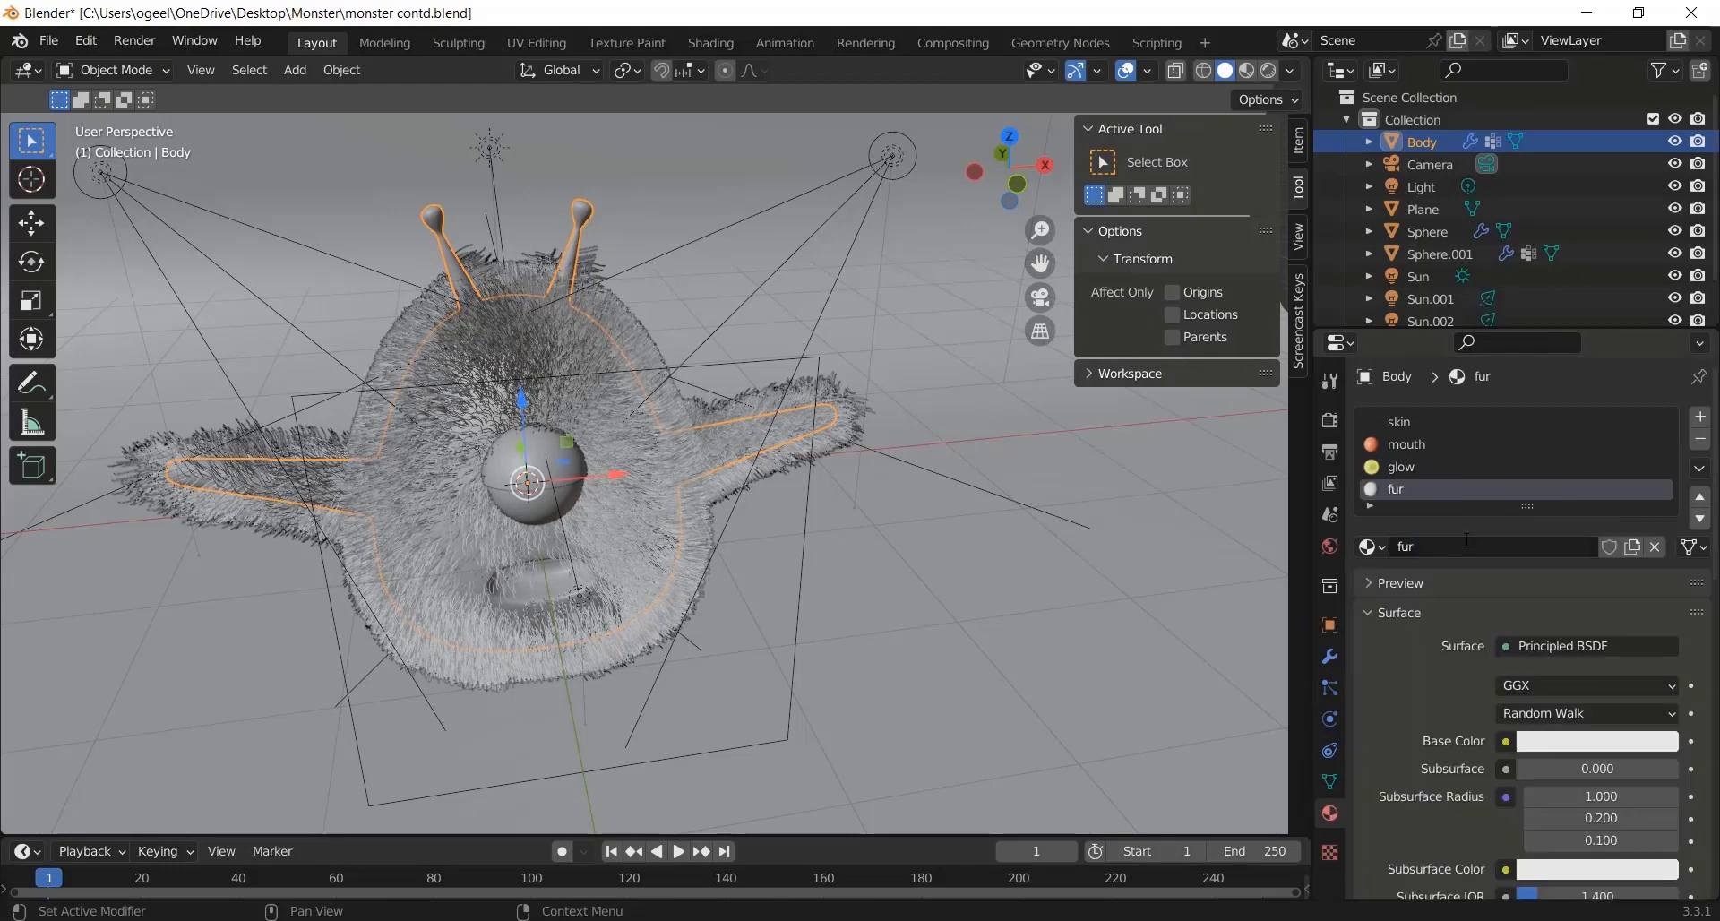
Step: Assign the fur material to the hair particle system's render settings and preview the monster in rendered shading
{"action": "left_click", "coordinate": [1330, 688]}
{"action": "scroll", "coordinate": [1588, 761], "scroll_direction": "down", "scroll_amount": 3}
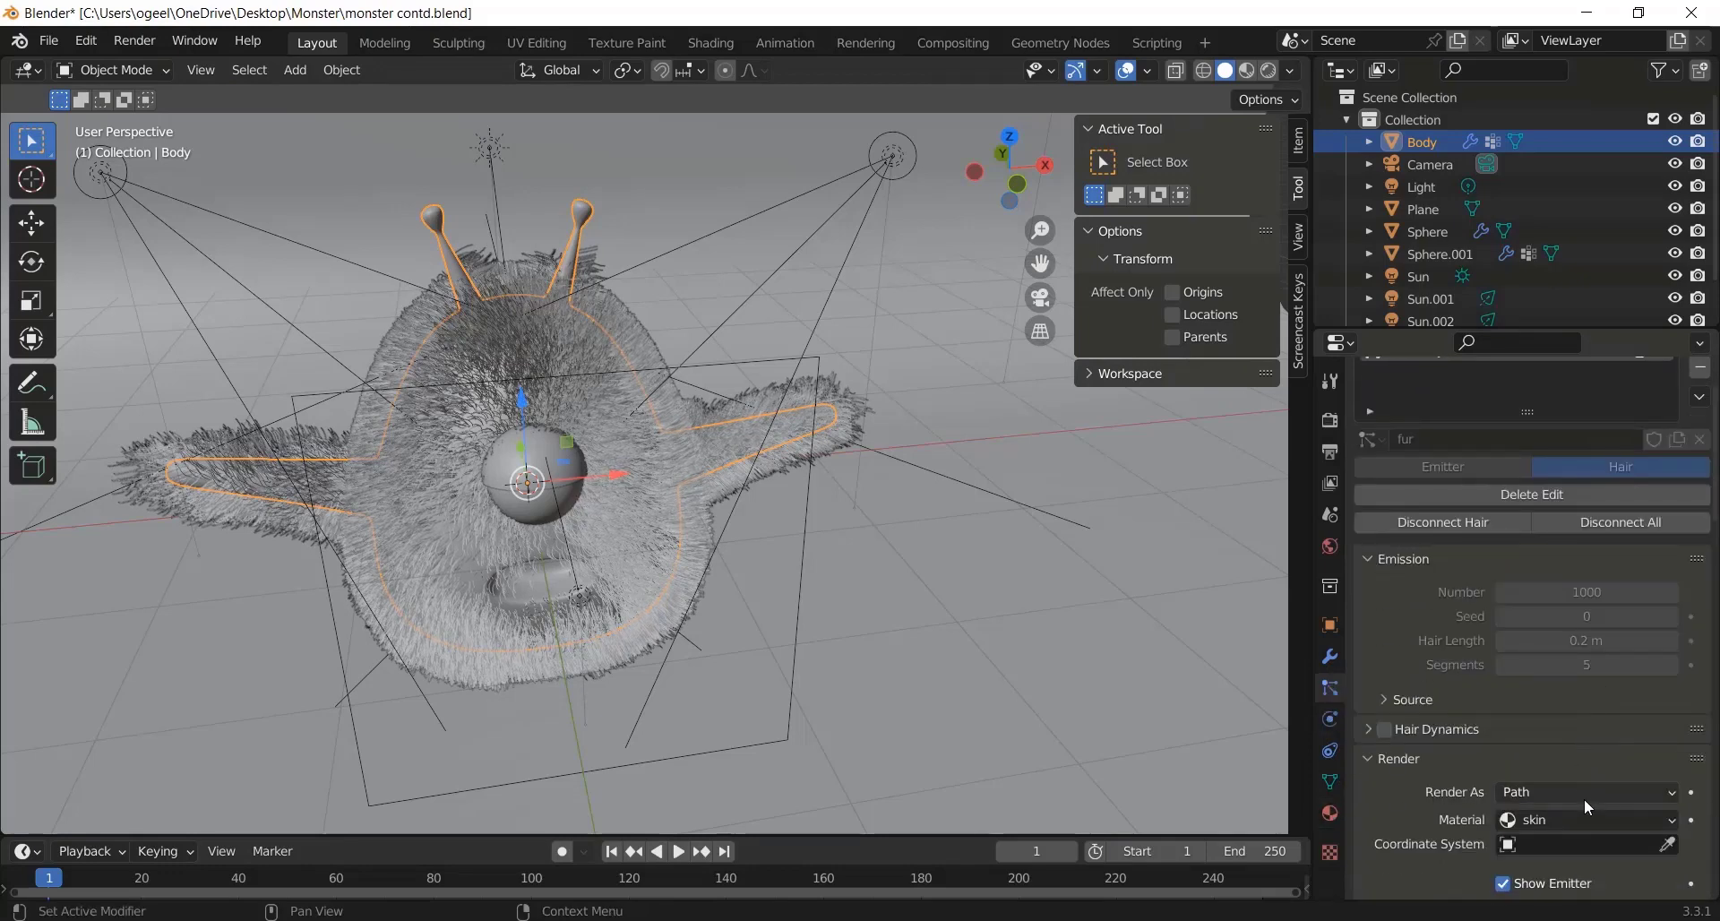
{"action": "left_click", "coordinate": [1599, 828]}
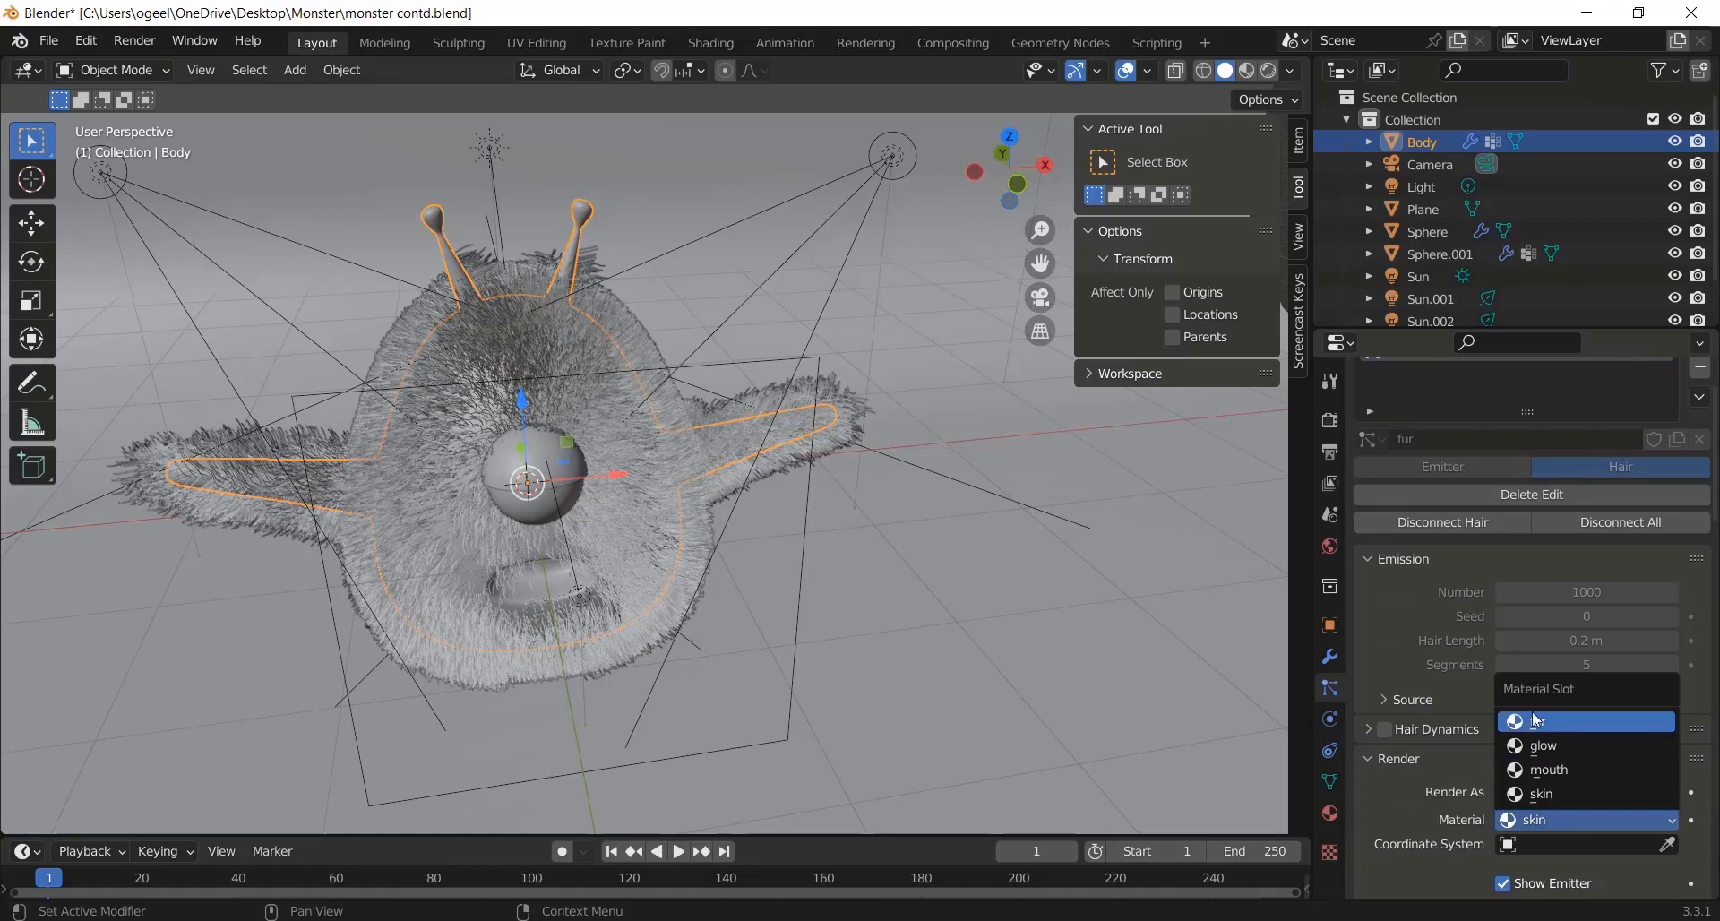
{"action": "left_click", "coordinate": [1569, 727]}
{"action": "left_click", "coordinate": [1568, 731]}
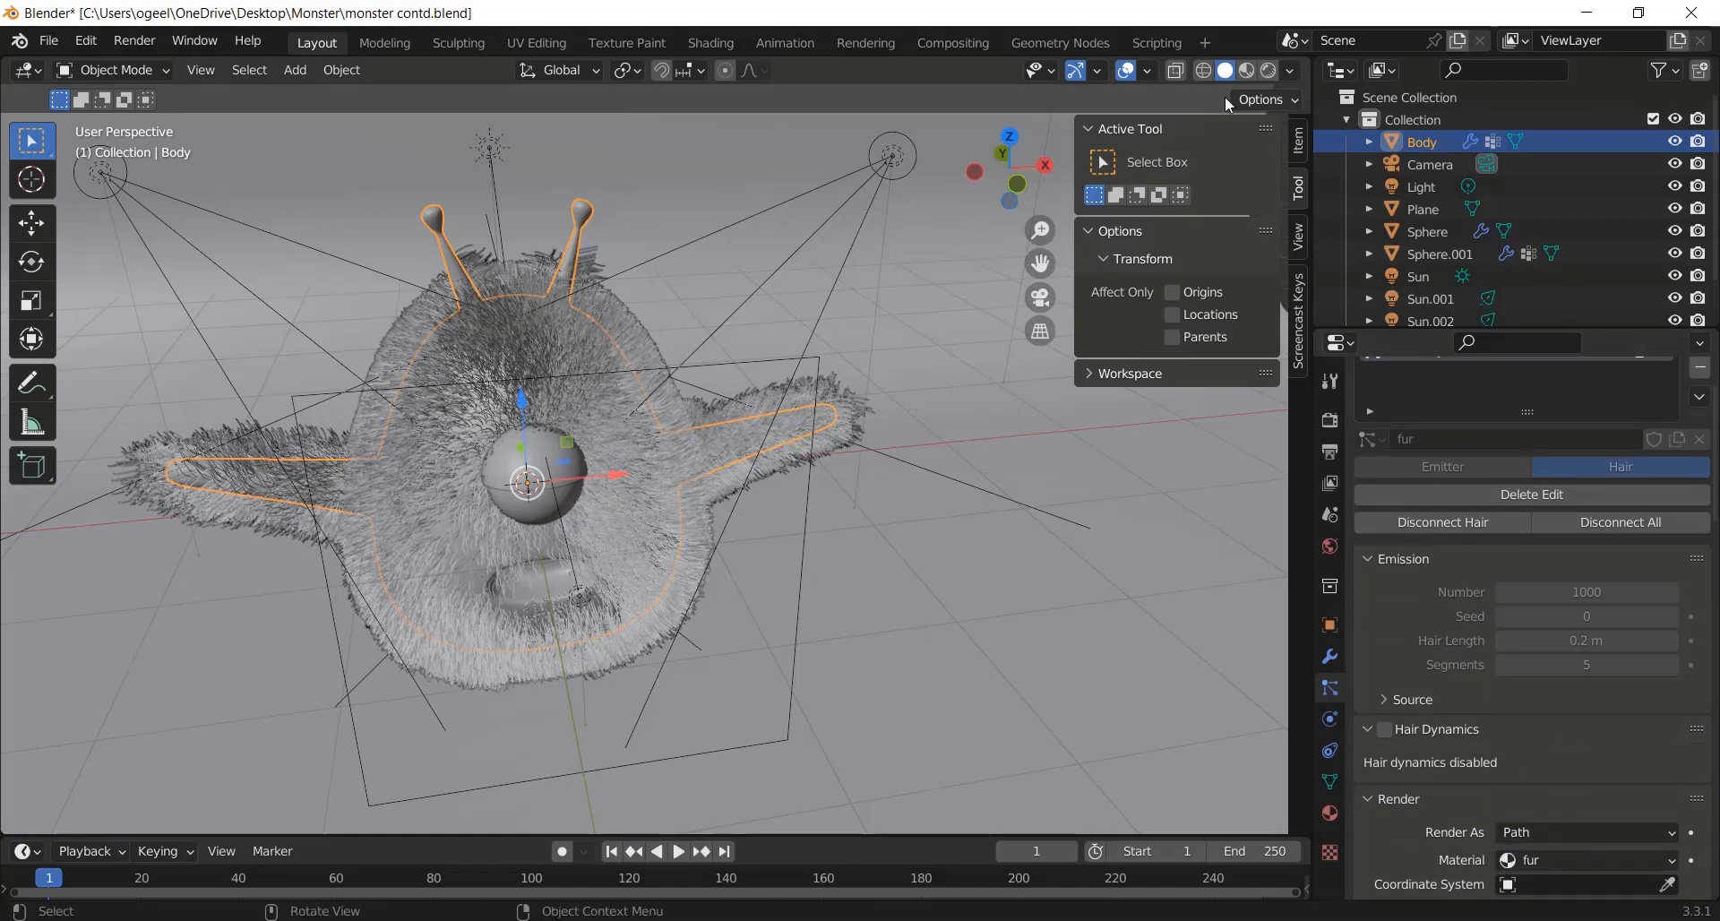
{"action": "left_click", "coordinate": [1269, 72]}
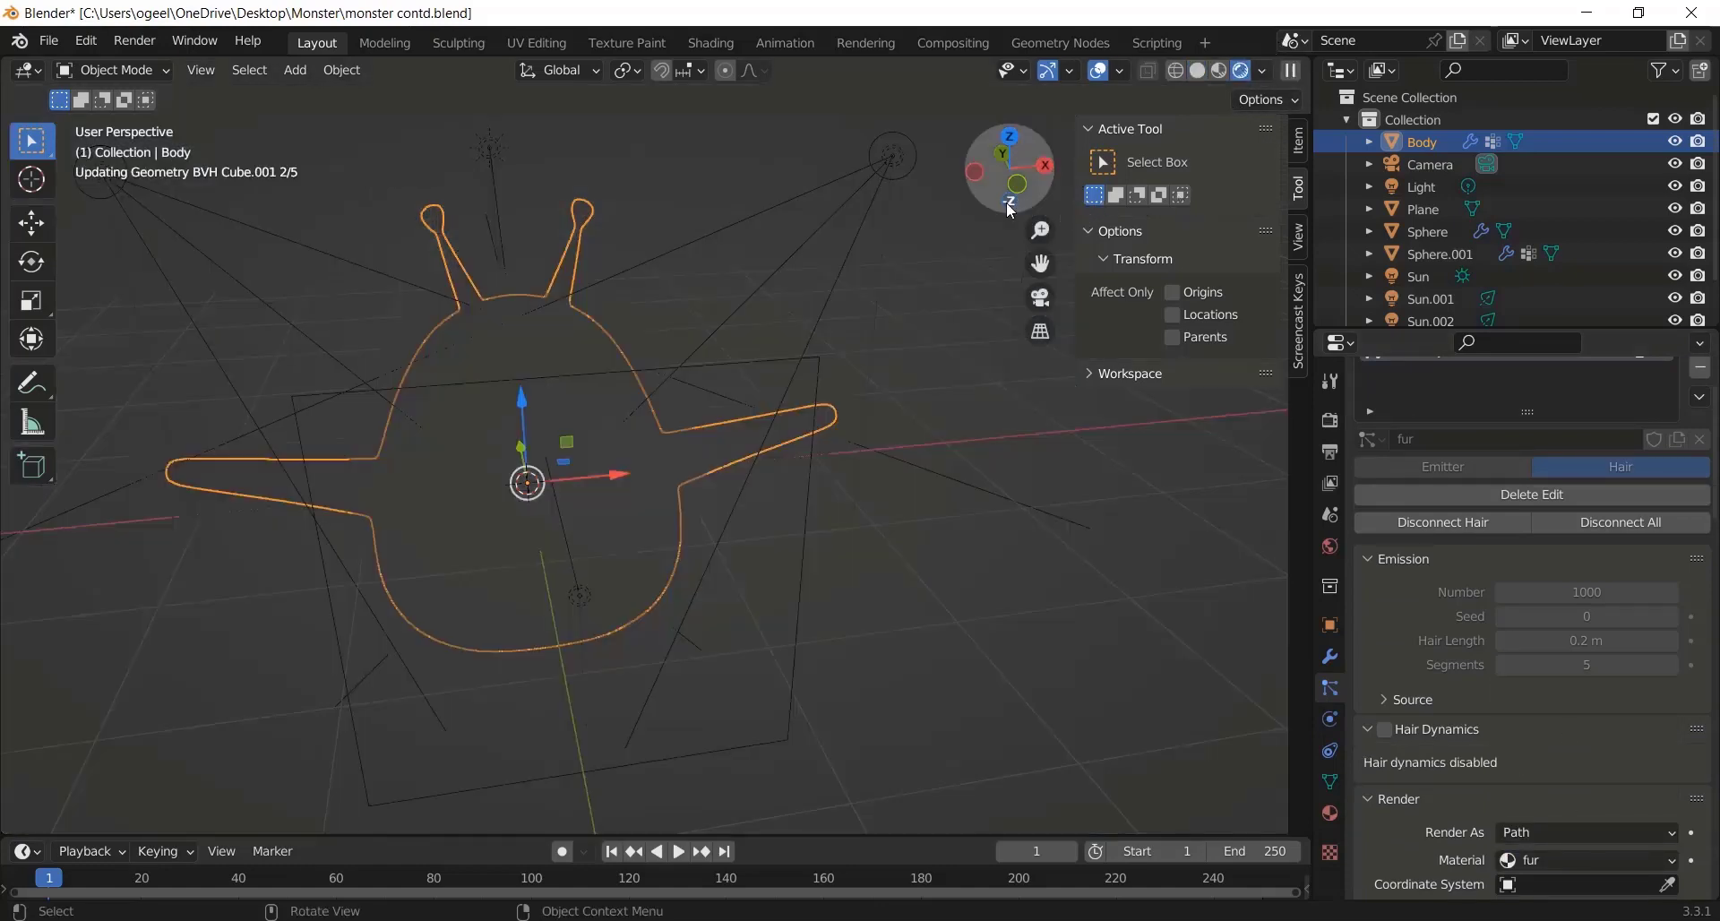
{"action": "mouse_move", "coordinate": [1007, 202]}
{"action": "left_mouse_down"}
{"action": "mouse_move", "coordinate": [1005, 184]}
{"action": "mouse_move", "coordinate": [1010, 202]}
{"action": "left_mouse_up"}
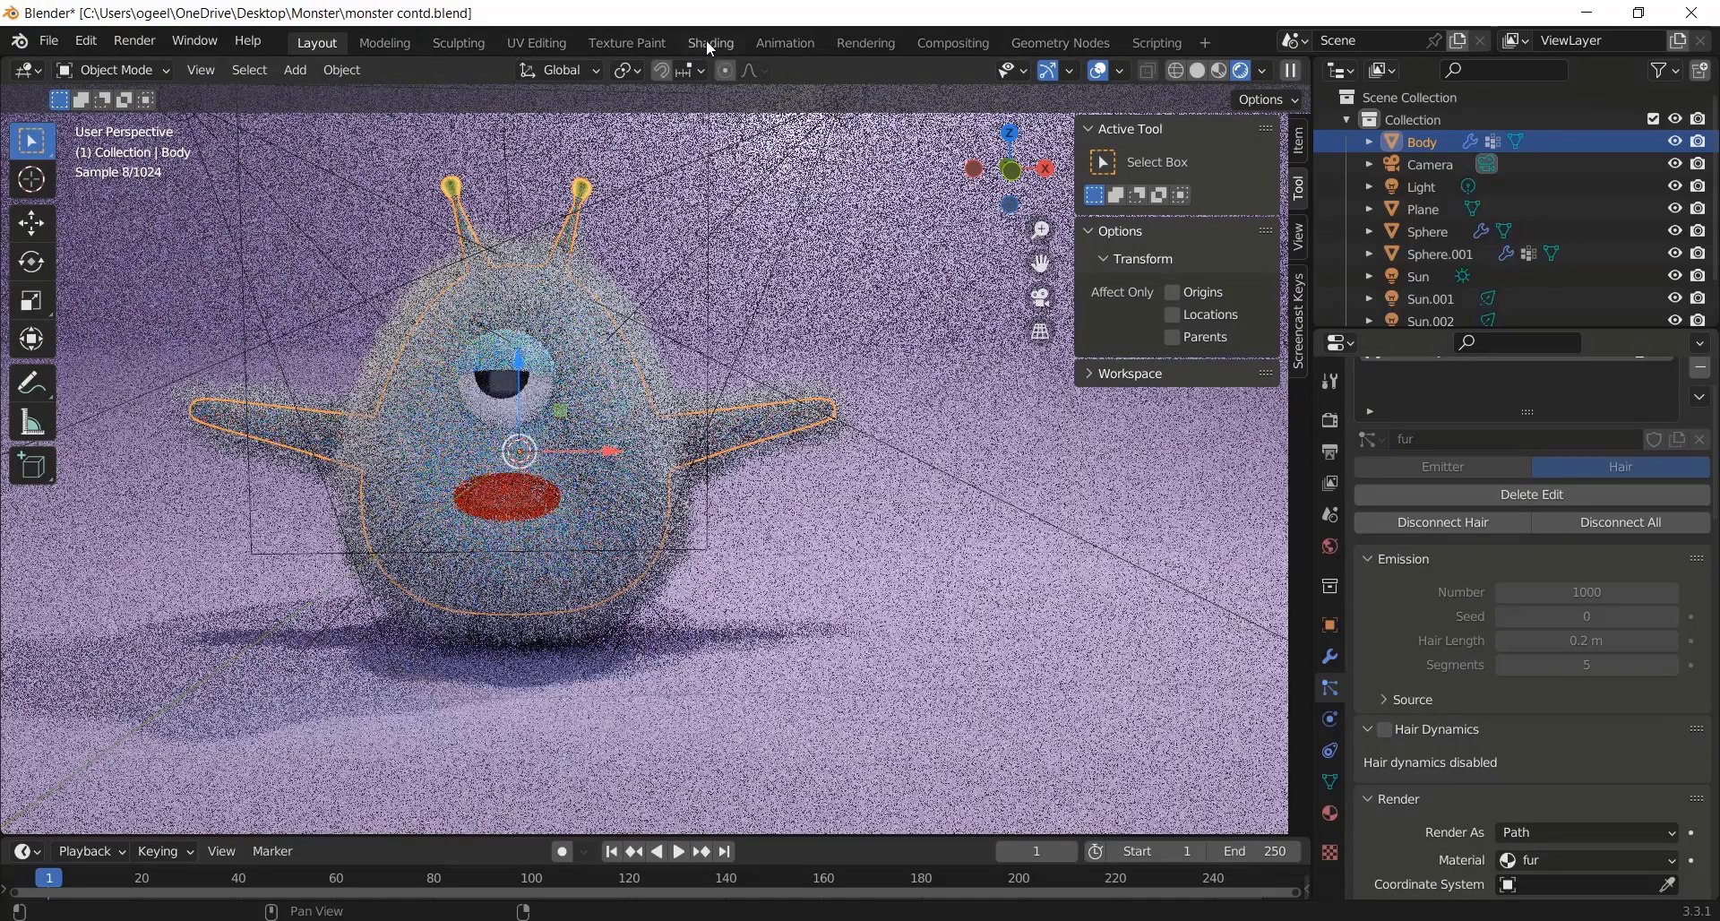
Step: In the Shading workspace, save the file and delete the Principled BSDF node from the fur material
{"action": "left_click", "coordinate": [710, 45]}
{"action": "key", "text": "ctrl+s"}
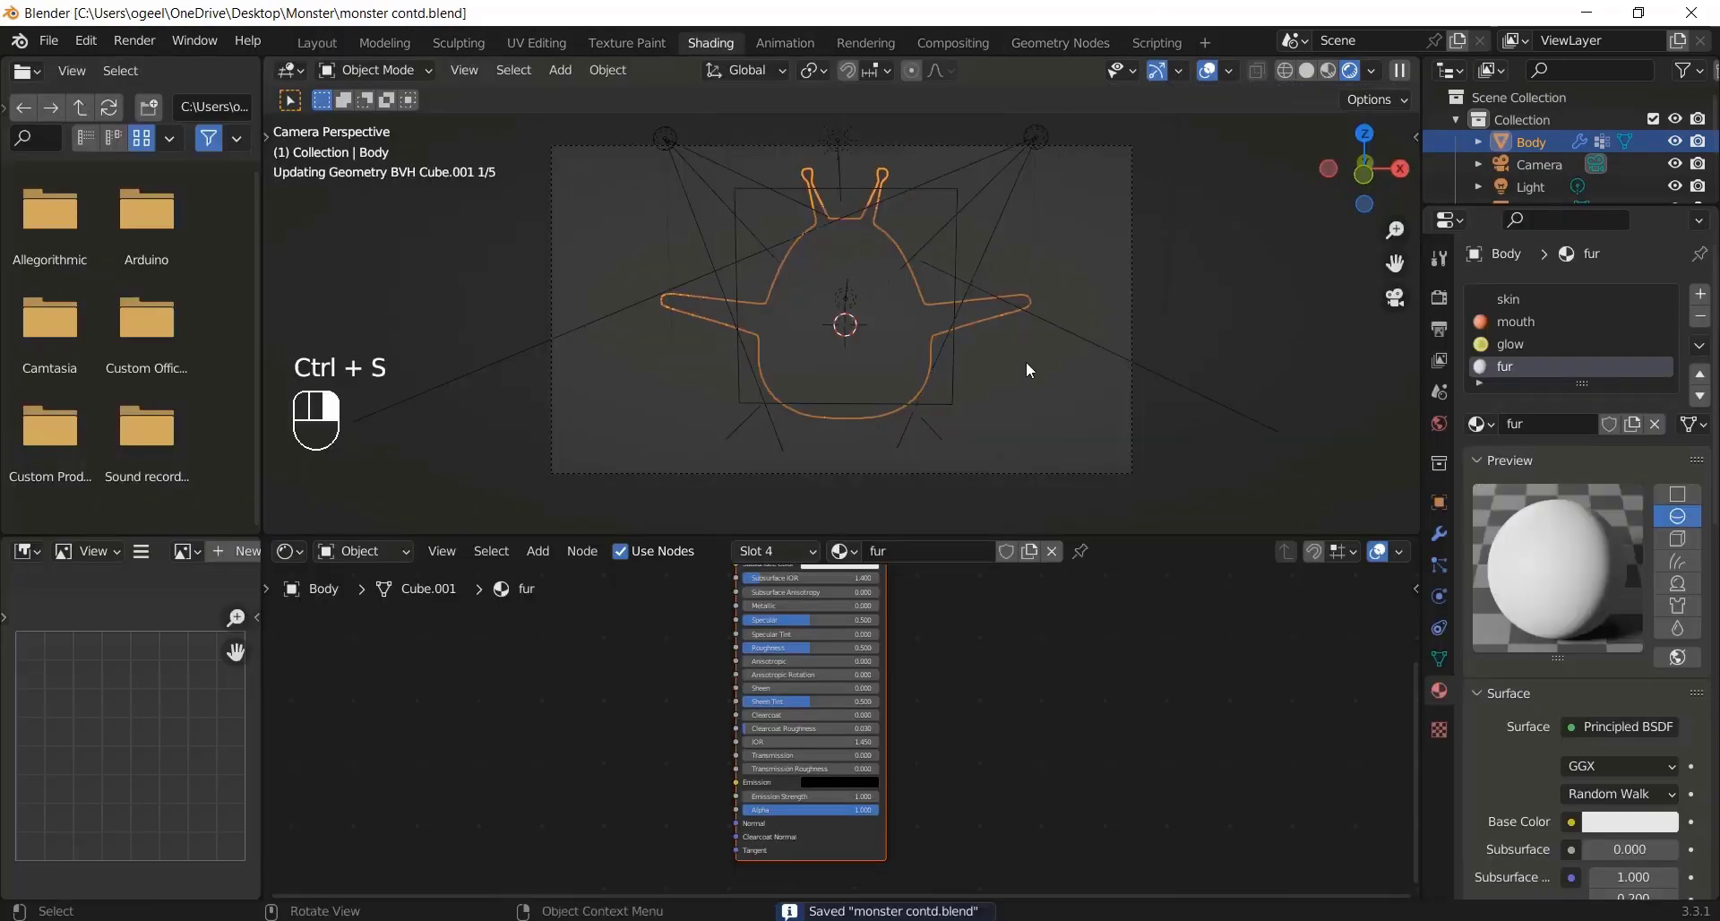
{"action": "scroll", "coordinate": [1021, 668], "scroll_direction": "up", "scroll_amount": 2}
{"action": "scroll", "coordinate": [1104, 659], "scroll_direction": "down", "scroll_amount": 3}
{"action": "scroll", "coordinate": [1104, 660], "scroll_direction": "up", "scroll_amount": 5, "text": "shift"}
{"action": "scroll", "coordinate": [1051, 702], "scroll_direction": "up", "scroll_amount": 3}
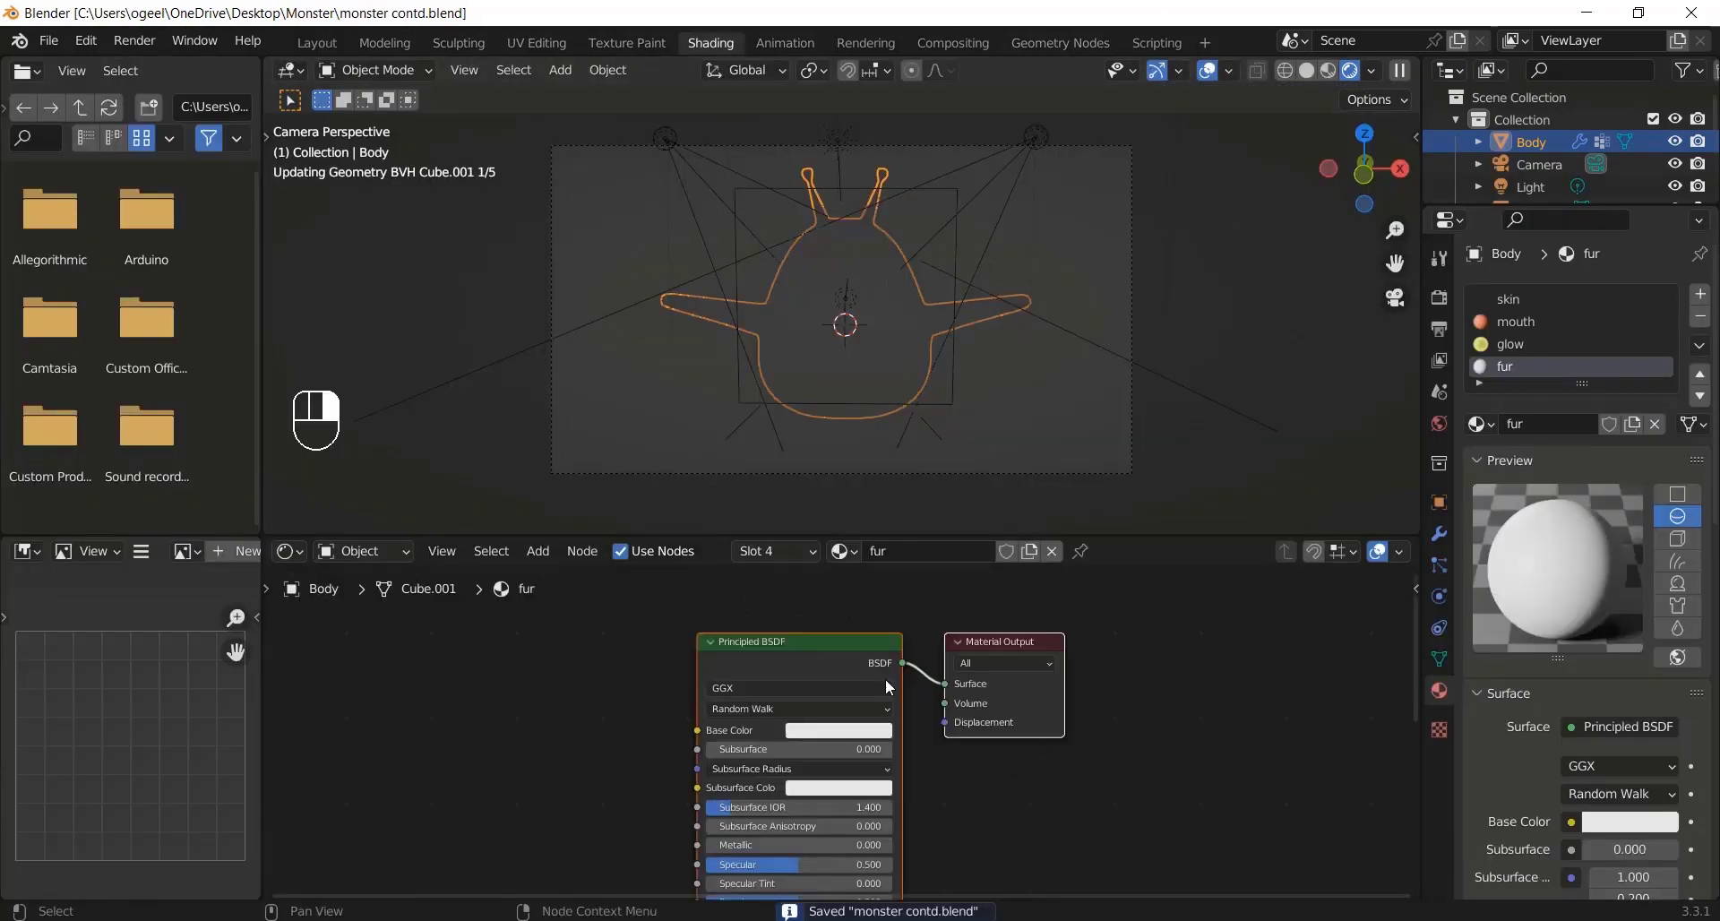
{"action": "left_click", "coordinate": [817, 649]}
{"action": "left_click_drag", "start_coordinate": [817, 657], "coordinate": [689, 640]}
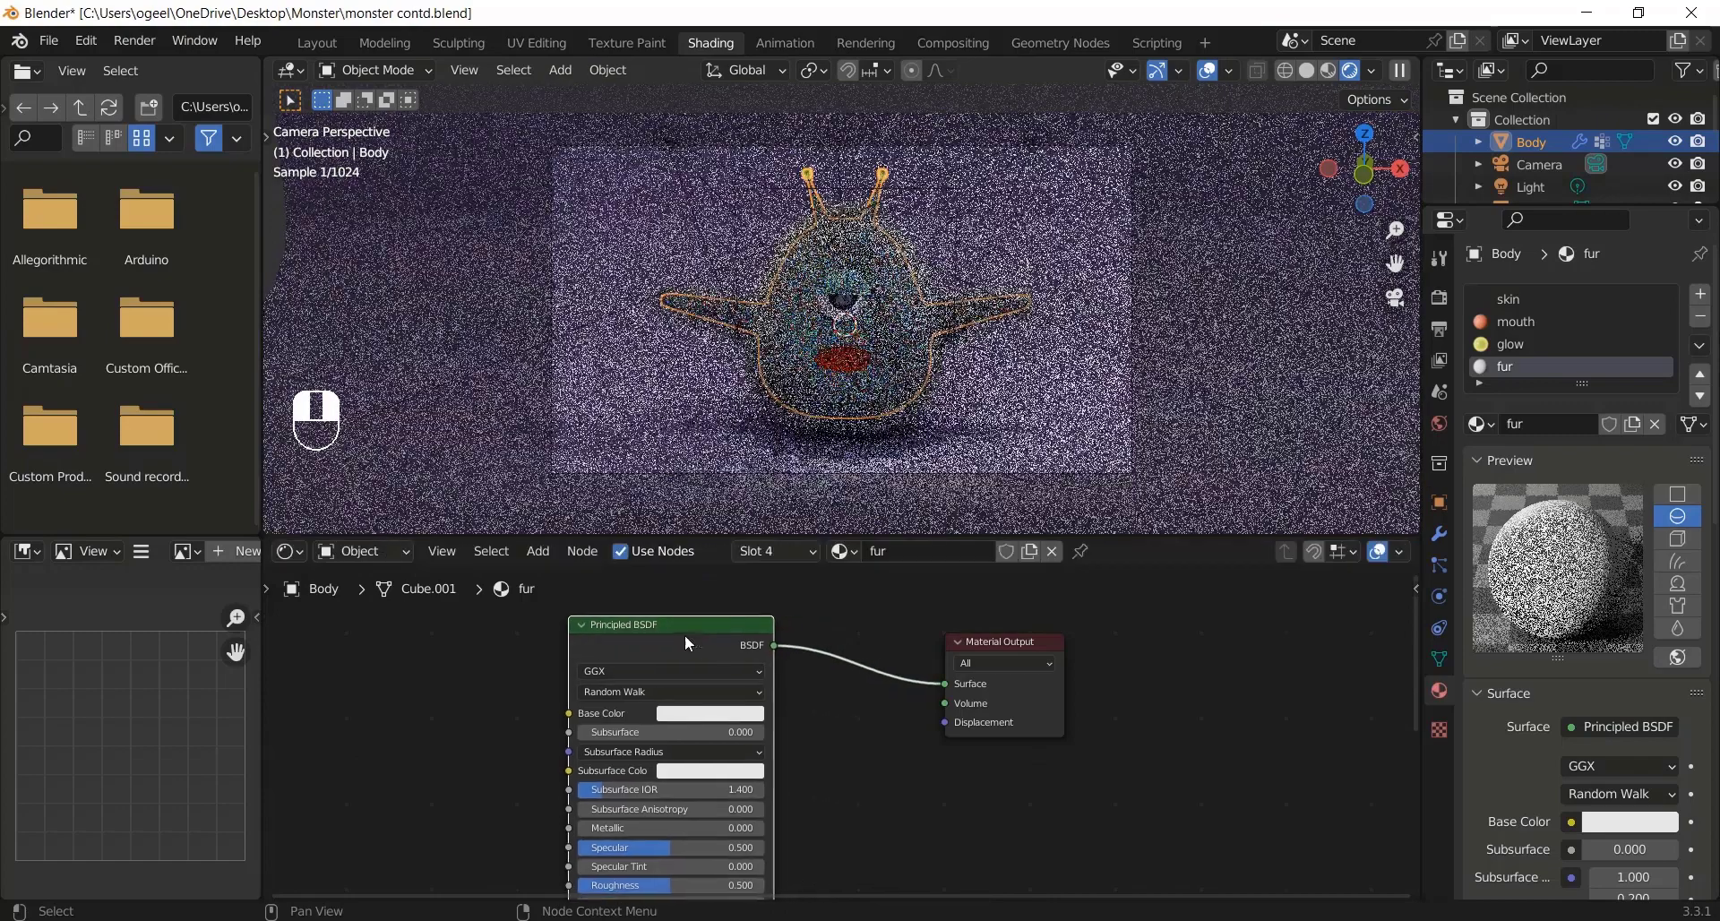
{"action": "key", "text": "Delete"}
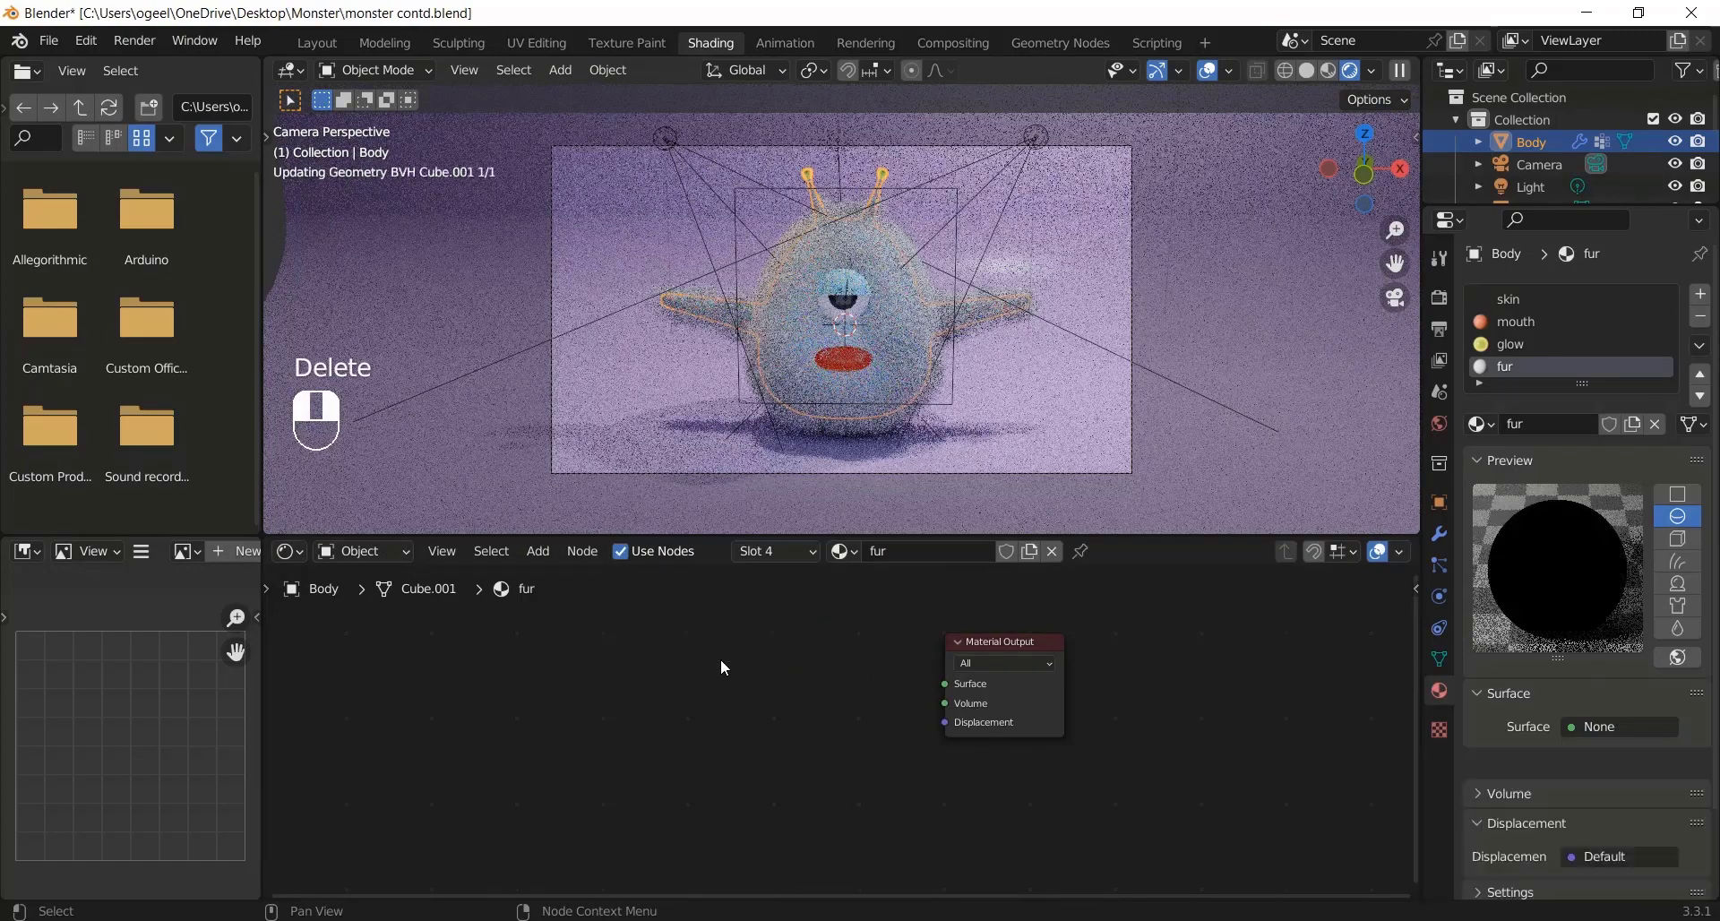
Step: Add a Principled Hair BSDF node and connect its BSDF output to the Material Output's Surface
{"action": "key", "text": "shift+a"}
{"action": "left_click", "coordinate": [605, 661]}
{"action": "type", "text": "har"}
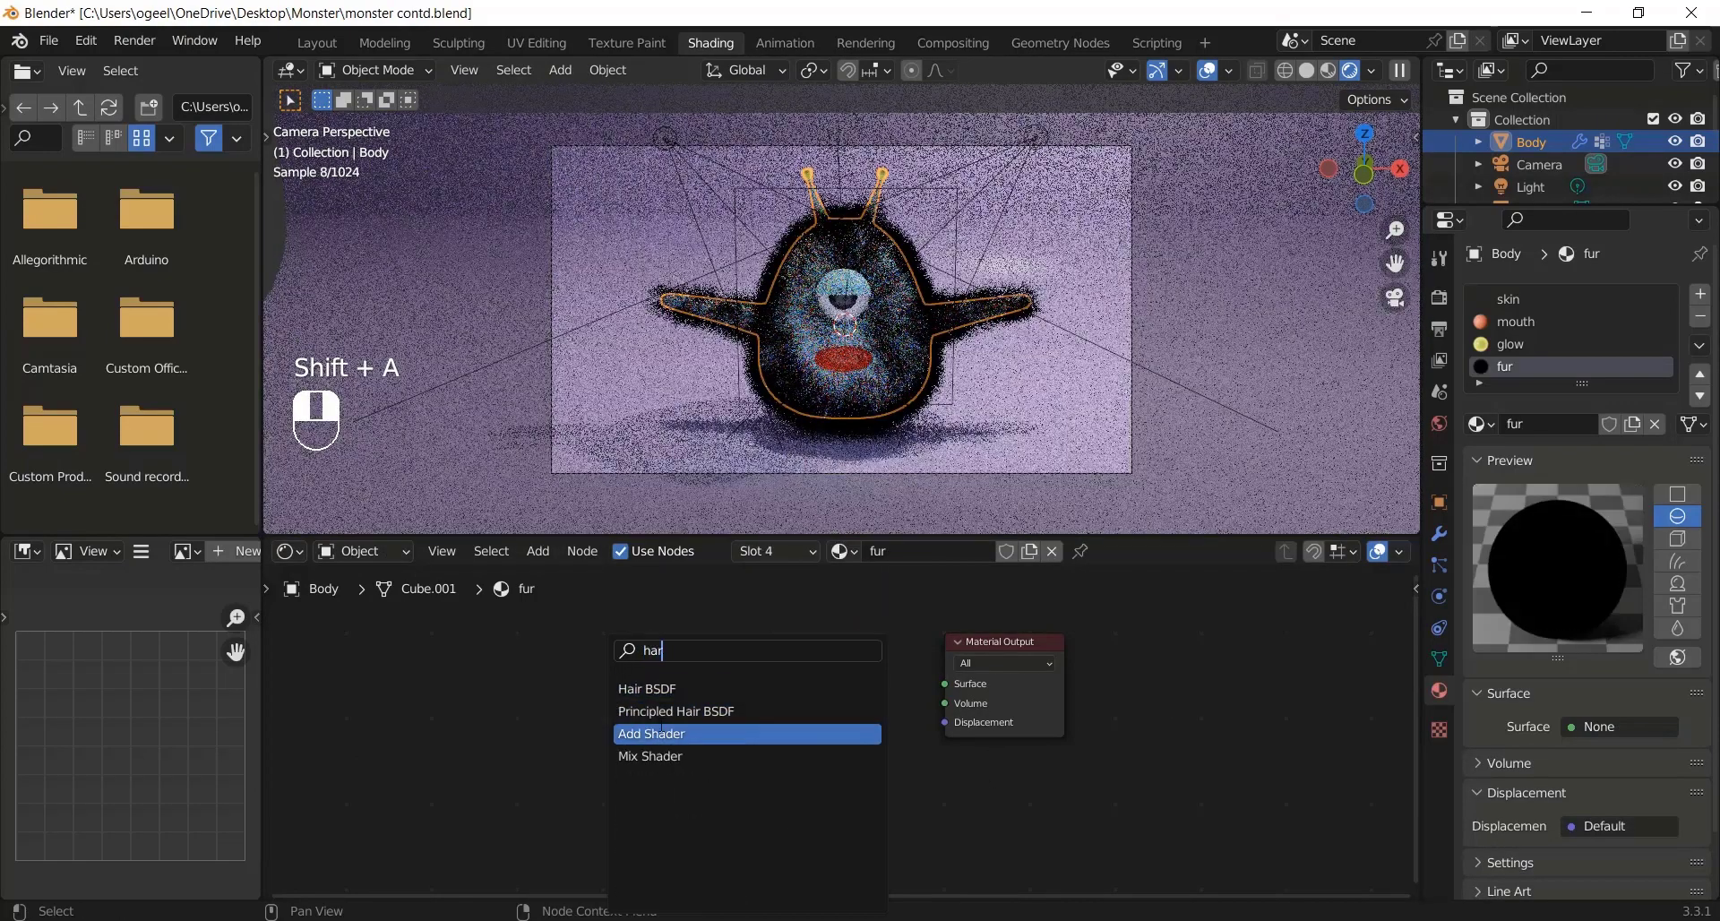
{"action": "left_click", "coordinate": [675, 711]}
{"action": "left_click", "coordinate": [676, 710]}
{"action": "left_click_drag", "start_coordinate": [808, 690], "coordinate": [944, 683]}
Step: Use Melanin Concentration coloring on the Principled Hair BSDF and set its Melanin to 0.1
{"action": "left_click", "coordinate": [676, 714]}
{"action": "left_click", "coordinate": [690, 748]}
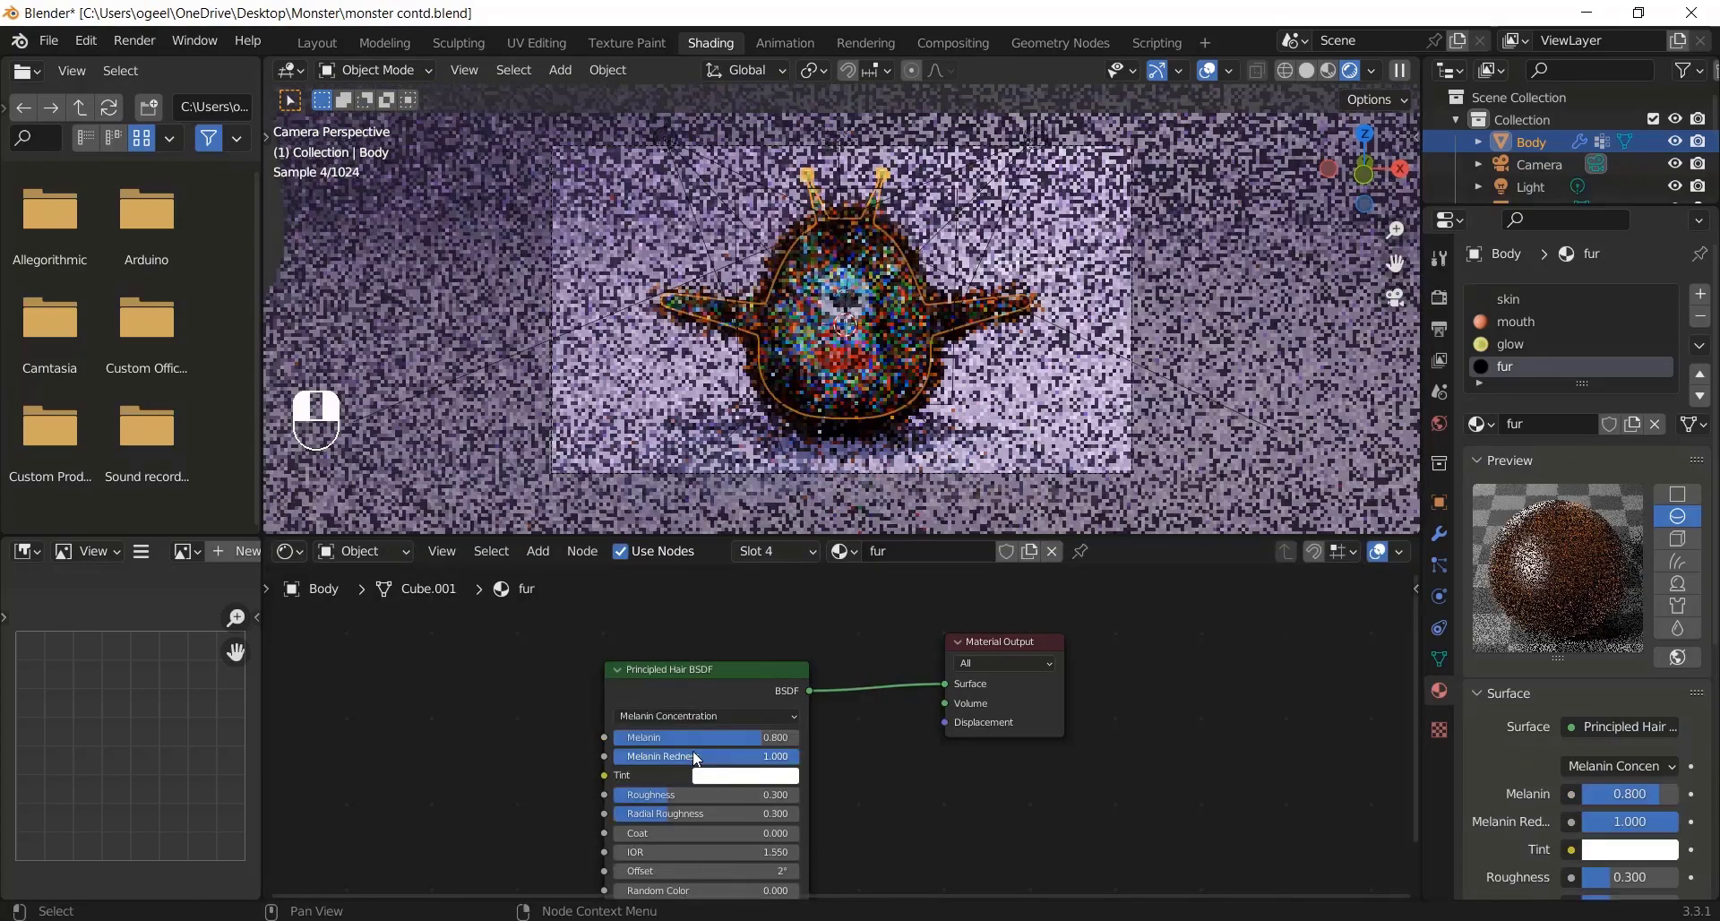
{"action": "left_click_drag", "start_coordinate": [751, 734], "coordinate": [634, 734]}
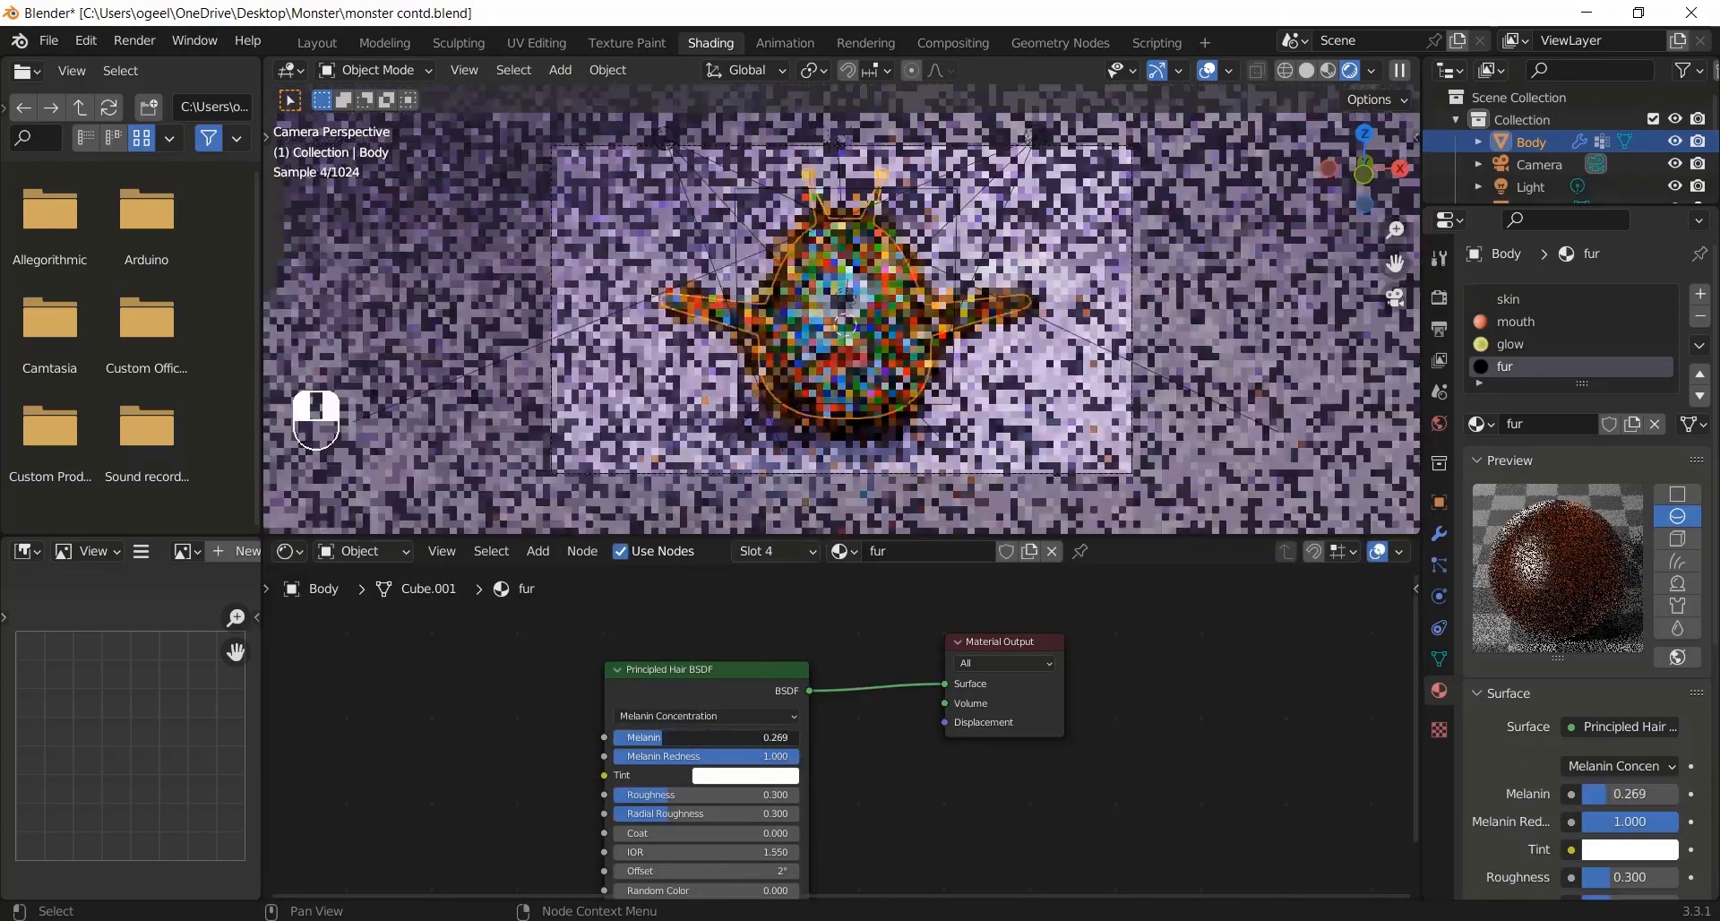
{"action": "left_click", "coordinate": [647, 736]}
{"action": "key", "text": "BackSpace"}
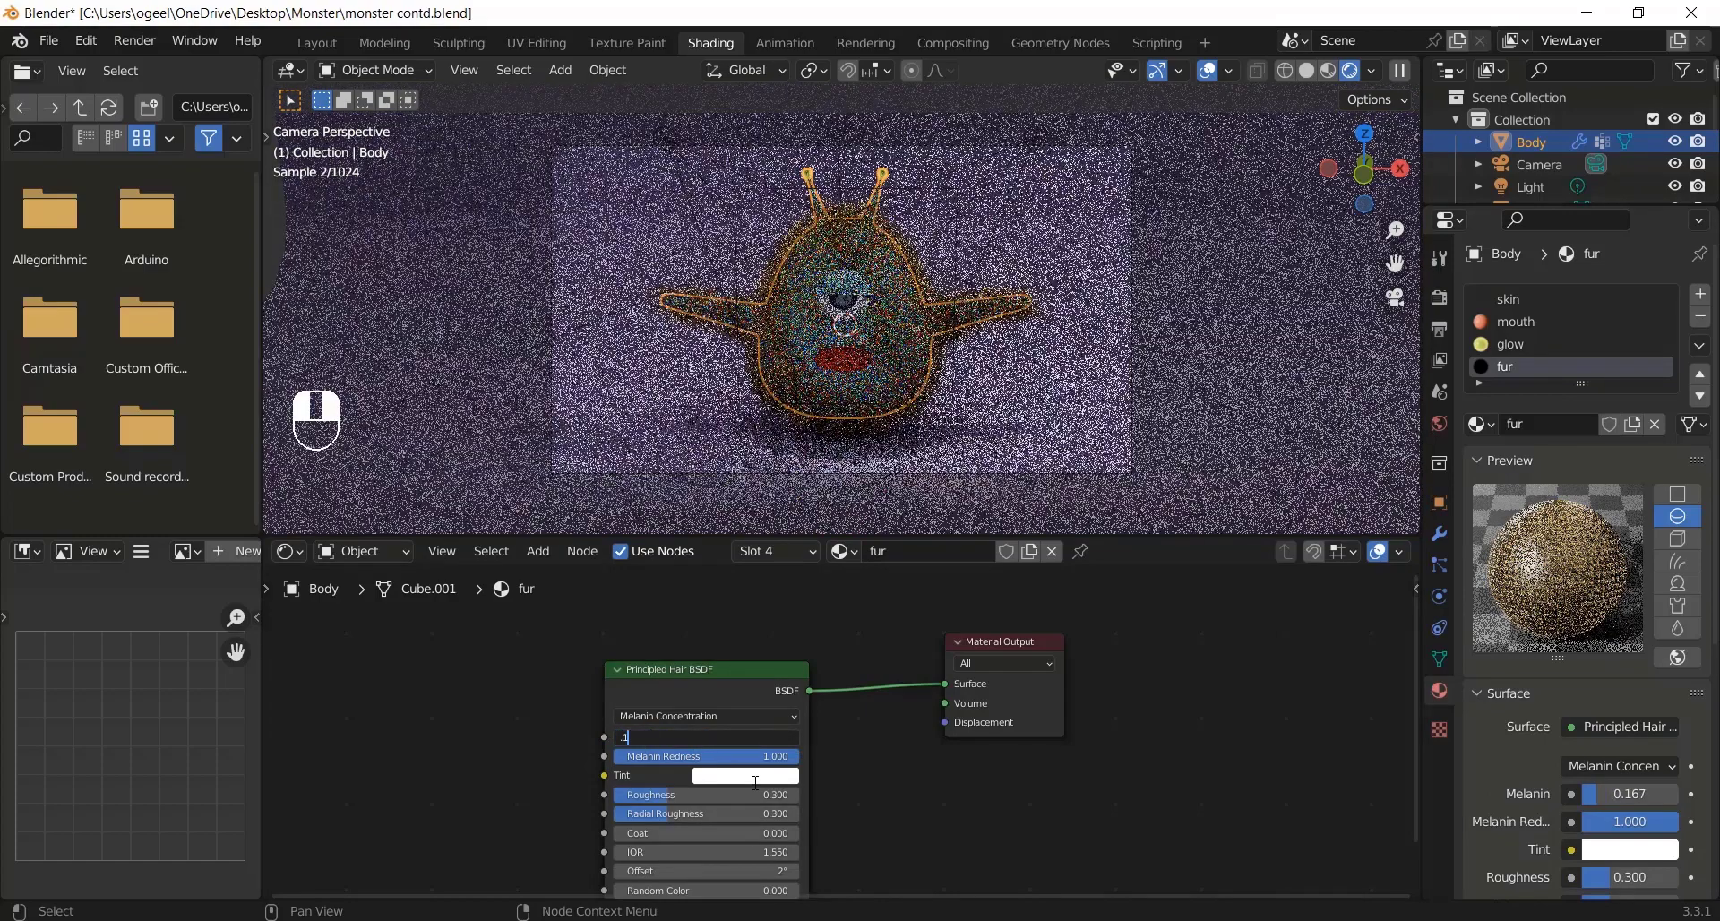
{"action": "type", "text": ".1"}
{"action": "key", "text": "Return"}
Step: Tint the fur's Principled Hair BSDF light blue and set its Random Color to 1
{"action": "left_click", "coordinate": [756, 776]}
{"action": "left_click", "coordinate": [771, 573]}
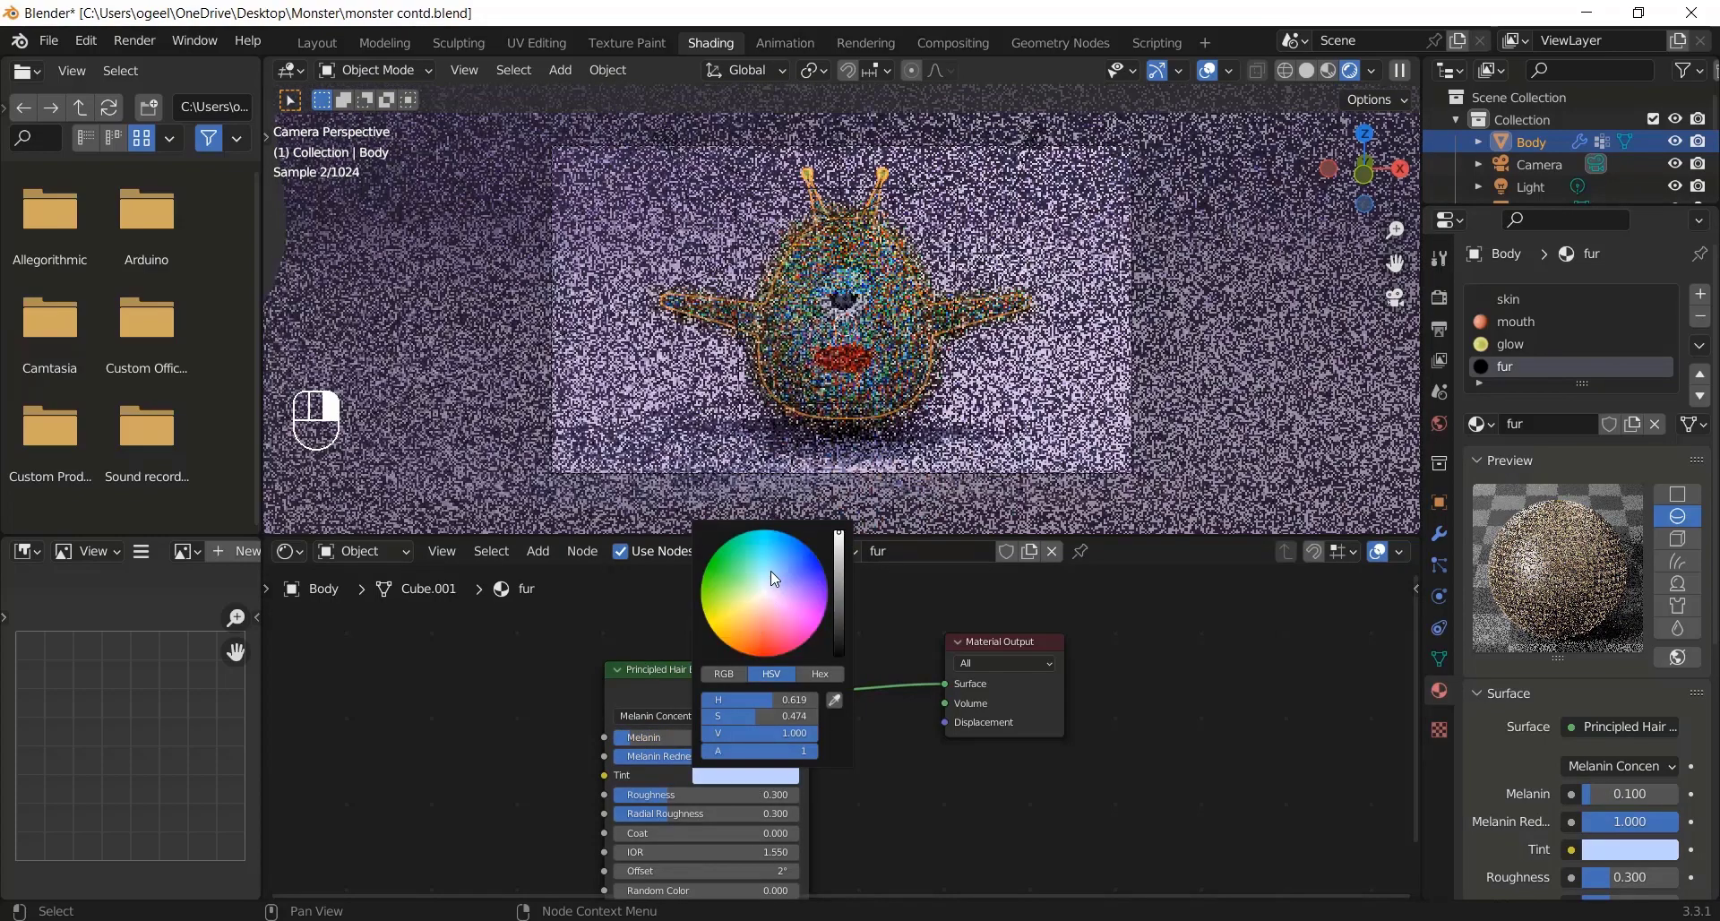
{"action": "scroll", "coordinate": [772, 894], "scroll_direction": "down", "scroll_amount": 1}
{"action": "scroll", "coordinate": [771, 894], "scroll_direction": "down", "scroll_amount": 2, "text": "shift"}
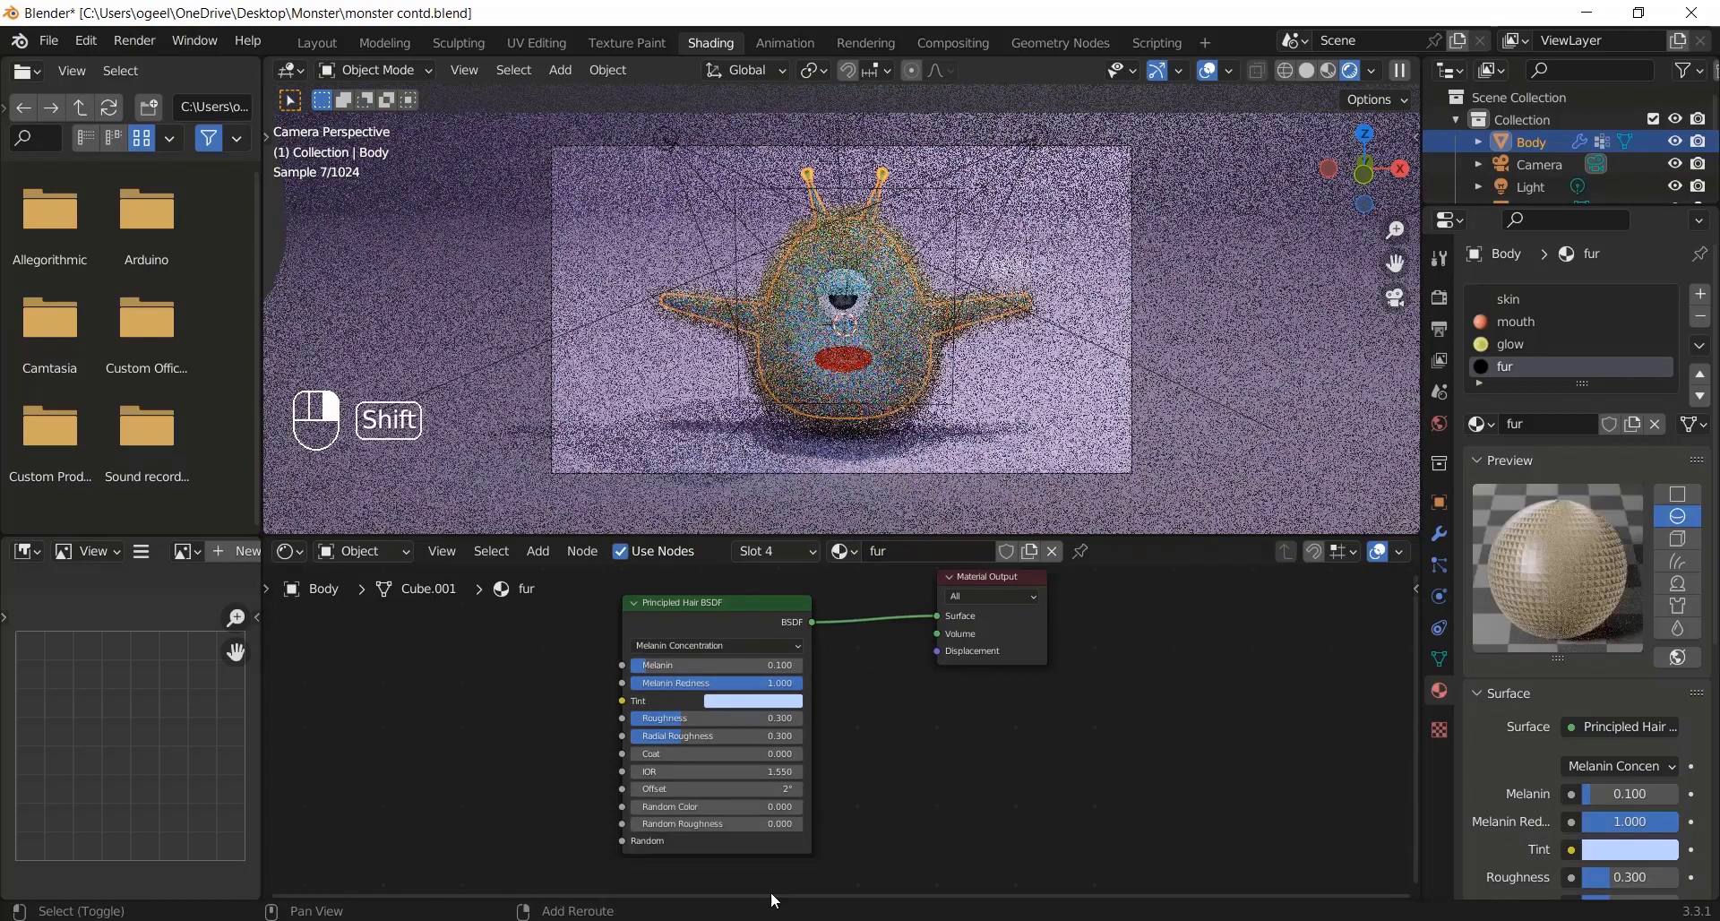
{"action": "left_click_drag", "start_coordinate": [768, 796], "coordinate": [896, 797]}
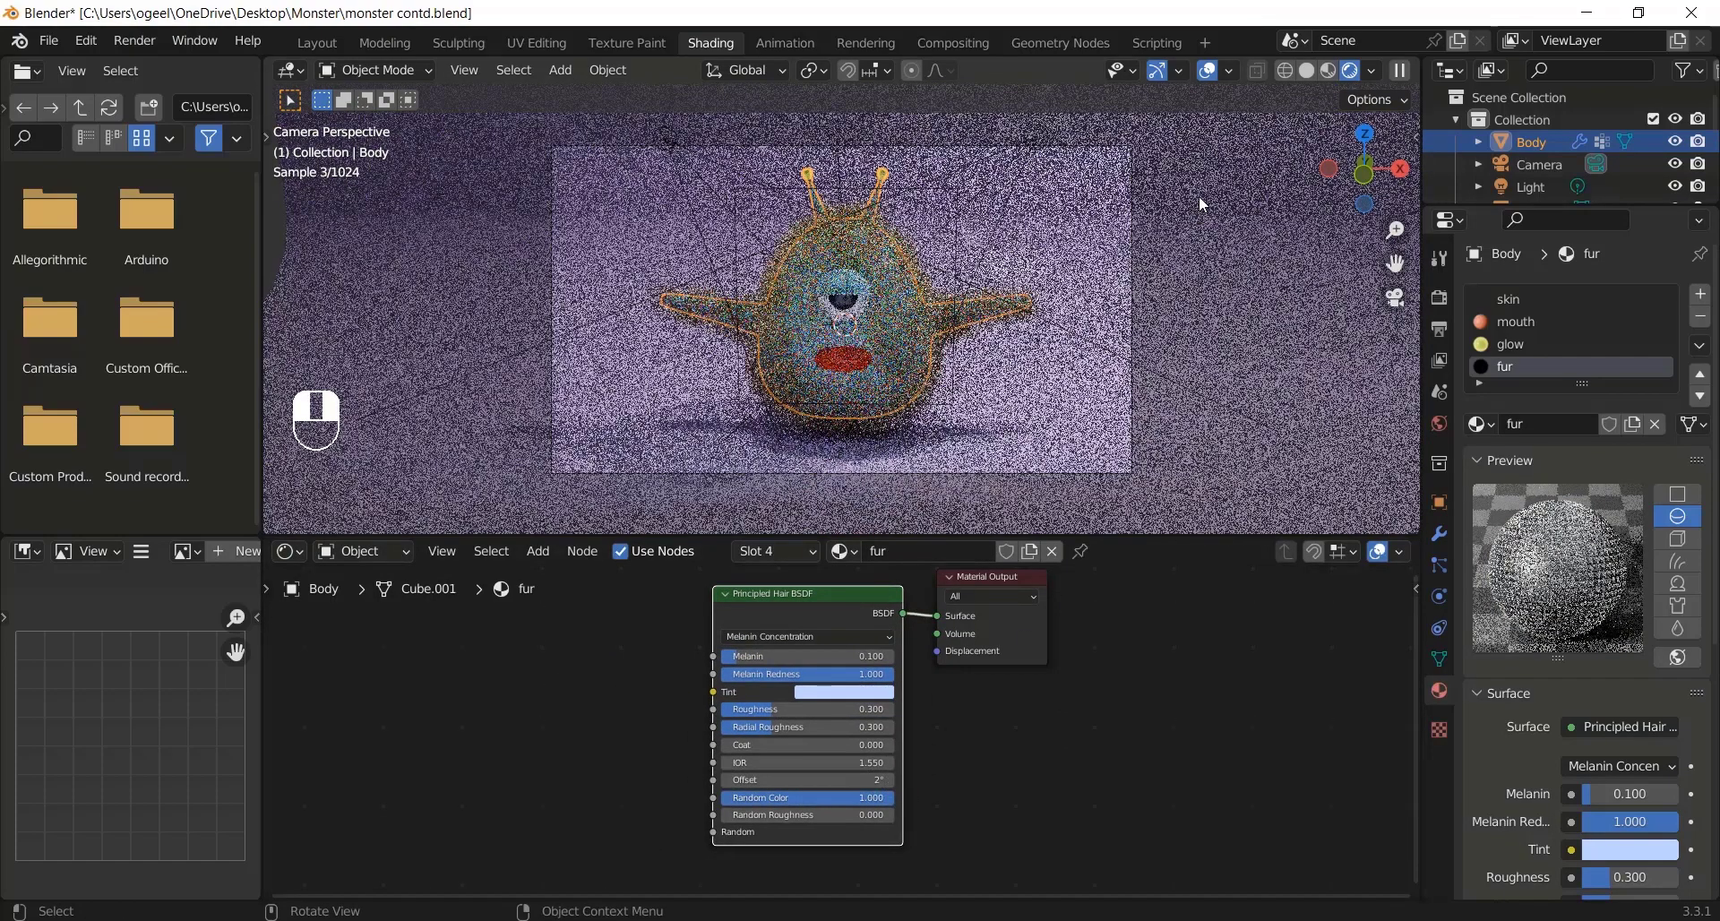
Step: Shift the fur tint to turquoise, set the hair shader's Melanin to 0.03, and save the file
{"action": "left_click", "coordinate": [1019, 301]}
{"action": "left_click", "coordinate": [906, 326]}
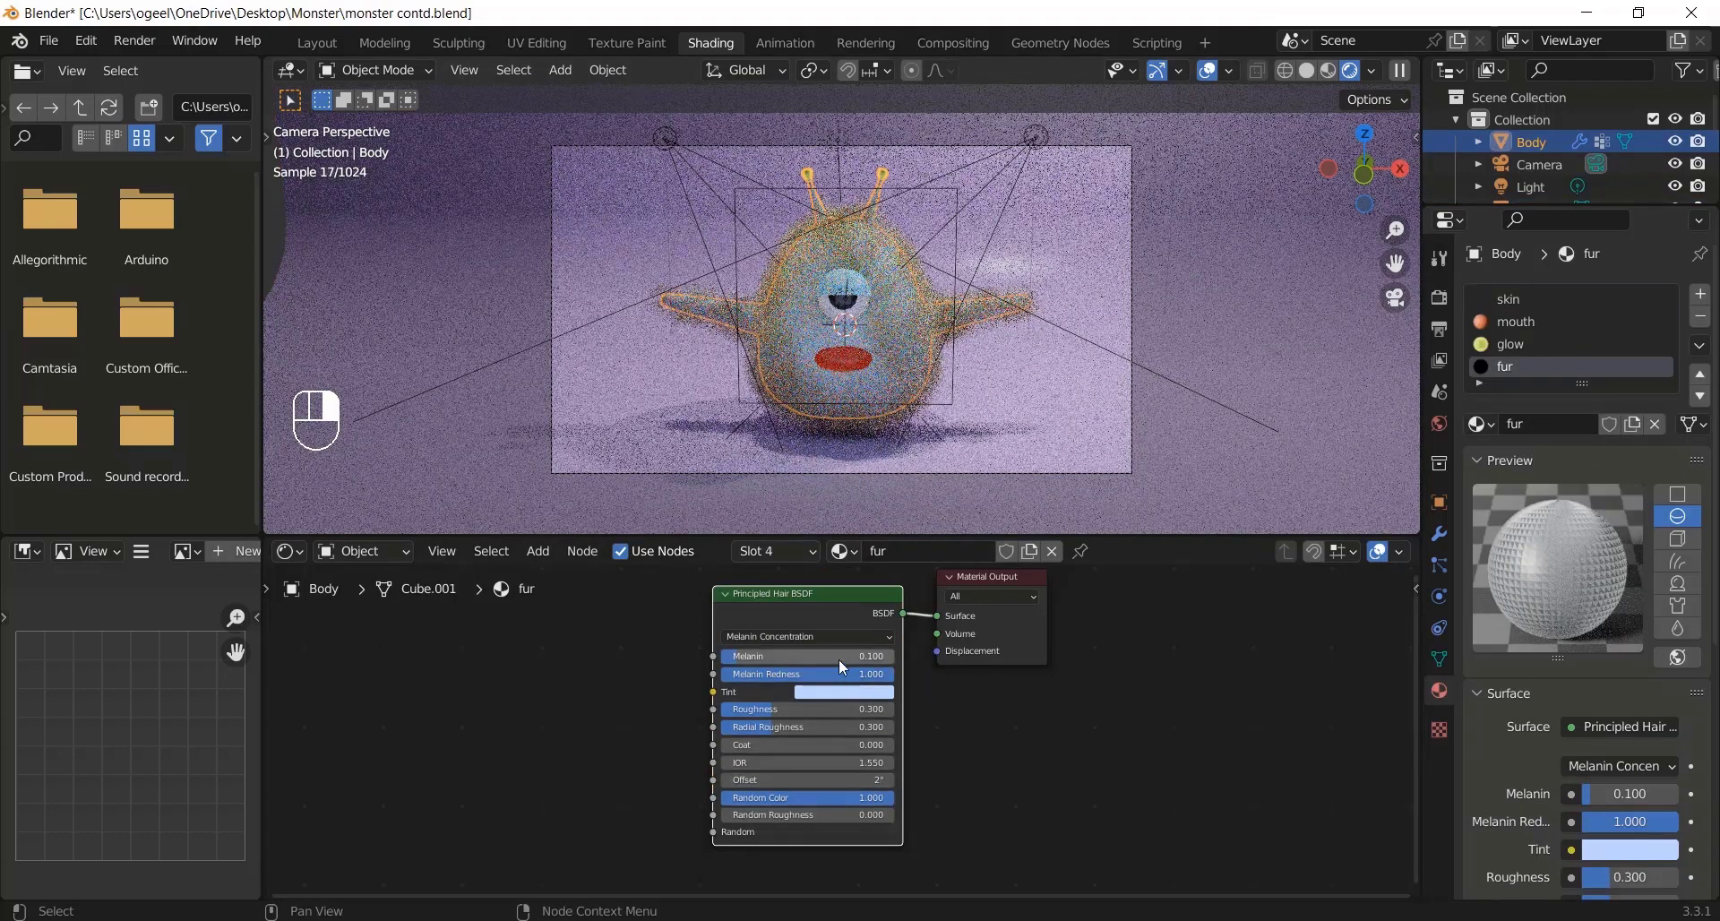
{"action": "left_click_drag", "start_coordinate": [838, 660], "coordinate": [726, 657]}
{"action": "double_click", "coordinate": [746, 657]}
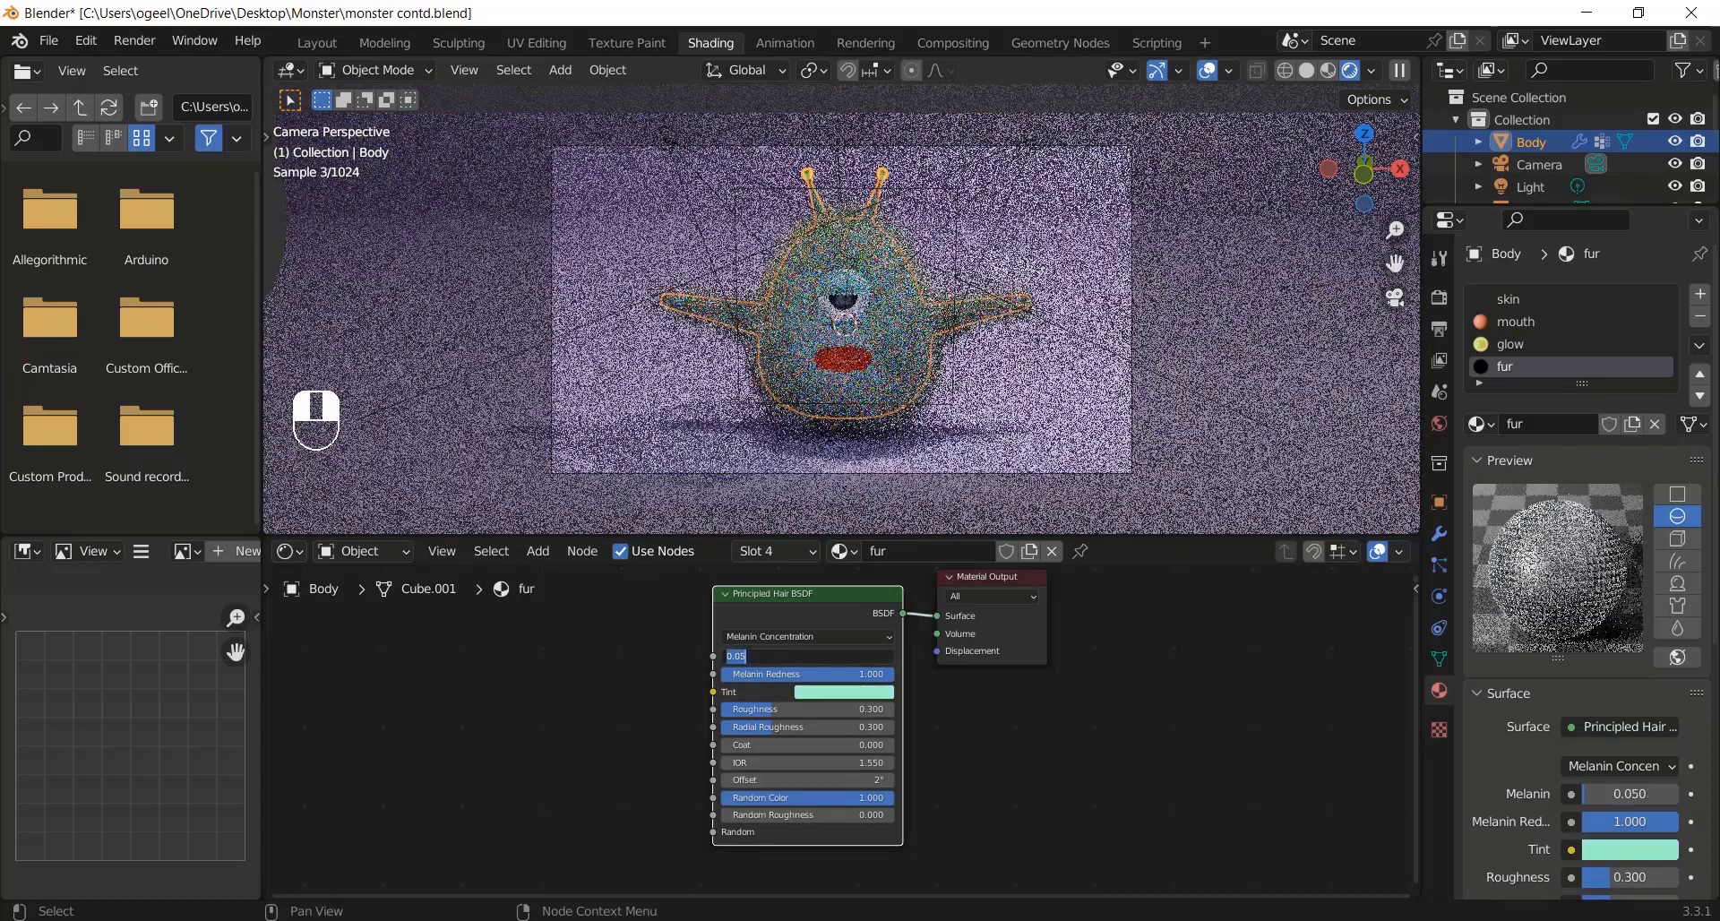
{"action": "type", "text": ".03"}
{"action": "key", "text": "Return"}
{"action": "key", "text": "ctrl+s"}
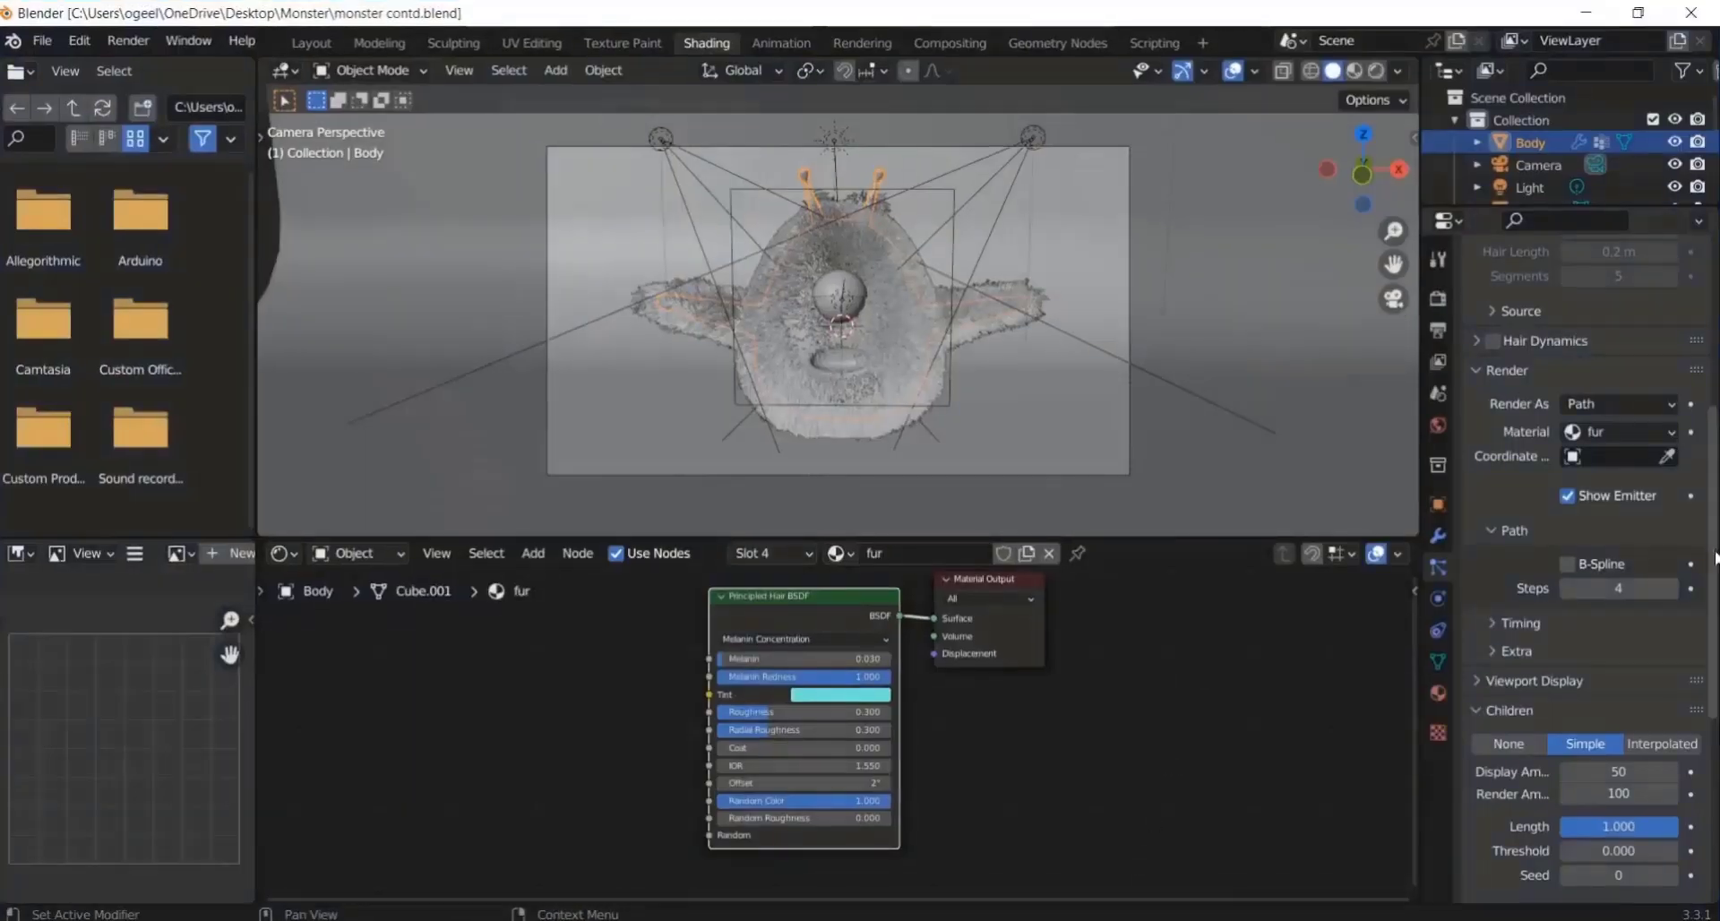
Step: Set the Render Amount of the hair particle system's simple children to 150
{"action": "double_click", "coordinate": [1634, 794]}
{"action": "type", "text": "1"}
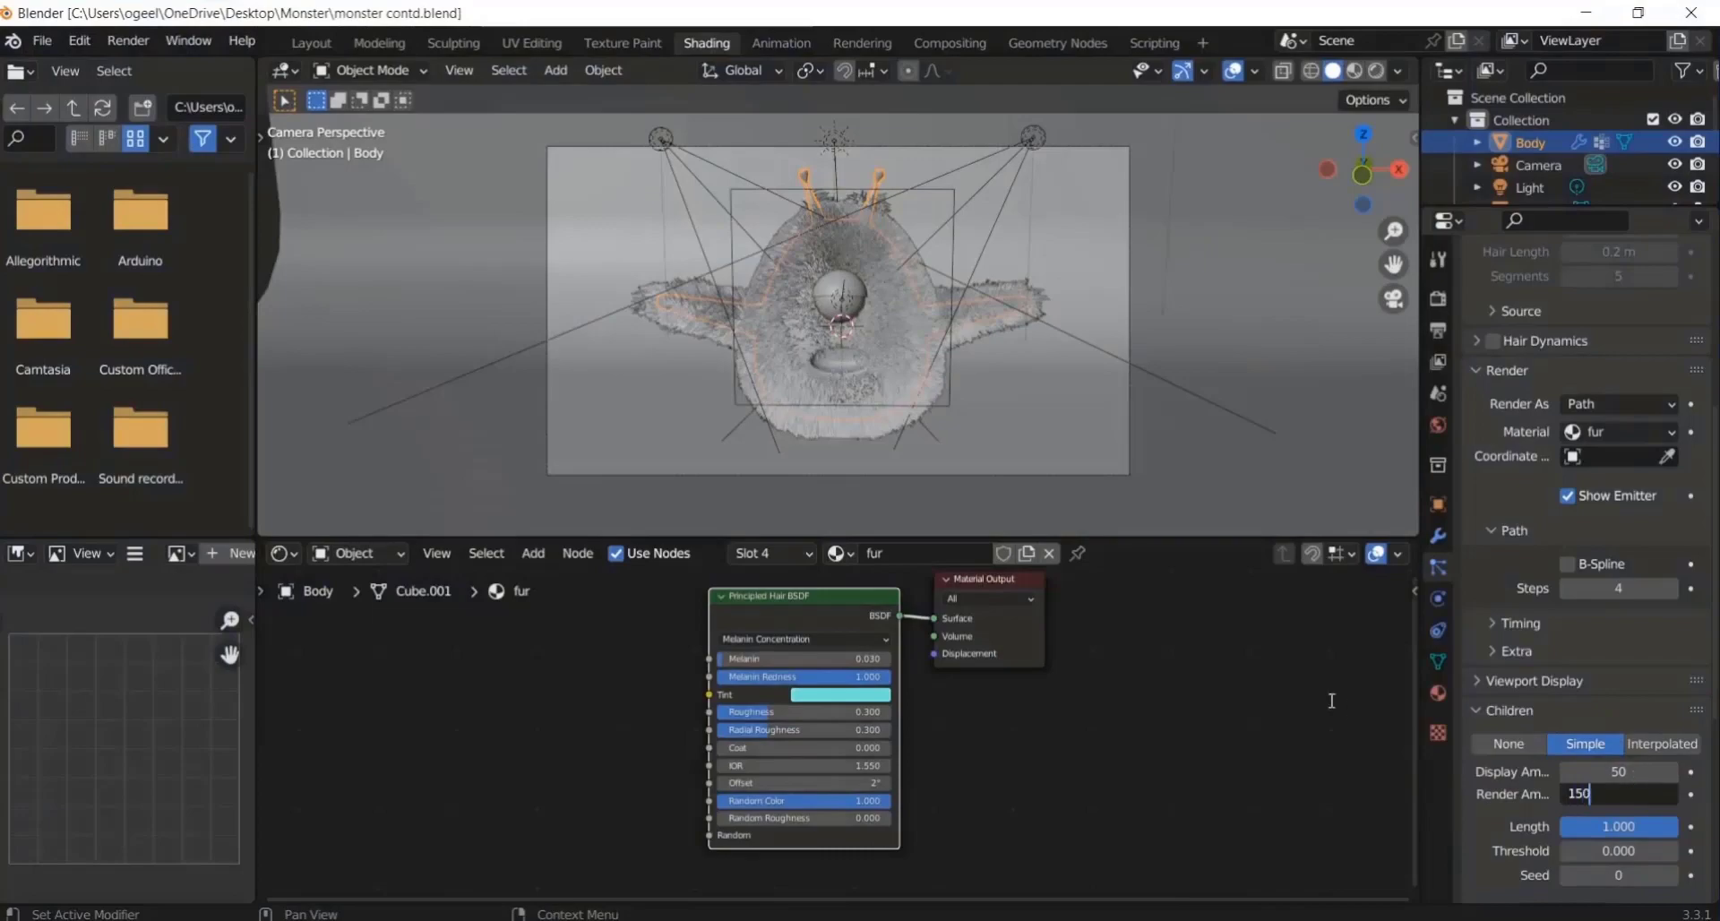
{"action": "key", "text": "Return"}
Step: Render the image and examine the monster's fur up close in the render result
{"action": "left_click", "coordinate": [128, 41]}
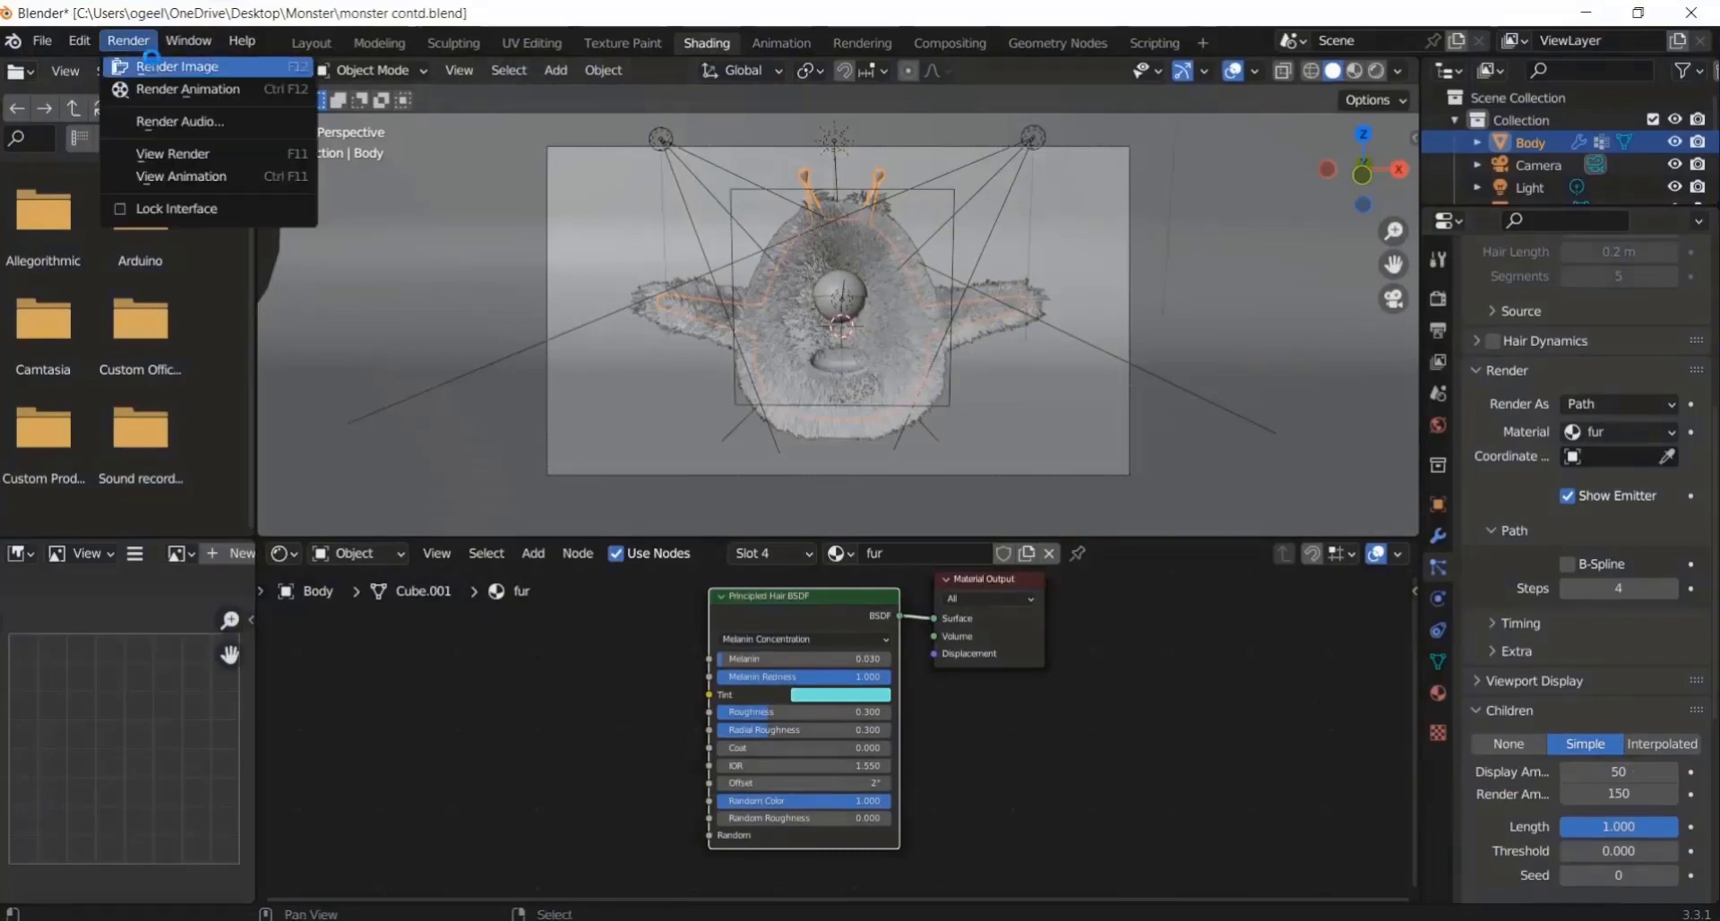
{"action": "left_click", "coordinate": [151, 59]}
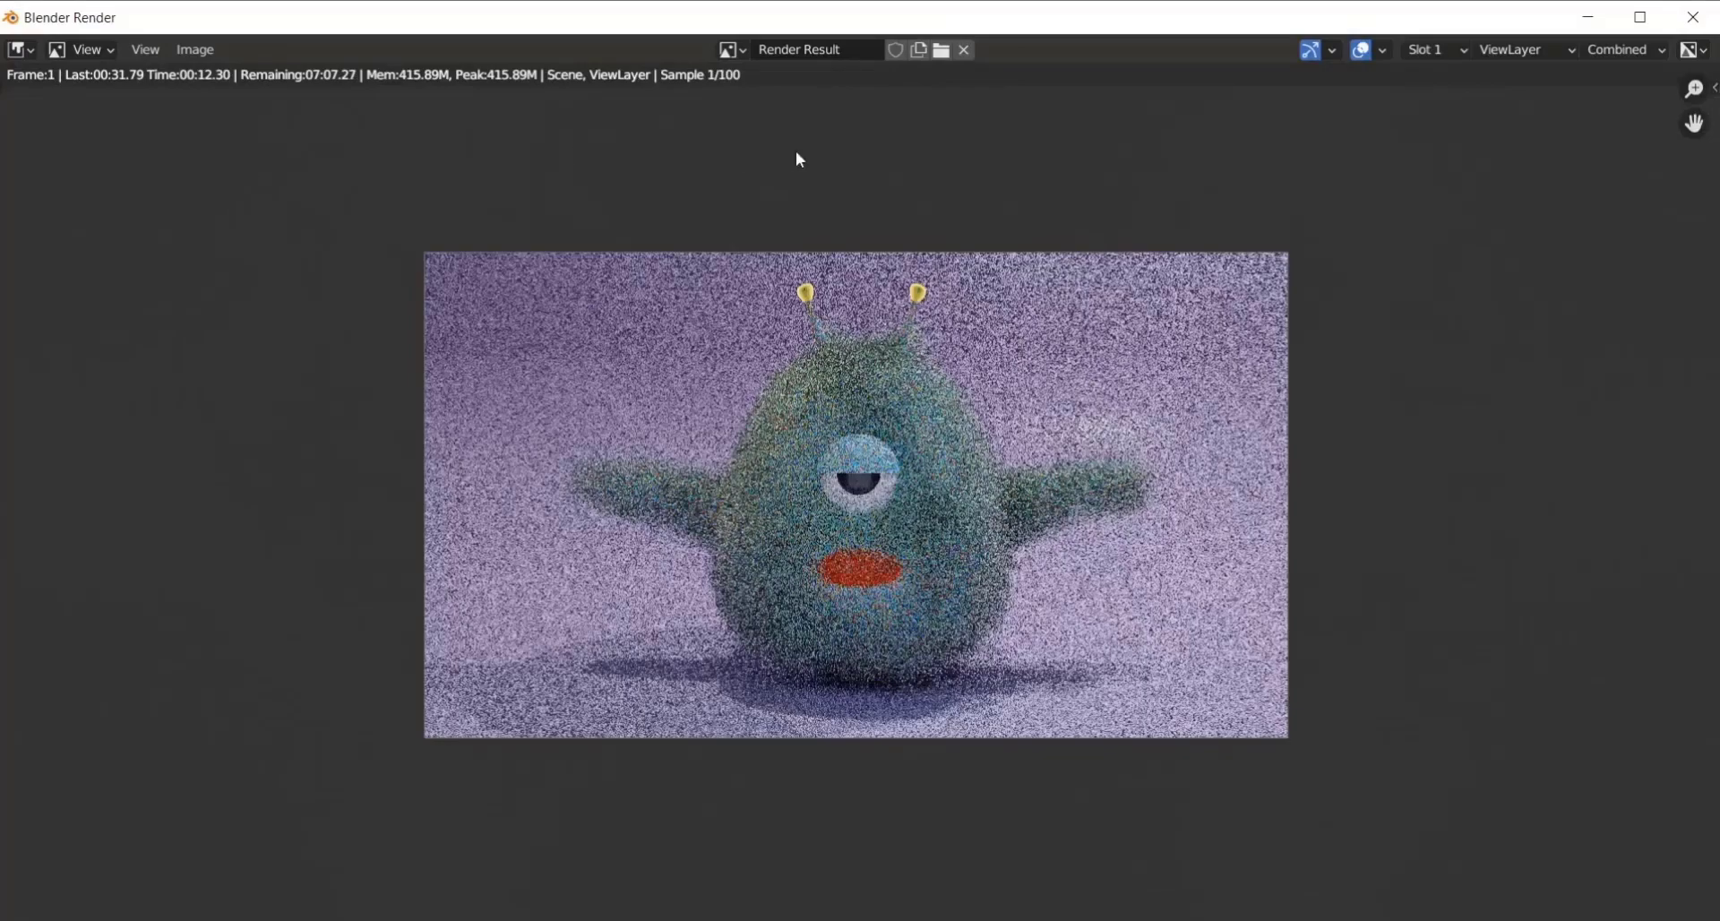
{"action": "scroll", "coordinate": [913, 289], "scroll_direction": "up", "scroll_amount": 2}
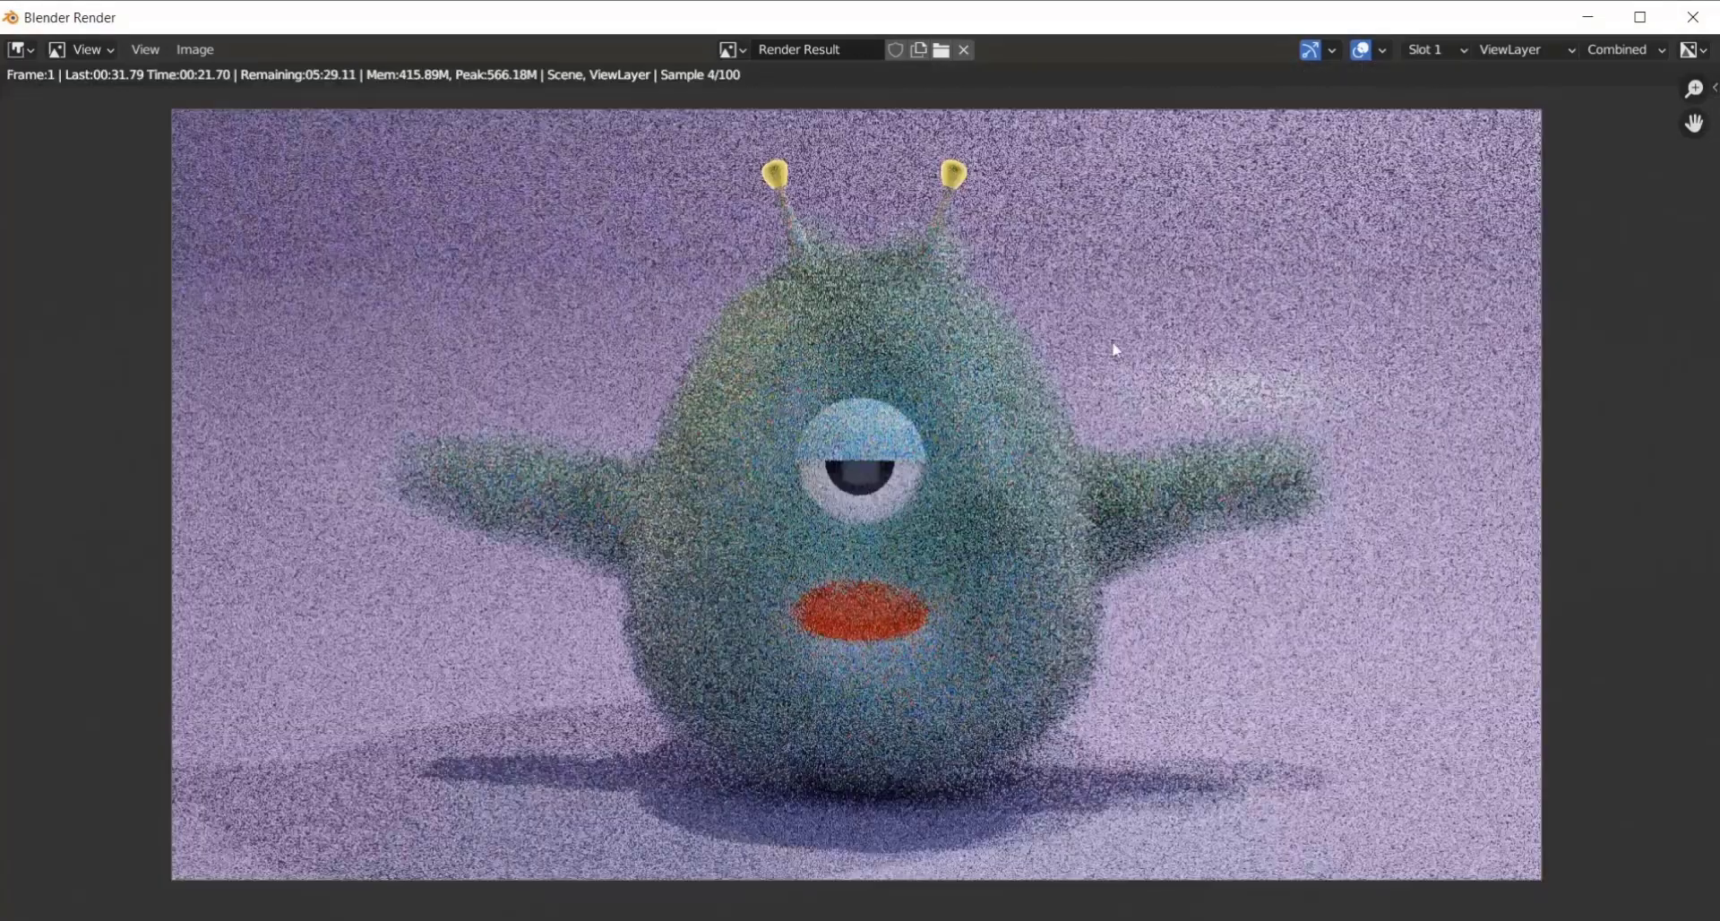
{"action": "scroll", "coordinate": [1114, 346], "scroll_direction": "up", "scroll_amount": 2}
{"action": "scroll", "coordinate": [1119, 375], "scroll_direction": "down", "scroll_amount": 4}
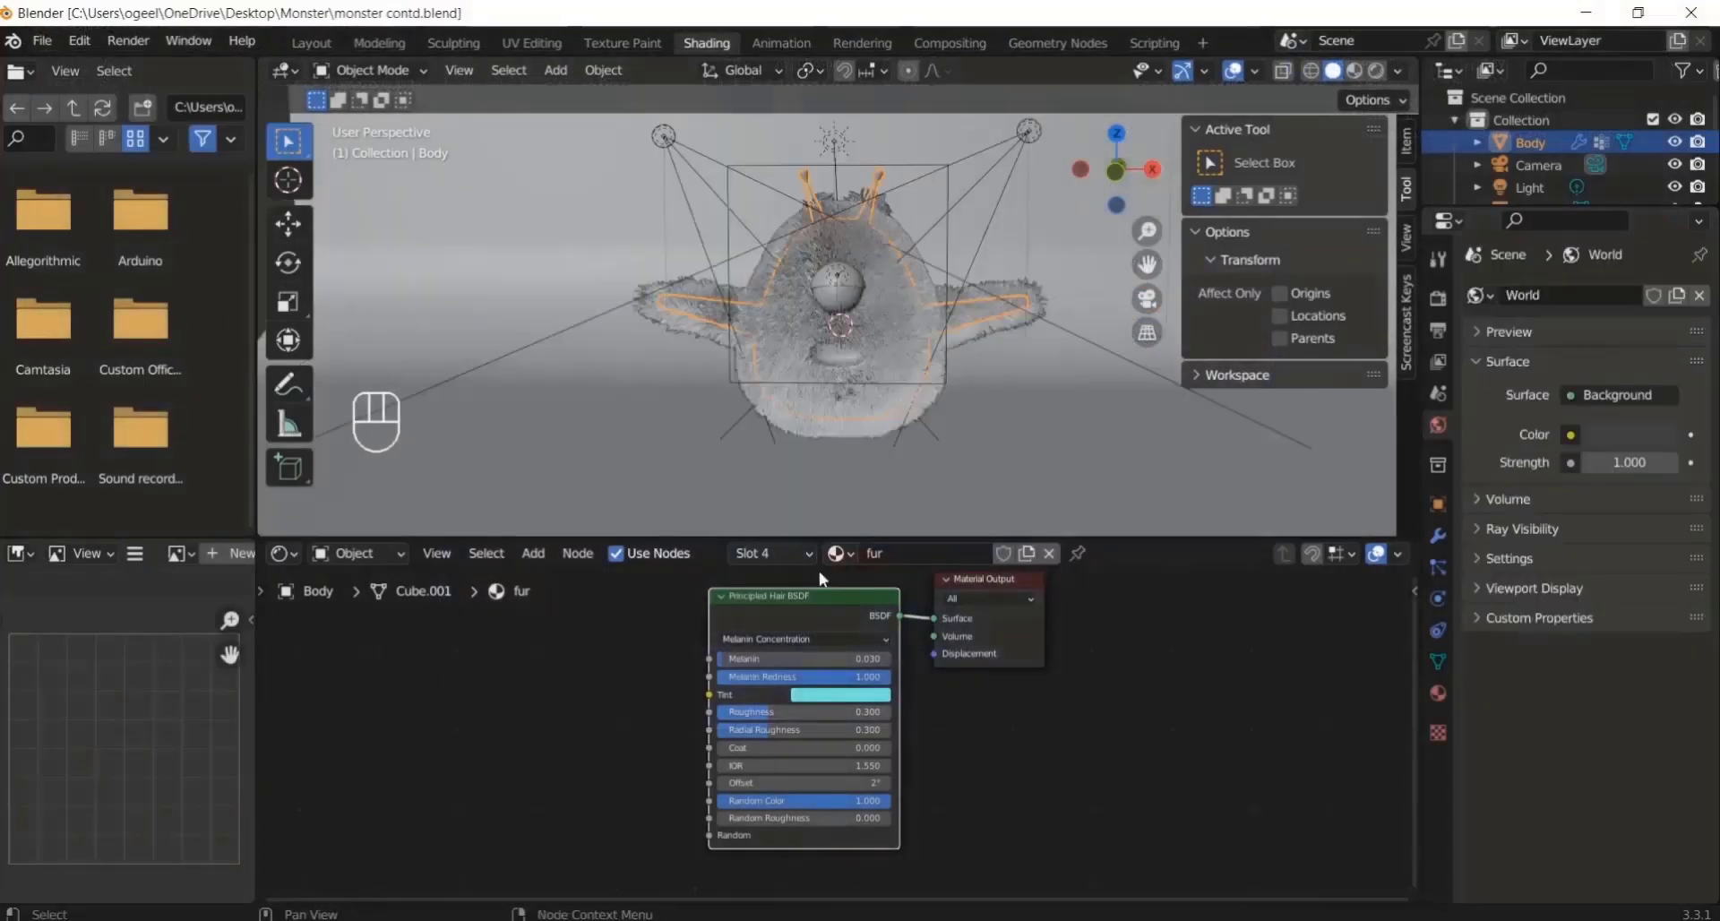
Step: In the World shader nodes, add an Environment Texture and connect its Color to the Background node's Color
{"action": "left_click", "coordinate": [359, 553]}
{"action": "left_click", "coordinate": [360, 602]}
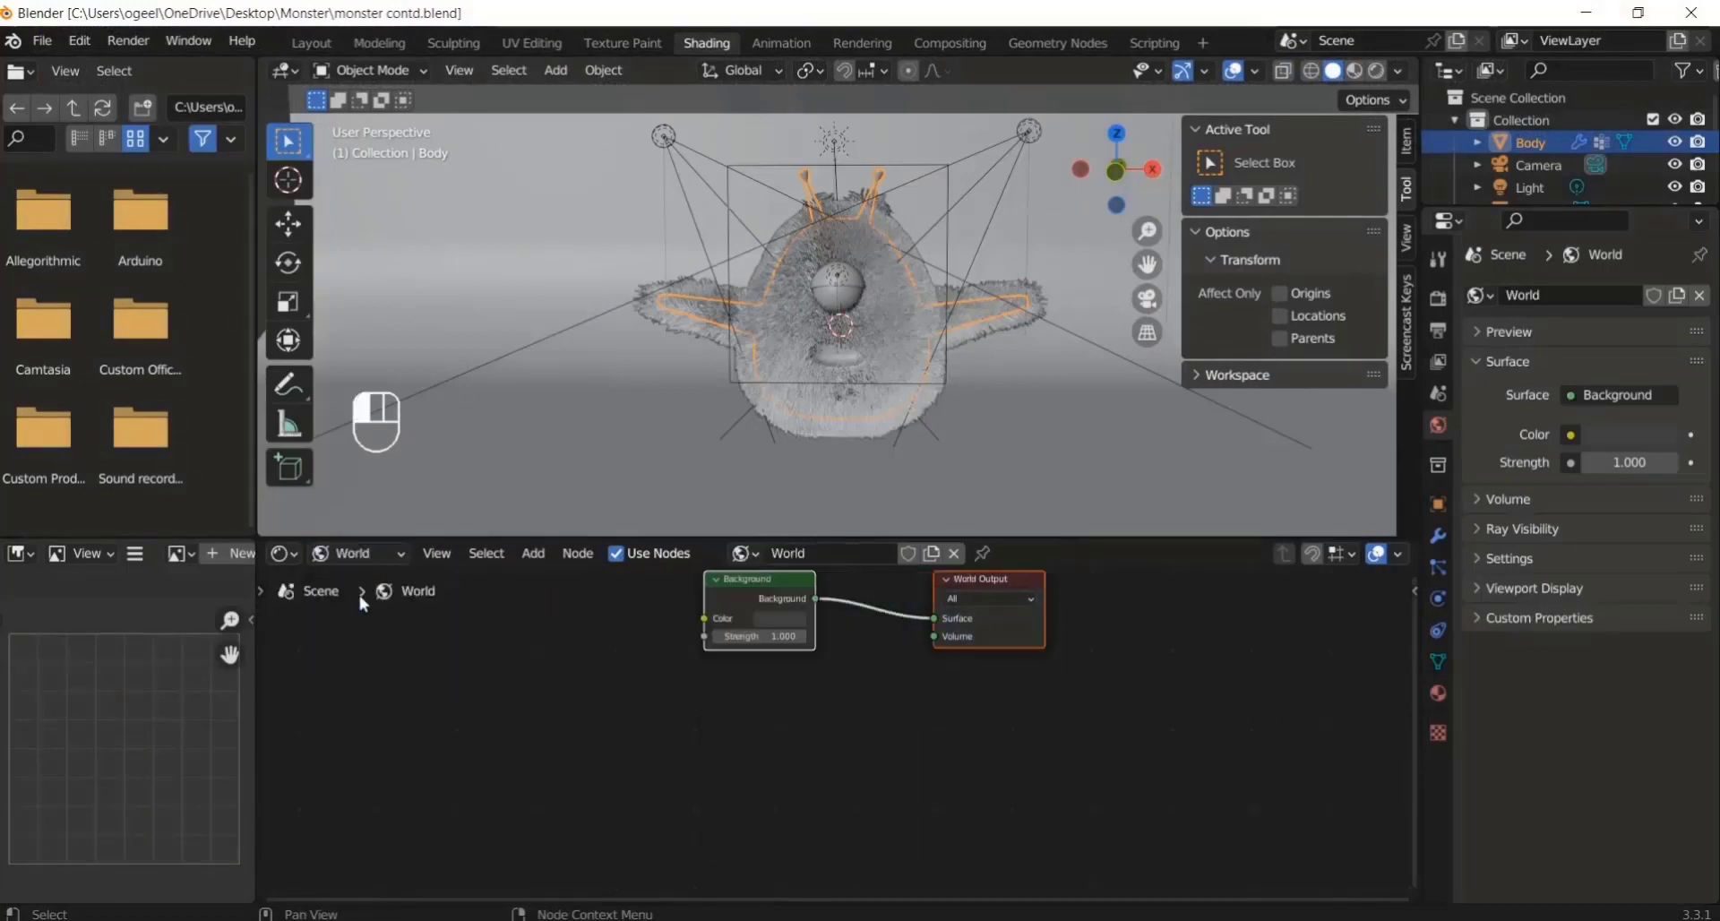
{"action": "key", "text": "shift+a"}
{"action": "mouse_move", "coordinate": [538, 716]}
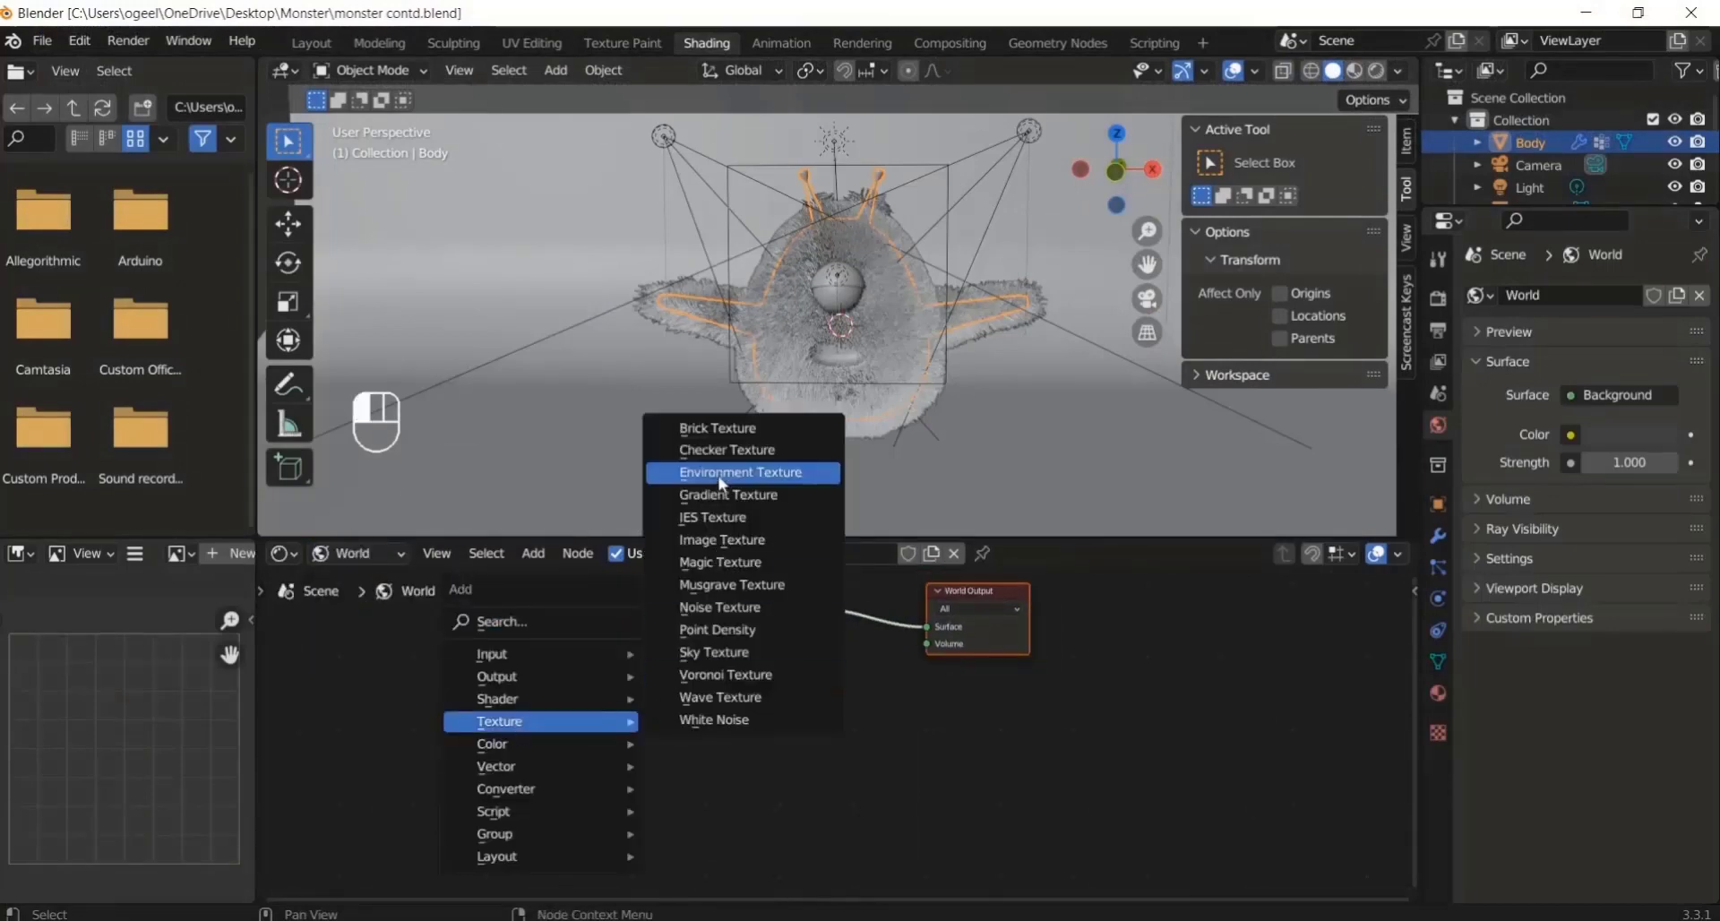
{"action": "left_click", "coordinate": [724, 481]}
{"action": "left_click", "coordinate": [445, 668]}
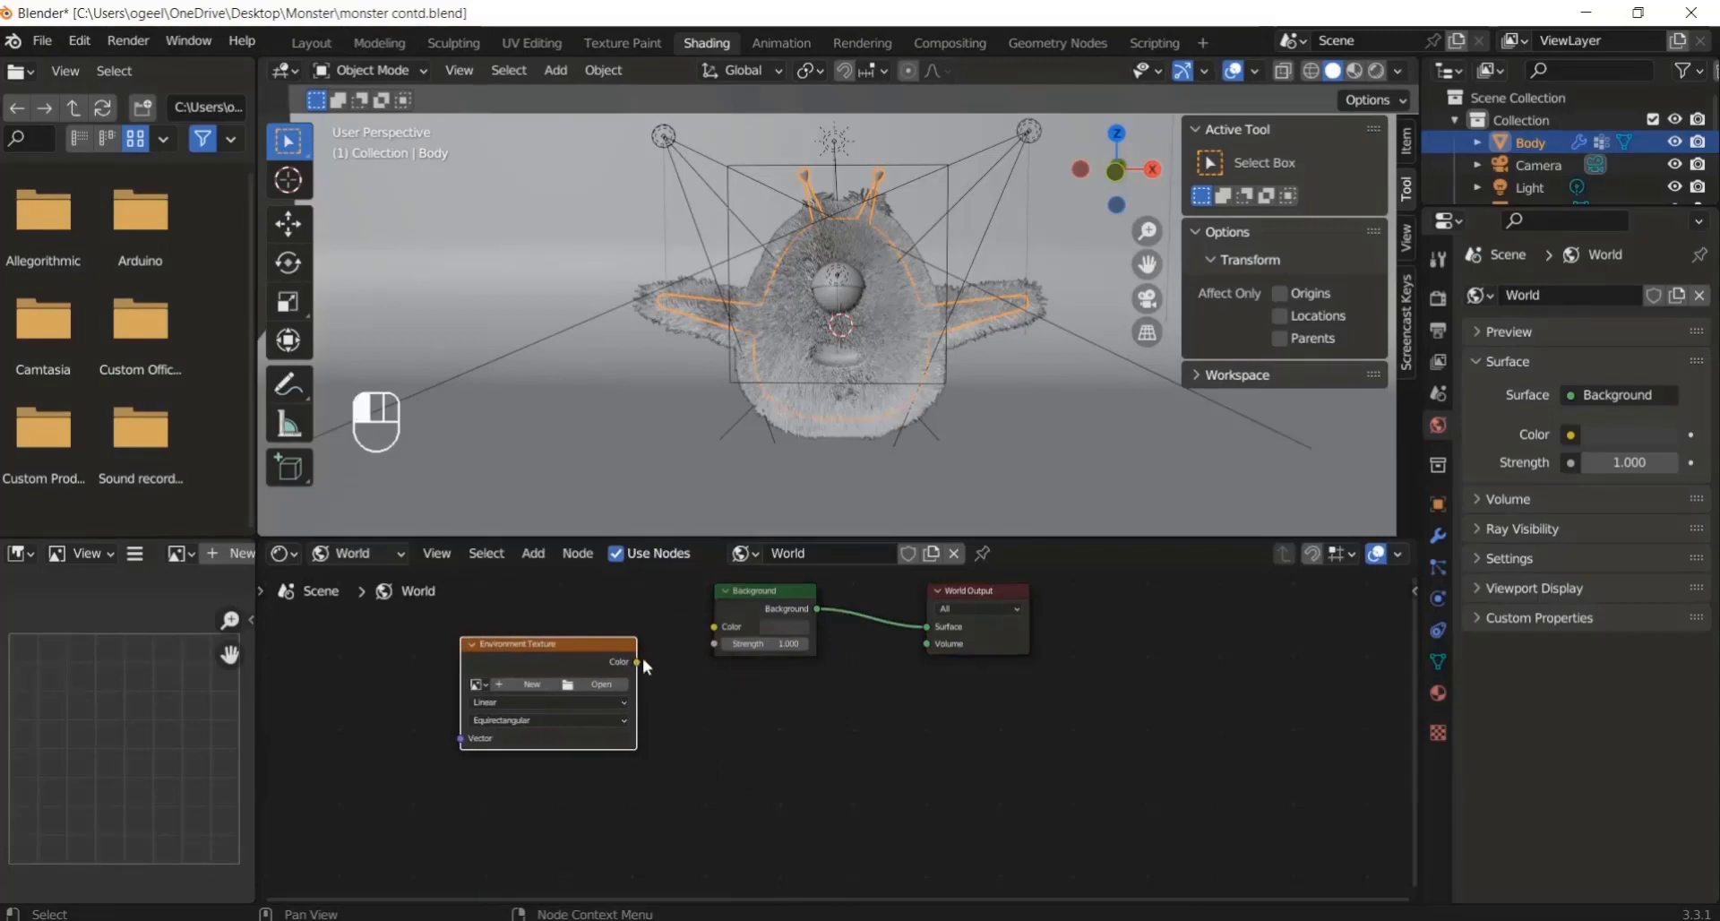
{"action": "left_click_drag", "start_coordinate": [638, 662], "coordinate": [713, 626]}
Step: Load rooftop_day_2k.hdr from the HDRI folder into the Environment Texture node
{"action": "left_click", "coordinate": [611, 684]}
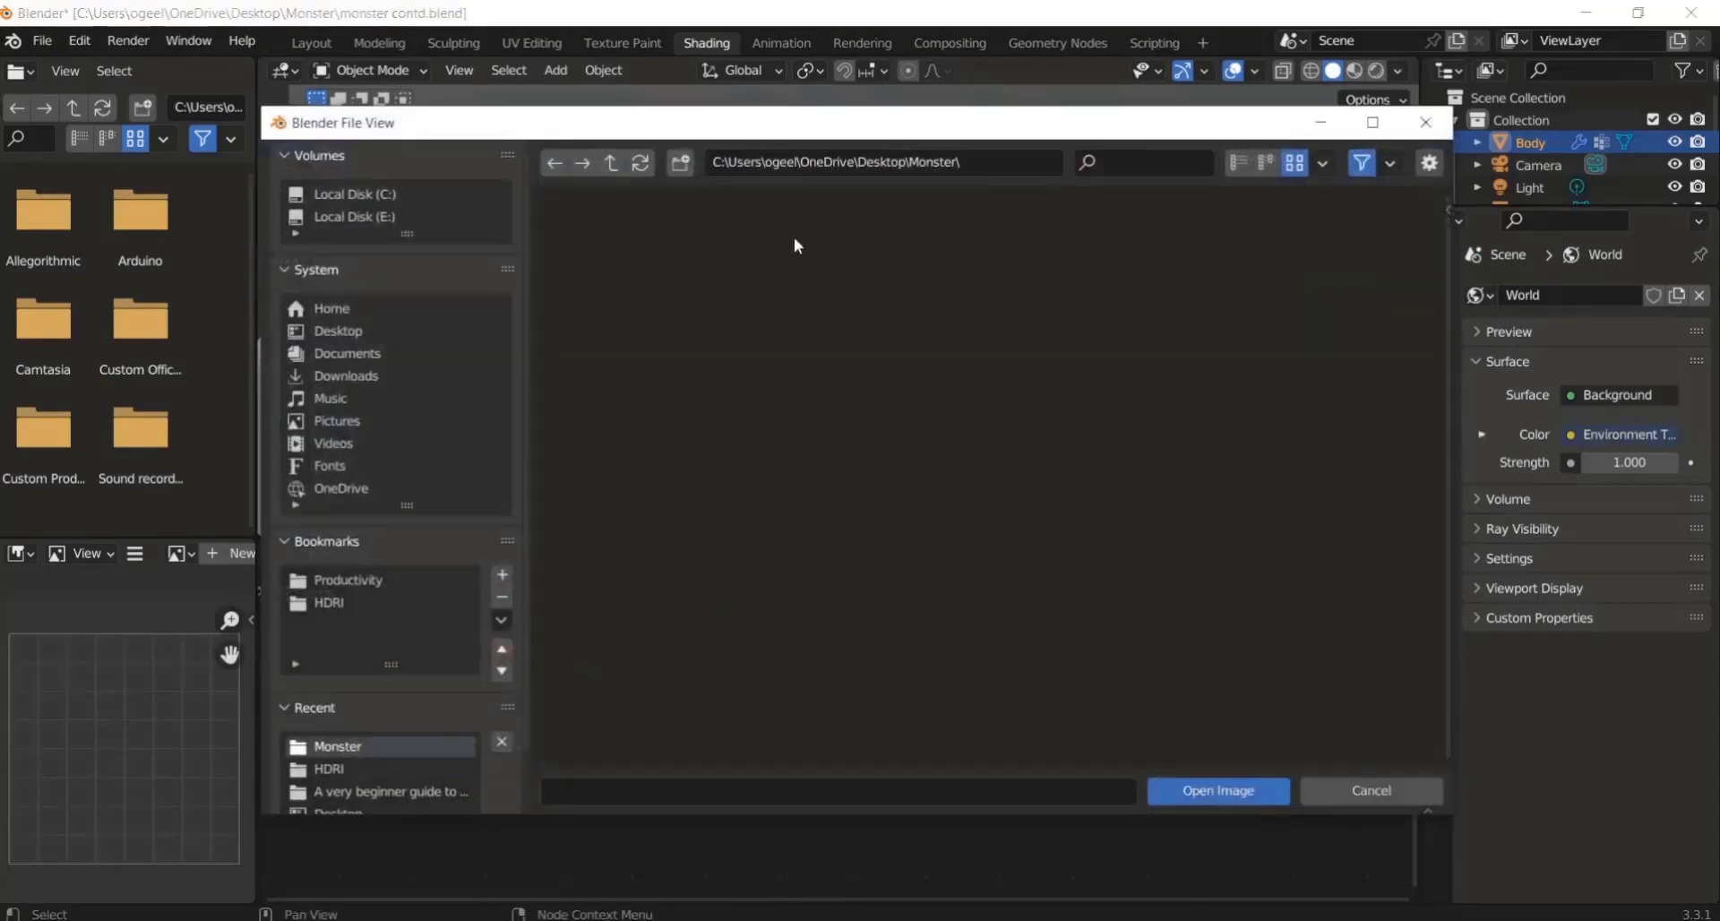
{"action": "left_click", "coordinate": [327, 604]}
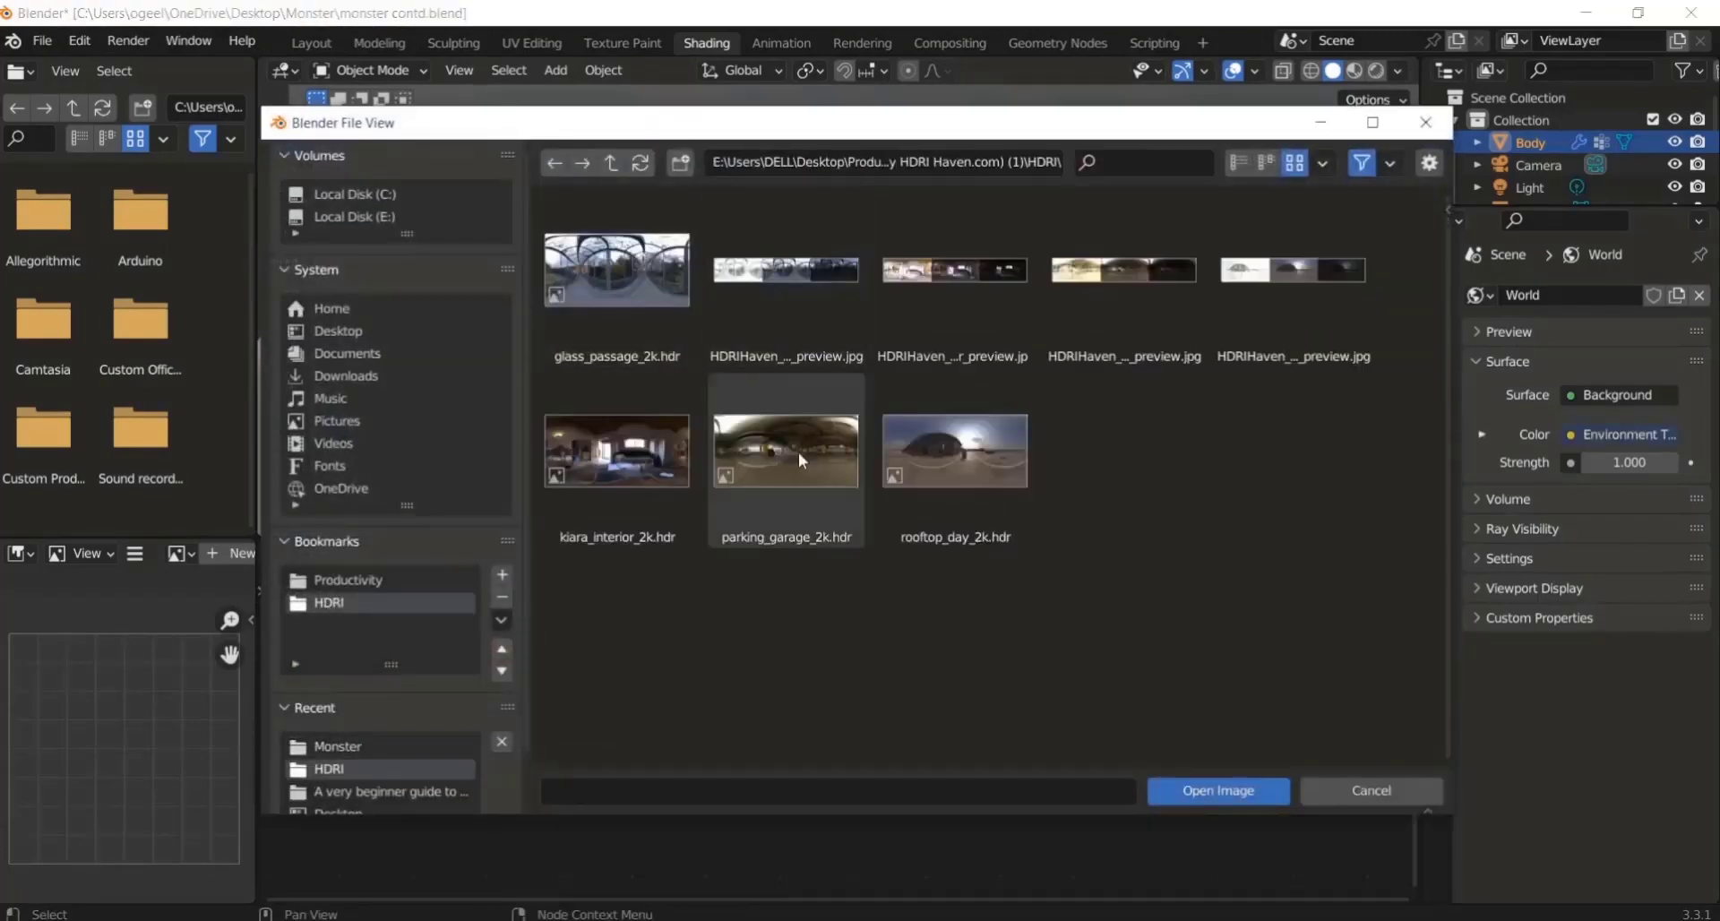
{"action": "left_click", "coordinate": [965, 423]}
{"action": "double_click", "coordinate": [965, 423]}
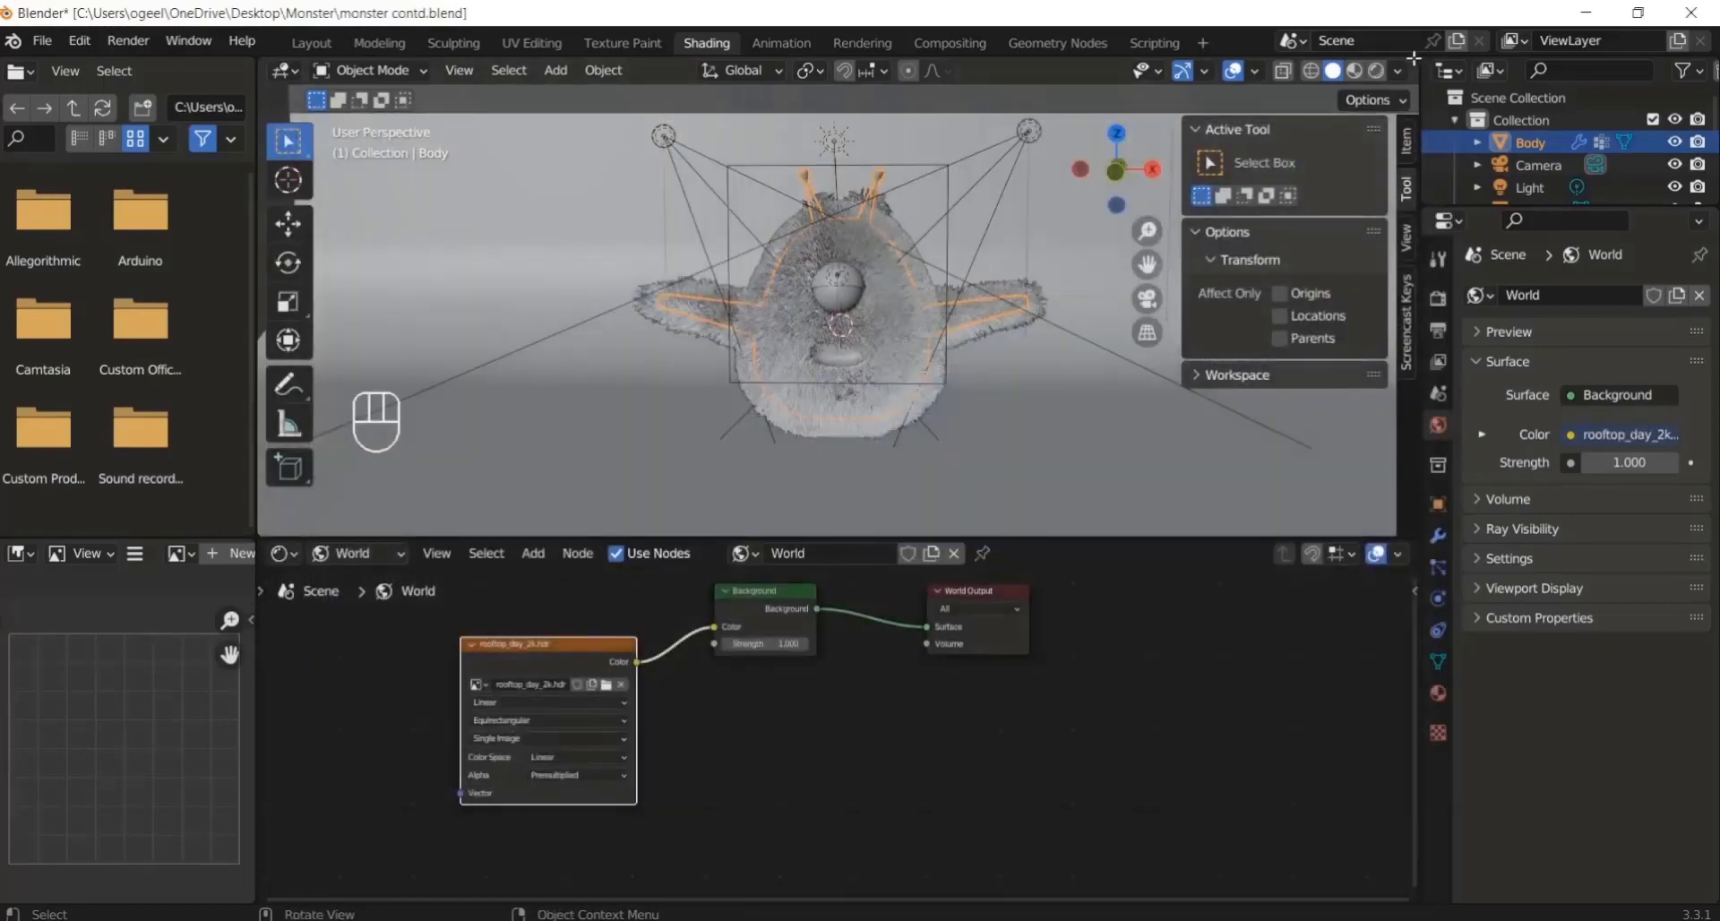
Step: Preview the scene in rendered shading, set the world Background Strength to 0.8, and save the file
{"action": "left_click", "coordinate": [1380, 71]}
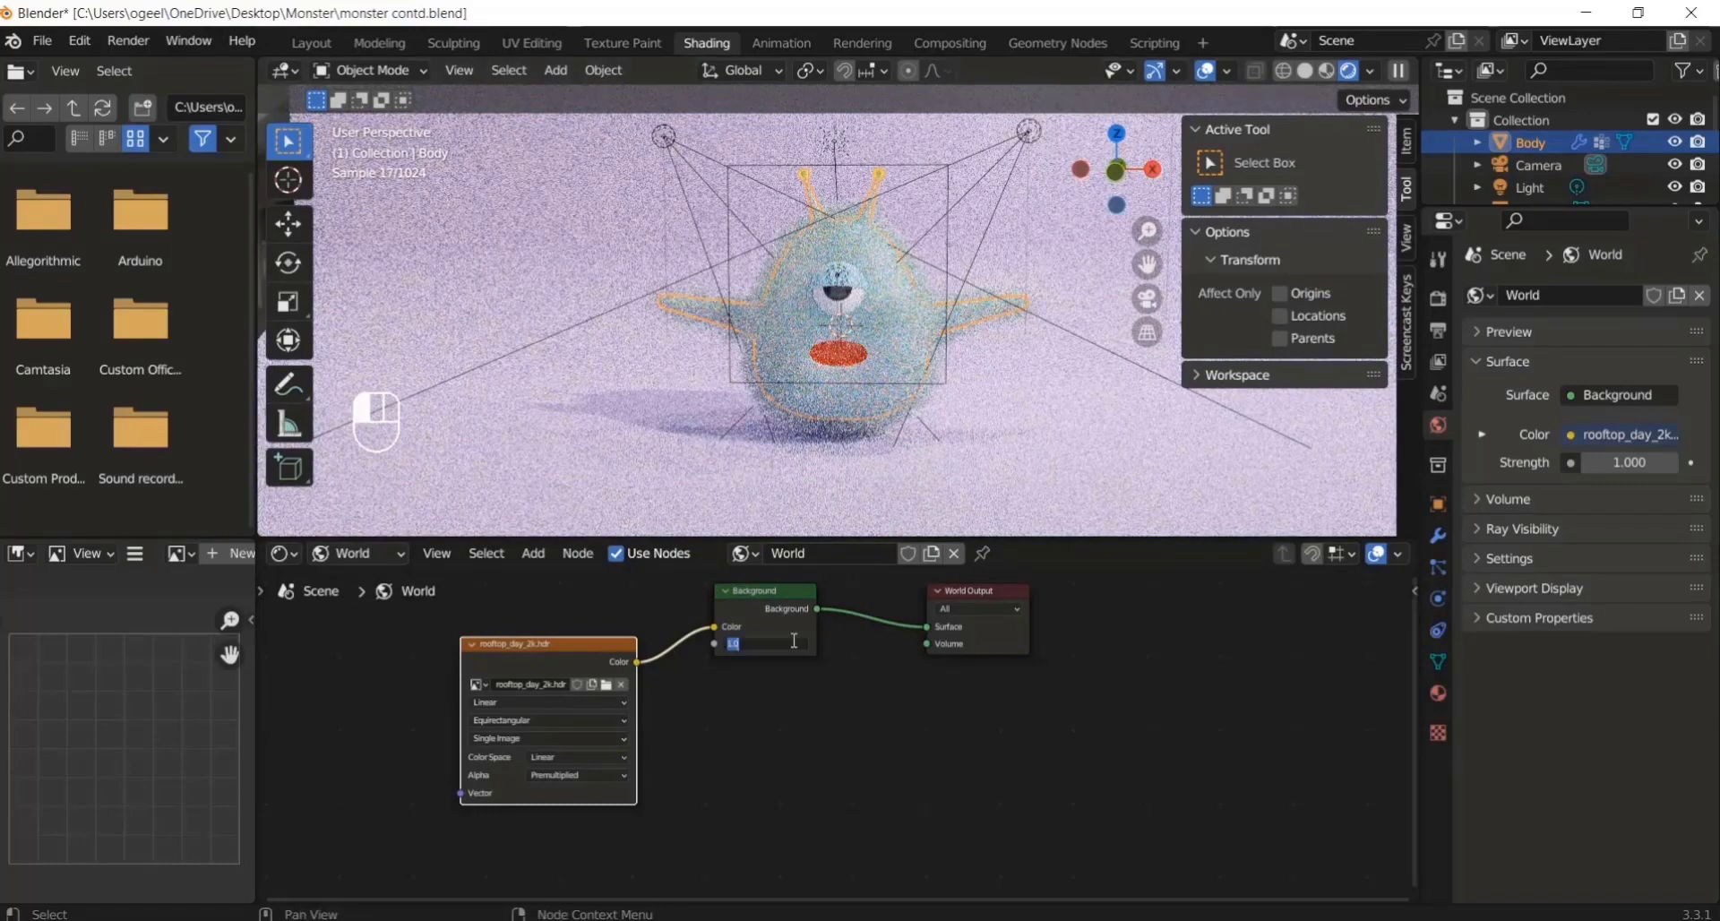
{"action": "type", "text": "0.8"}
{"action": "key", "text": "Return"}
{"action": "left_click", "coordinate": [862, 304]}
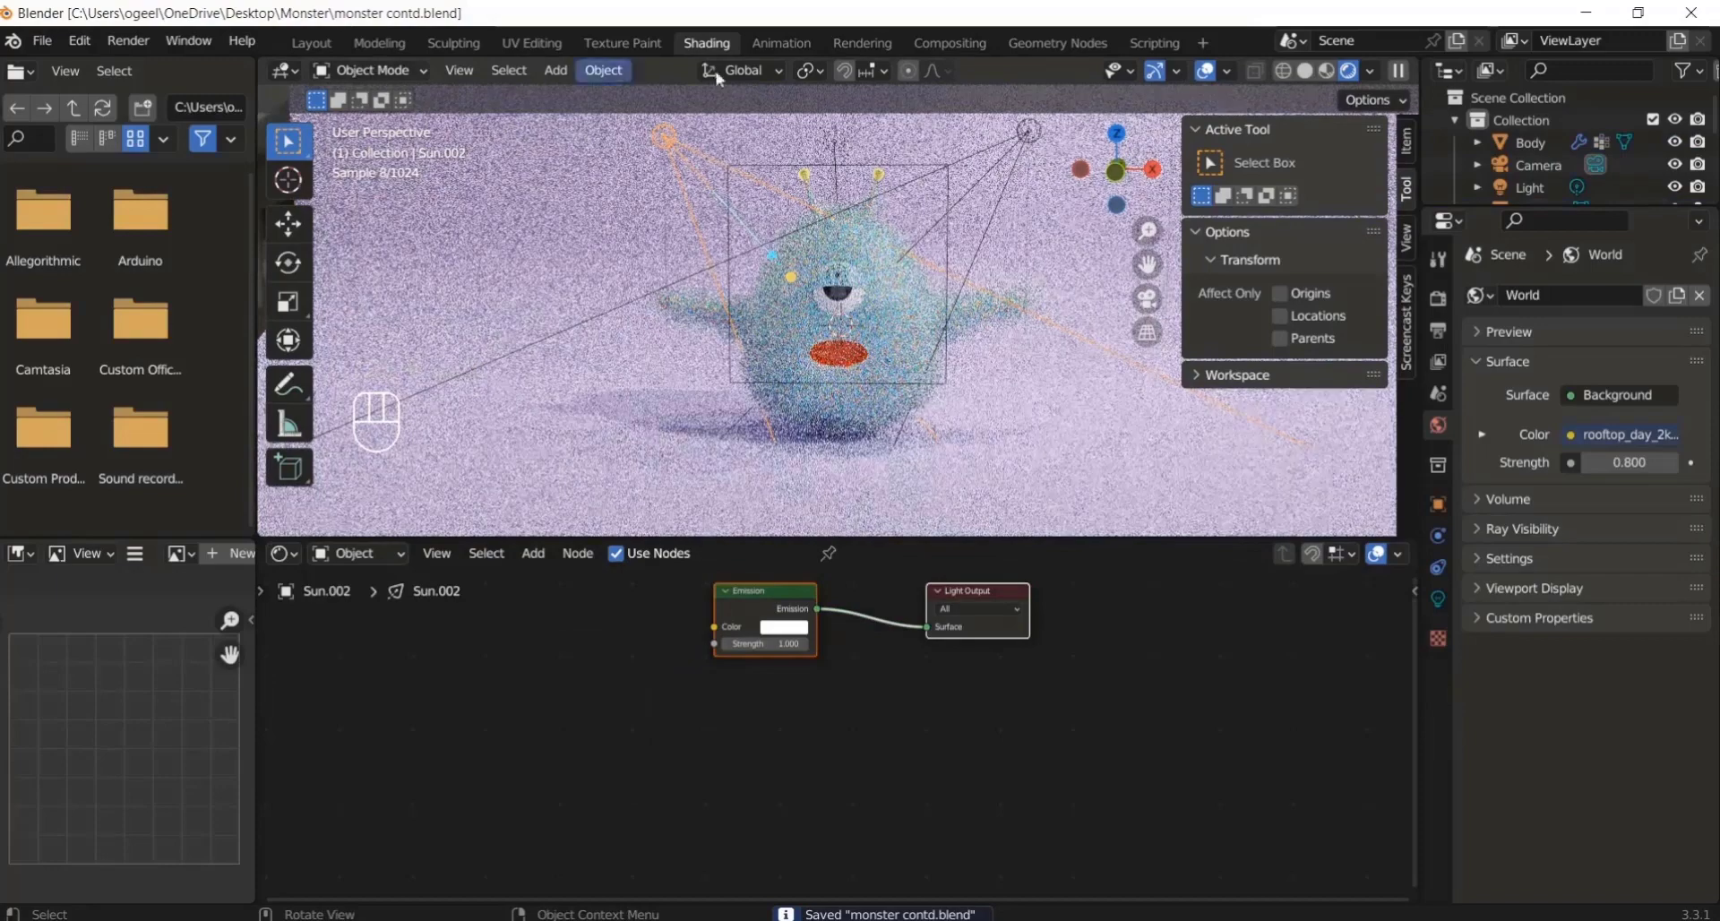
Step: Return to solid shading and add an armature at the world origin in the Layout workspace
{"action": "left_click", "coordinate": [1305, 70]}
{"action": "scroll", "coordinate": [894, 326], "scroll_direction": "up", "scroll_amount": 3}
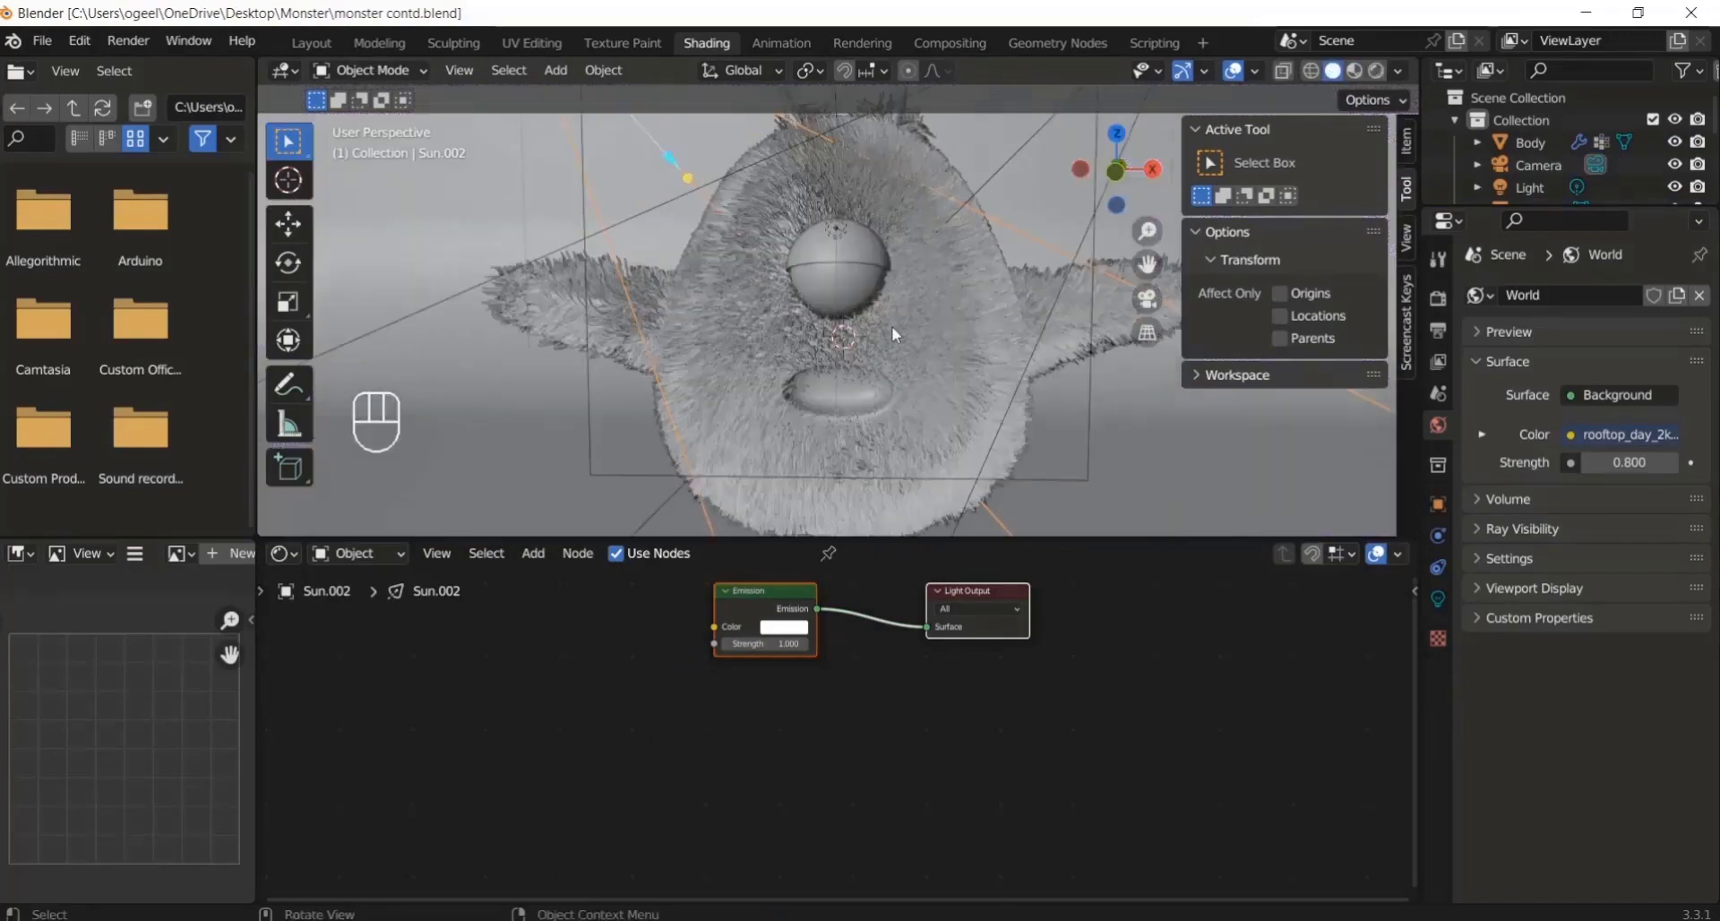
{"action": "scroll", "coordinate": [860, 346], "scroll_direction": "down", "scroll_amount": 2}
{"action": "left_click", "coordinate": [311, 43]}
{"action": "scroll", "coordinate": [523, 369], "scroll_direction": "down", "scroll_amount": 3}
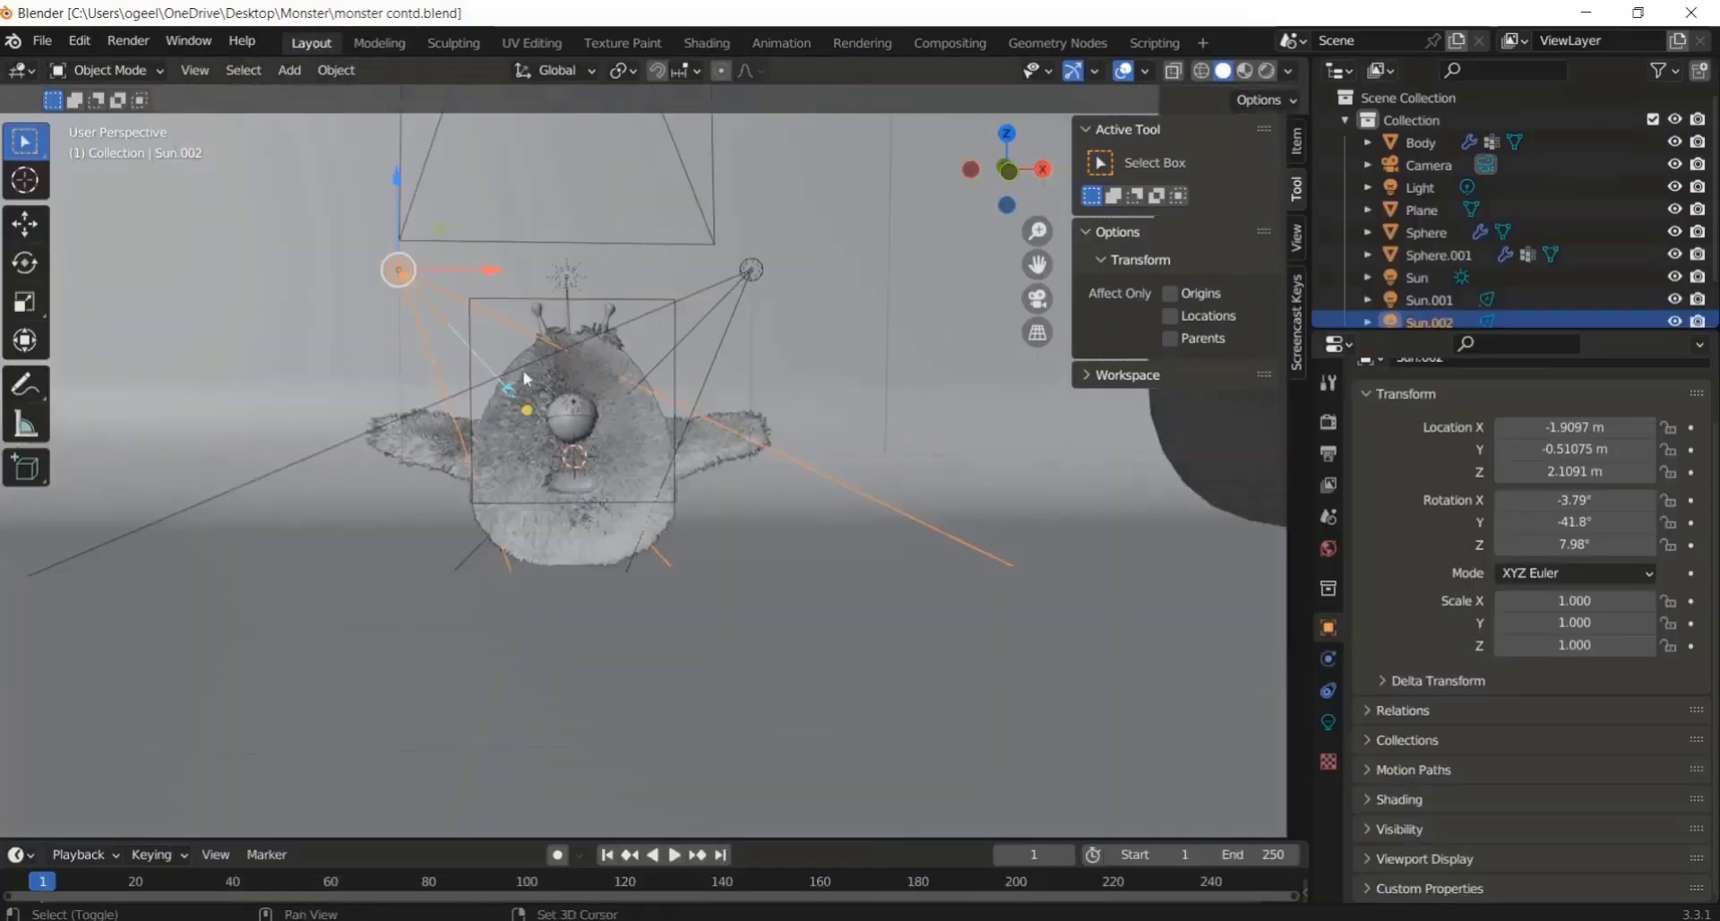
{"action": "key", "text": "shift+a"}
{"action": "left_click", "coordinate": [524, 528]}
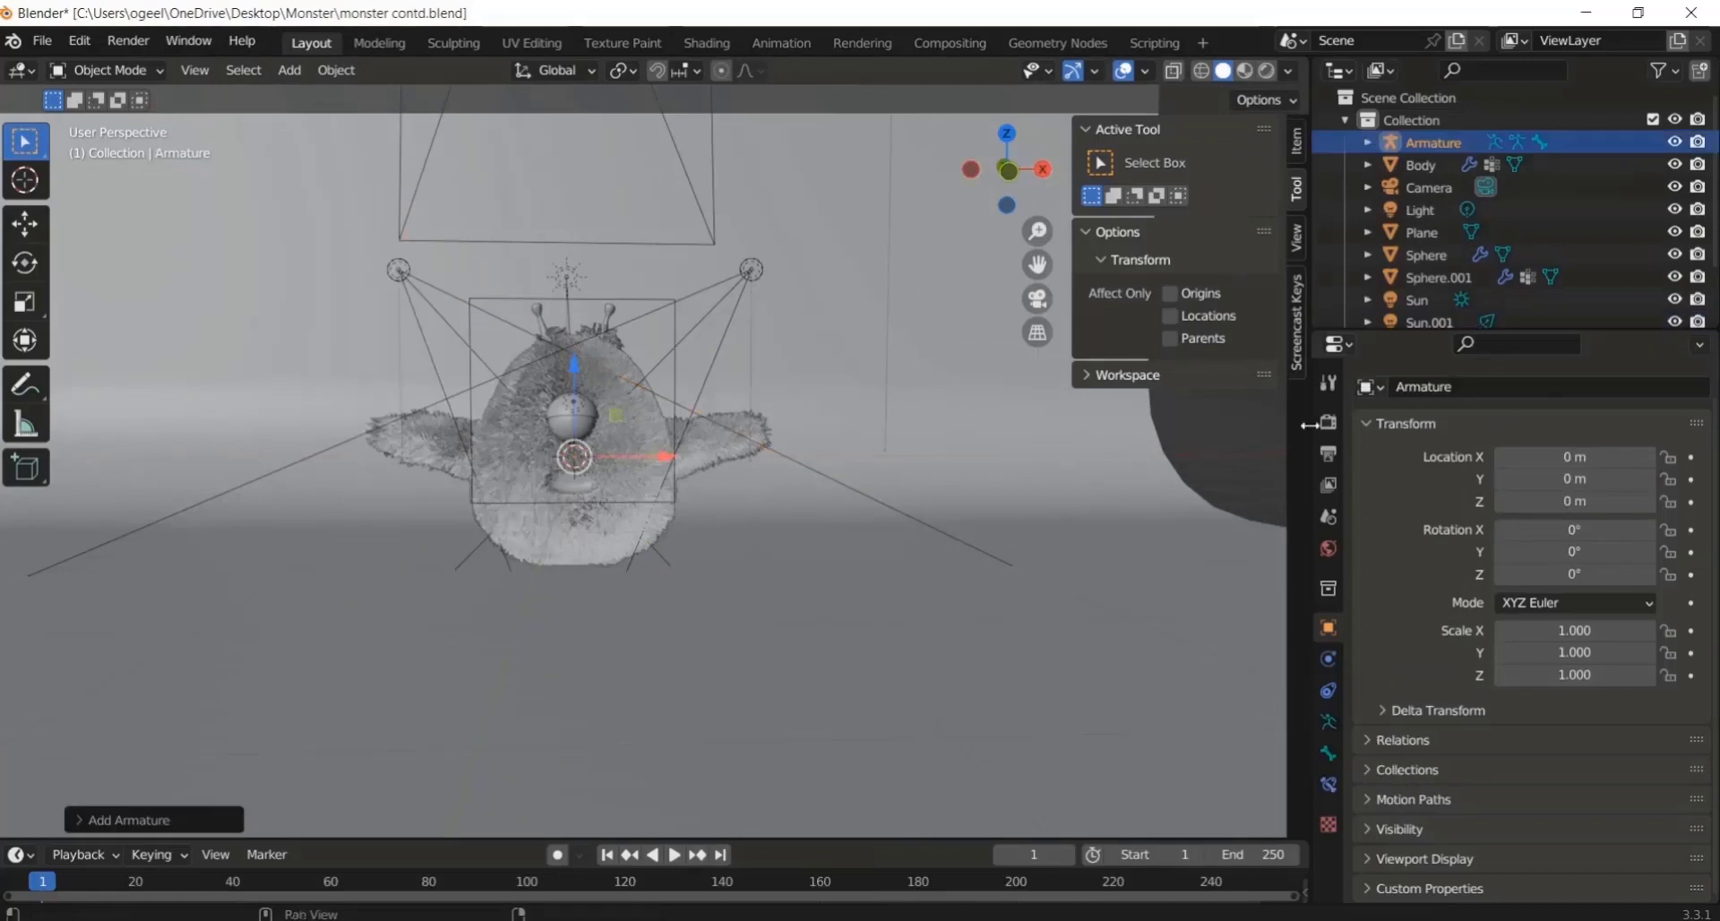
Step: Set the armature to display In Front and move it down to the base of the monster's body
{"action": "left_click", "coordinate": [1327, 728]}
{"action": "left_click", "coordinate": [1329, 752]}
{"action": "left_click", "coordinate": [1329, 722]}
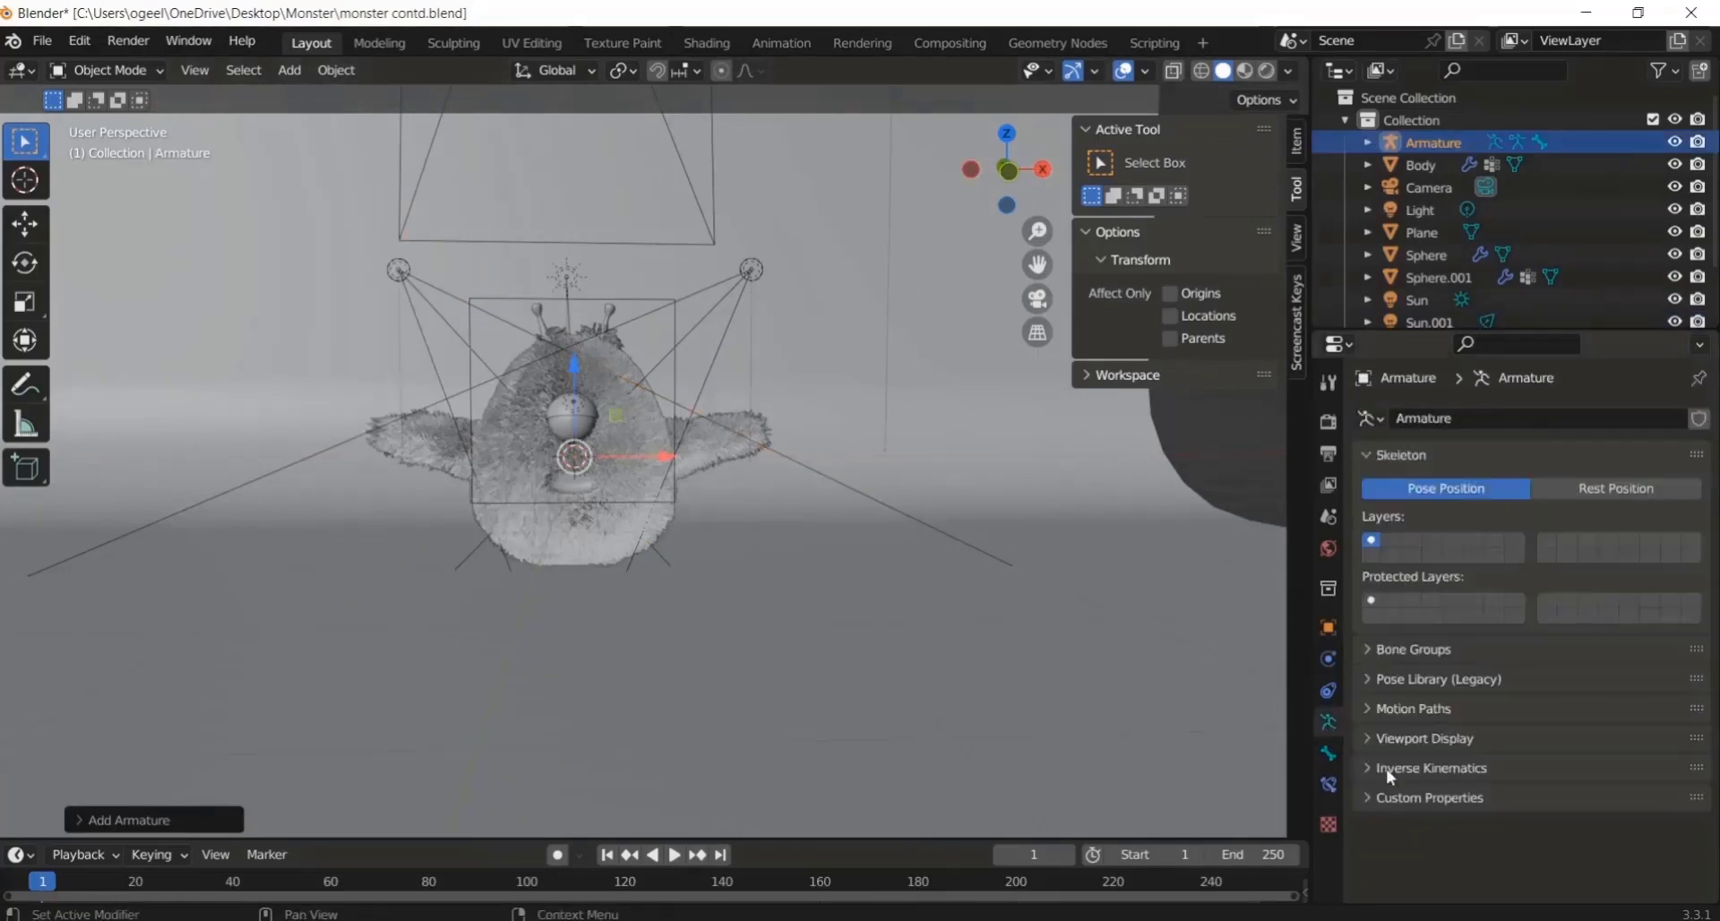
{"action": "left_click", "coordinate": [1415, 740]}
{"action": "scroll", "coordinate": [1449, 774], "scroll_direction": "down", "scroll_amount": 3}
{"action": "left_click", "coordinate": [1503, 795]}
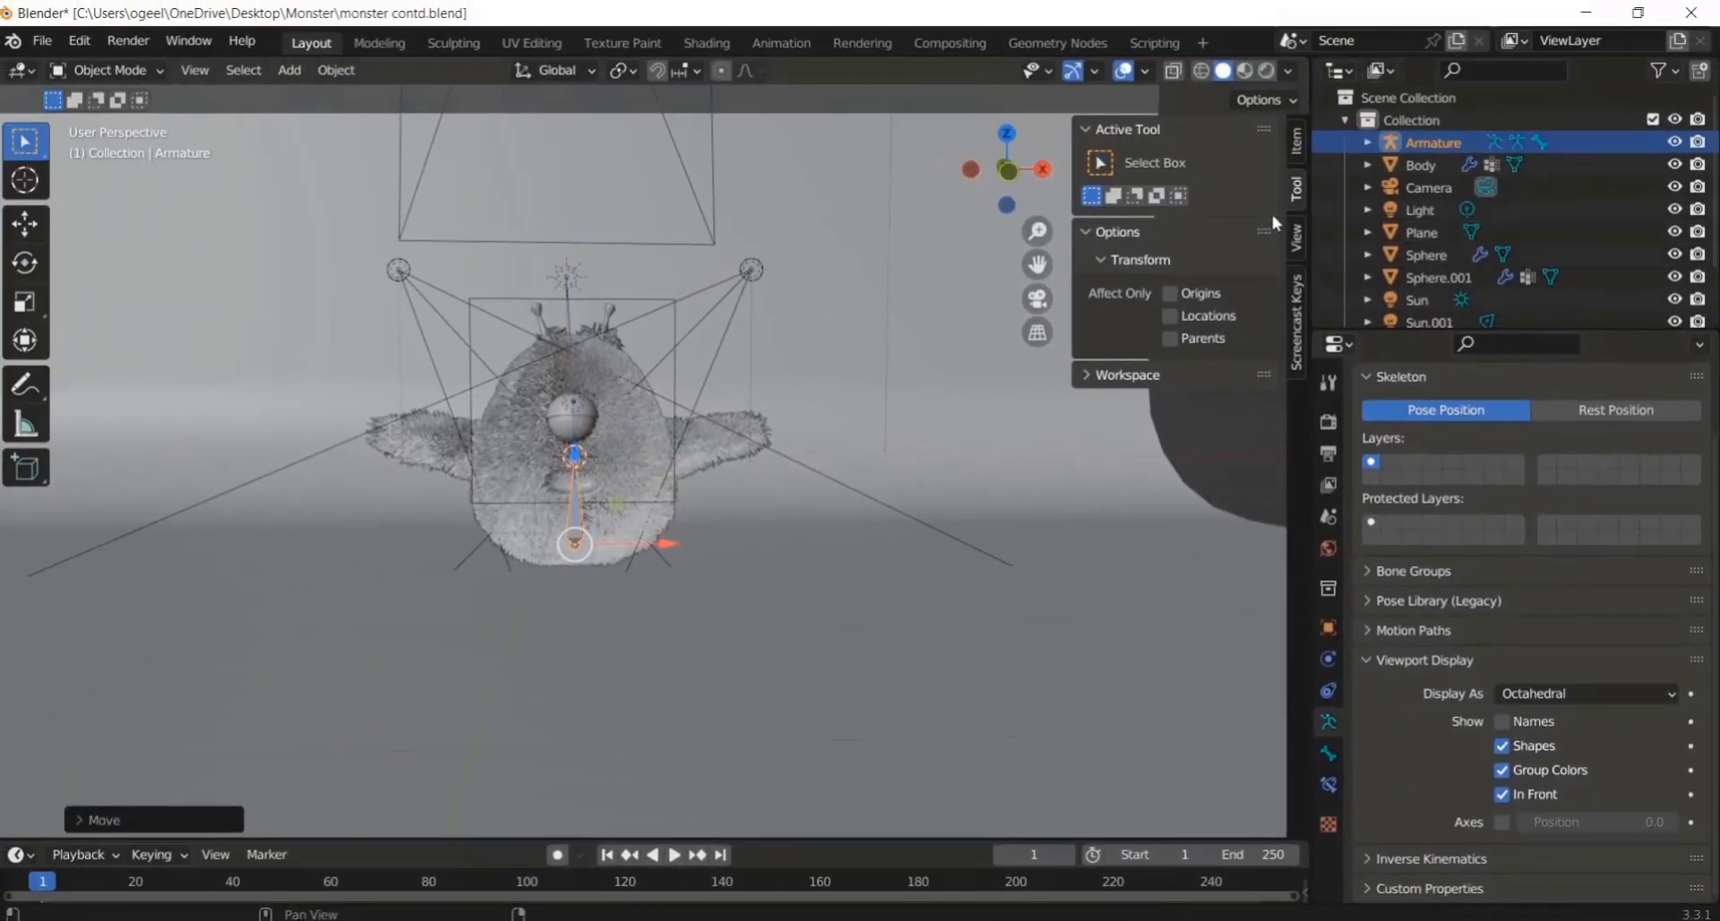
Step: In Edit Mode, extrude a vertical chain of spine bones from the base bone up to the top of the head
{"action": "key", "text": "n"}
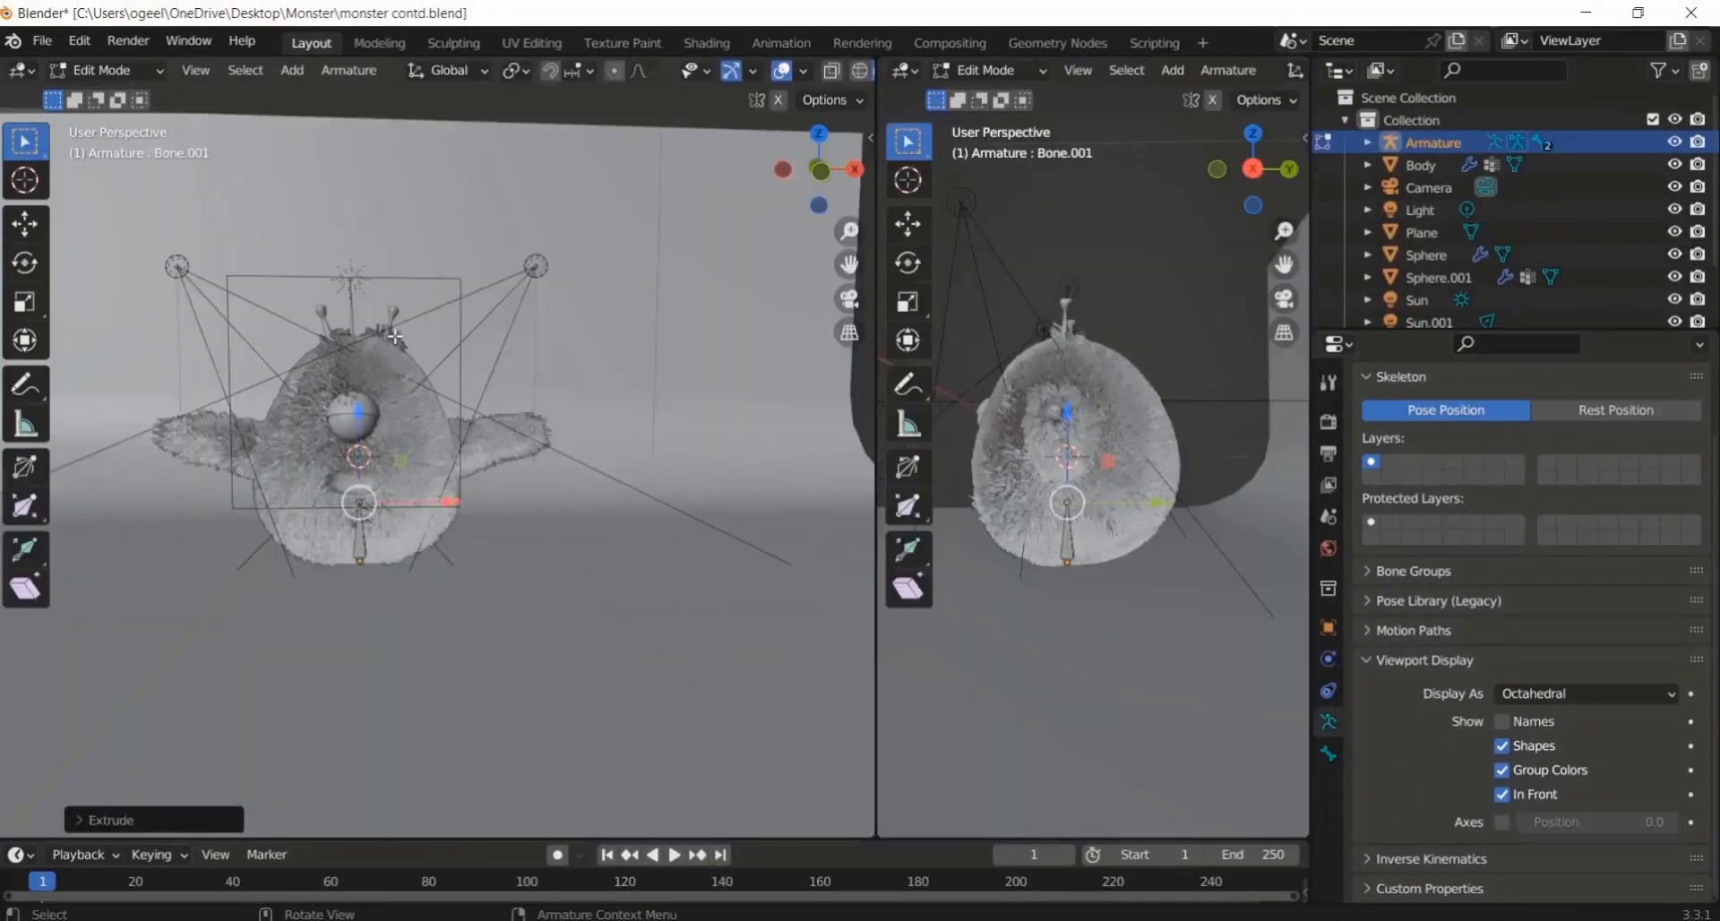
{"action": "key", "text": "e"}
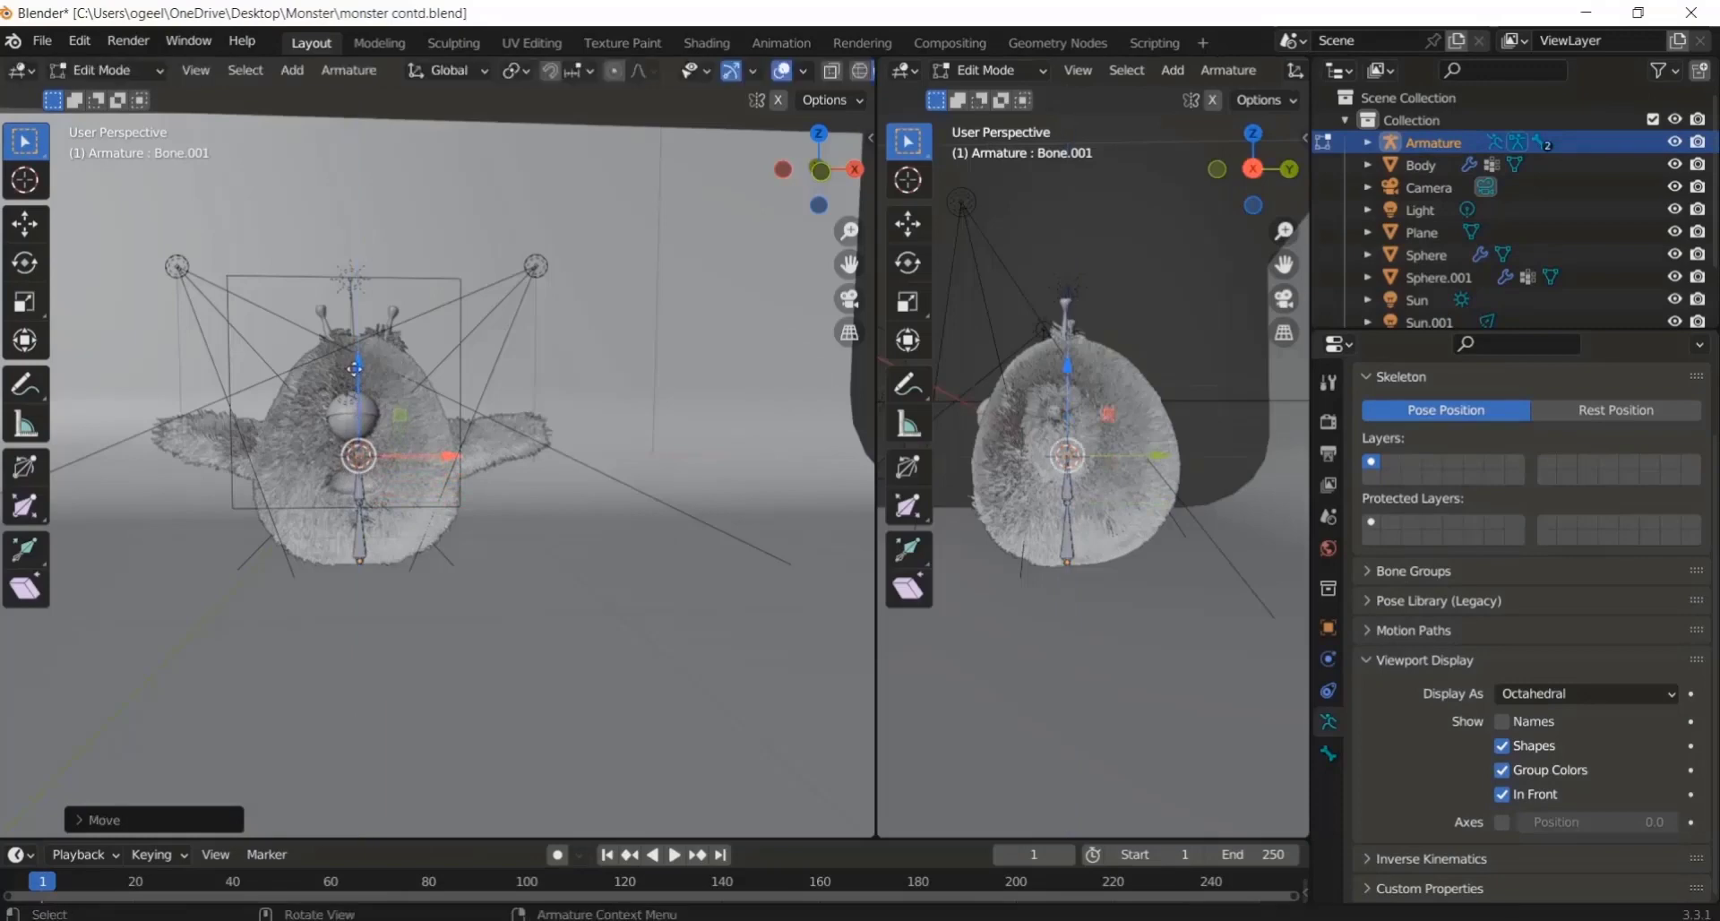
{"action": "left_click", "coordinate": [354, 300]}
{"action": "key", "text": "e"}
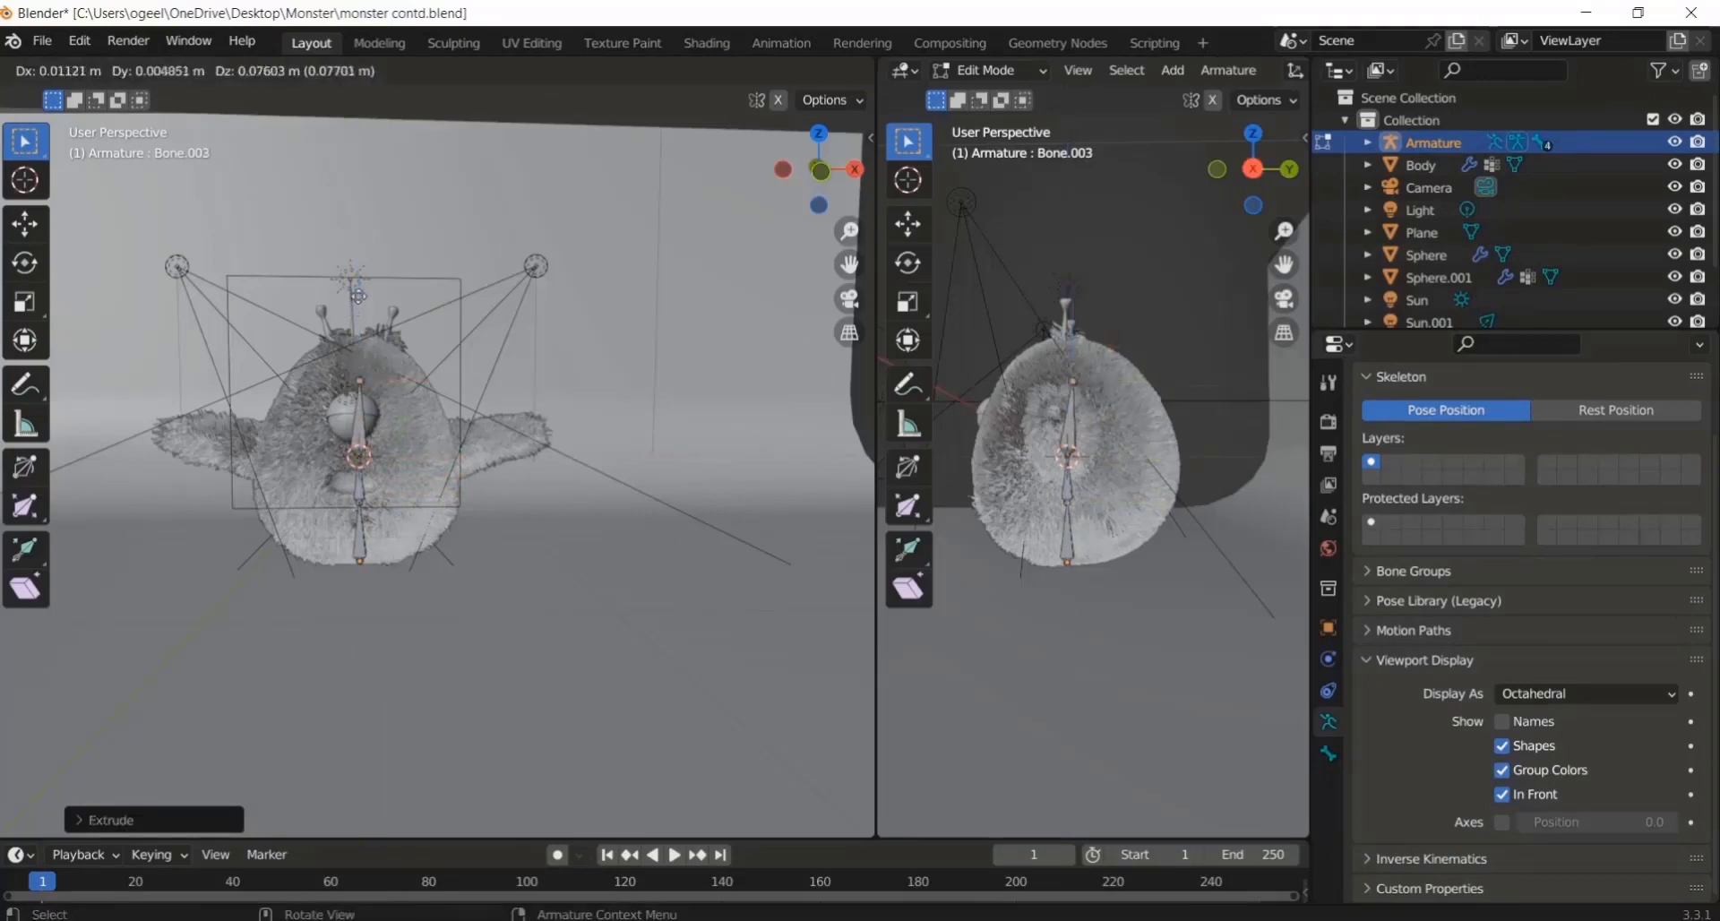
{"action": "left_click", "coordinate": [357, 247]}
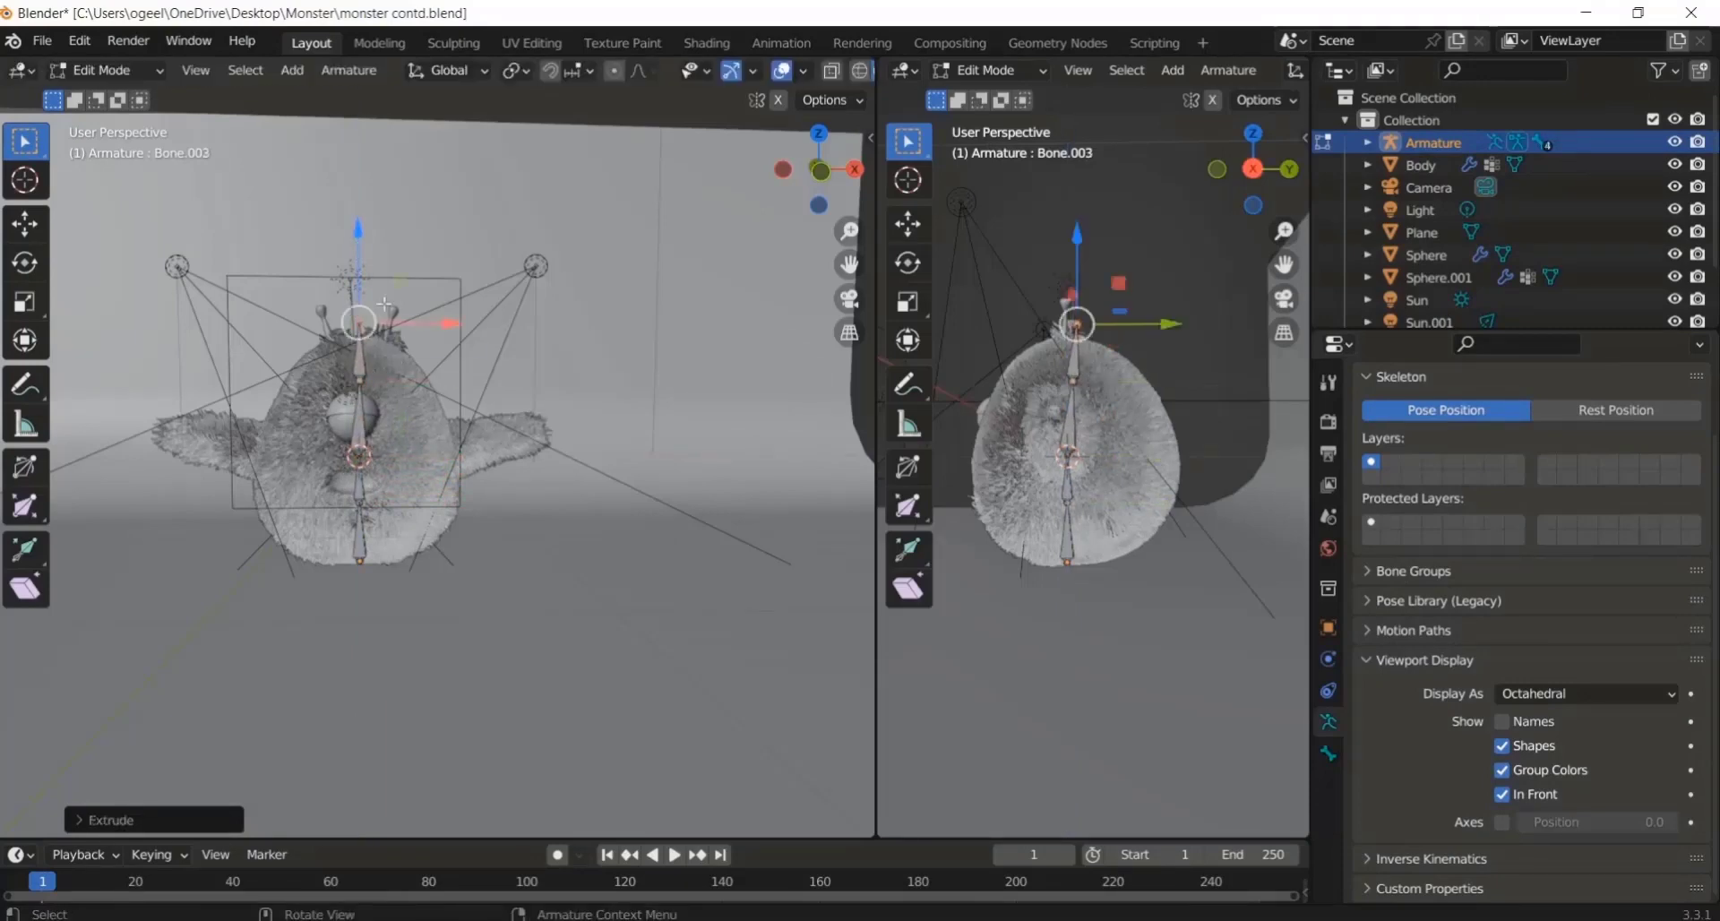
Step: Extrude a bone from the middle spine joint to the monster's left shoulder, then three more bones along the arm to its tip
{"action": "left_click", "coordinate": [358, 455]}
{"action": "key", "text": "e"}
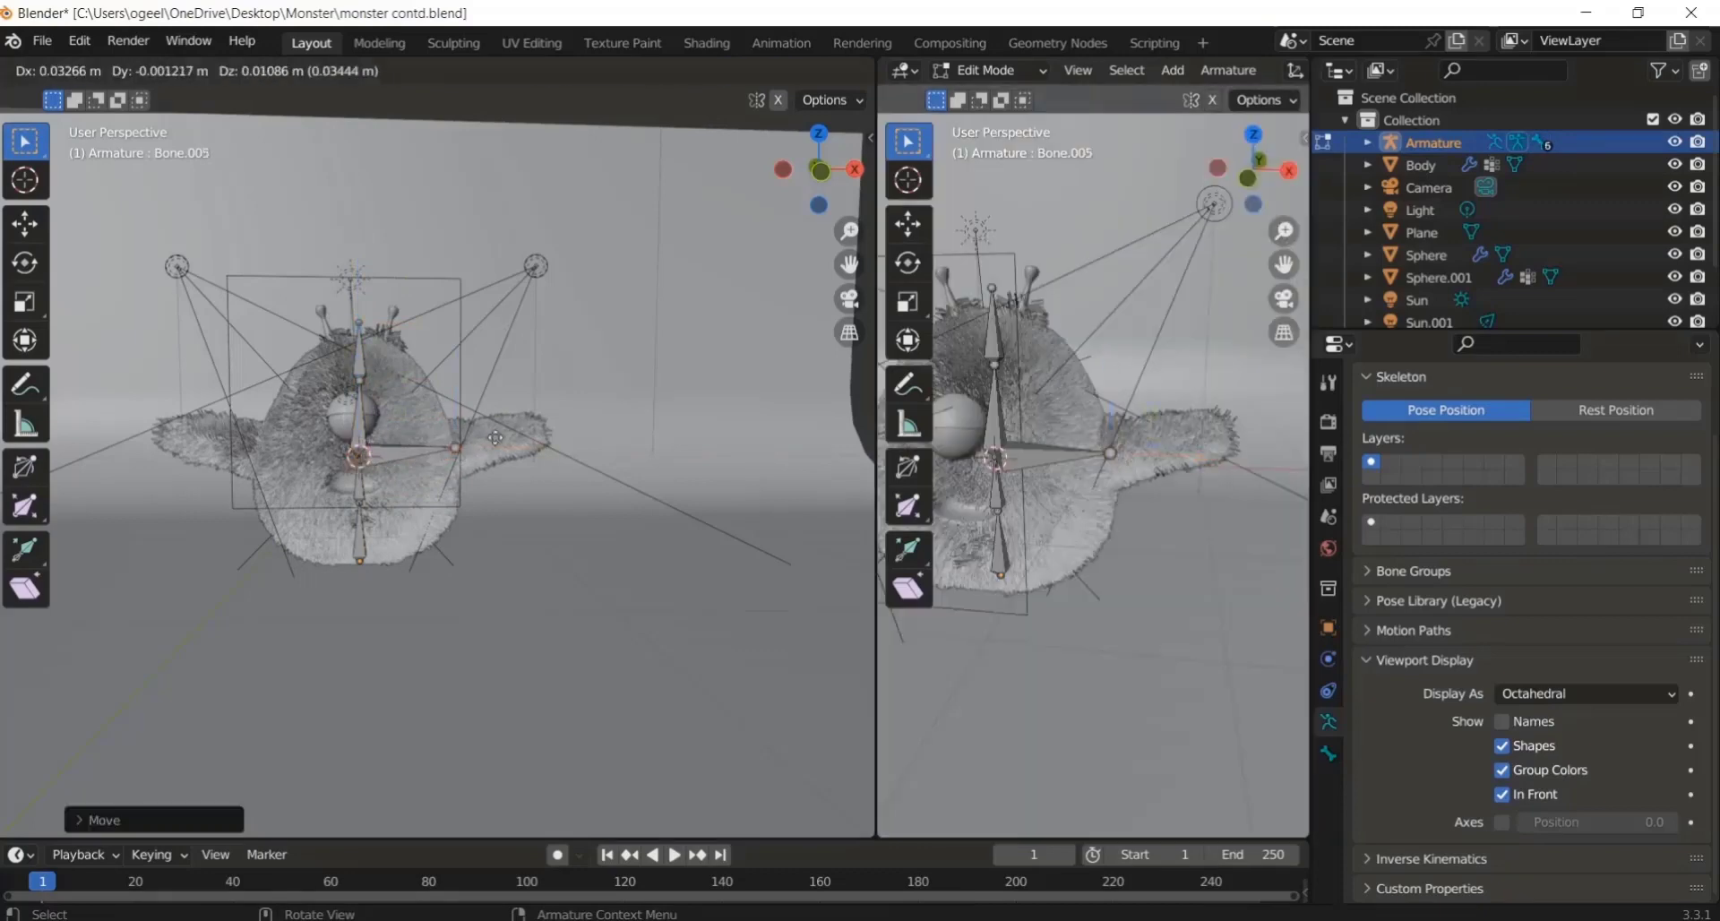
{"action": "left_click", "coordinate": [526, 430]}
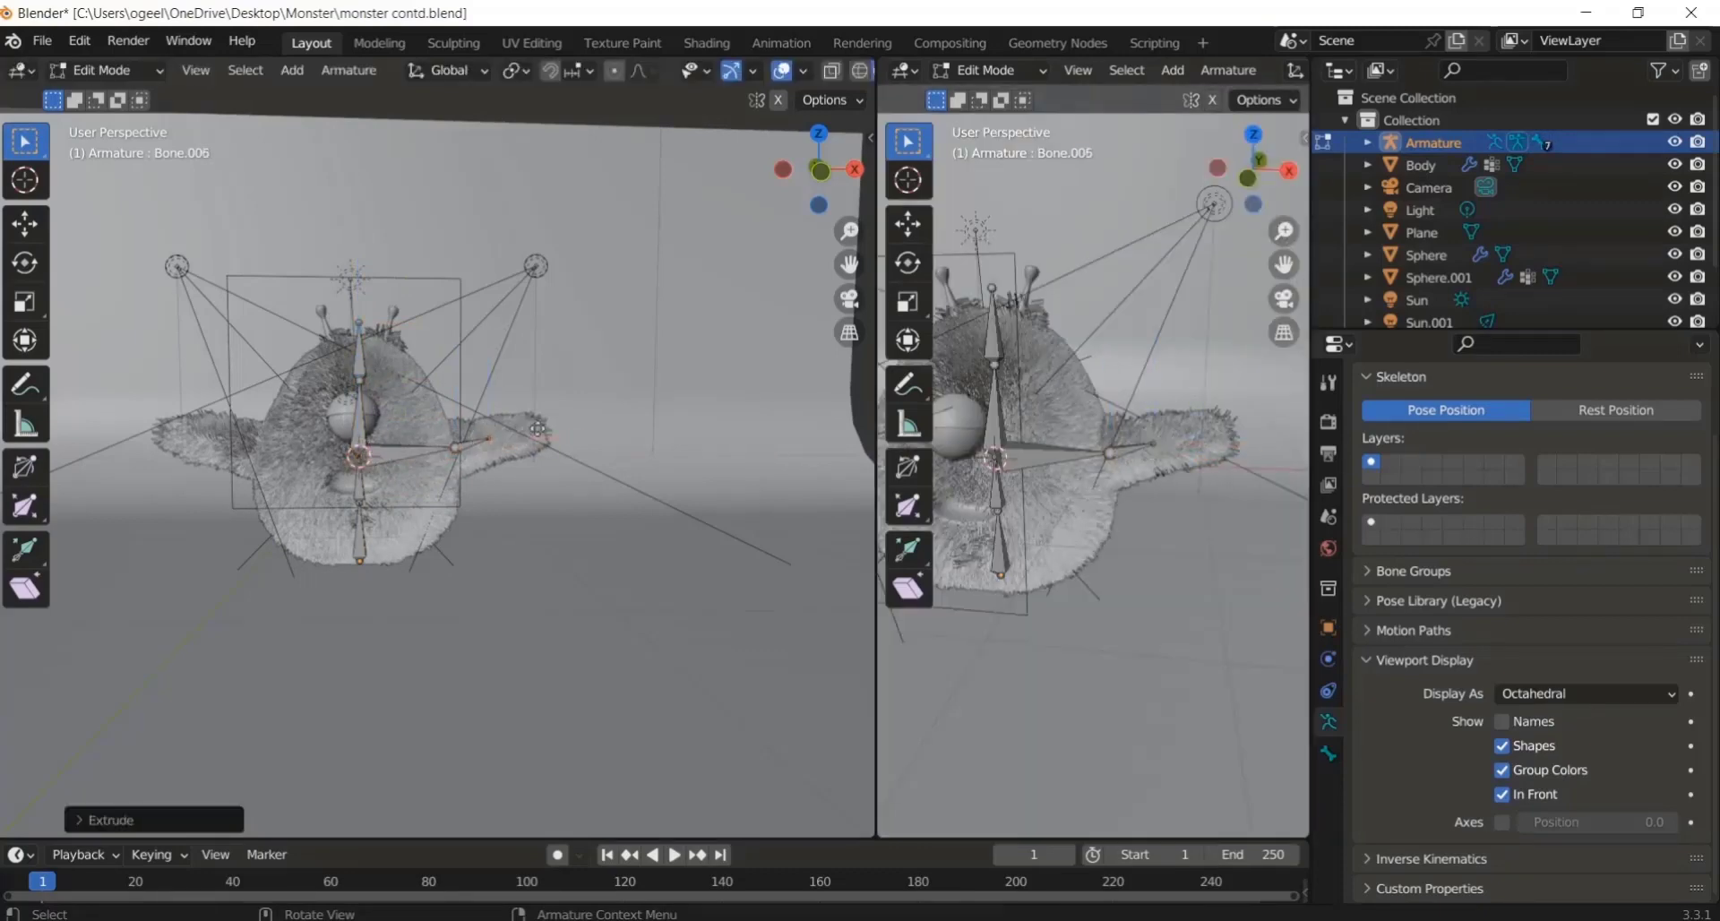
{"action": "key", "text": "e"}
{"action": "left_click", "coordinate": [565, 422]}
{"action": "key", "text": "e"}
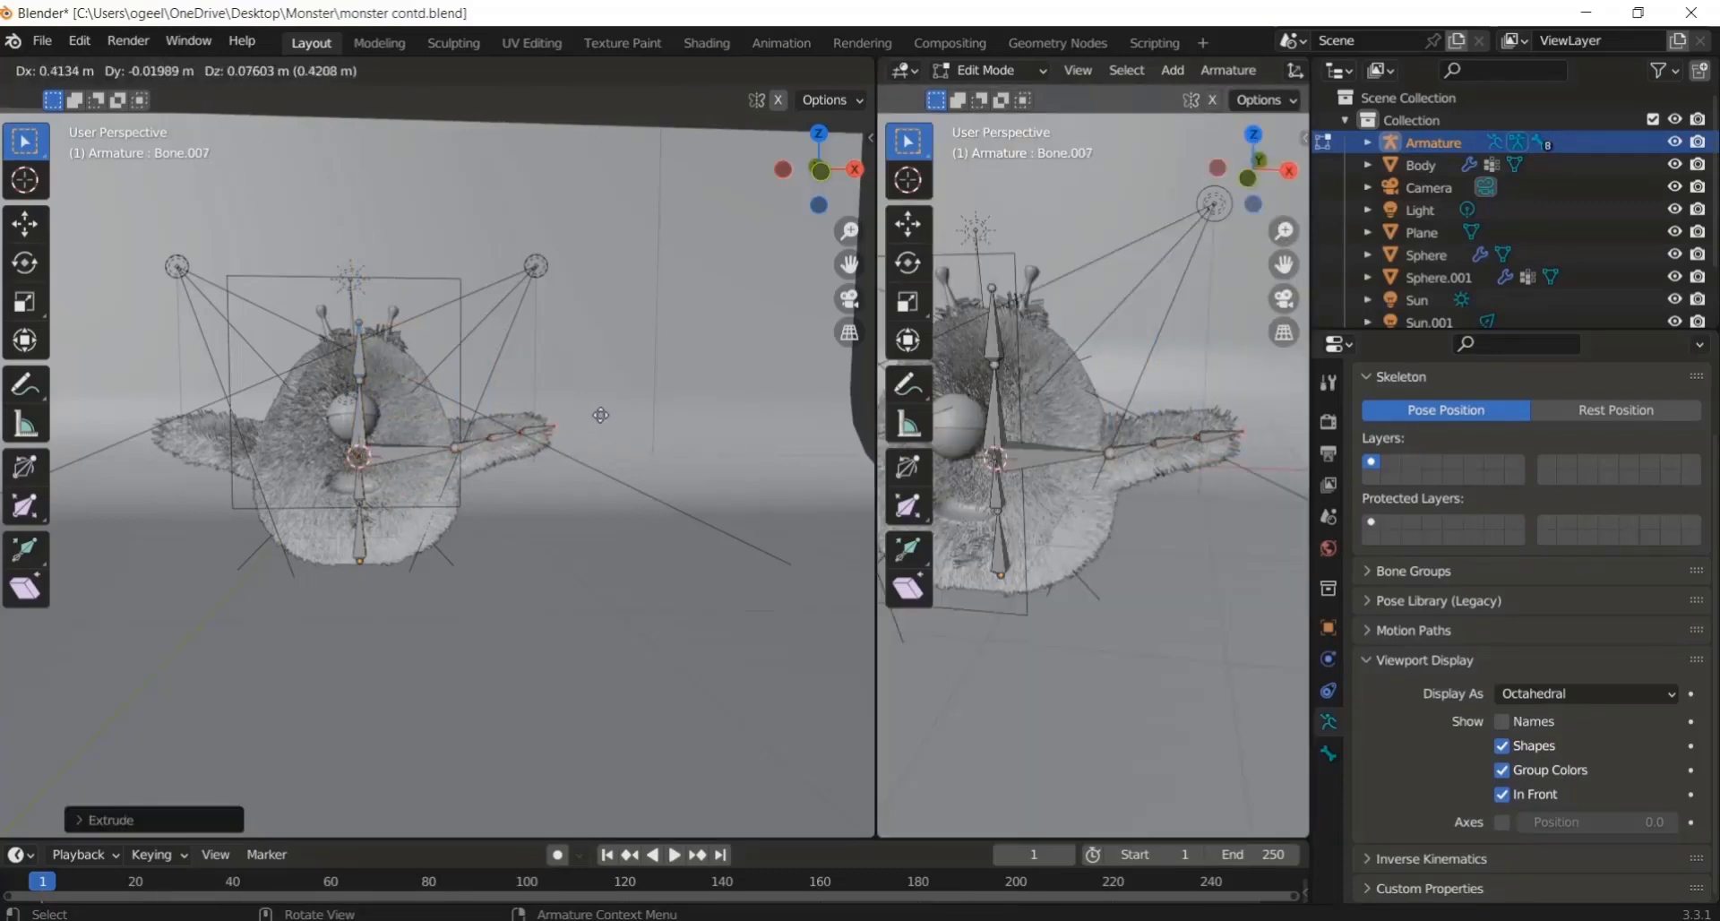
{"action": "left_click", "coordinate": [601, 415]}
{"action": "scroll", "coordinate": [639, 560], "scroll_direction": "up", "scroll_amount": 3}
{"action": "scroll", "coordinate": [552, 432], "scroll_direction": "down", "scroll_amount": 1}
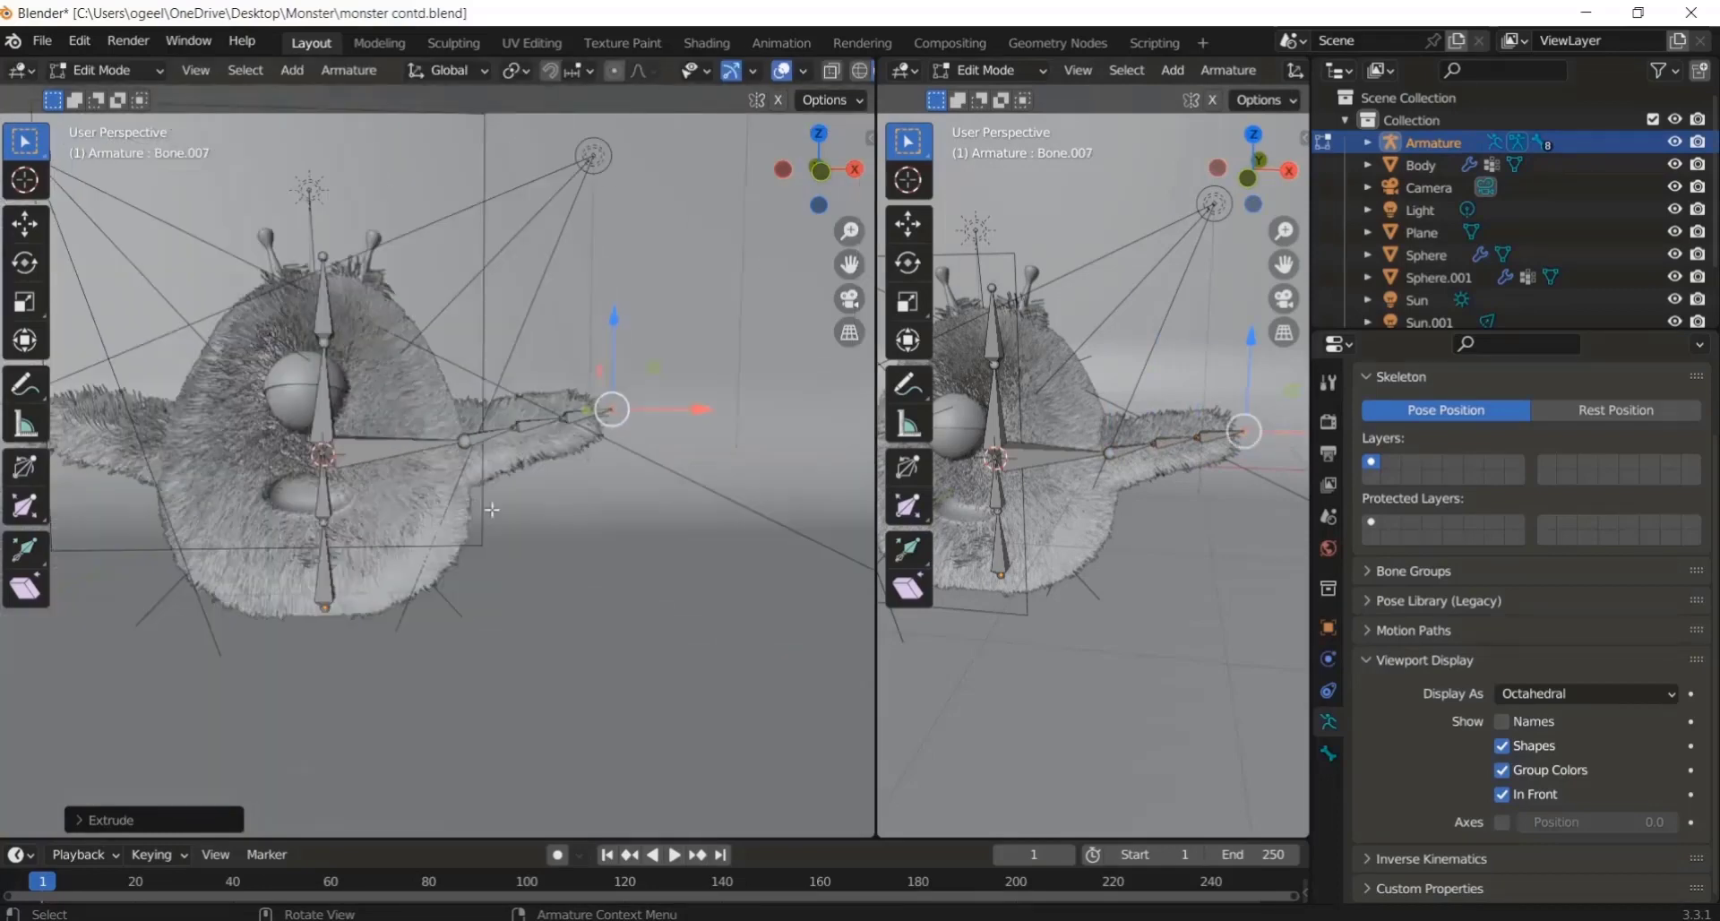
Step: Rename the first bone inside the left arm as Bone.005.L and select the joint at its outer end
{"action": "left_click", "coordinate": [483, 437]}
{"action": "left_click", "coordinate": [1329, 753]}
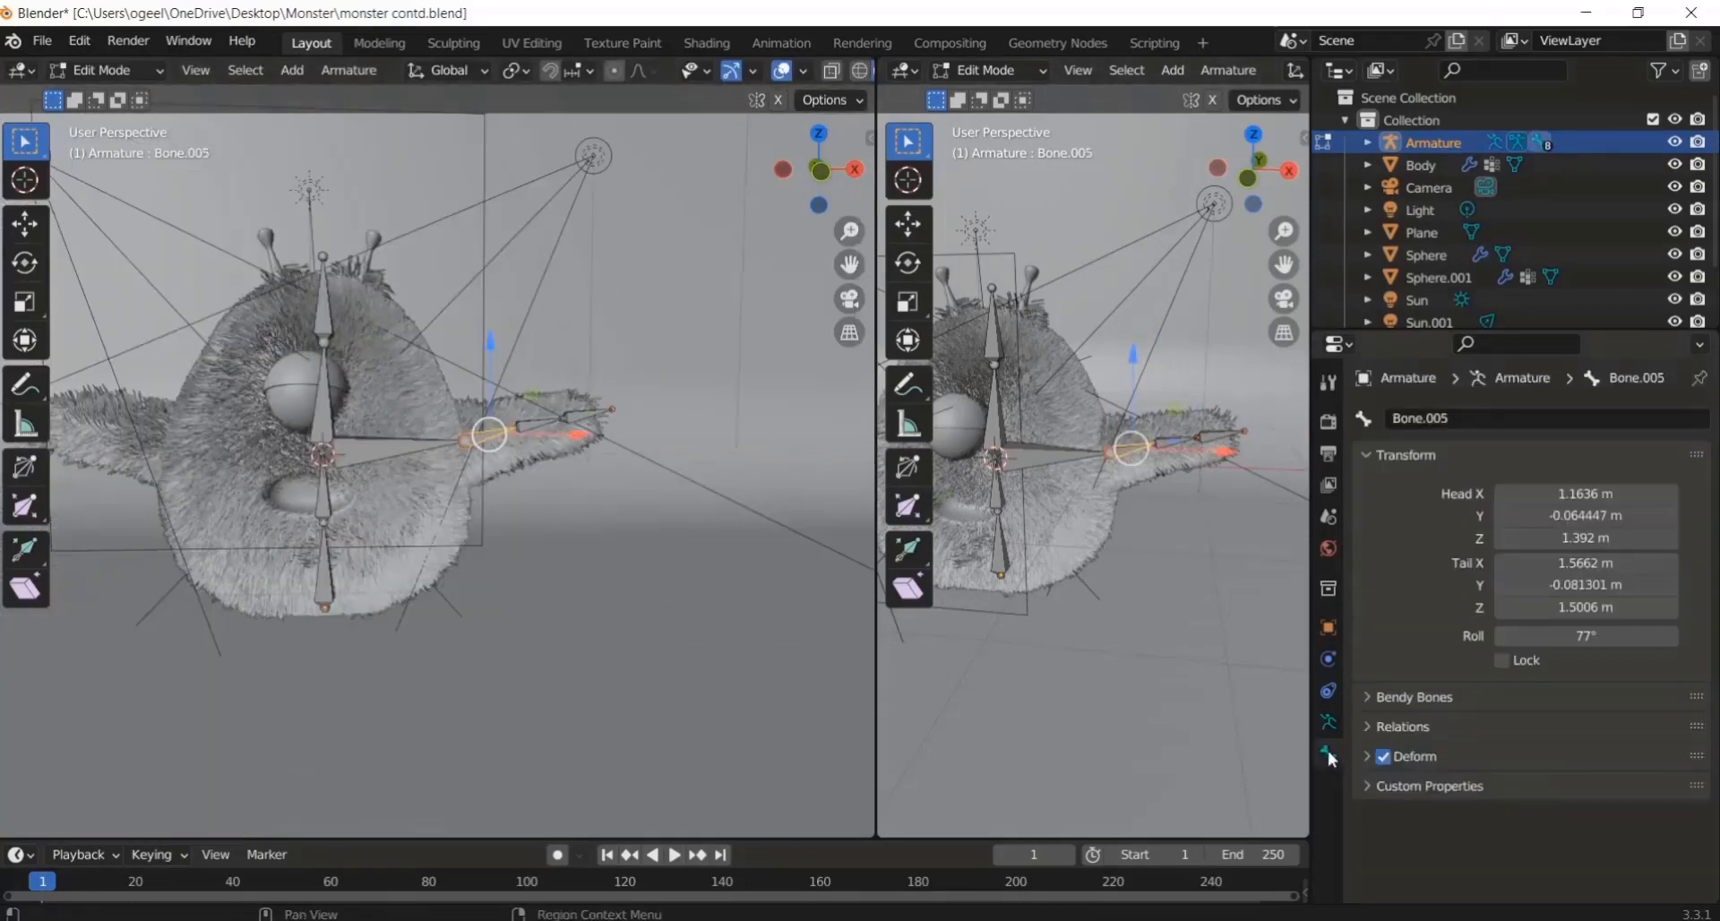
{"action": "left_click", "coordinate": [1531, 418]}
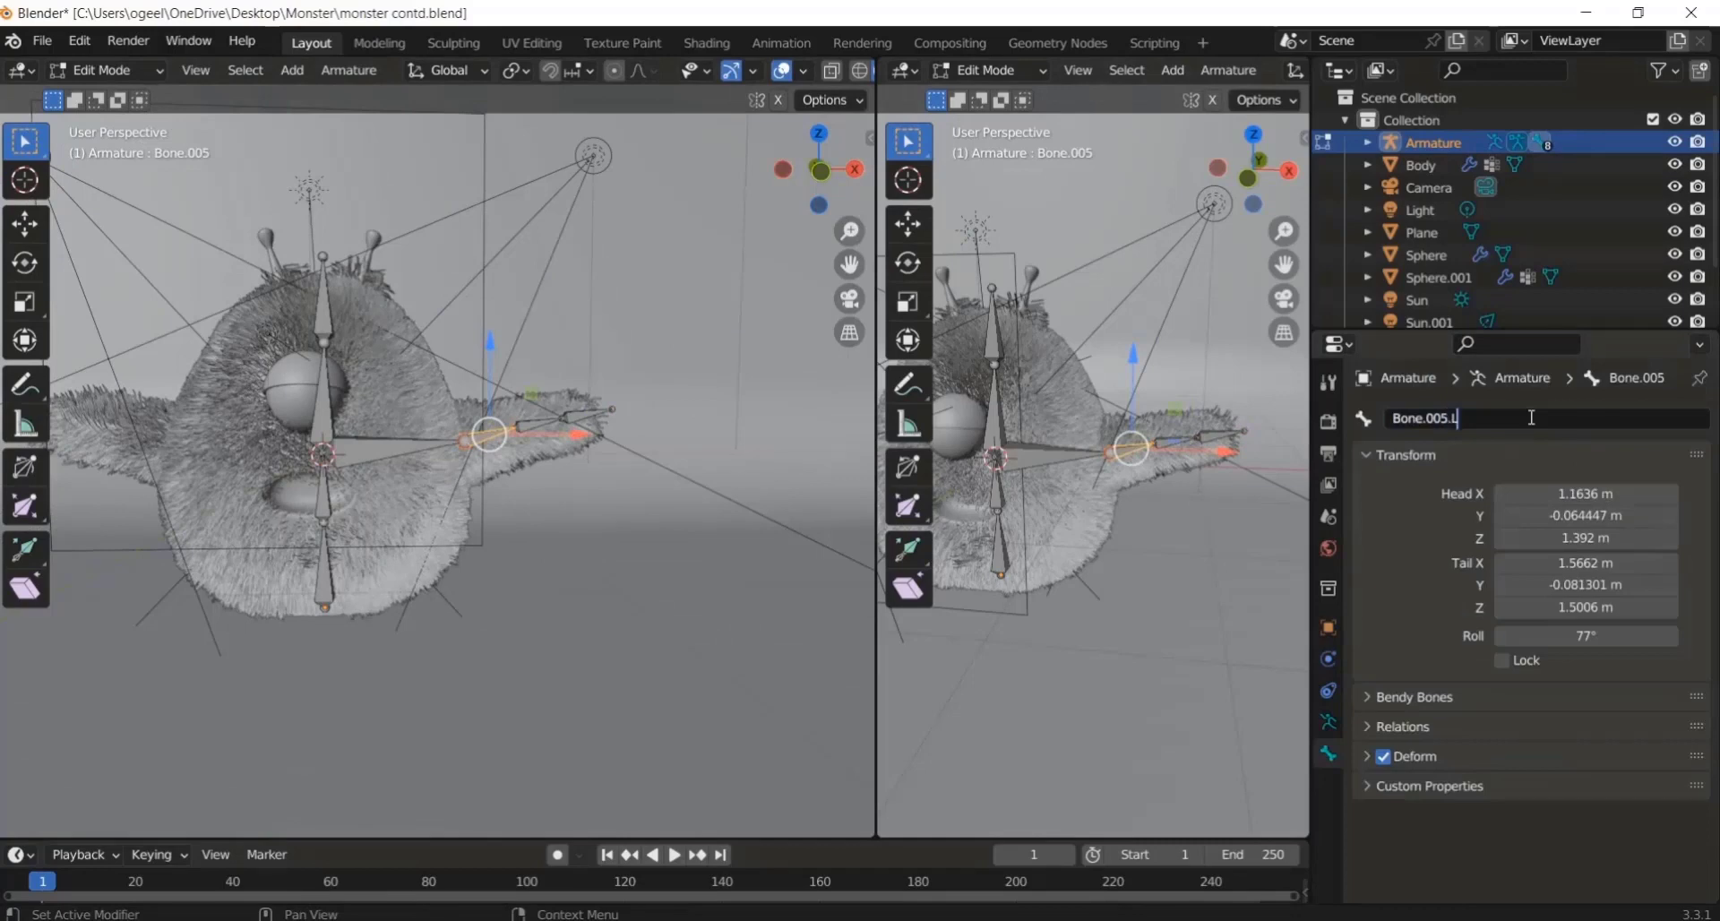
{"action": "type", "text": ".L"}
{"action": "key", "text": "Return"}
{"action": "left_click", "coordinate": [523, 428]}
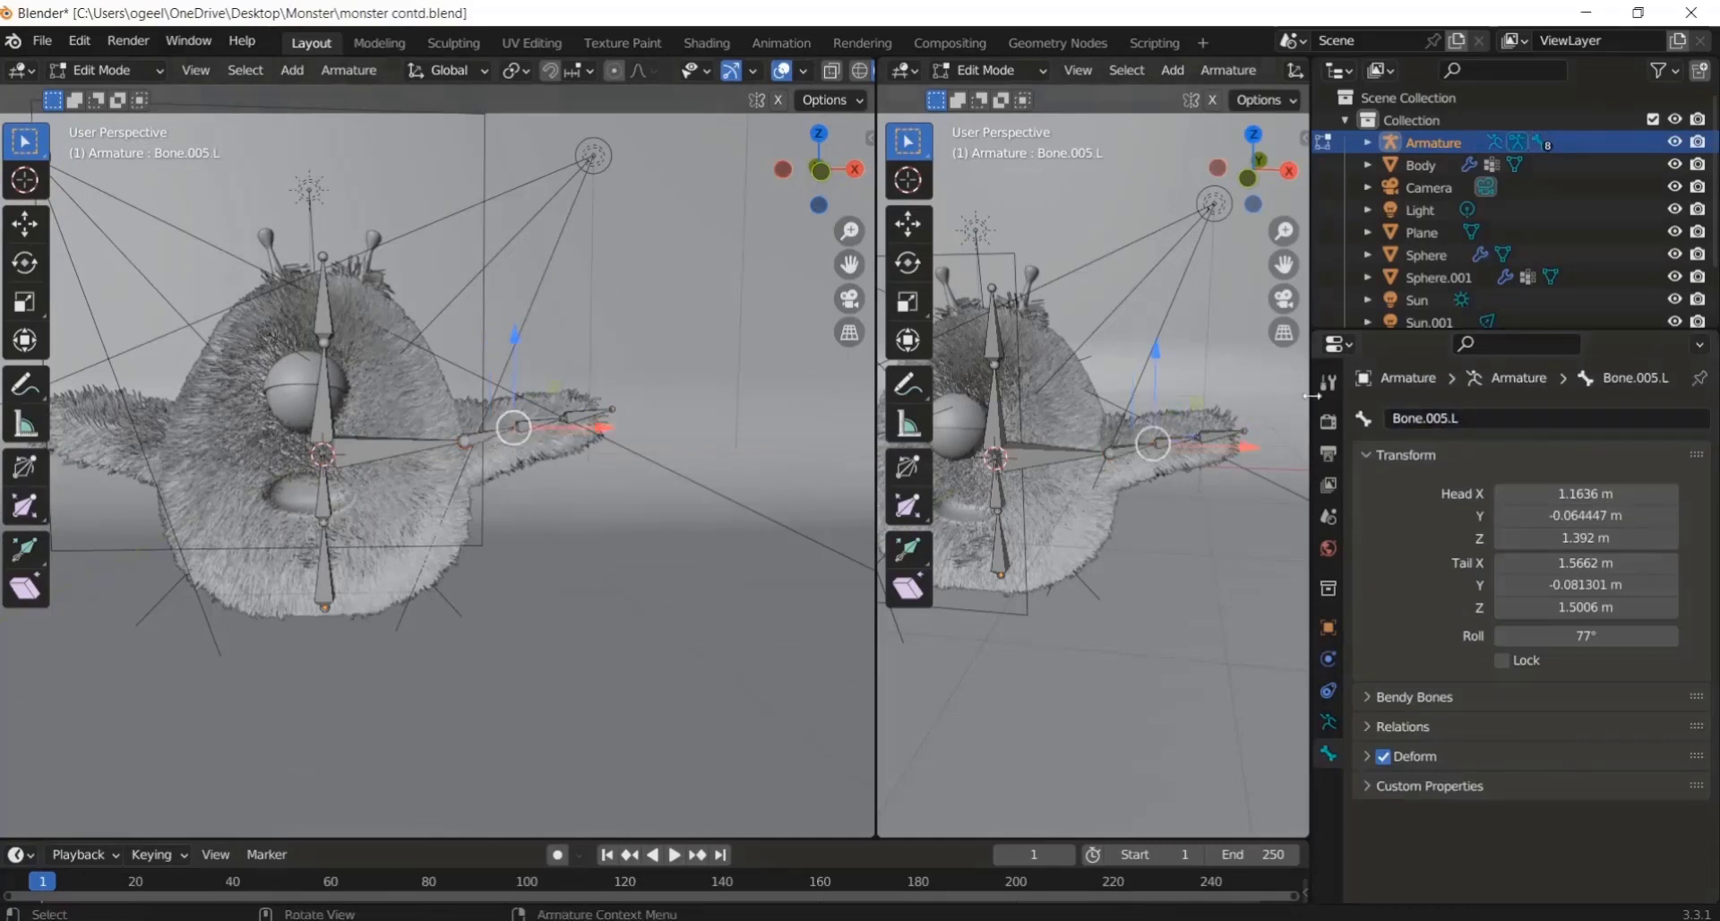
Step: Rename the two outer left arm bones as Bone.006.L and Bone.007.L, and the left shoulder bone as Bone.004.L
{"action": "left_click", "coordinate": [557, 420]}
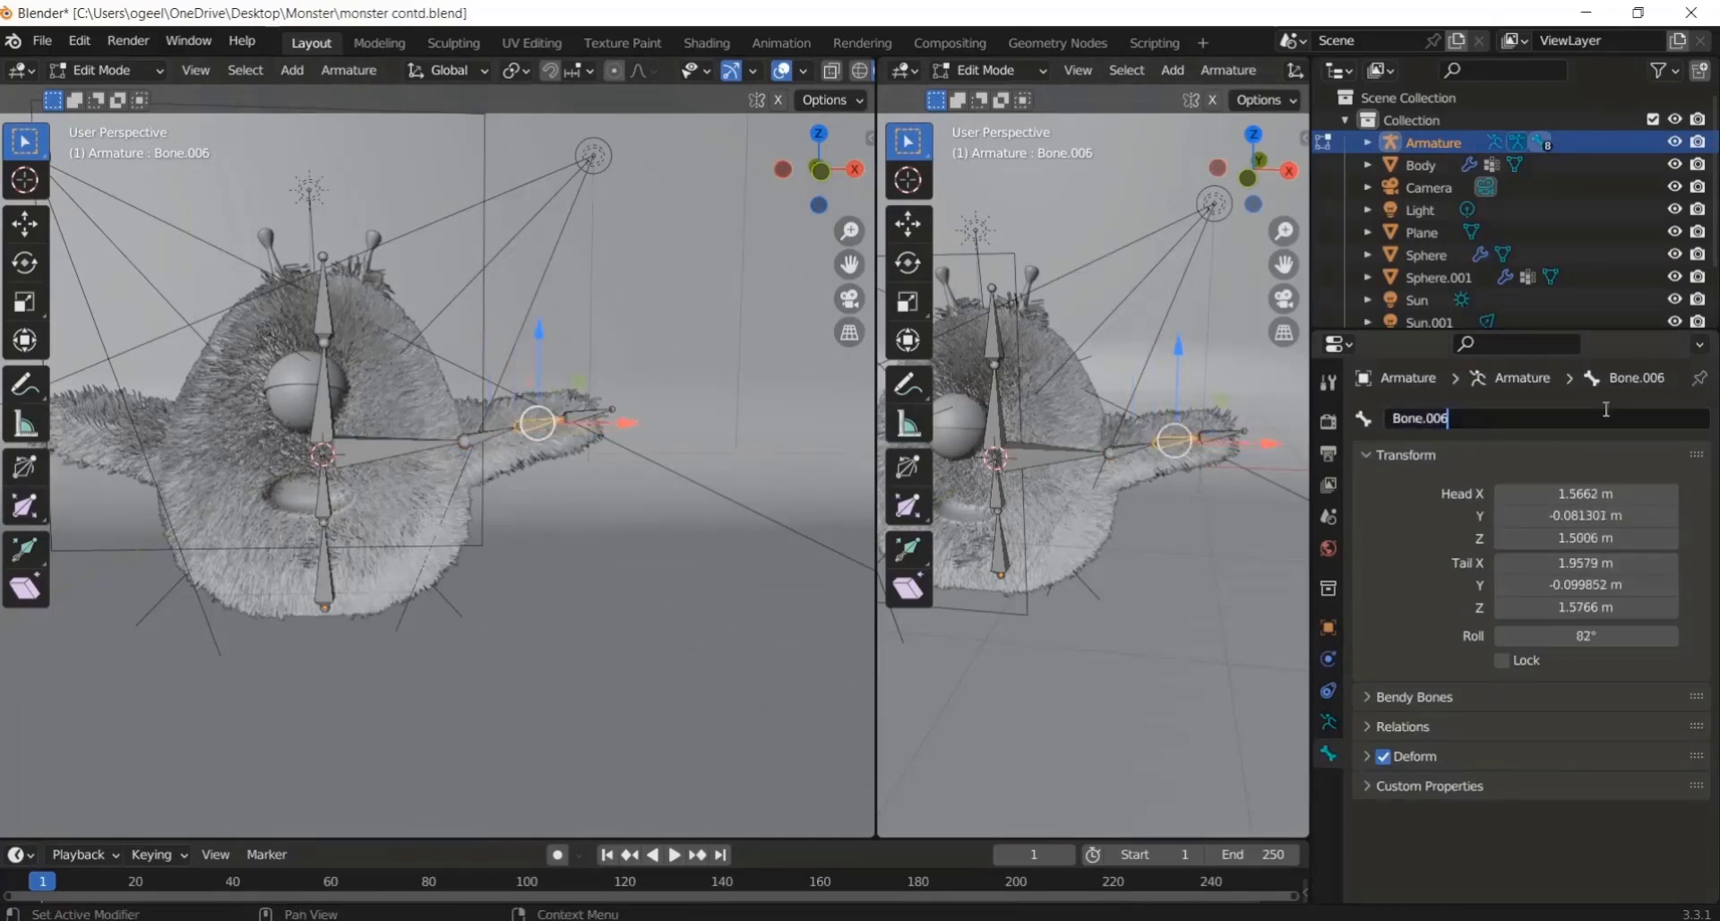
{"action": "key", "text": "Return"}
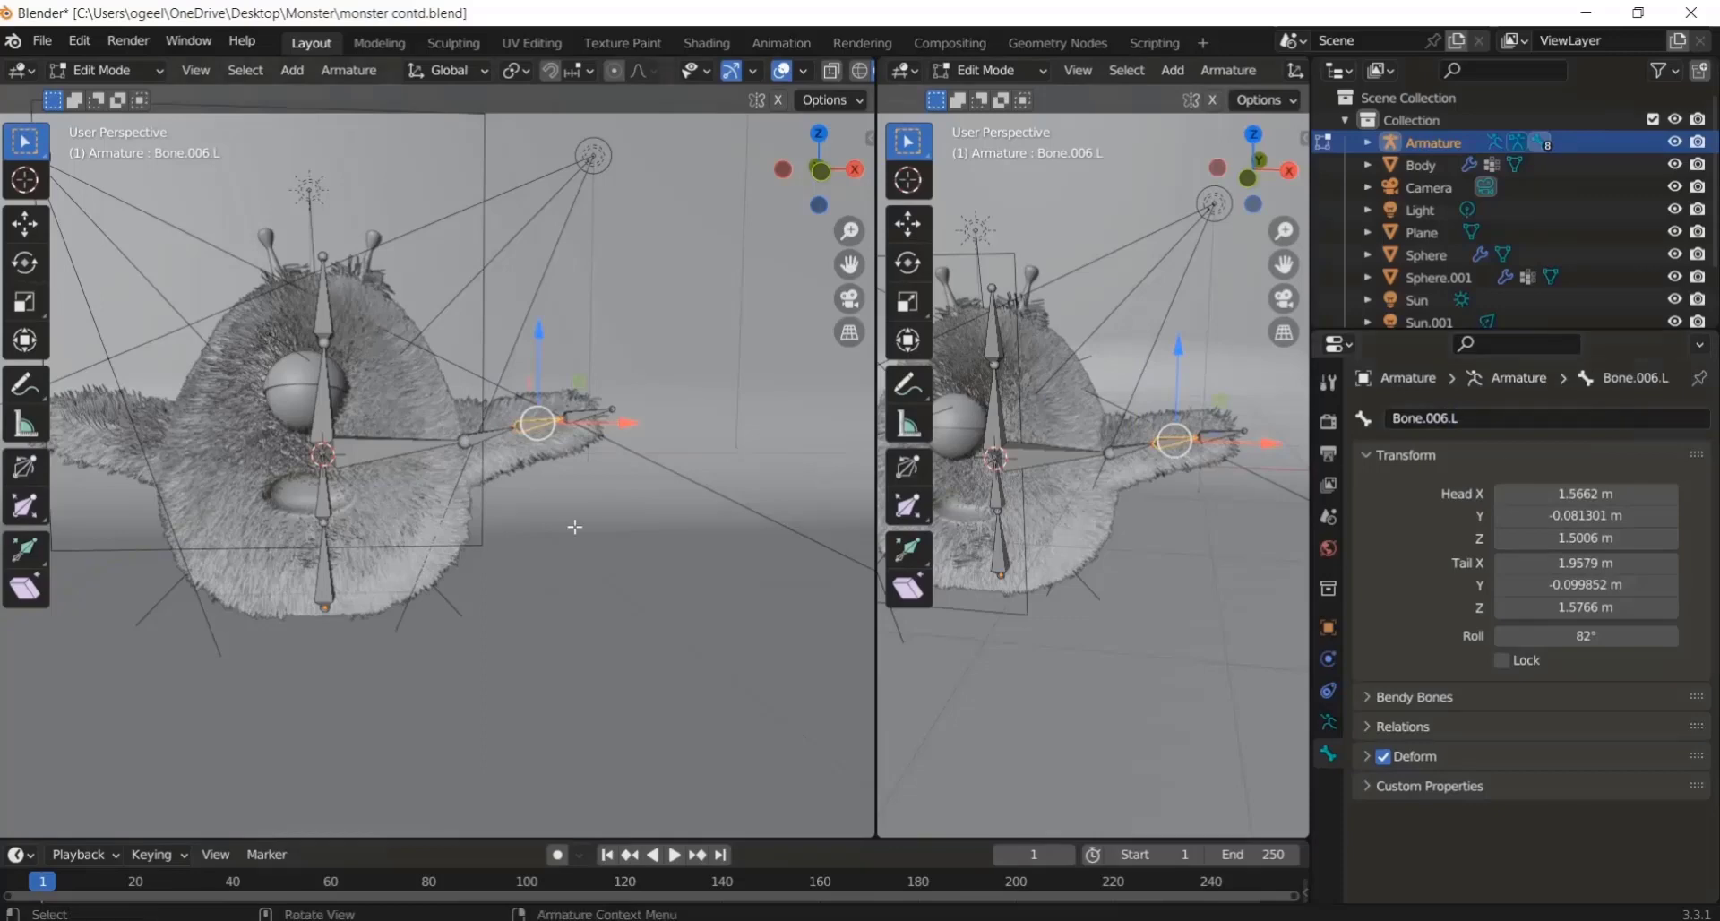
{"action": "left_click", "coordinate": [606, 428]}
{"action": "double_click", "coordinate": [1446, 418]}
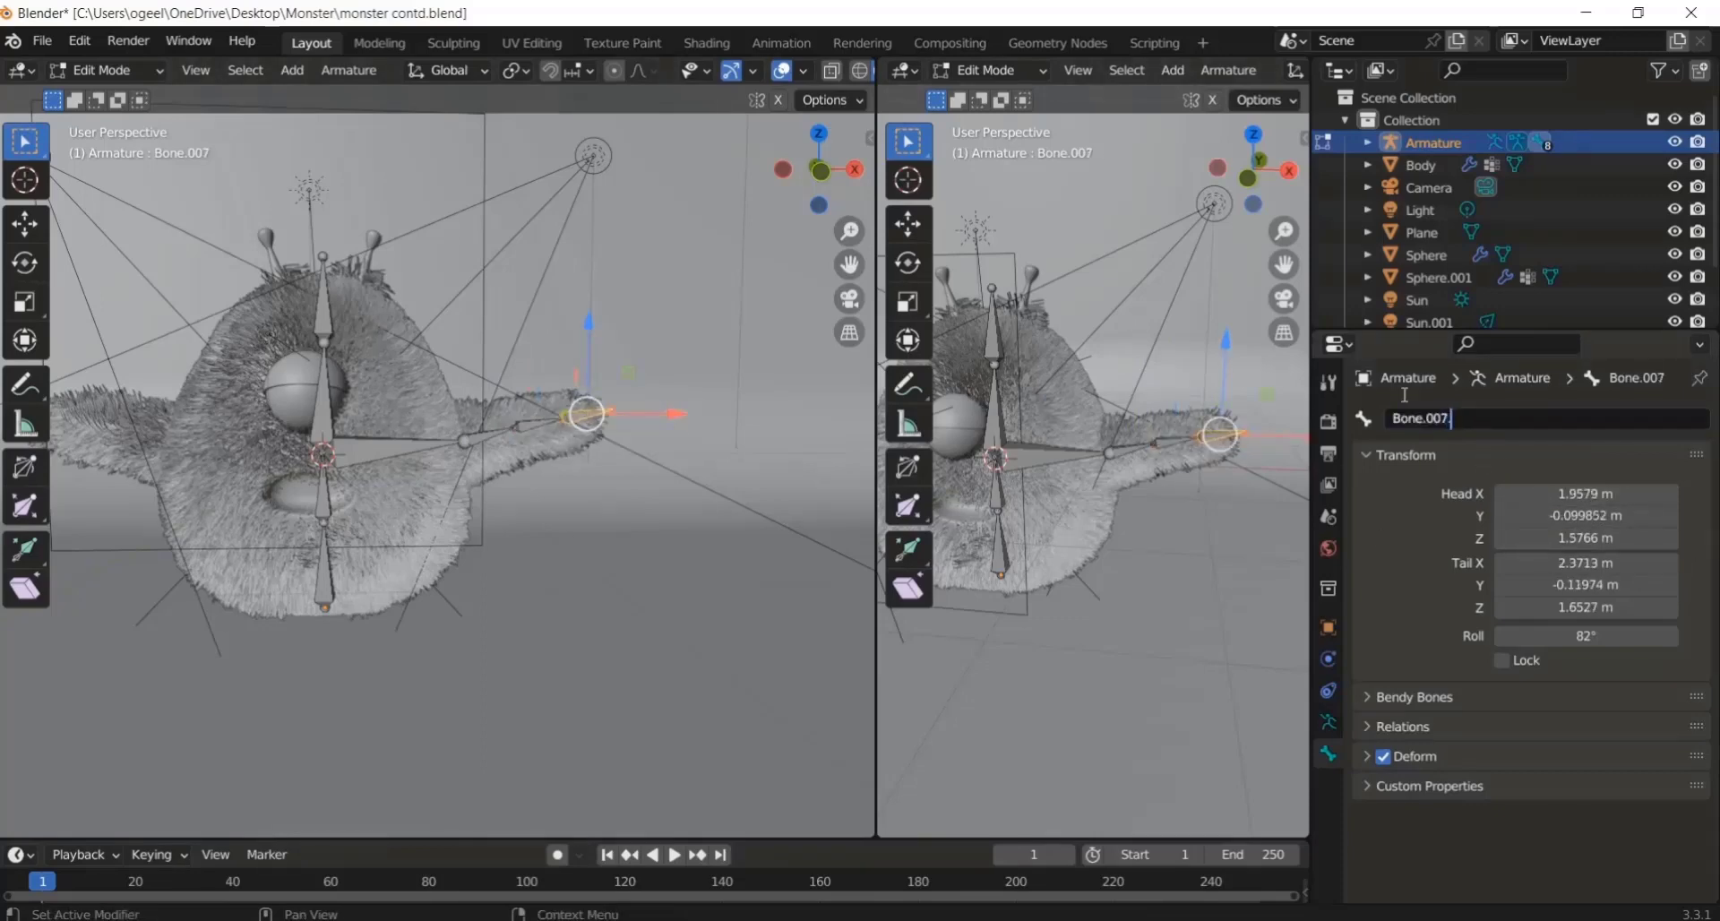
{"action": "key", "text": "Return"}
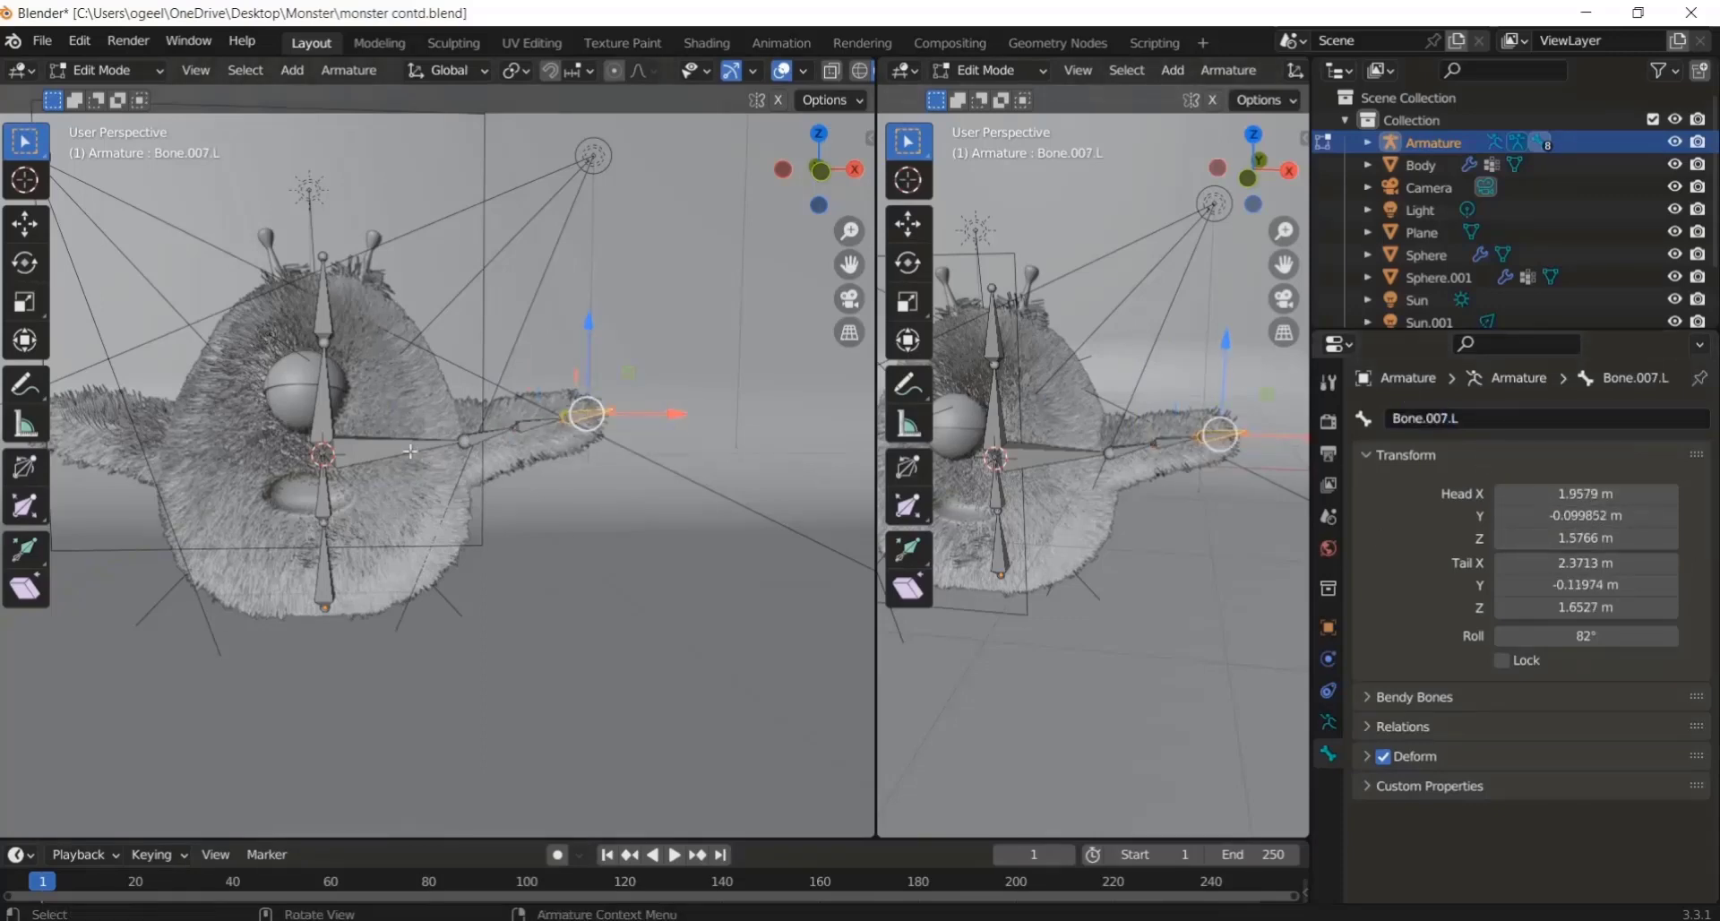
{"action": "left_click", "coordinate": [414, 447]}
{"action": "double_click", "coordinate": [1505, 418]}
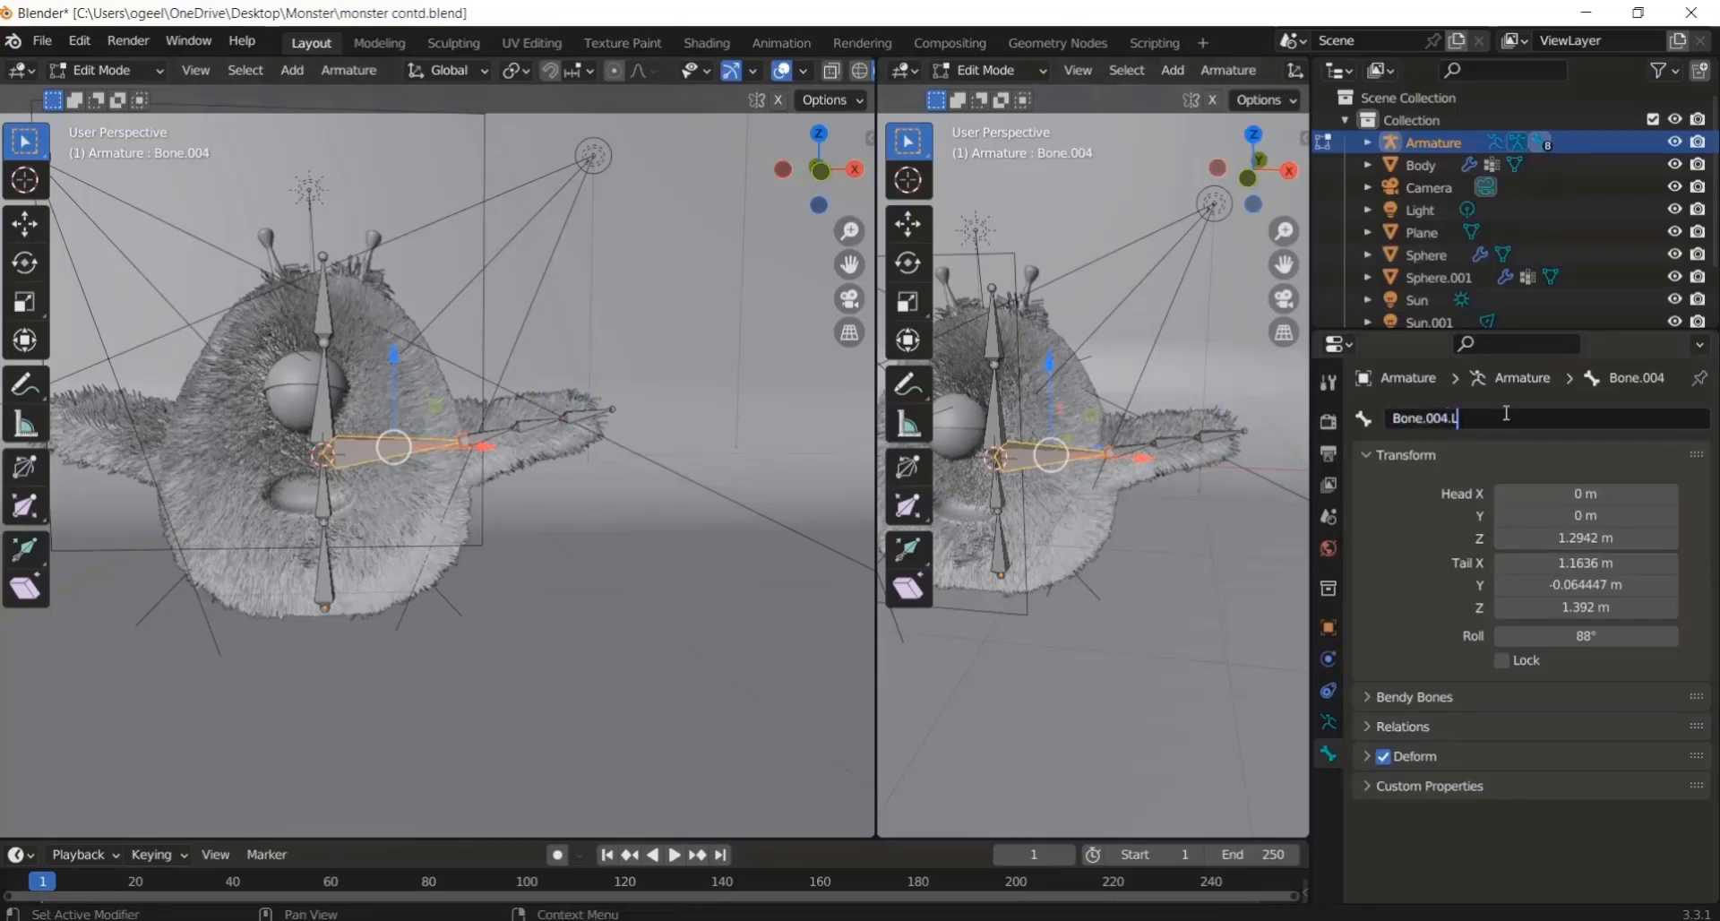
{"action": "key", "text": "Return"}
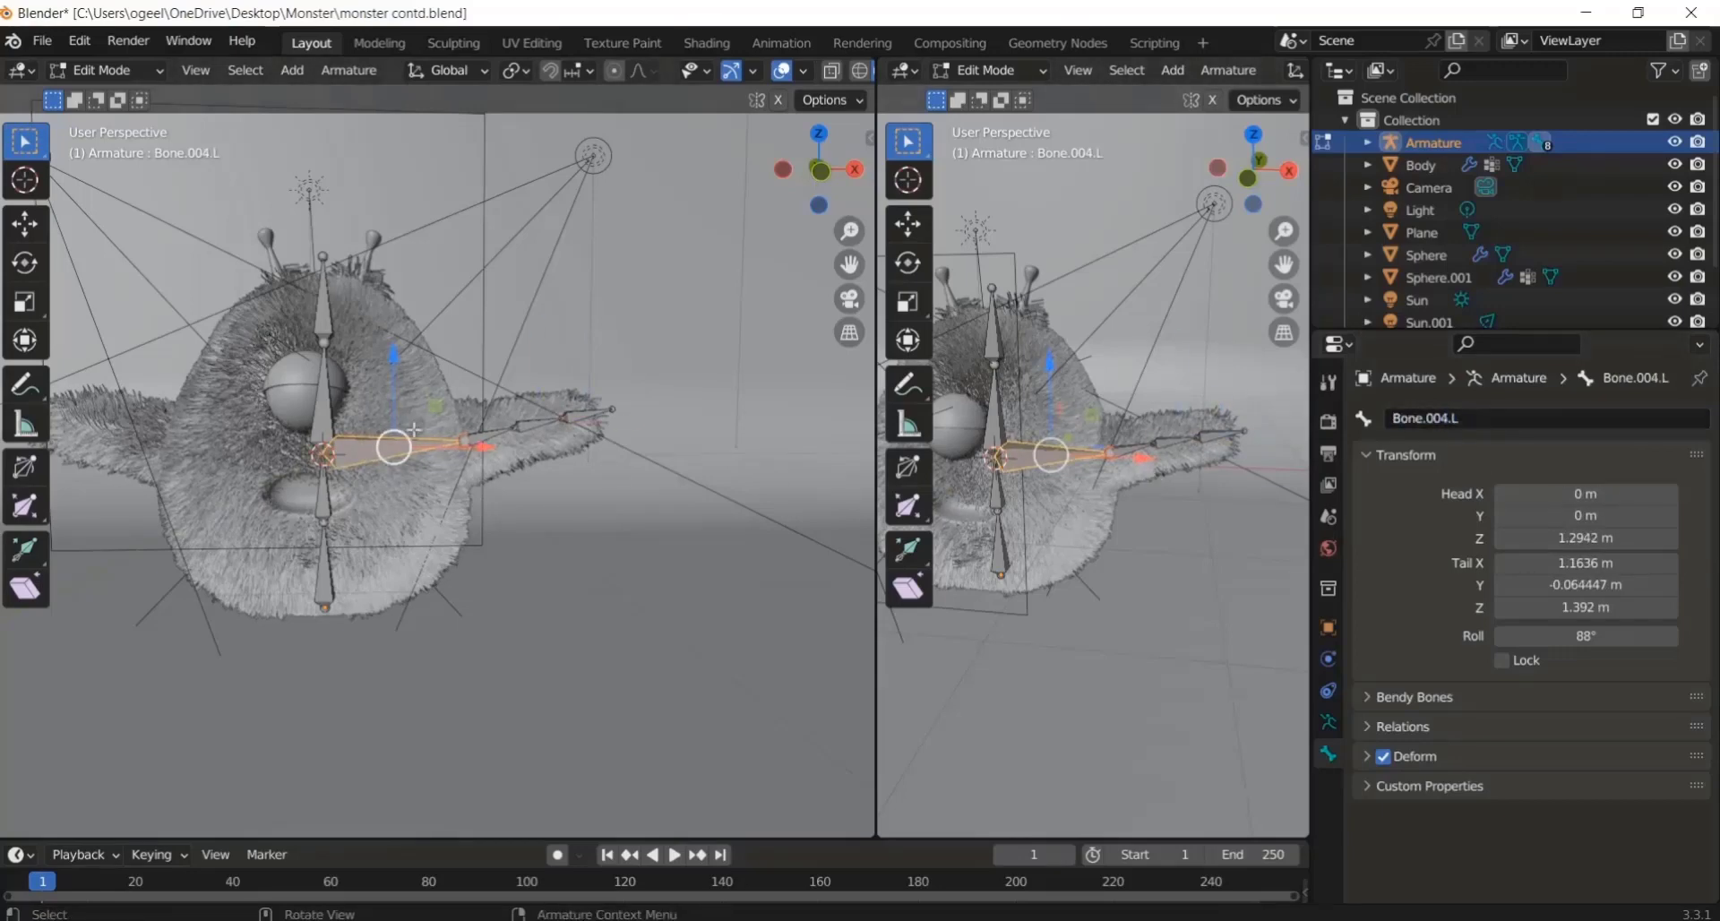
Step: Select the left arm bones and symmetrize them to the monster's right side
{"action": "left_click", "coordinate": [557, 419], "text": "shift"}
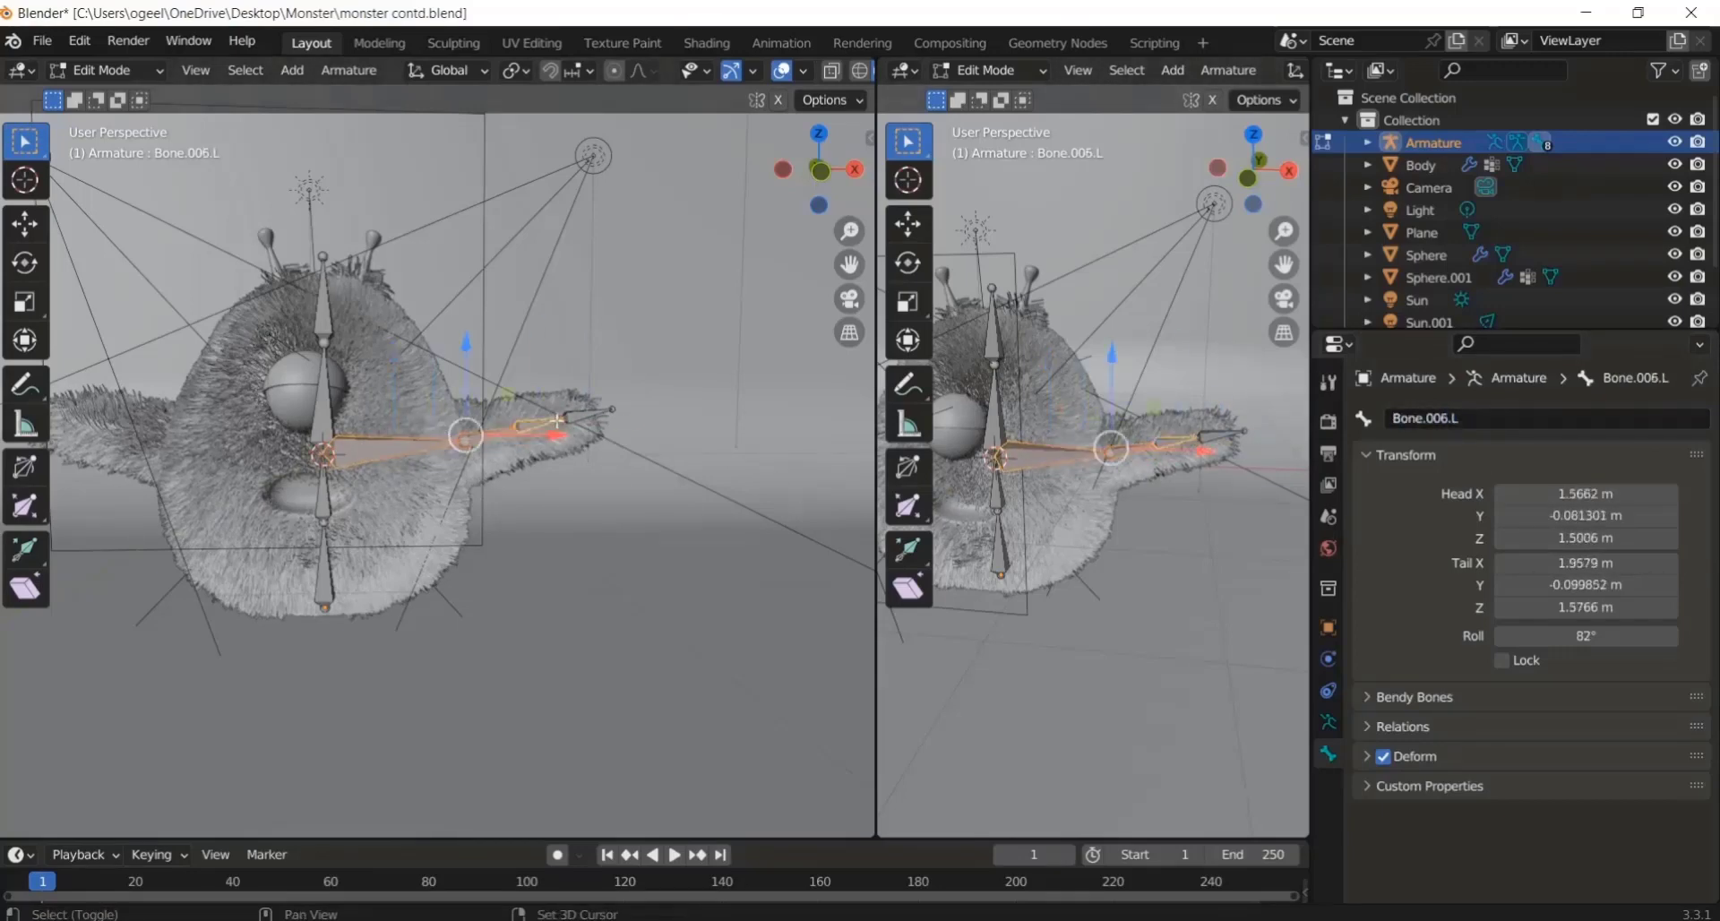
{"action": "left_click", "coordinate": [349, 70]}
{"action": "left_click", "coordinate": [421, 403]}
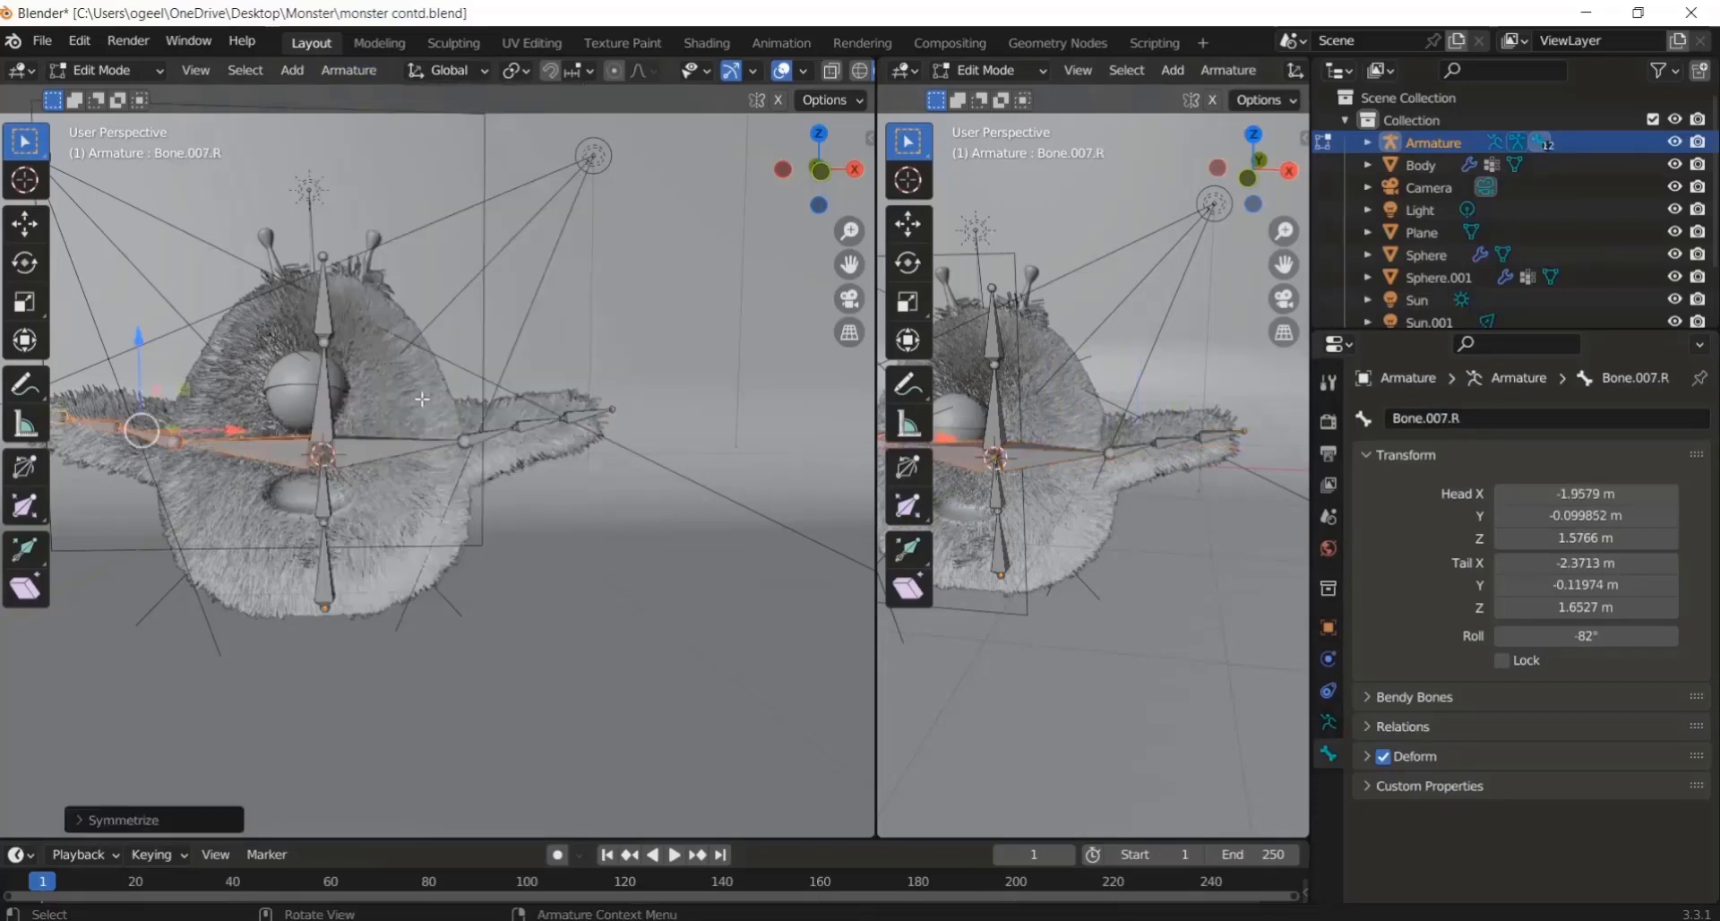
{"action": "left_click", "coordinate": [221, 452]}
{"action": "scroll", "coordinate": [255, 447], "scroll_direction": "down", "scroll_amount": 3}
{"action": "scroll", "coordinate": [325, 457], "scroll_direction": "up", "scroll_amount": 2}
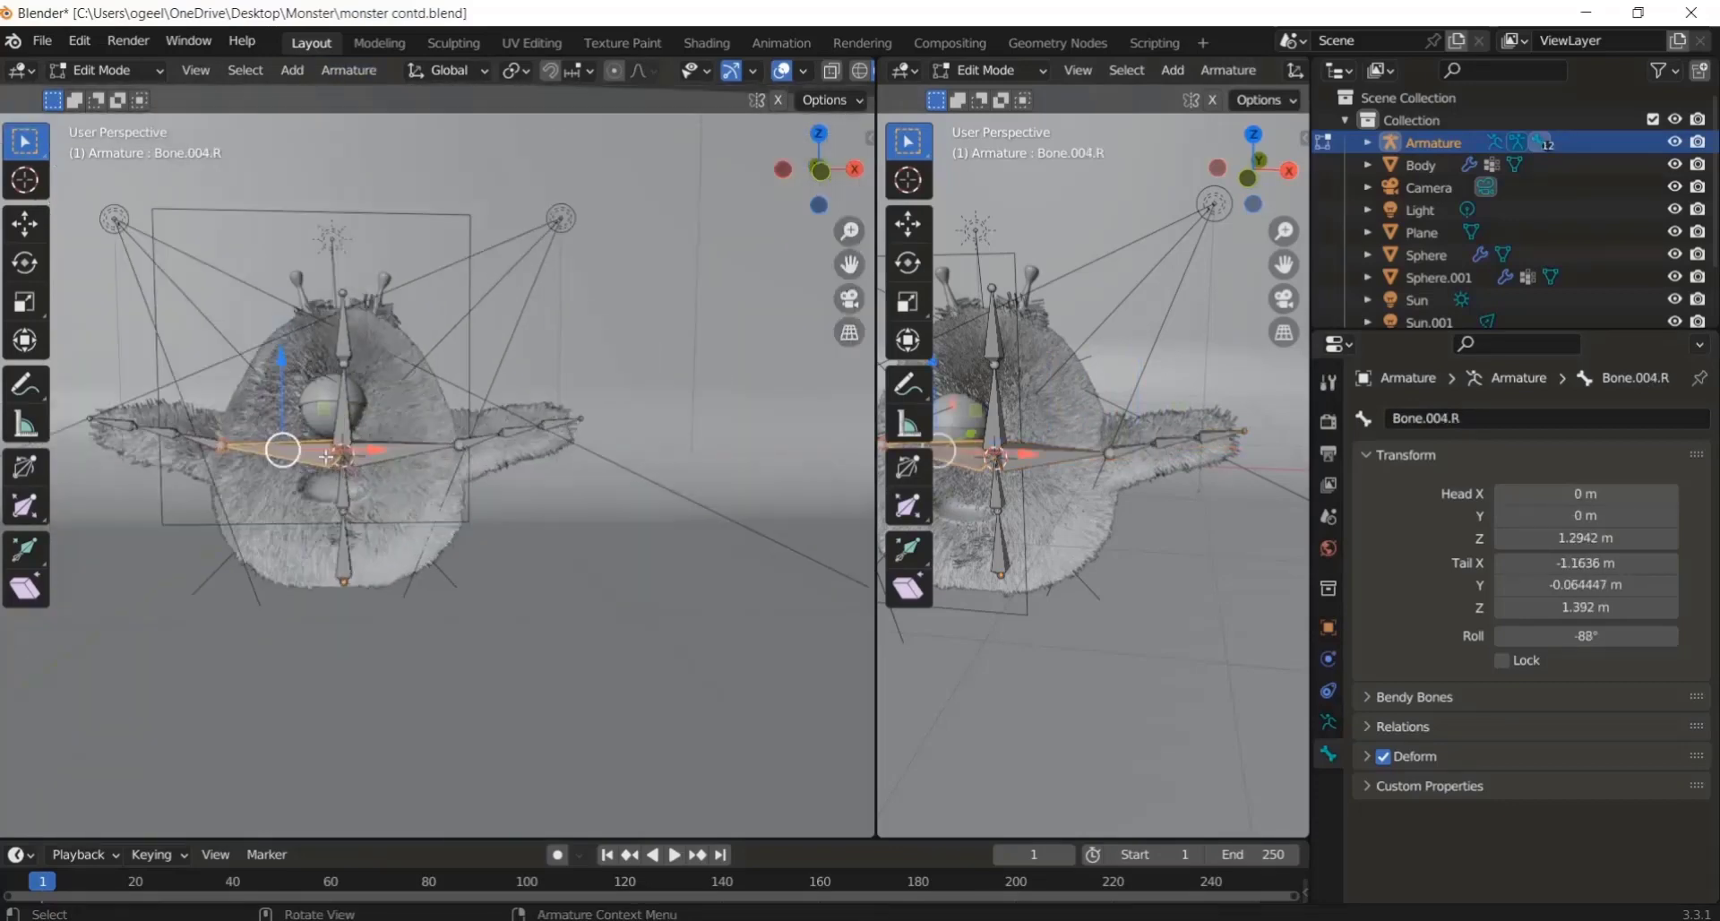
Step: Return to Object Mode and parent the monster's body to the armature using Armature Deform With Automatic Weights
{"action": "key", "text": "Tab"}
{"action": "left_click", "coordinate": [373, 459]}
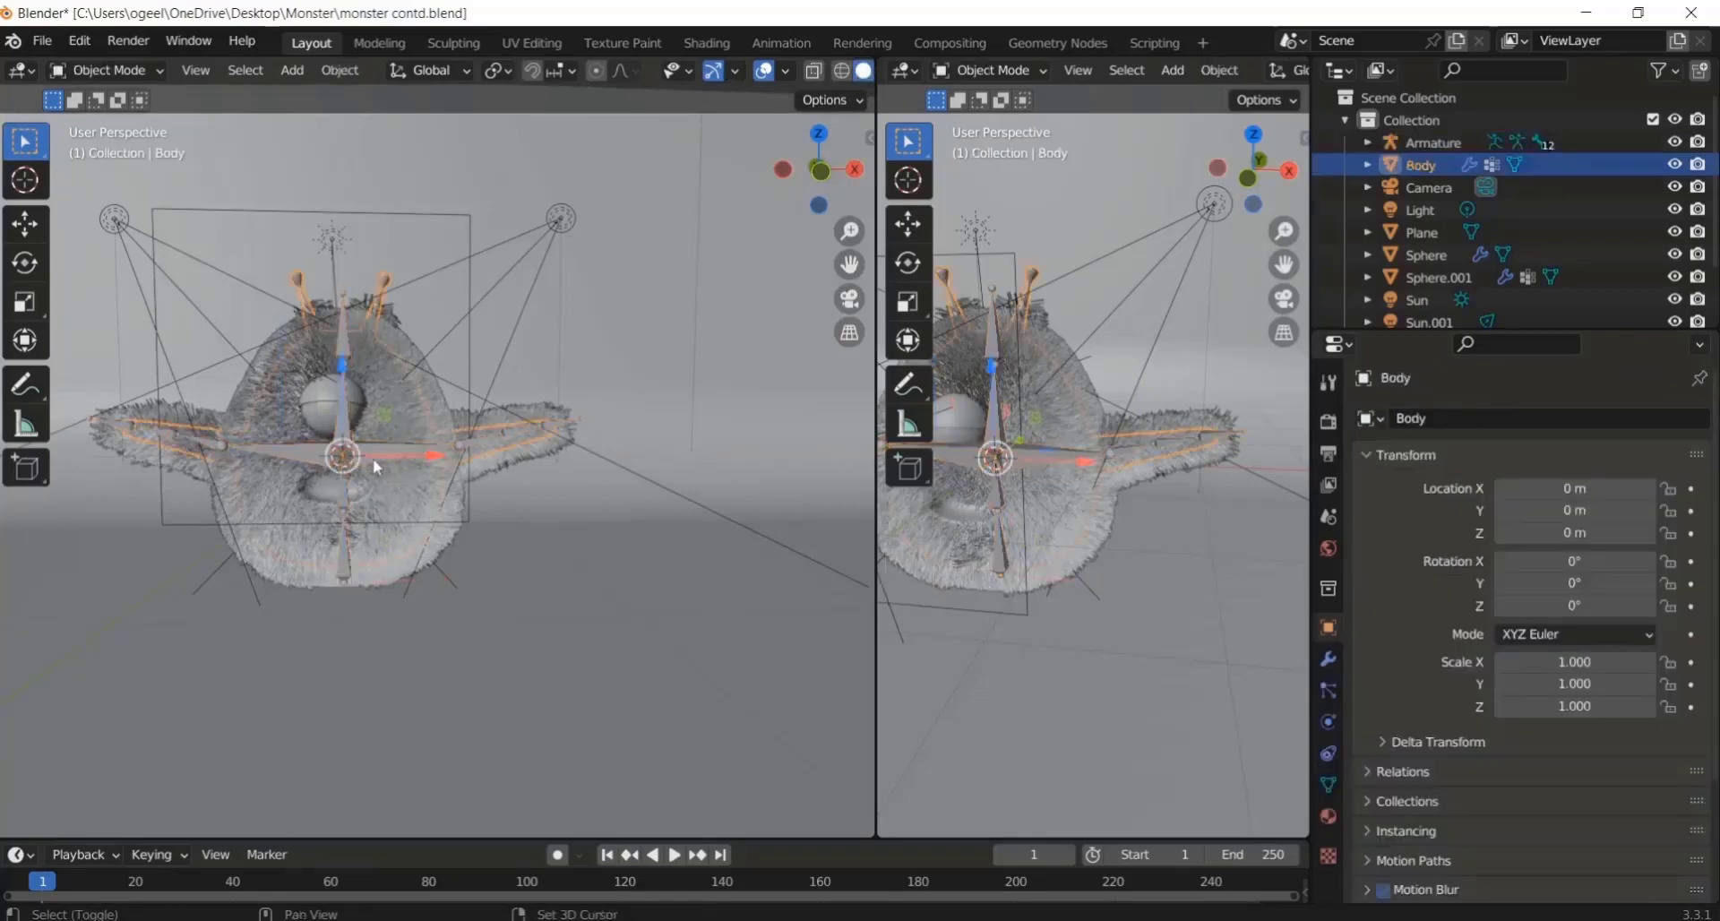
{"action": "left_click", "coordinate": [370, 454], "text": "shift"}
{"action": "key", "text": "ctrl+p"}
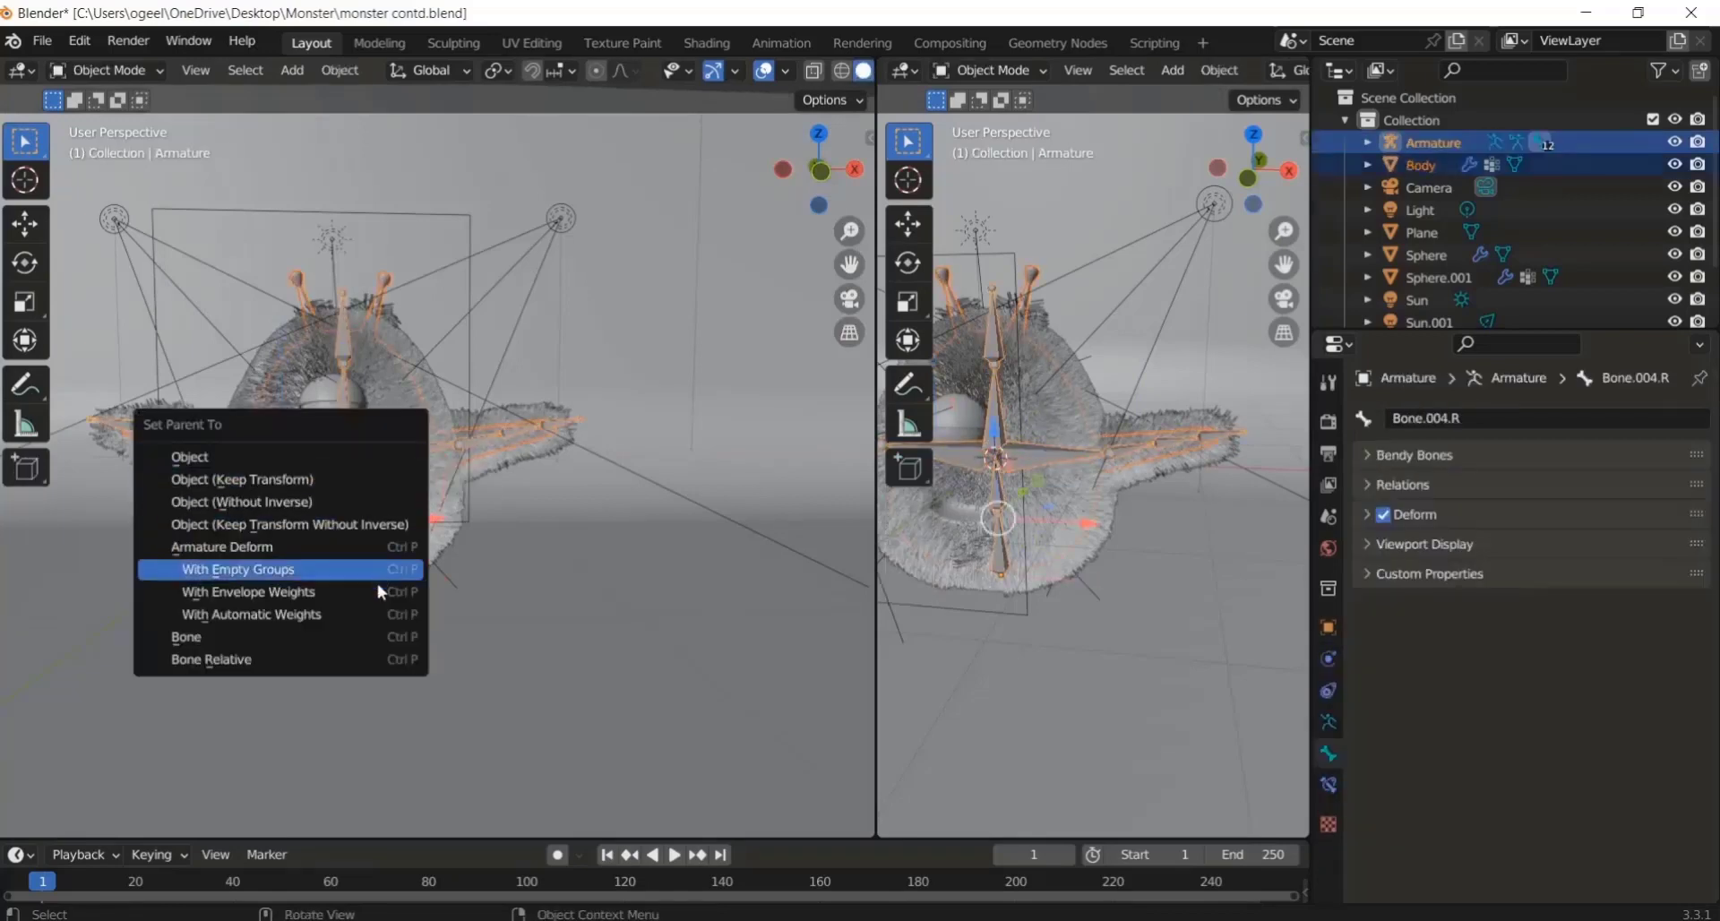
{"action": "left_click", "coordinate": [384, 615]}
Step: Parent the monster's eyeball sphere to the armature using Armature Deform With Empty Groups
{"action": "left_click", "coordinate": [324, 428]}
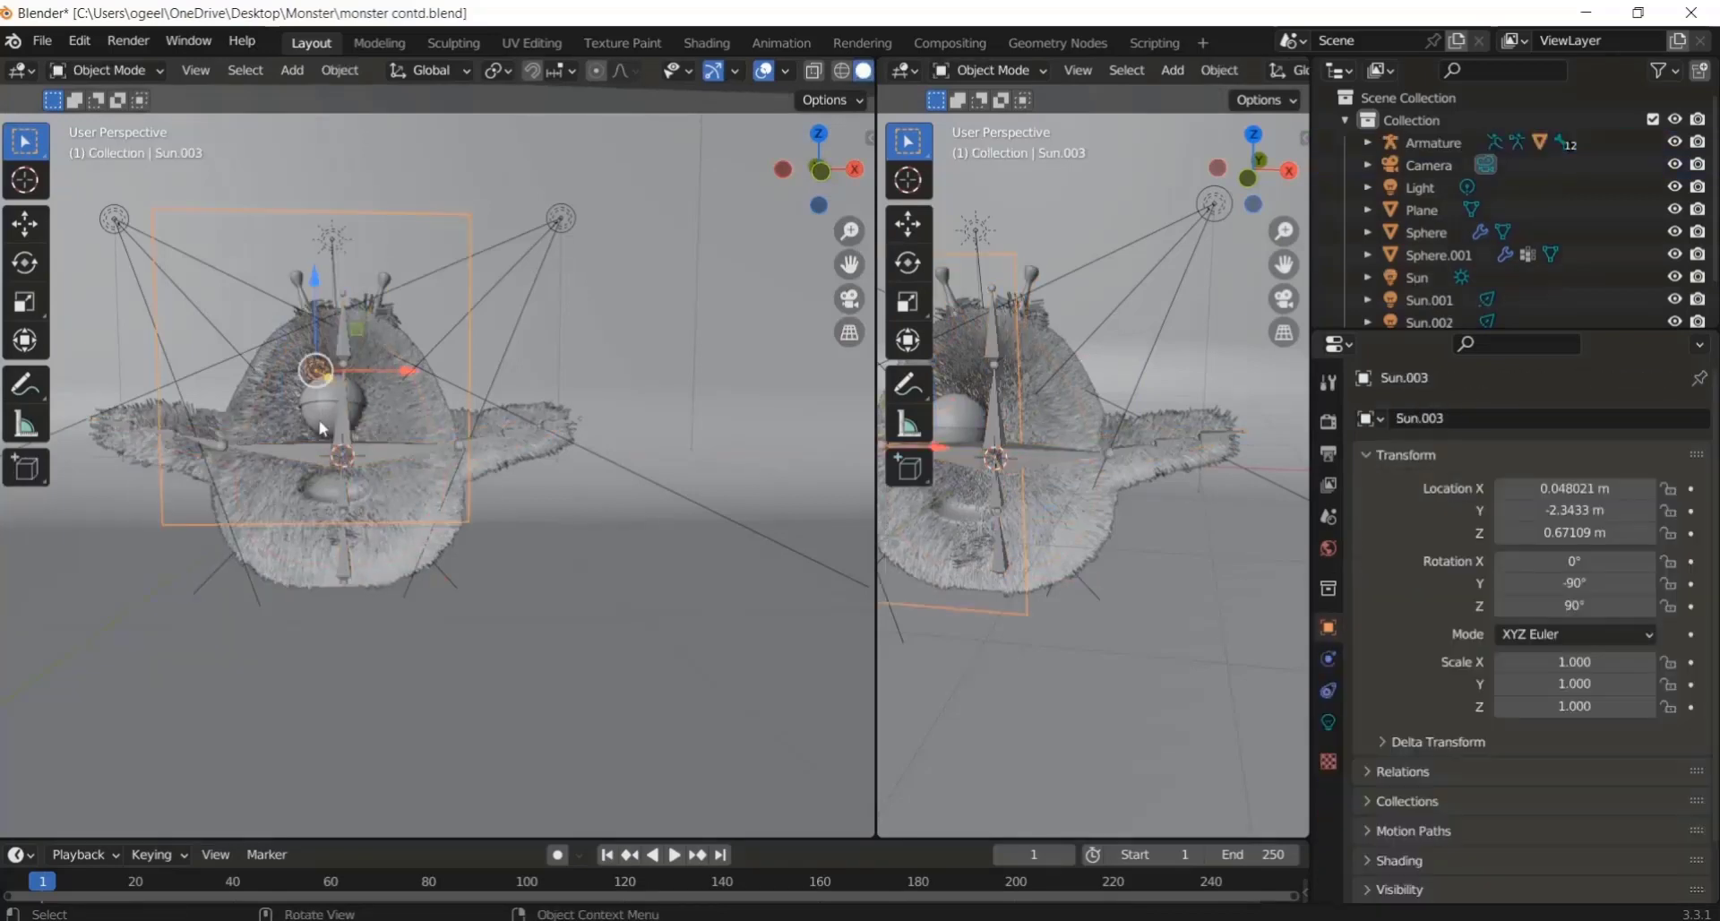
{"action": "left_click", "coordinate": [332, 423]}
{"action": "left_click", "coordinate": [333, 425], "text": "shift"}
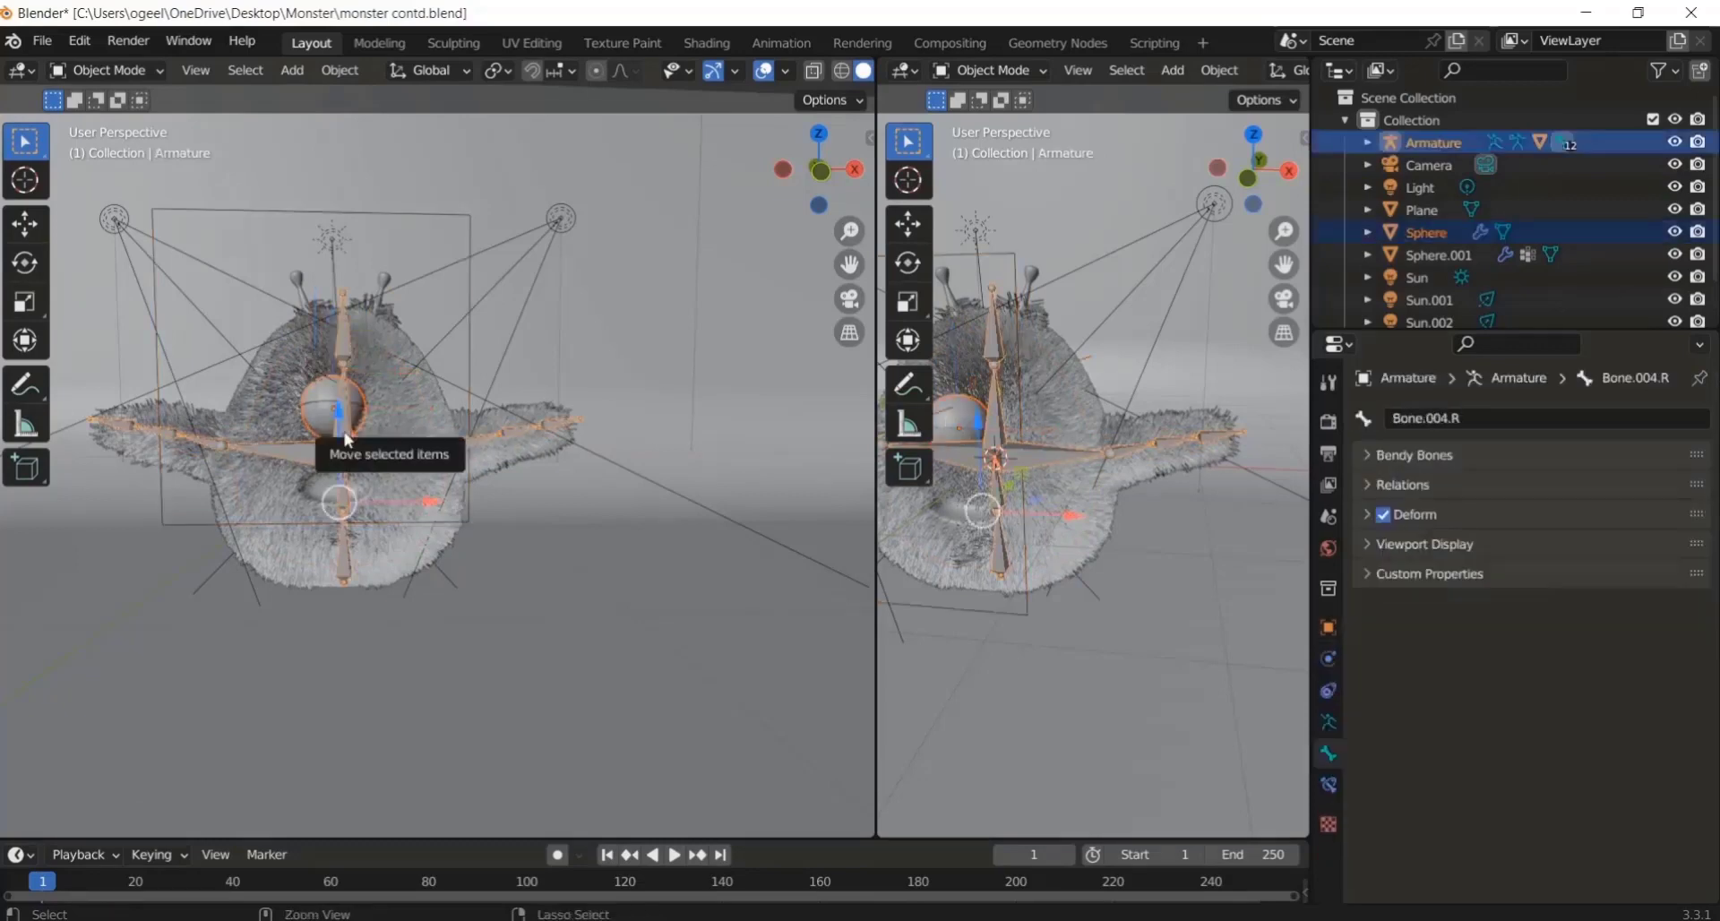
{"action": "key", "text": "ctrl+p"}
{"action": "left_click", "coordinate": [347, 434]}
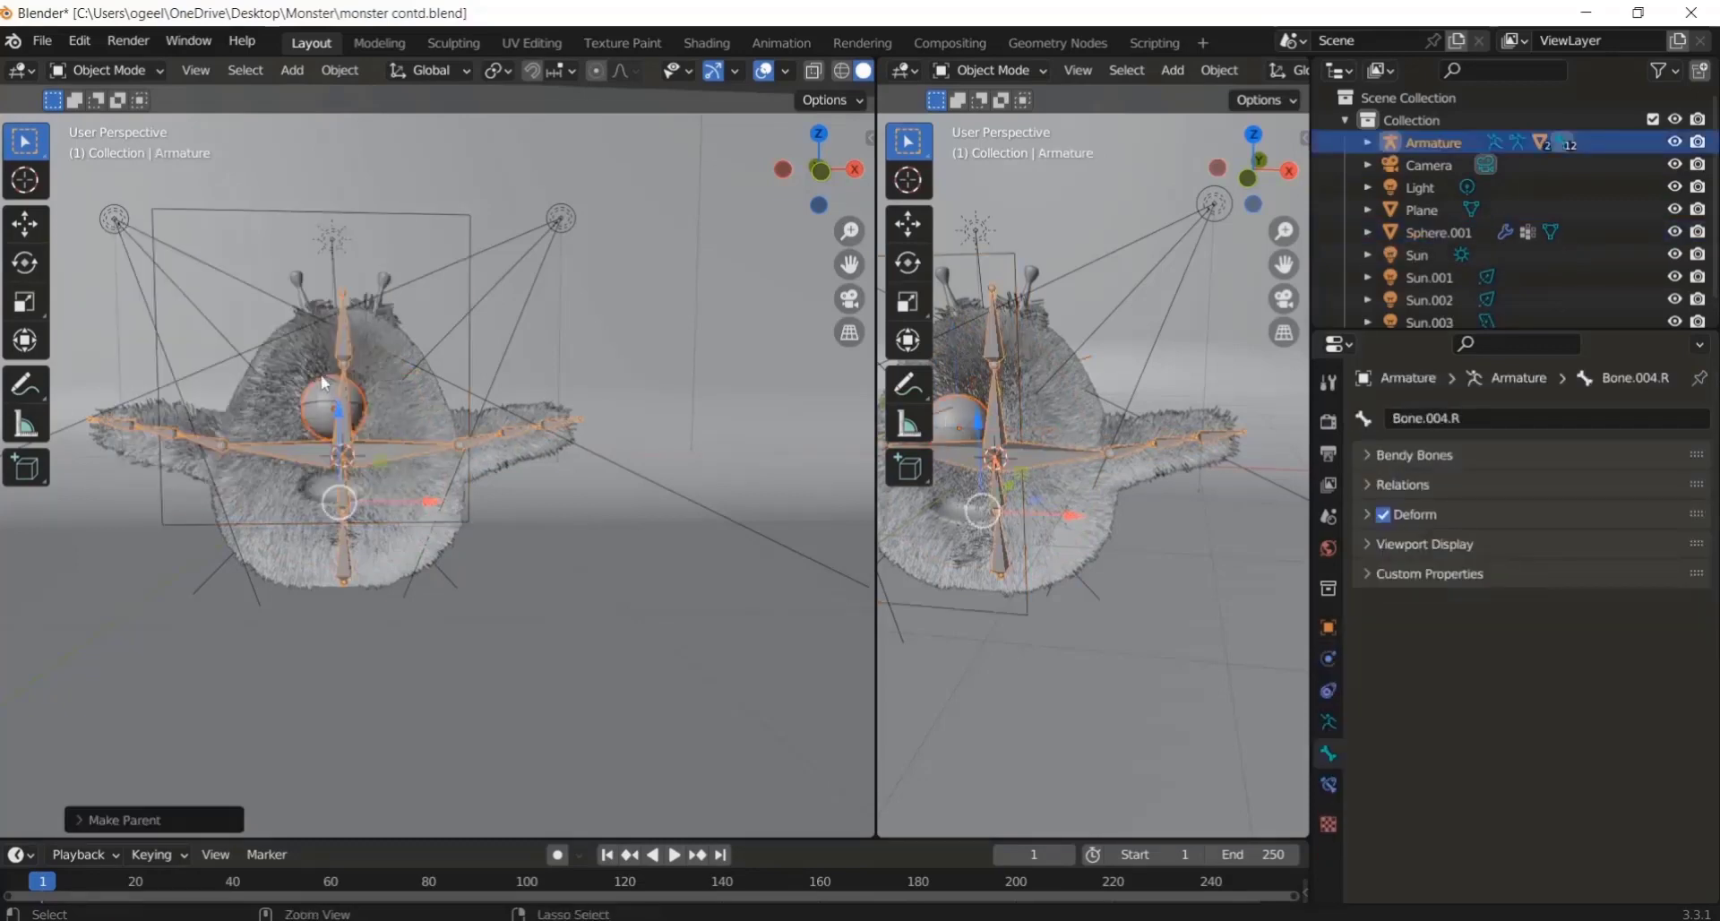
{"action": "key", "text": "ctrl+z"}
{"action": "key", "text": "ctrl+p"}
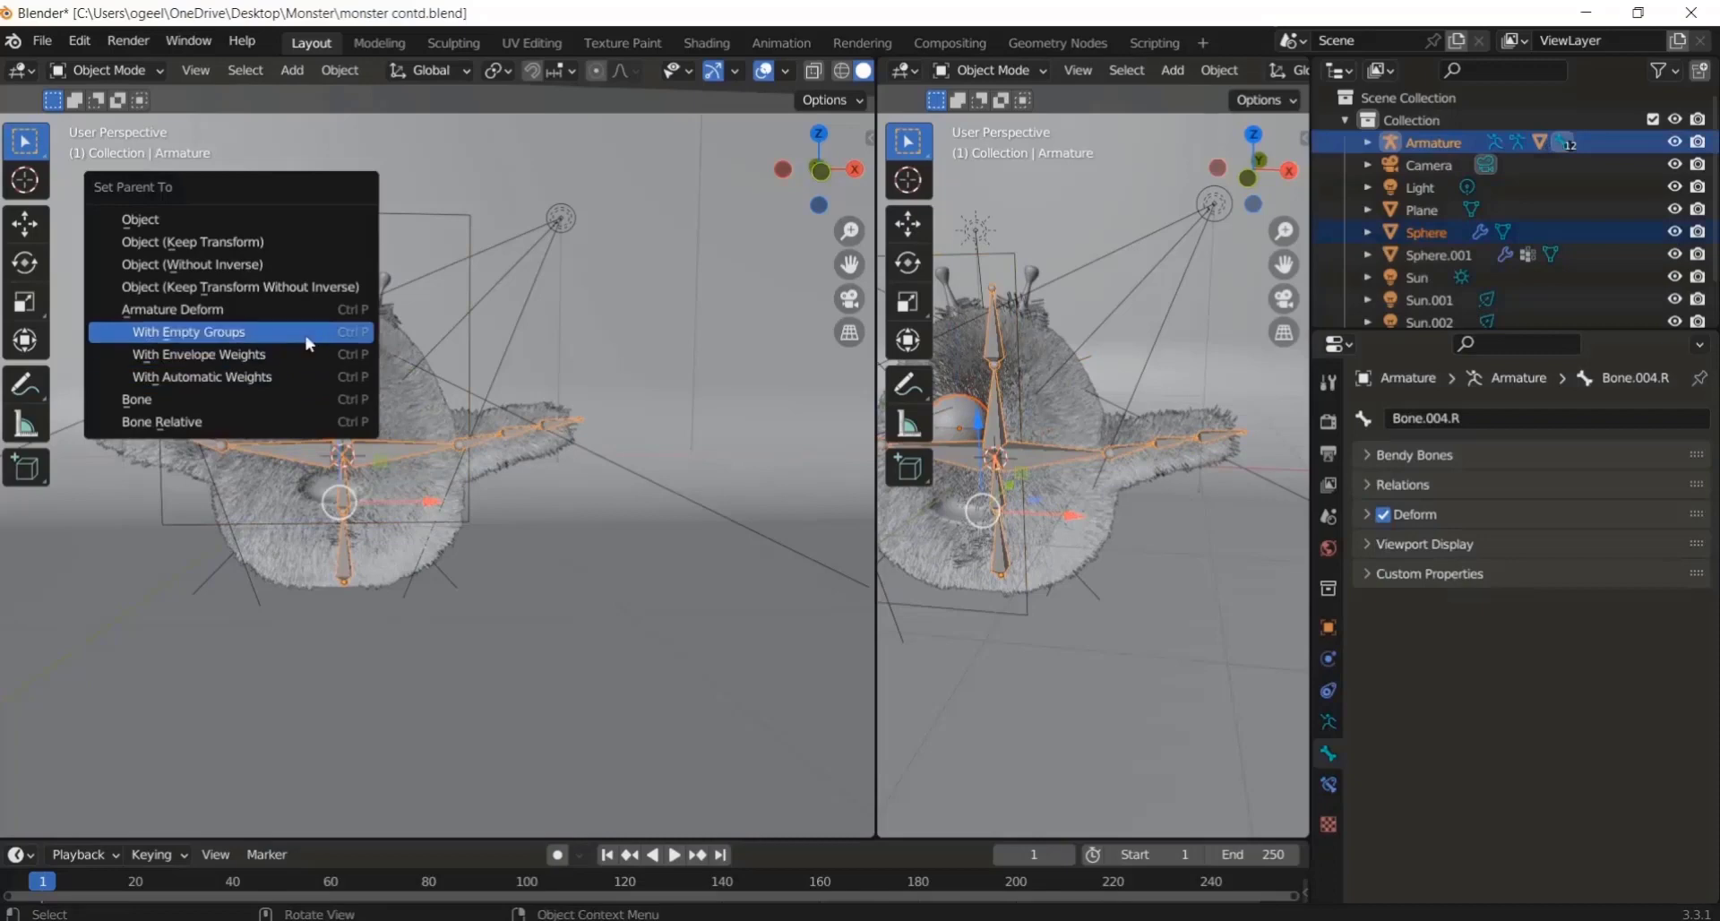
{"action": "left_click", "coordinate": [309, 340]}
Step: Parent the furry eyelid, Sphere.001, to the armature as well
{"action": "left_click", "coordinate": [338, 419]}
{"action": "left_click", "coordinate": [341, 421], "text": "shift"}
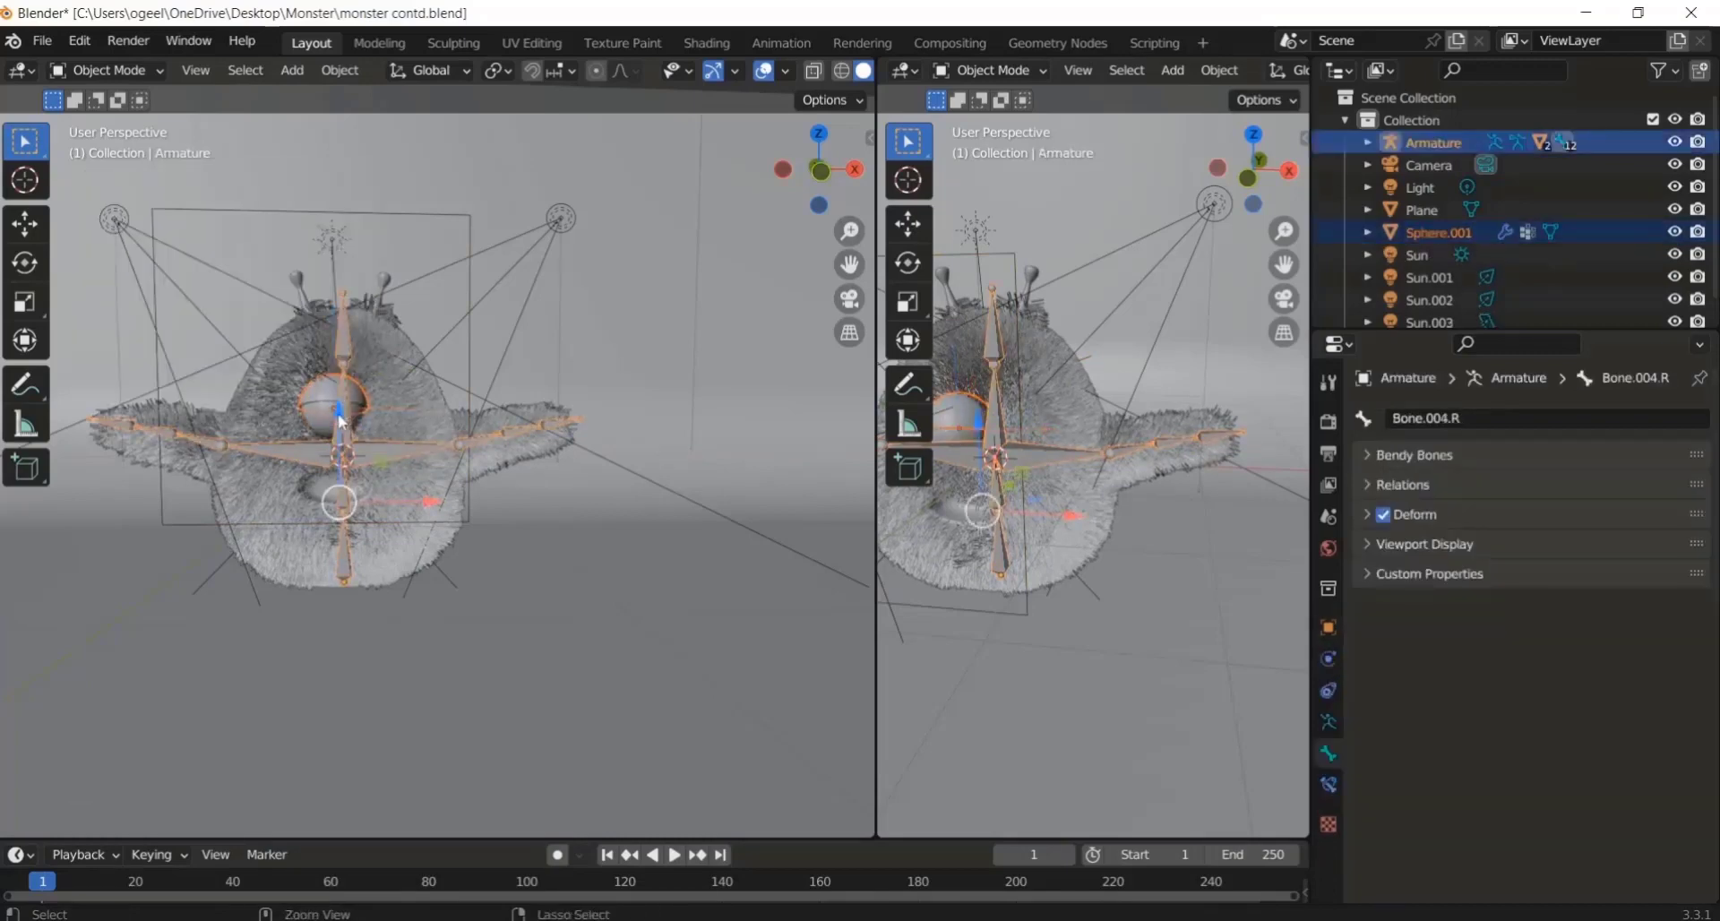
{"action": "key", "text": "ctrl+p"}
{"action": "left_click", "coordinate": [340, 421]}
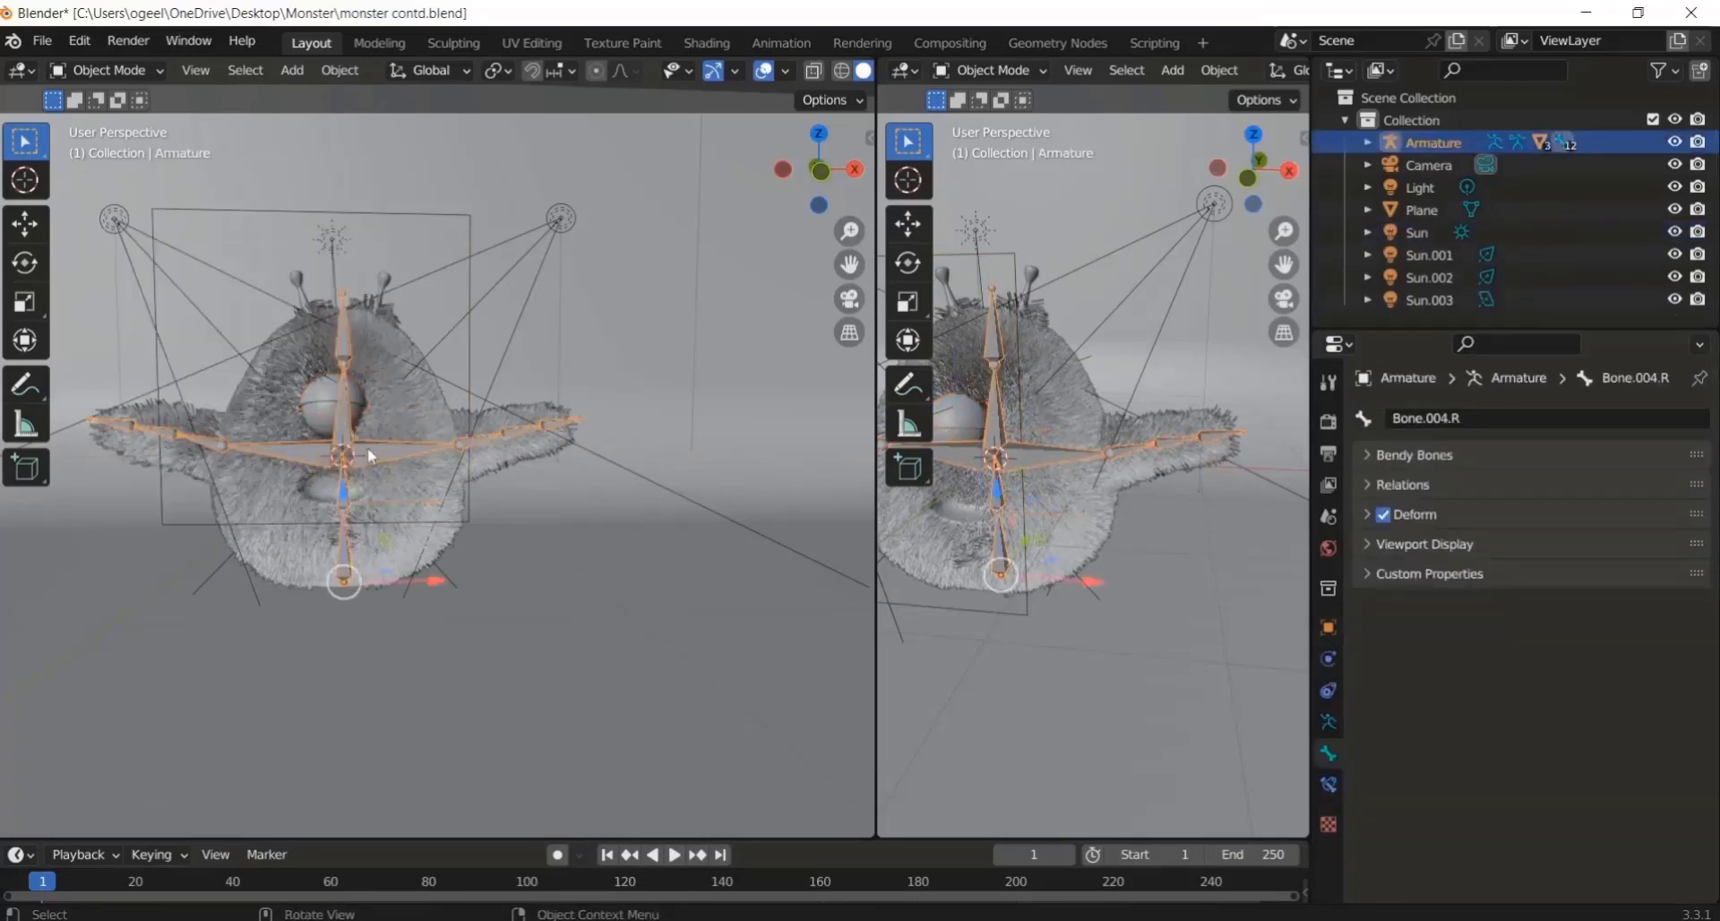
Step: In Pose Mode, try rotating the left shoulder bone and the first bone inside the left arm
{"action": "key", "text": "ctrl+Tab"}
{"action": "left_click", "coordinate": [398, 451]}
{"action": "key", "text": "r"}
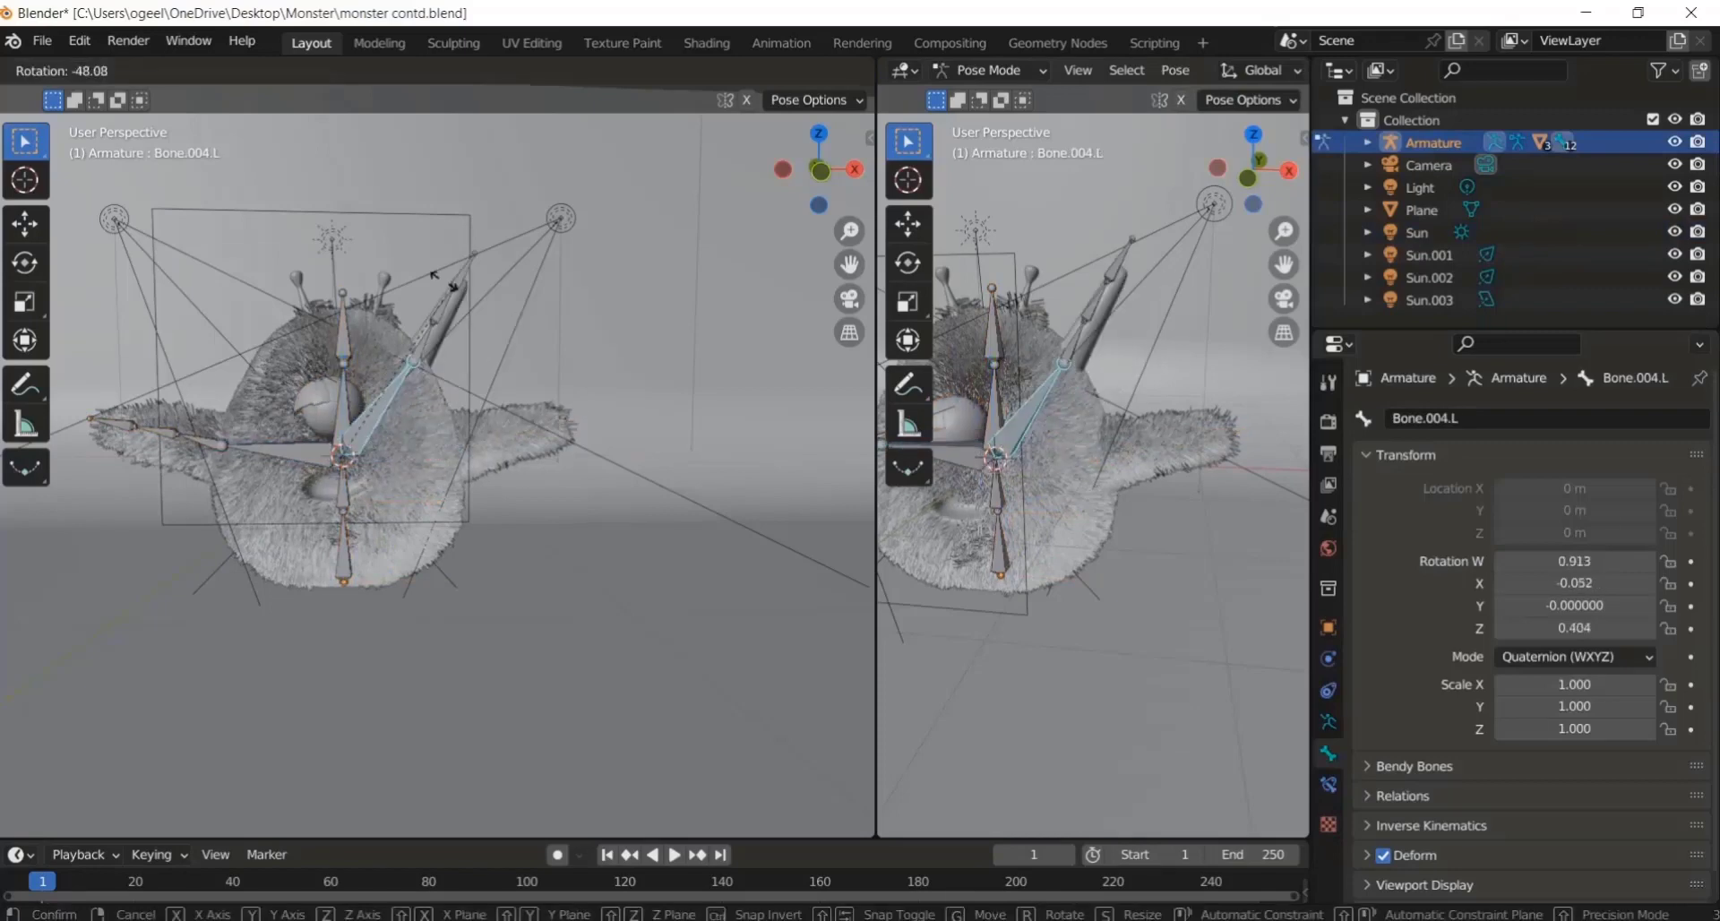
{"action": "key", "text": "Escape"}
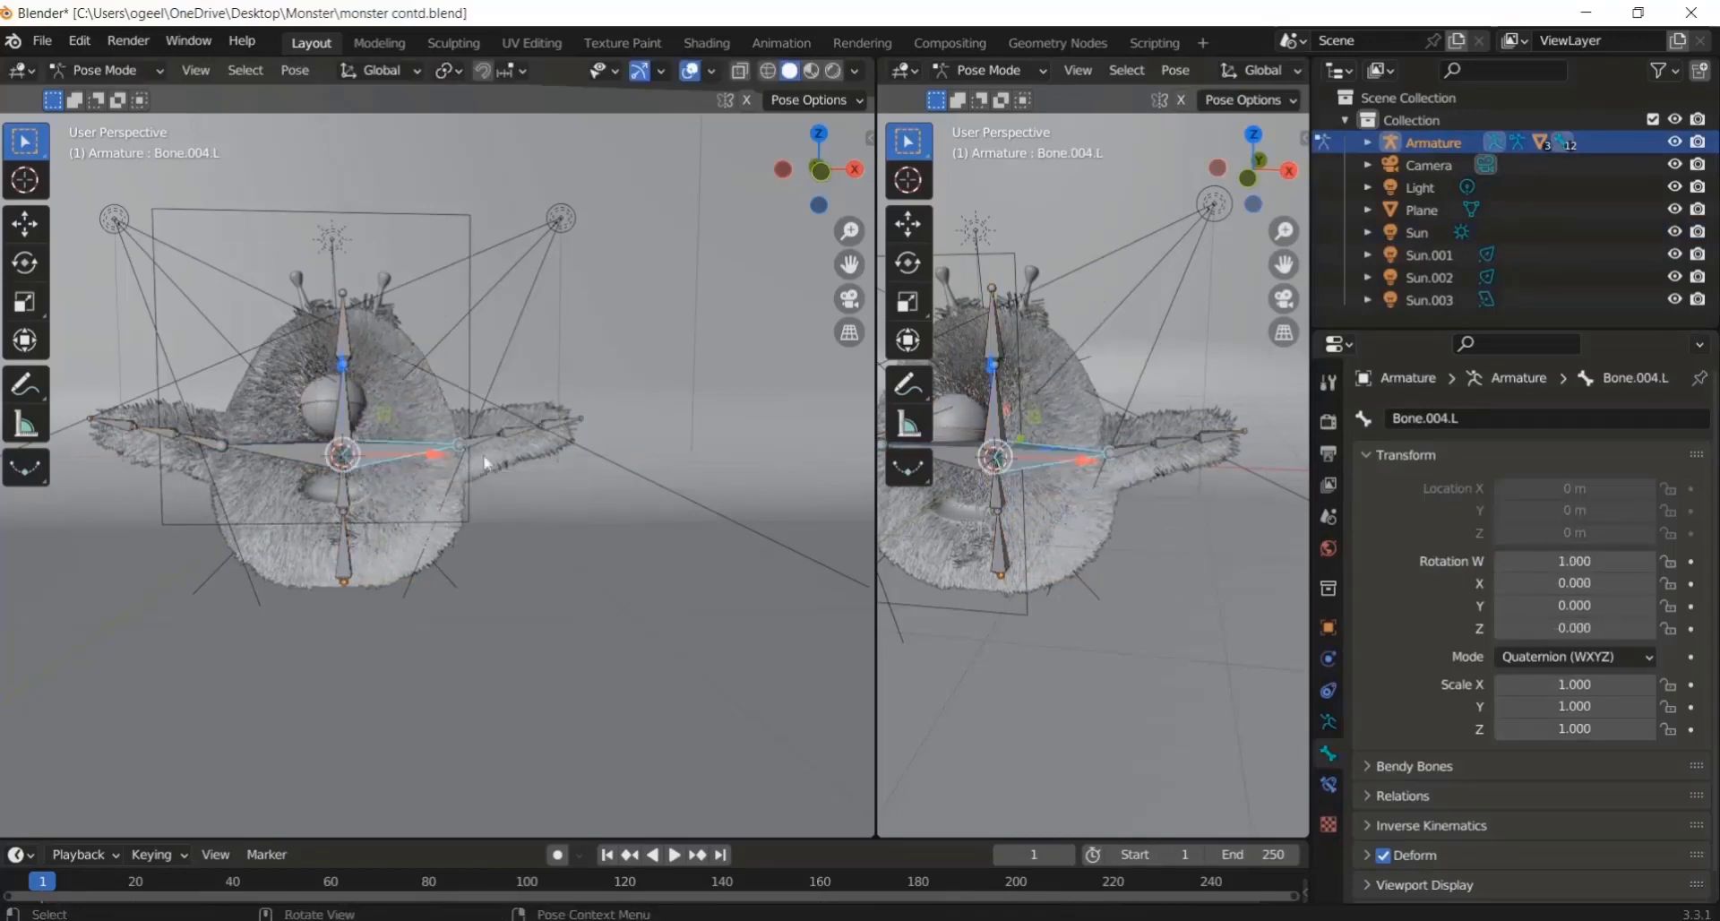
{"action": "left_click", "coordinate": [529, 433]}
{"action": "key", "text": "r"}
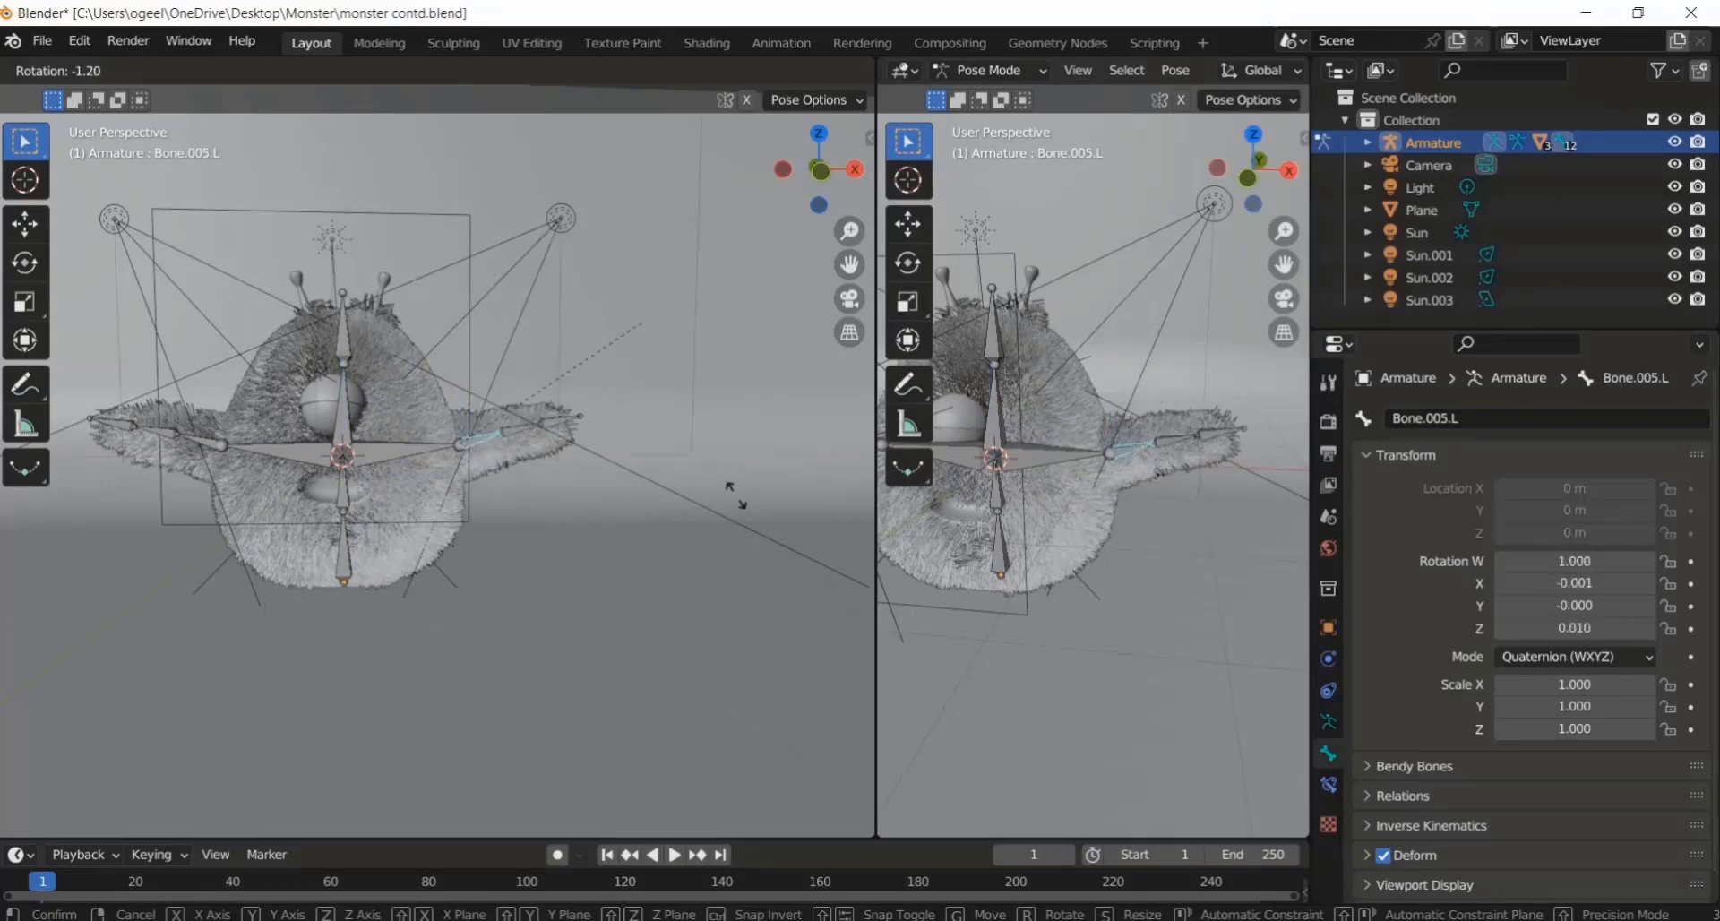
{"action": "key", "text": "Escape"}
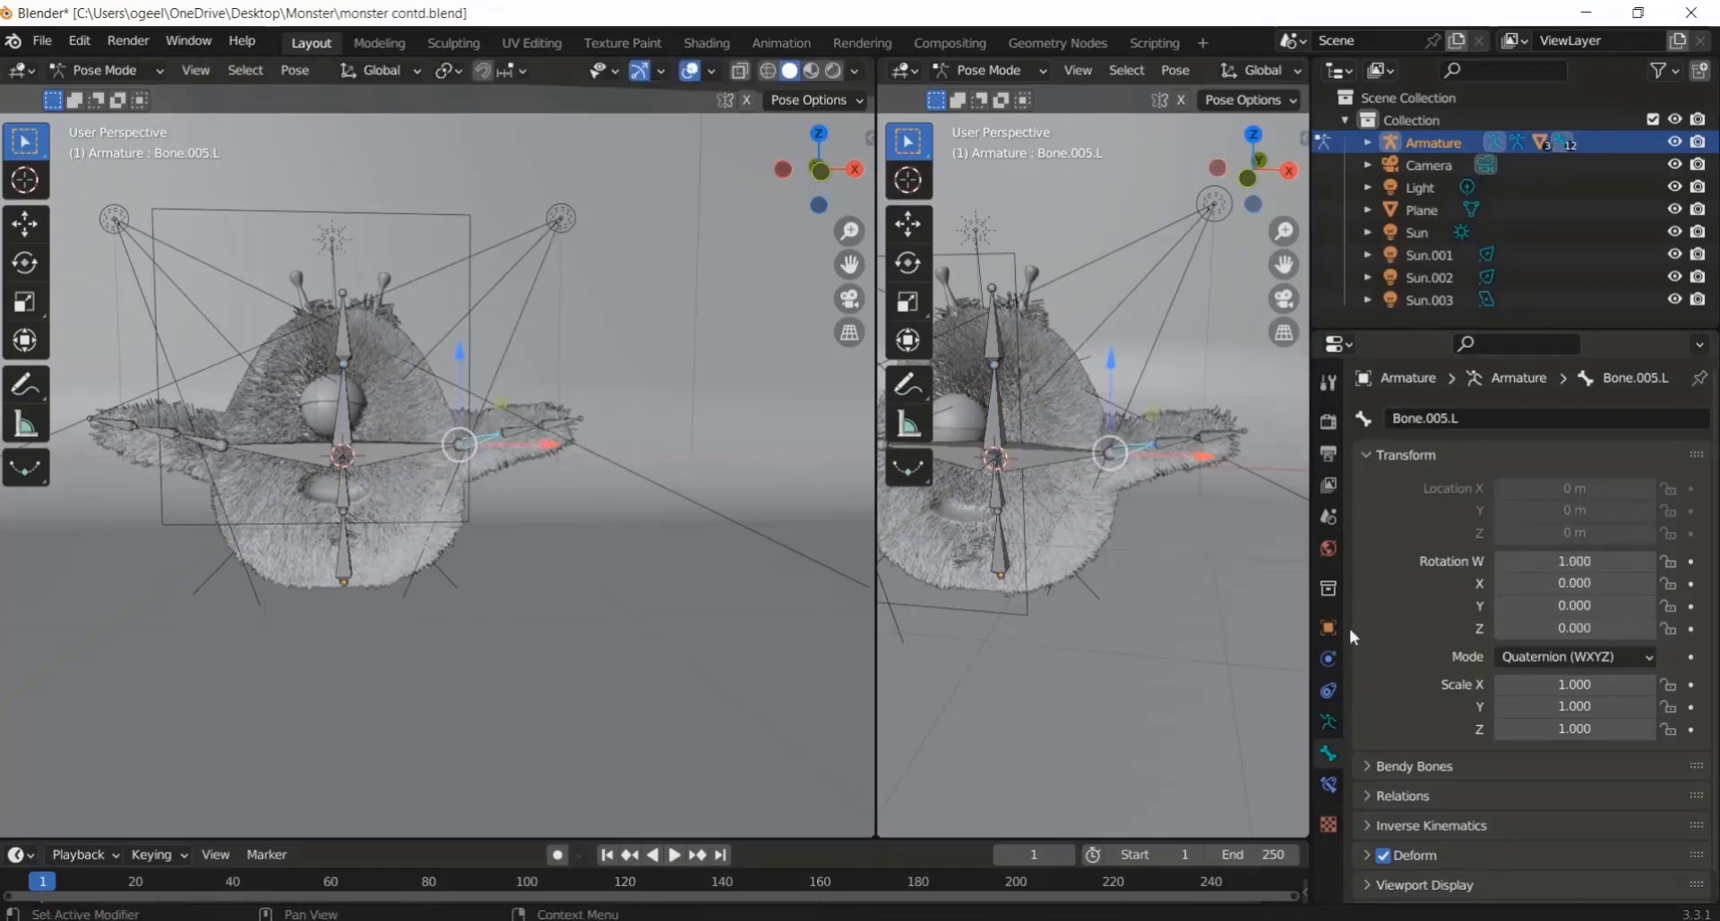
Step: Switch the armature back to Object Mode and look through its properties
{"action": "key", "text": "Tab"}
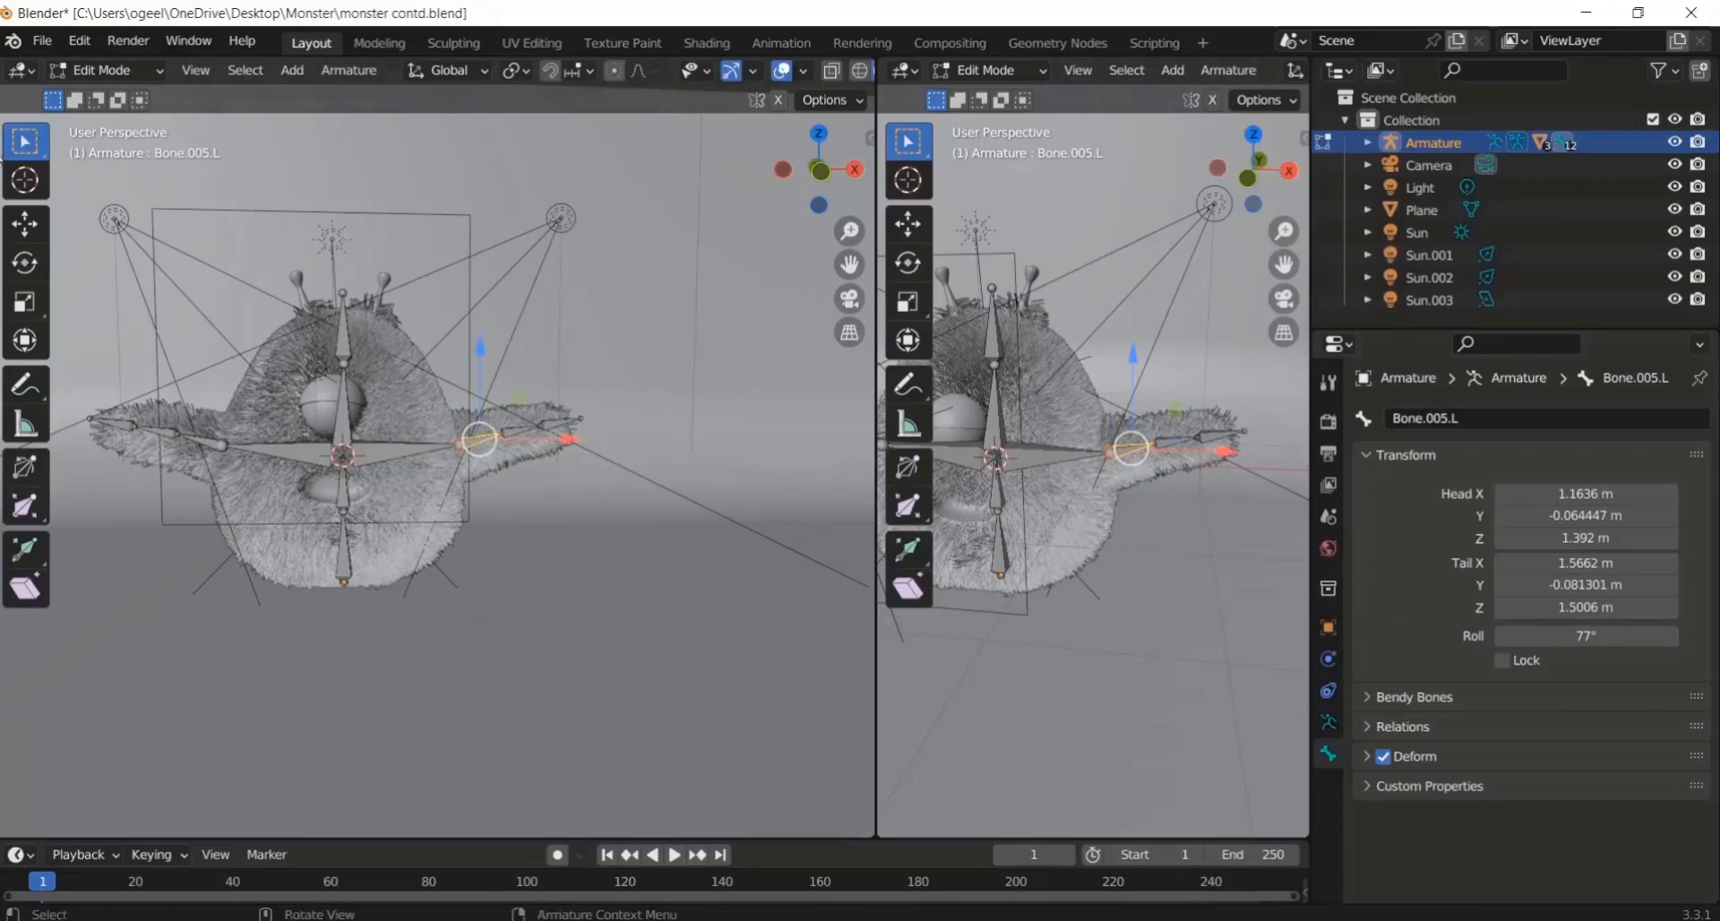
{"action": "left_click", "coordinate": [108, 69]}
{"action": "left_click", "coordinate": [99, 50]}
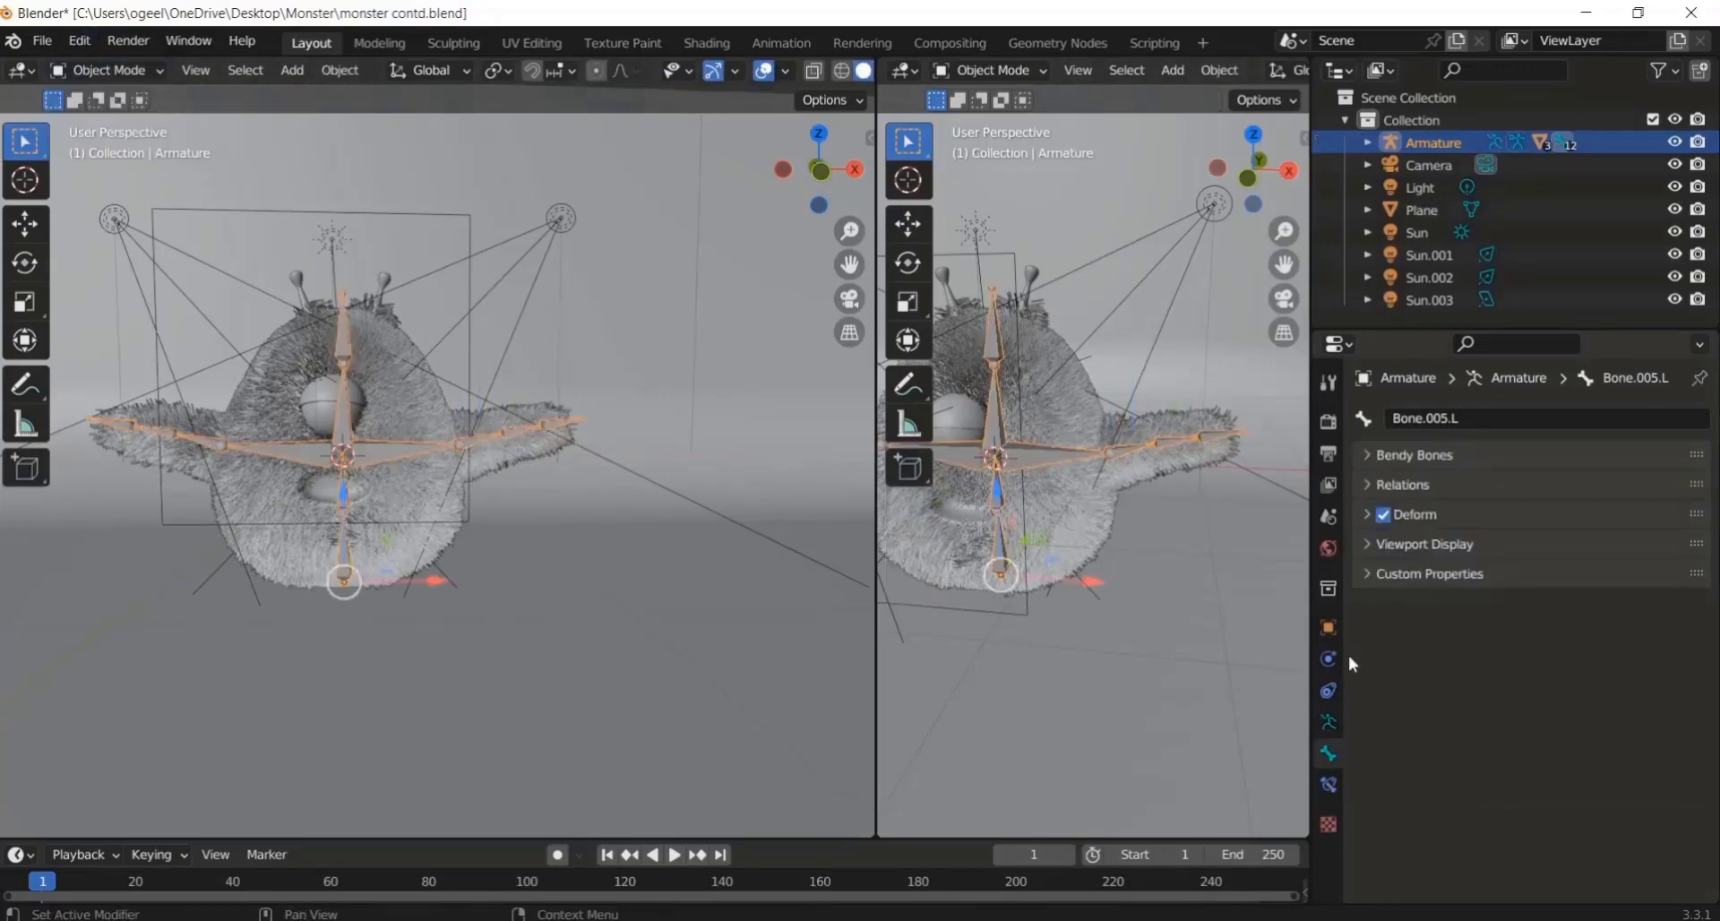
{"action": "left_click", "coordinate": [1335, 550]}
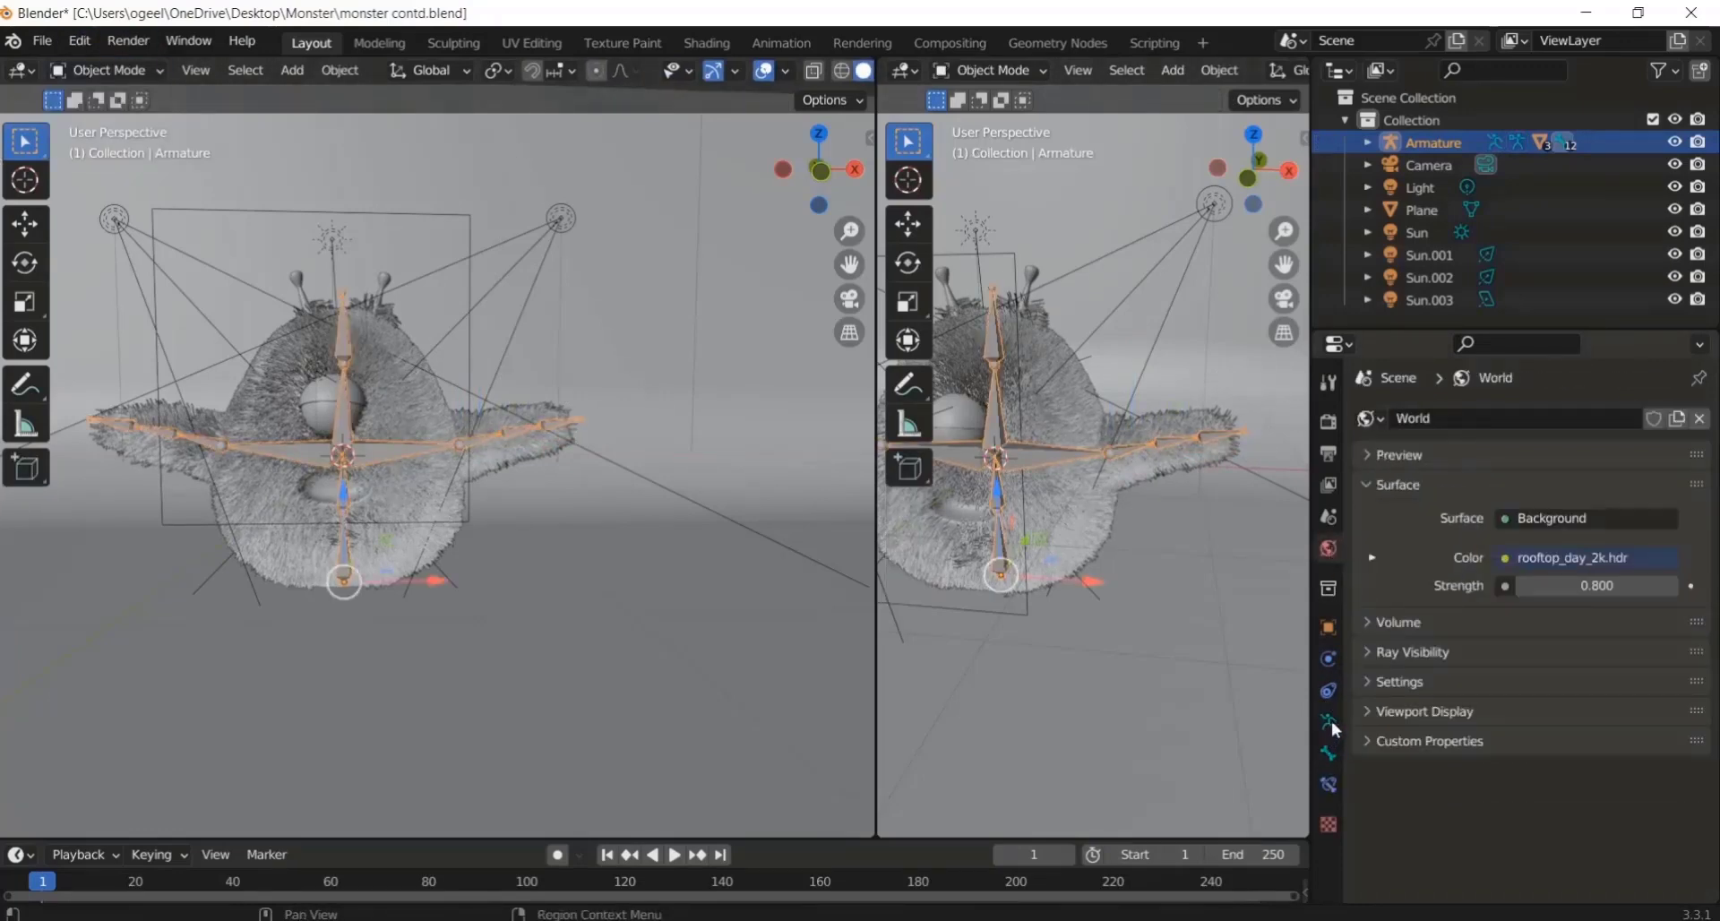
{"action": "left_click", "coordinate": [1328, 627]}
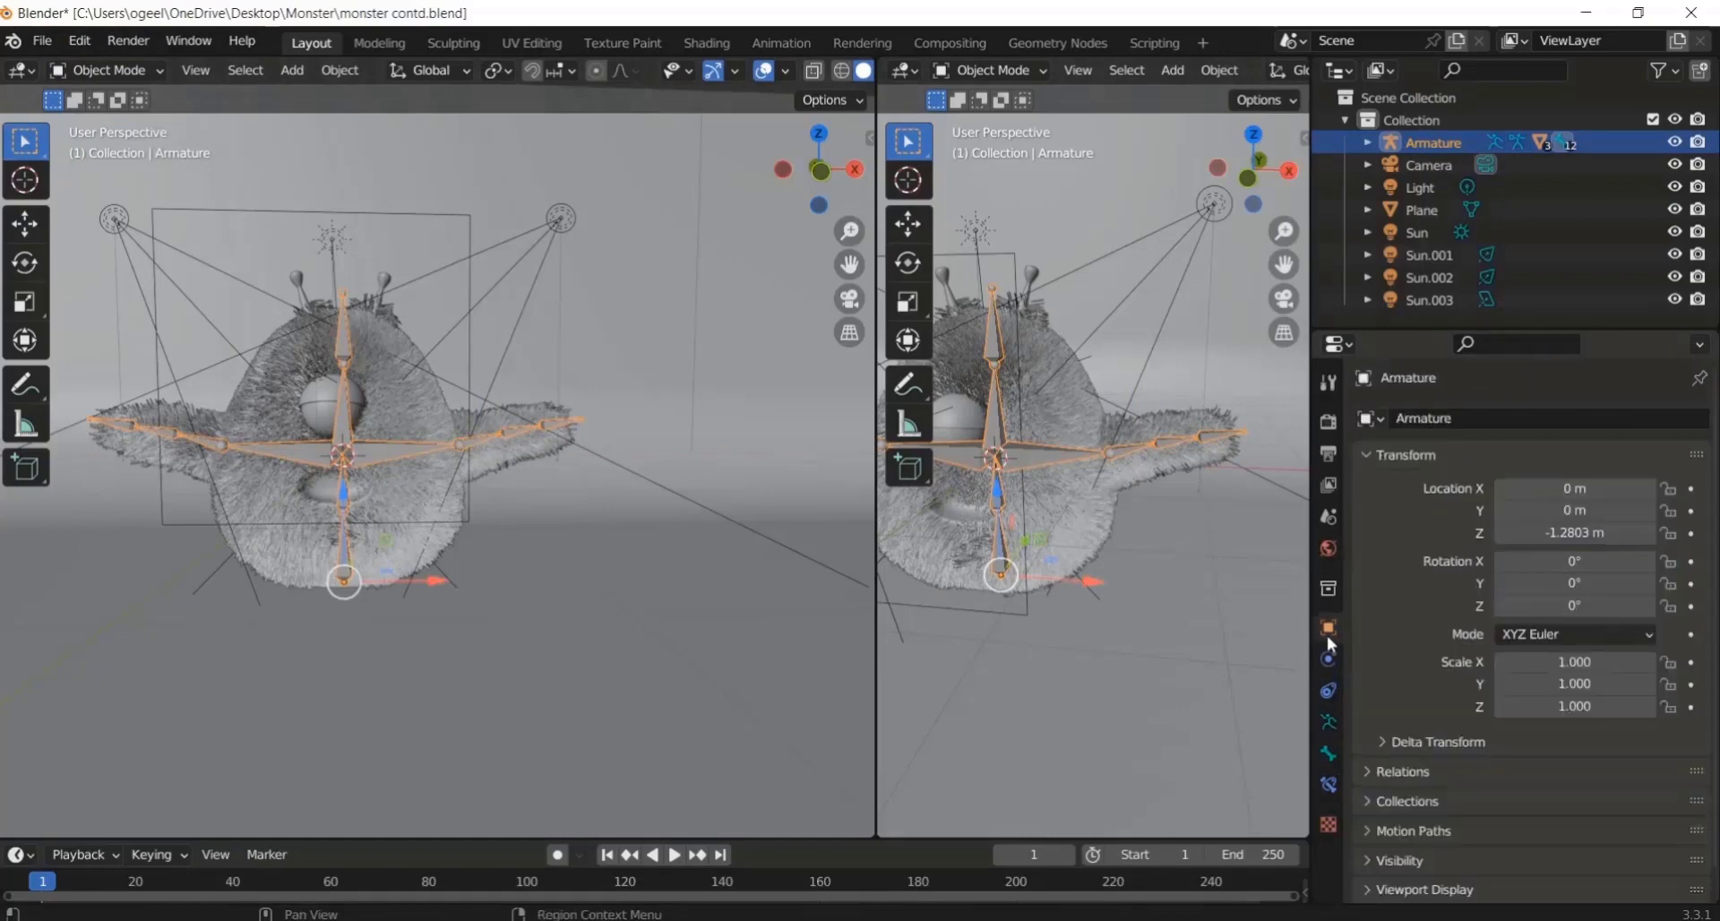
{"action": "left_click", "coordinate": [1328, 690]}
{"action": "left_click", "coordinate": [1329, 753]}
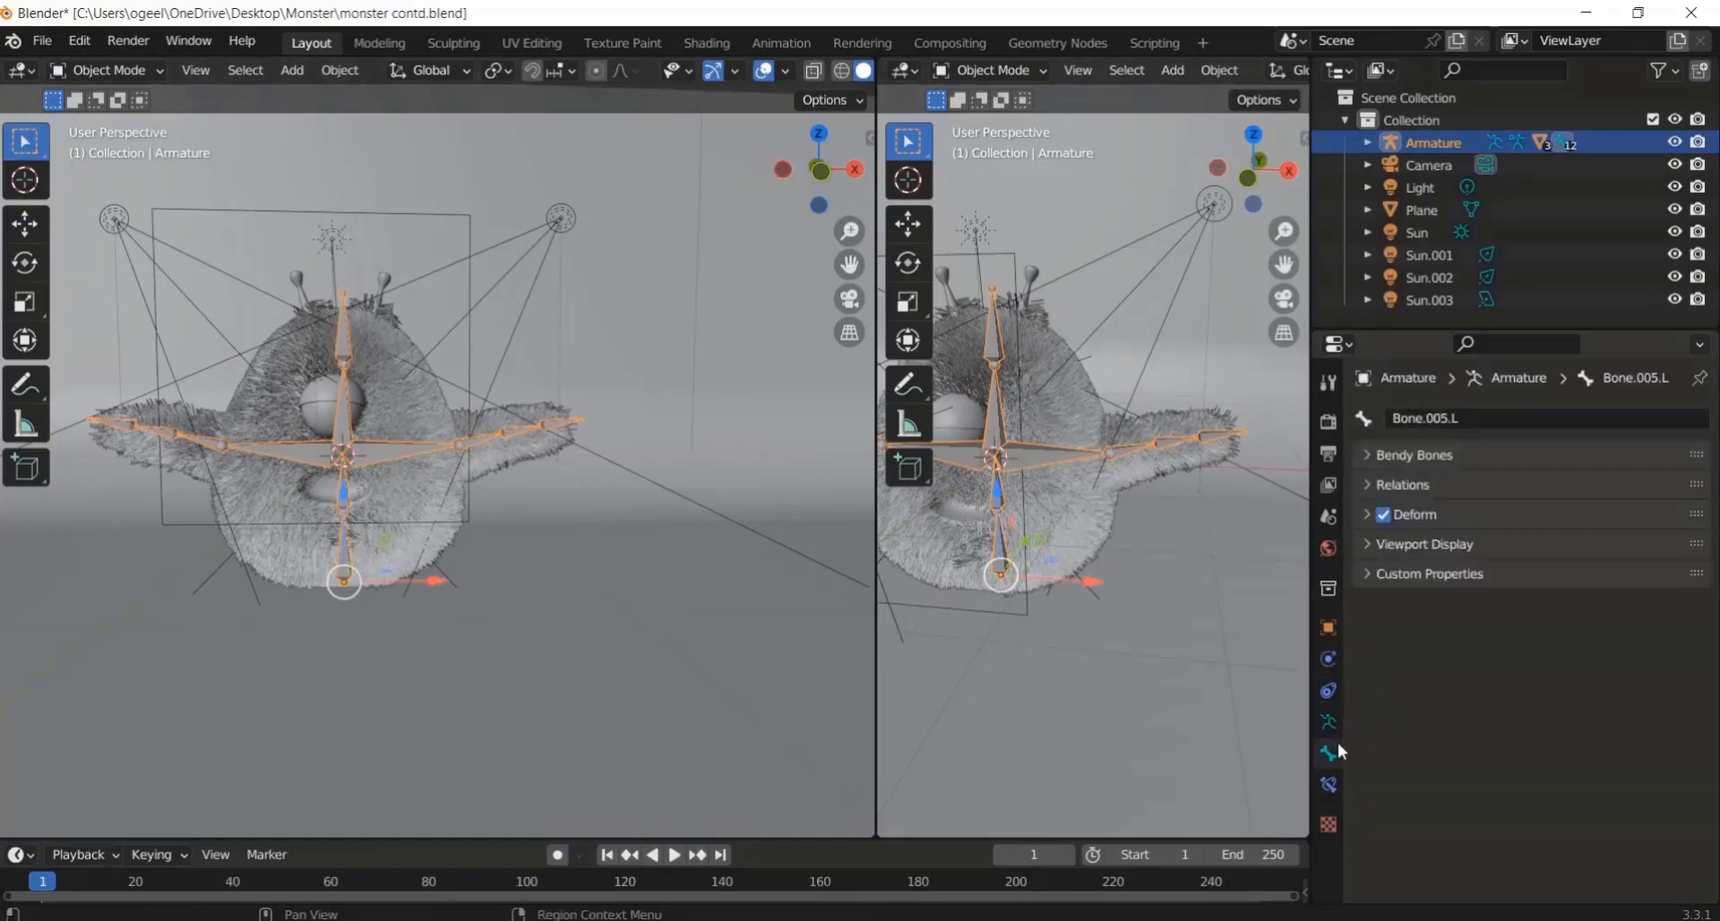
Step: Select the body and move its Armature modifier to the top of the stack, above Subdivision
{"action": "left_click", "coordinate": [1060, 534]}
{"action": "left_click", "coordinate": [1328, 690]}
{"action": "left_click", "coordinate": [1329, 658]}
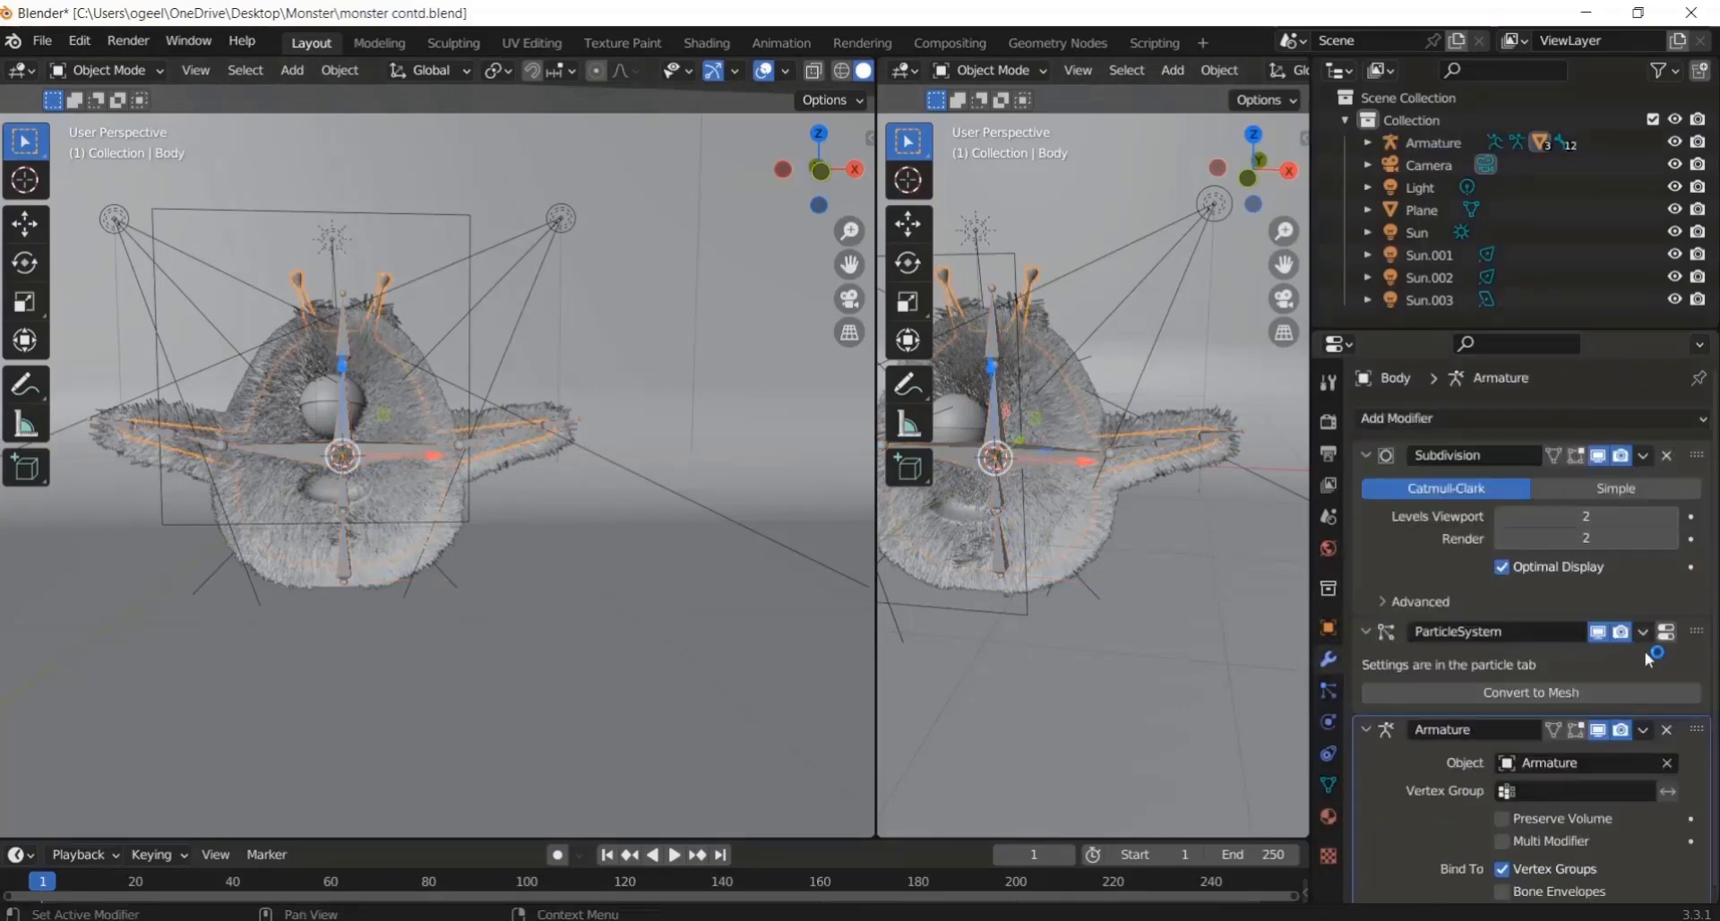
{"action": "left_click_drag", "start_coordinate": [1696, 729], "coordinate": [1624, 453]}
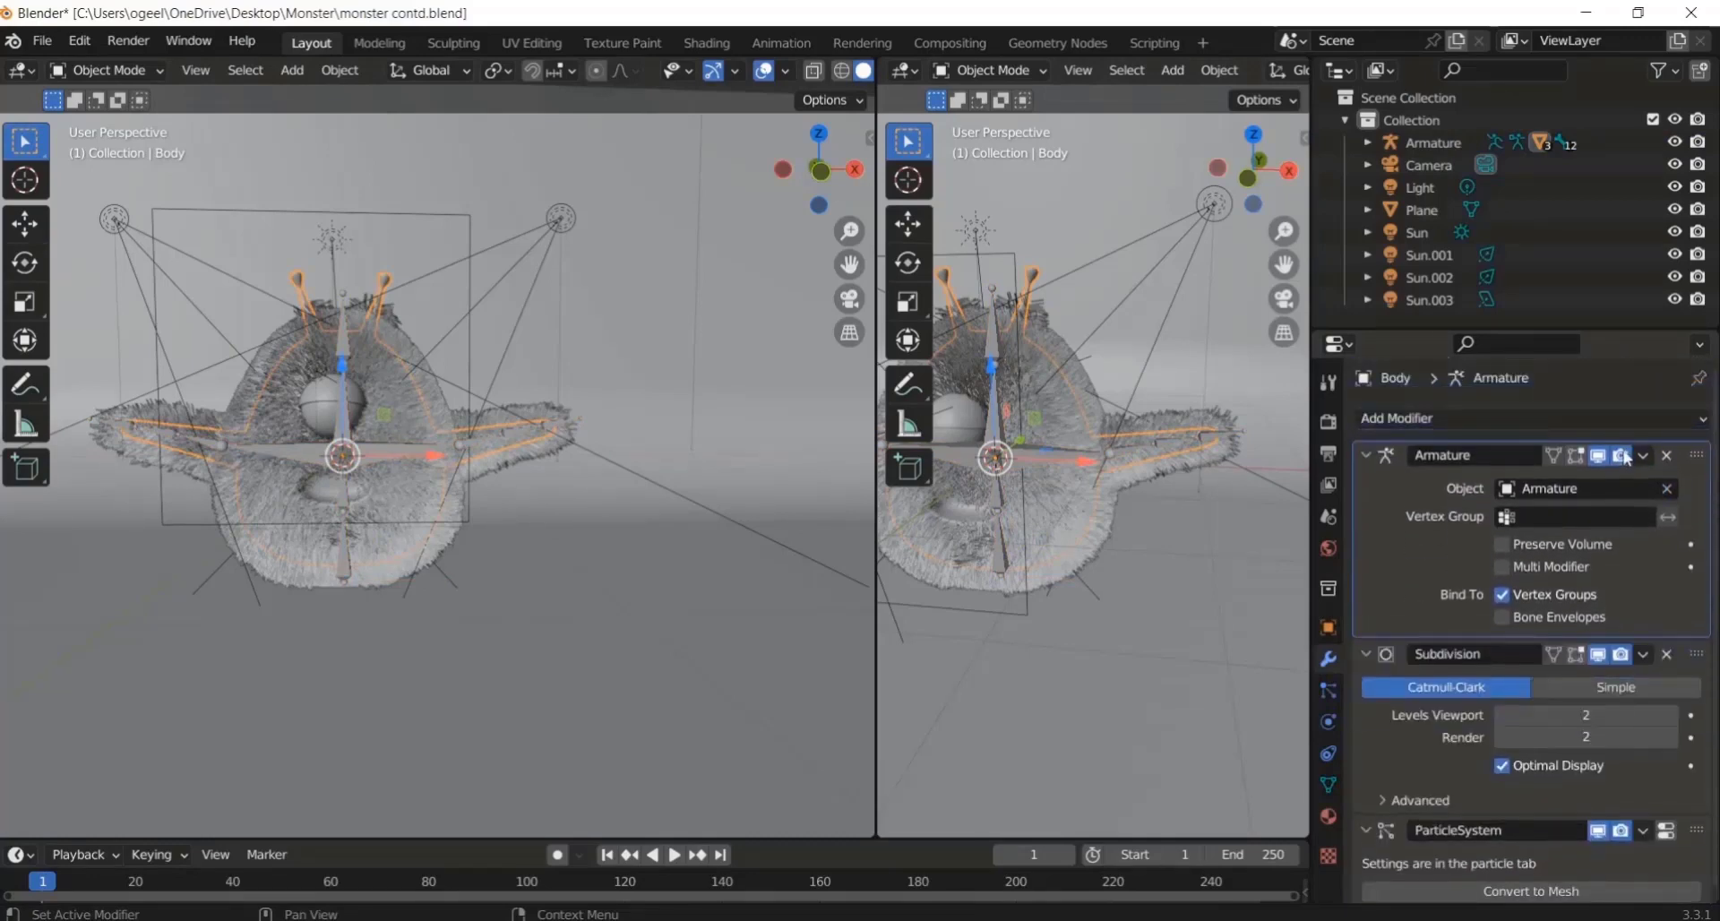
Step: Place the body's Armature modifier between the Subdivision and ParticleSystem modifiers
{"action": "left_click", "coordinate": [469, 452]}
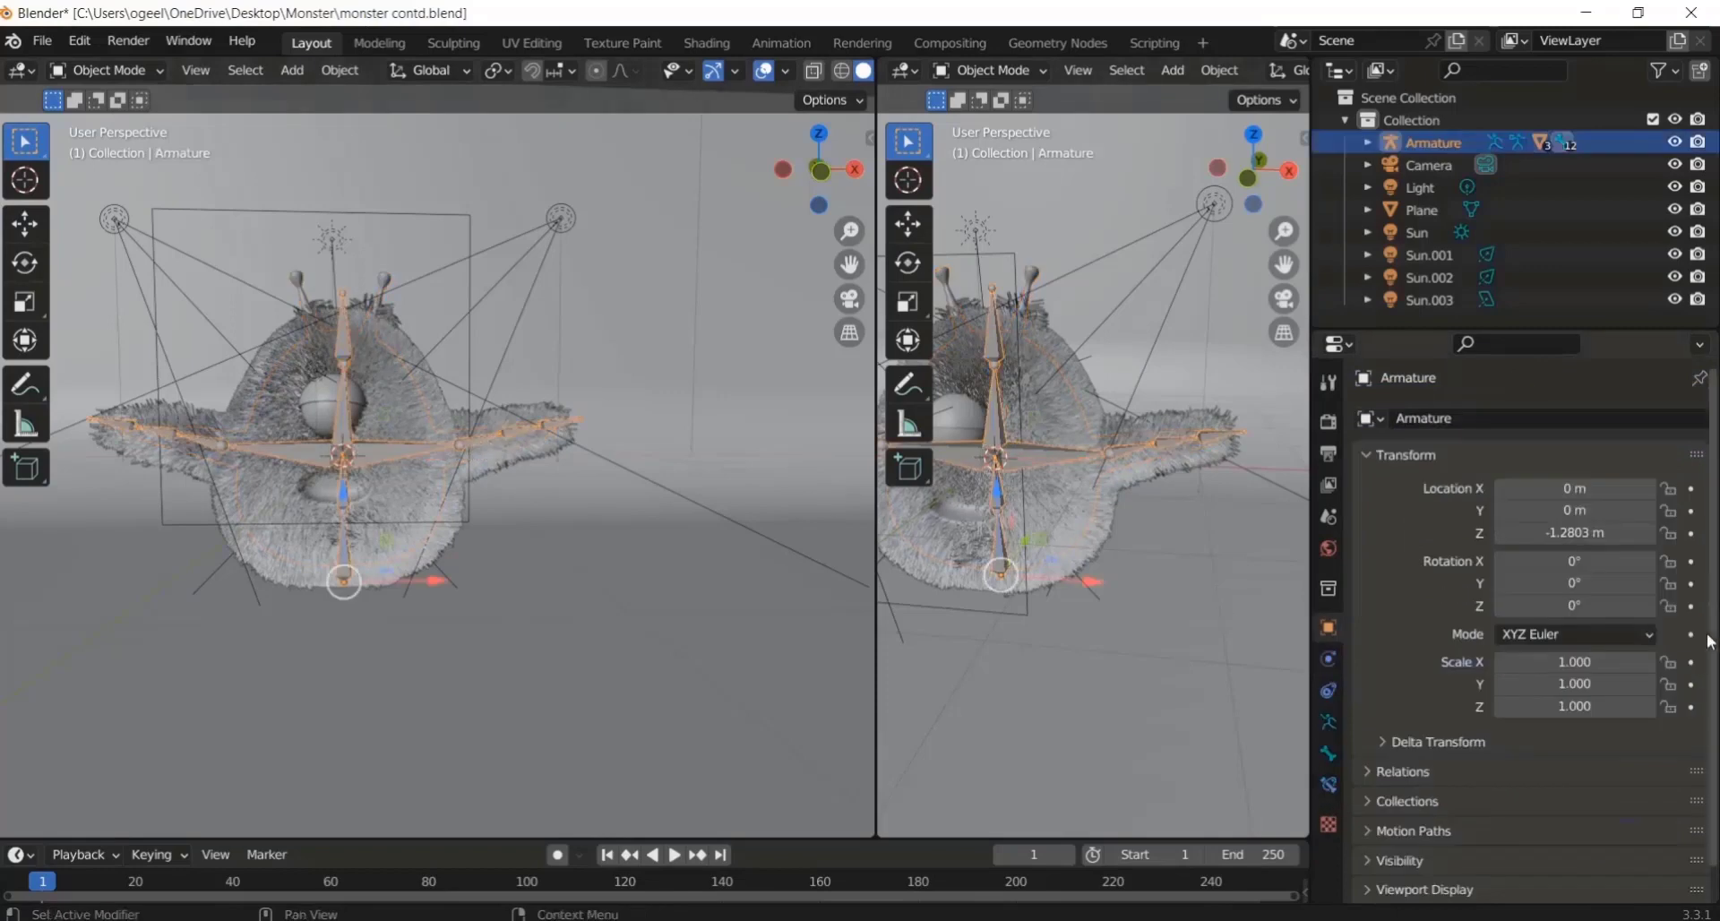
{"action": "left_click", "coordinate": [1077, 507]}
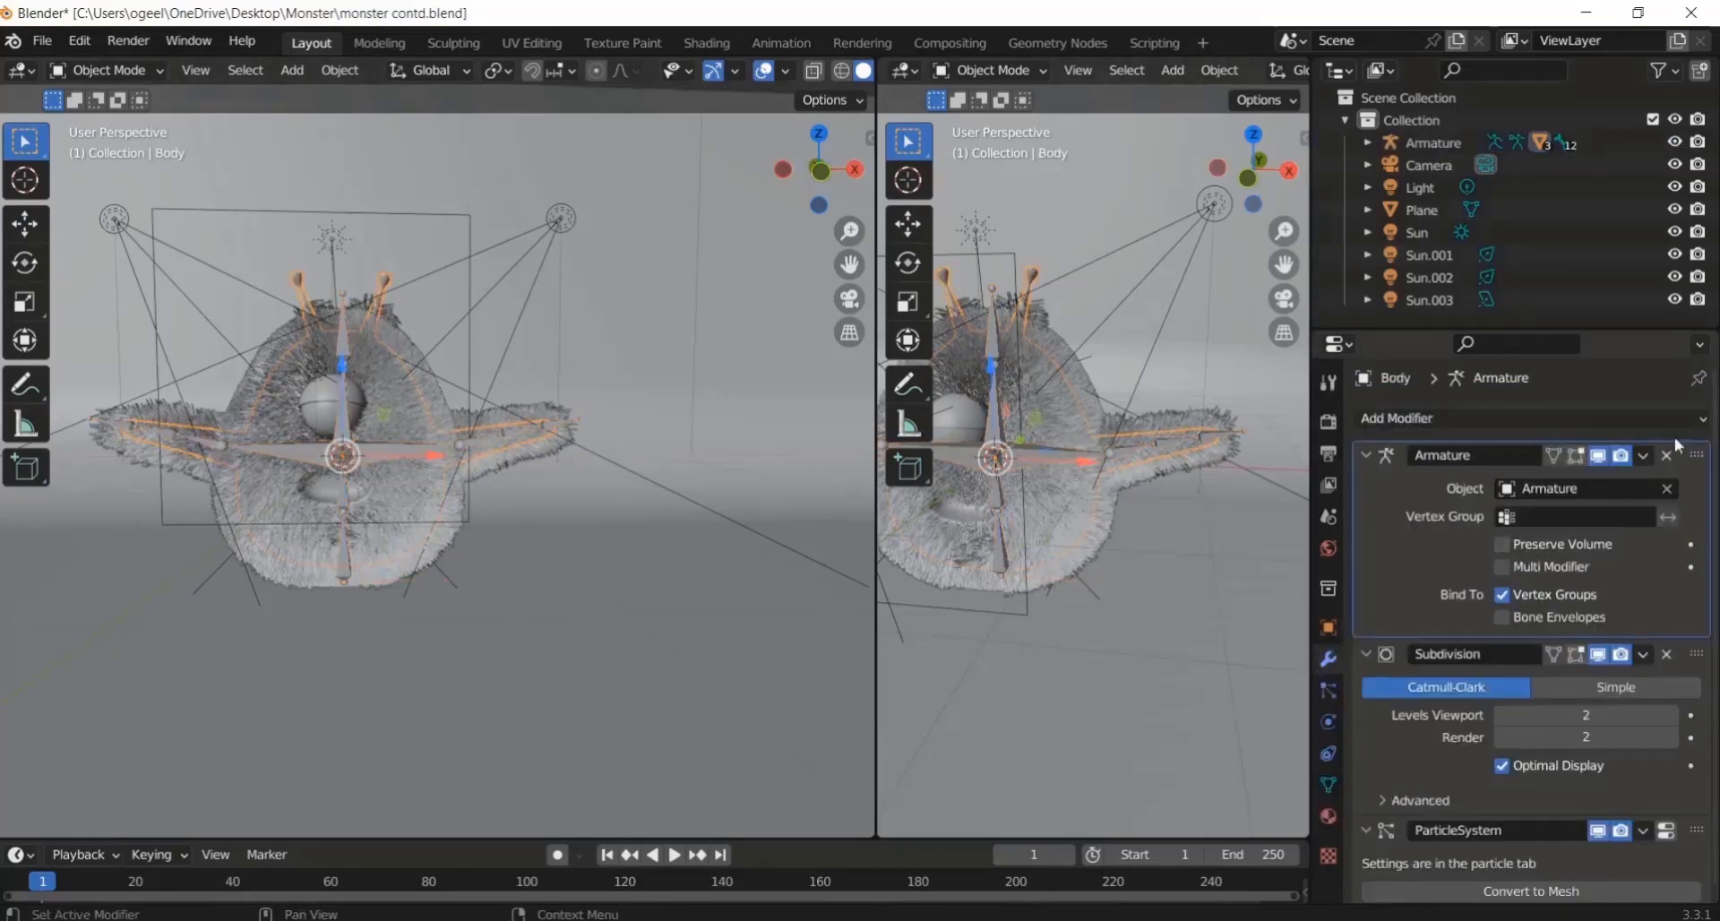
{"action": "left_click_drag", "start_coordinate": [1696, 457], "coordinate": [1696, 634]}
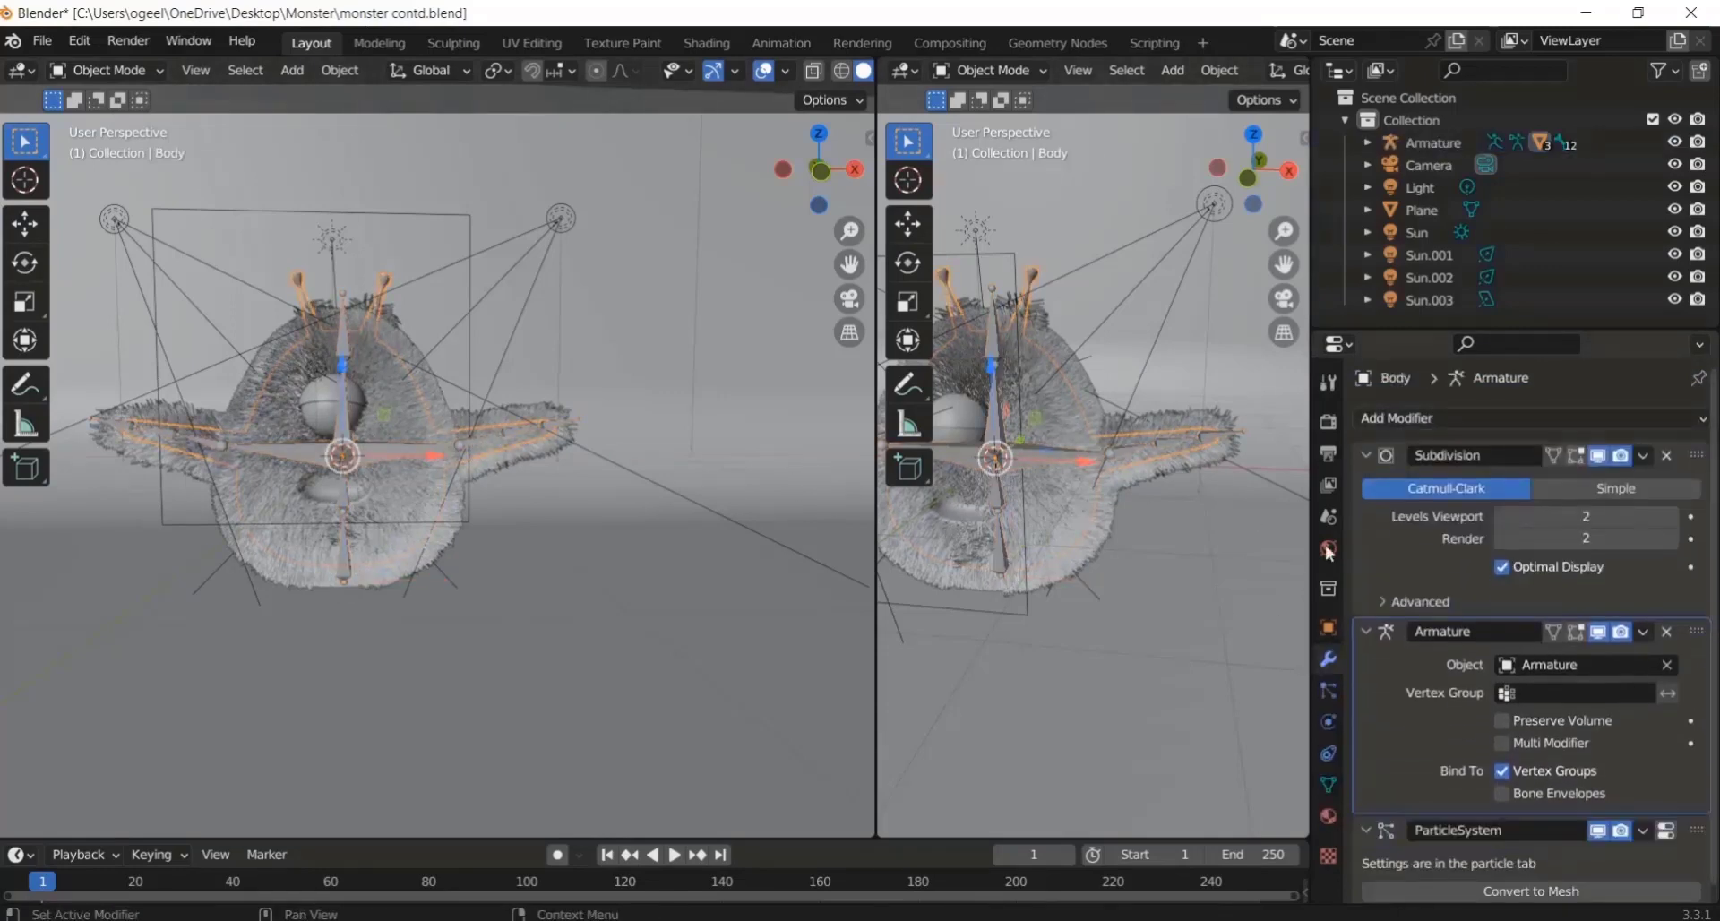
Step: Put the armature in Pose Mode and try rotating the first bone inside the left arm
{"action": "left_click", "coordinate": [484, 437]}
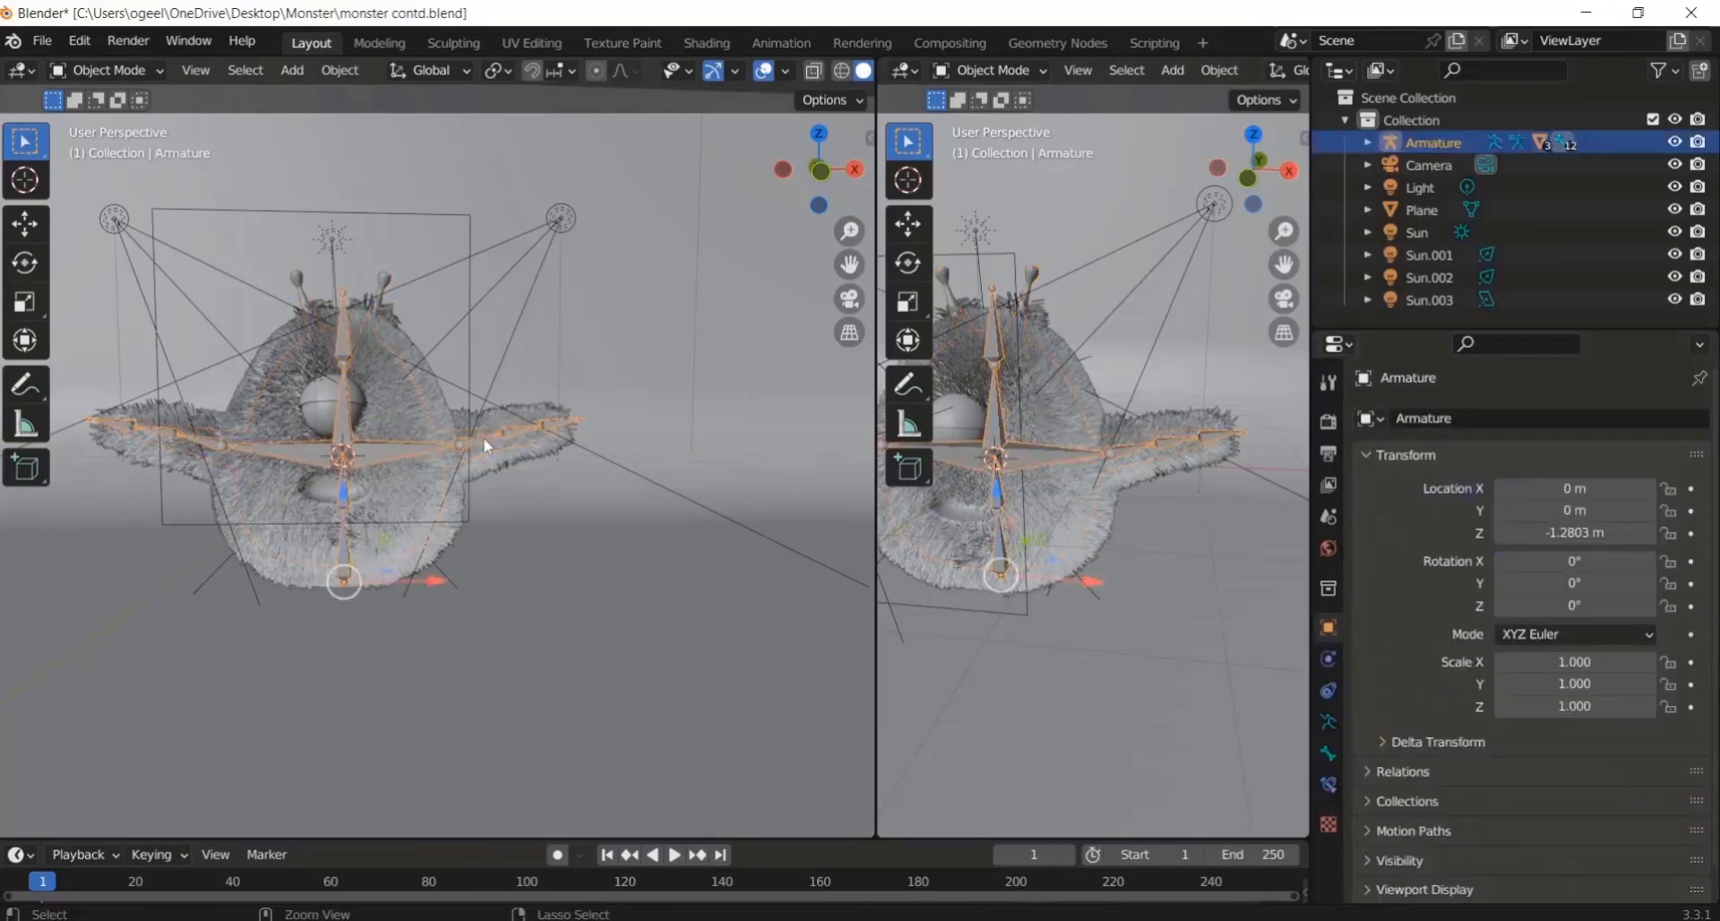
{"action": "key", "text": "ctrl+Tab"}
{"action": "key", "text": "r"}
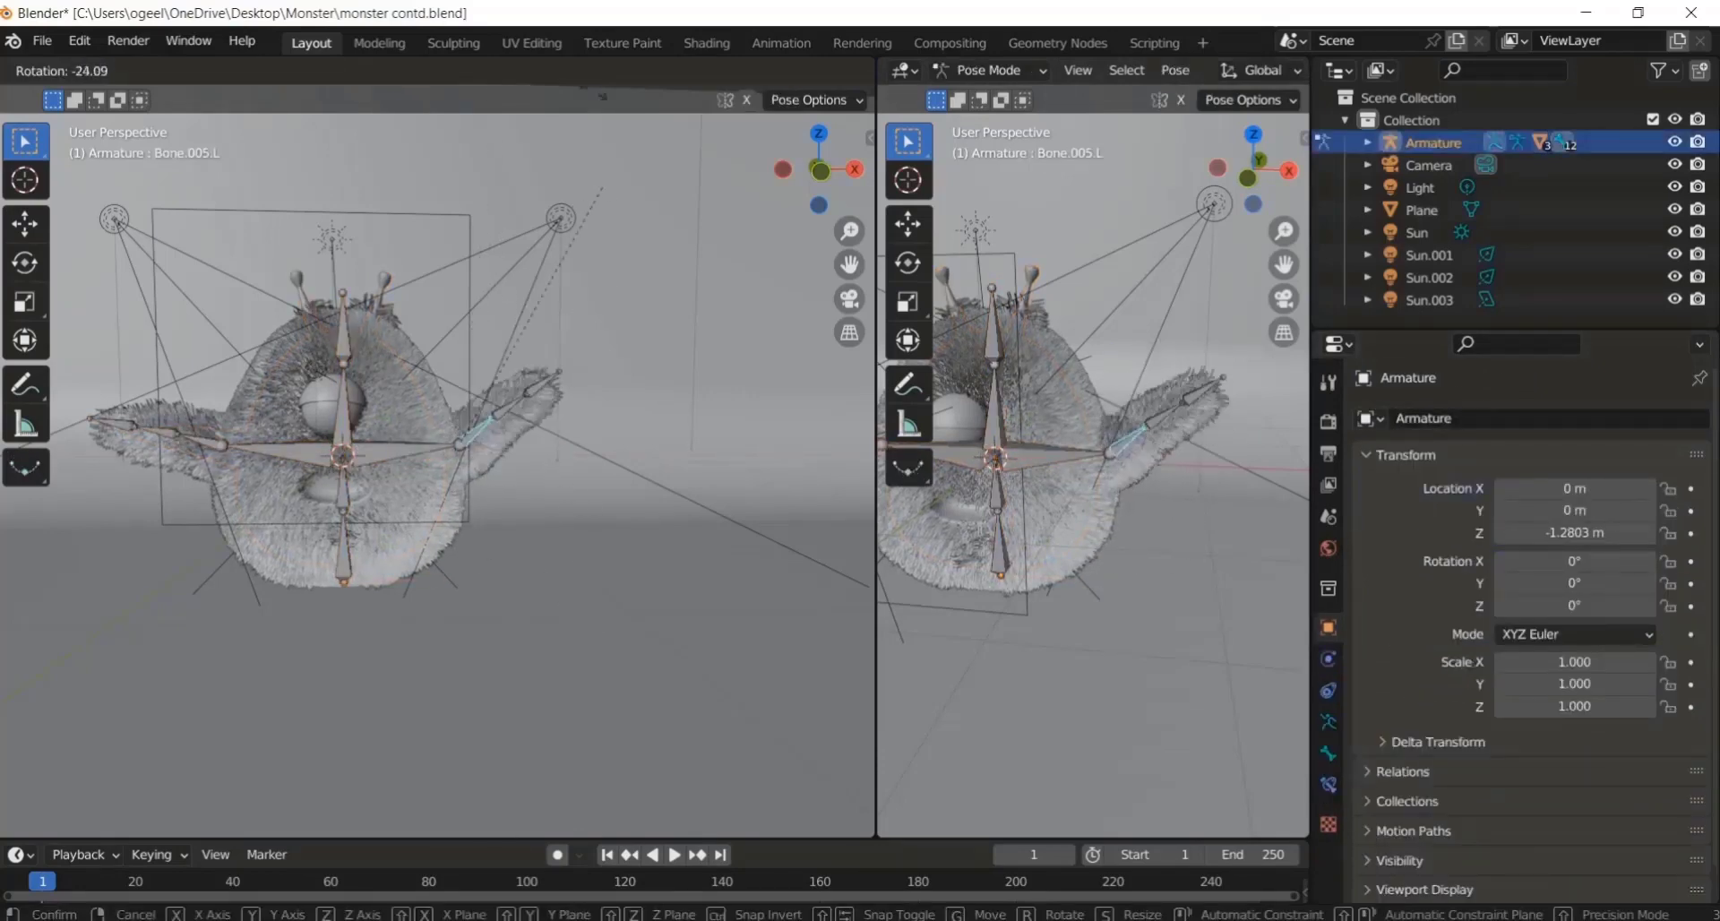
{"action": "left_click", "coordinate": [406, 451]}
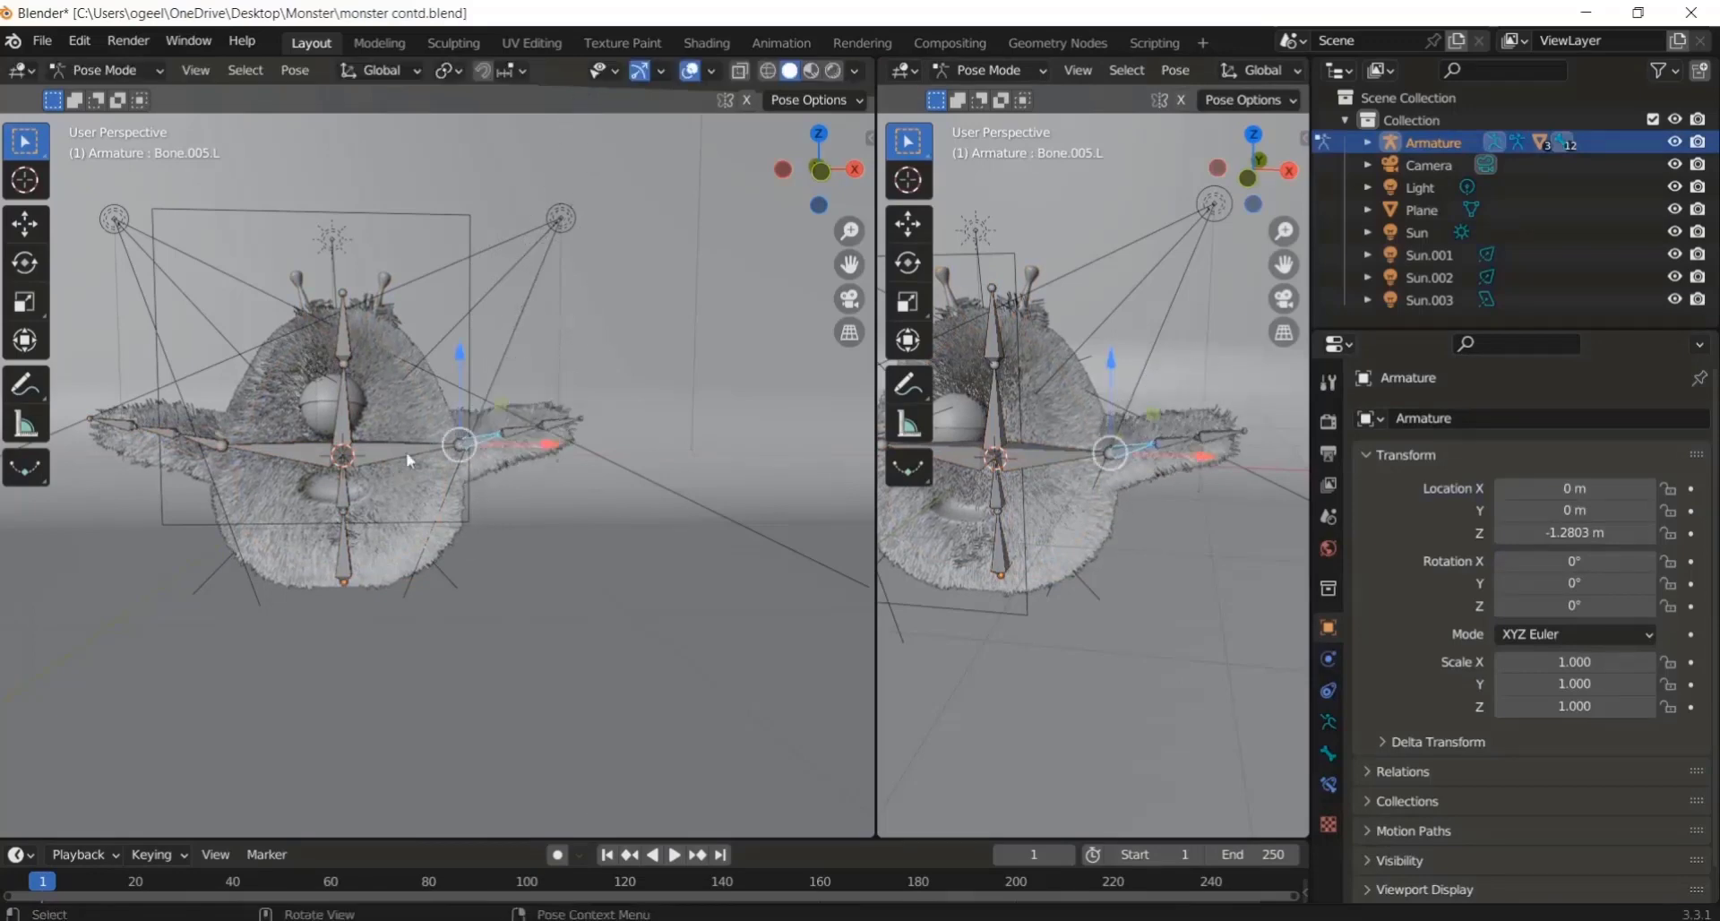
Step: Try rotating the left shoulder bone freely and about the global X axis
{"action": "left_click", "coordinate": [406, 452]}
{"action": "key", "text": "r"}
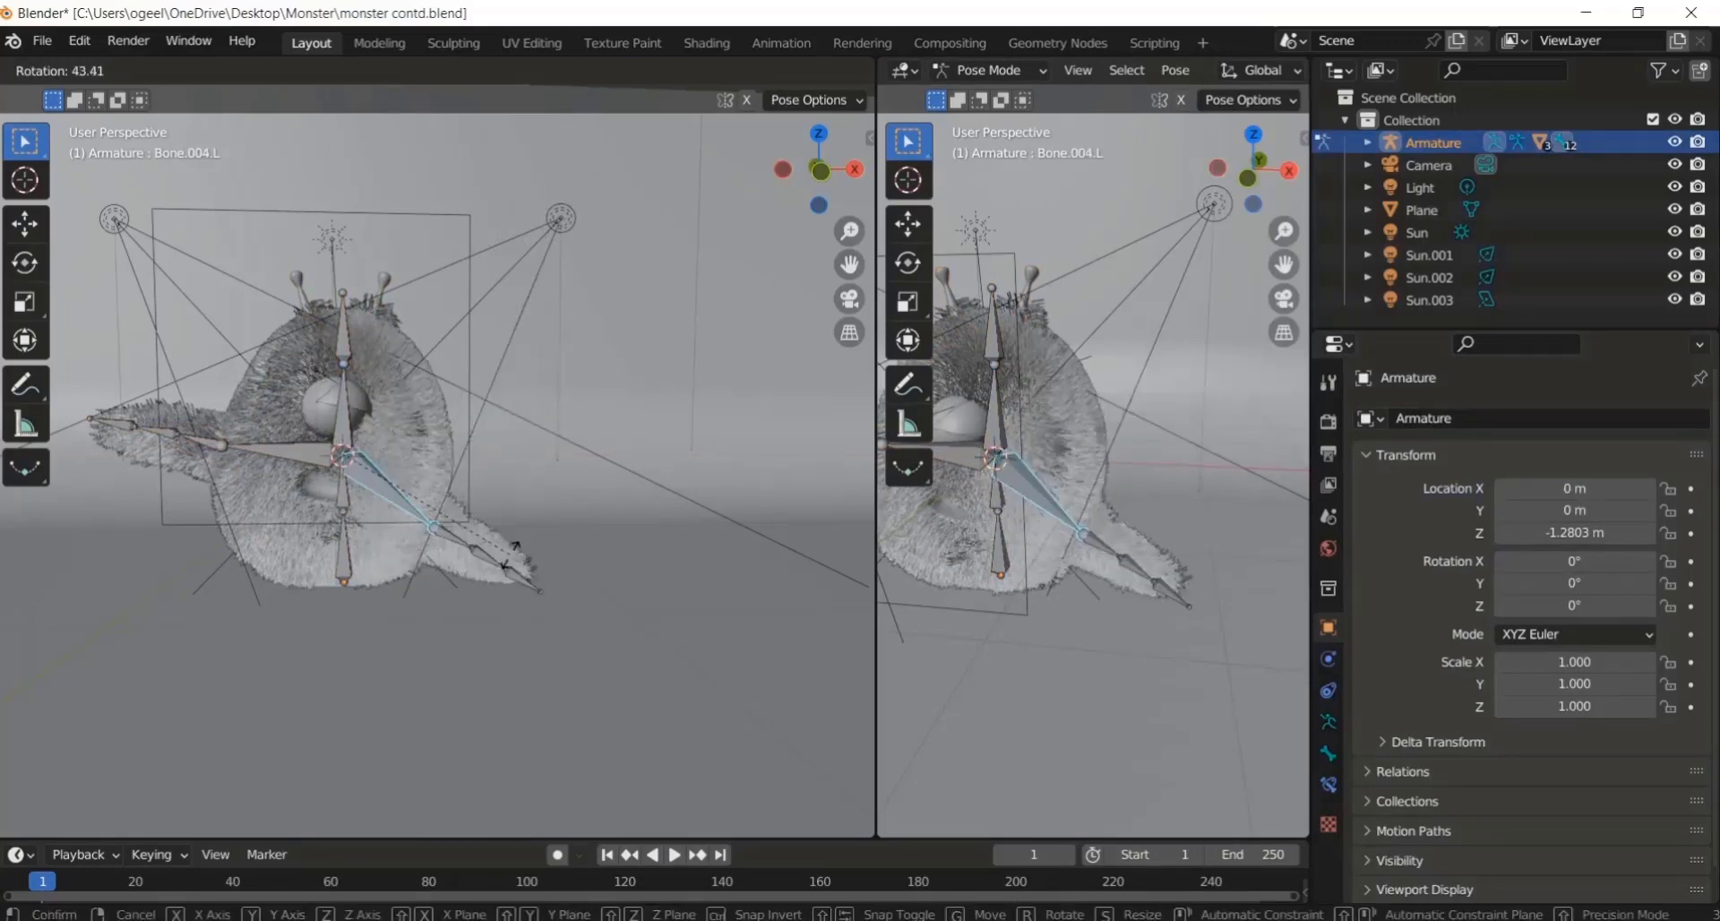
{"action": "right_click", "coordinate": [618, 416]}
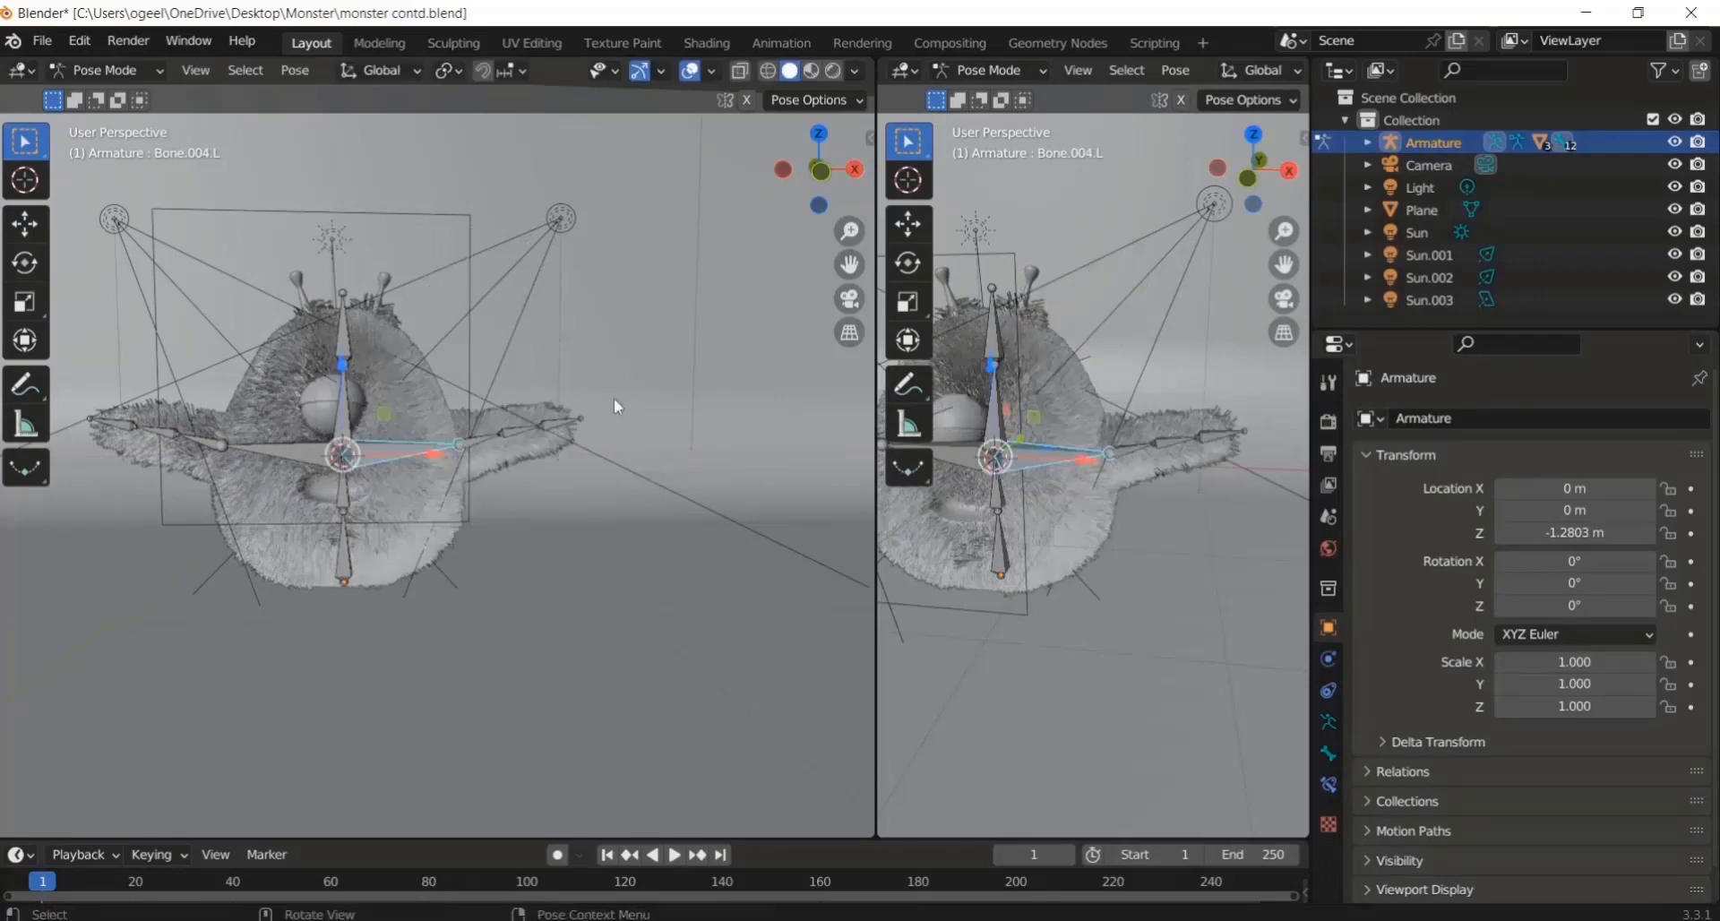
{"action": "key", "text": "r"}
{"action": "key", "text": "x"}
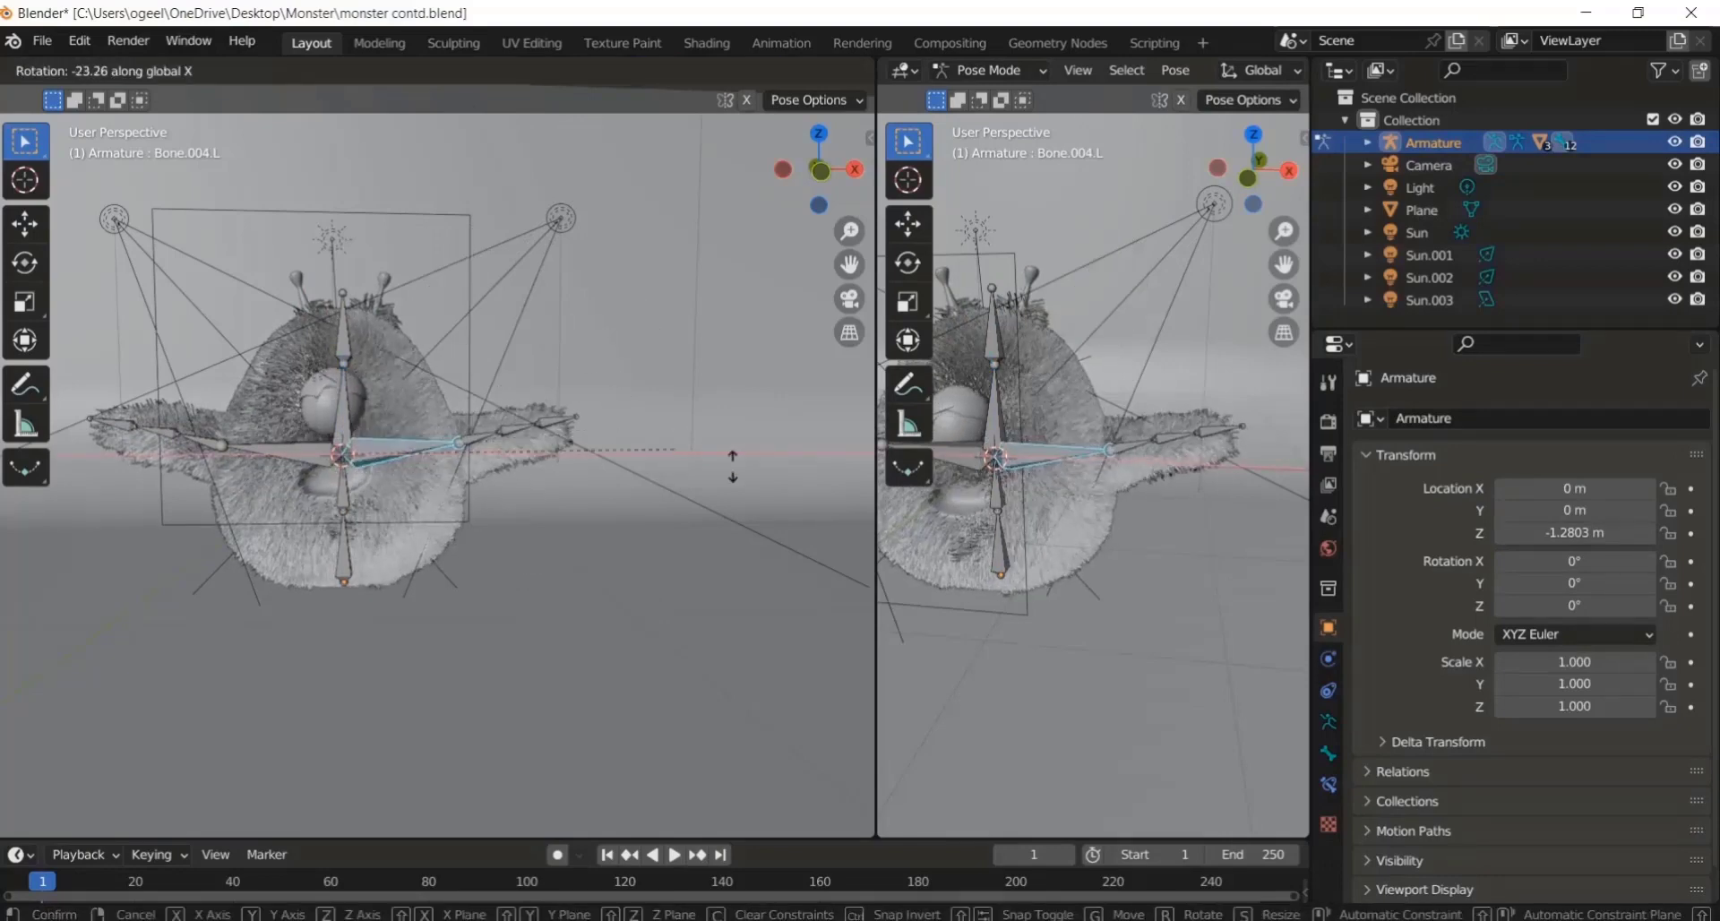
{"action": "left_click", "coordinate": [477, 373]}
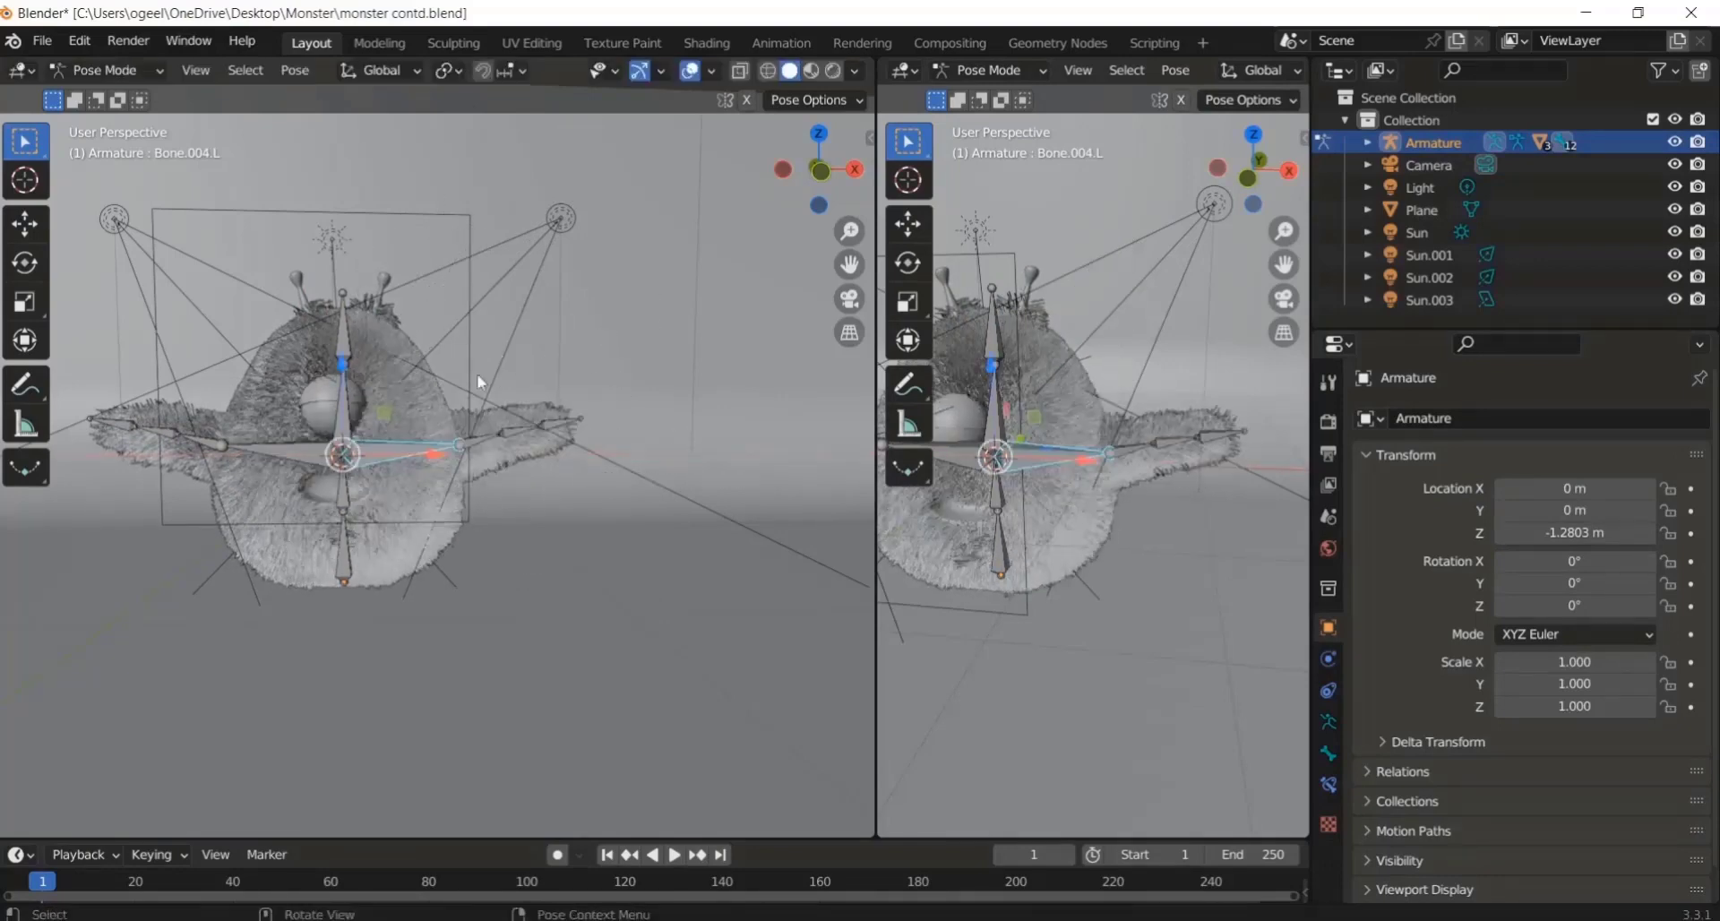
Step: Try rotating the outermost bone of the left arm
{"action": "left_click", "coordinate": [357, 403]}
{"action": "left_click", "coordinate": [546, 419]}
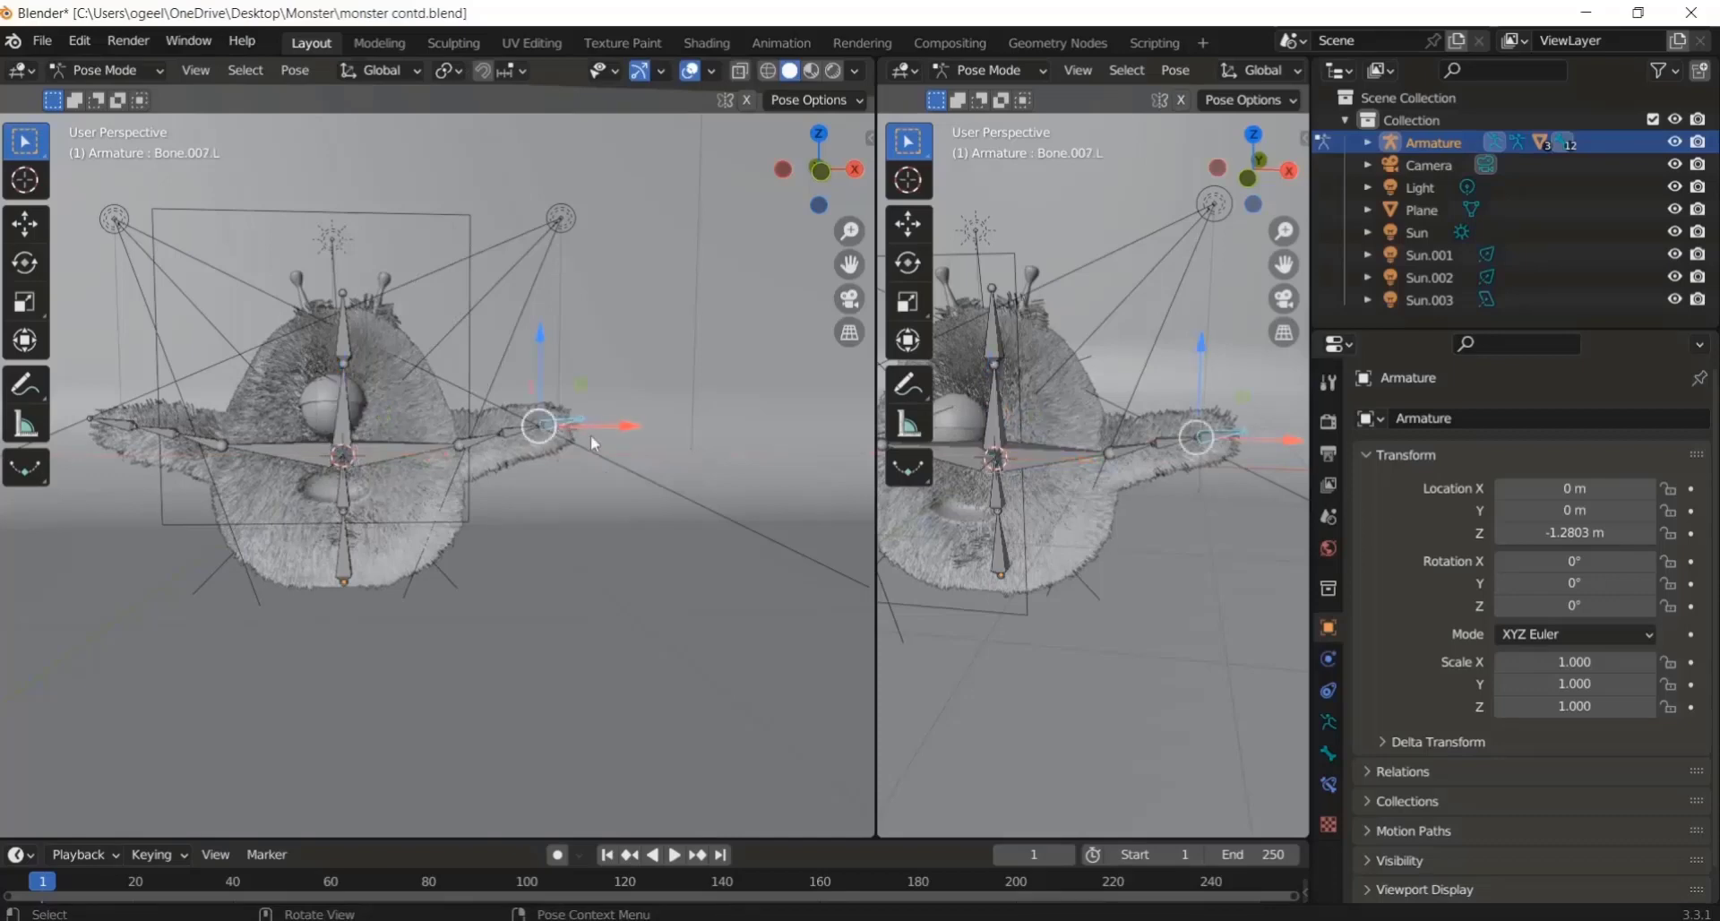
{"action": "key", "text": "r"}
{"action": "left_click", "coordinate": [602, 543]}
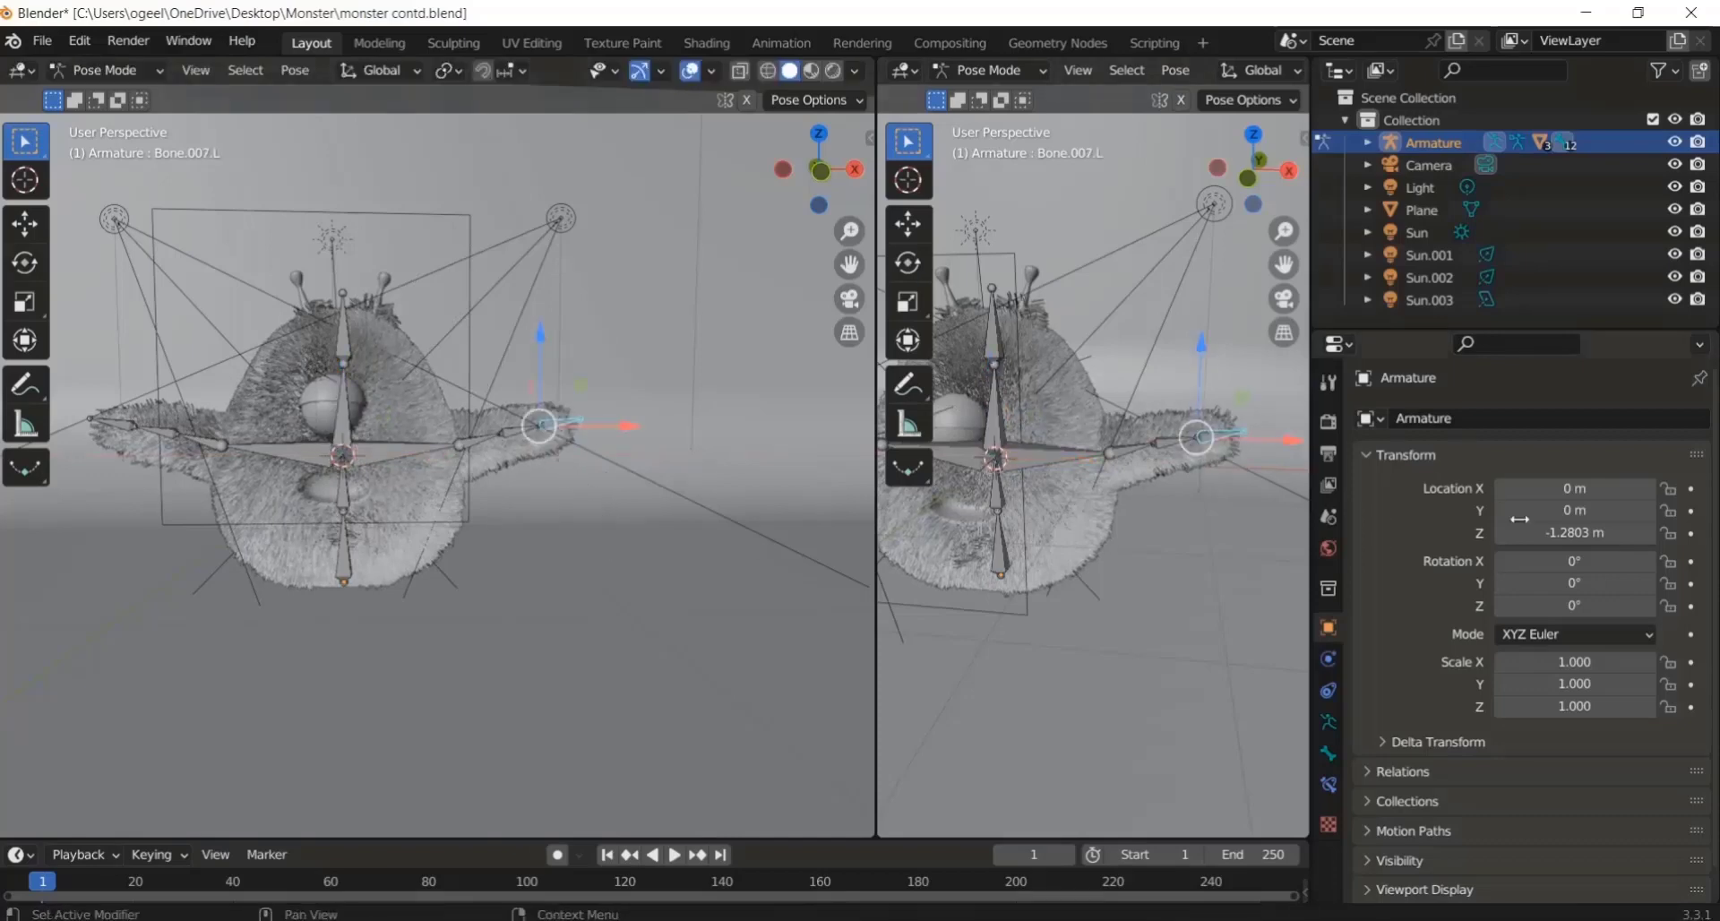
Step: Set the left arm's outermost bone to 2 Bendy Bones segments and test its rotation
{"action": "left_click", "coordinate": [1330, 754]}
{"action": "left_click", "coordinate": [1392, 772]}
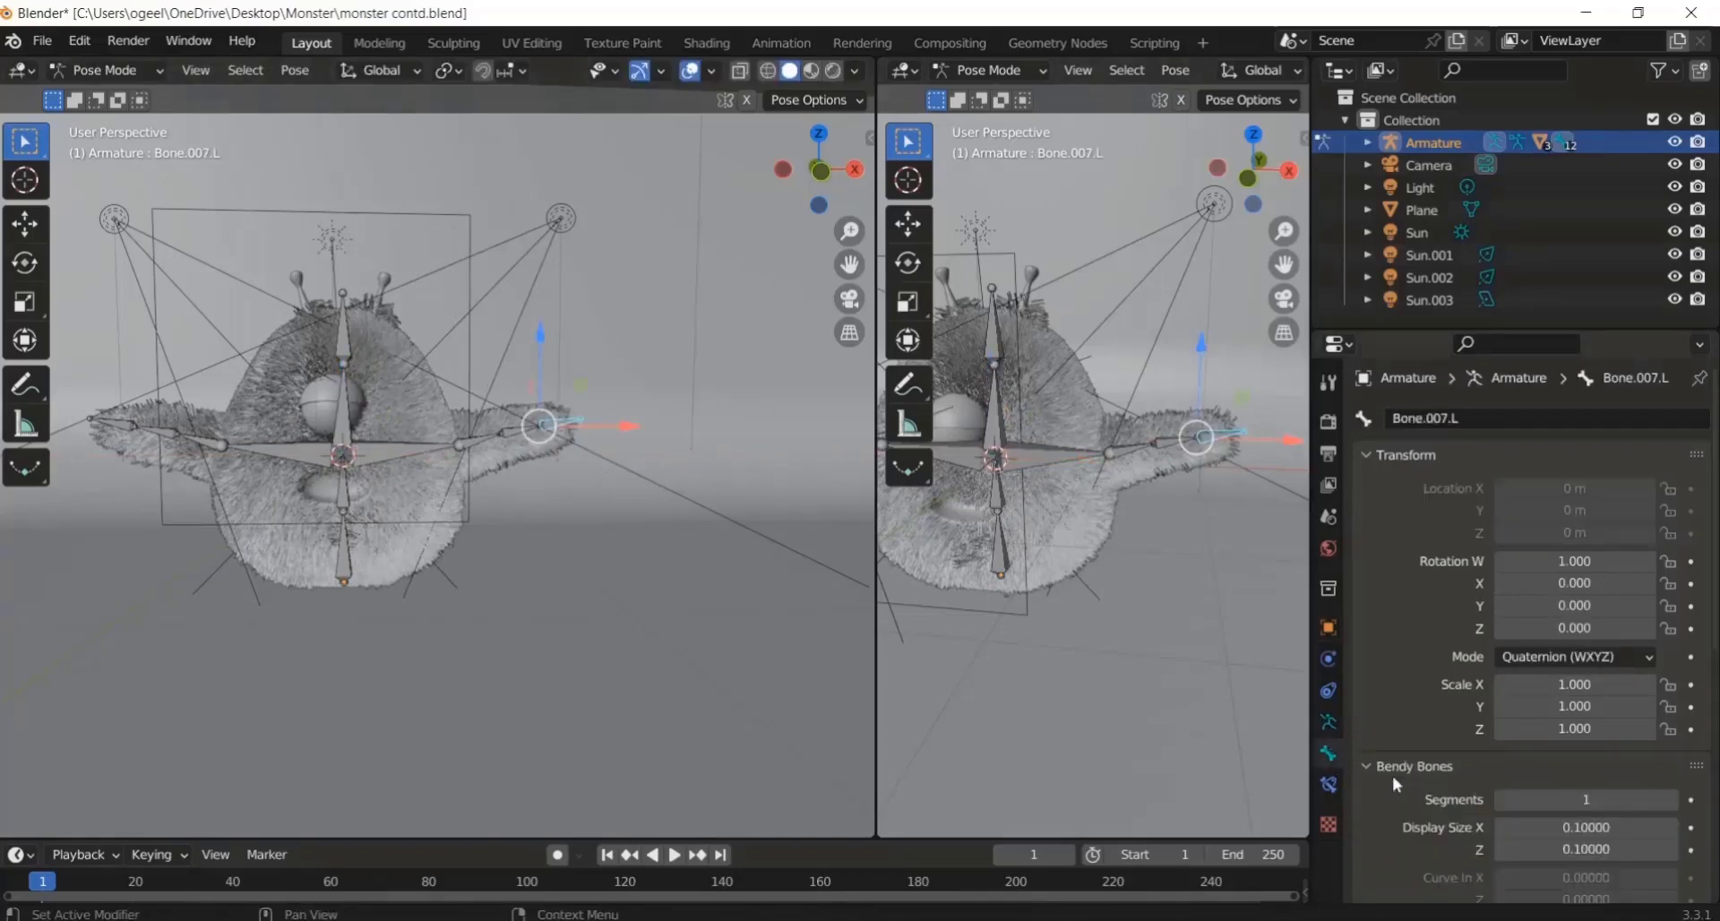
{"action": "left_click", "coordinate": [1674, 799]}
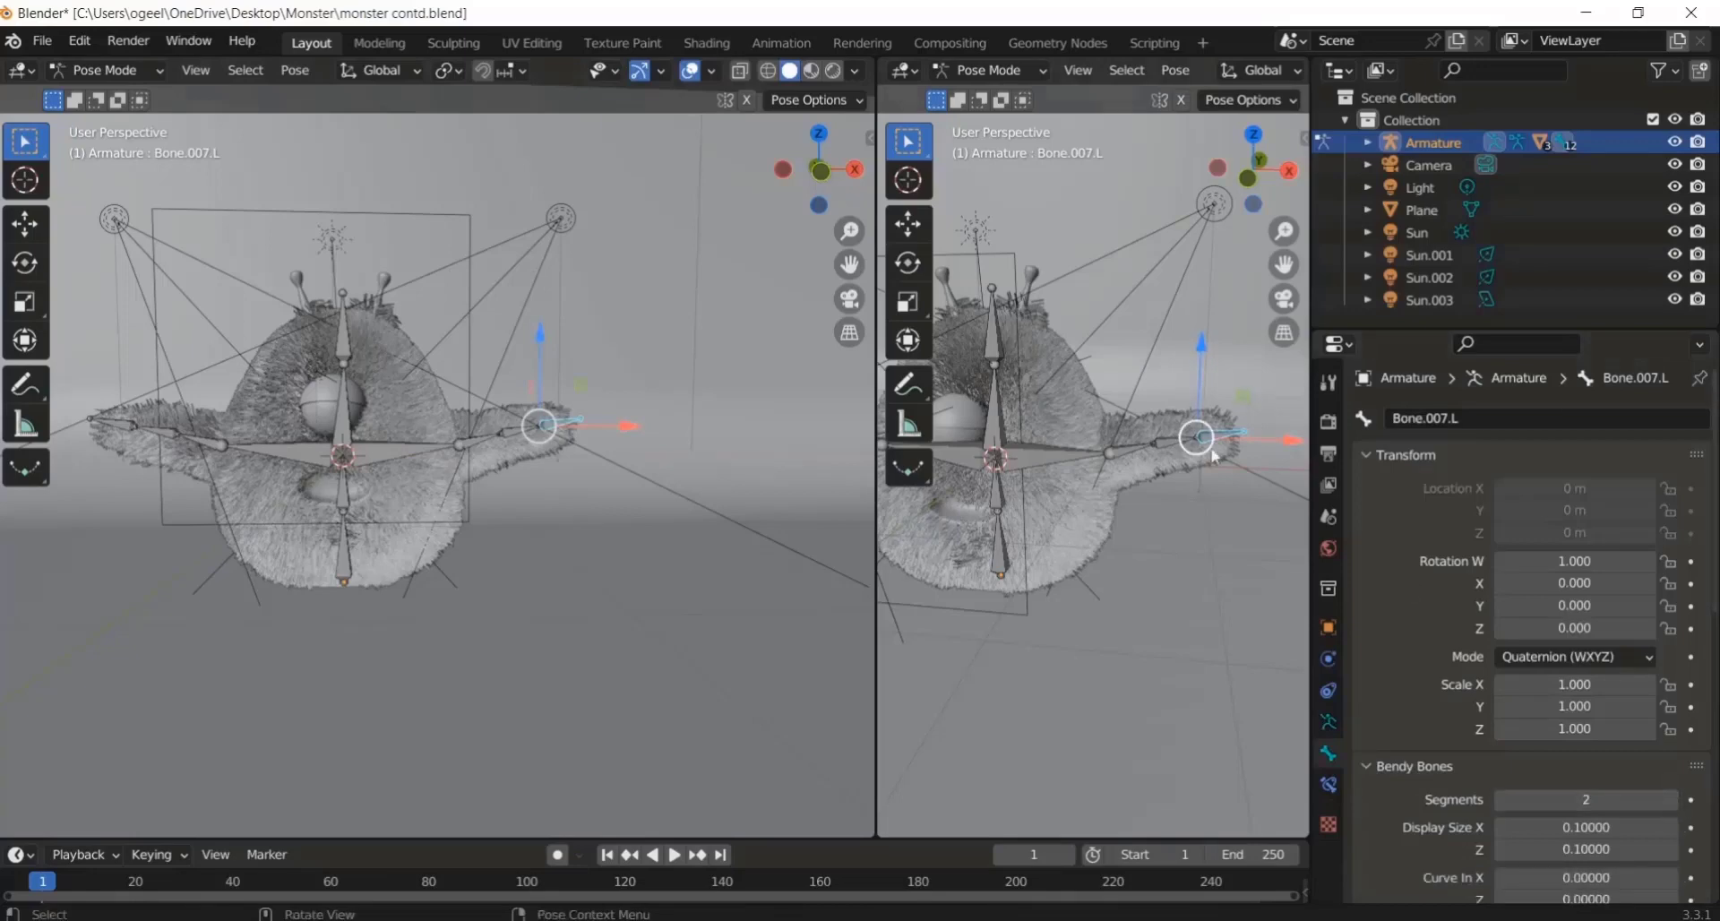
{"action": "key", "text": "r"}
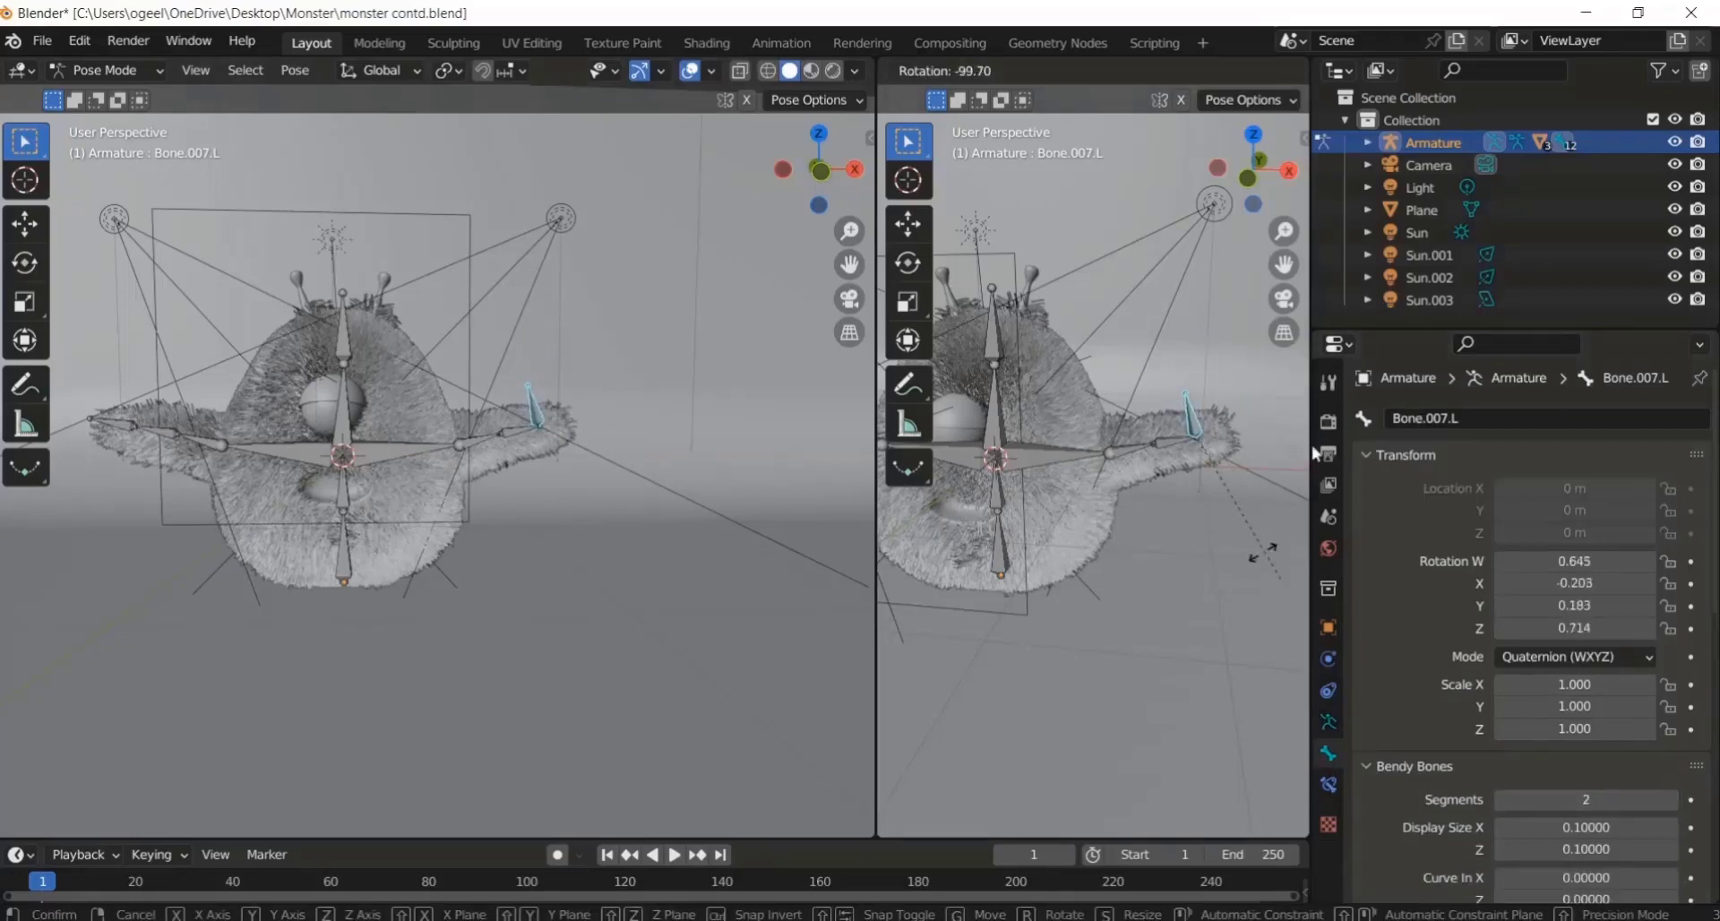
{"action": "key", "text": "Escape"}
Step: Rotate the left arm's first bone downward and set its Bendy Bones segments to 3
{"action": "left_click", "coordinate": [1142, 457]}
{"action": "key", "text": "r"}
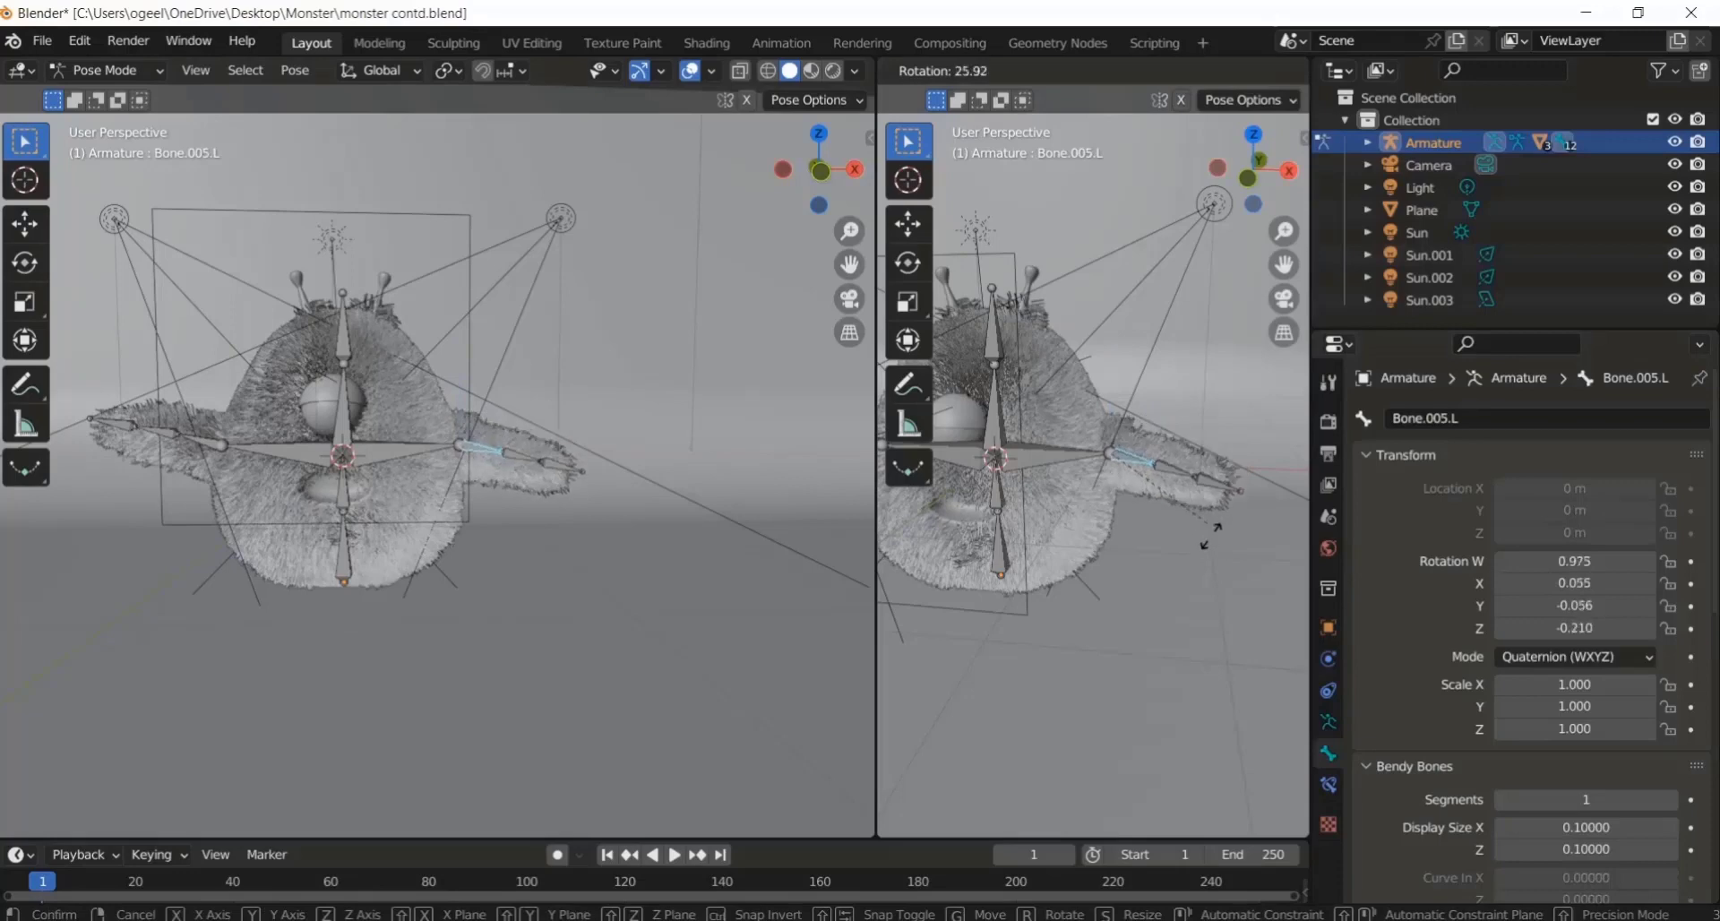
{"action": "left_click", "coordinate": [1209, 536]}
{"action": "left_click", "coordinate": [1669, 800]}
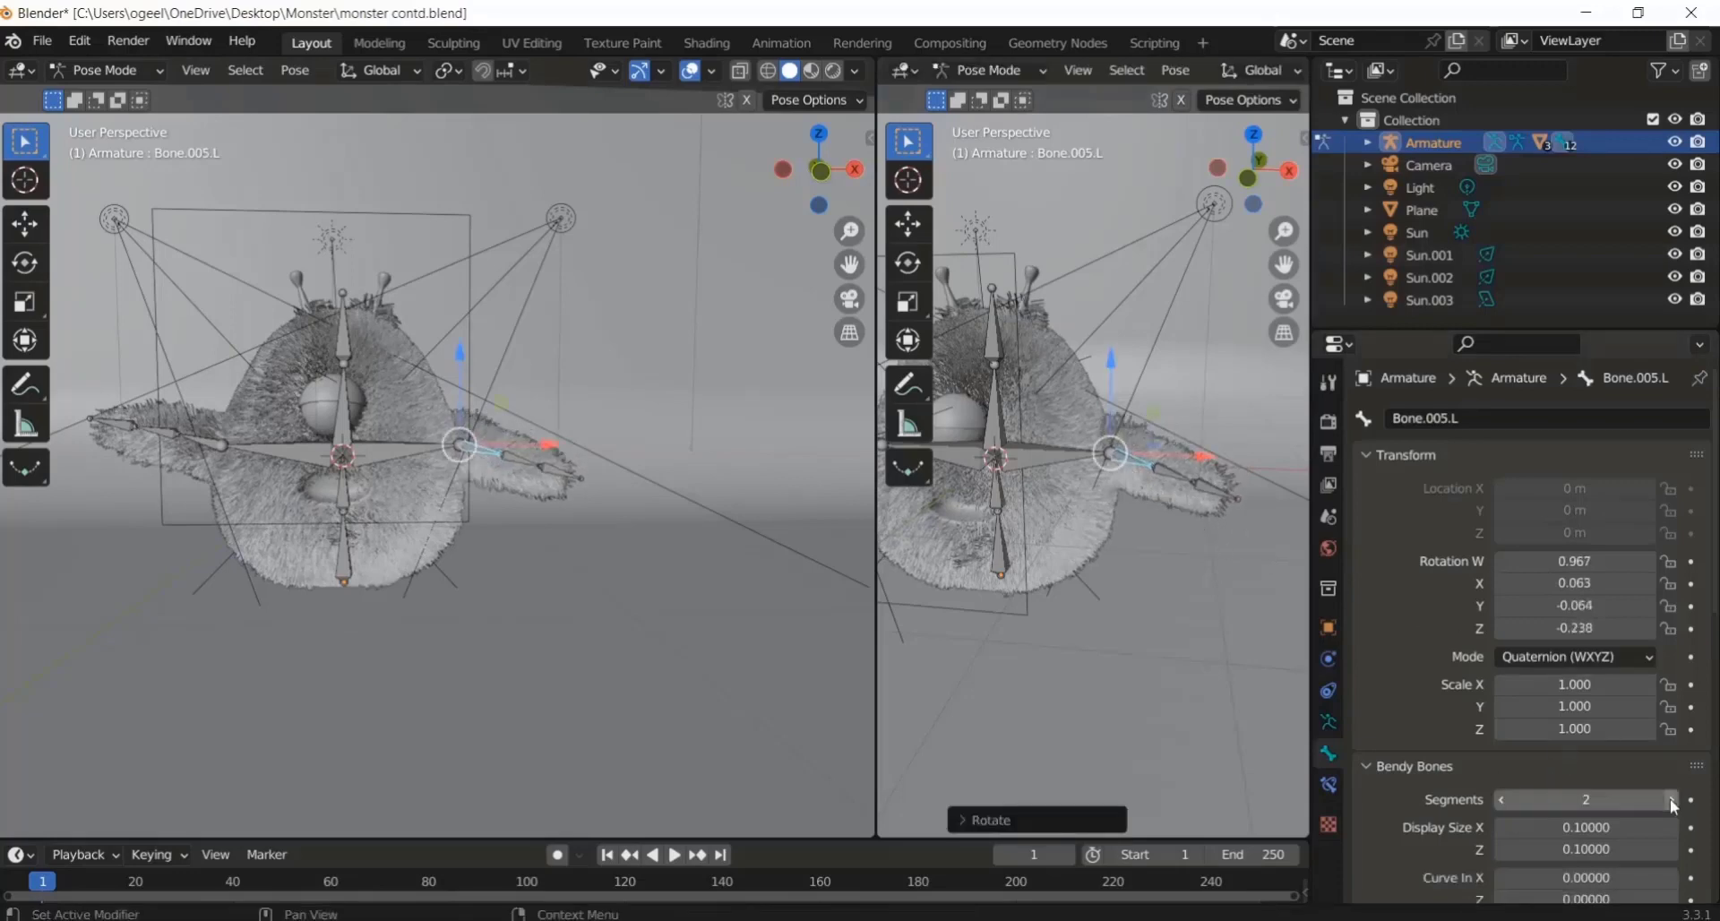
Step: Set the left arm's middle bone to 3 Bendy Bones segments and rotate it about 24 degrees downward
{"action": "left_click", "coordinate": [1169, 473]}
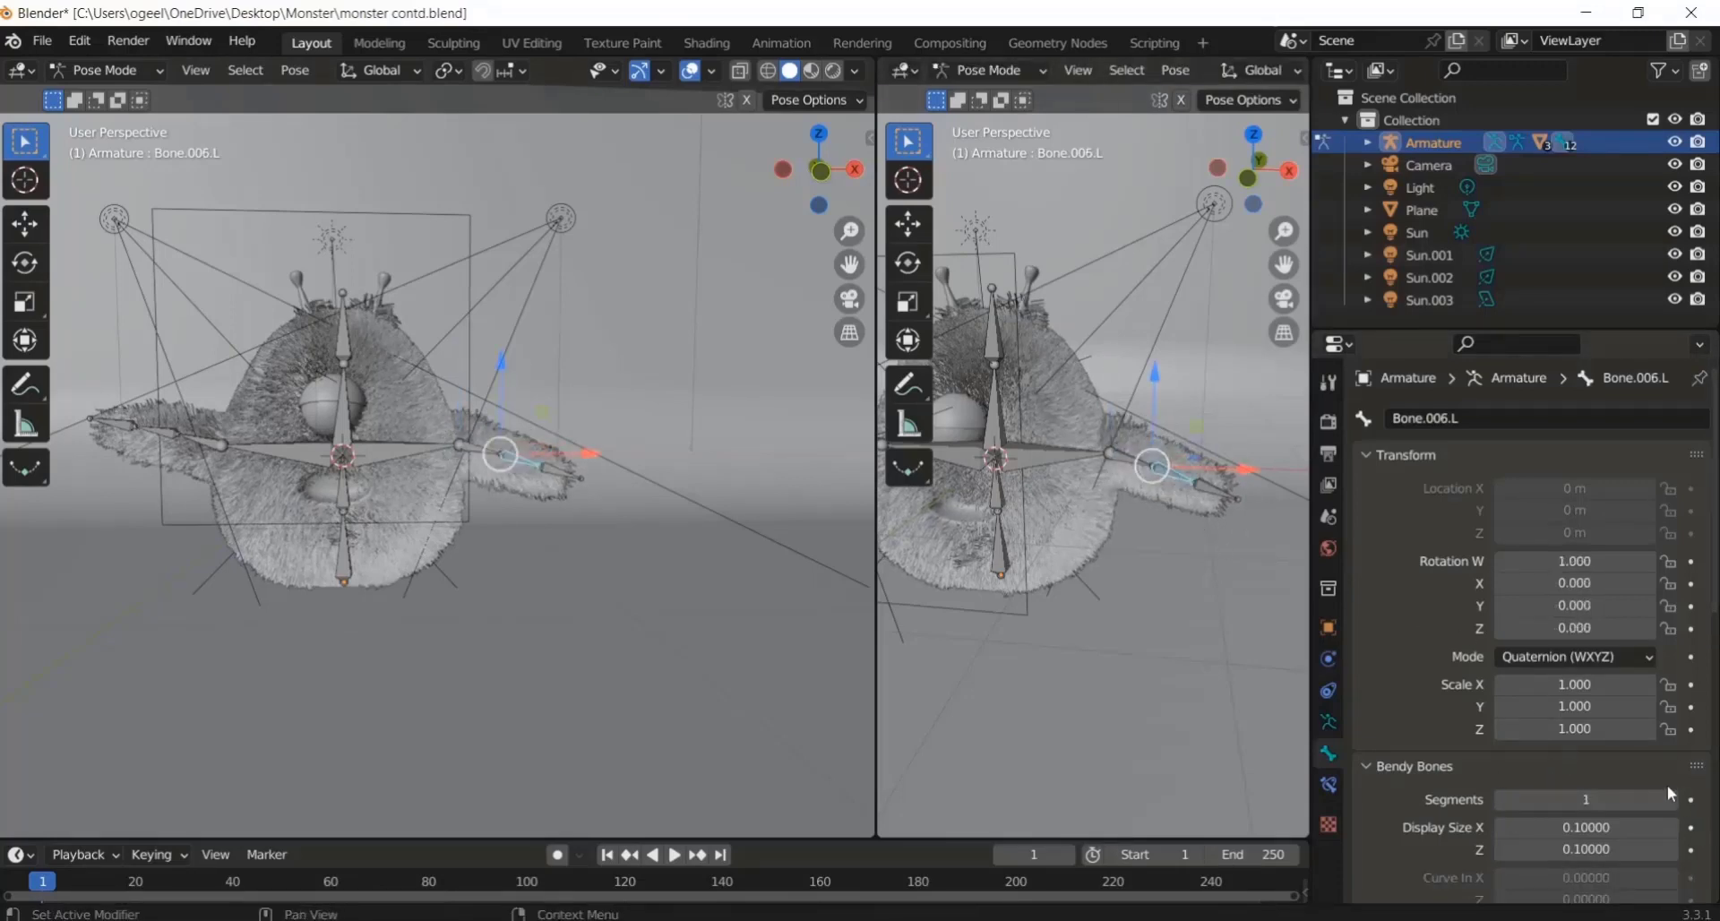
{"action": "left_click", "coordinate": [1673, 798]}
{"action": "left_click", "coordinate": [1673, 797]}
{"action": "key", "text": "r"}
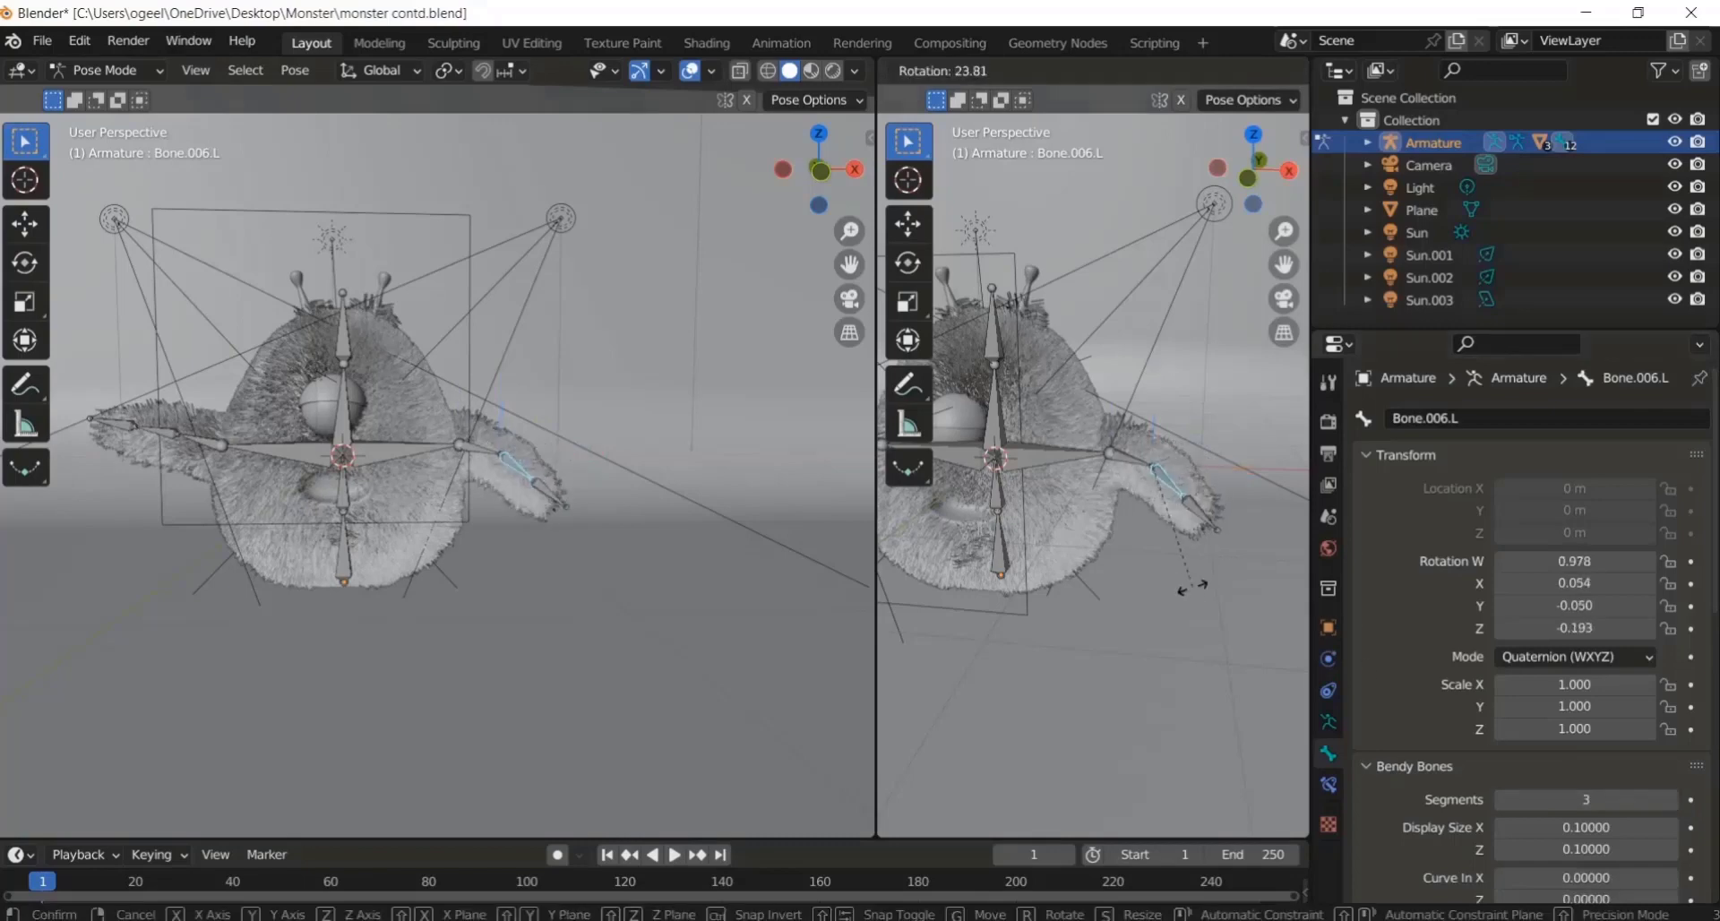
{"action": "left_click", "coordinate": [1191, 587]}
Step: Rotate the left arm's first bone about the global Z axis to swing the arm toward the body
{"action": "middle_click_drag", "start_coordinate": [579, 287], "coordinate": [630, 475]}
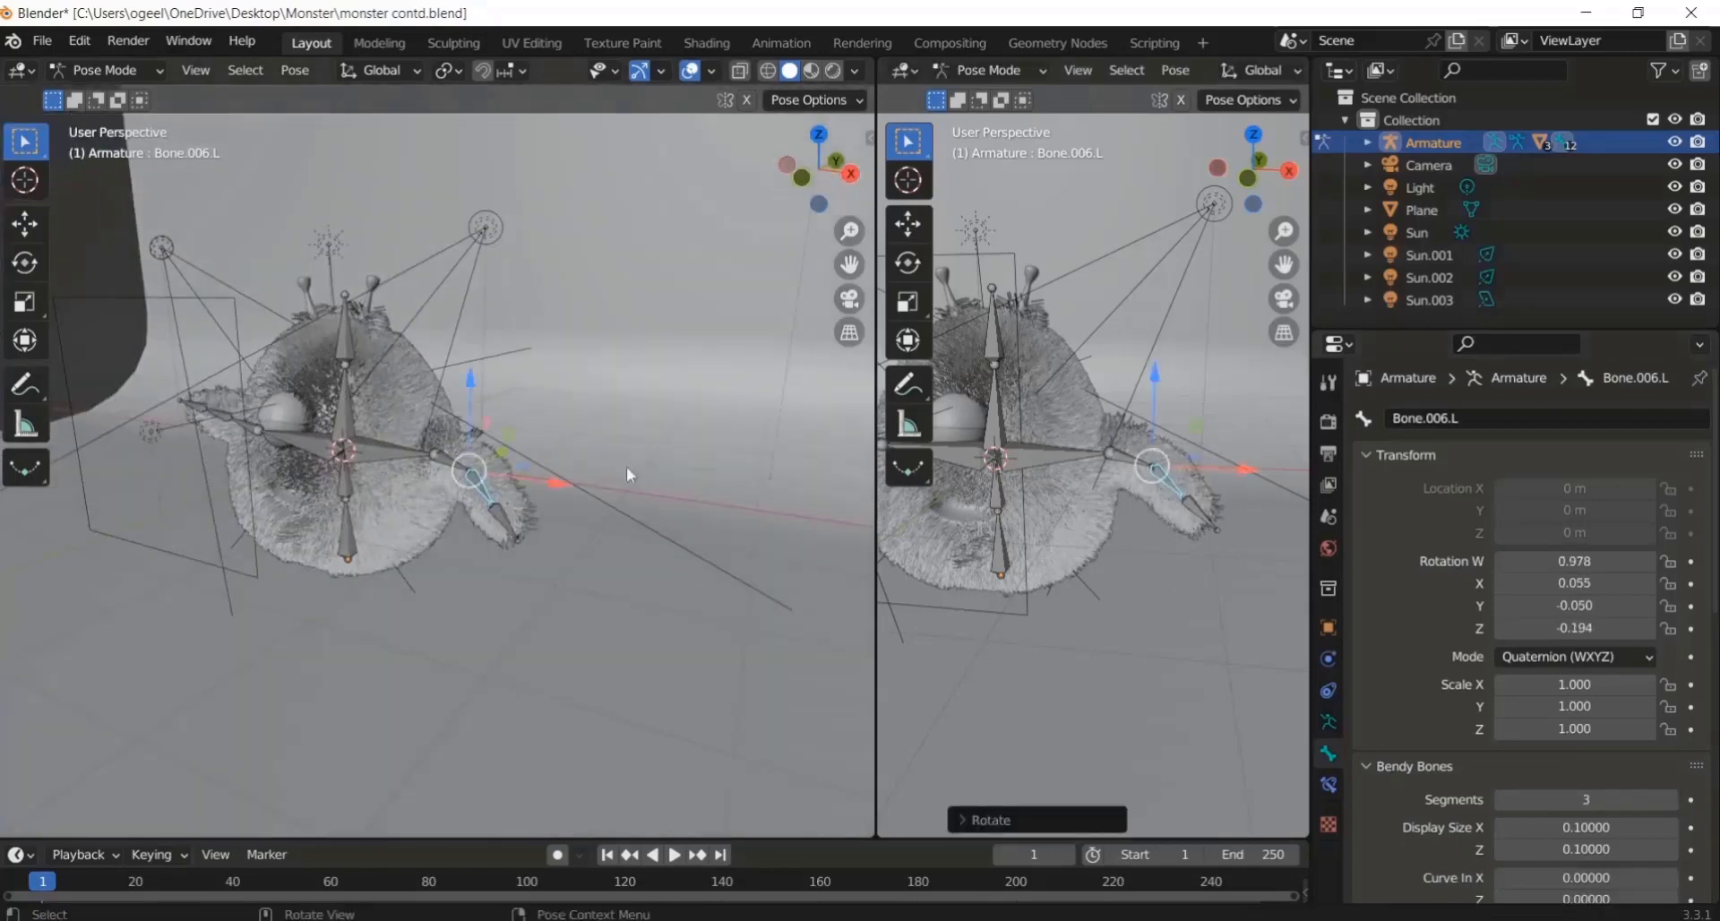
{"action": "left_click", "coordinate": [457, 467]}
{"action": "key", "text": "r"}
{"action": "key", "text": "z"}
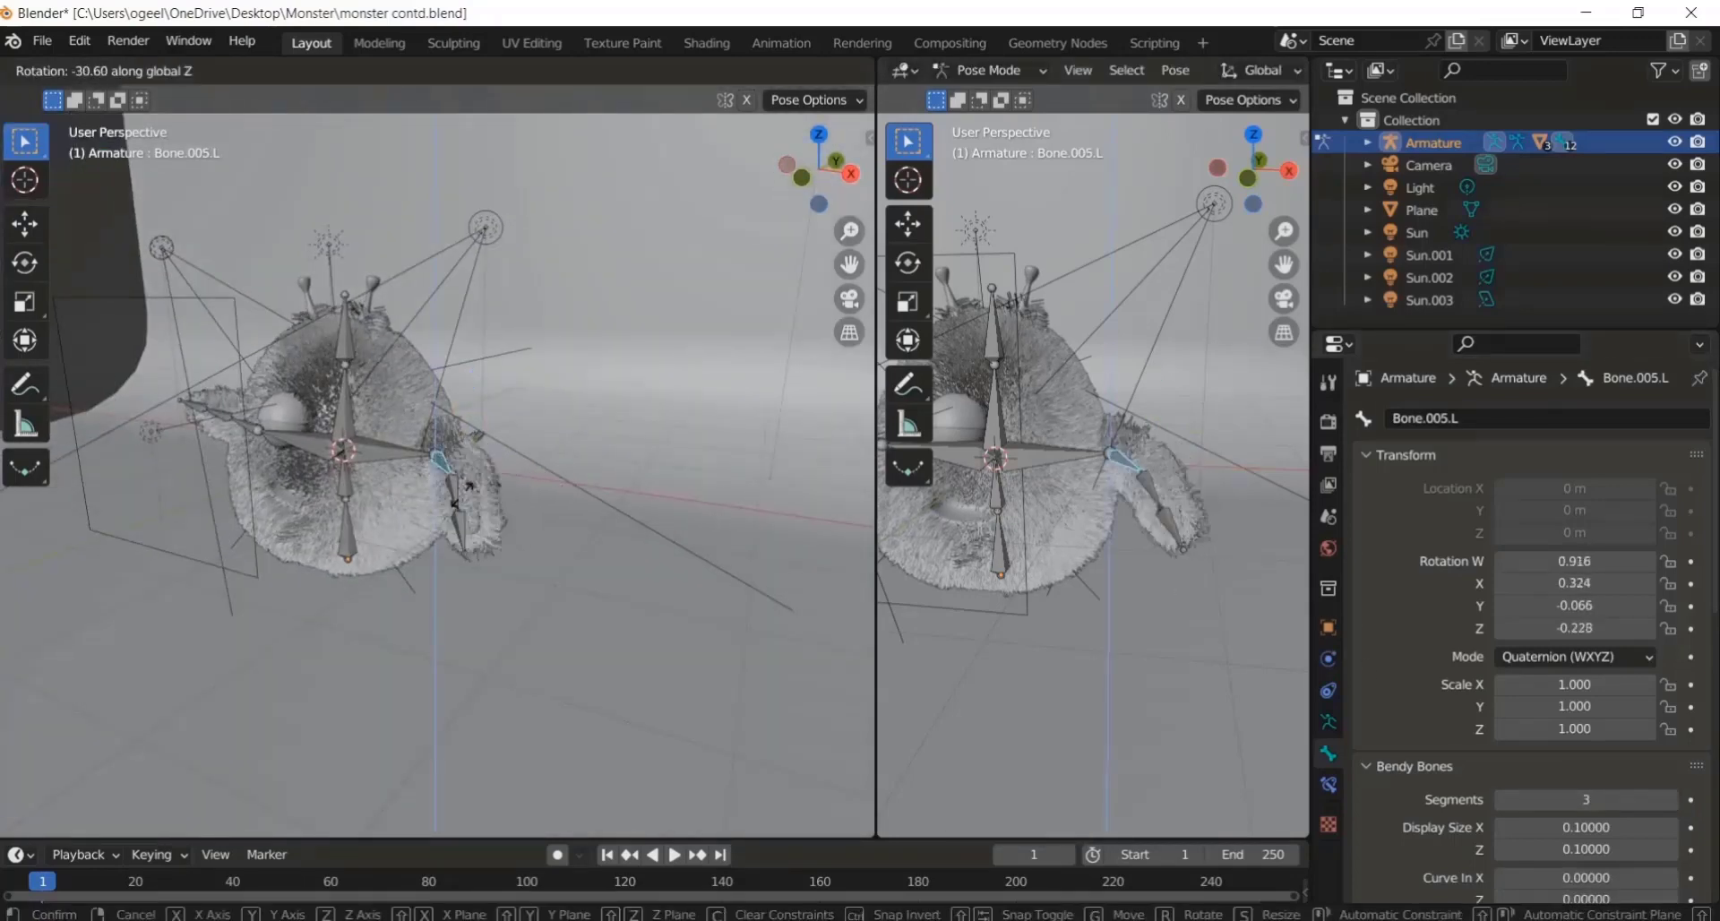
{"action": "left_click", "coordinate": [418, 498]}
Step: Readjust the left arm's first bone about the global Z axis so the arm swings partly back outward
{"action": "middle_click_drag", "start_coordinate": [622, 369], "coordinate": [761, 219]}
{"action": "key", "text": "r"}
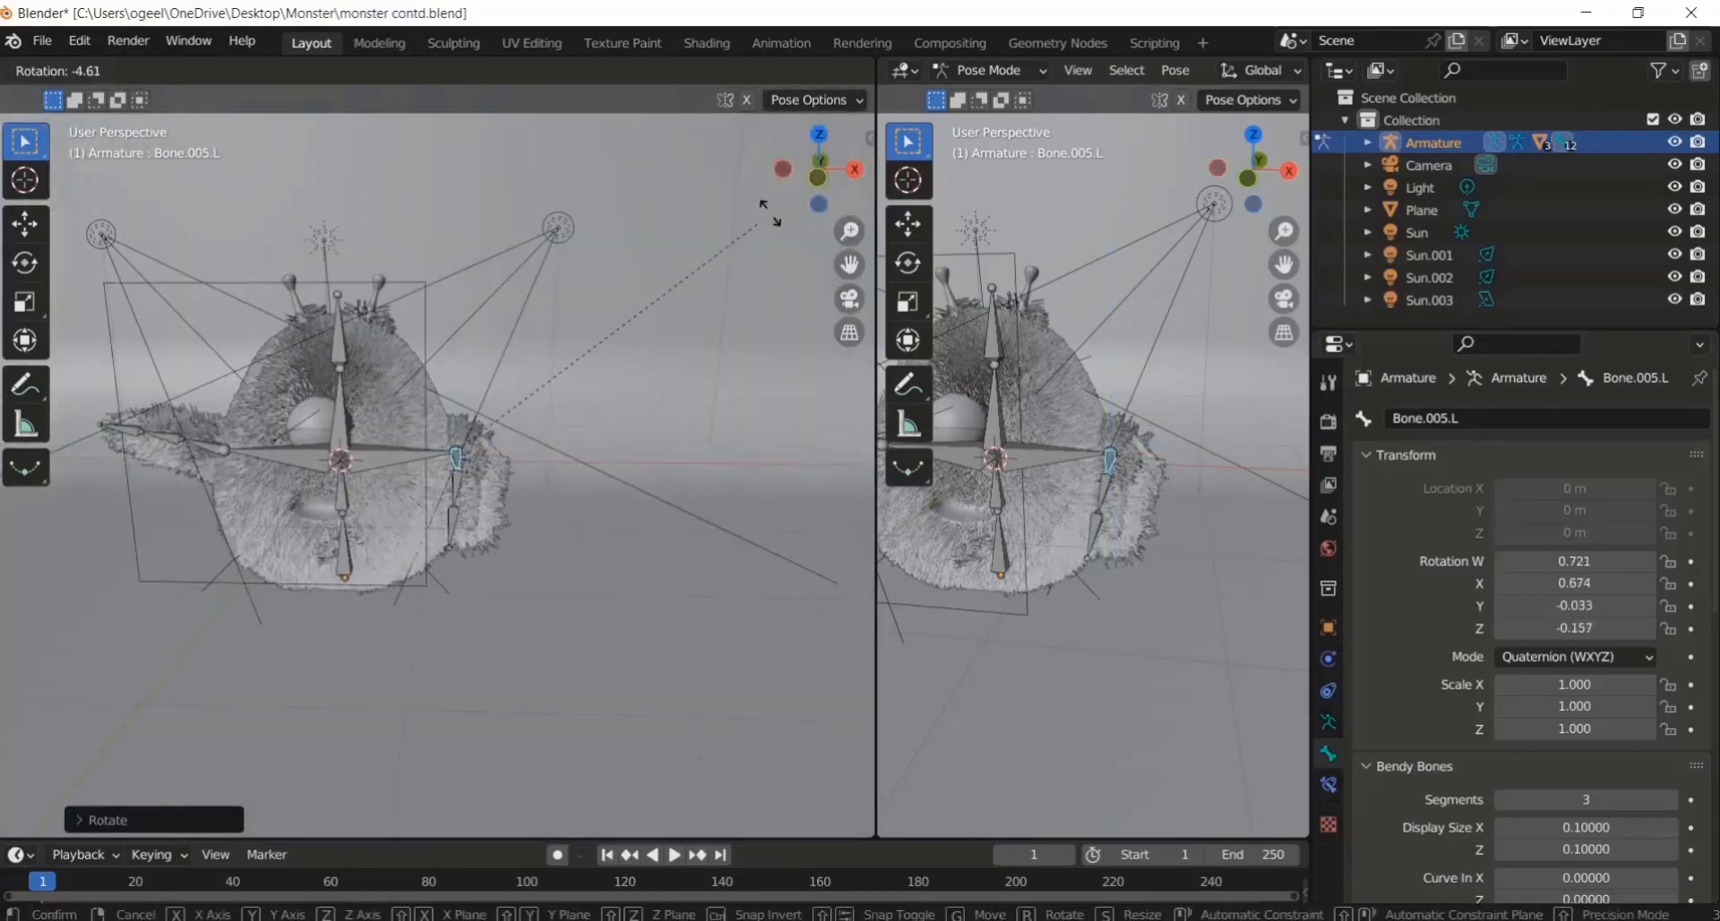
{"action": "right_click", "coordinate": [573, 538]}
{"action": "left_click_drag", "start_coordinate": [820, 179], "coordinate": [851, 165]}
{"action": "key", "text": "r"}
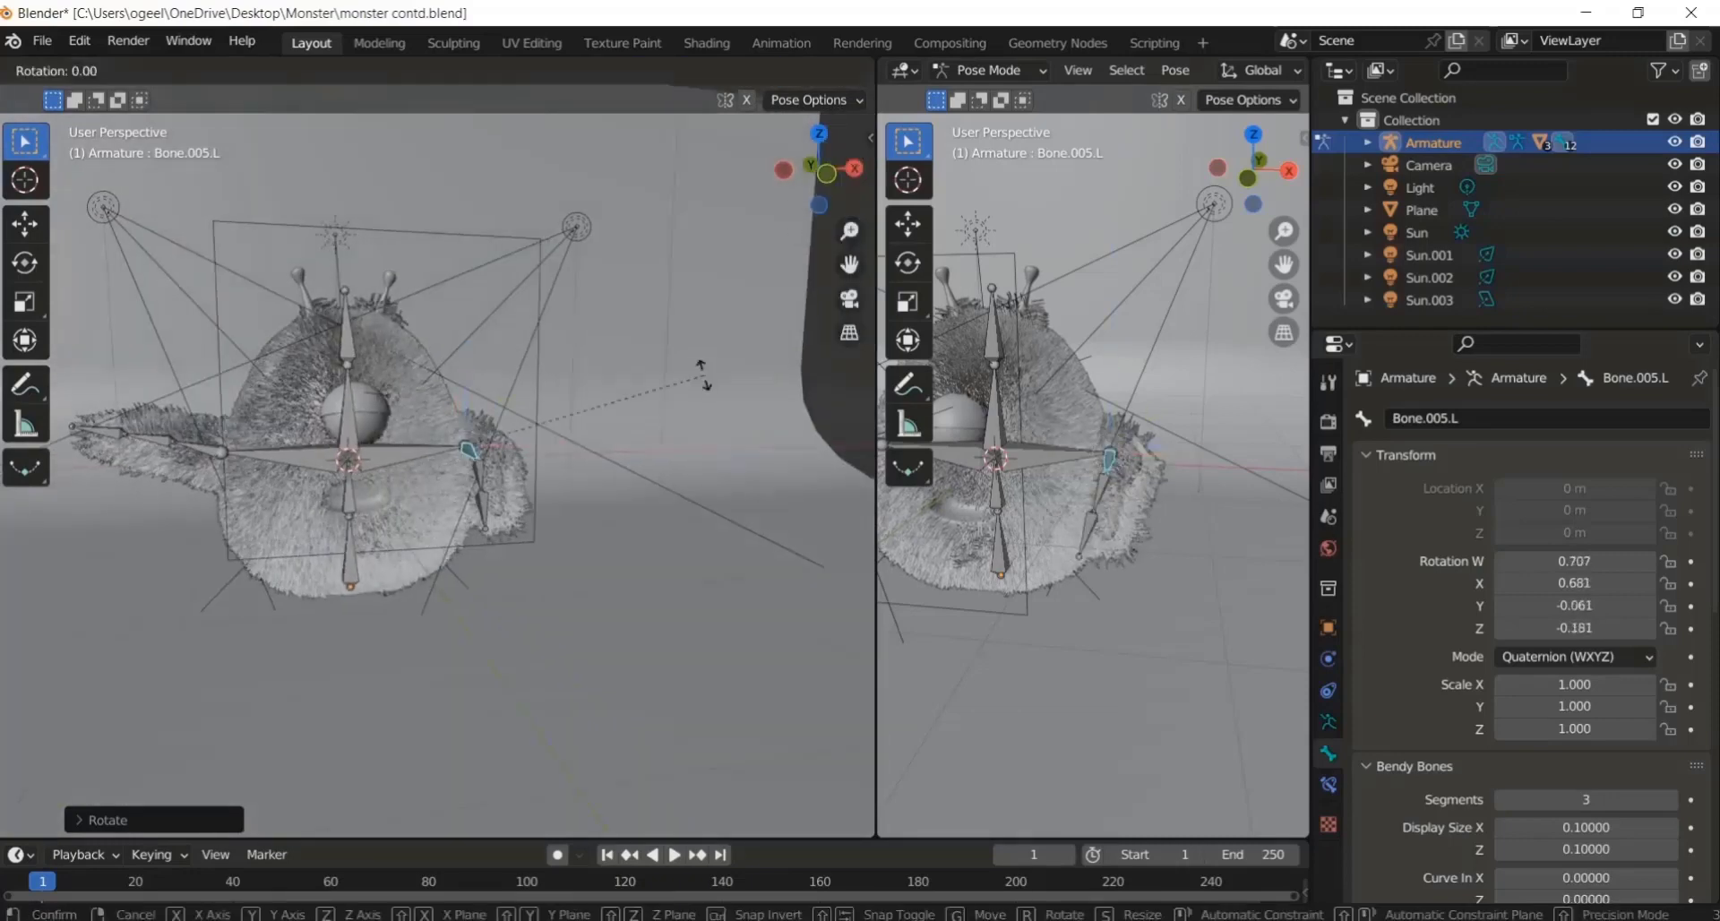
{"action": "key", "text": "z"}
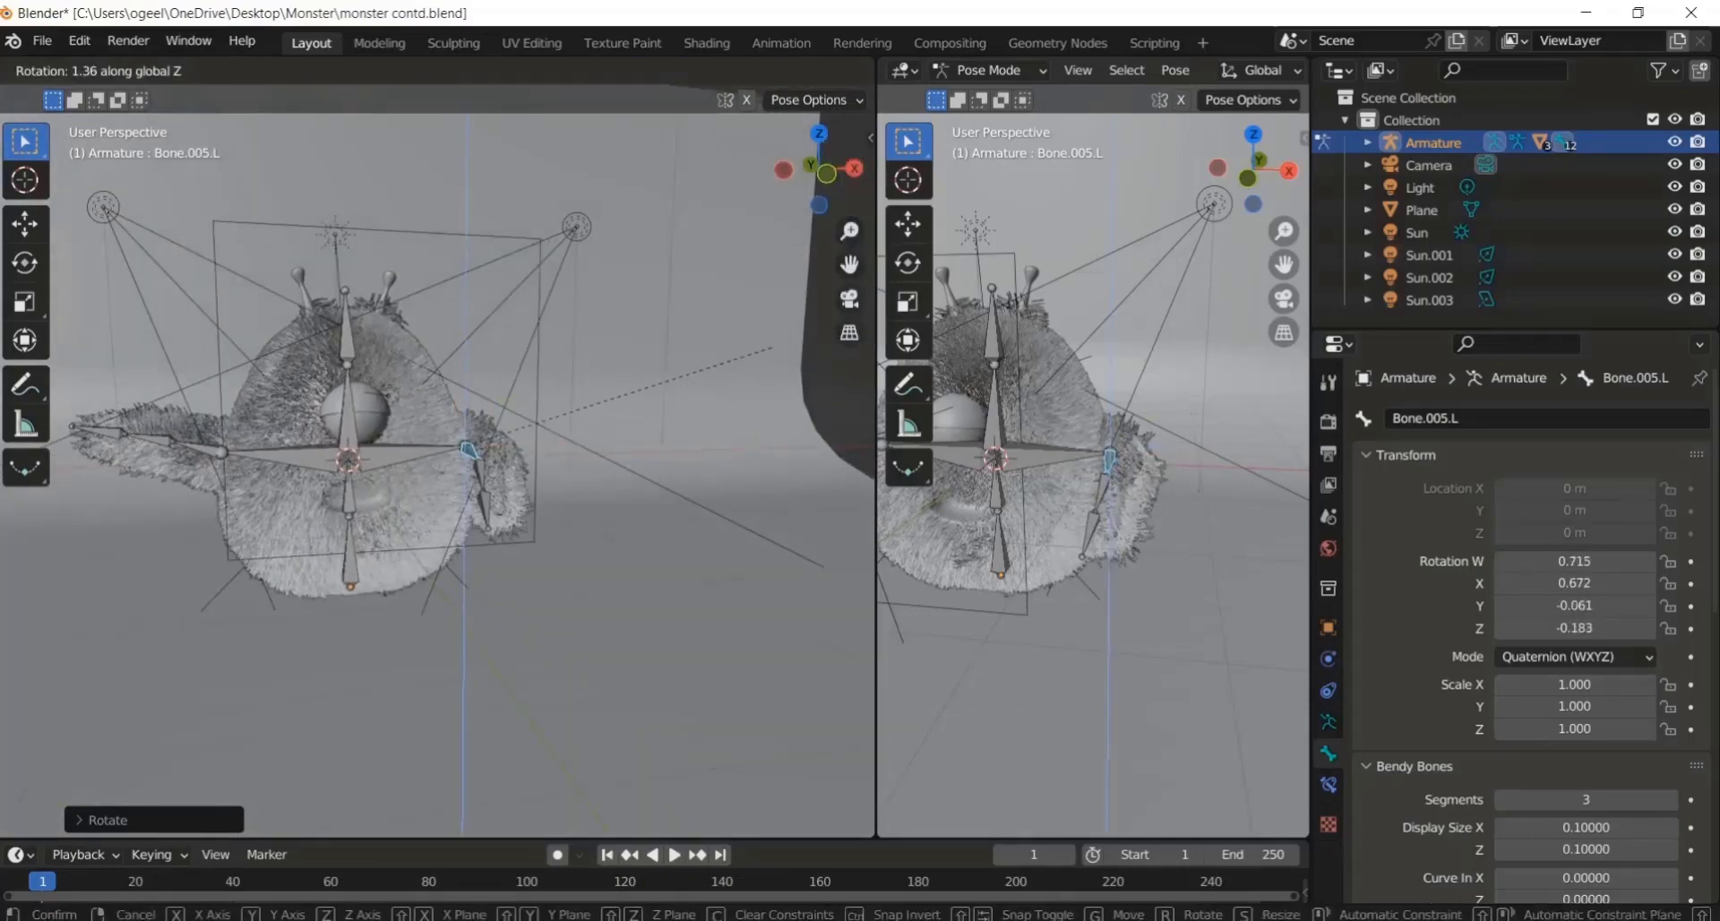
{"action": "left_click", "coordinate": [95, 836]}
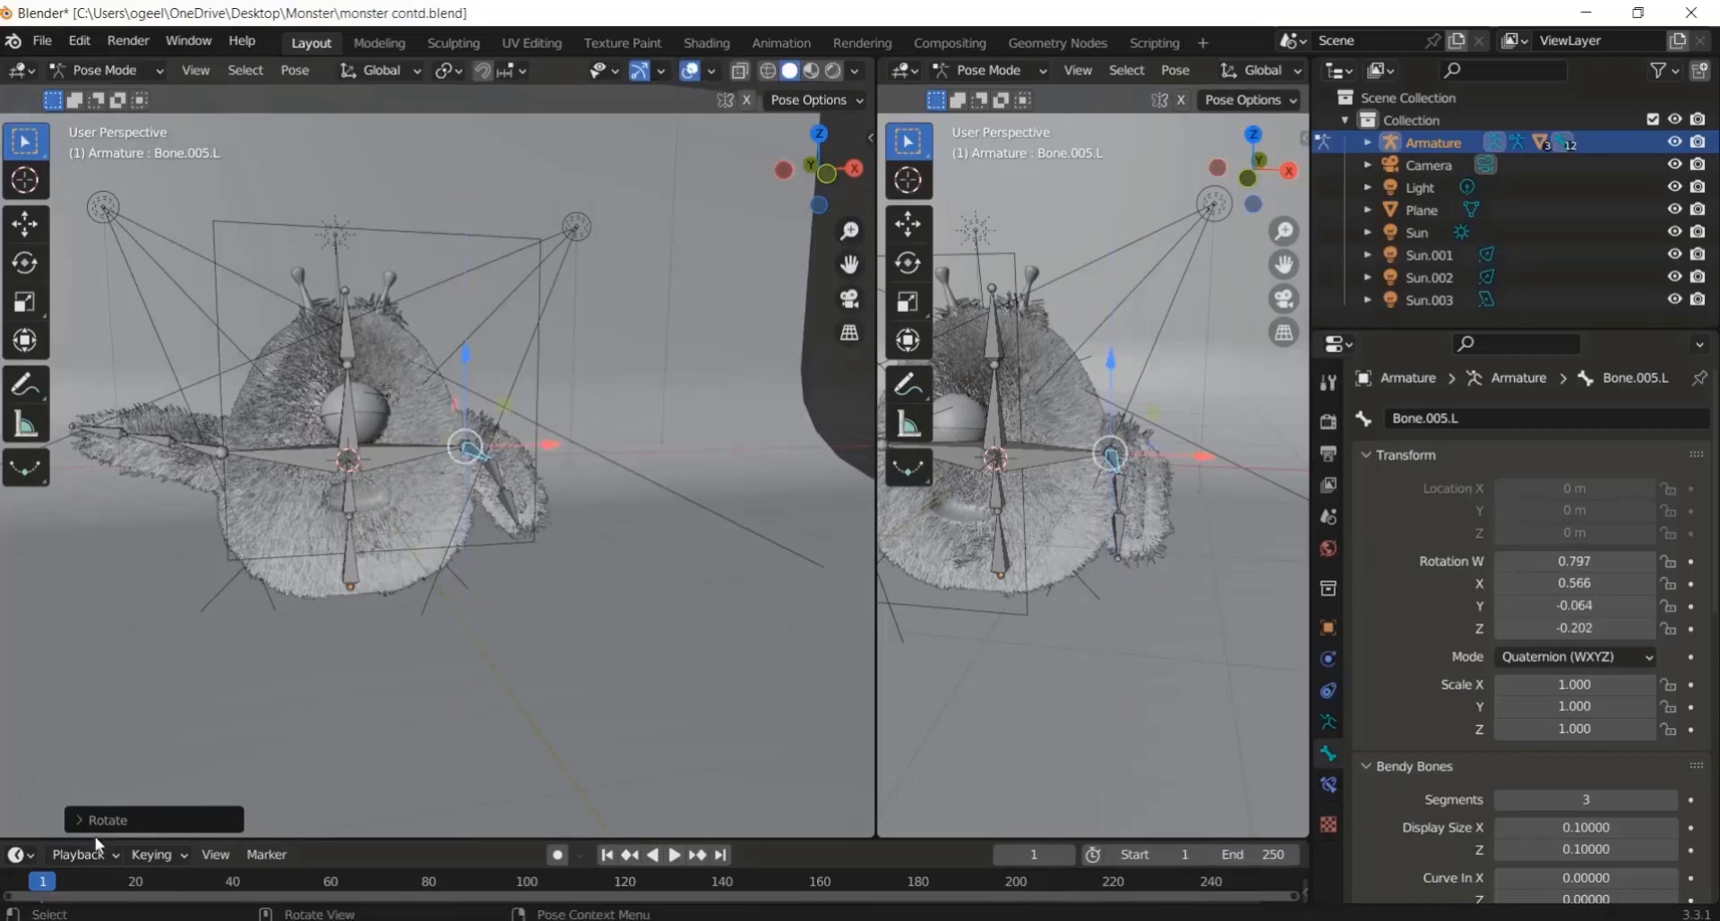
Step: Rotate the right arm's first bone upward to raise the arm
{"action": "left_click", "coordinate": [188, 444]}
{"action": "key", "text": "r"}
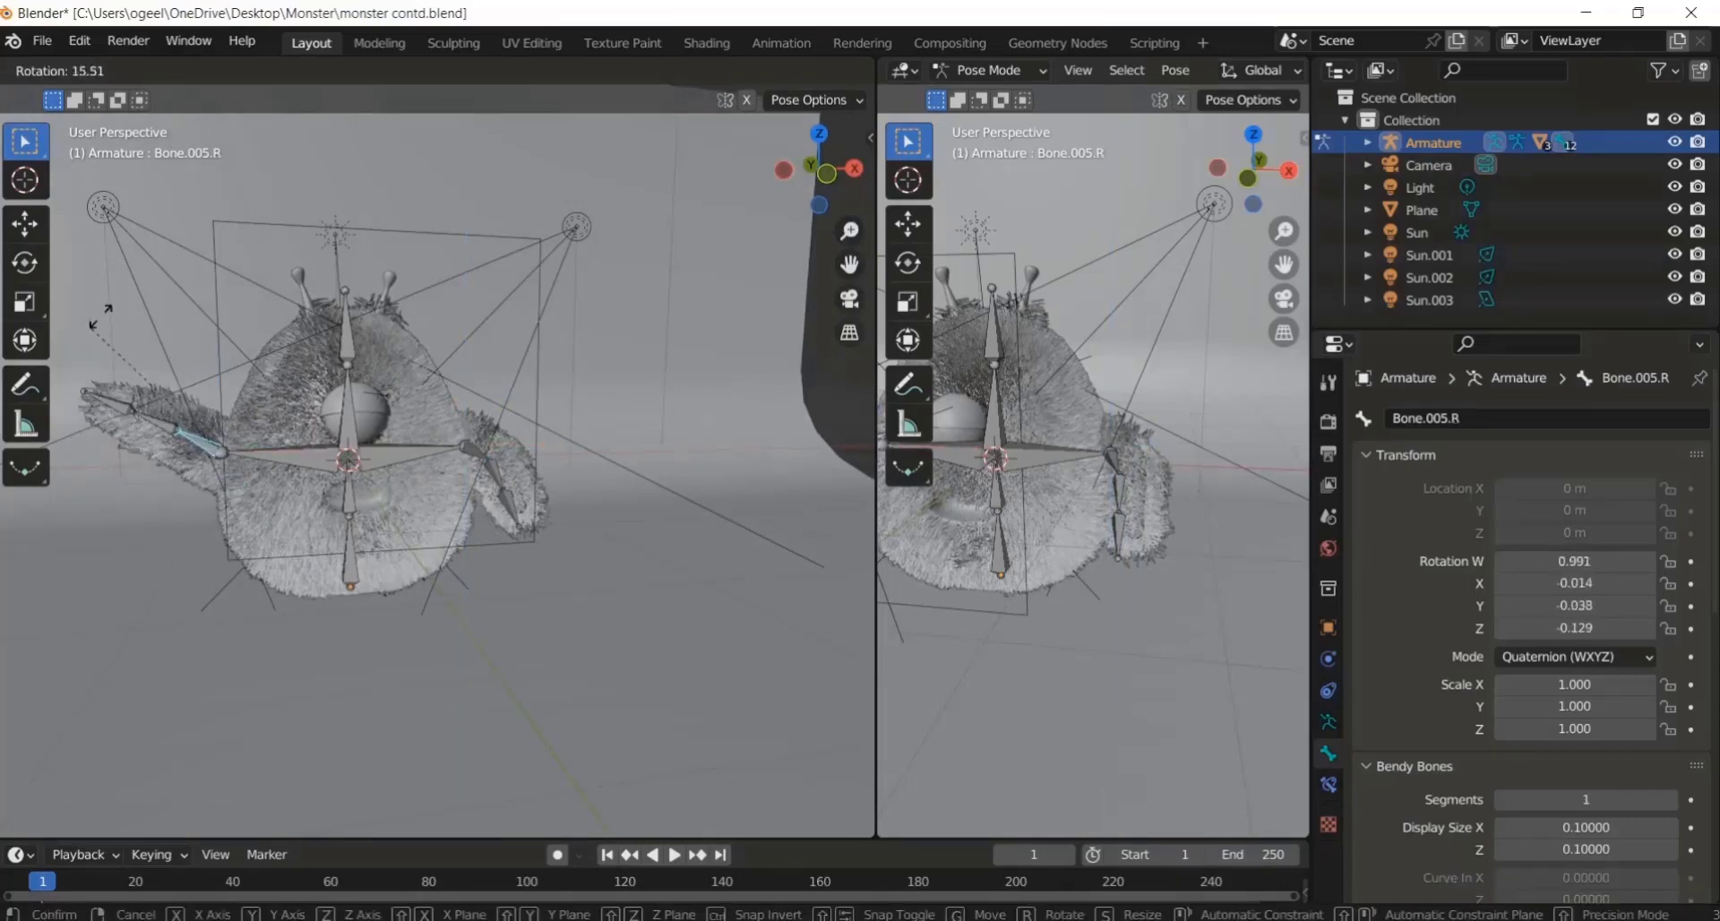
{"action": "left_click", "coordinate": [106, 317]}
Step: Try rotating the central bone behind the eye and the spine bone below it about the global Z axis
{"action": "left_click", "coordinate": [345, 430]}
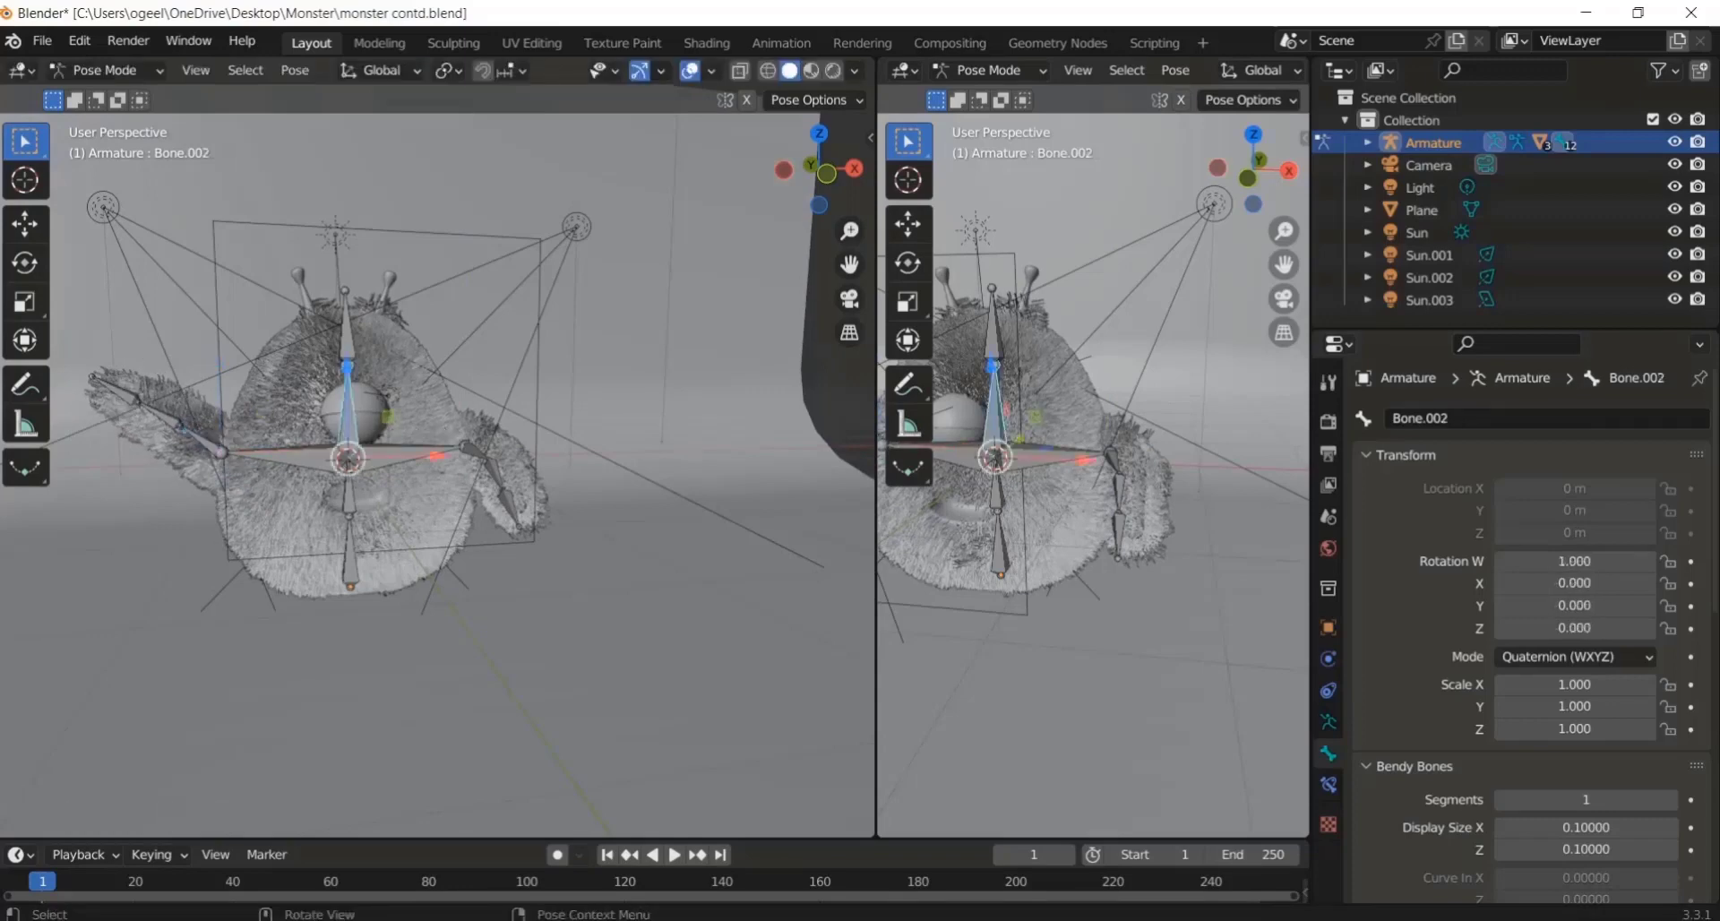
{"action": "key", "text": "r"}
{"action": "key", "text": "z"}
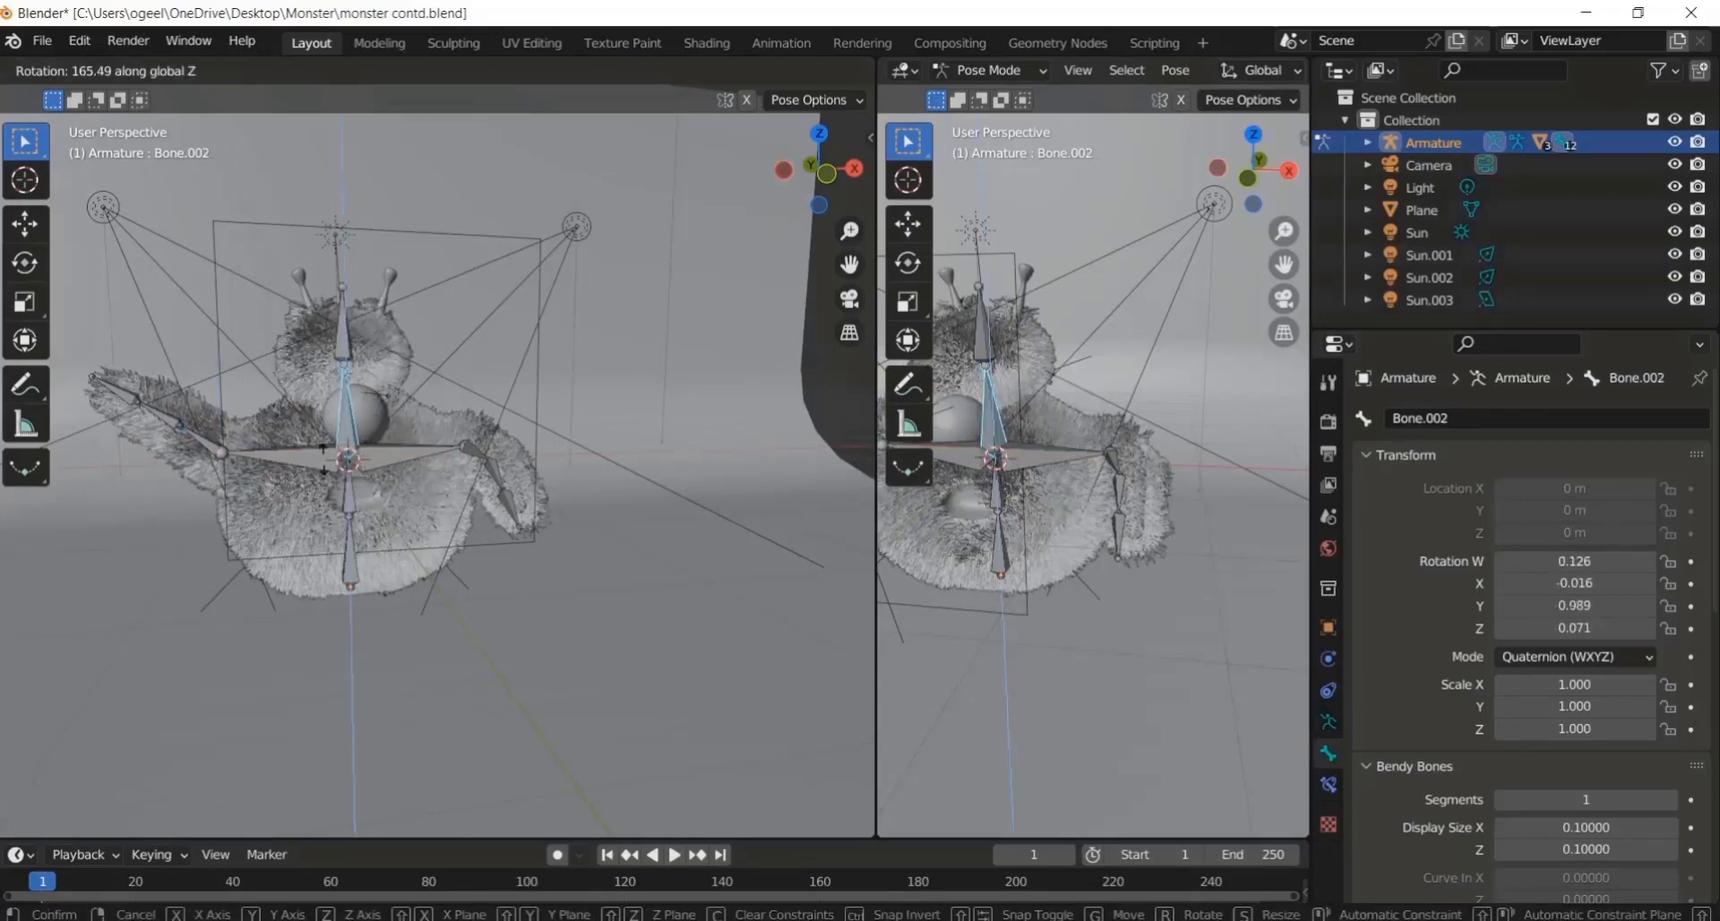
{"action": "right_click", "coordinate": [328, 480]}
{"action": "left_click", "coordinate": [348, 488]}
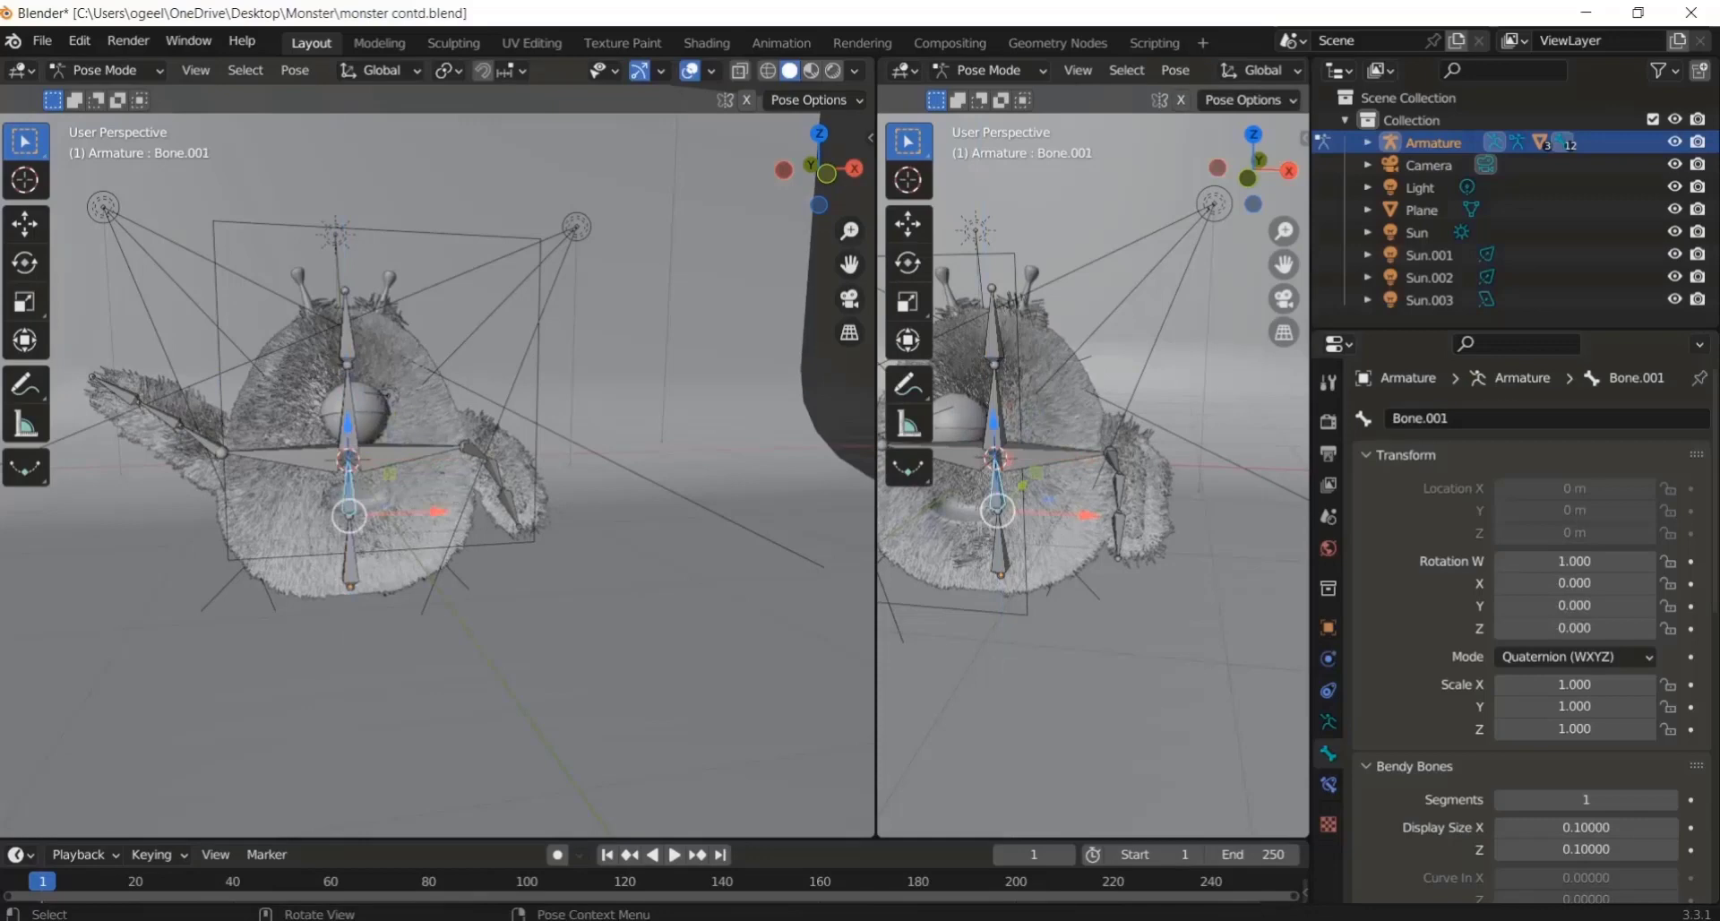
{"action": "key", "text": "r"}
{"action": "key", "text": "z"}
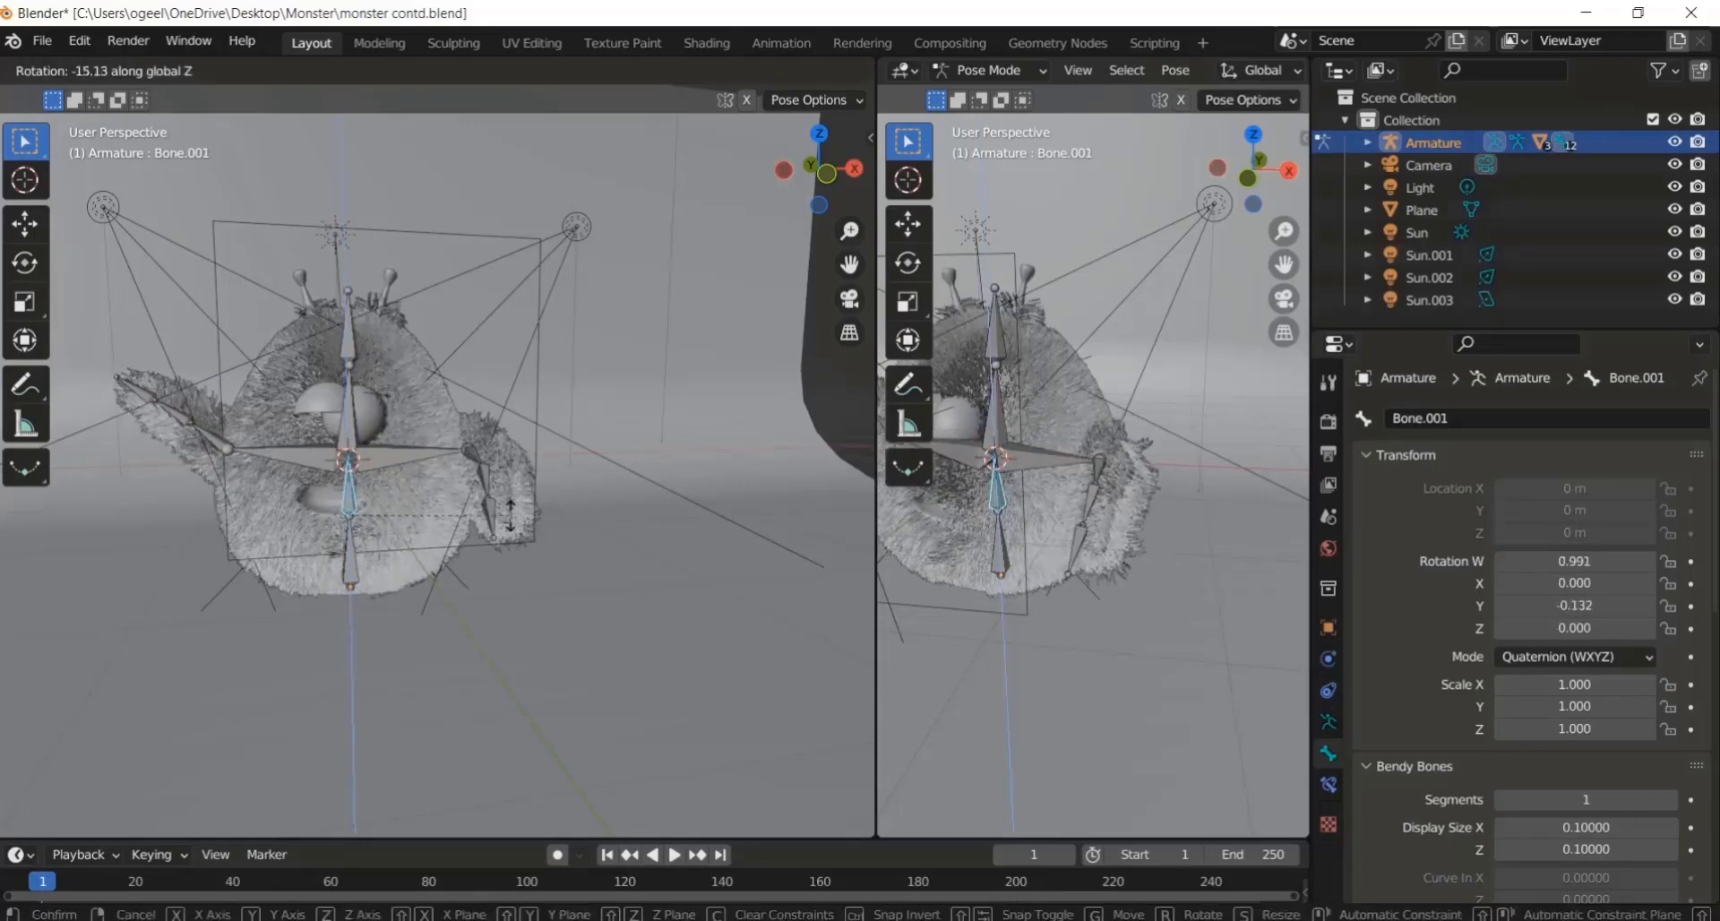
{"action": "right_click", "coordinate": [639, 568]}
Step: Return to Object Mode and parent the eye sphere to the armature
{"action": "left_click", "coordinate": [125, 79]}
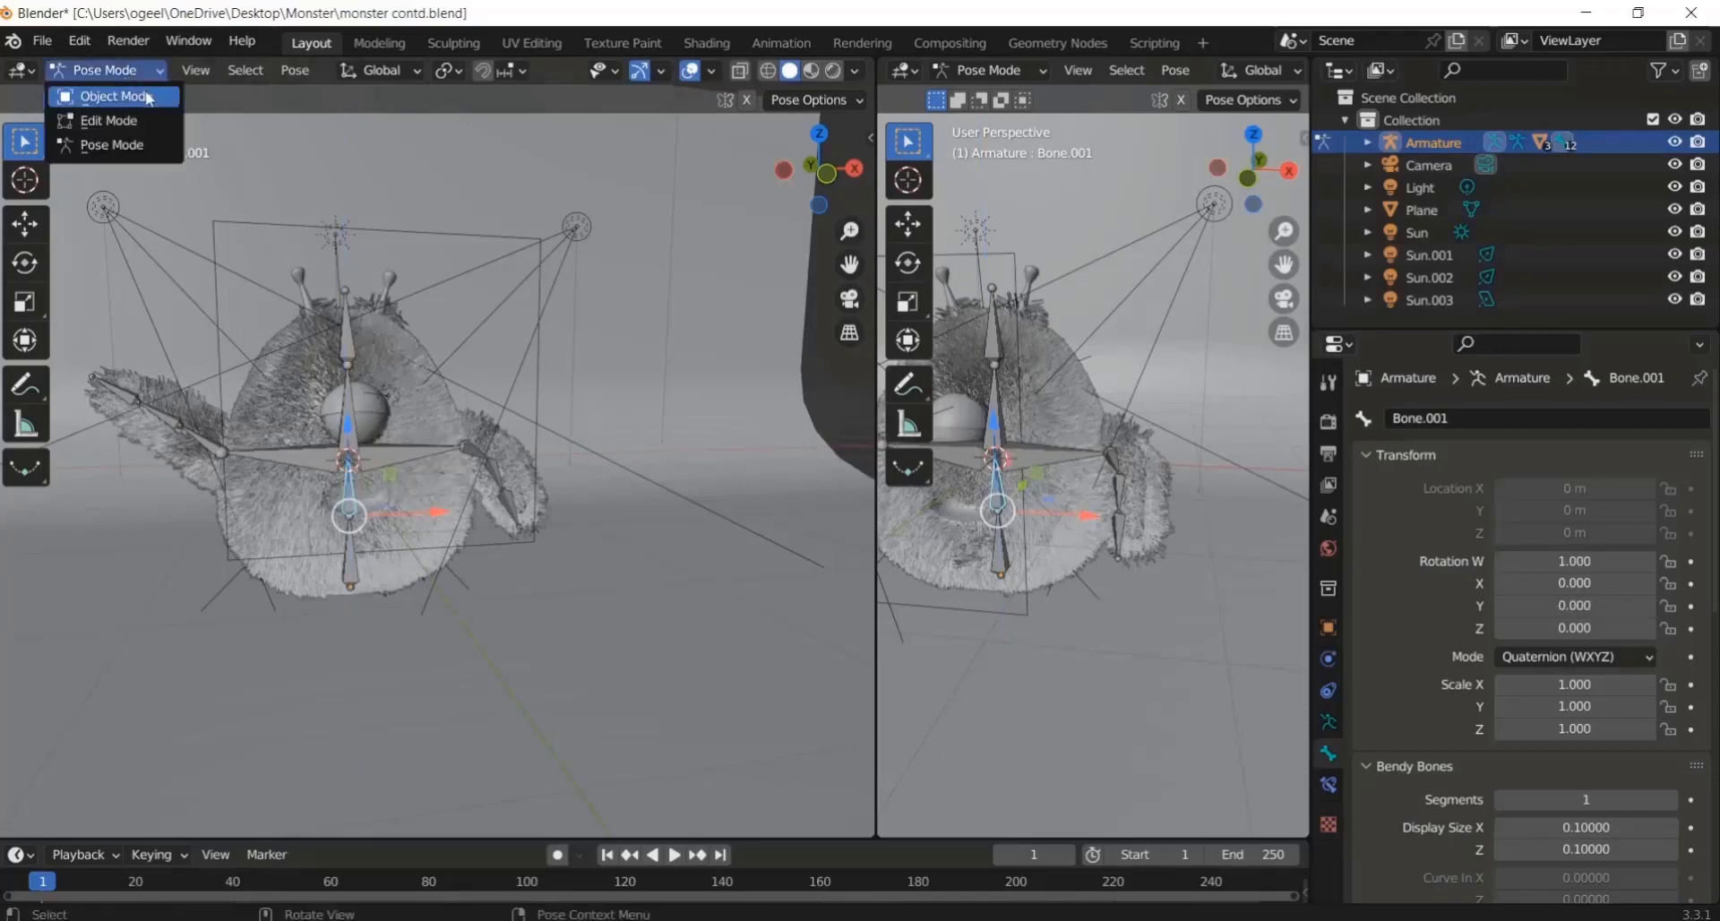
{"action": "left_click", "coordinate": [98, 93]}
{"action": "left_click", "coordinate": [357, 444]}
{"action": "left_click", "coordinate": [351, 446]}
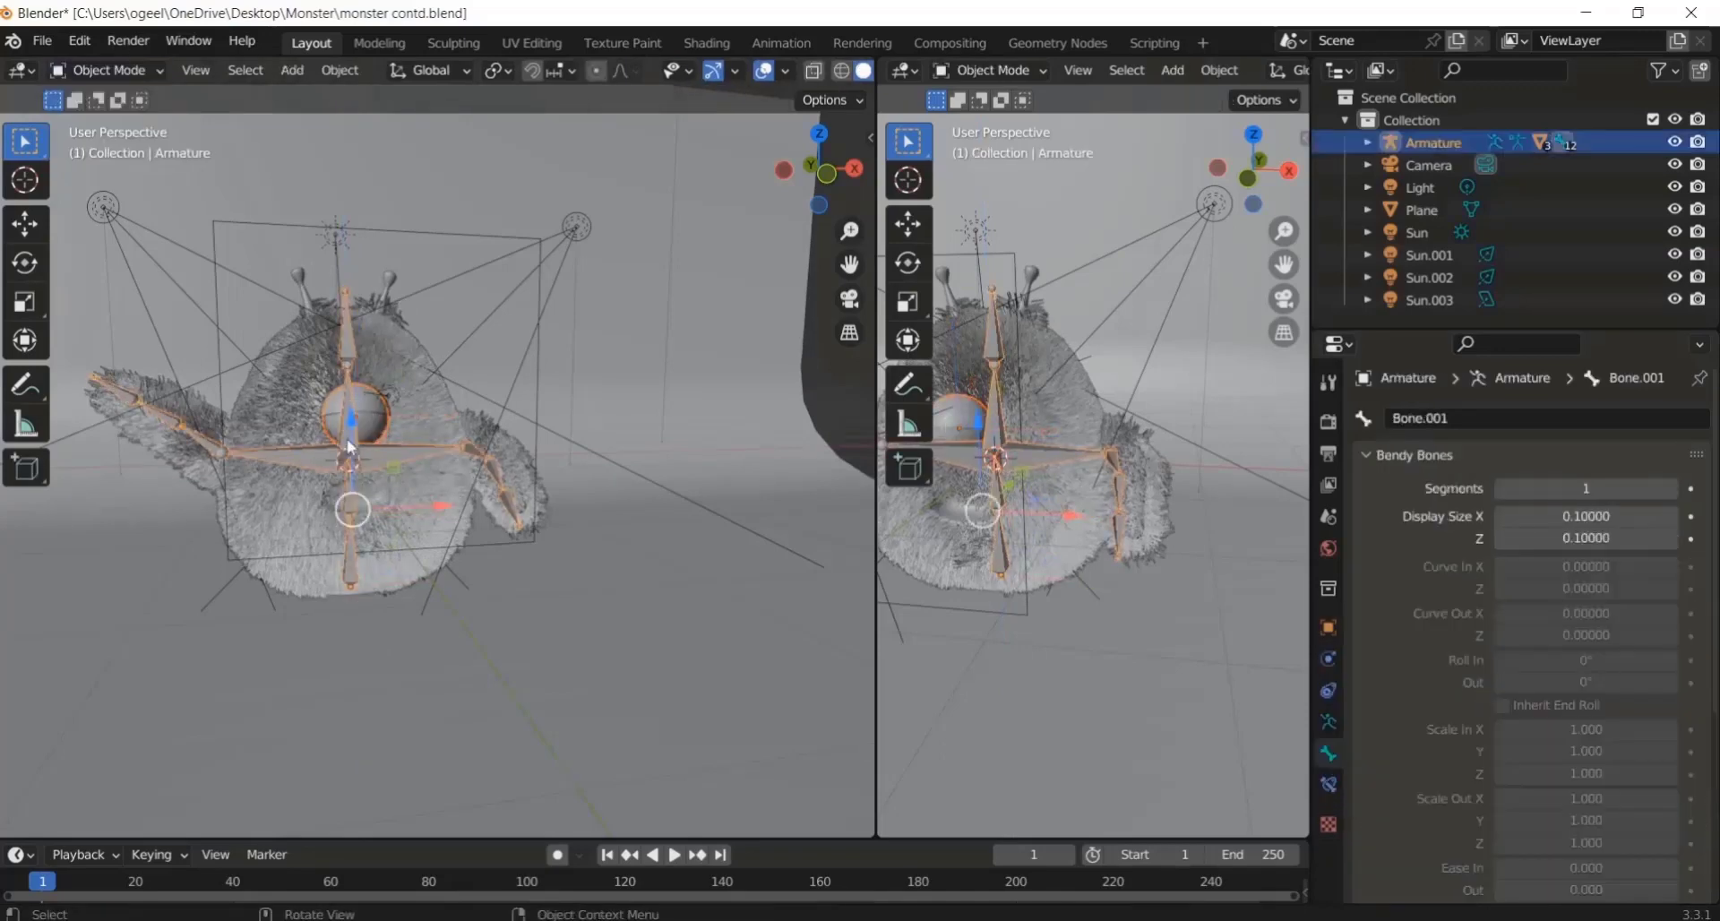
{"action": "key", "text": "ctrl+p"}
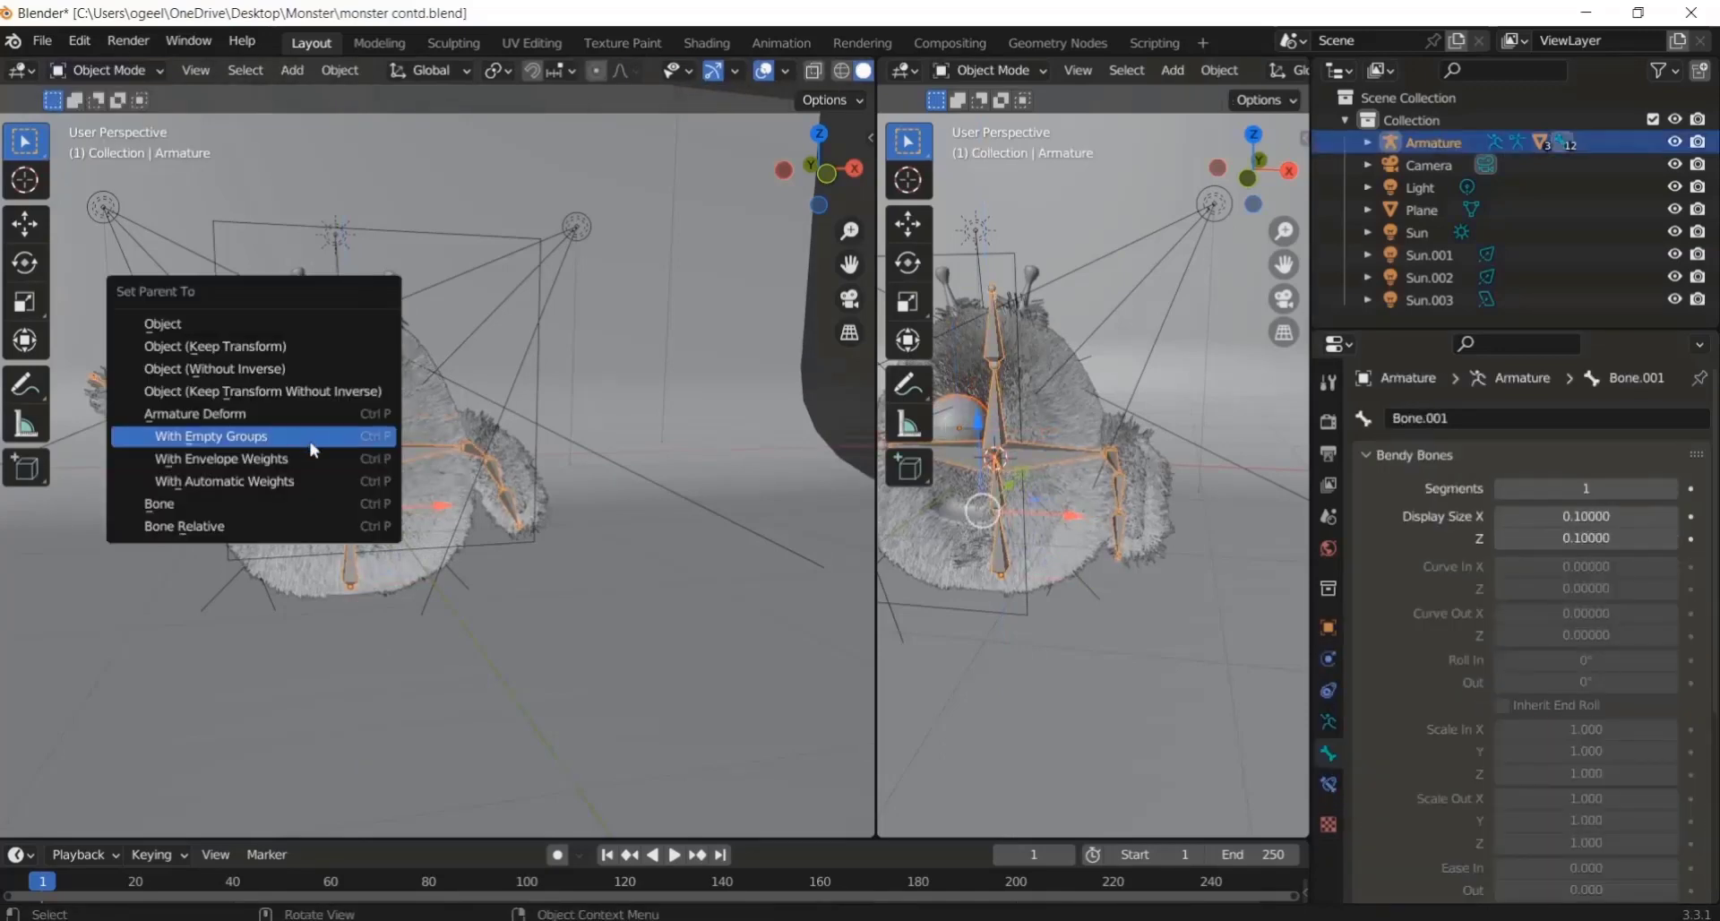
{"action": "left_click", "coordinate": [331, 458]}
Step: In Pose Mode, try rotating the spine bone below the eye to test the eye's parenting
{"action": "key", "text": "ctrl+Tab"}
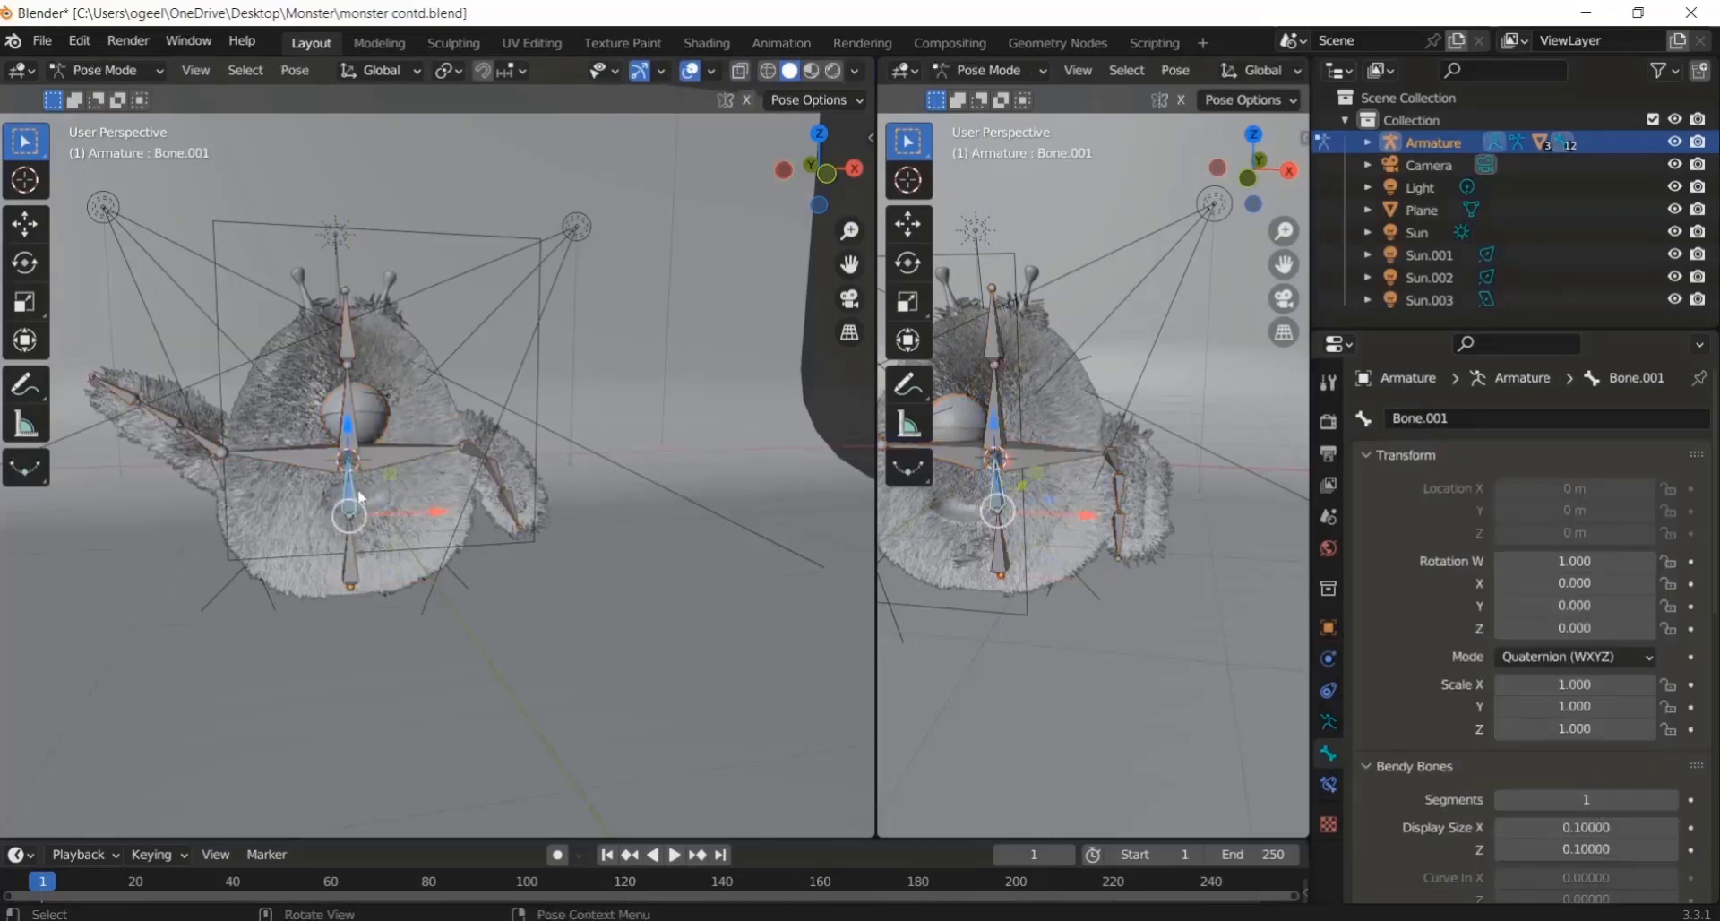
{"action": "key", "text": "r"}
{"action": "right_click", "coordinate": [355, 436]}
Step: Make the central bone behind the eye active, then parent the eye sphere to the armature again in Object Mode
{"action": "left_click", "coordinate": [358, 424]}
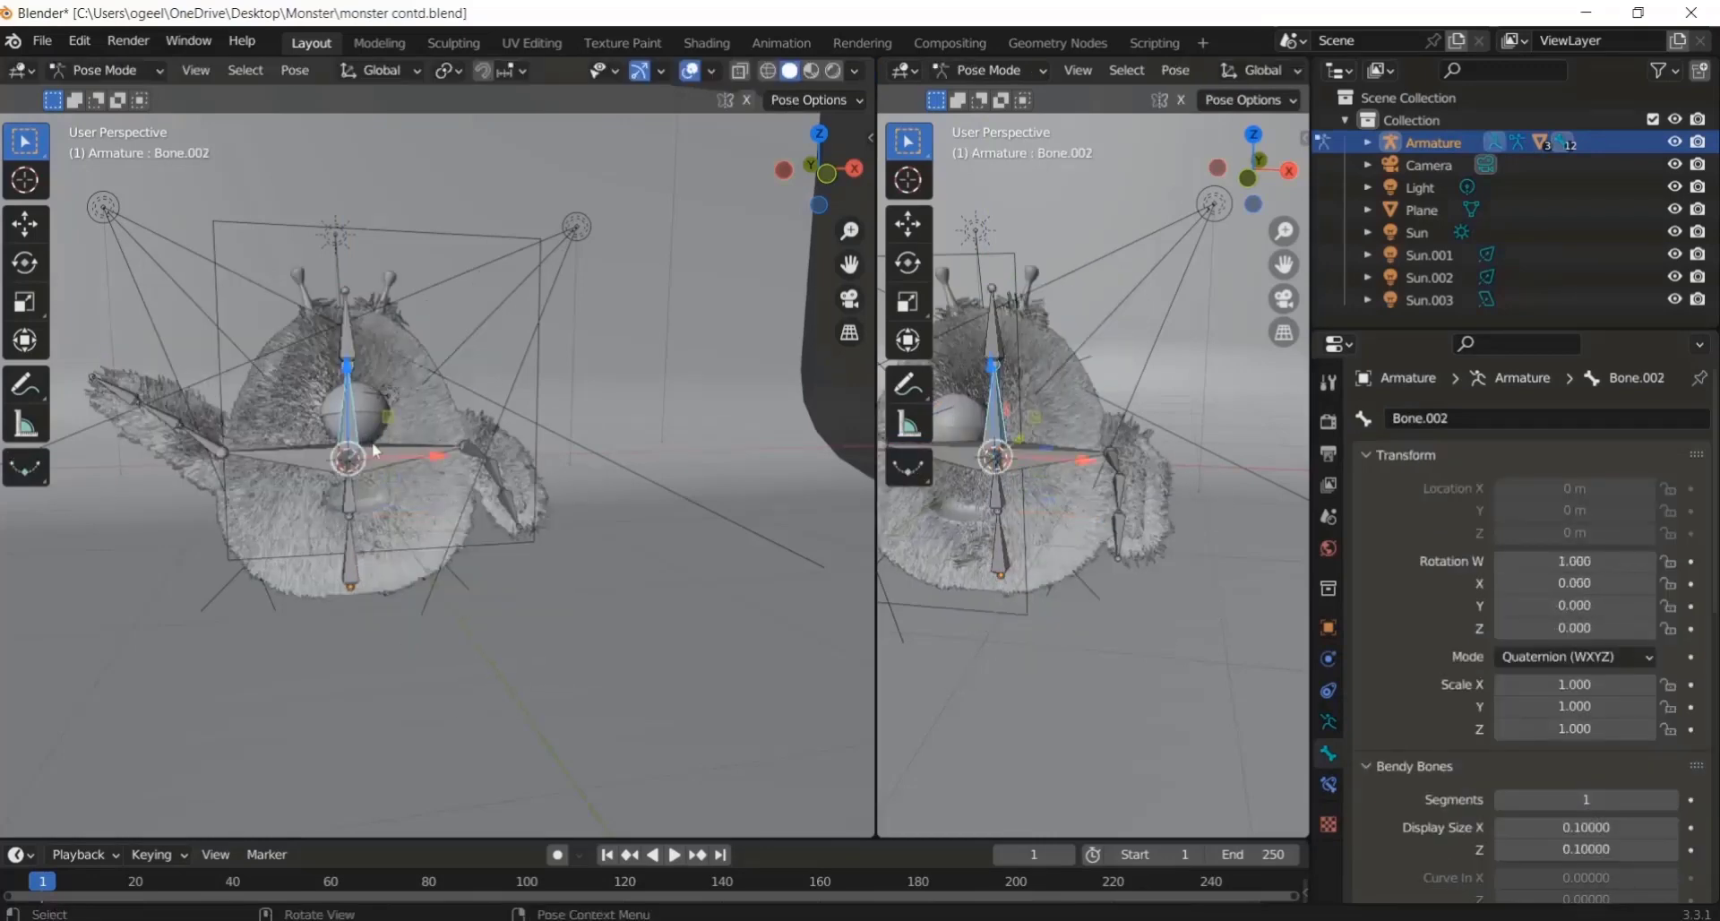
{"action": "key", "text": "ctrl+Tab"}
{"action": "left_click", "coordinate": [363, 430]}
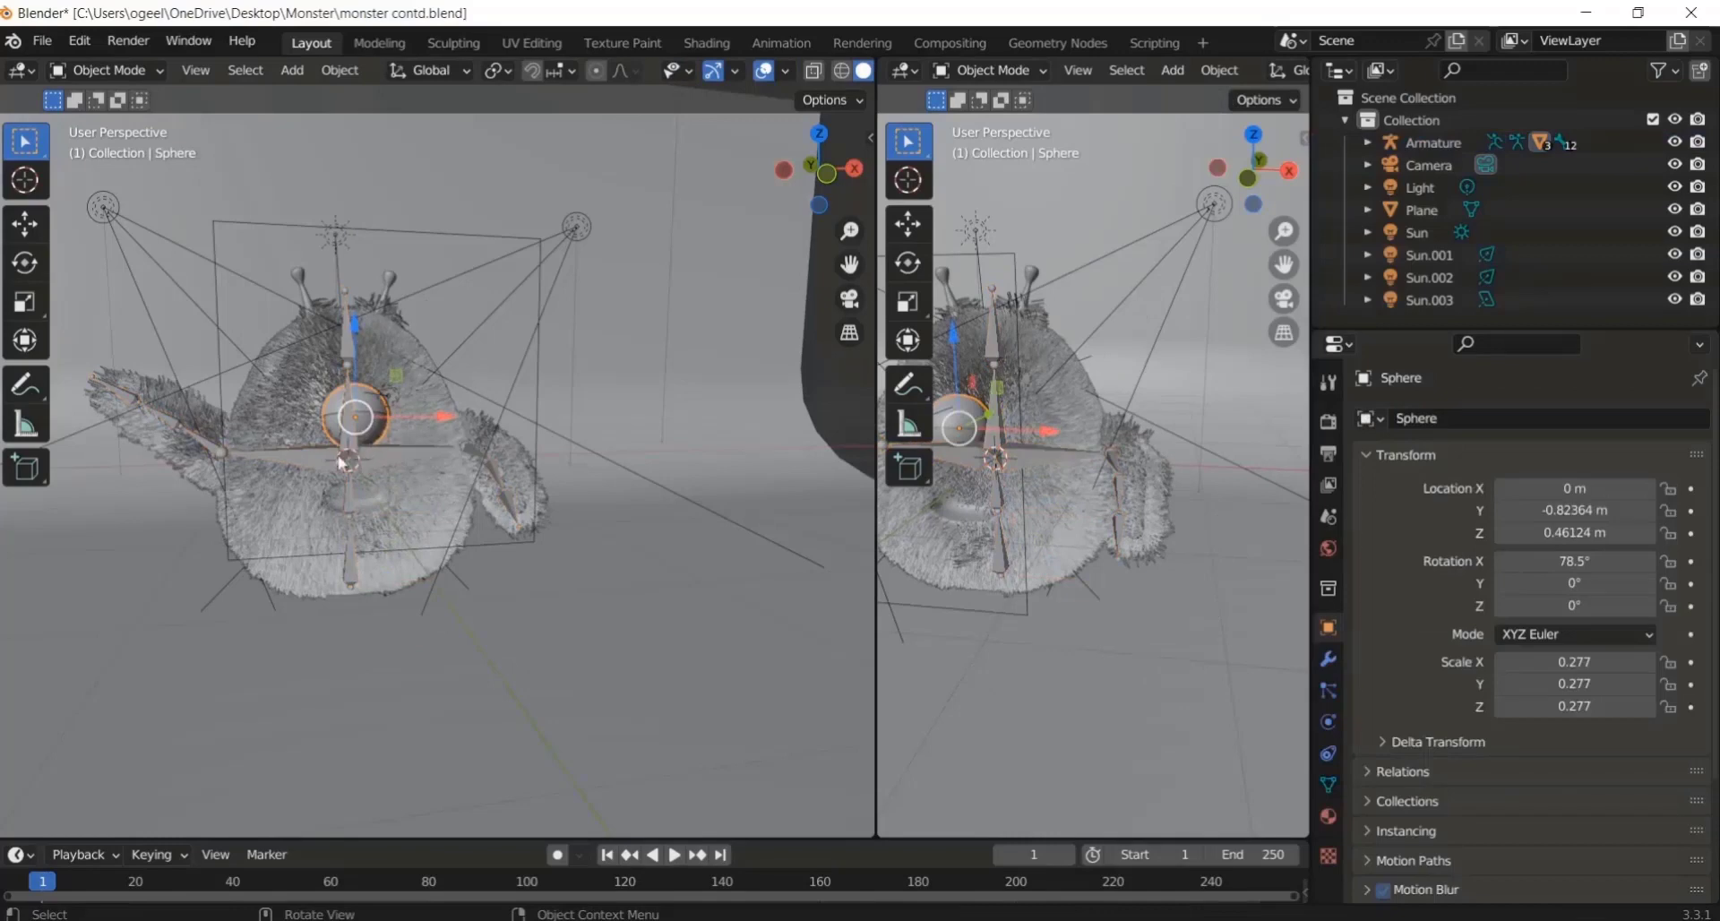
{"action": "left_click", "coordinate": [349, 462], "text": "shift"}
{"action": "key", "text": "ctrl+p"}
{"action": "left_click", "coordinate": [351, 455]}
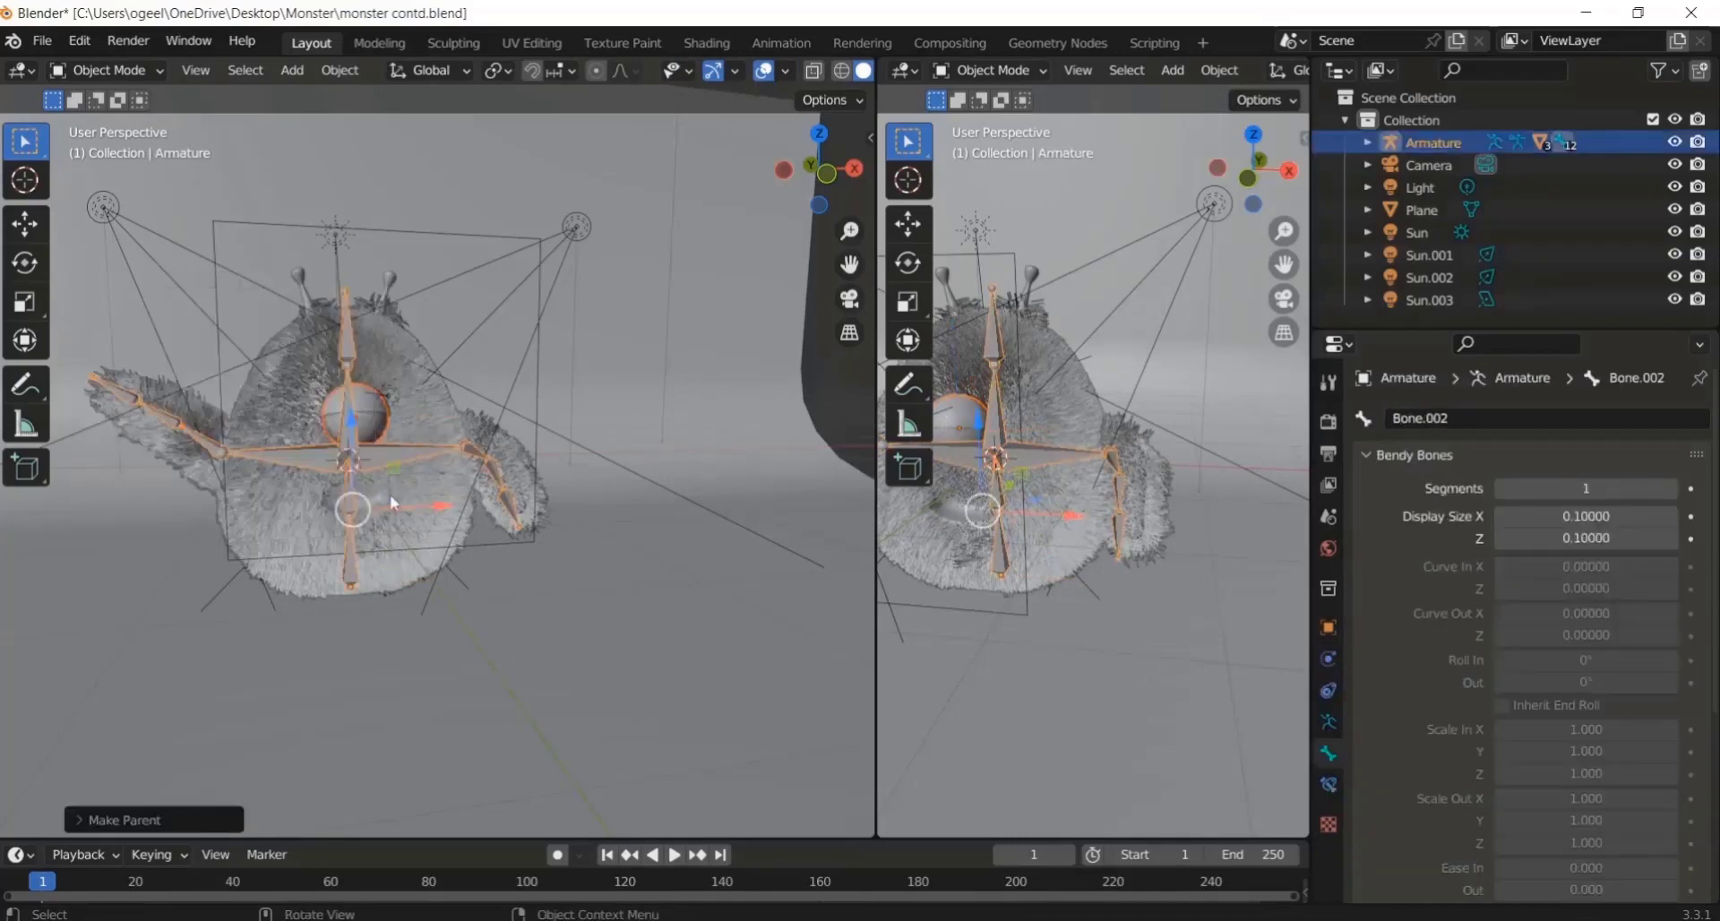
Step: Switch the armature to Pose Mode and rotate the spine bone below the eye about the global Z axis, turning the body and eye together
{"action": "key", "text": "Tab"}
{"action": "key", "text": "ctrl+Tab"}
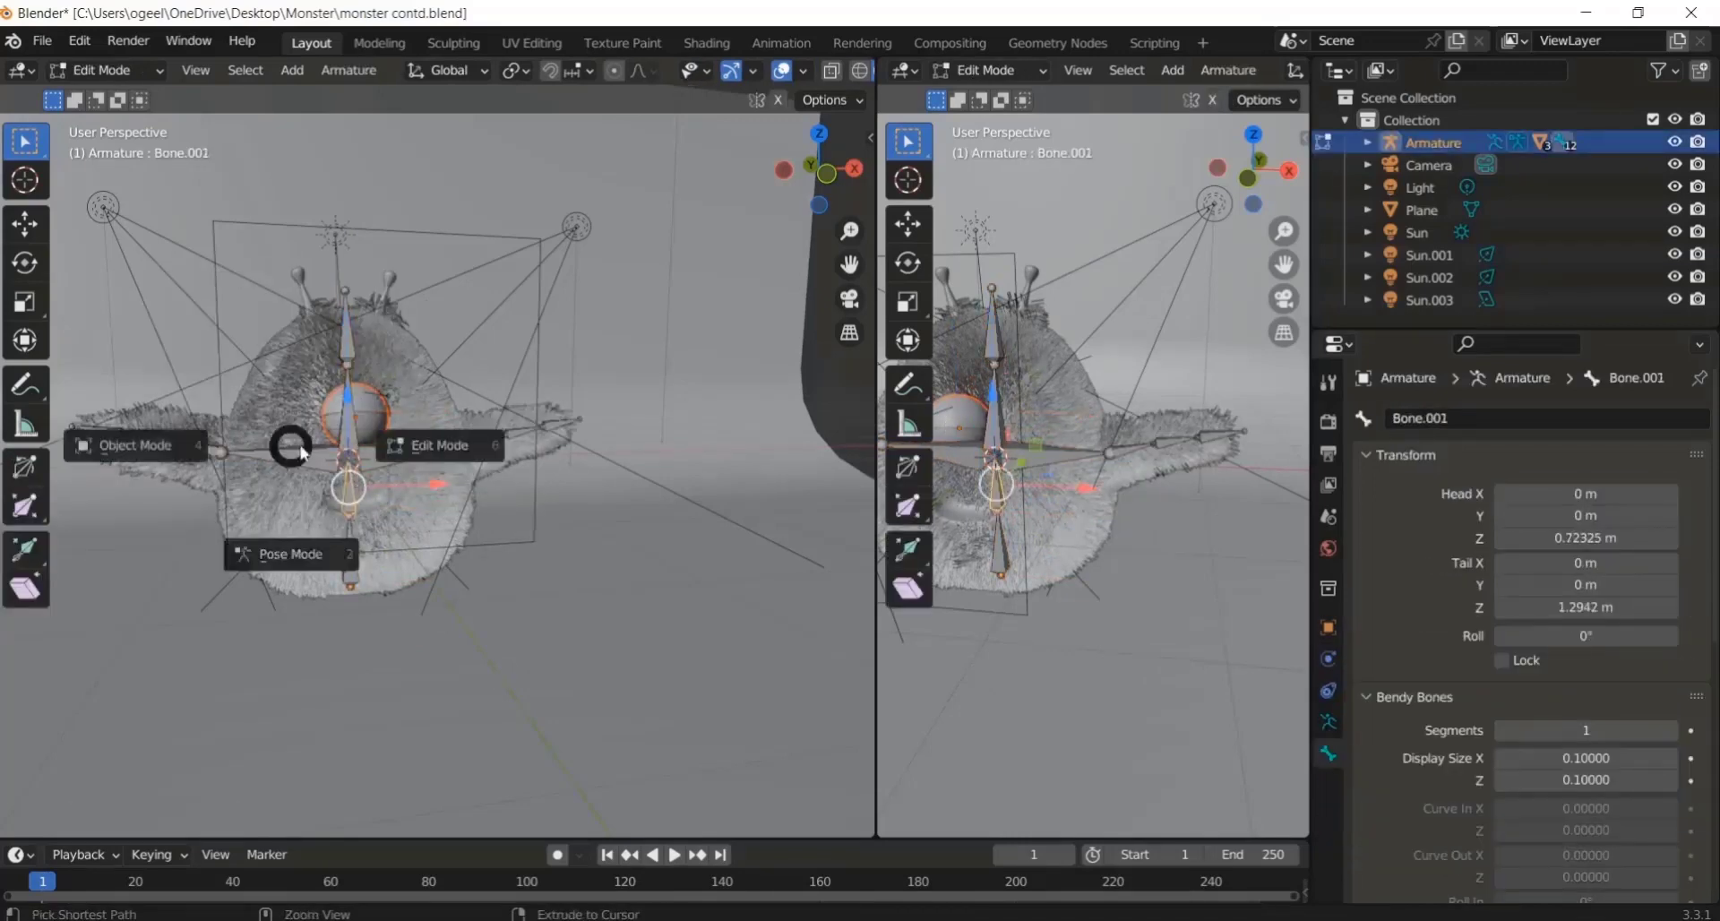
{"action": "key", "text": "ctrl+Tab"}
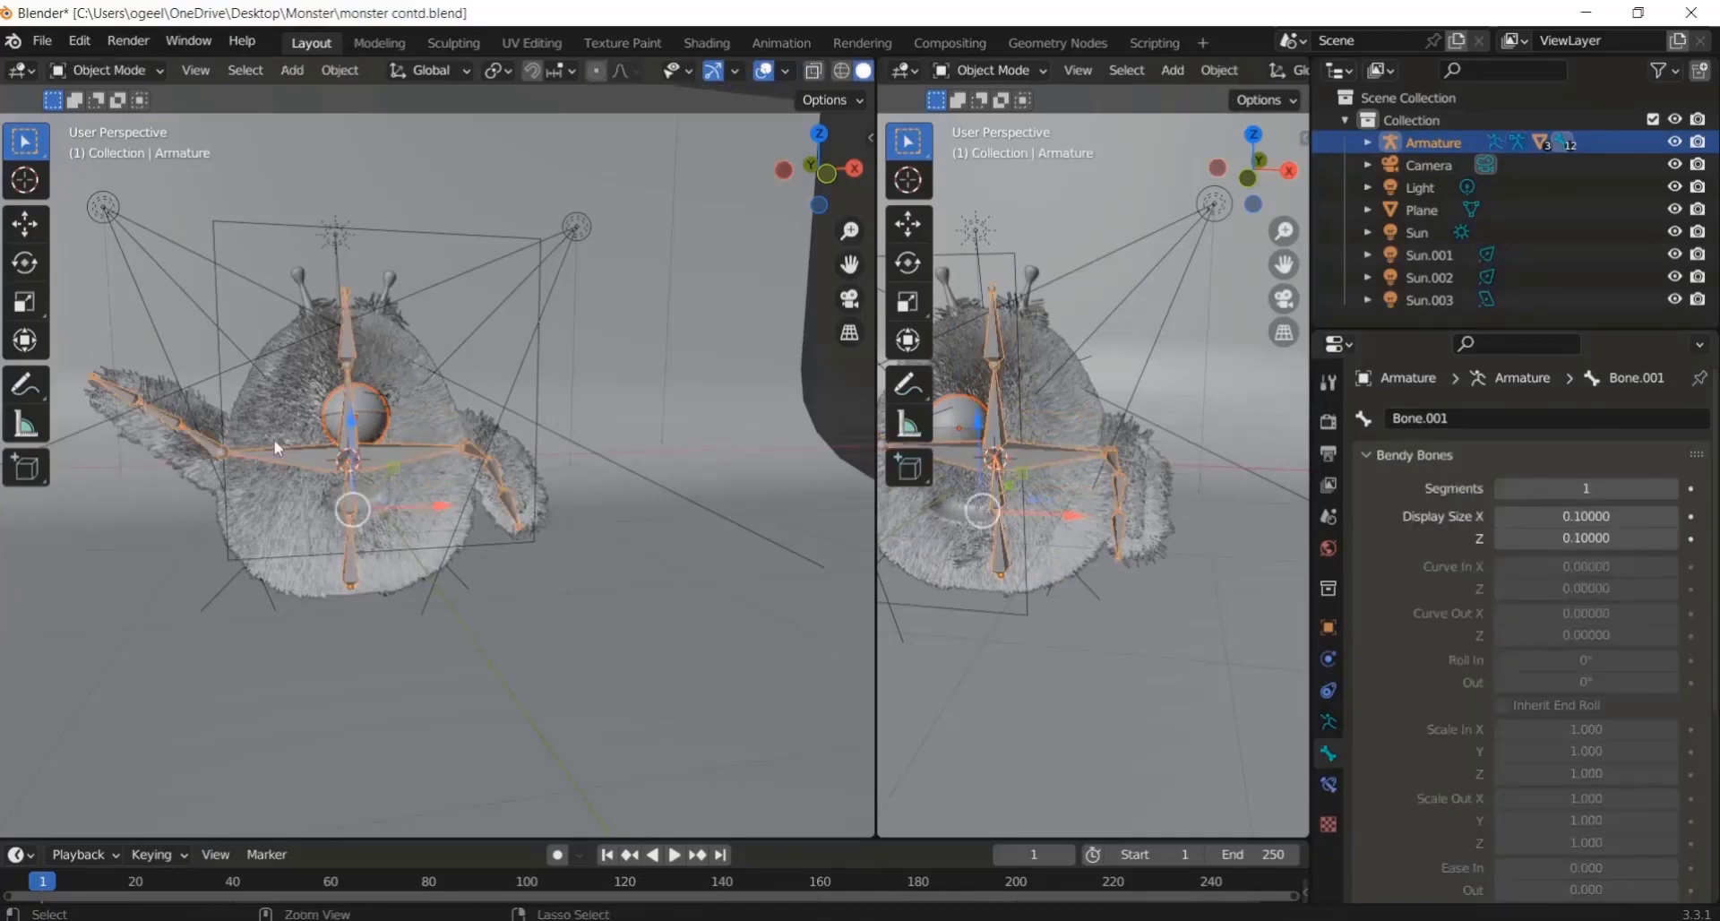
{"action": "key", "text": "r"}
{"action": "key", "text": "z"}
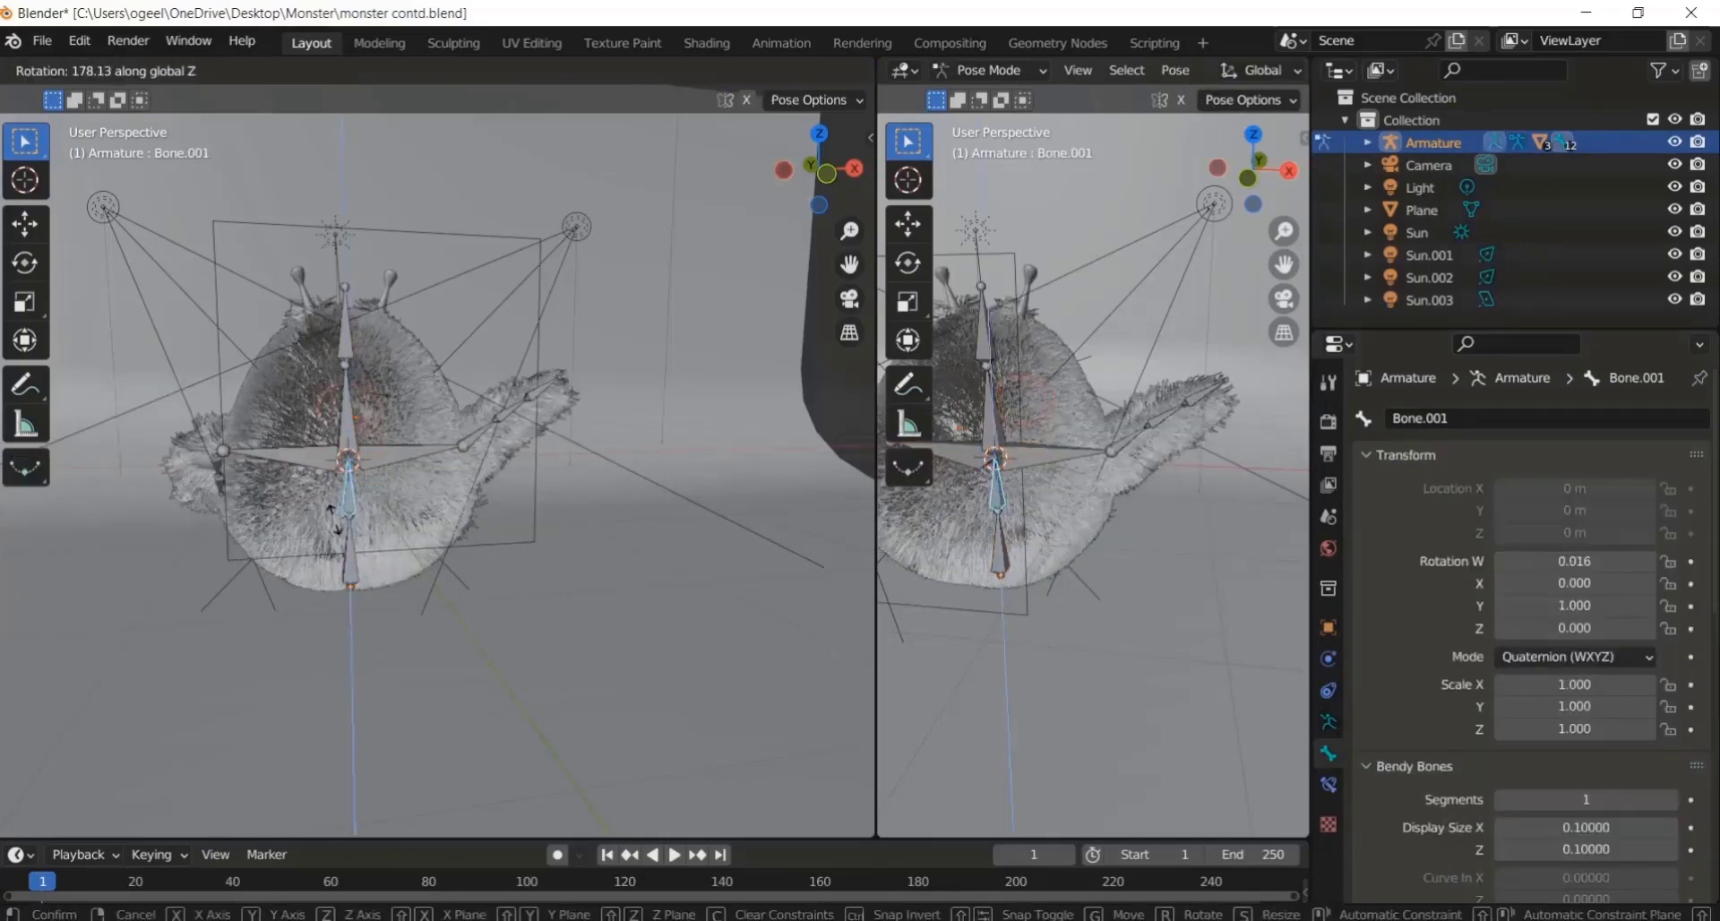
{"action": "left_click", "coordinate": [634, 460]}
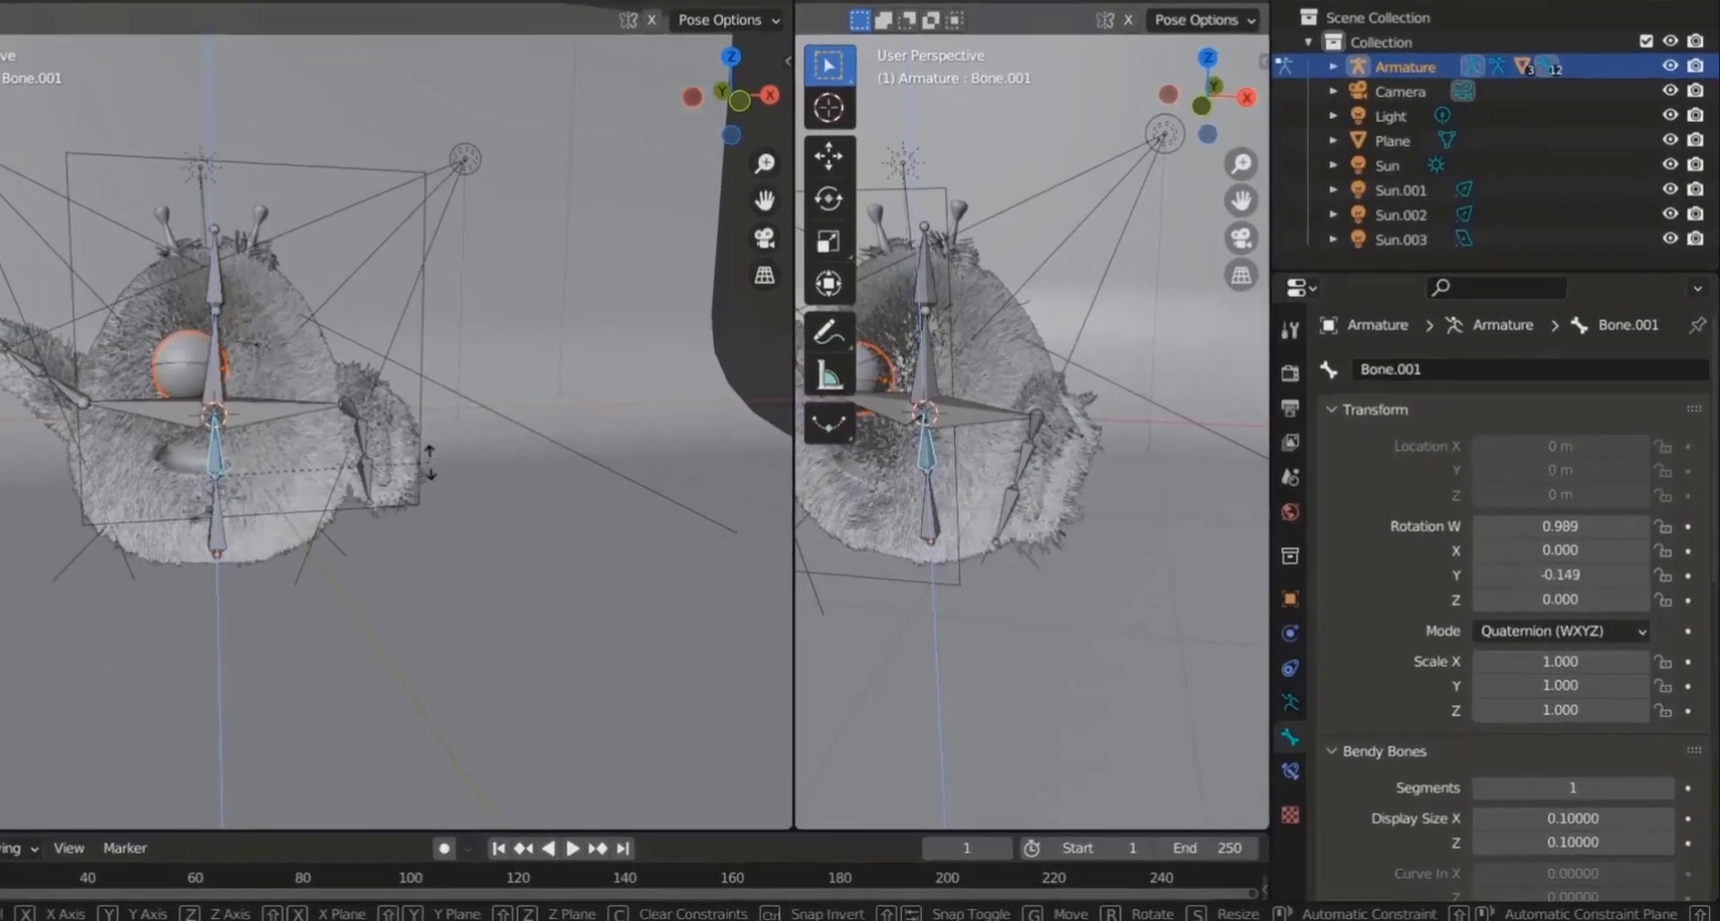
Step: Set the Bendy Bones segments of the spine bone below the eye to 2 and tilt the bone sideways
{"action": "left_click", "coordinate": [1668, 796]}
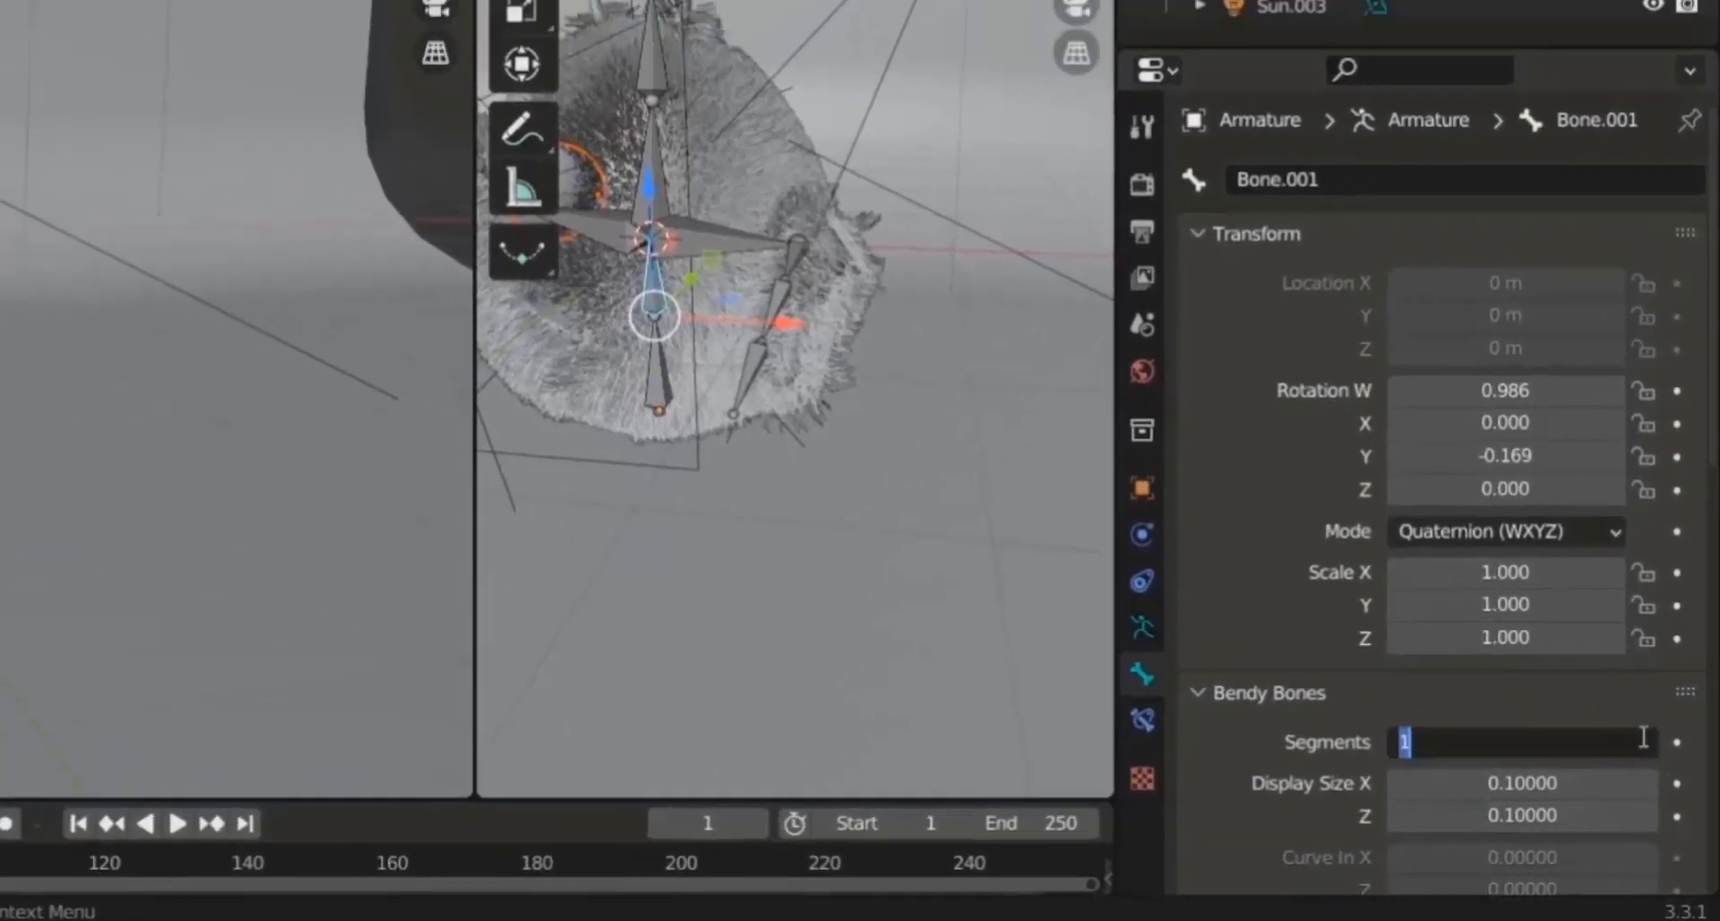
{"action": "type", "text": "2"}
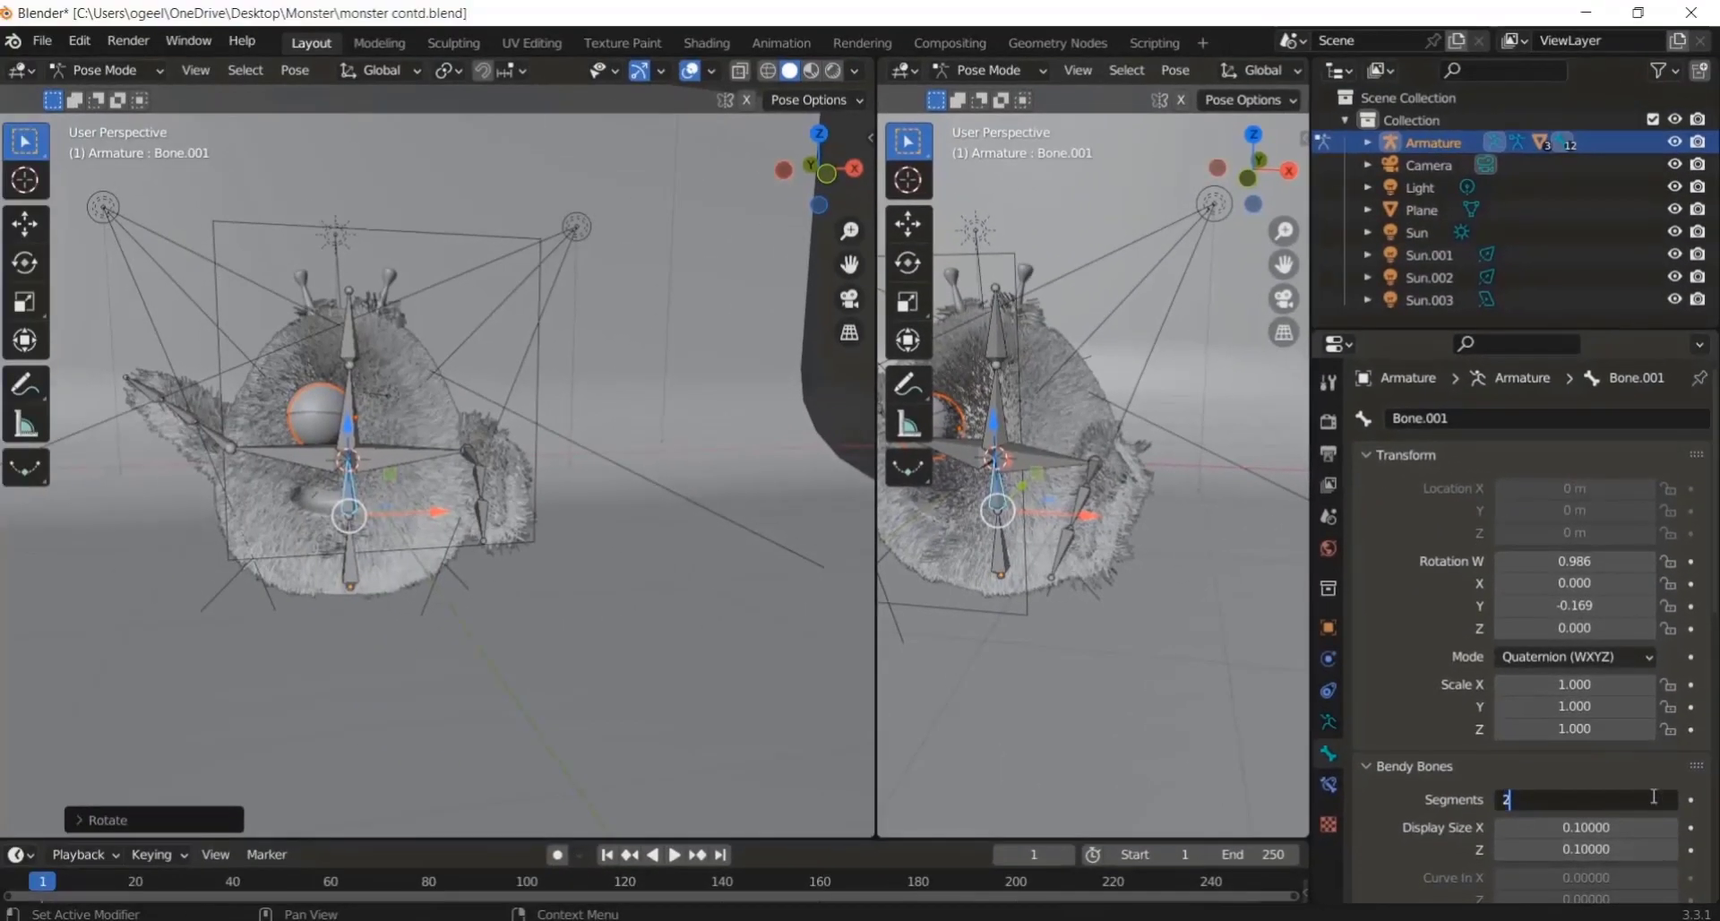
{"action": "key", "text": "Return"}
{"action": "key", "text": "r"}
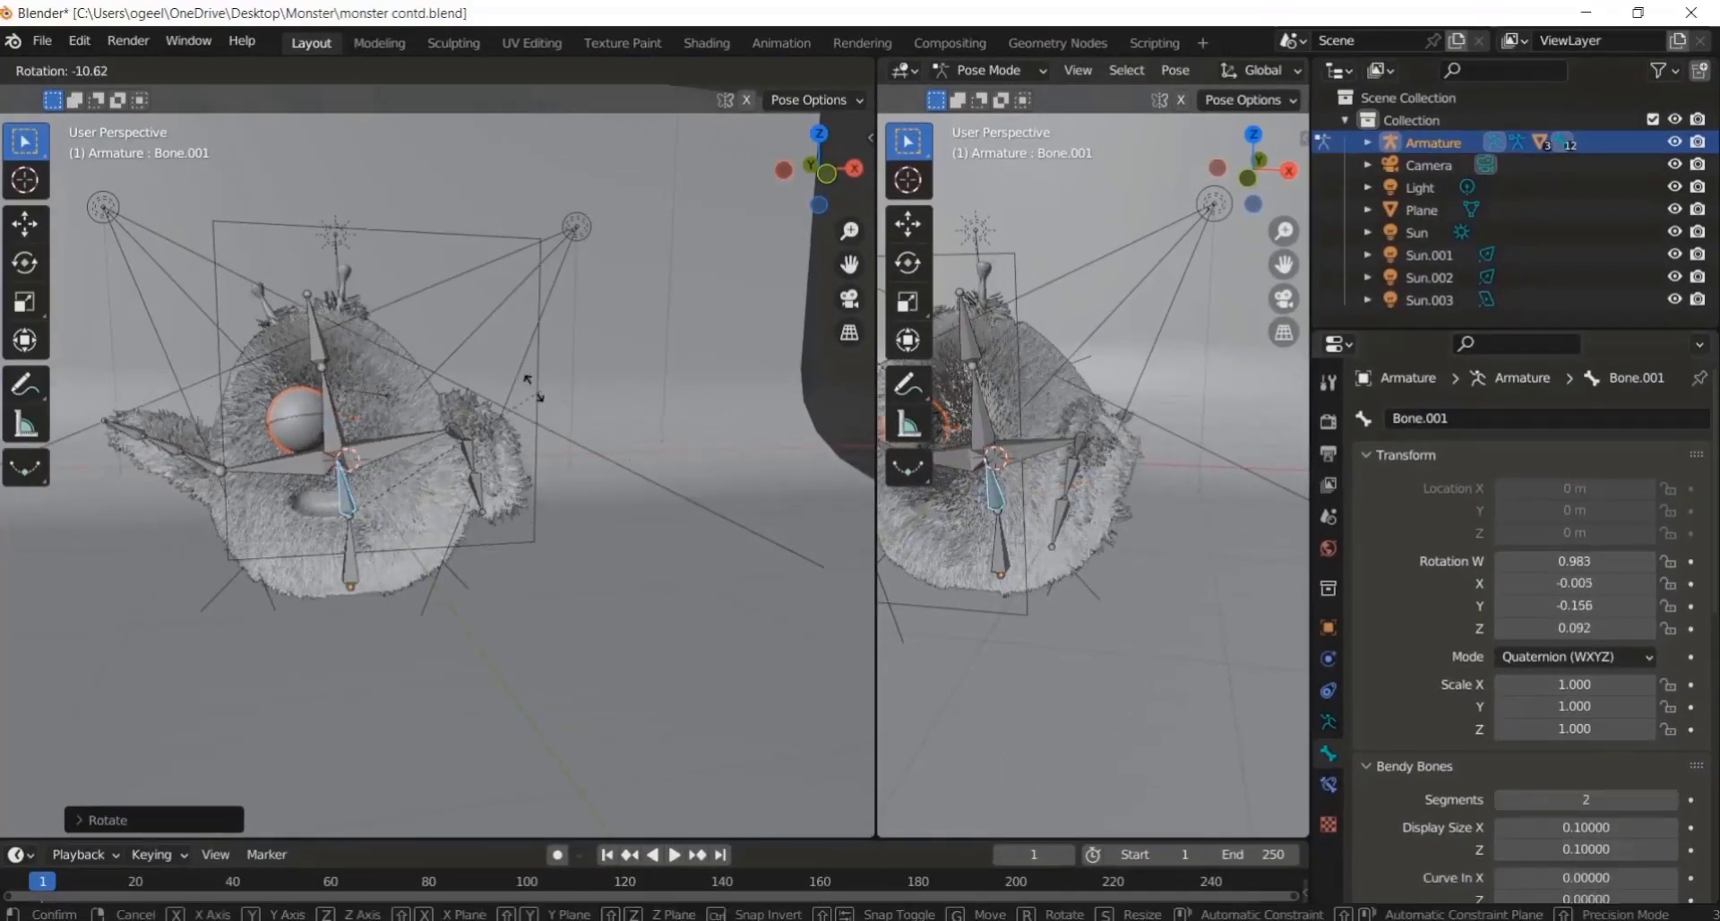
{"action": "left_click", "coordinate": [348, 601]}
Step: Rotate the lowest spine bone at the monster's base to give the whole body a slight sideways lean
{"action": "left_click", "coordinate": [349, 582]}
{"action": "key", "text": "r"}
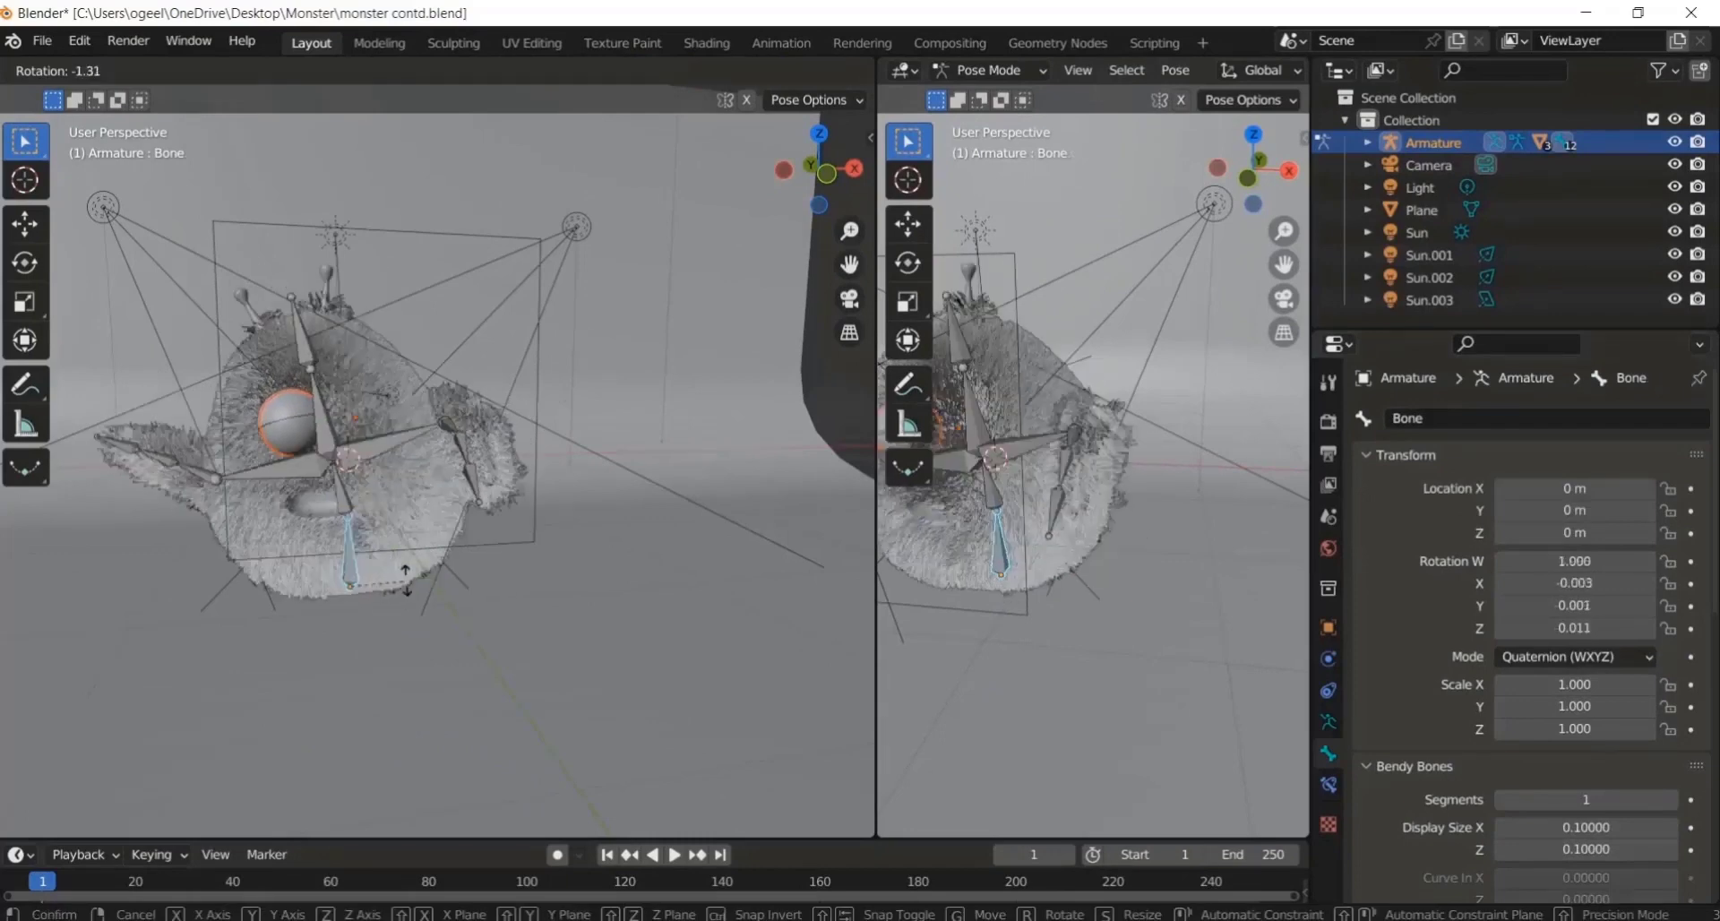
{"action": "left_click", "coordinate": [422, 603]}
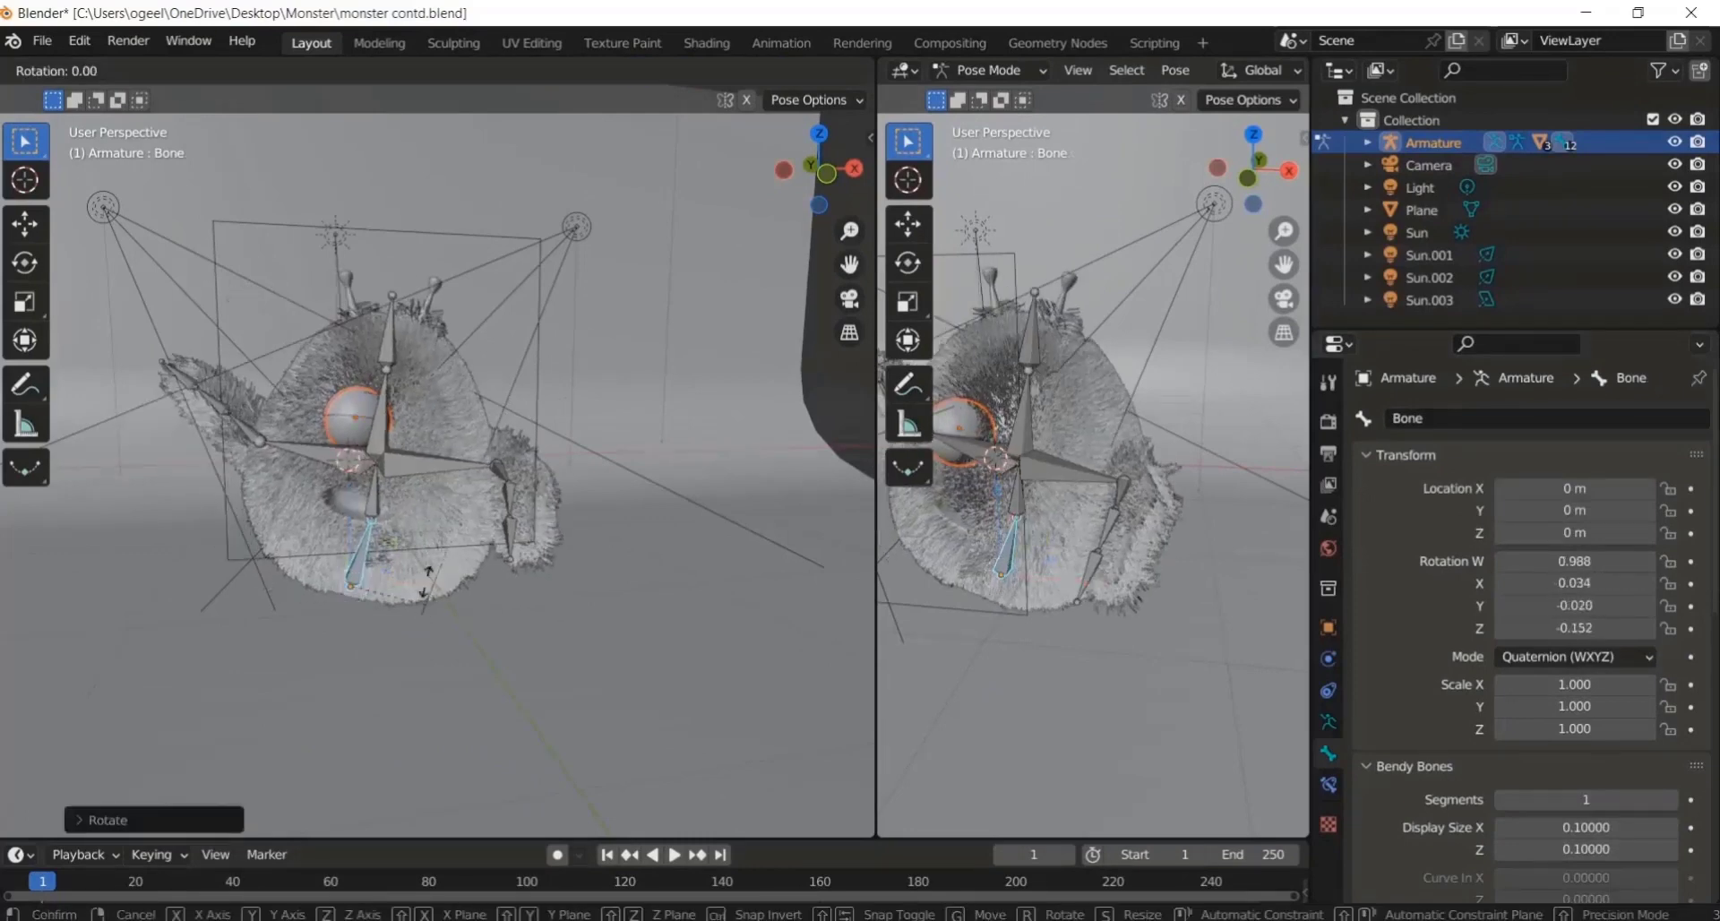
{"action": "key", "text": "r"}
{"action": "left_click", "coordinate": [446, 585]}
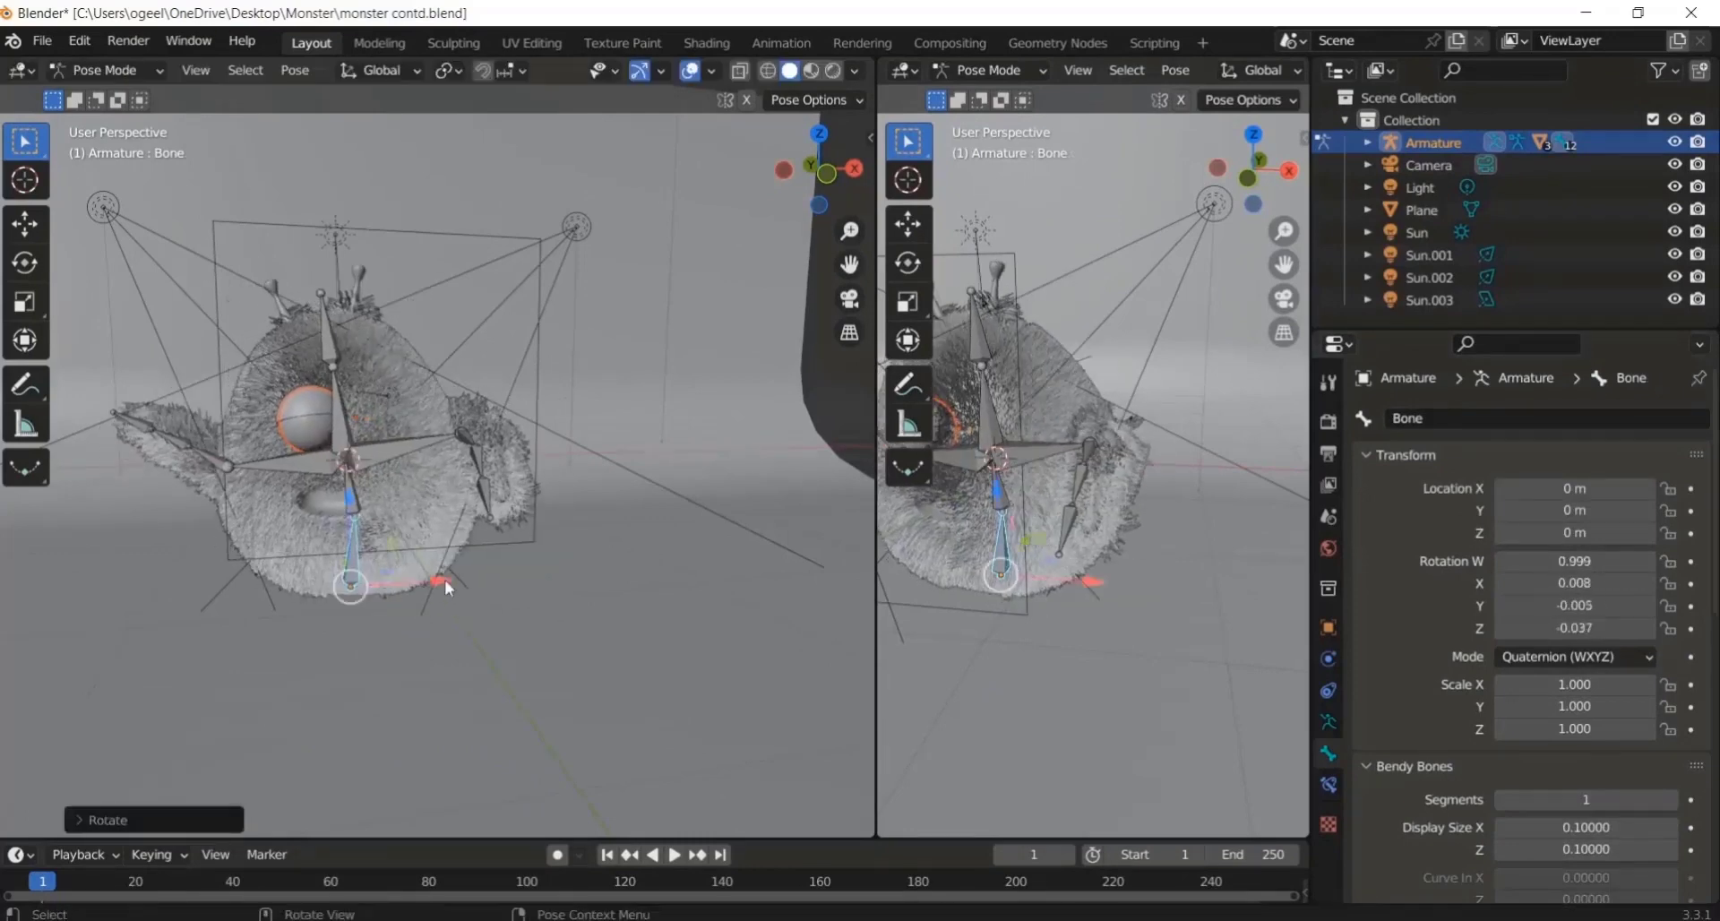
Step: Rotate the outermost bone of the raised arm, Bone.007.R, about the global Z axis
{"action": "left_click", "coordinate": [125, 437]}
{"action": "key", "text": "r"}
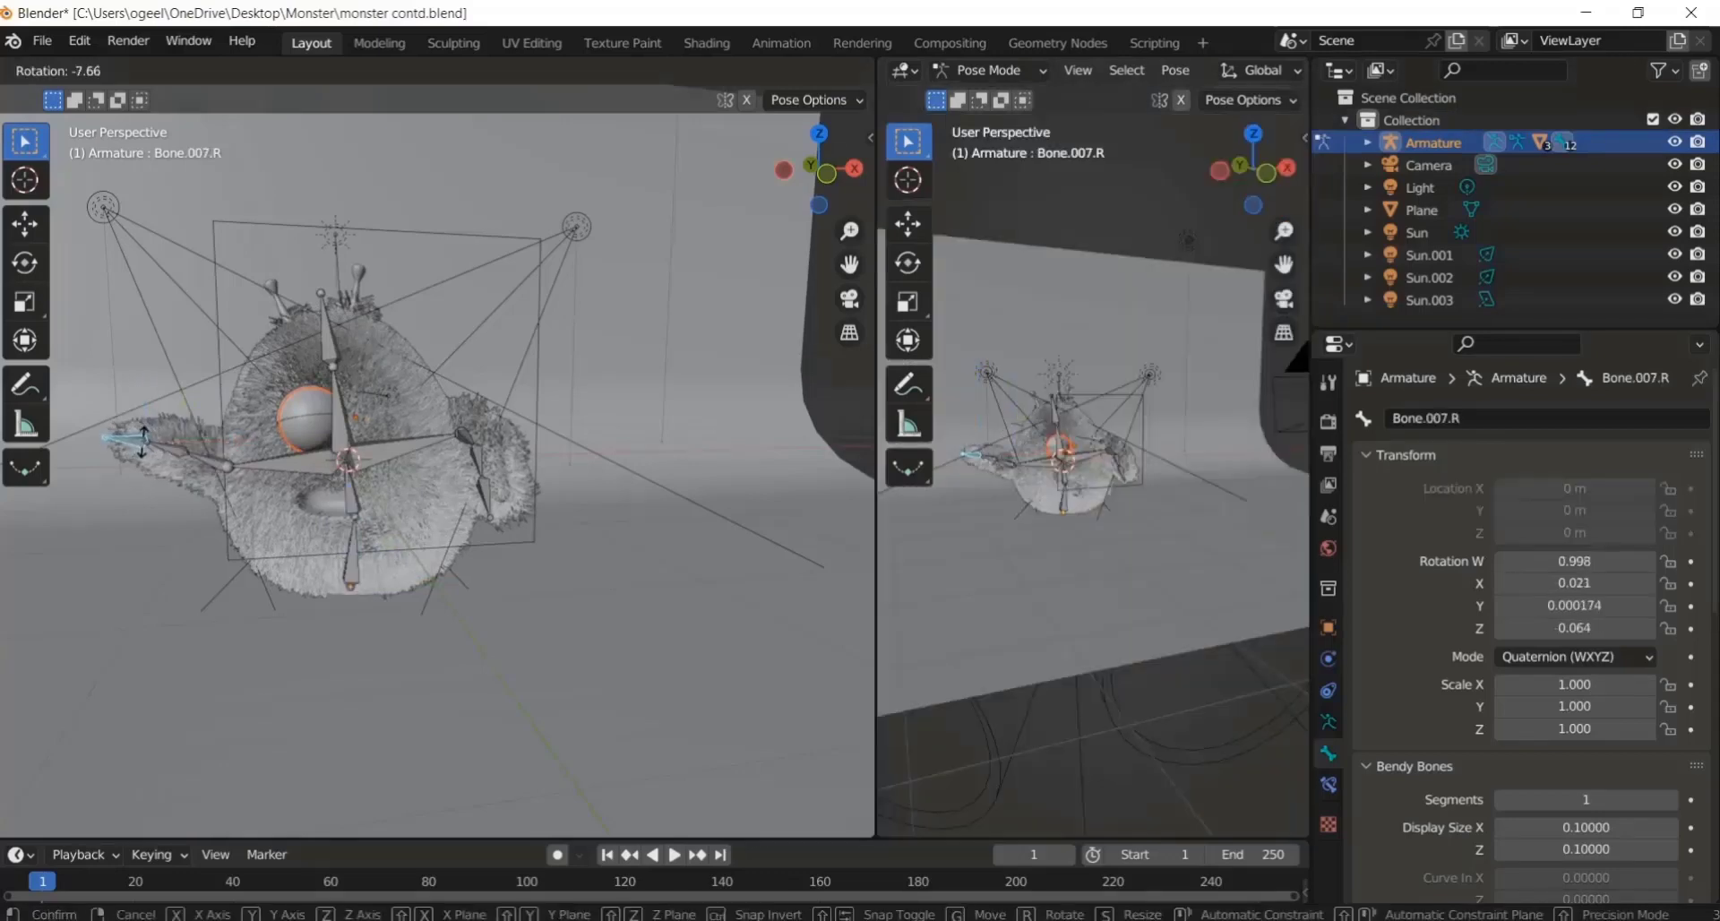
{"action": "key", "text": "z"}
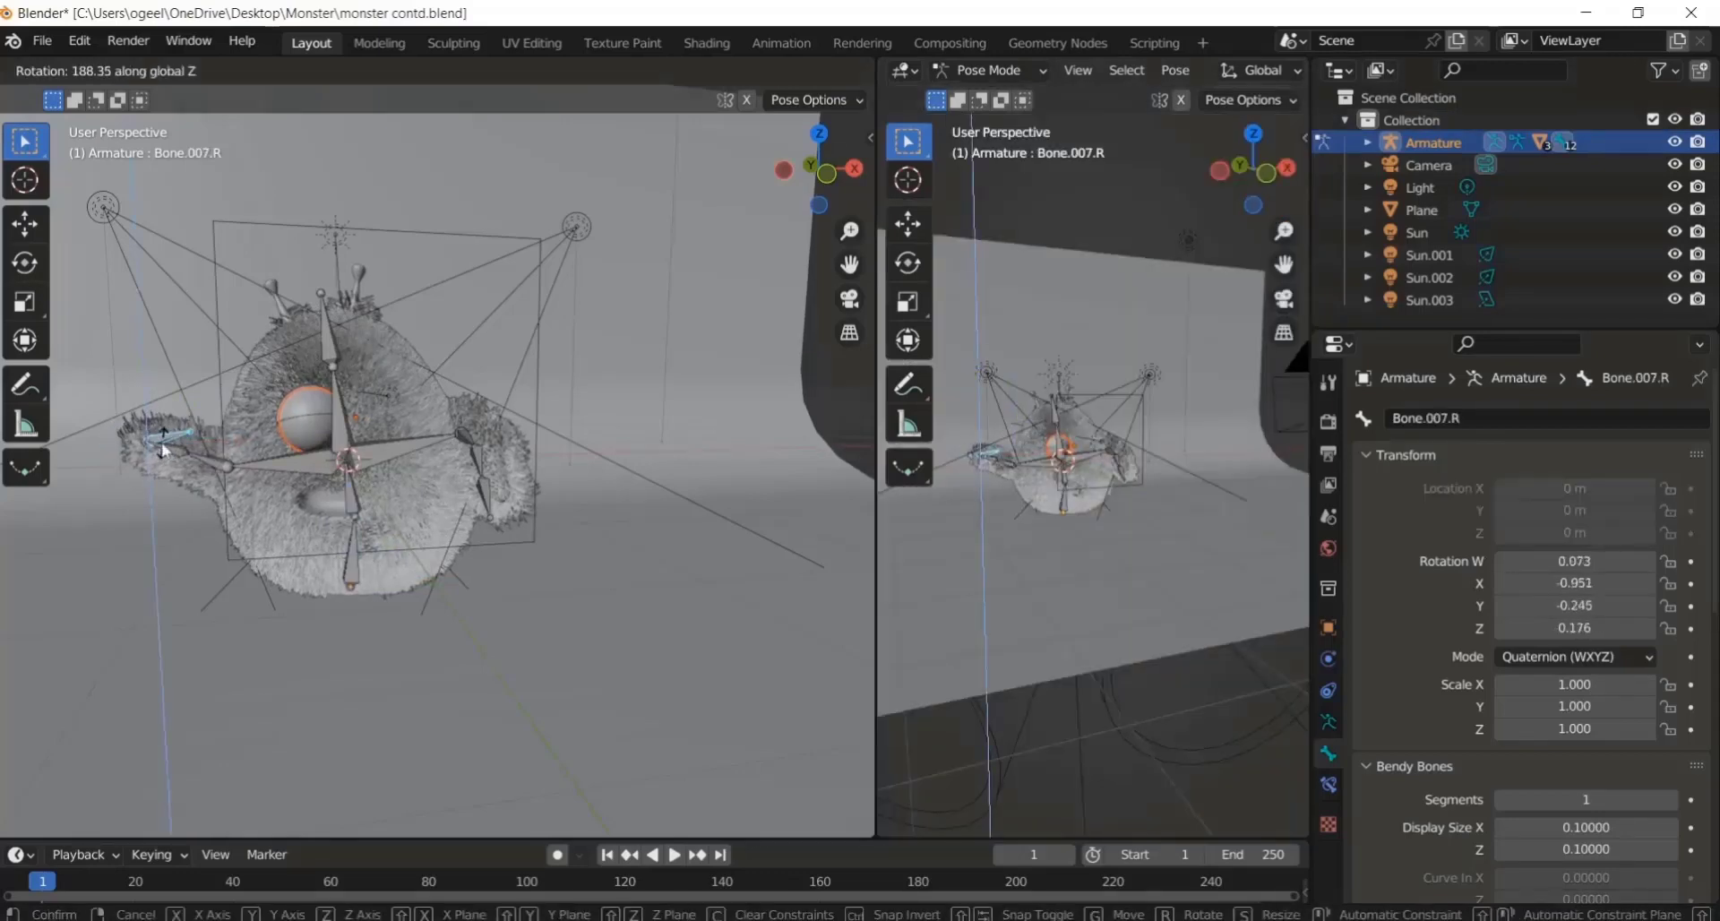
{"action": "left_click", "coordinate": [163, 445]}
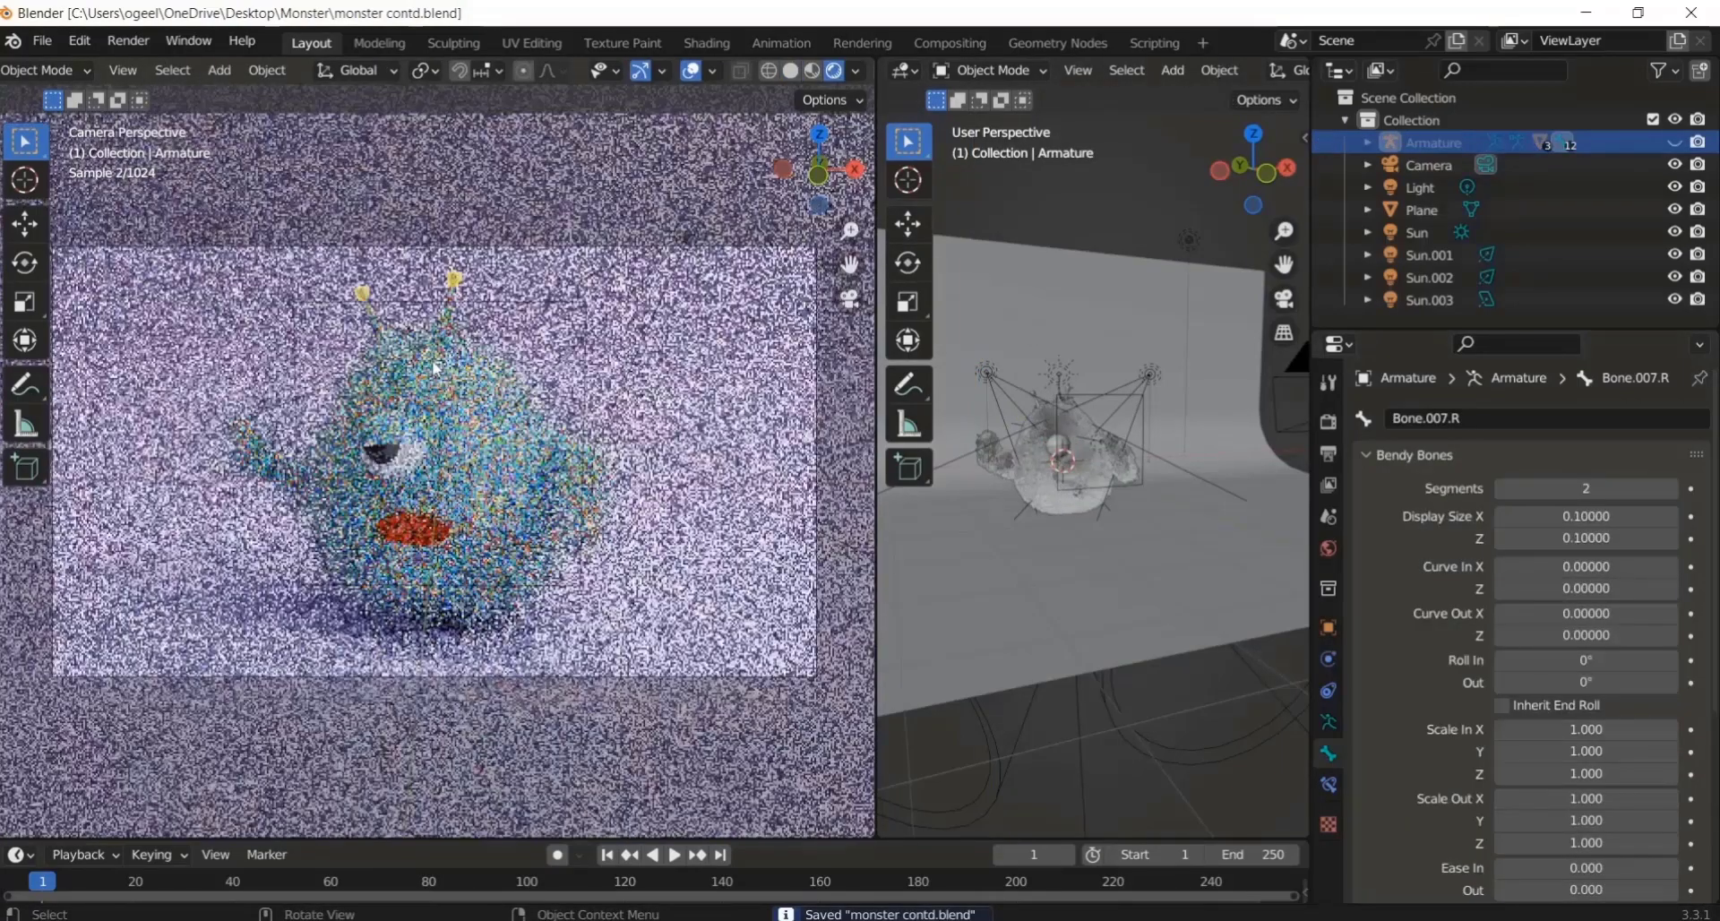
Step: Render the posed monster through the camera and inspect the render result up close and as a whole
{"action": "left_click", "coordinate": [429, 369]}
{"action": "key", "text": "F12"}
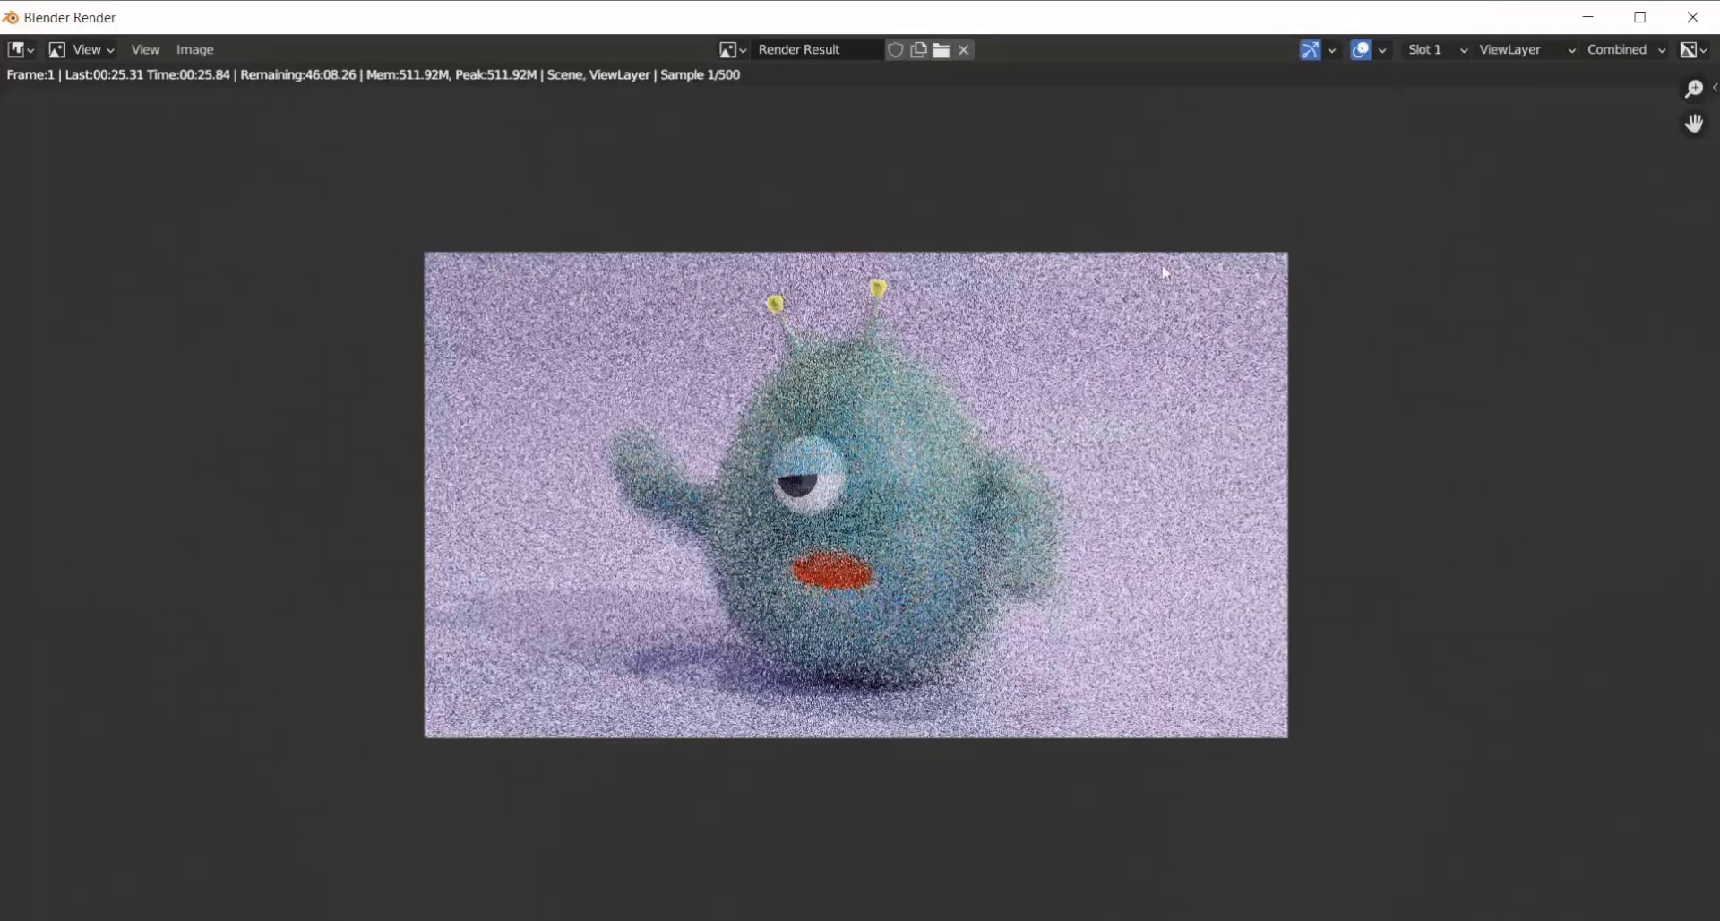
{"action": "scroll", "coordinate": [1162, 265], "scroll_direction": "up", "scroll_amount": 2}
{"action": "scroll", "coordinate": [1162, 266], "scroll_direction": "down", "scroll_amount": 3}
{"action": "scroll", "coordinate": [1165, 273], "scroll_direction": "up", "scroll_amount": 4}
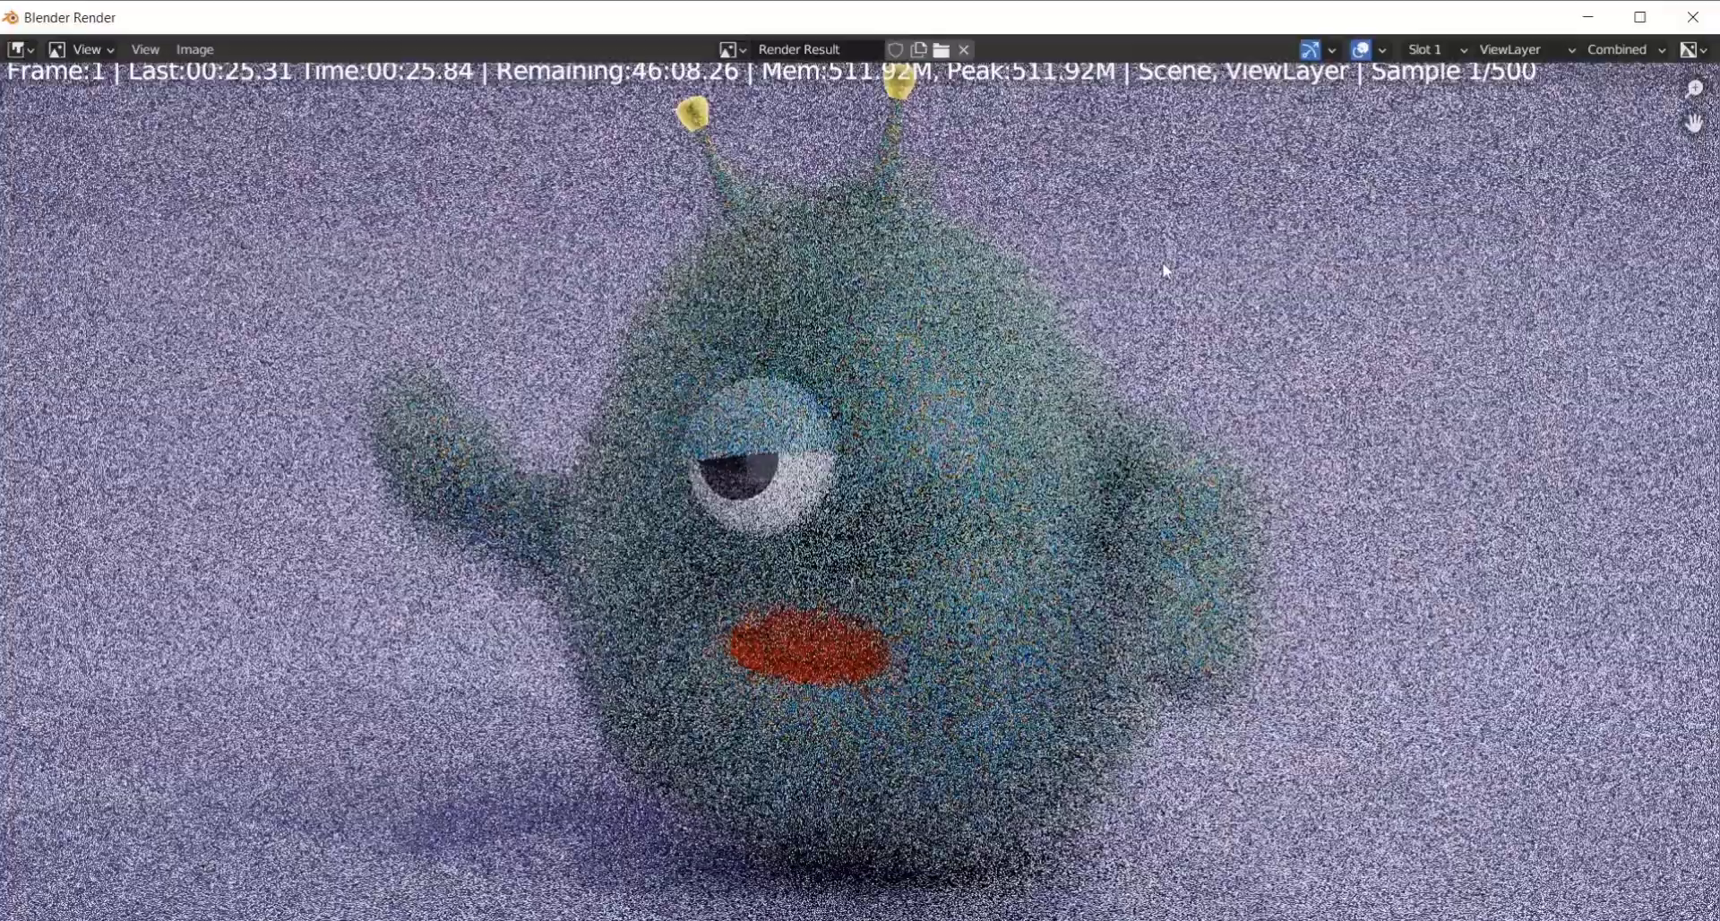
{"action": "scroll", "coordinate": [1165, 272], "scroll_direction": "down", "scroll_amount": 2}
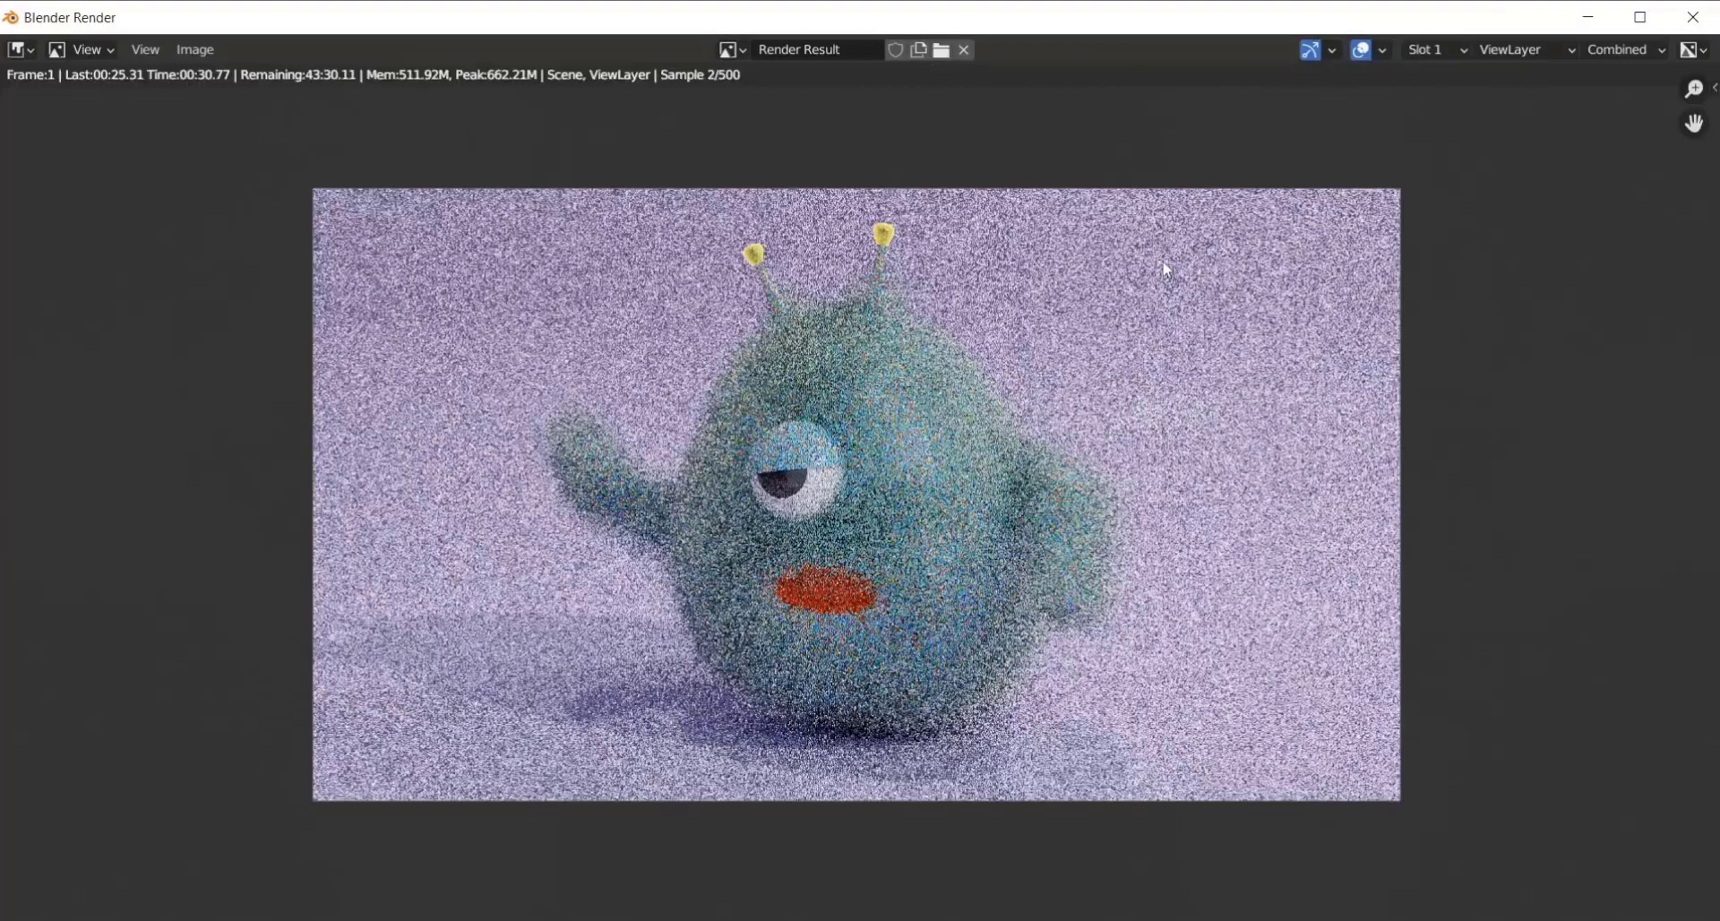
{"action": "scroll", "coordinate": [1195, 280], "scroll_direction": "down", "scroll_amount": 1}
{"action": "scroll", "coordinate": [1195, 280], "scroll_direction": "up", "scroll_amount": 1}
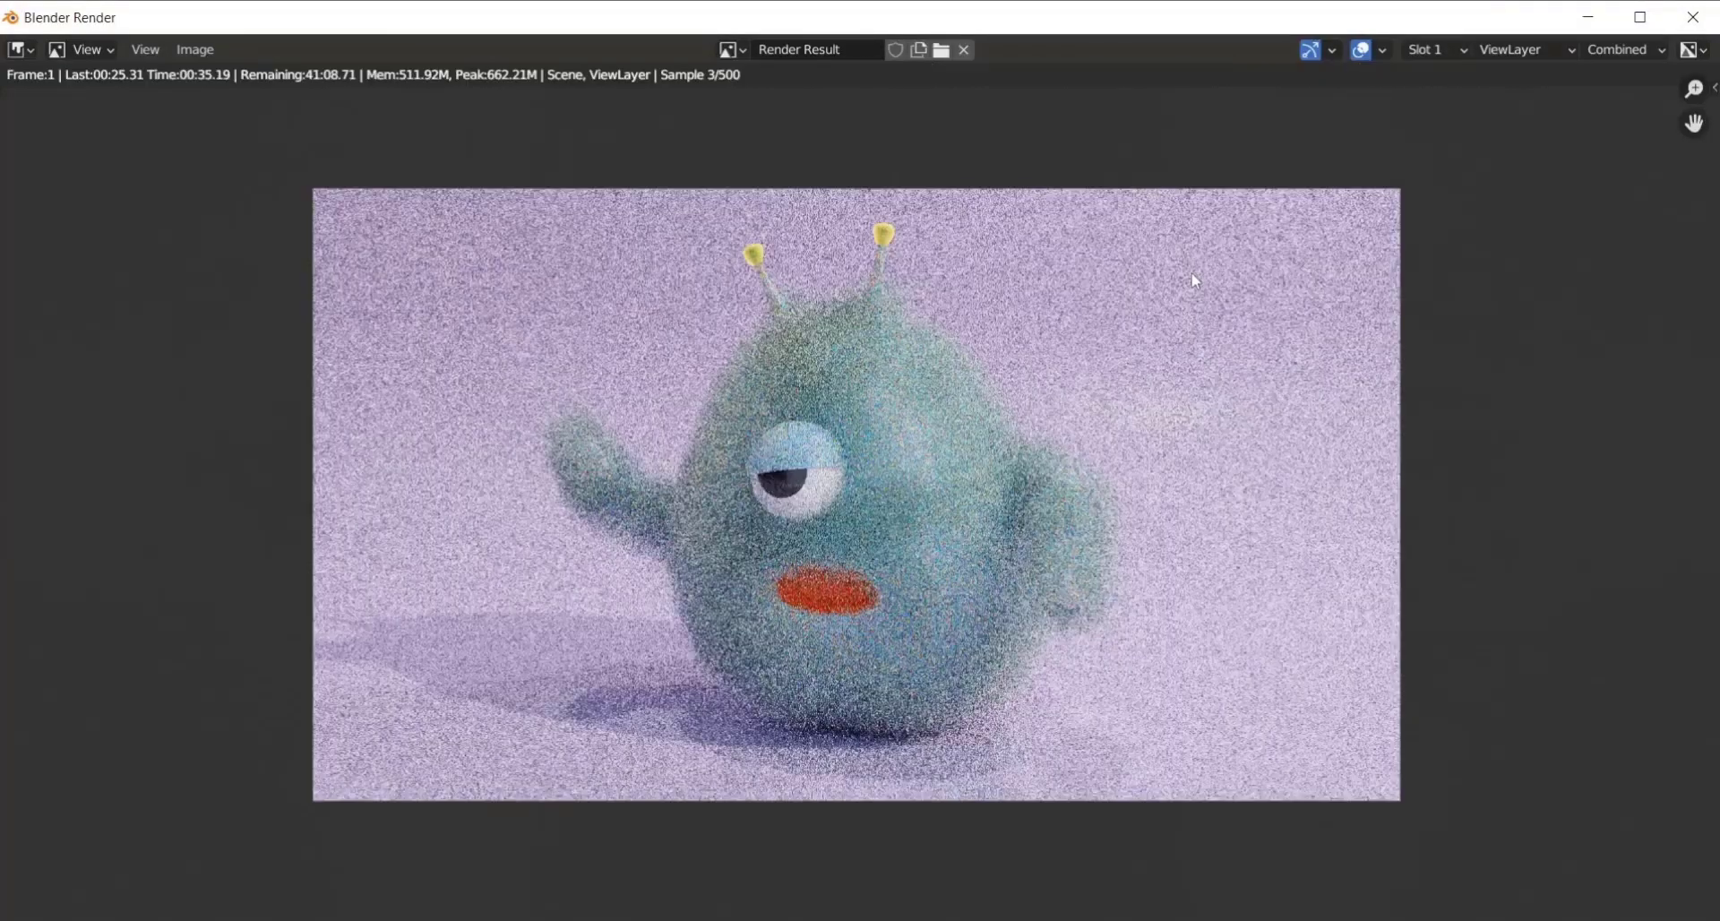